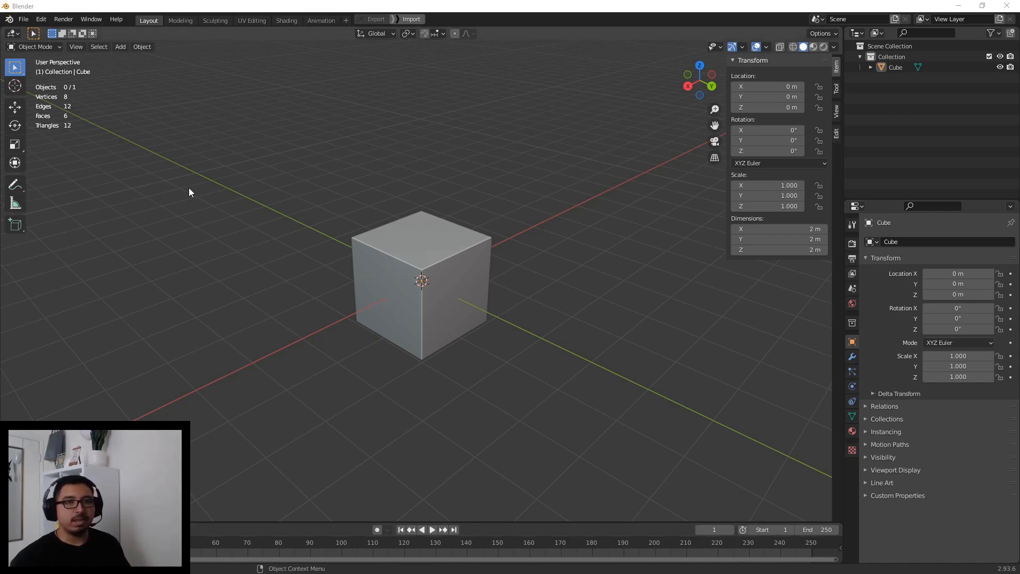
- Switch the cube to Edit Mode and return to Object Mode
click(39, 46)
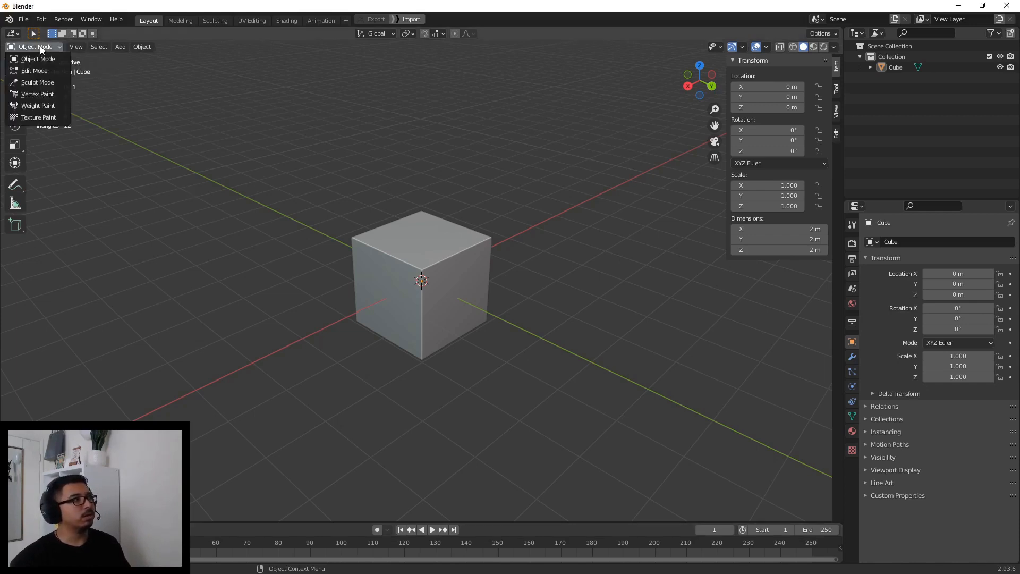
click(37, 71)
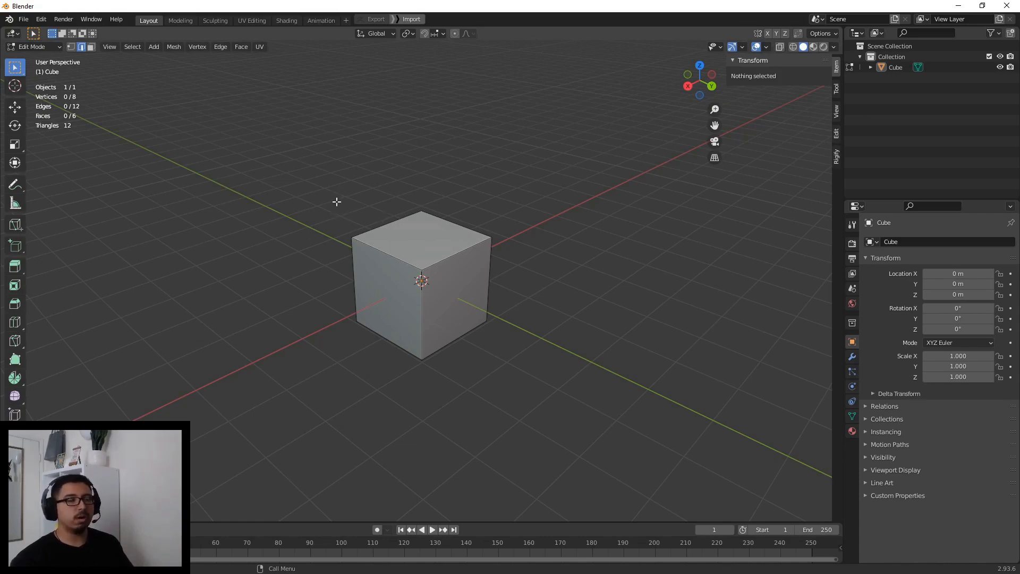
click(47, 47)
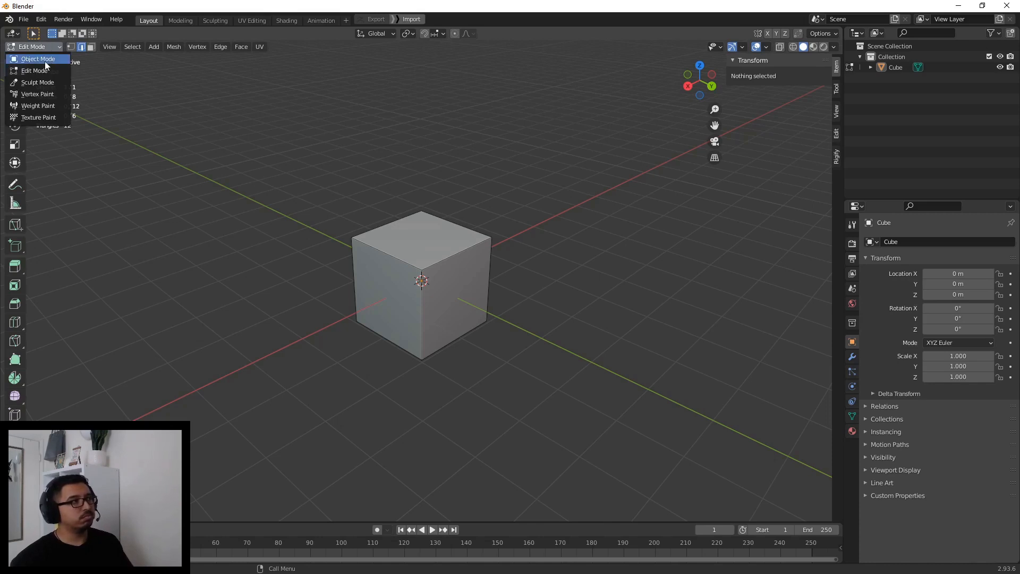
click(45, 61)
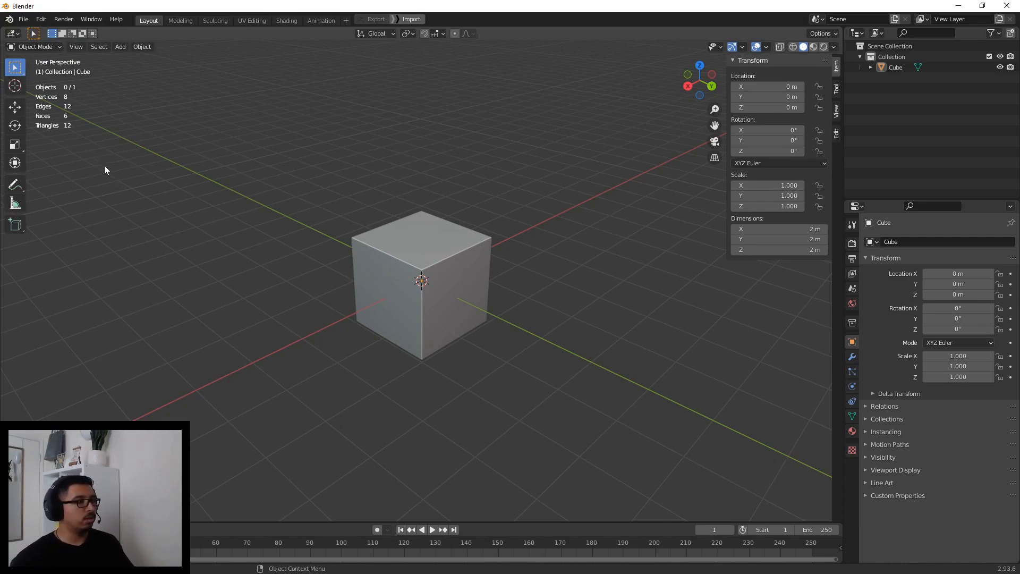
- Switch to the browser, view the wooden crate picture and its save dialog without saving, and return to Blender
key(alt+Tab)
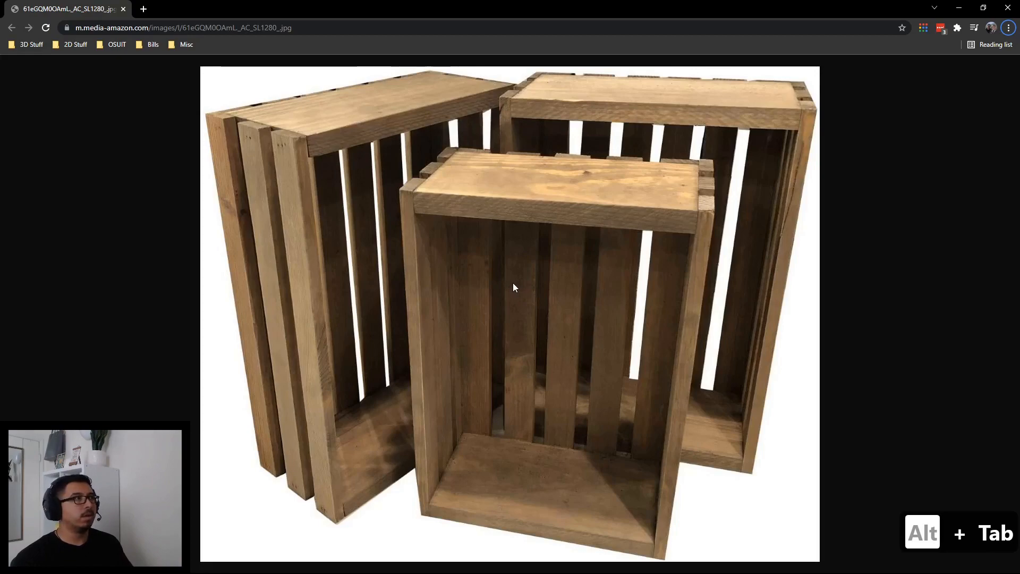
right_click(512, 282)
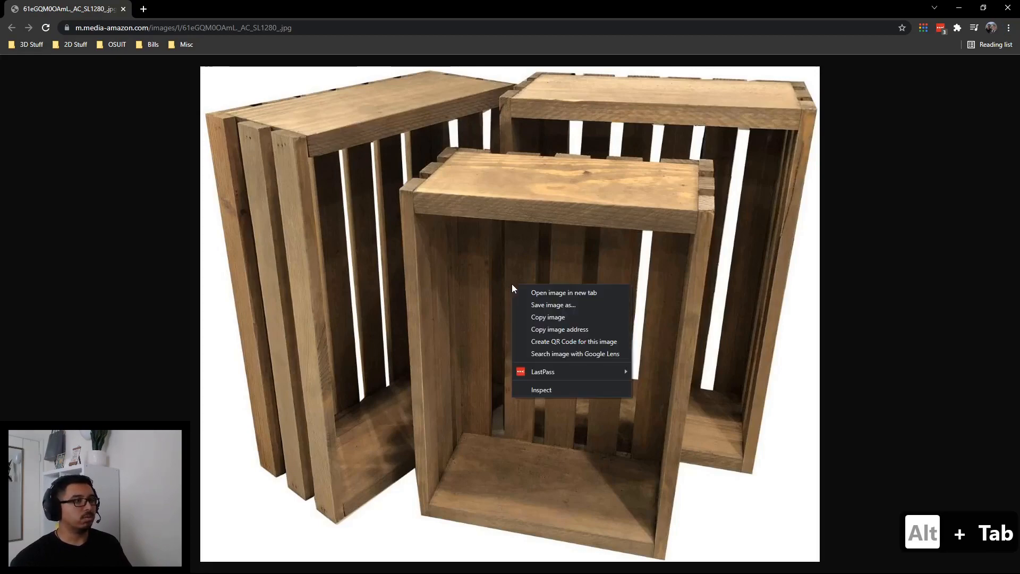
click(534, 305)
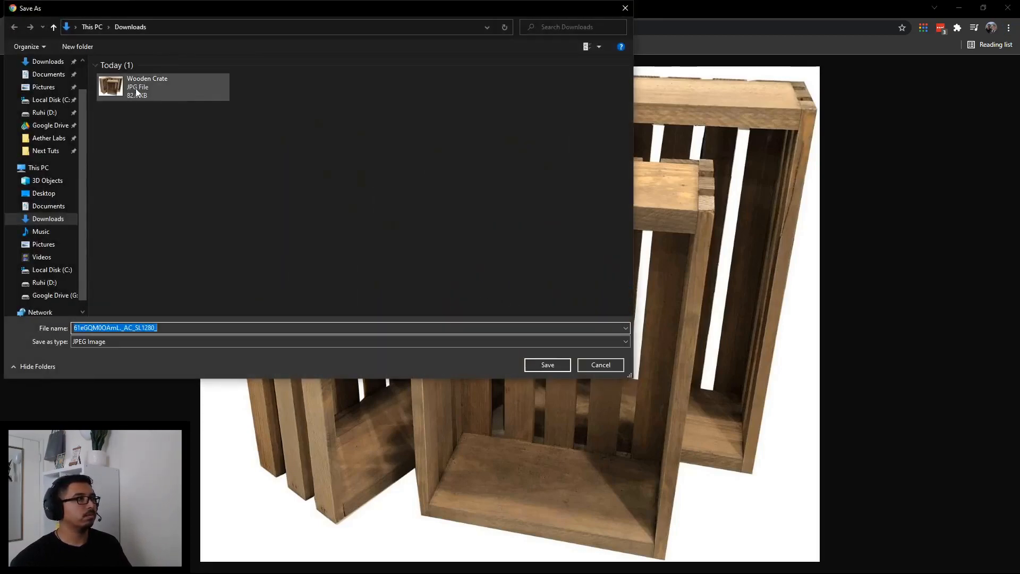
click(625, 9)
key(alt+Caps_Lock)
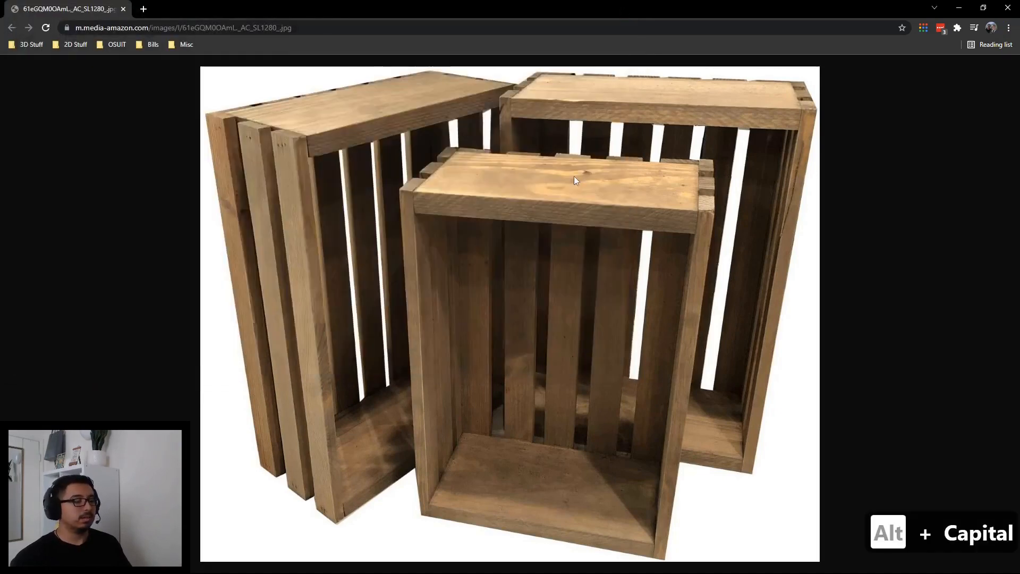
key(alt+Tab)
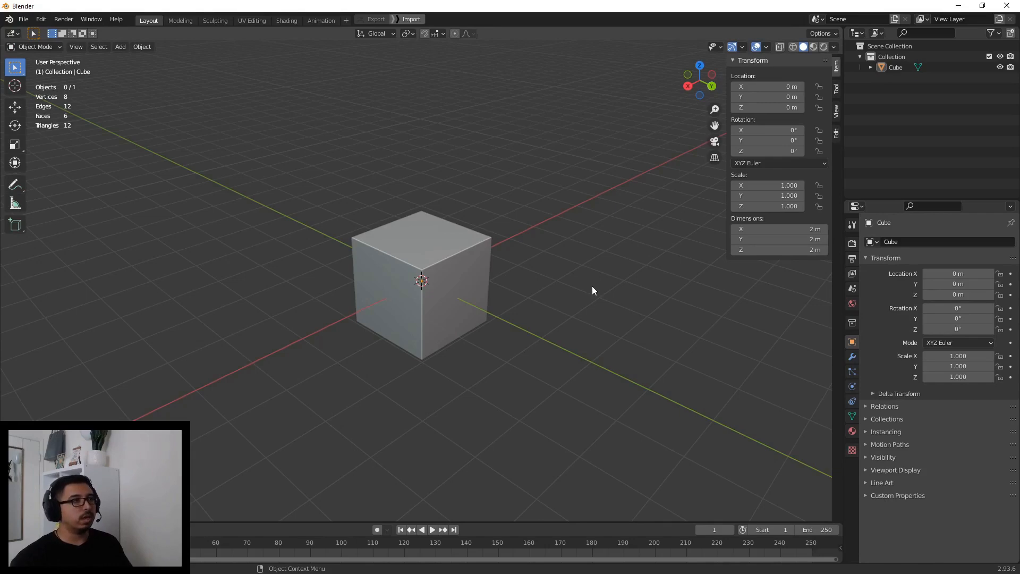
- Import Wooden Crate.jpg from the Downloads folder as an image plane
click(24, 22)
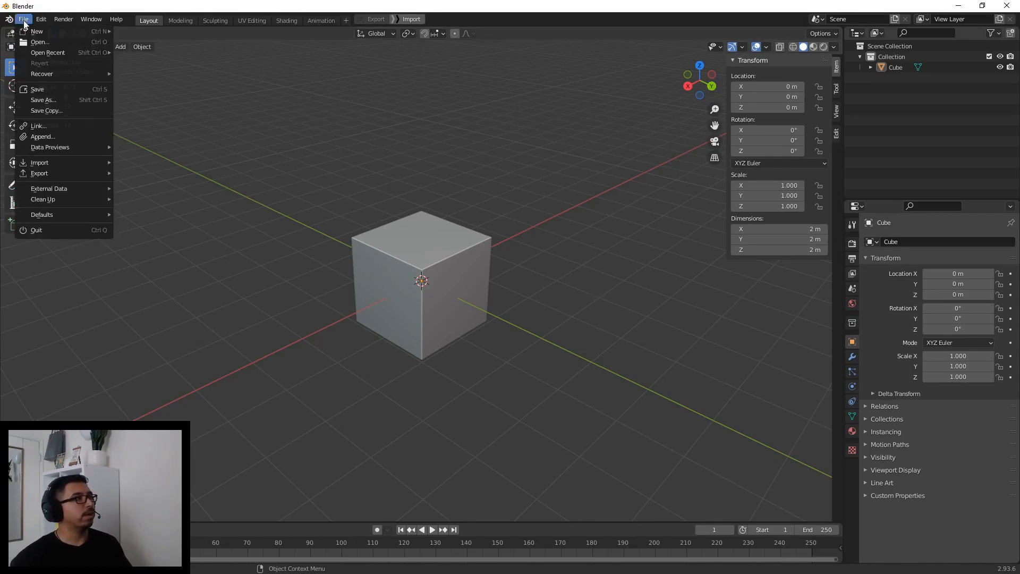
mouse_move(52, 165)
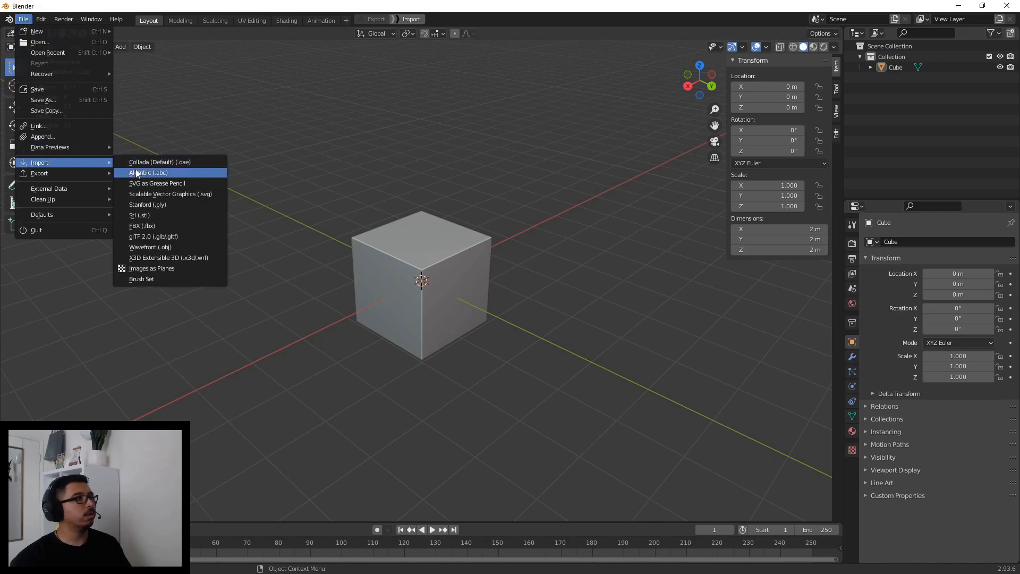
click(142, 271)
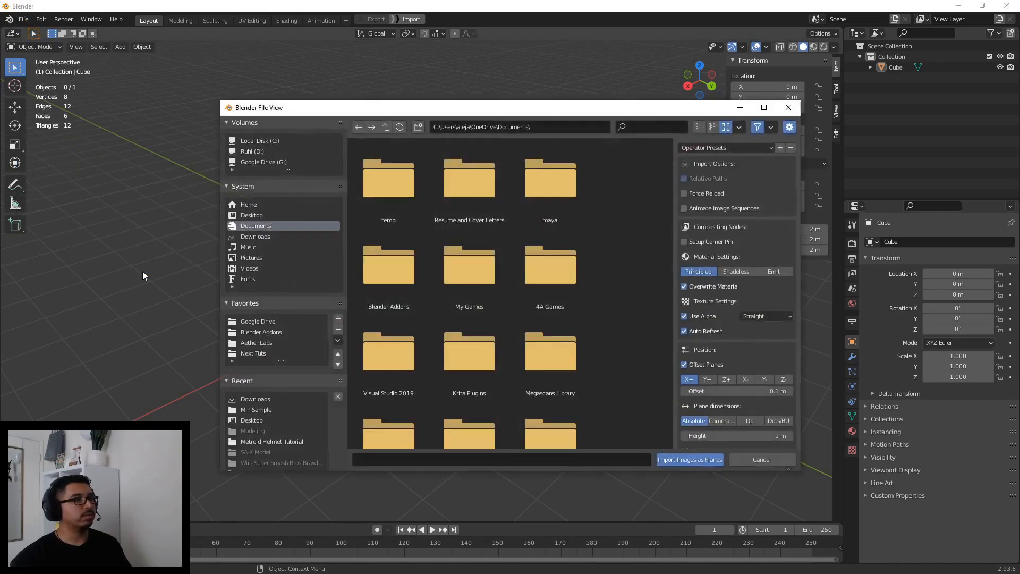
click(255, 235)
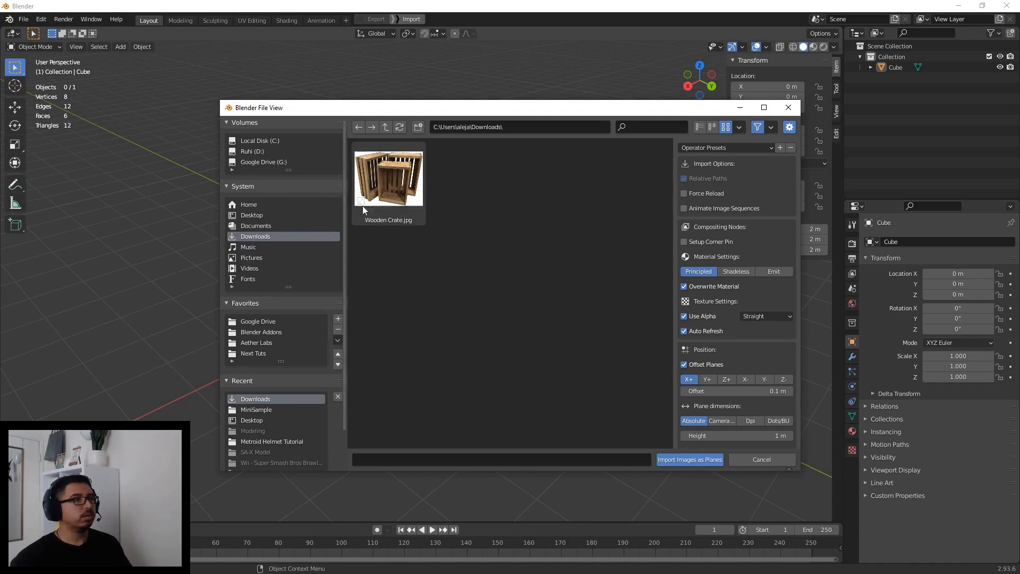
click(373, 193)
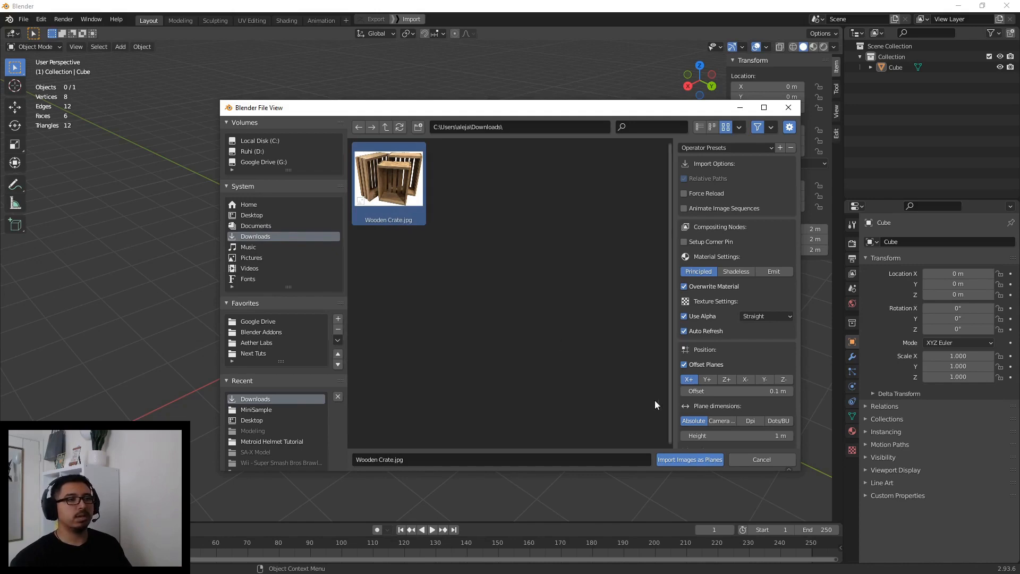
click(679, 460)
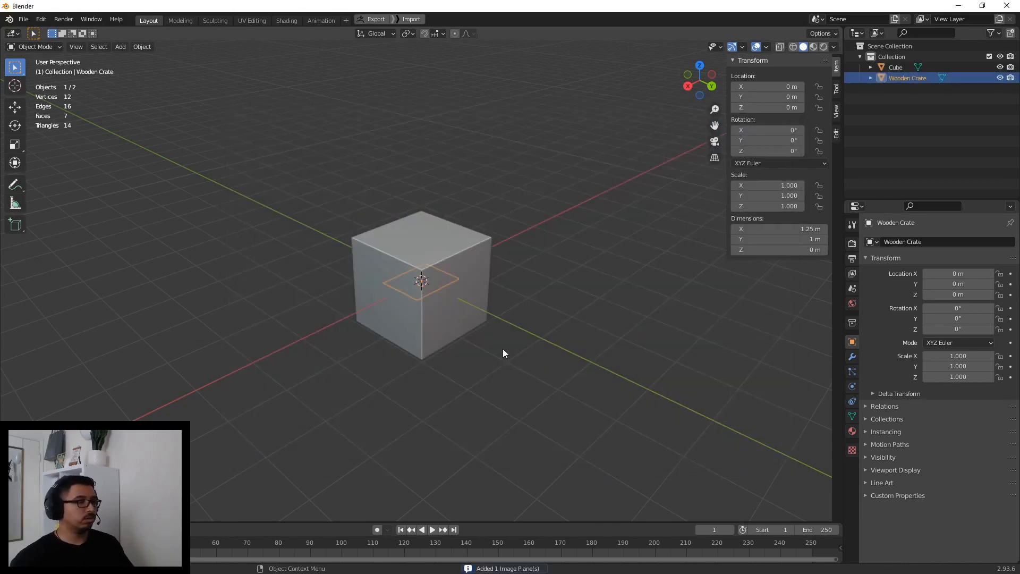
- Scale the Wooden Crate image plane uniformly to about 3.54
key(s)
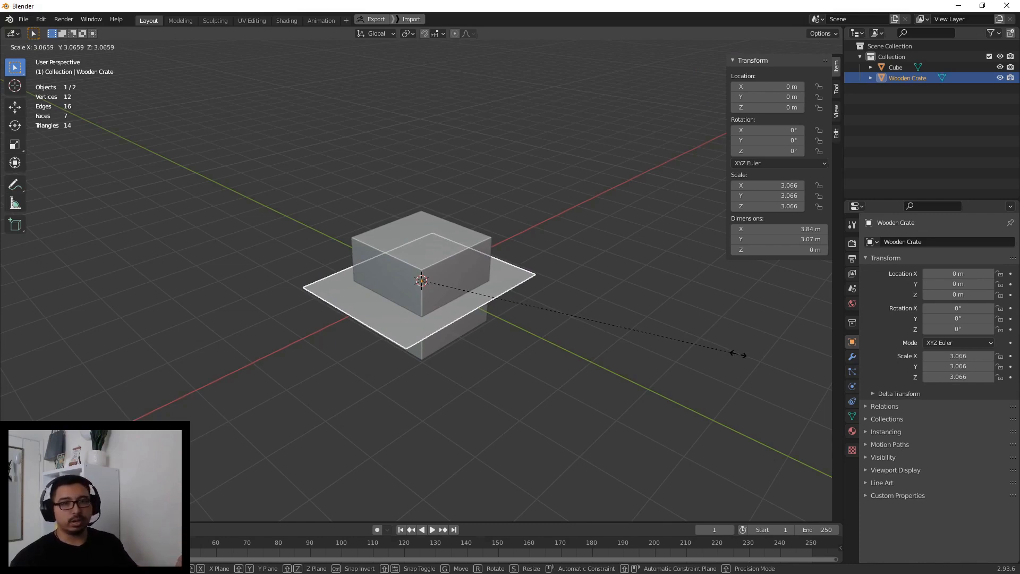
right_click(738, 355)
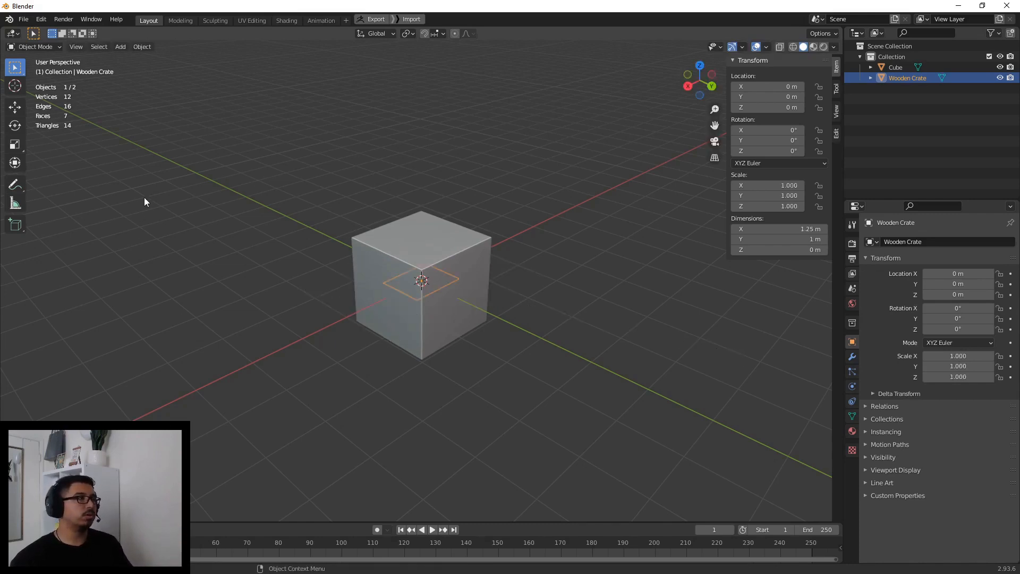
click(12, 148)
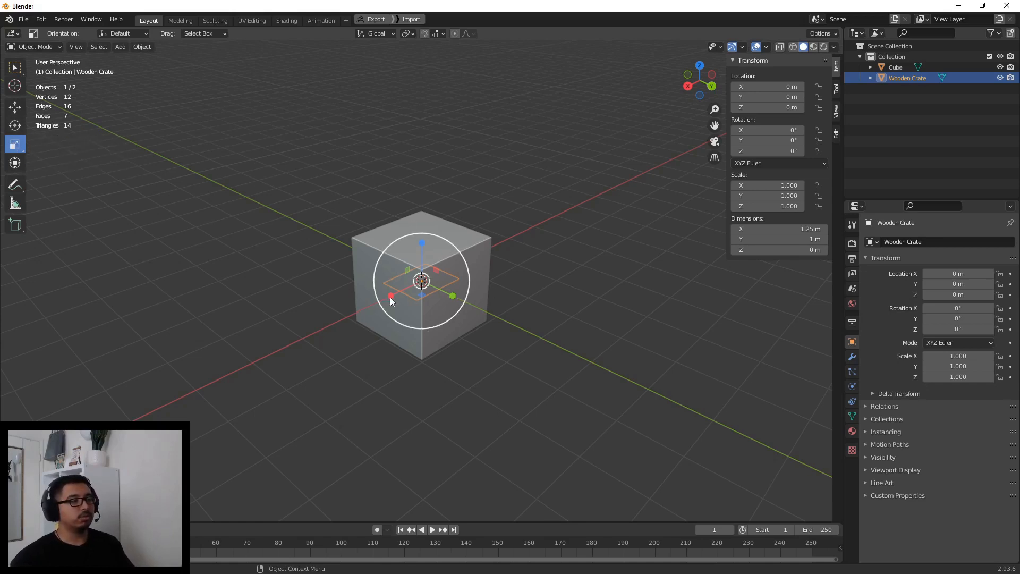
drag(463, 257, 575, 188)
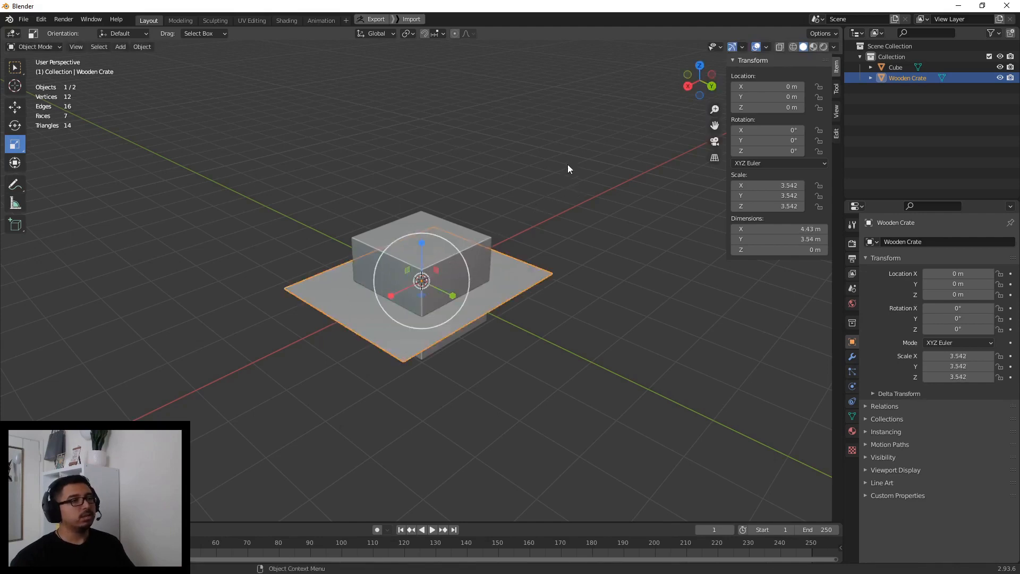
click(568, 169)
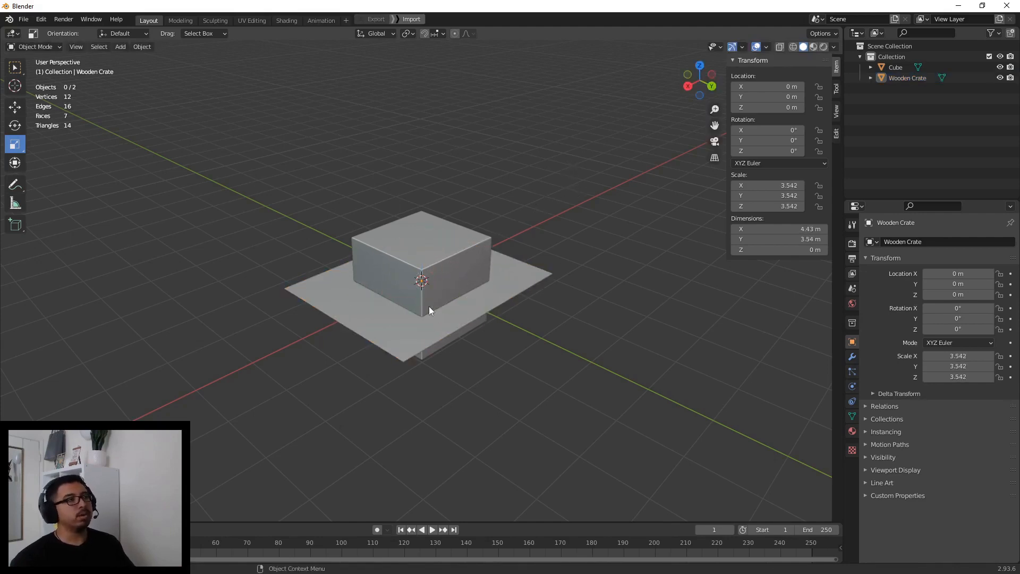
- Move the Wooden Crate image plane along the Y axis to about 2.78 m, beside the cube
click(15, 108)
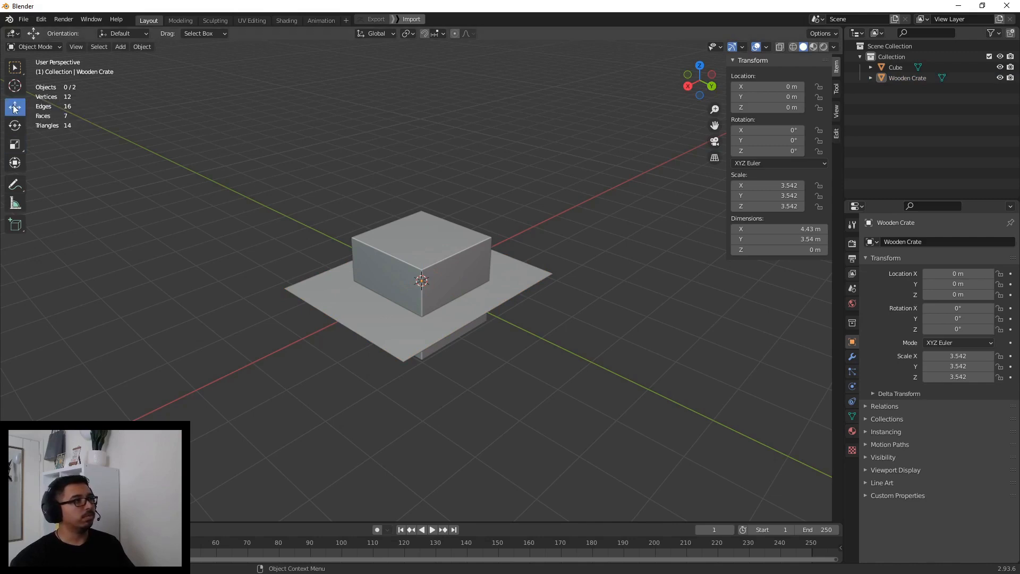
click(341, 292)
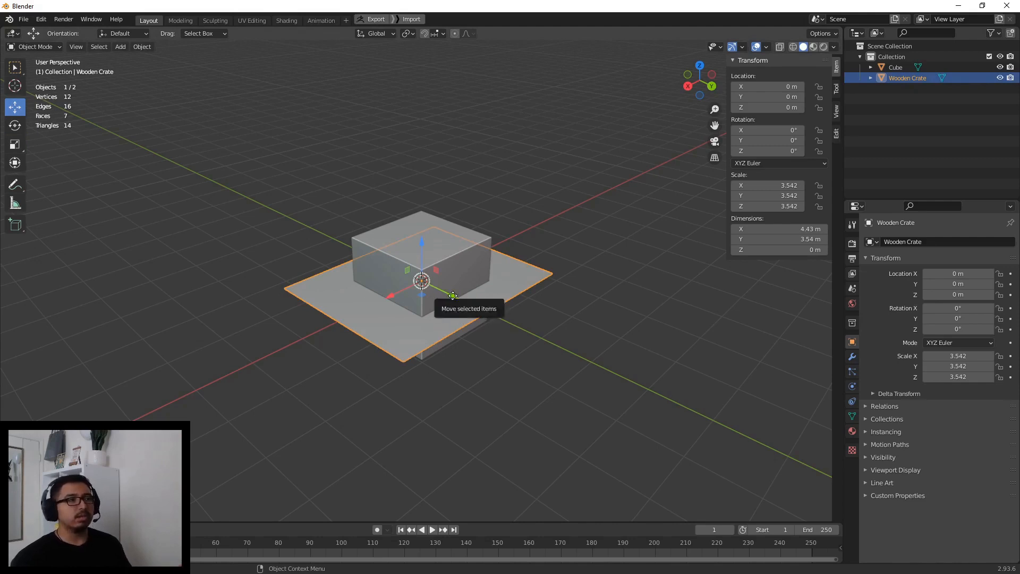
drag(451, 295, 551, 323)
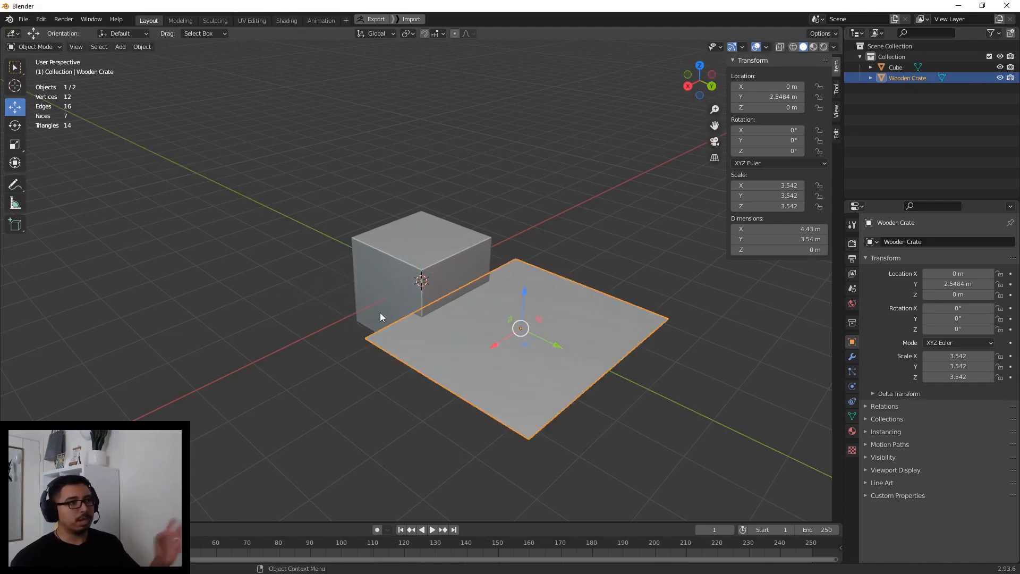
click(16, 164)
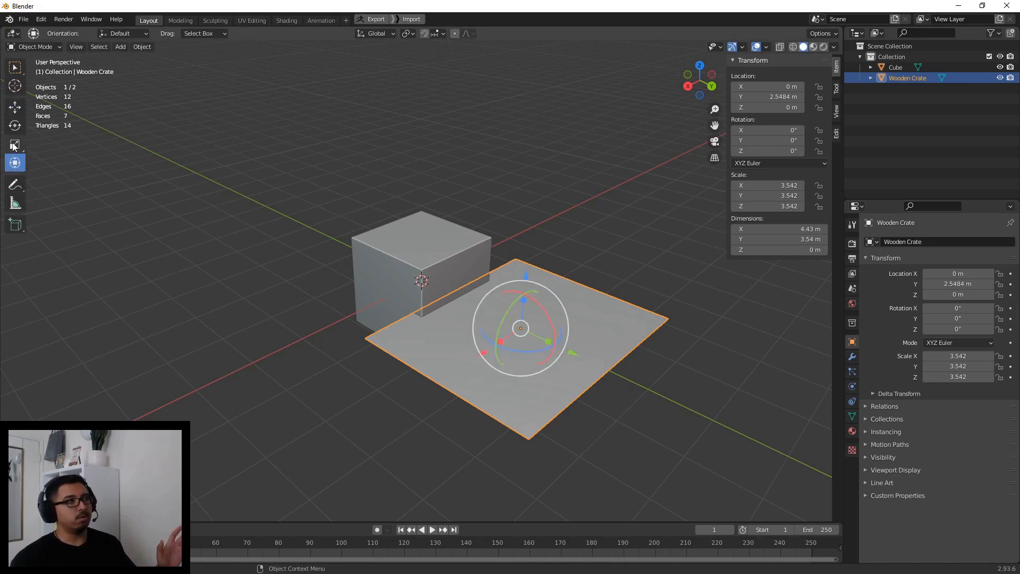
click(15, 145)
click(15, 126)
click(15, 108)
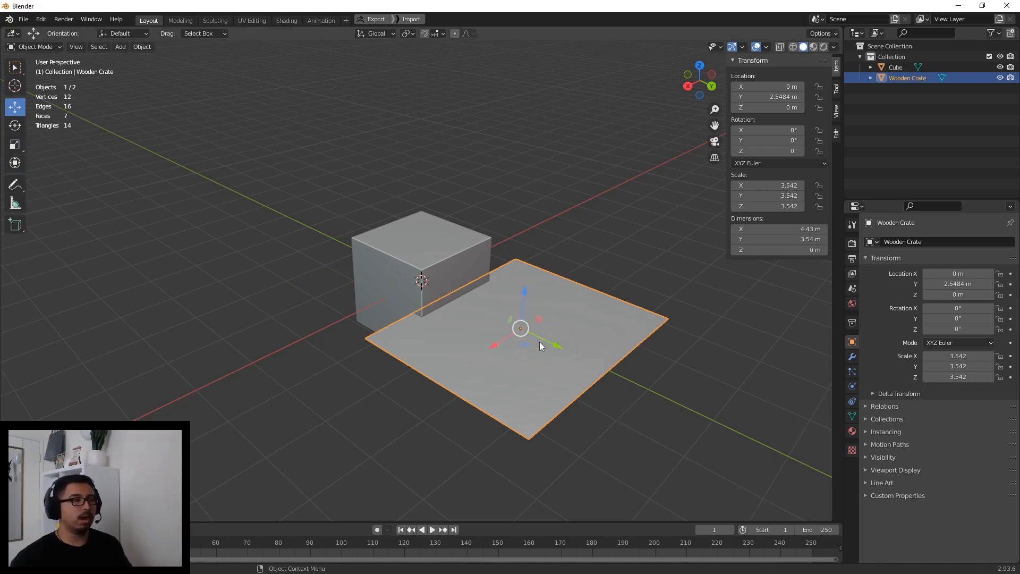
drag(557, 347, 566, 352)
click(561, 247)
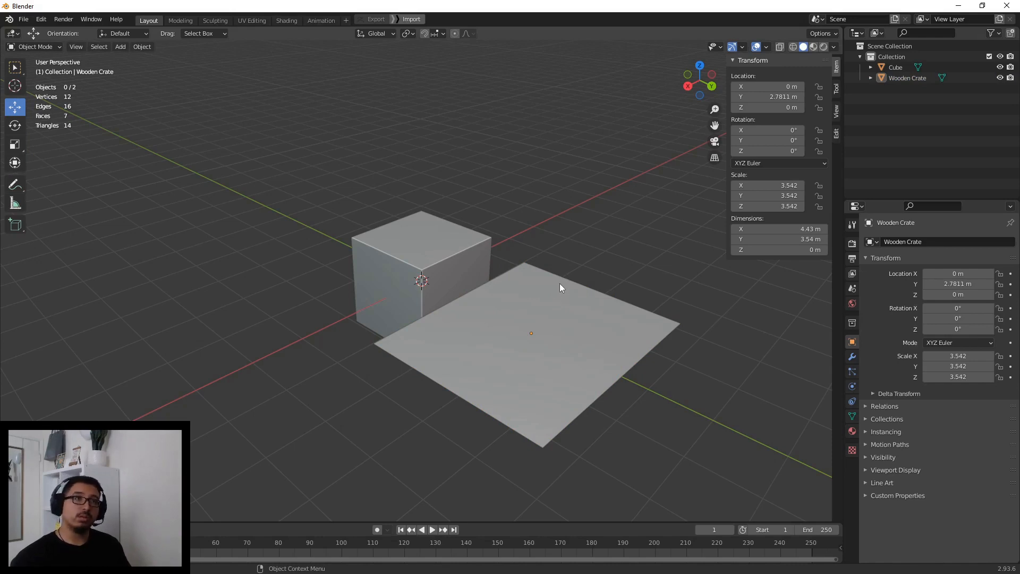
- Set the viewport shading to Material Preview to display the crate picture on the image plane
click(812, 47)
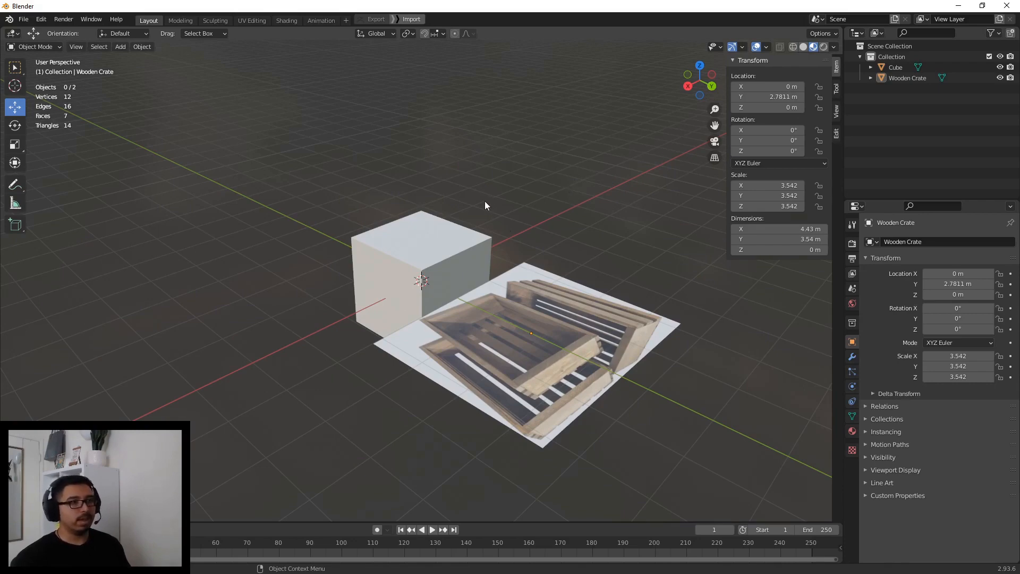
click(538, 312)
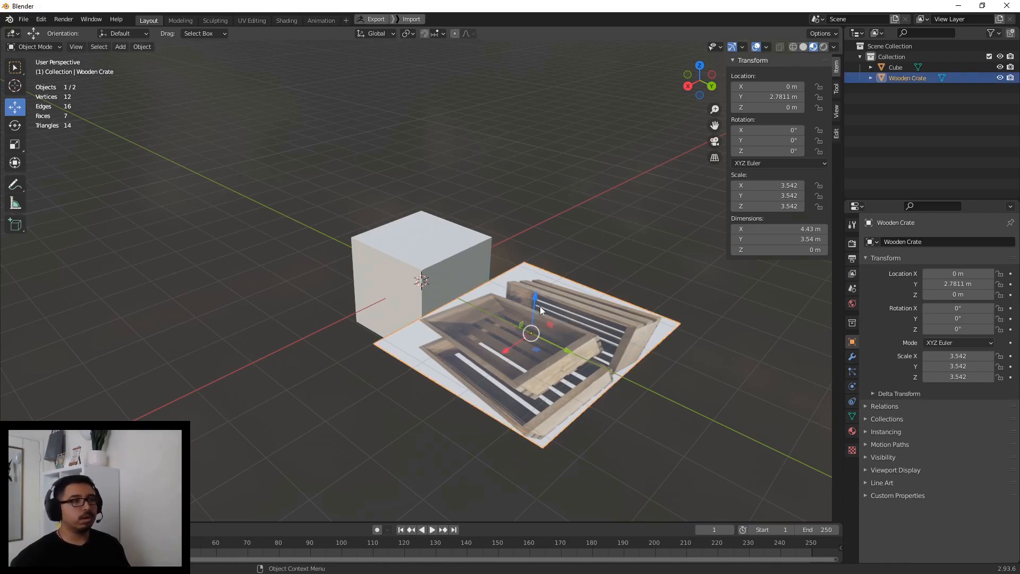
click(550, 211)
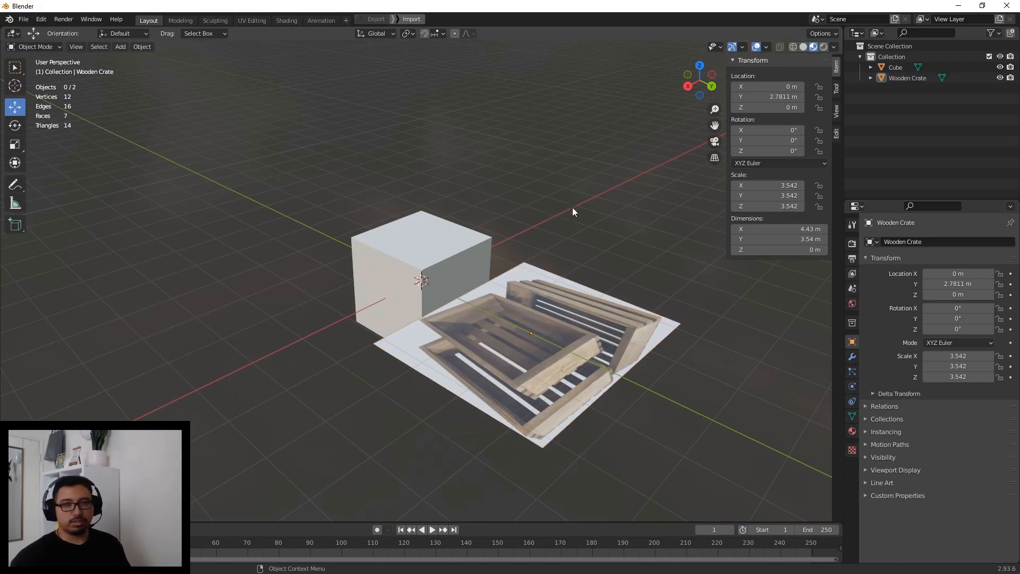
- Scale the cube along Y to about 1.54 and move it along Y to about -1.68 m, clear of the image plane
click(461, 257)
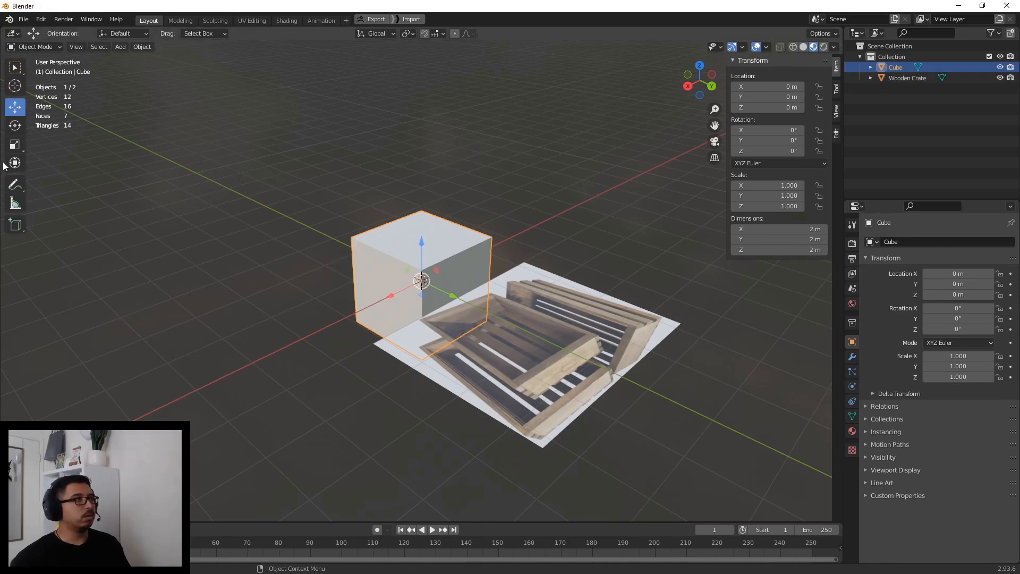
click(14, 144)
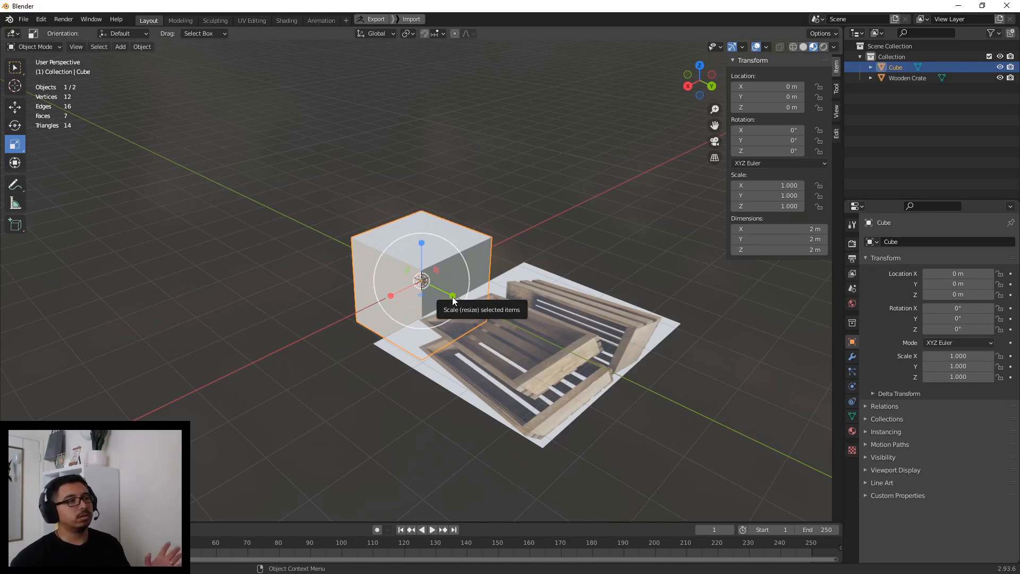
drag(453, 299, 472, 296)
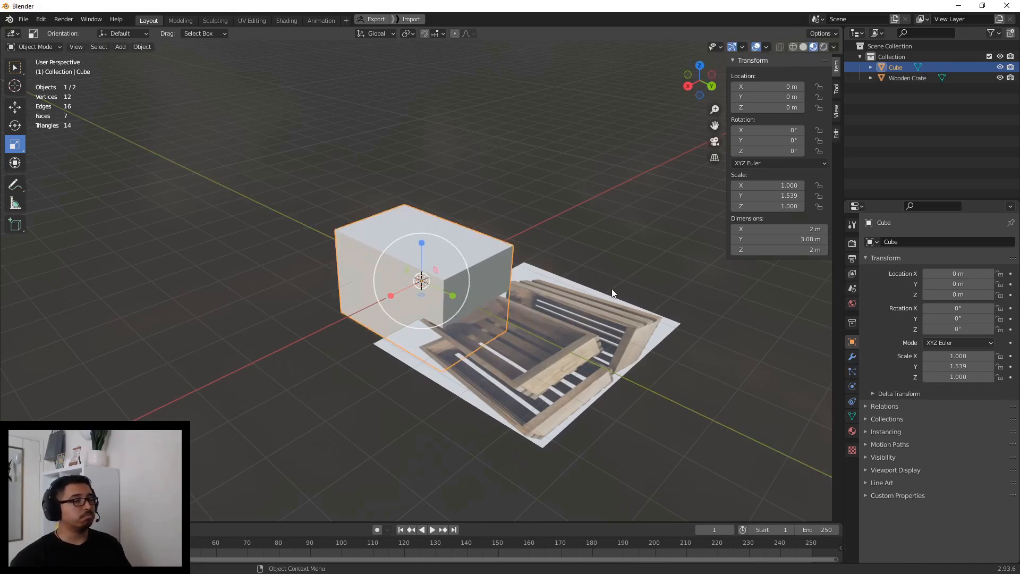
click(15, 107)
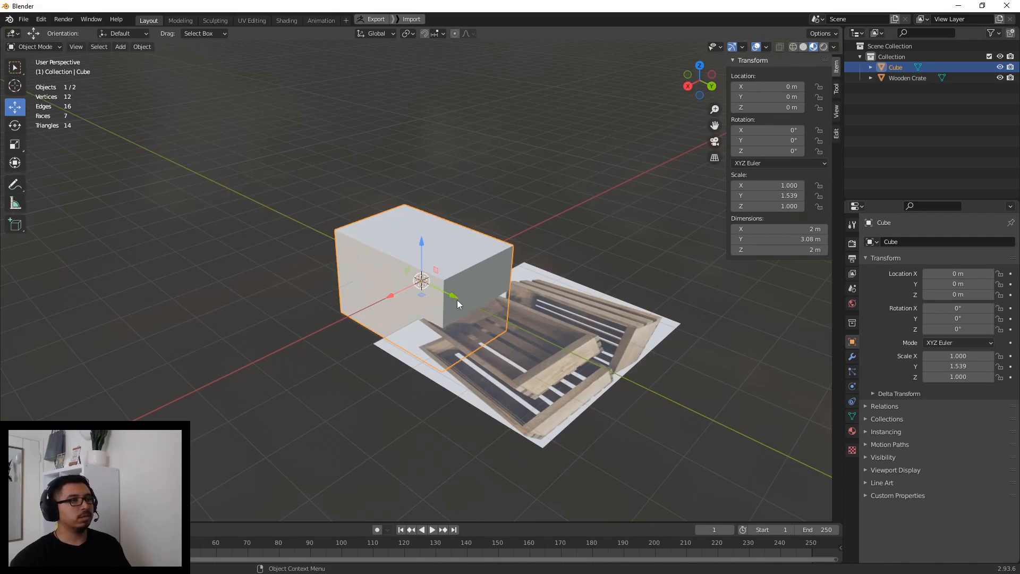
drag(457, 300, 444, 250)
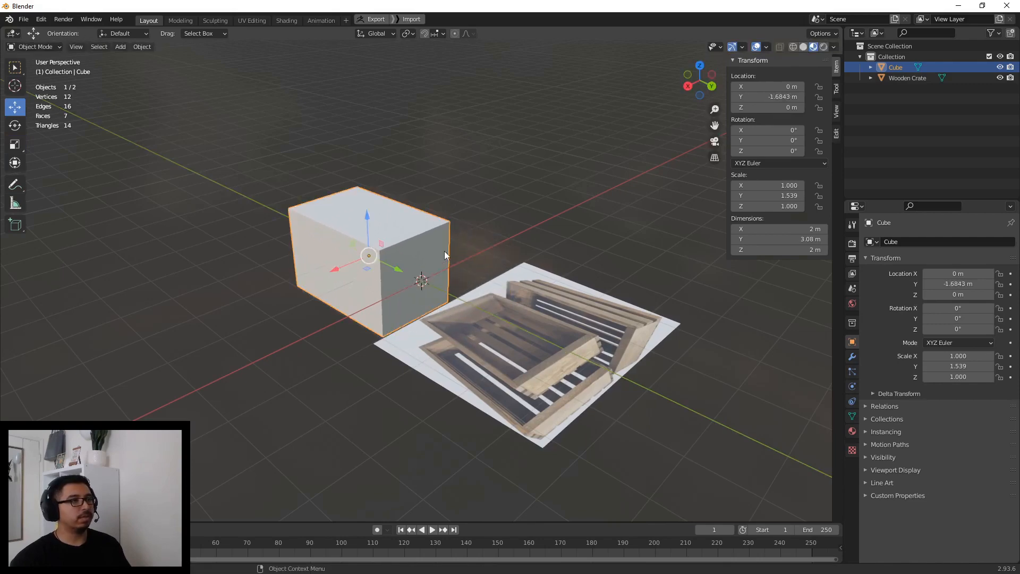
click(469, 227)
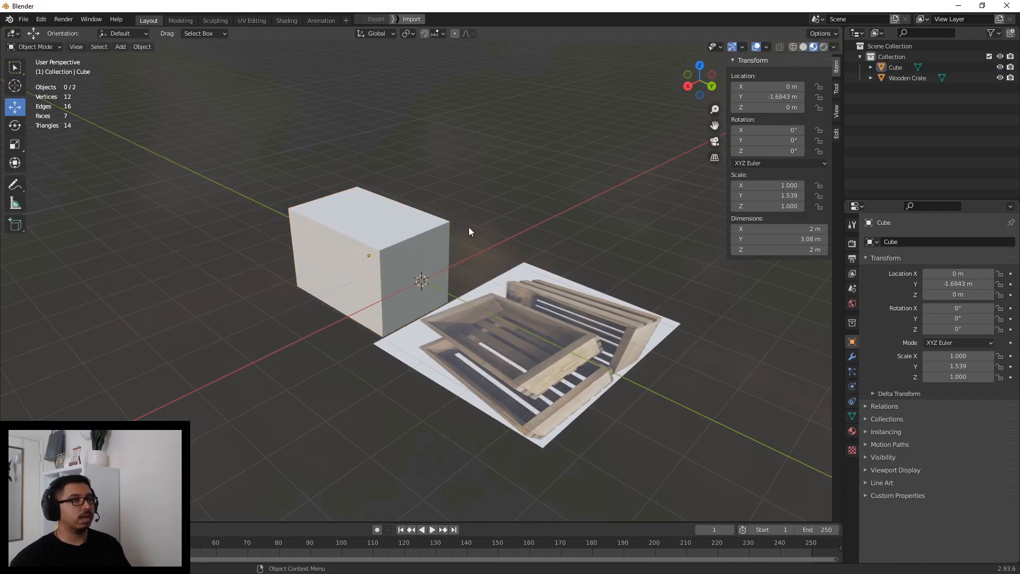
- Duplicate the stretched cube and leave the copy at the original's position
click(409, 263)
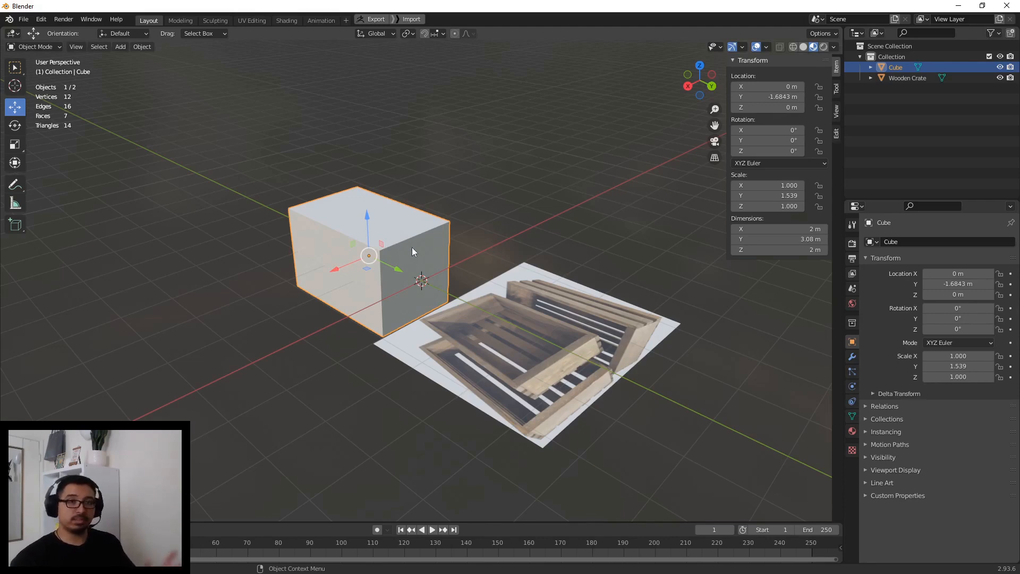
click(140, 50)
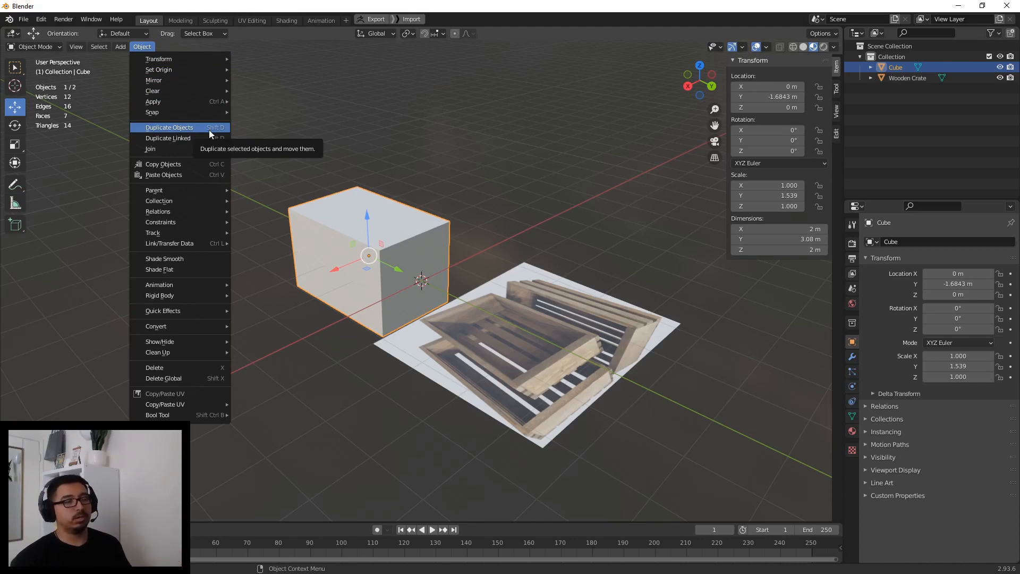
click(142, 48)
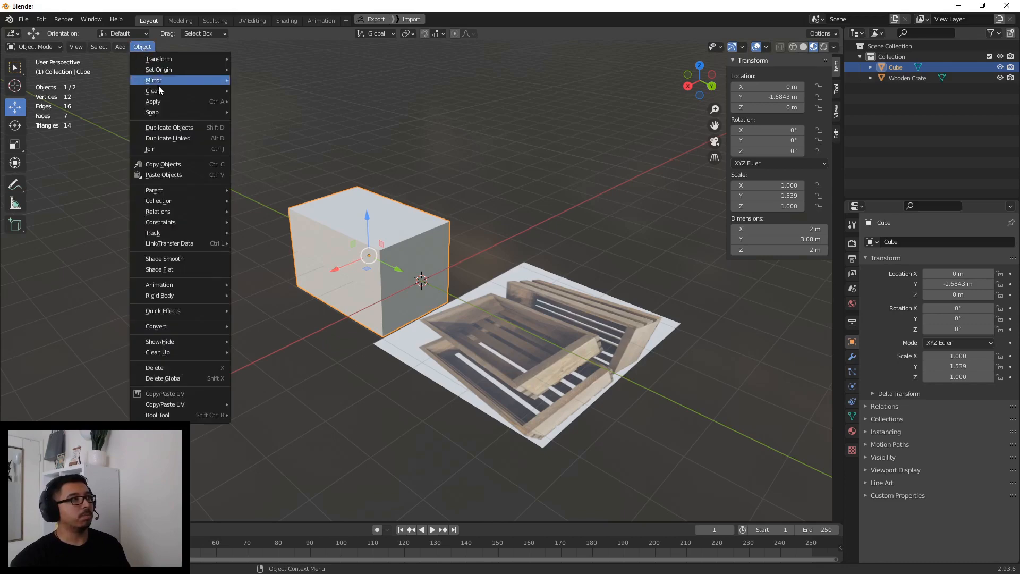
click(172, 125)
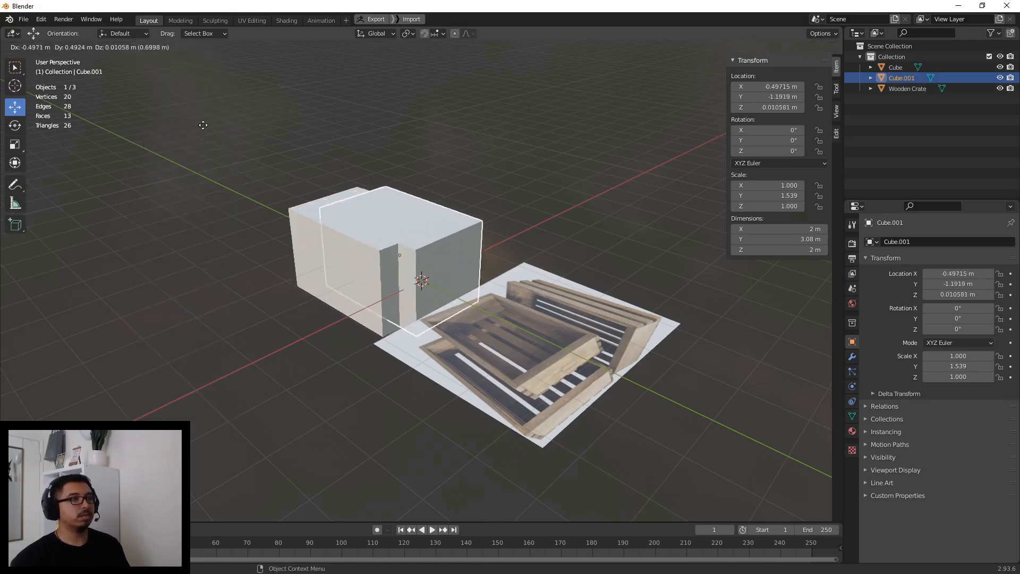
right_click(256, 125)
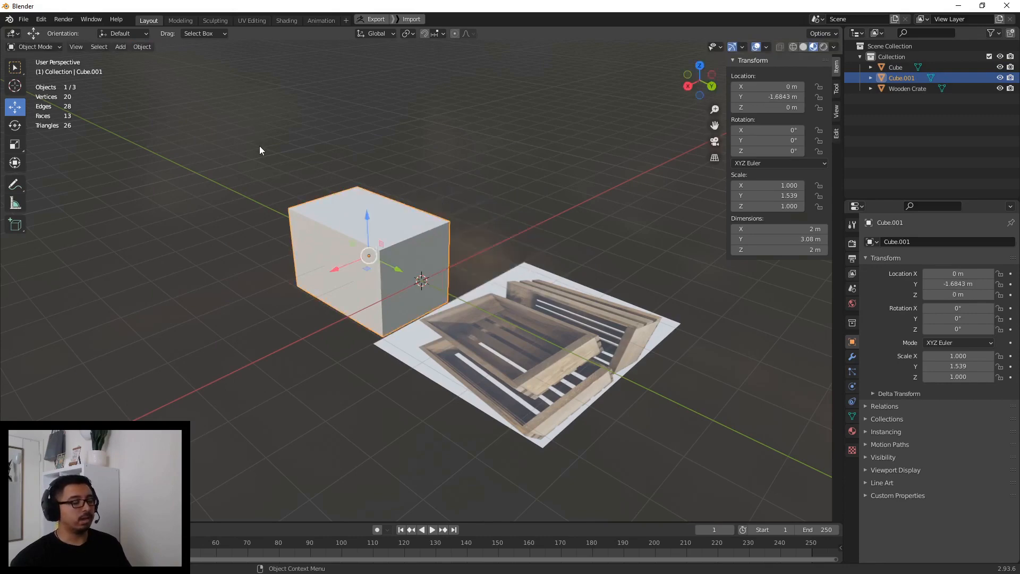
- Duplicate the cube copy again at an offset position, and undo all the duplications
key(shift+d)
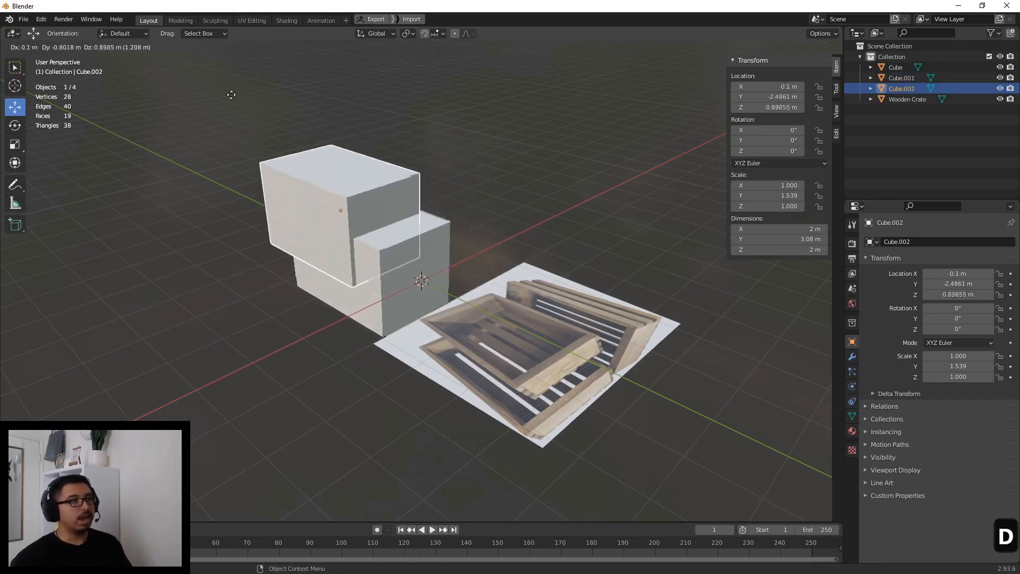
click(265, 91)
key(ctrl+z)
key(ctrl+z)
key(ctrl+z)
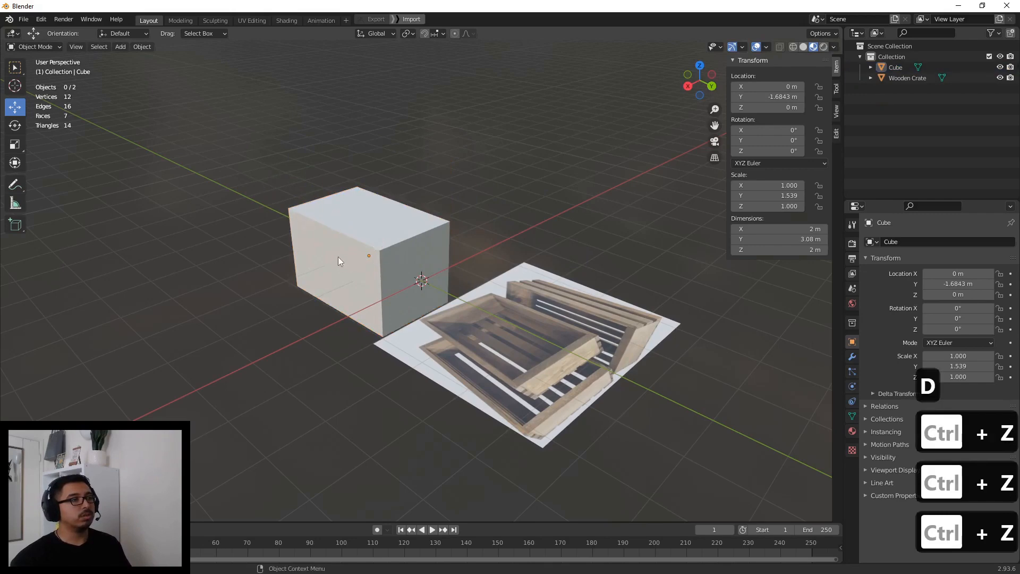
- Duplicate the stretched cube, keeping the copy exactly in place over the original
click(324, 239)
click(142, 47)
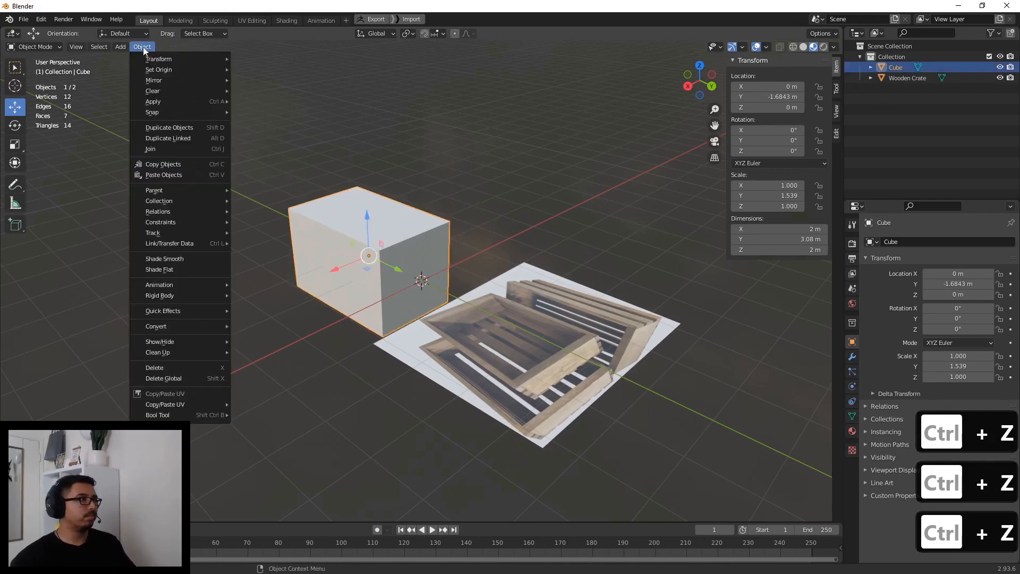
mouse_move(145, 60)
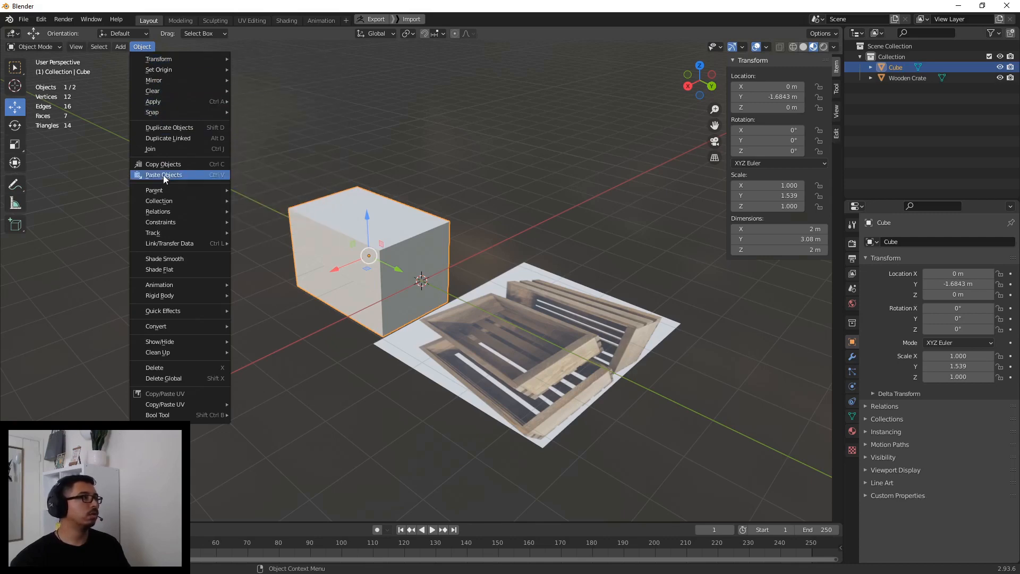
click(164, 127)
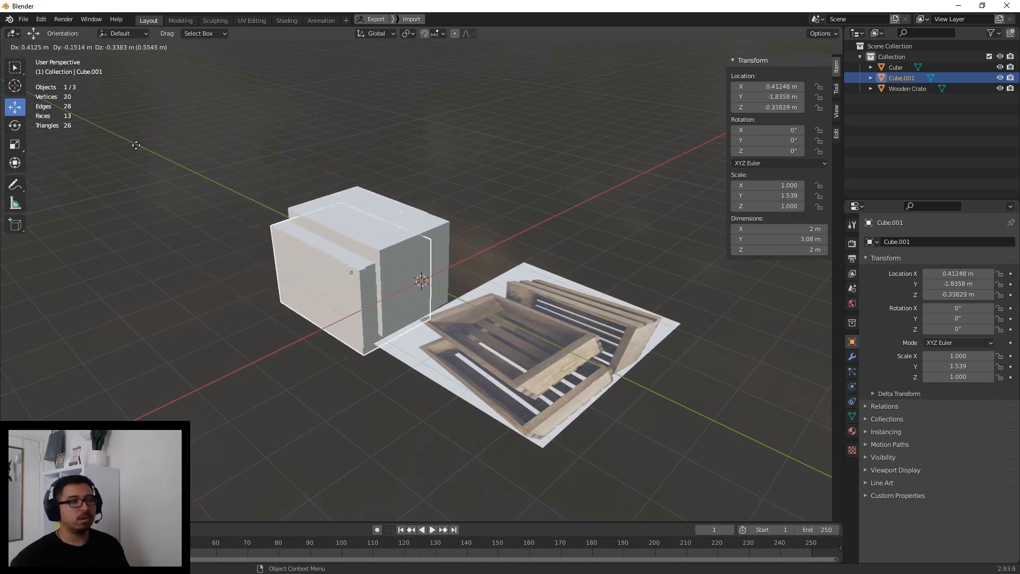
right_click(99, 103)
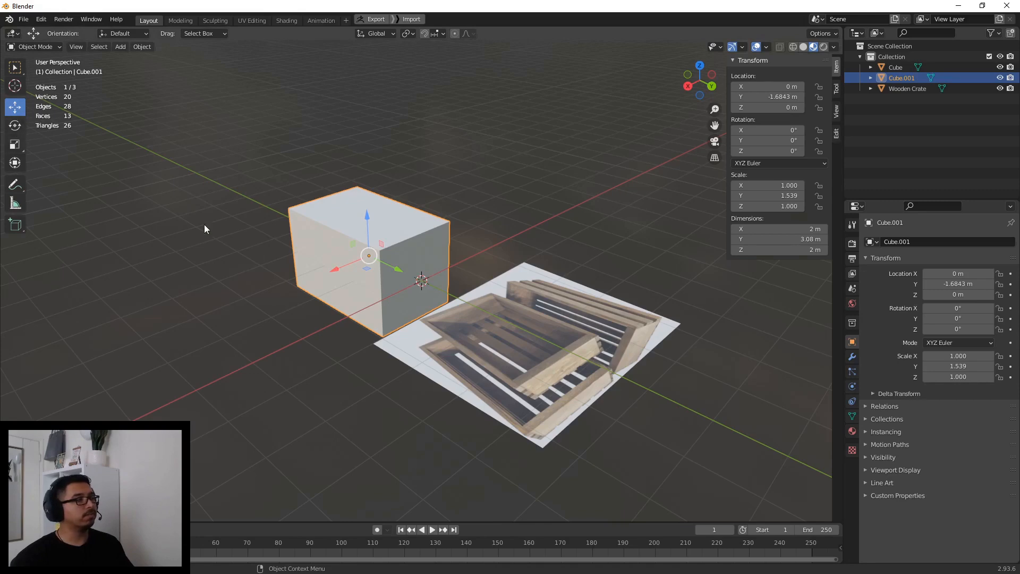
- Move the duplicated cube along Y to about -0.08 m and scale it along Y to about 0.172 as a thin end panel
drag(396, 272, 443, 303)
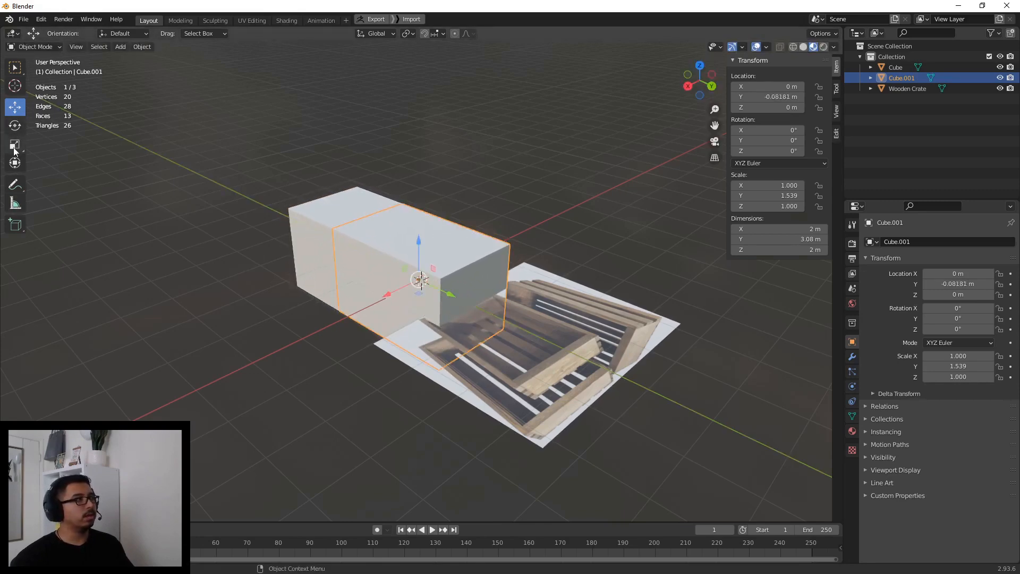
click(15, 144)
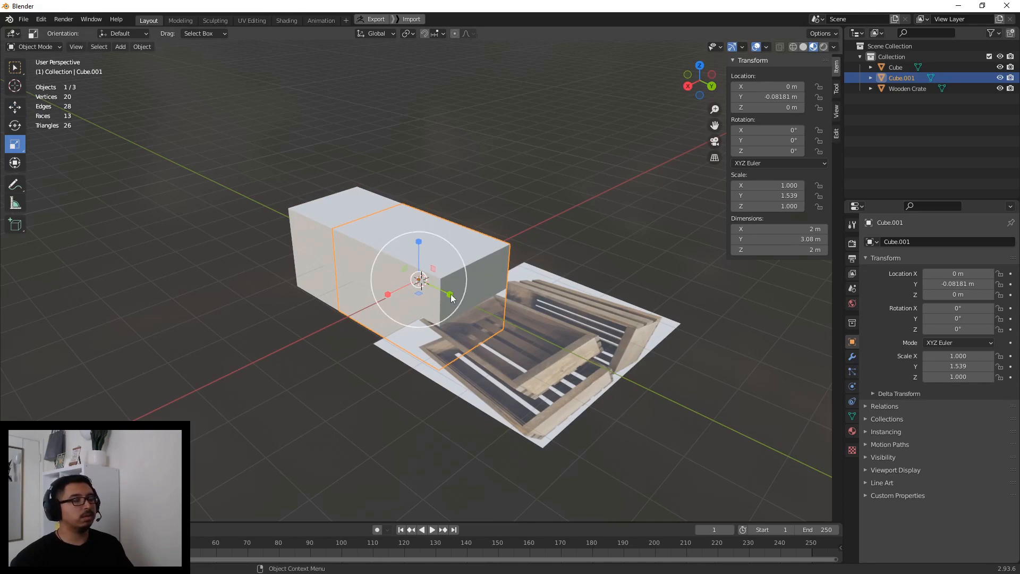
mouse_move(450, 296)
mouse_down()
mouse_move(409, 286)
mouse_move(440, 294)
mouse_up()
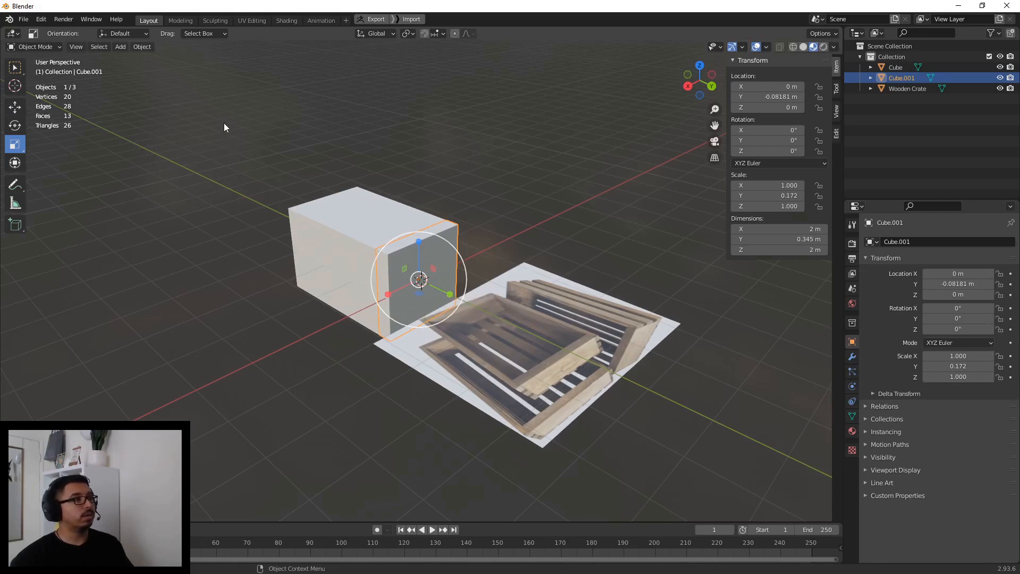
- Duplicate the thin end panel and move the copy along Y to about -3.20 m, at the cube's opposite end
click(134, 48)
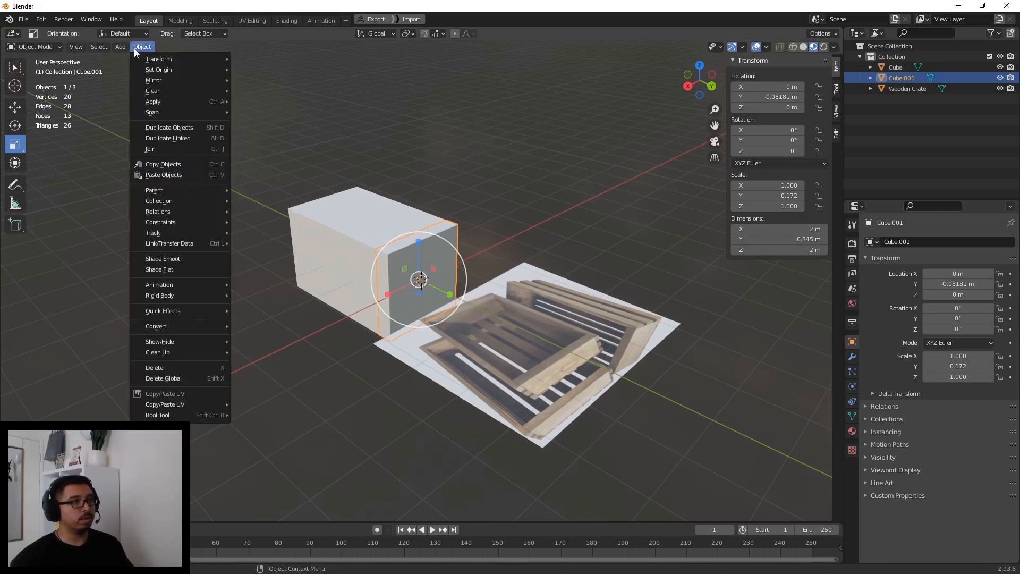
click(142, 127)
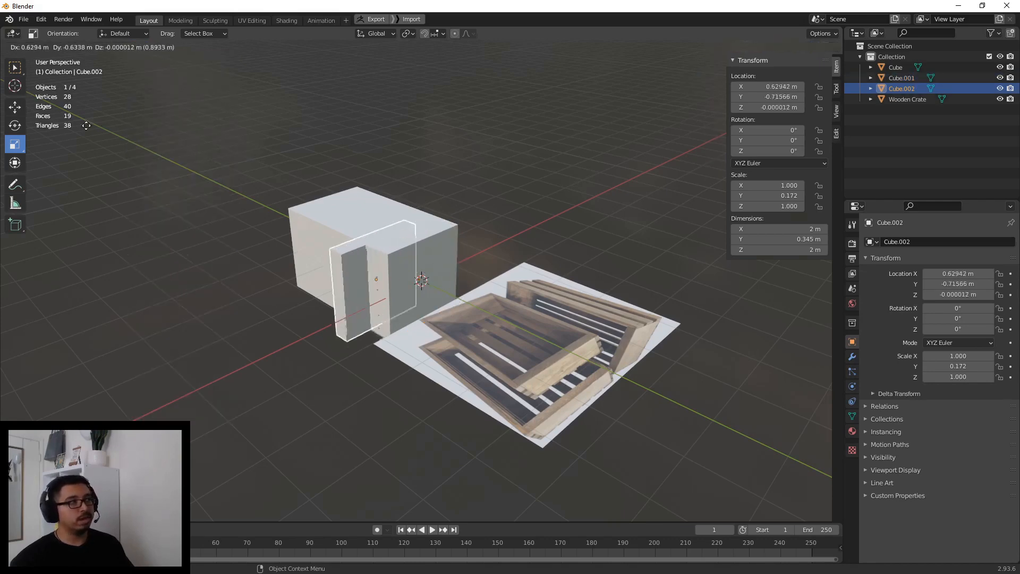
key(Escape)
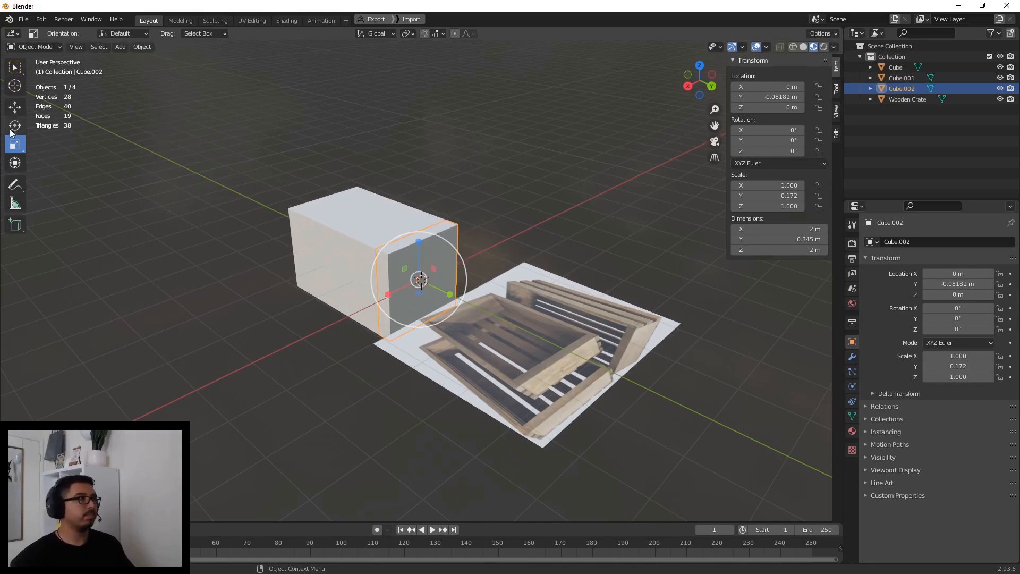
click(15, 107)
drag(450, 294, 346, 260)
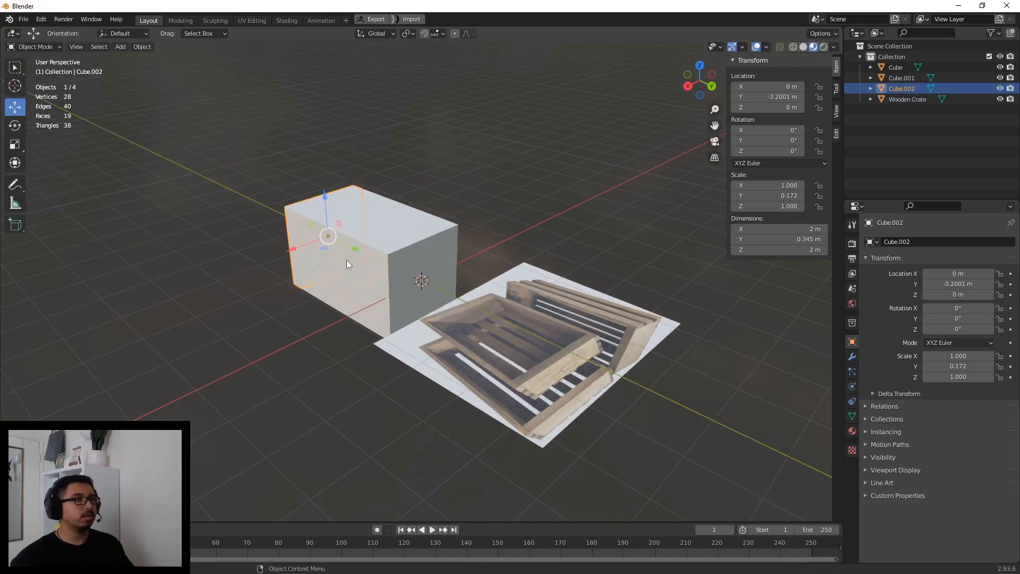
click(476, 166)
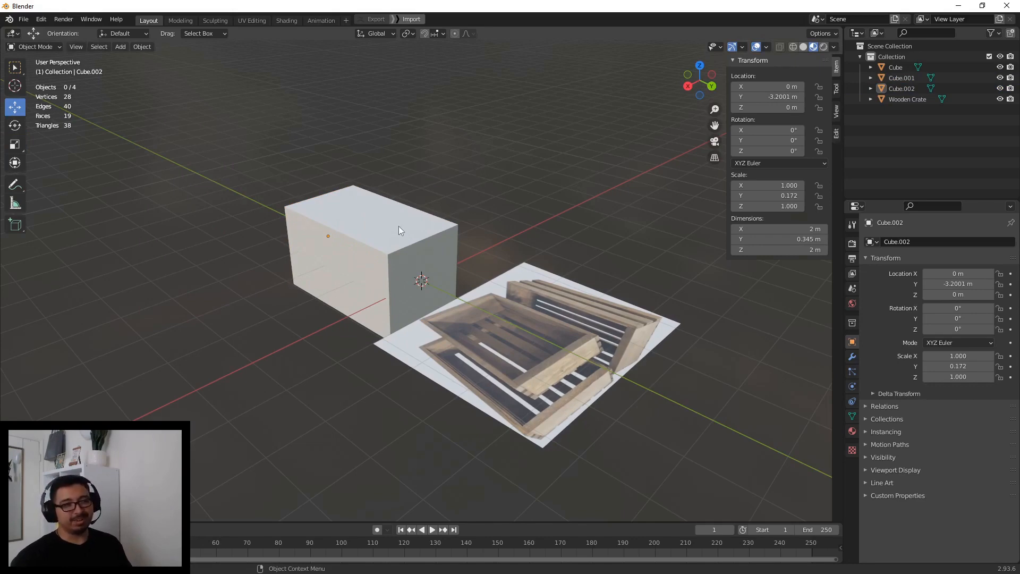
- Raise the original cube along Z to about 3.29 m, clear of the end panels, and undo the move
click(379, 223)
drag(365, 215, 359, 75)
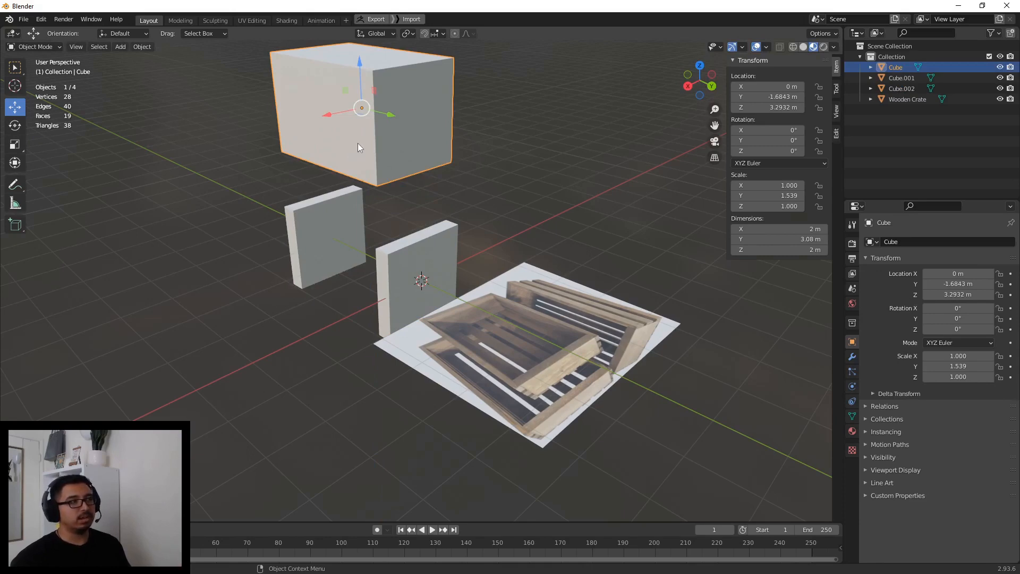
click(40, 19)
click(48, 30)
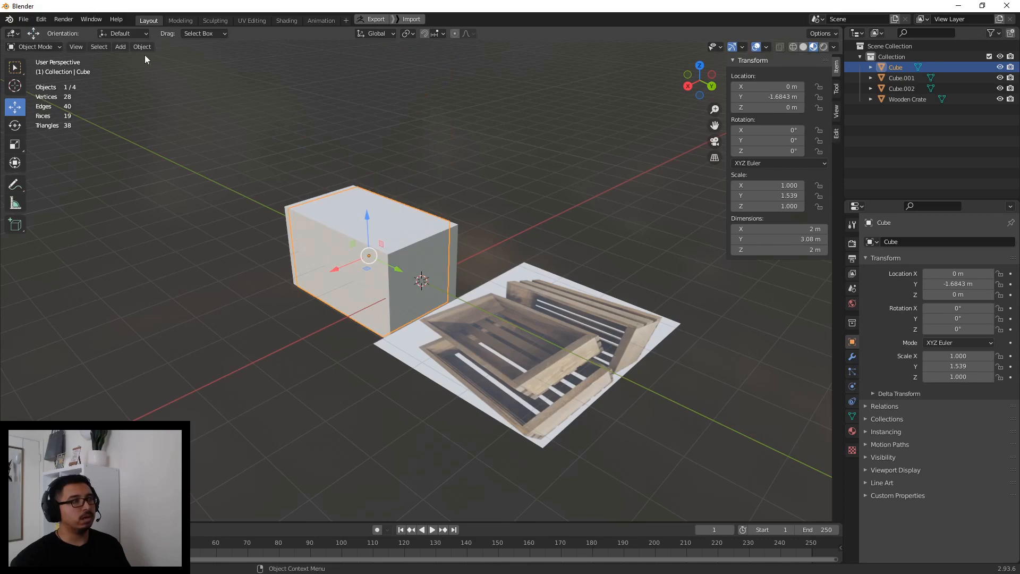
- Raise the original cube along Z to about 1.21 m, alter its Y location, and undo each change
click(40, 20)
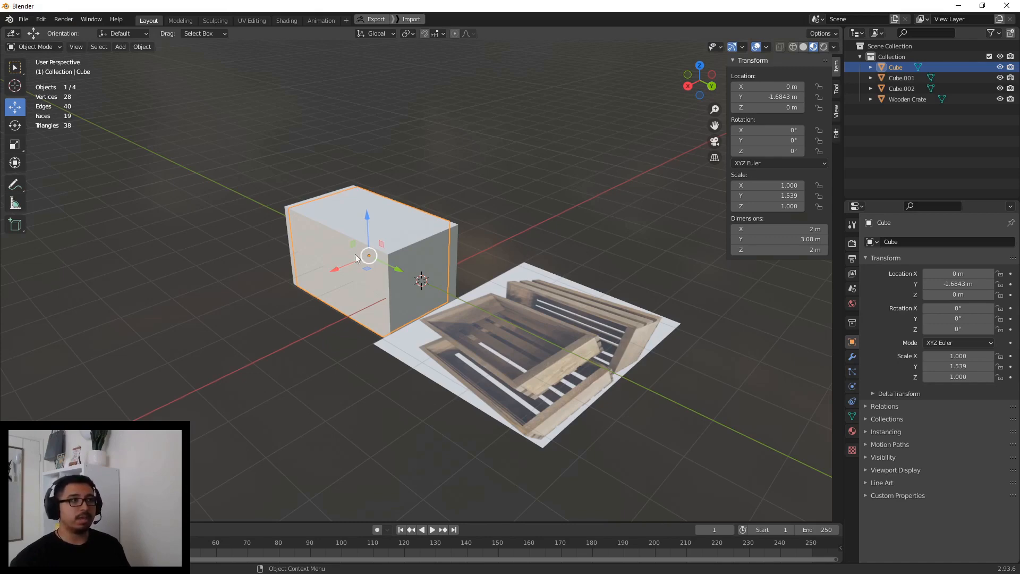
drag(366, 217, 359, 169)
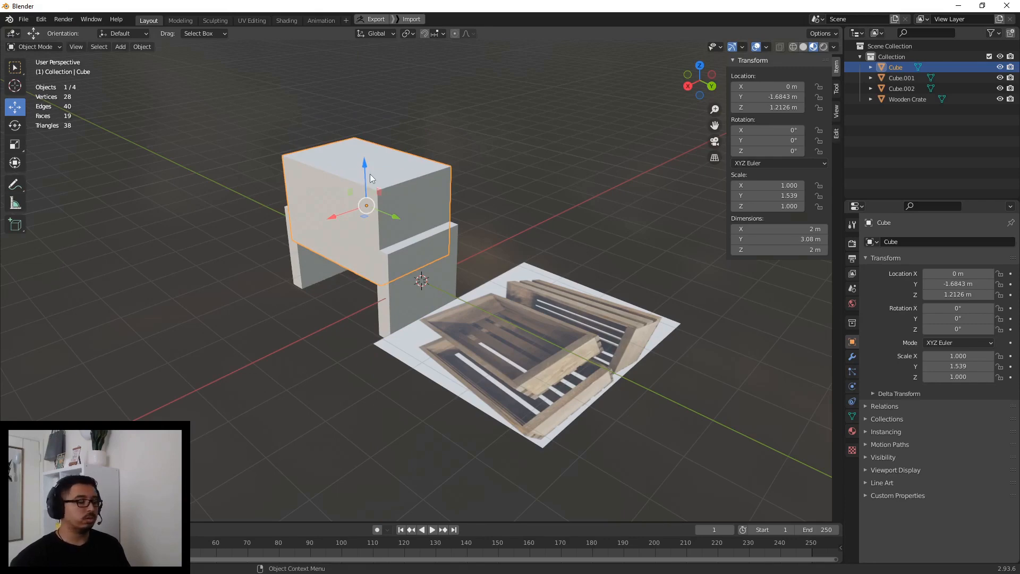
key(ctrl+z)
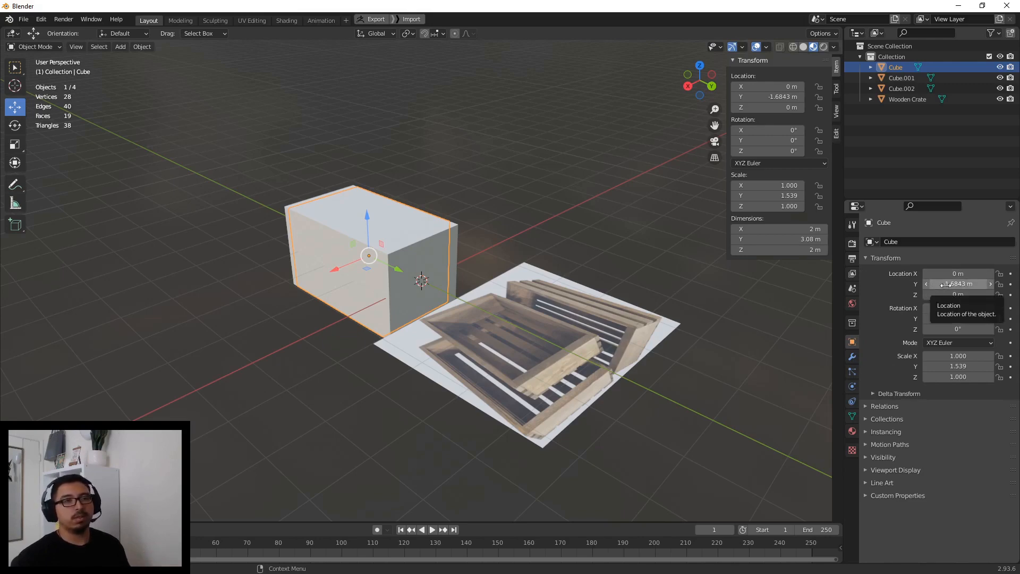
mouse_move(956, 283)
mouse_down()
mouse_move(892, 283)
mouse_move(951, 285)
mouse_up()
key(ctrl+z)
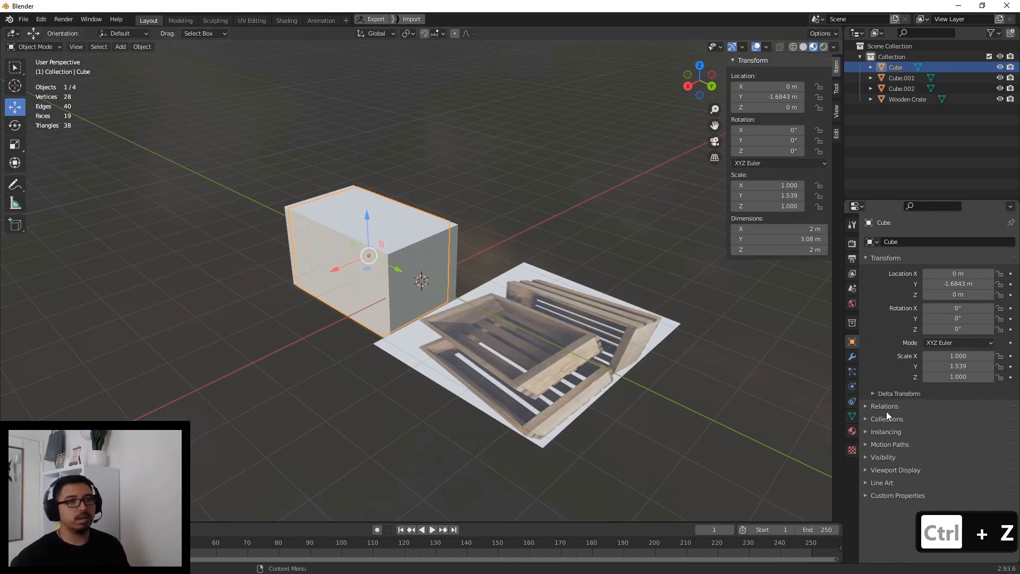
- Set the original cube's viewport display to Wire so only its outline is drawn around the end panels
click(871, 470)
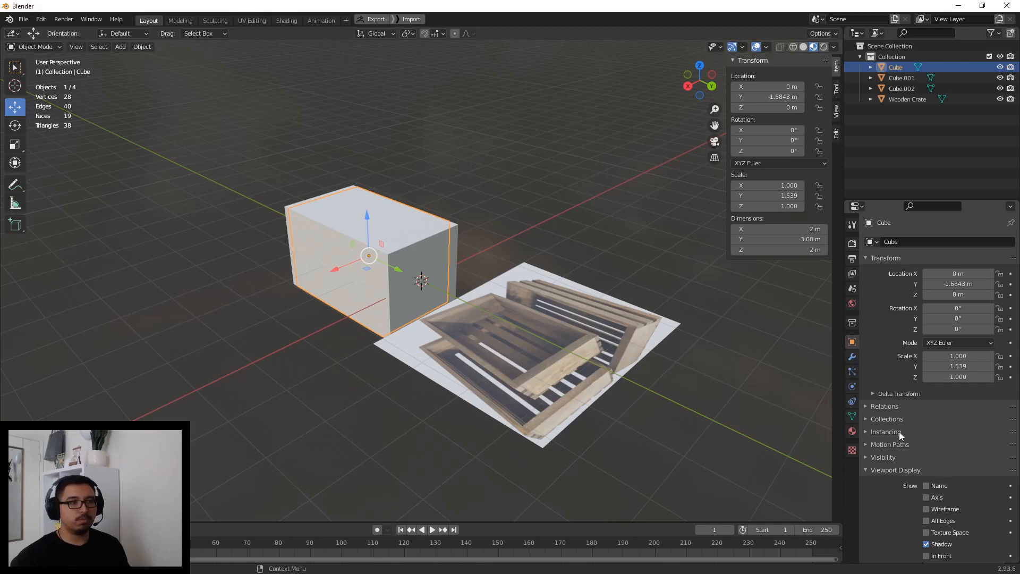
scroll(899, 431, down, 3)
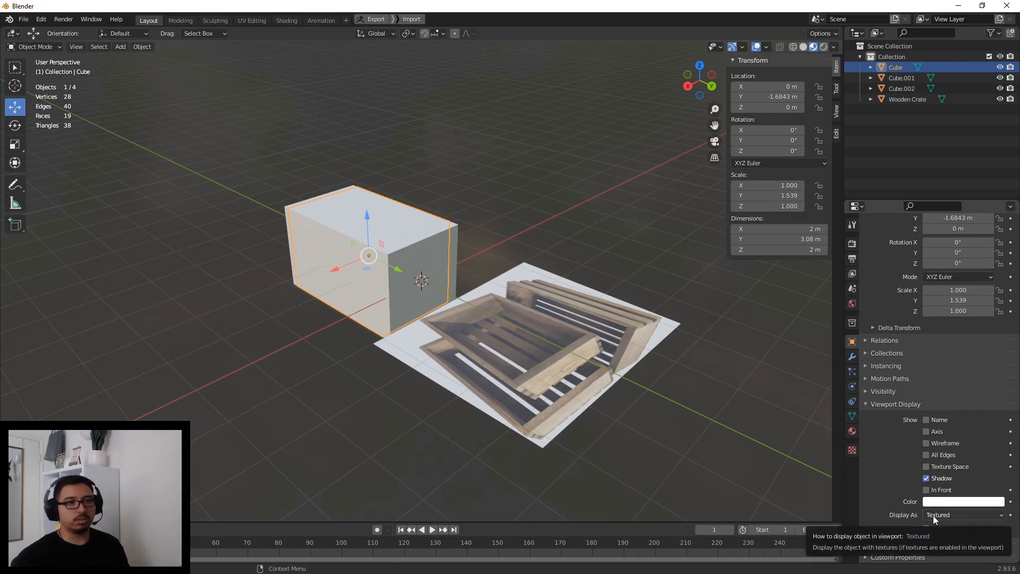
click(933, 515)
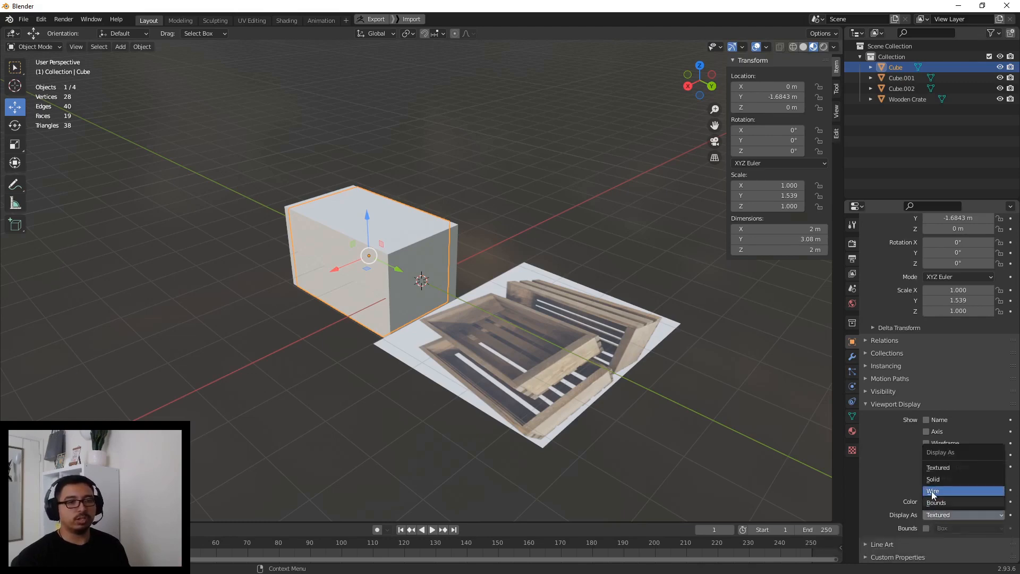
click(932, 490)
click(460, 471)
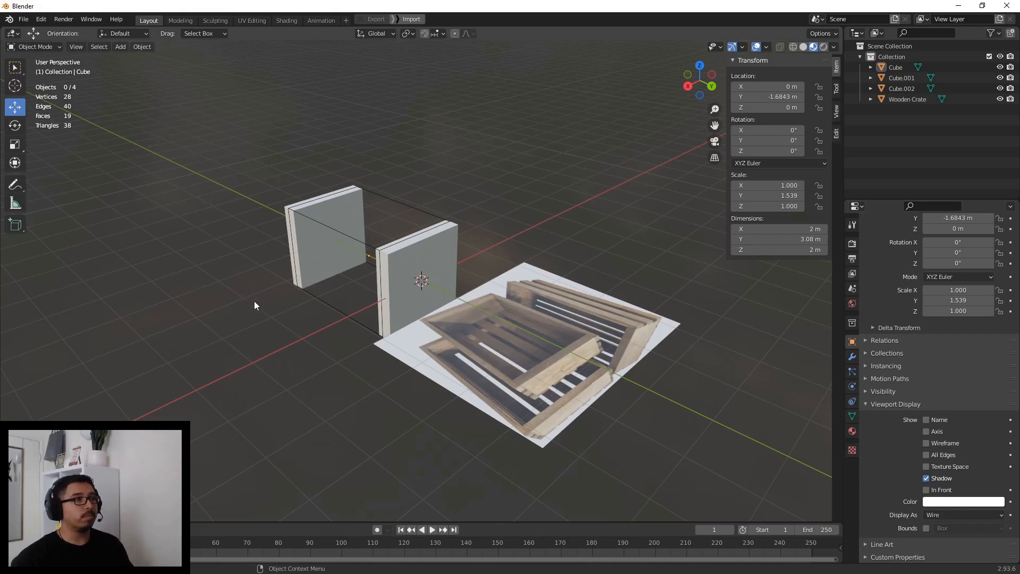
- Move the end panel nearest the reference image along Y to about -0.30 m, inside the wireframe cube
mouse_move(394, 248)
middle_down()
mouse_move(470, 243)
mouse_move(461, 220)
mouse_move(403, 273)
mouse_move(394, 259)
mouse_move(402, 264)
middle_up()
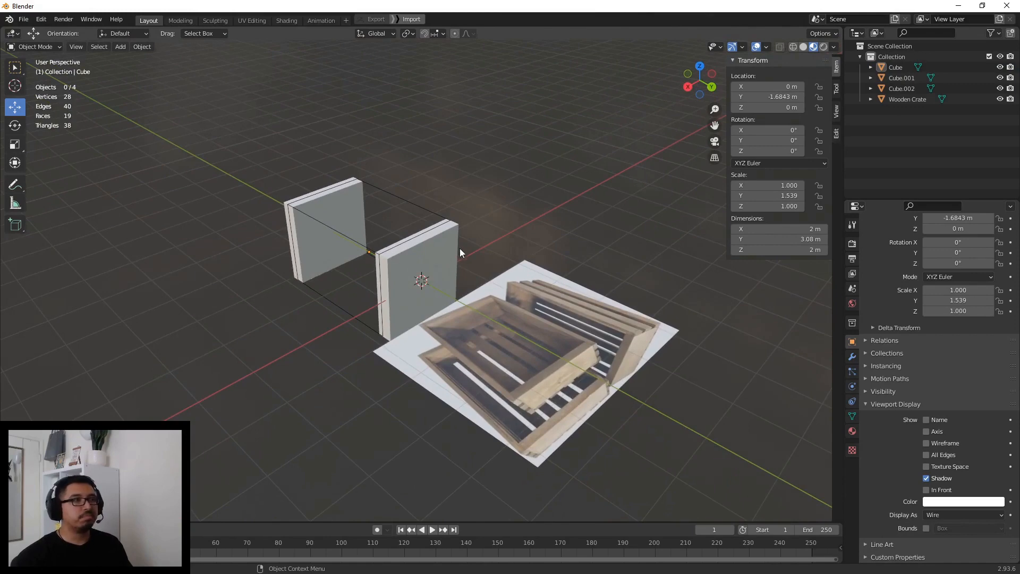
click(448, 273)
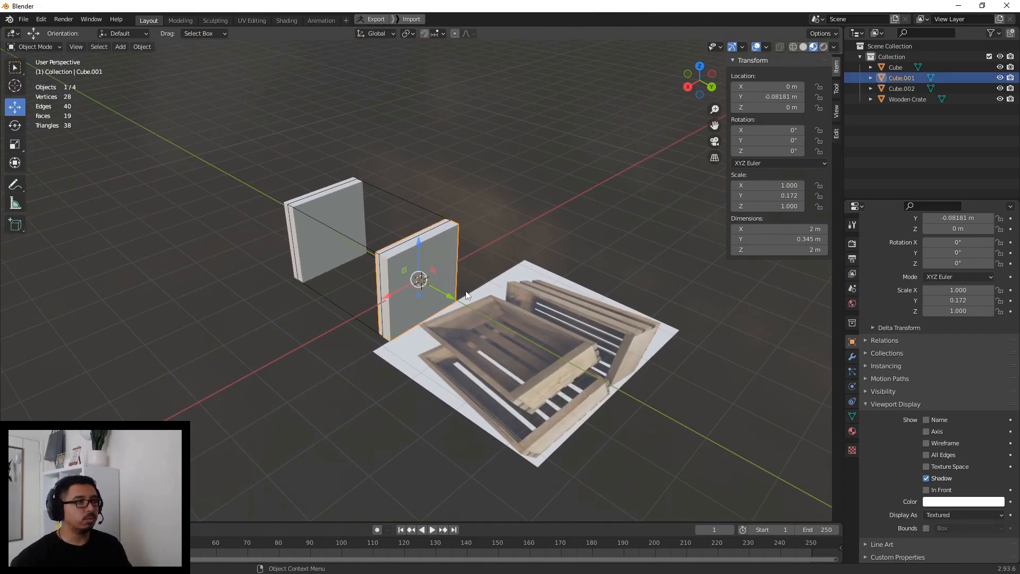
click(482, 240)
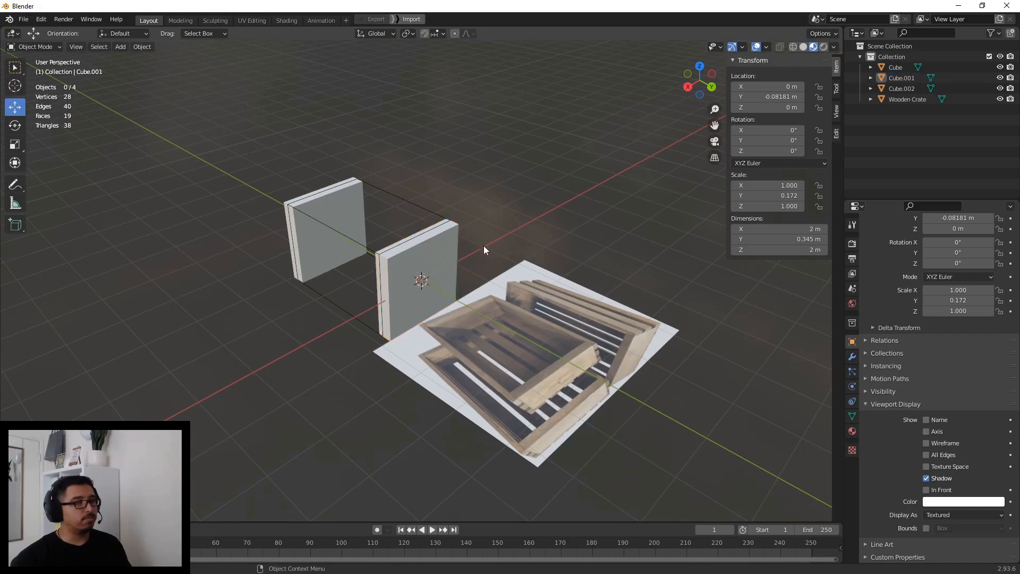
middle_drag(483, 242, 524, 223)
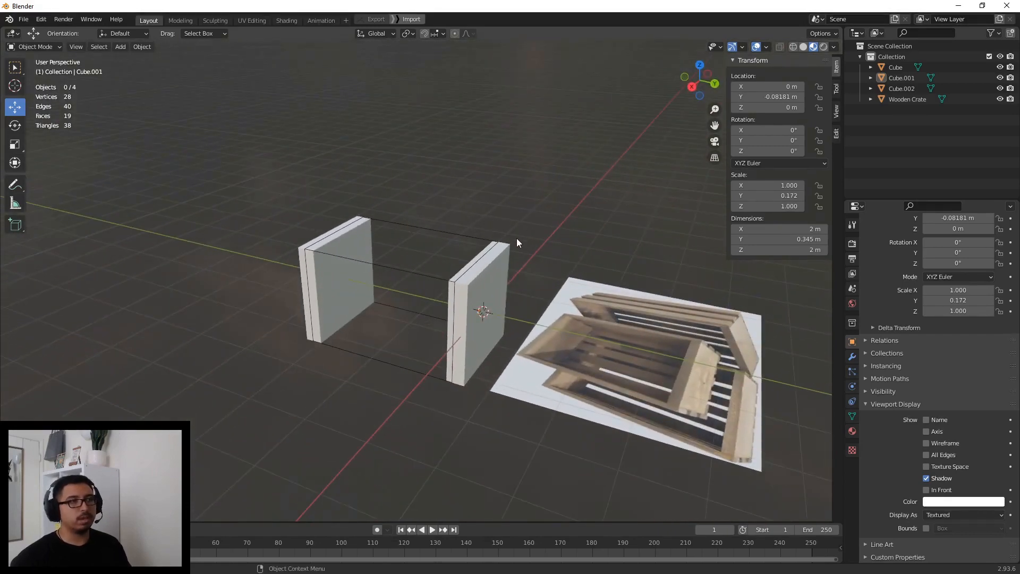
click(486, 293)
drag(524, 323, 507, 320)
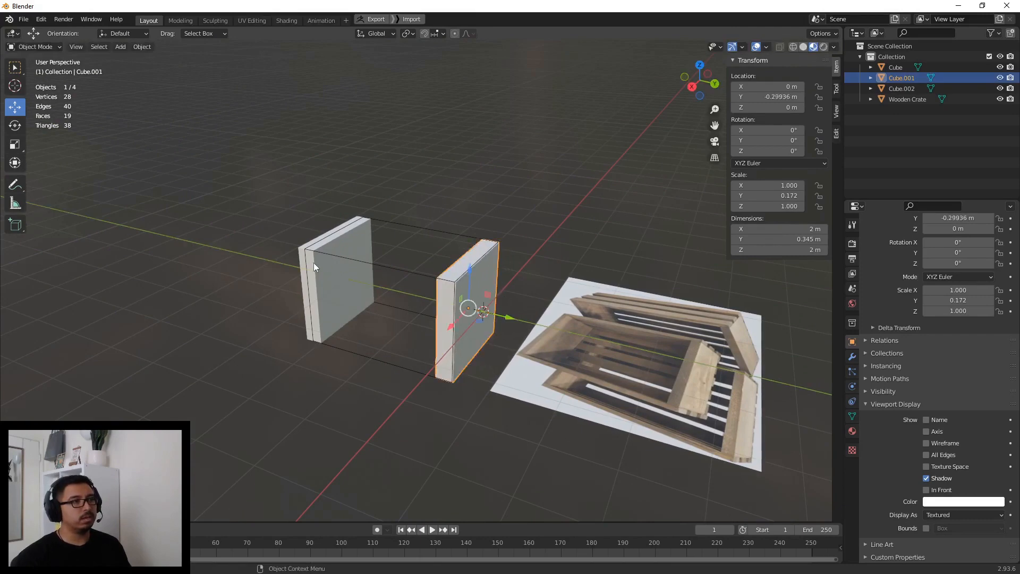
- Move the far end panel along Y to about -3.03 m, inside the wireframe cube's other end
click(307, 263)
drag(366, 282, 377, 285)
click(502, 187)
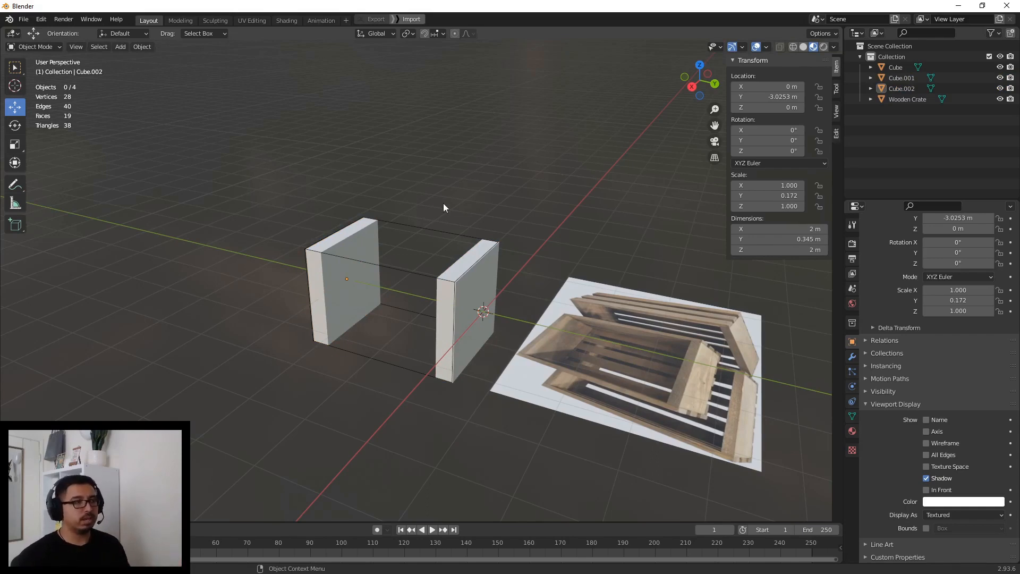
click(489, 298)
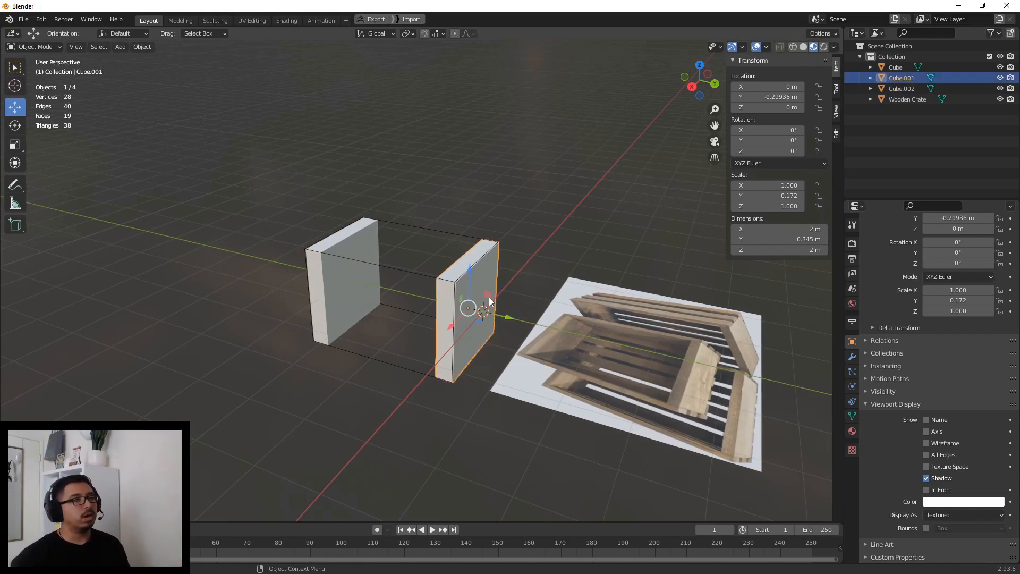
middle_drag(557, 324, 553, 371)
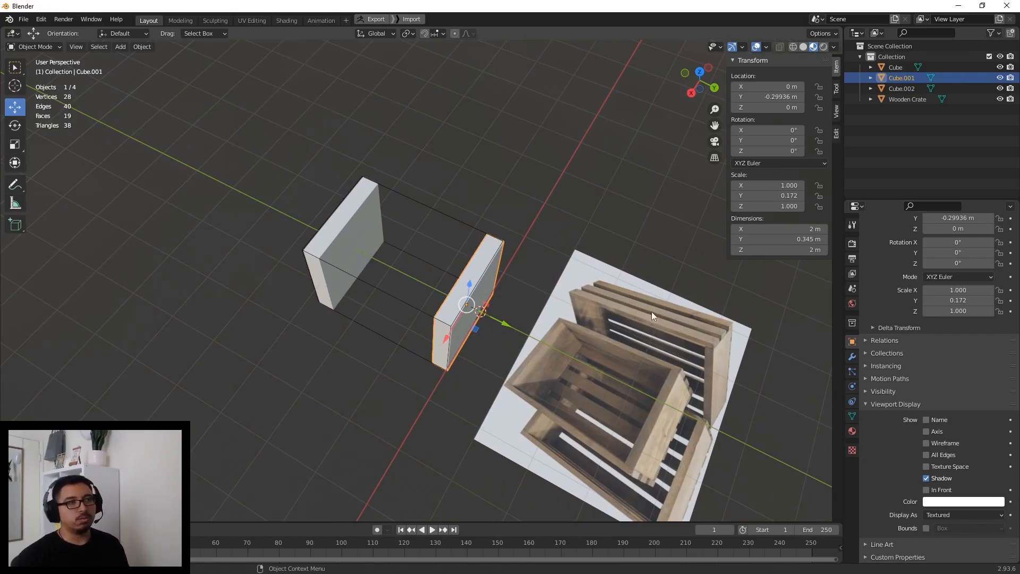
click(530, 218)
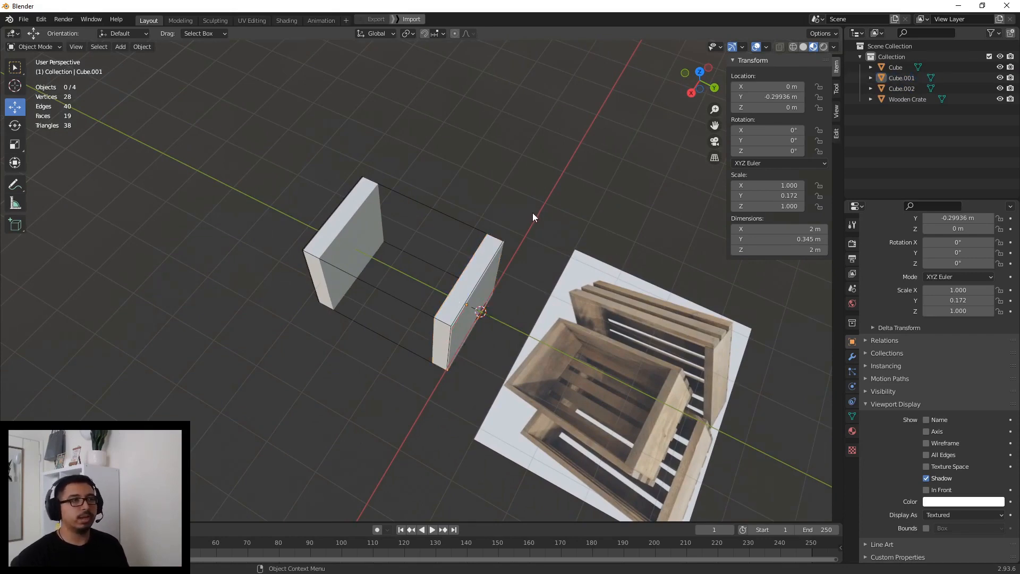
middle_drag(493, 264, 493, 241)
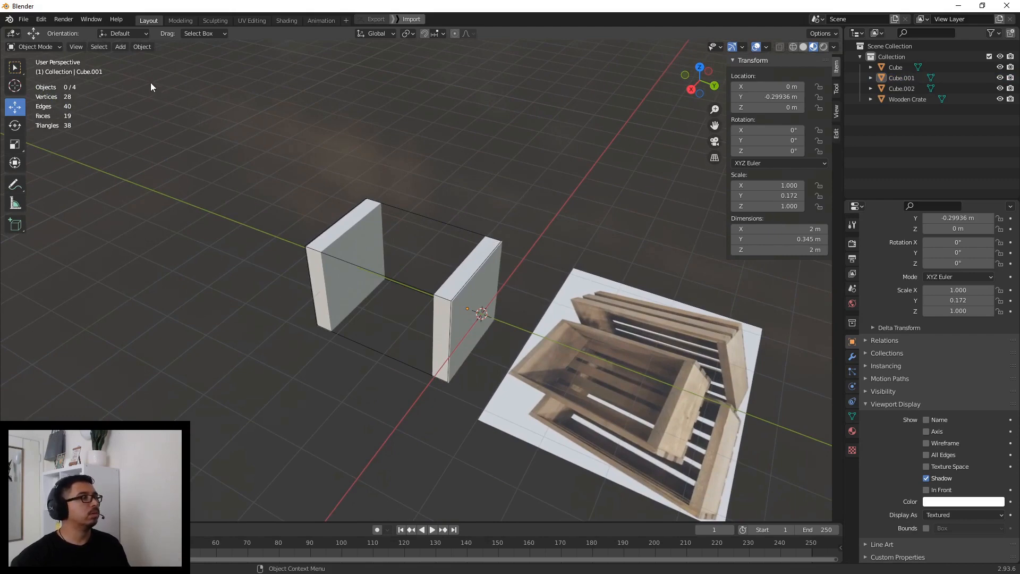
- Add a cube mesh and move it along X to about 1.75 m, out in front of the end panels
click(120, 50)
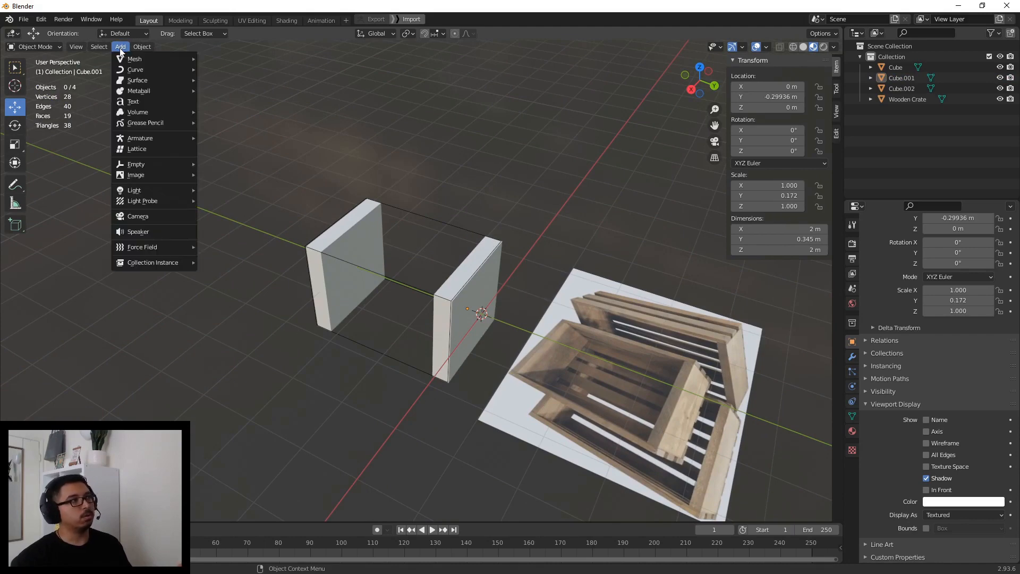
mouse_move(122, 60)
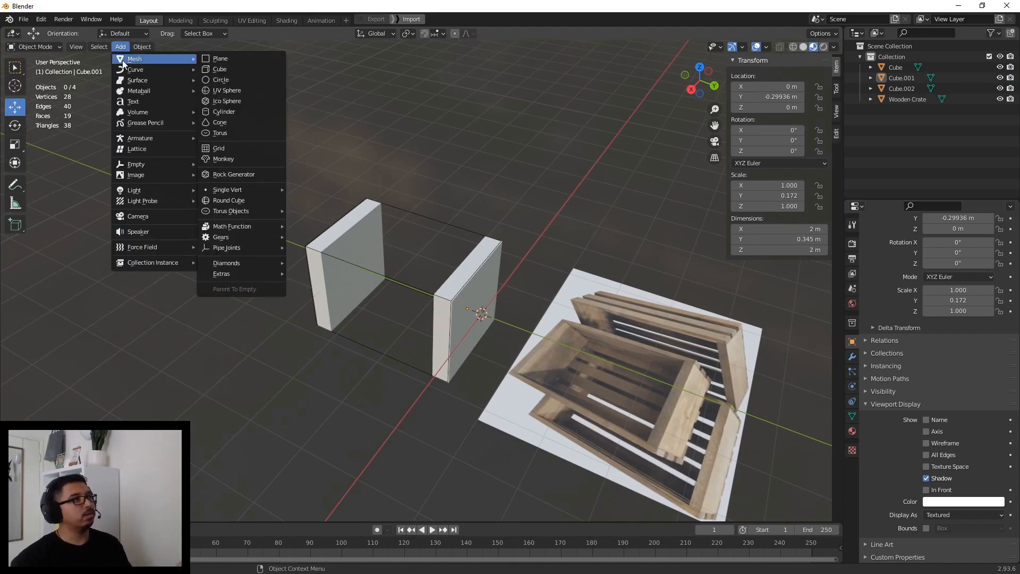
click(218, 67)
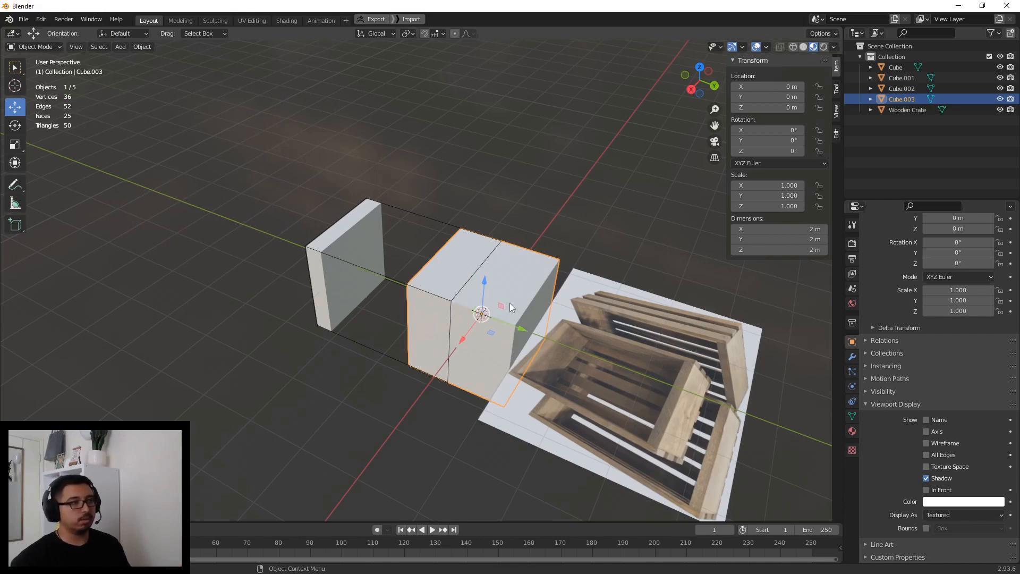
drag(464, 340, 412, 397)
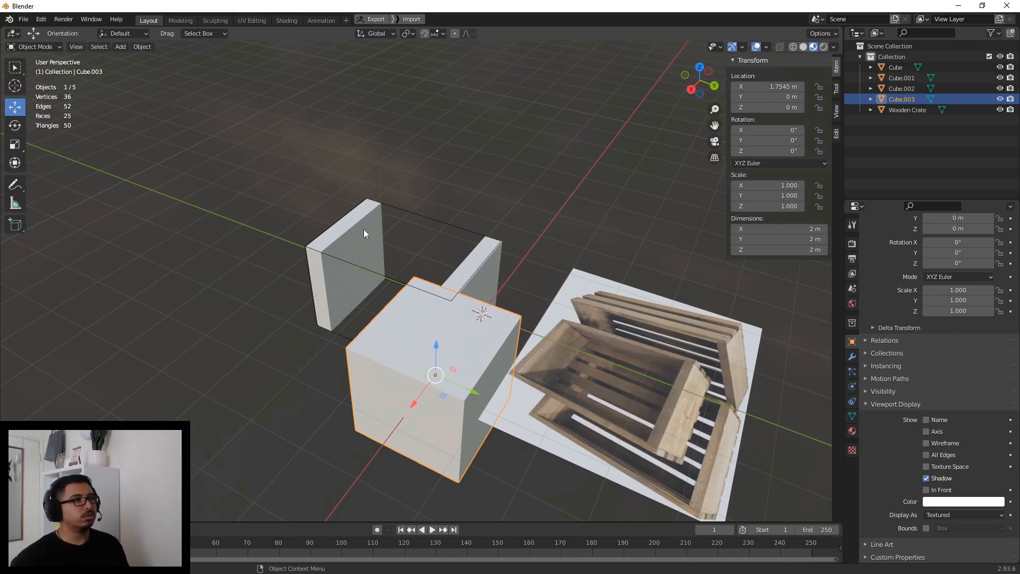
- Scale the new cube down uniformly to about 0.184, roughly 0.37 m per side
click(14, 144)
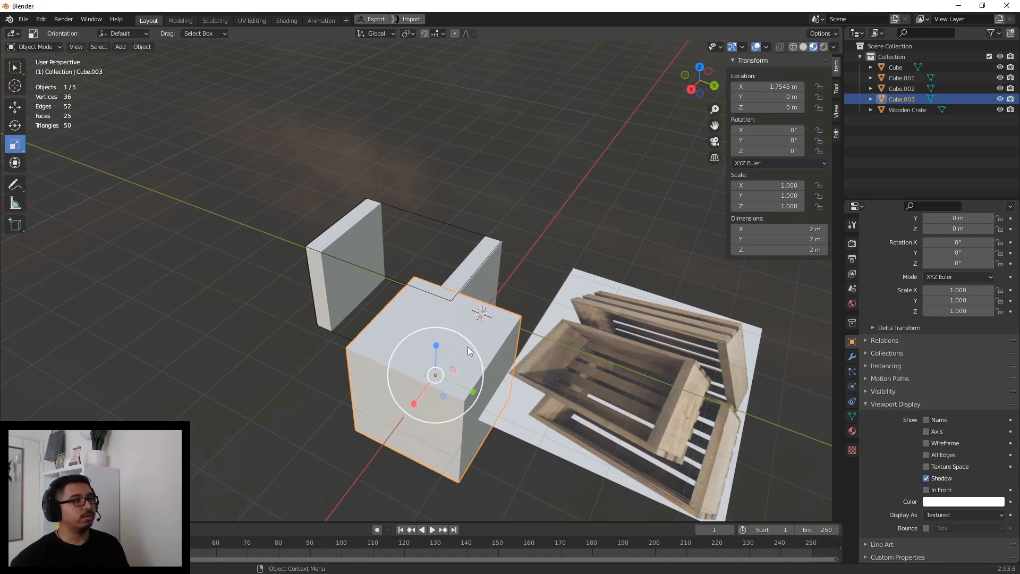
drag(467, 346, 437, 371)
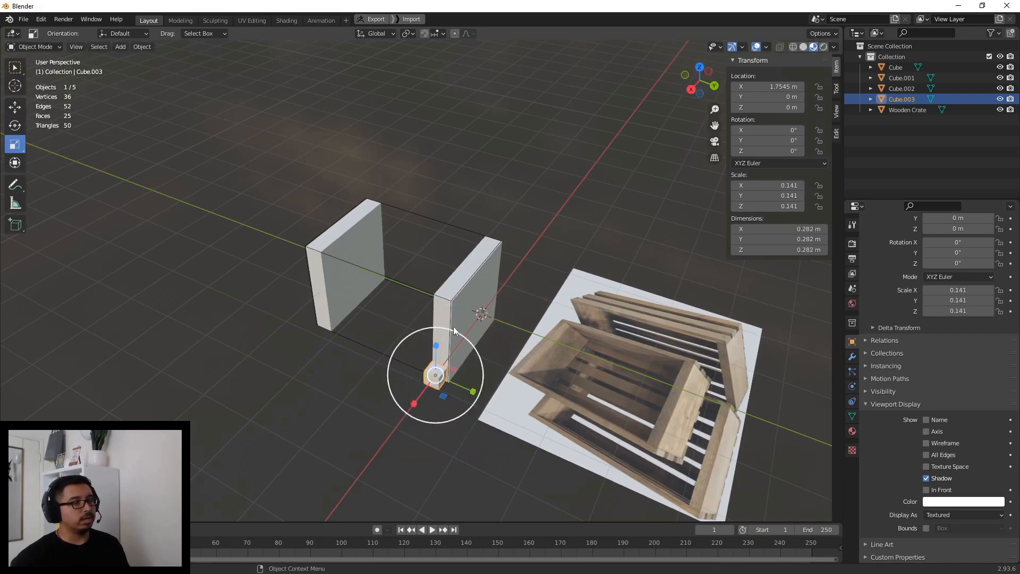
middle_drag(454, 326, 424, 295)
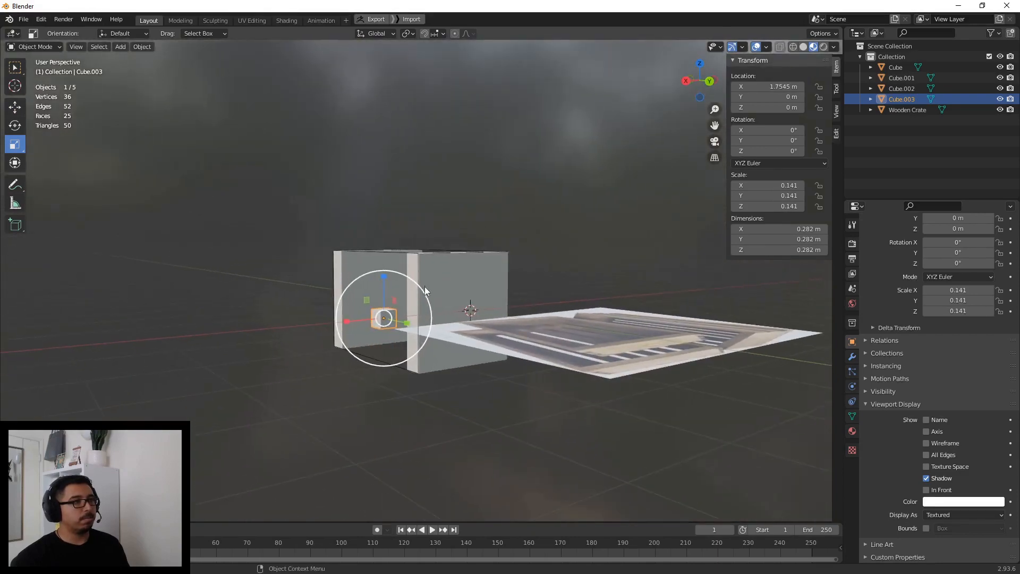
drag(423, 295, 441, 286)
middle_drag(451, 263, 404, 289)
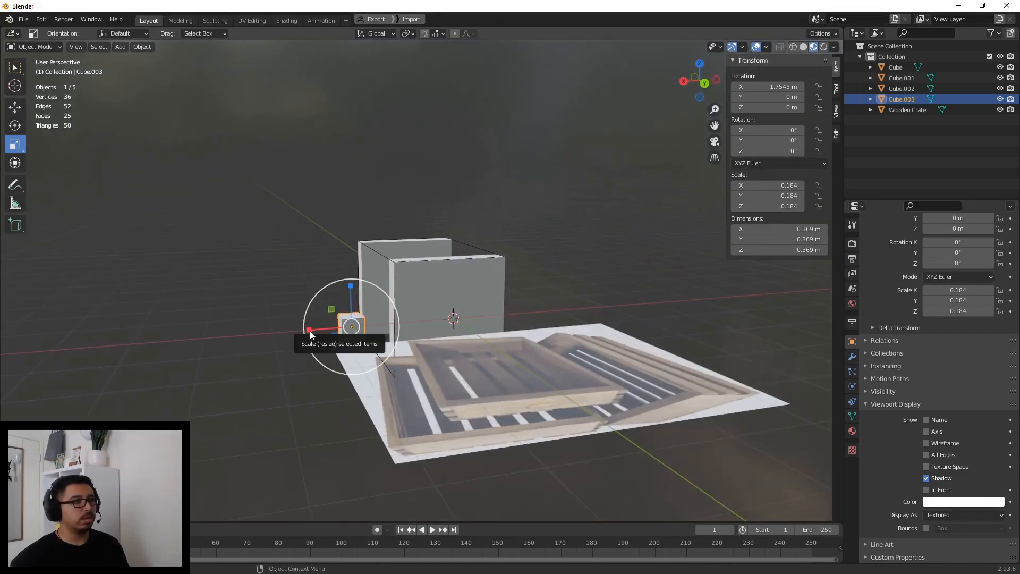
- Reshape the small cube into a plank by scaling it to about 0.178 m along X and 3.32 m along Y
drag(310, 330, 335, 330)
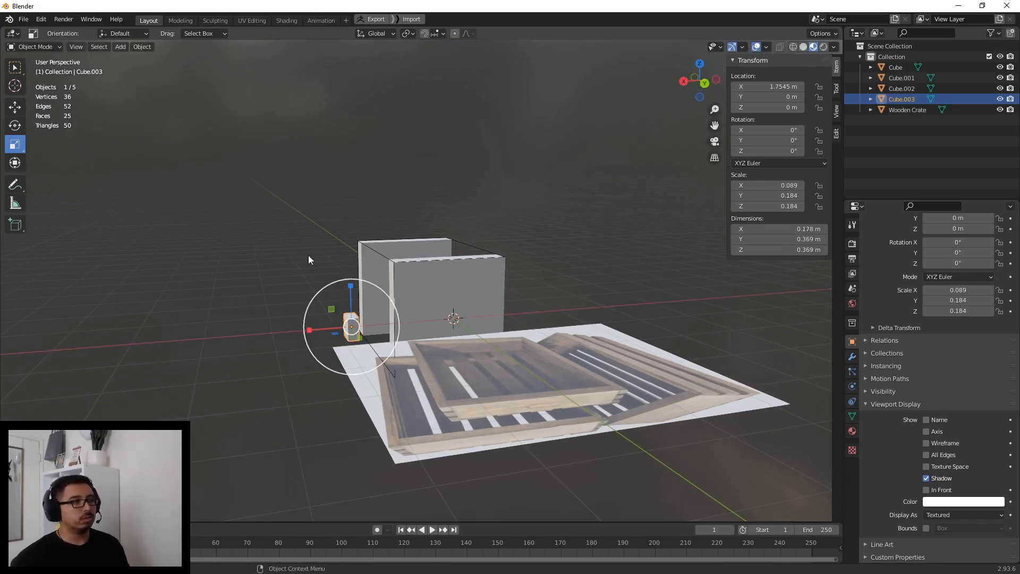
click(293, 247)
middle_drag(304, 291, 425, 334)
click(501, 368)
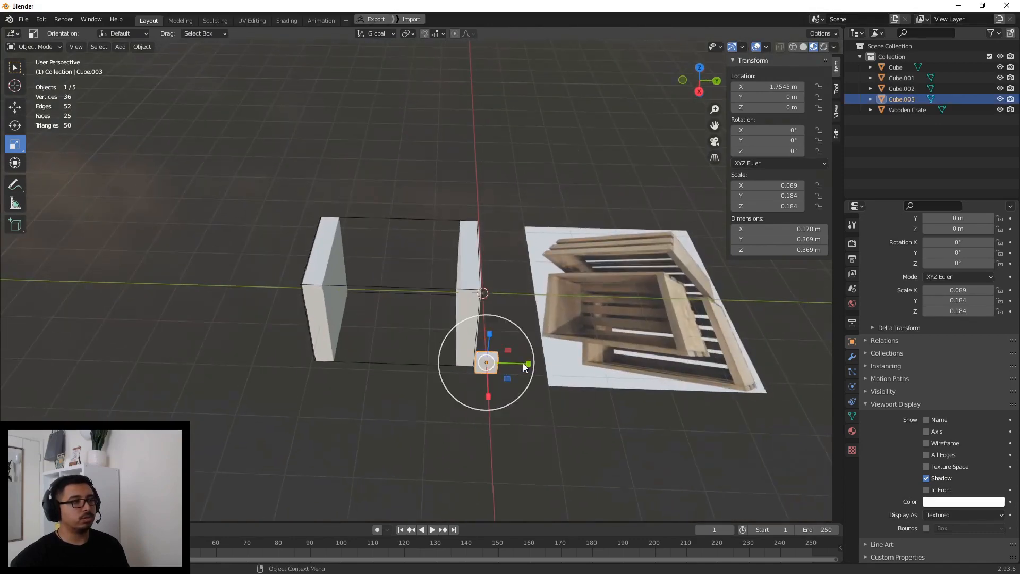
drag(527, 364, 3, 363)
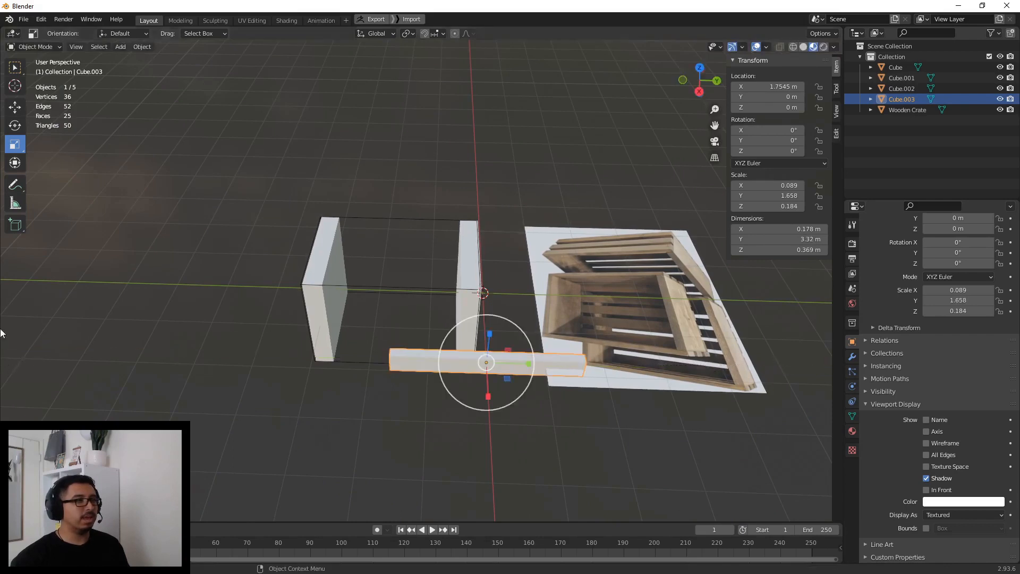
- Move the plank against the side edges of both end panels, at about X 1.09 m and Y -1.68 m
click(18, 109)
drag(531, 364, 381, 364)
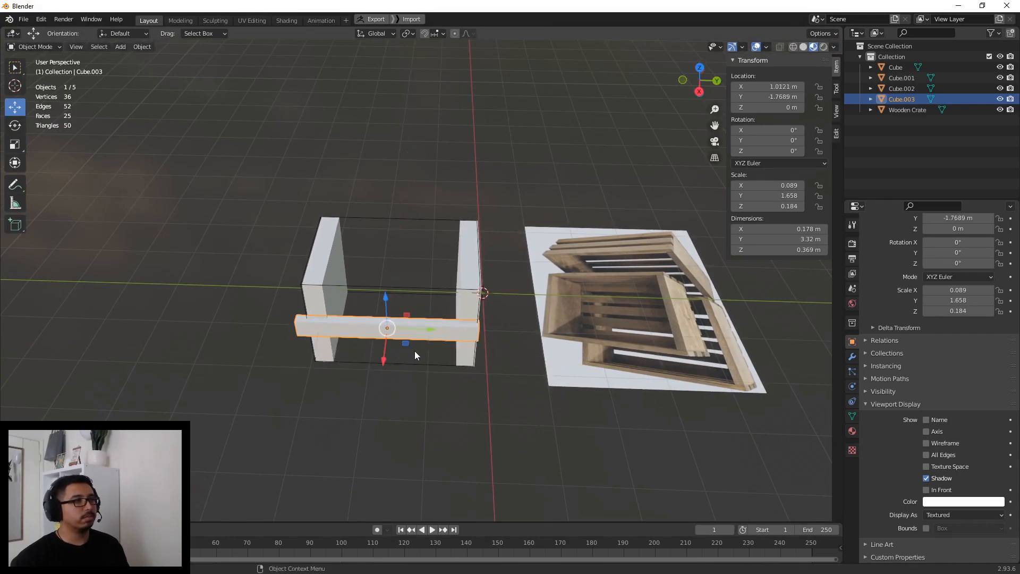
drag(417, 329, 423, 331)
middle_drag(423, 330, 326, 329)
scroll(341, 311, up, 5)
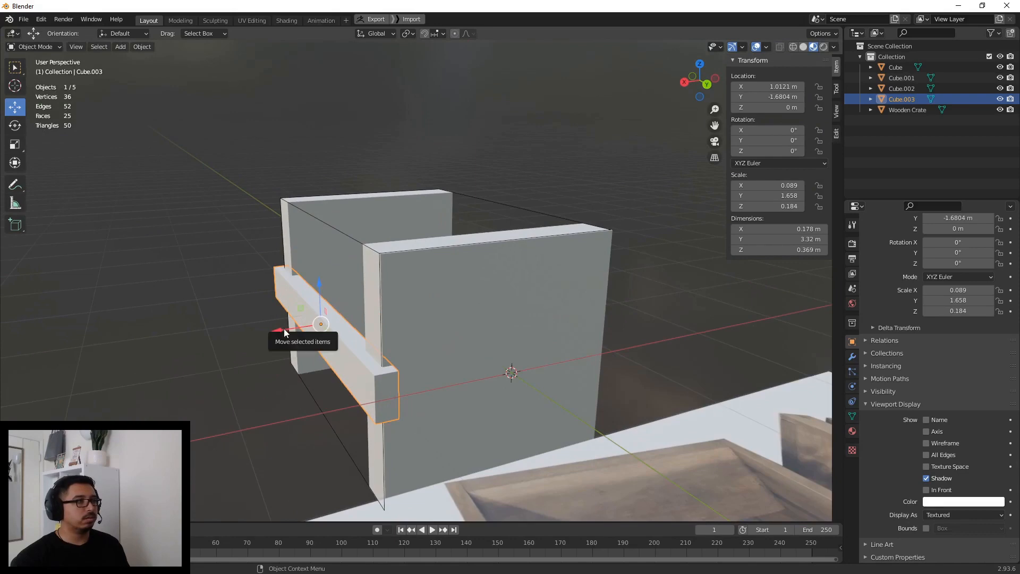
drag(284, 329, 272, 329)
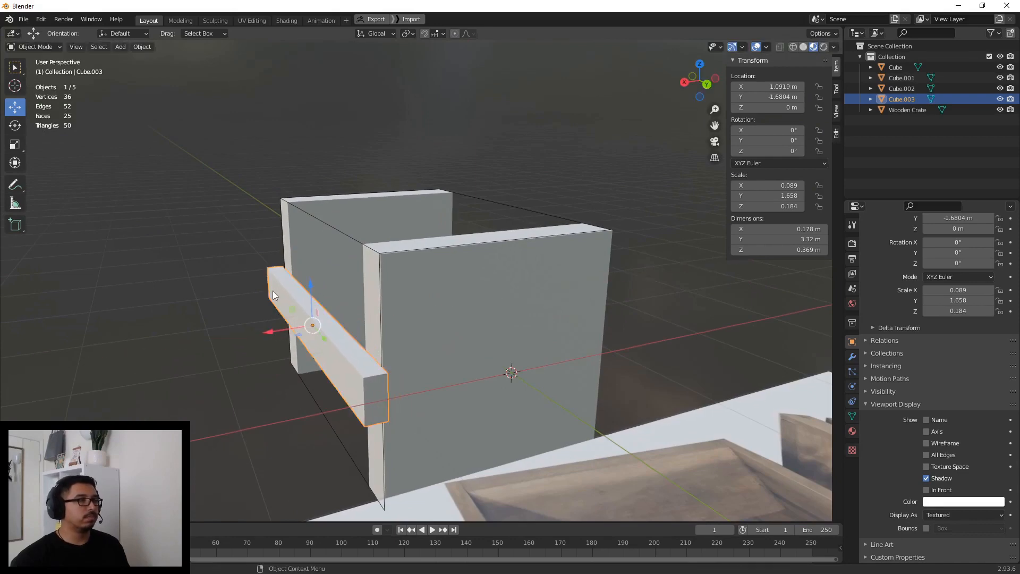
- Shorten the plank along Y to about 3.05 m and shift it to about Y -1.66 m so it spans both end panels
click(14, 144)
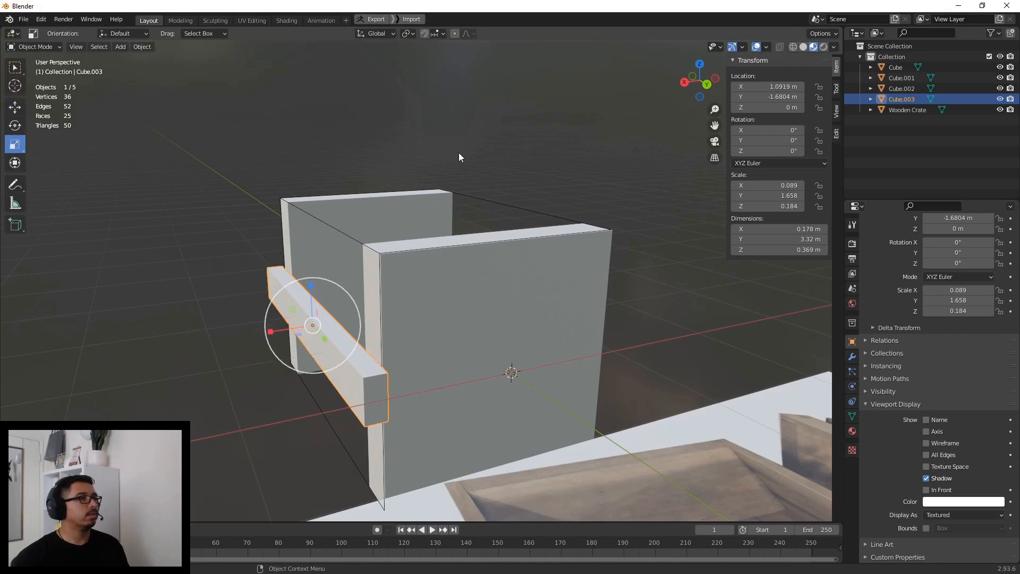
middle_drag(458, 152, 536, 154)
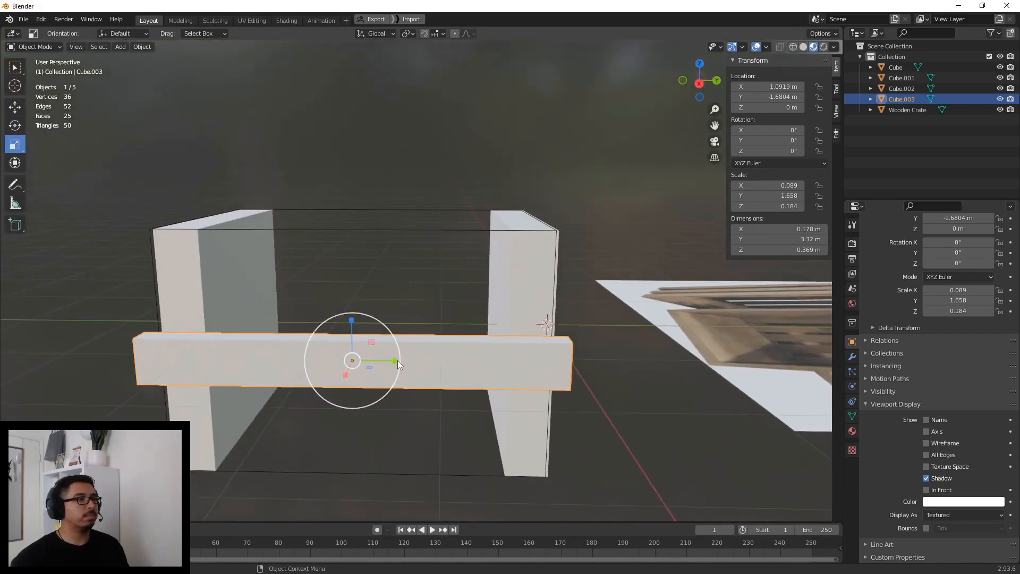
drag(394, 362, 394, 362)
click(15, 107)
middle_drag(482, 302, 393, 322)
click(244, 318)
scroll(251, 315, down, 4)
middle_drag(251, 315, 263, 285)
- Raise the plank along Z to about 0.79 m, near the top edge of the end panels
click(366, 301)
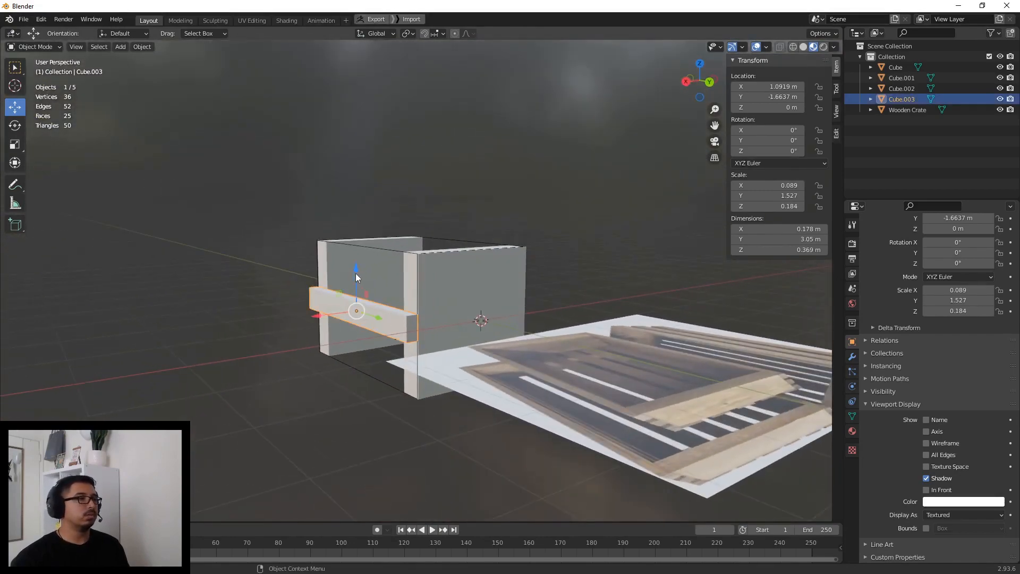
drag(355, 278, 348, 225)
click(305, 204)
middle_drag(305, 204, 311, 230)
scroll(311, 230, up, 2)
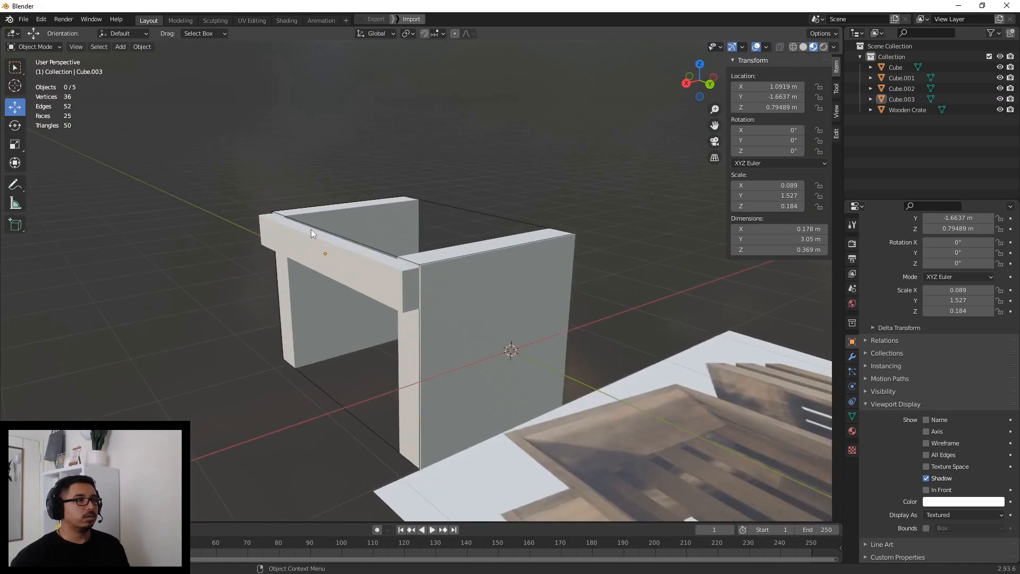
- Duplicate the top plank and lower the copy along Z to about 0.35 m, leaving a small gap between them
click(328, 265)
click(142, 46)
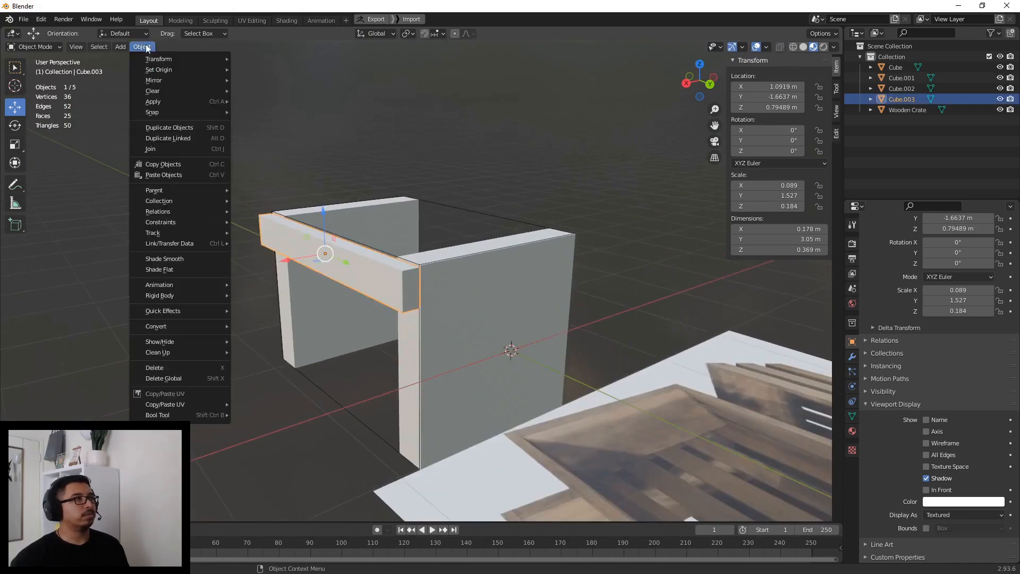
click(159, 128)
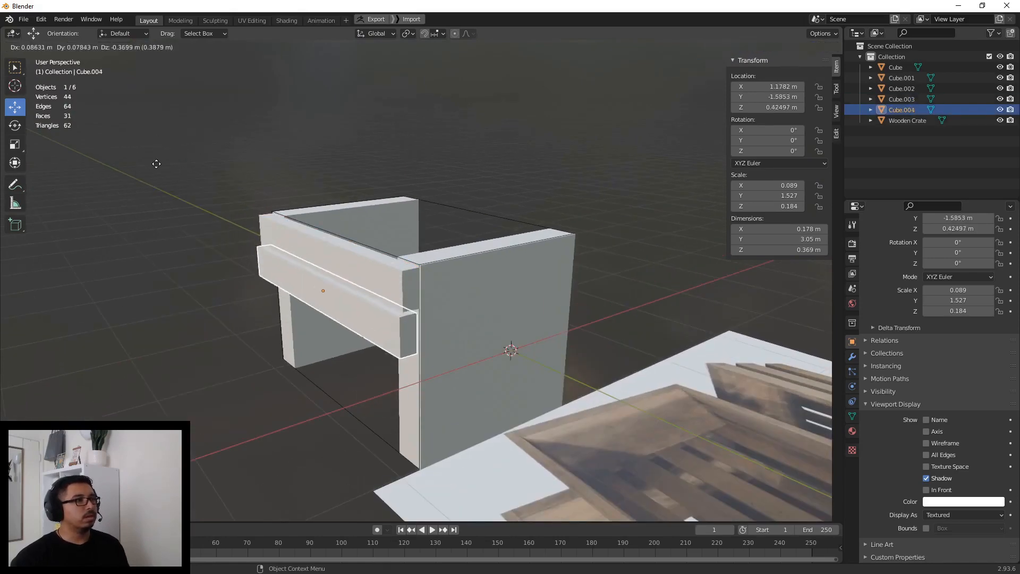
right_click(365, 171)
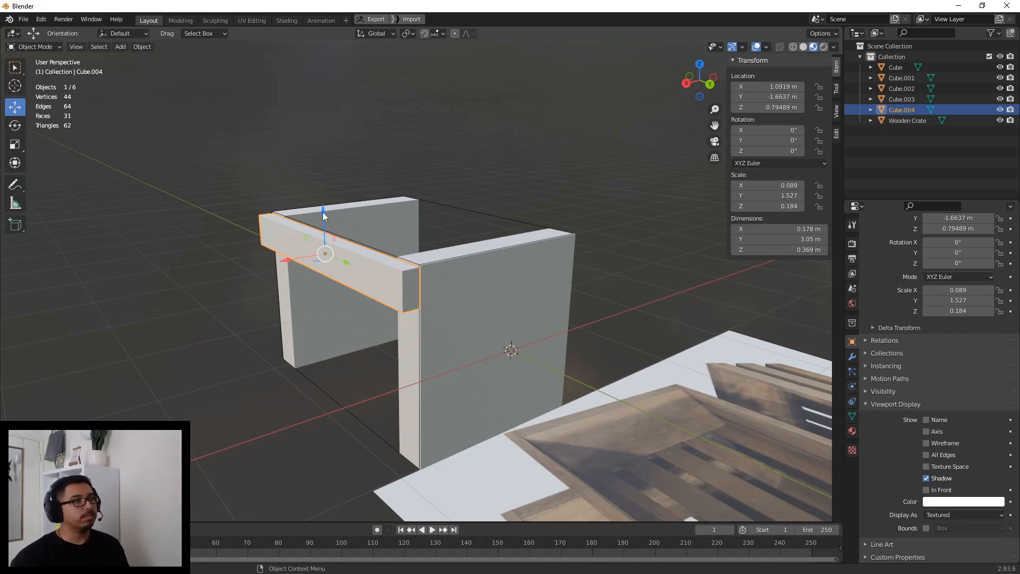
drag(323, 212, 326, 249)
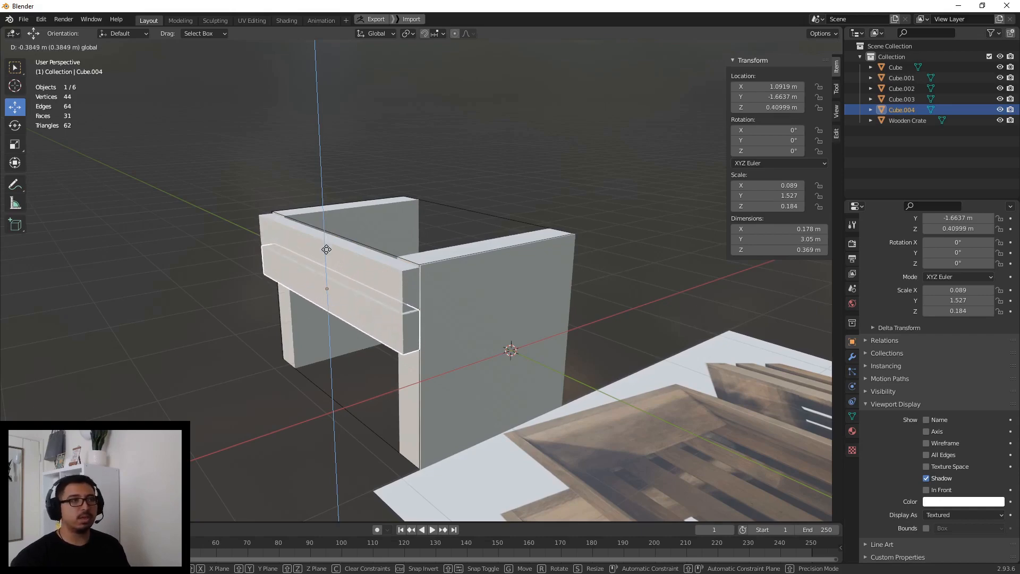
drag(326, 249, 324, 255)
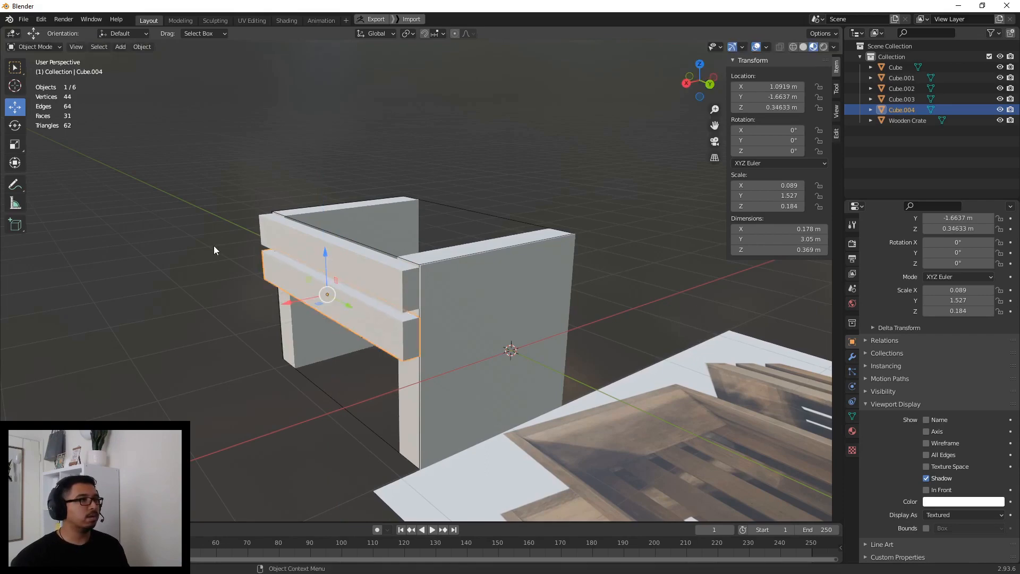
- Duplicate the second plank and lower the copy along Z to about -0.11 m as the third slat
click(244, 343)
click(350, 313)
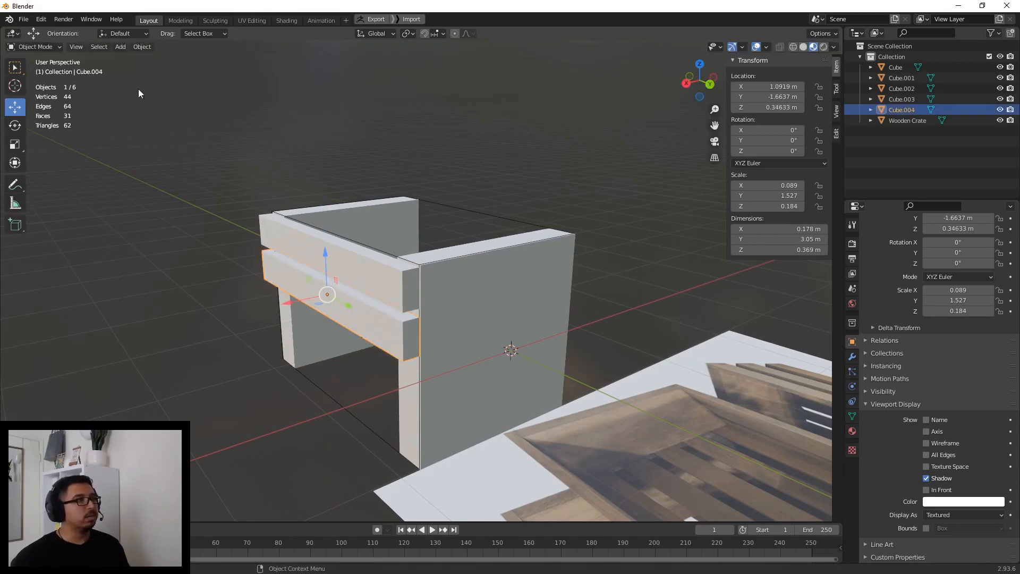
click(142, 47)
click(154, 129)
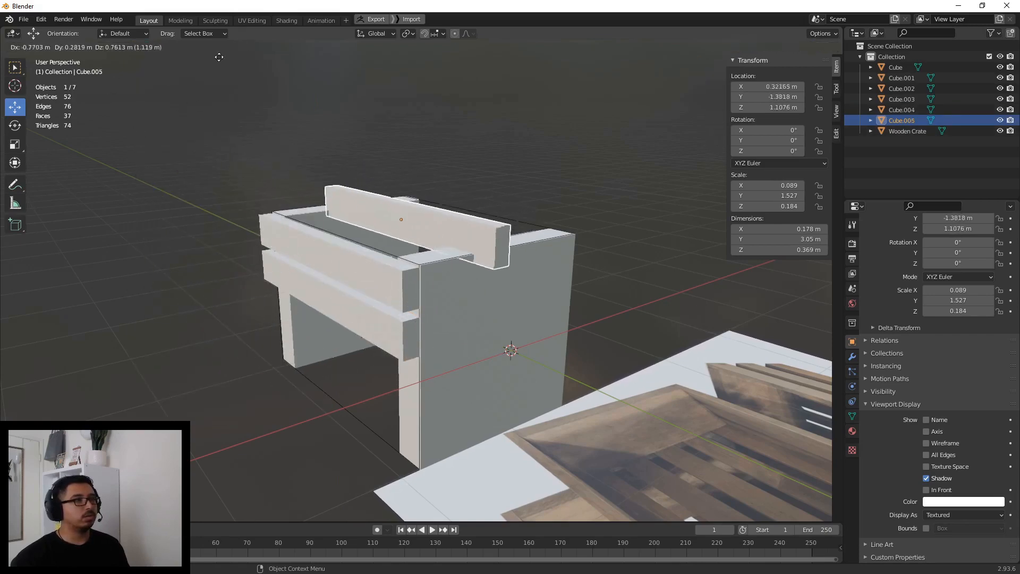
key(Escape)
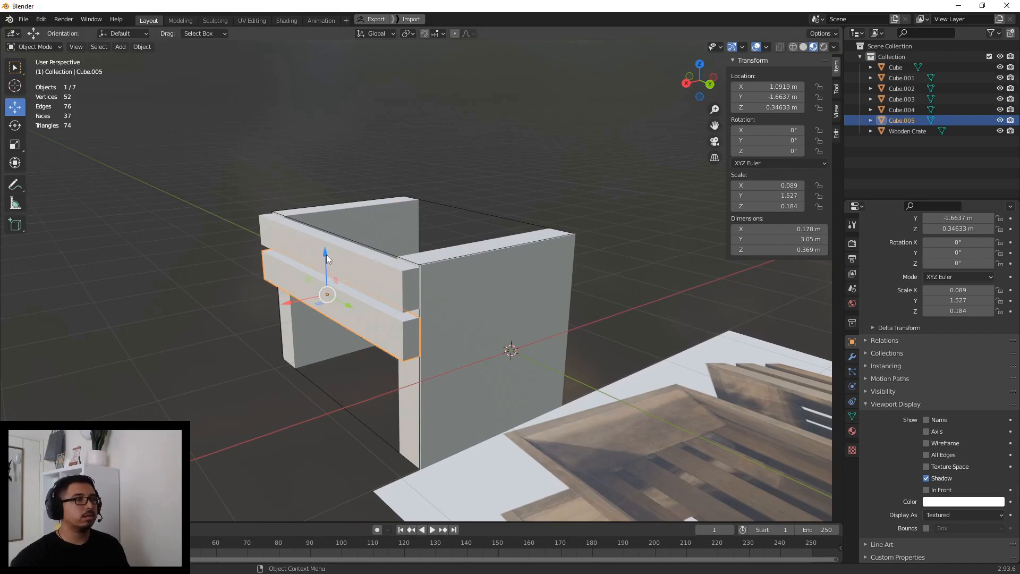
drag(325, 255, 329, 298)
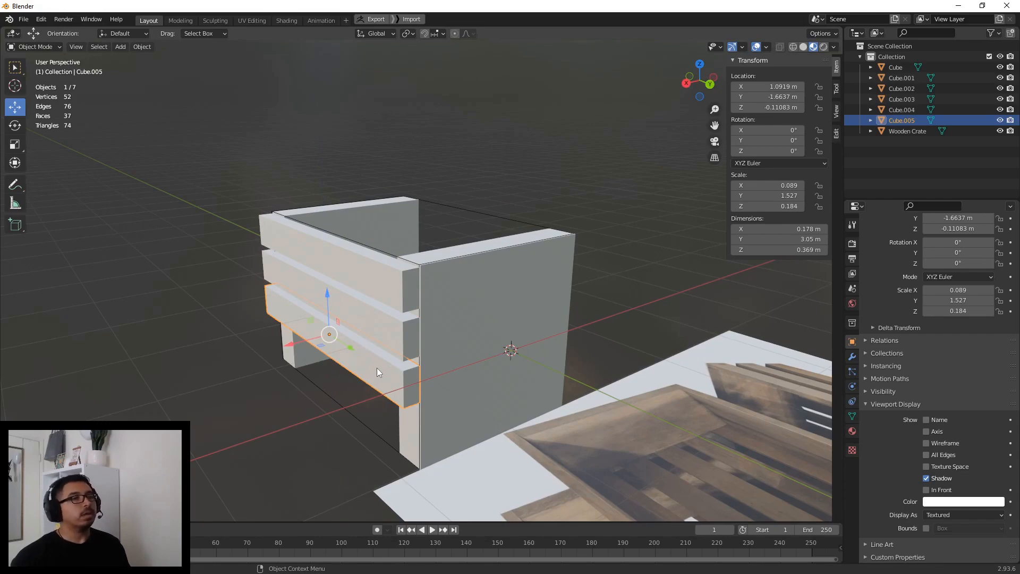
- Select all three side planks, with the top one active, and join them into a single object
shift+click(374, 316)
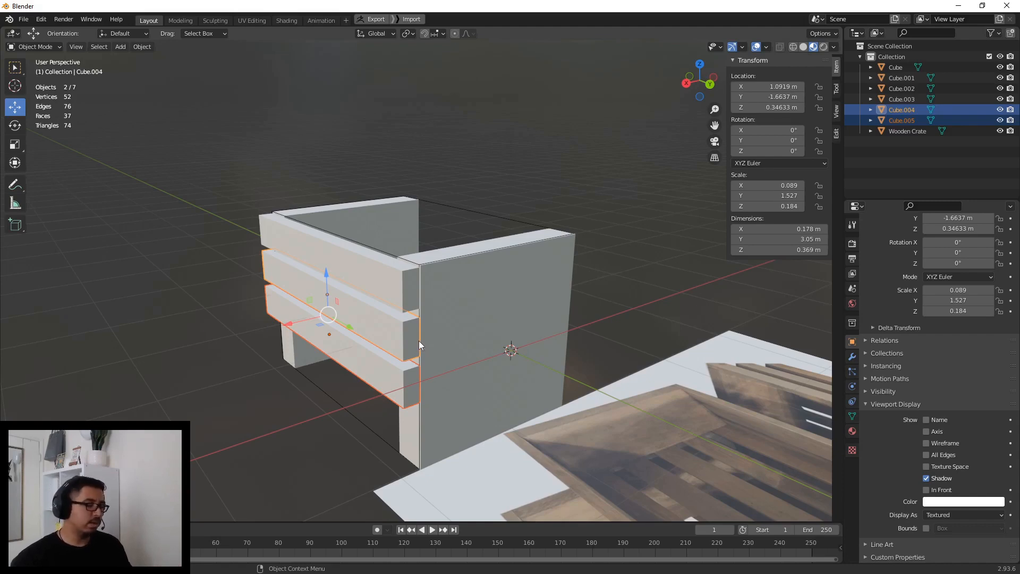
shift+click(362, 271)
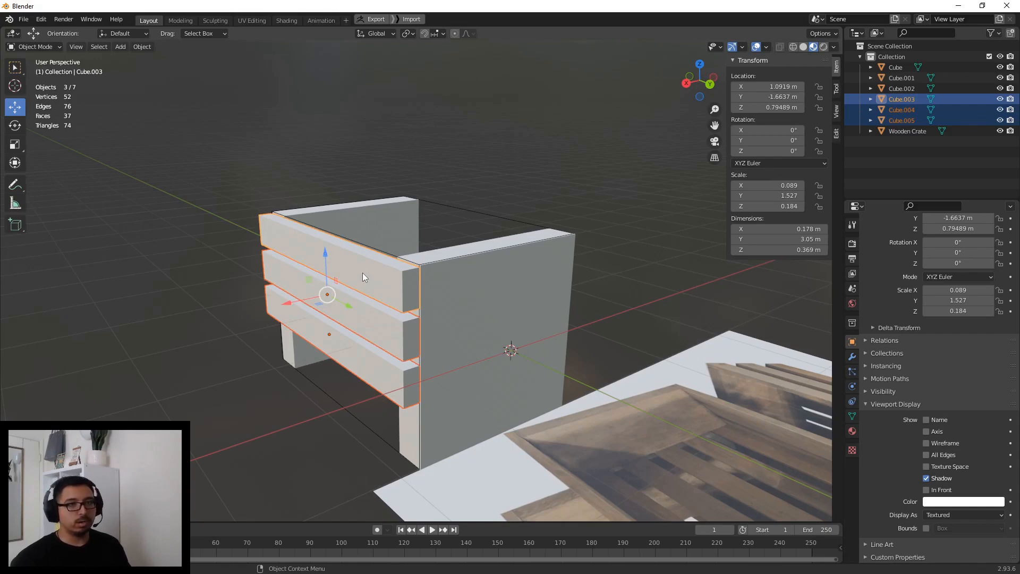
click(143, 48)
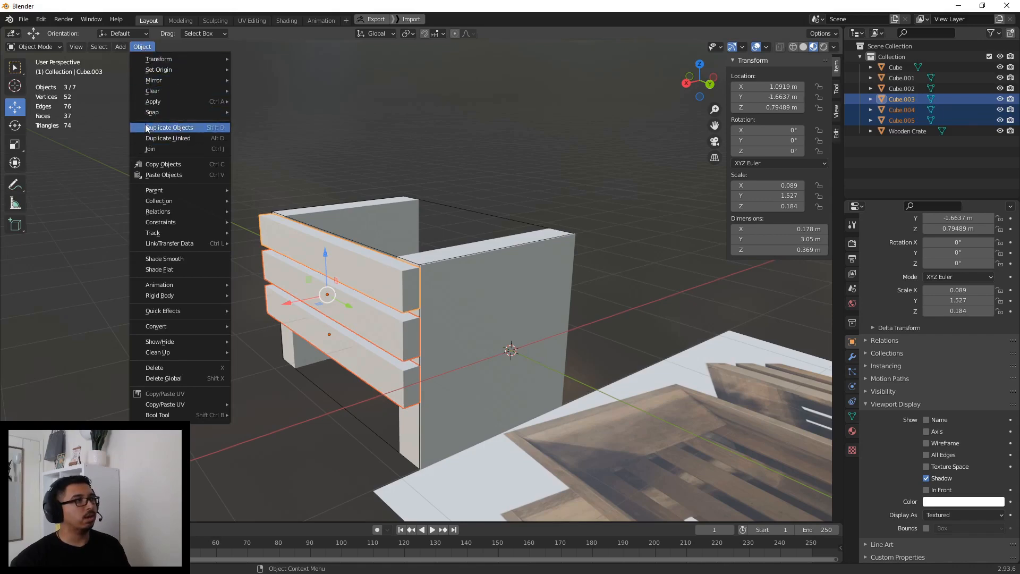
click(157, 149)
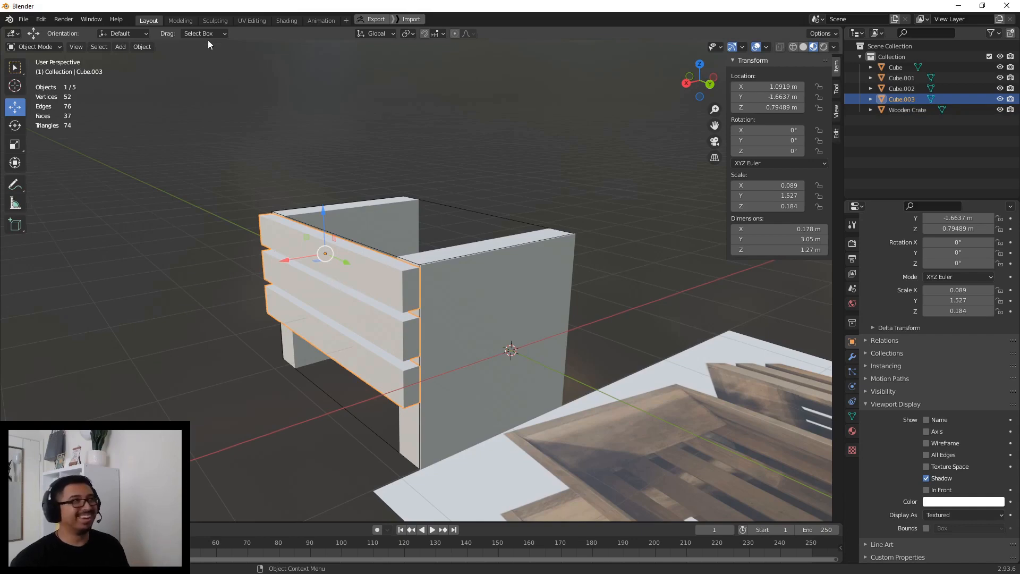
- Duplicate the joined side slats and move the copy along X to about -1.08 m, onto the crate's opposite side
click(141, 48)
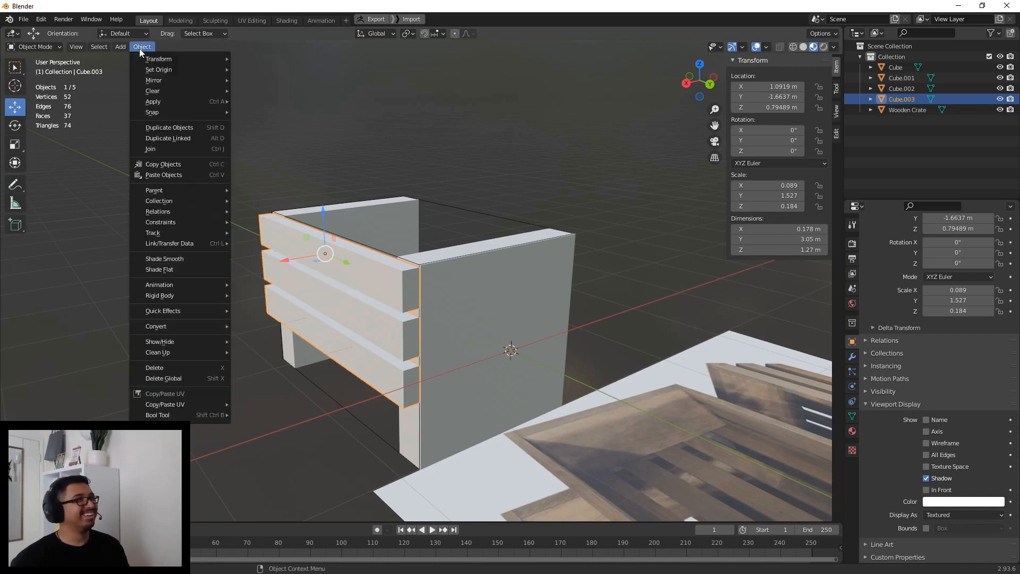
click(167, 128)
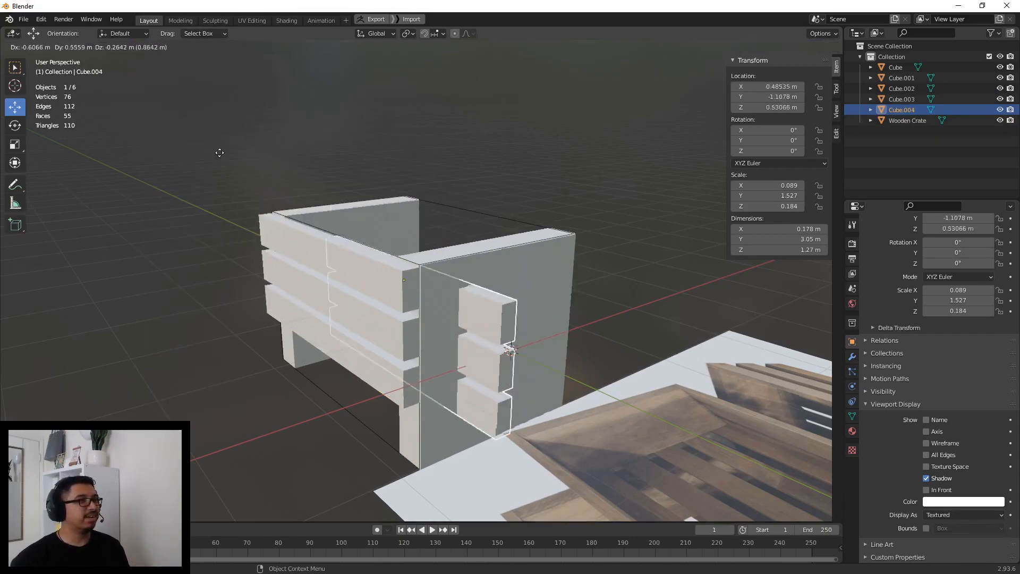
right_click(206, 499)
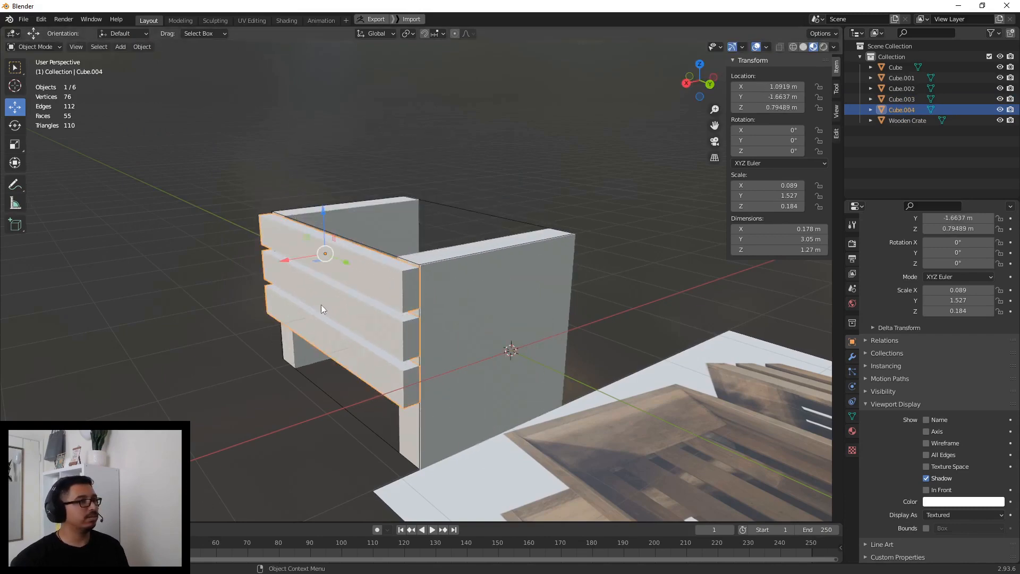
middle_drag(321, 304, 244, 282)
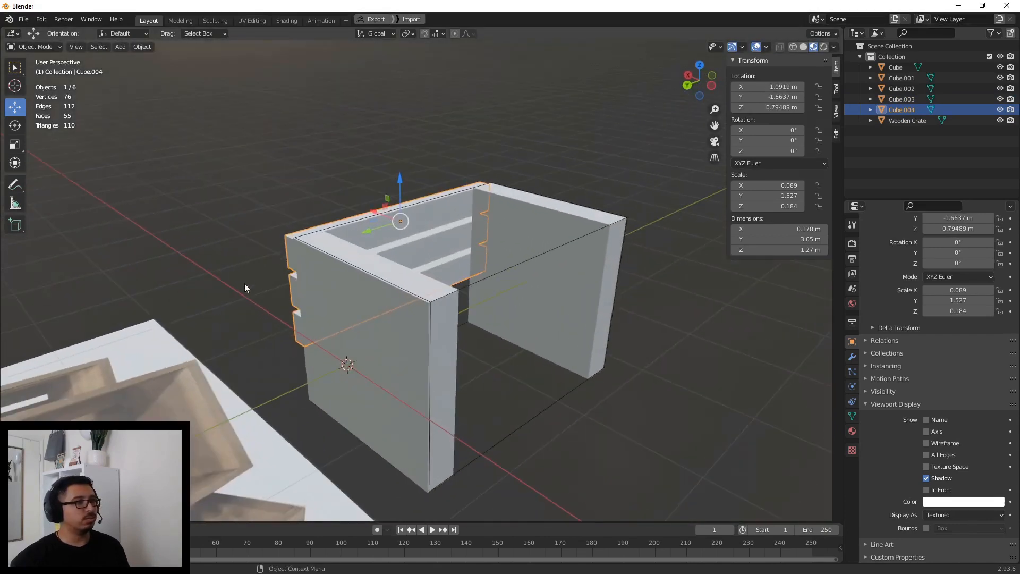
drag(372, 209, 509, 302)
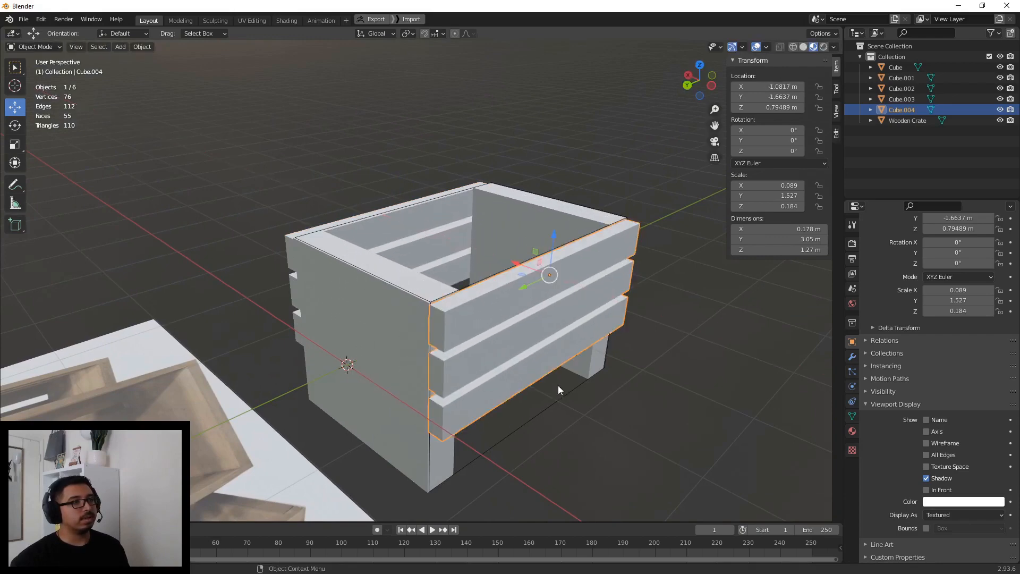
click(606, 443)
middle_drag(606, 443, 431, 449)
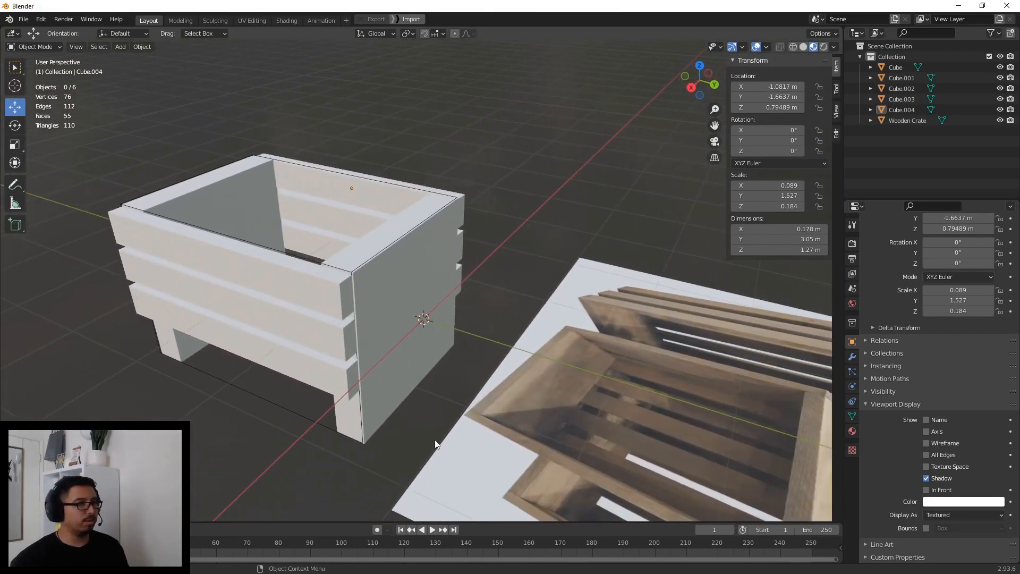
- Select both end panels, with the far one active, and join them into a single object
click(384, 399)
click(279, 355)
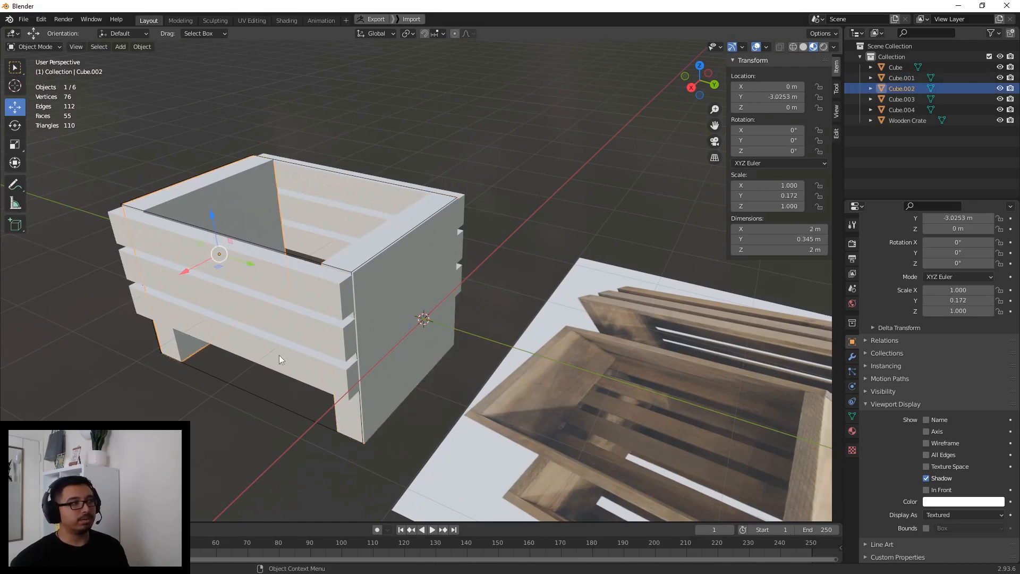
click(393, 383)
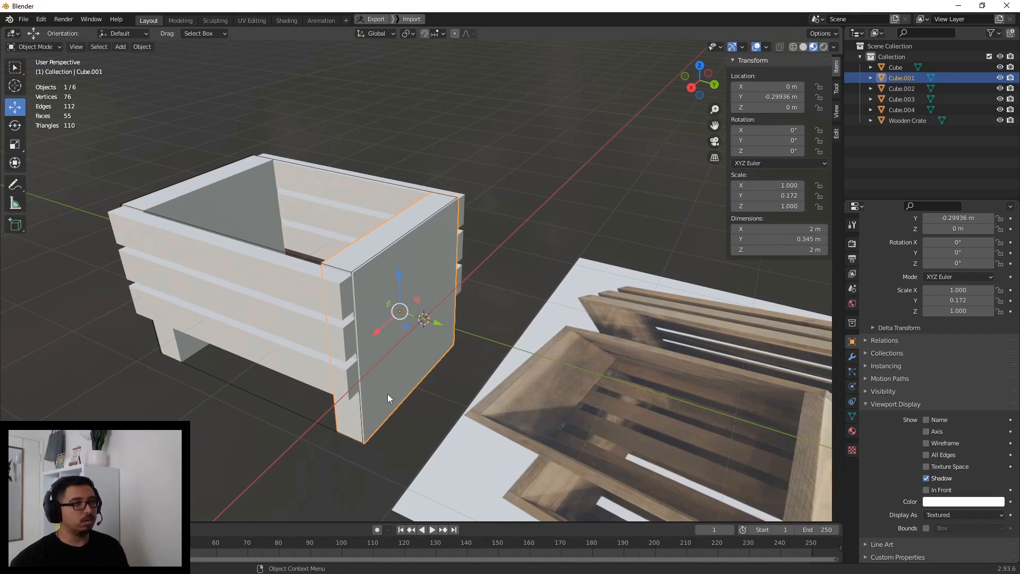
scroll(419, 423, down, 2)
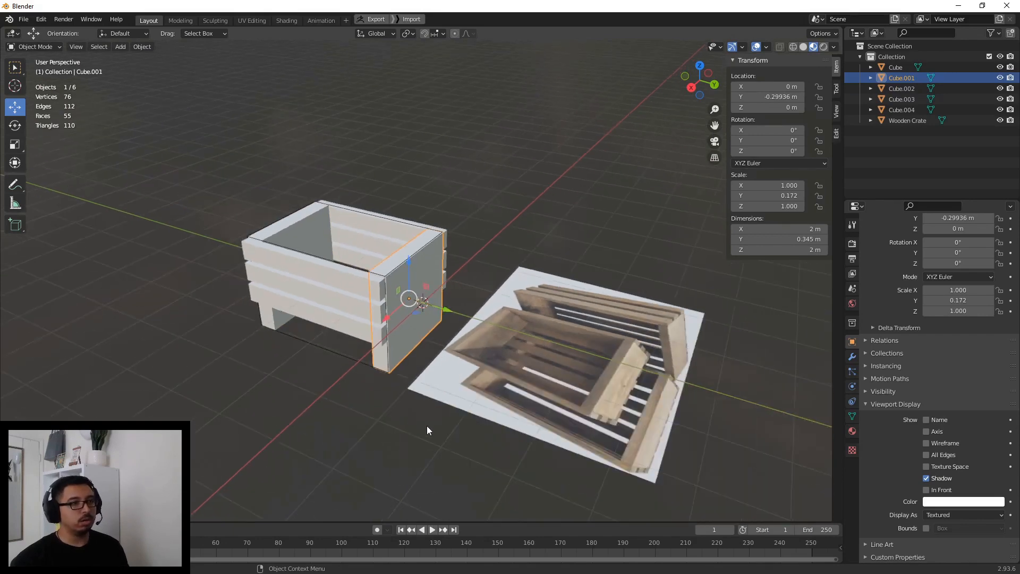
middle_drag(426, 426, 418, 472)
shift+middle_drag(480, 444, 448, 349)
scroll(449, 350, up, 1)
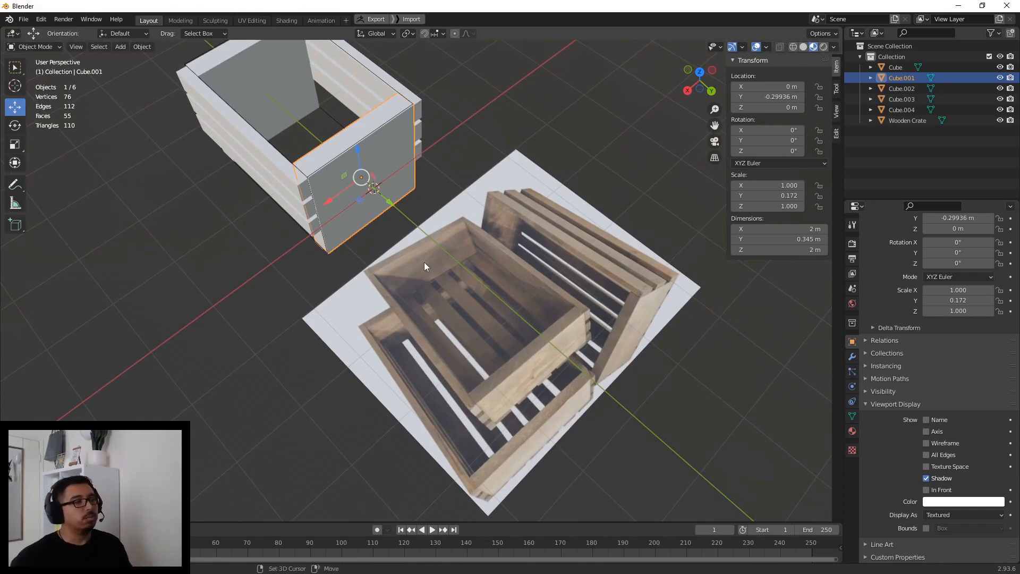
shift+middle_drag(424, 262, 518, 319)
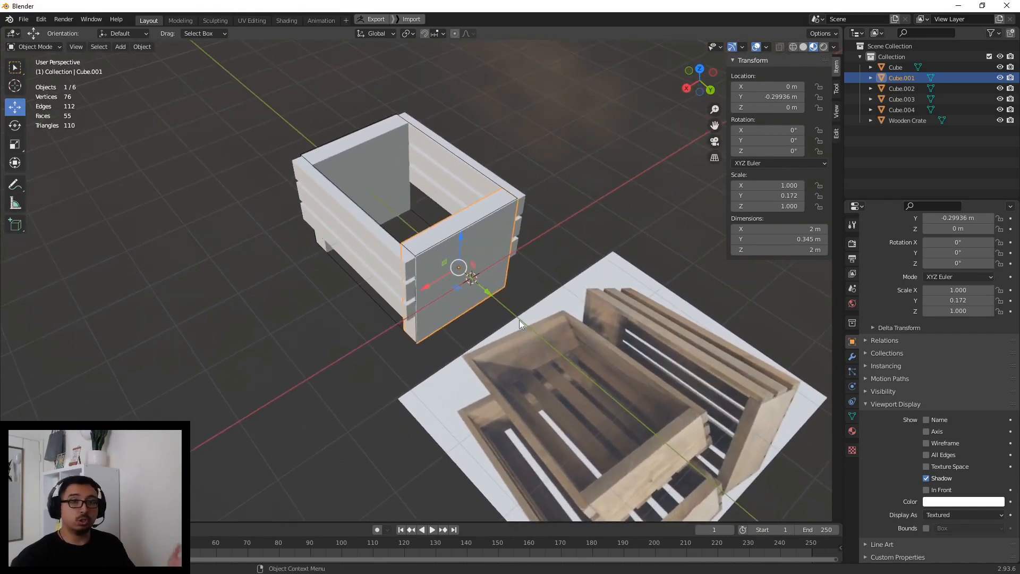
shift+click(369, 152)
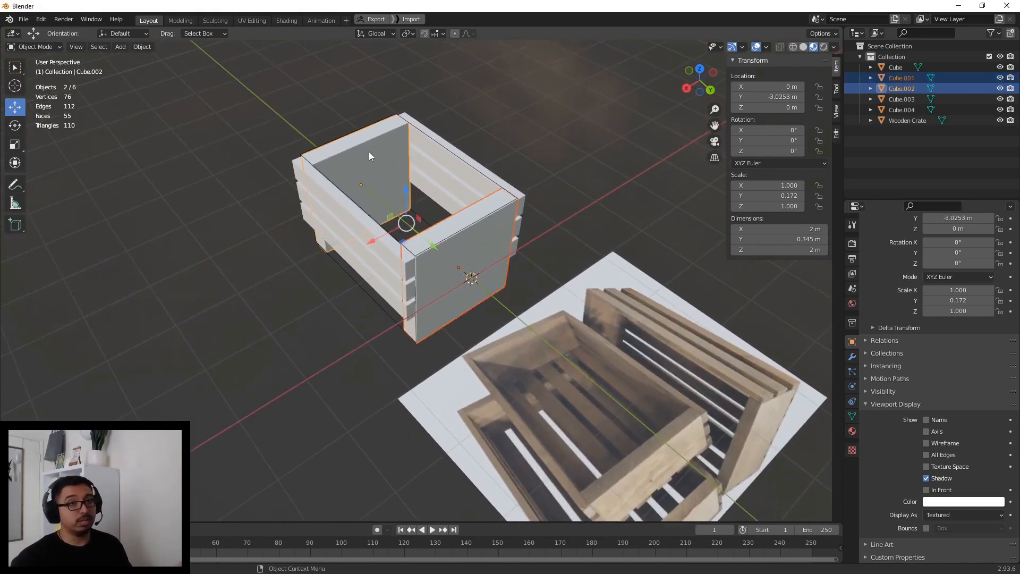
click(141, 47)
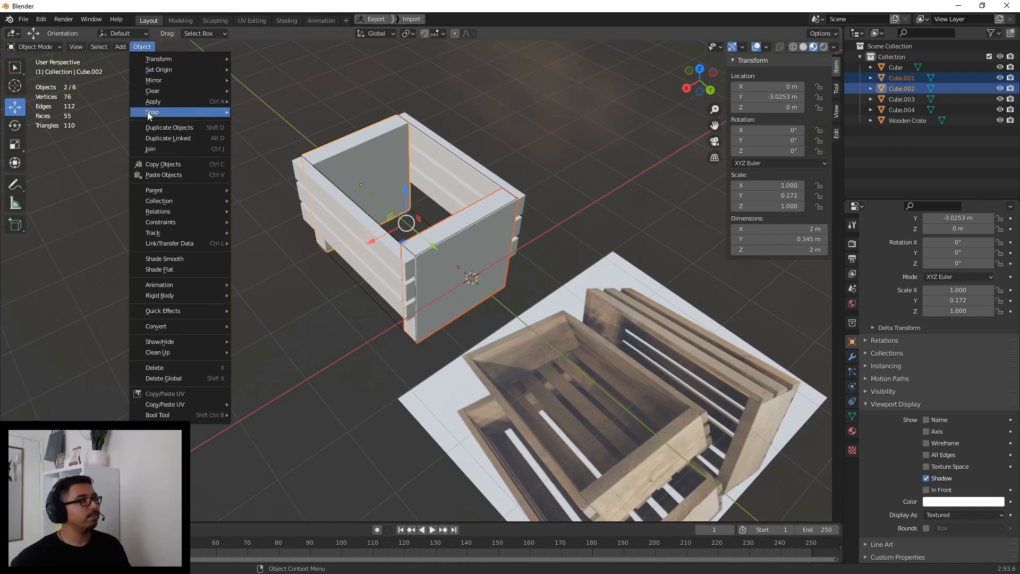
click(154, 147)
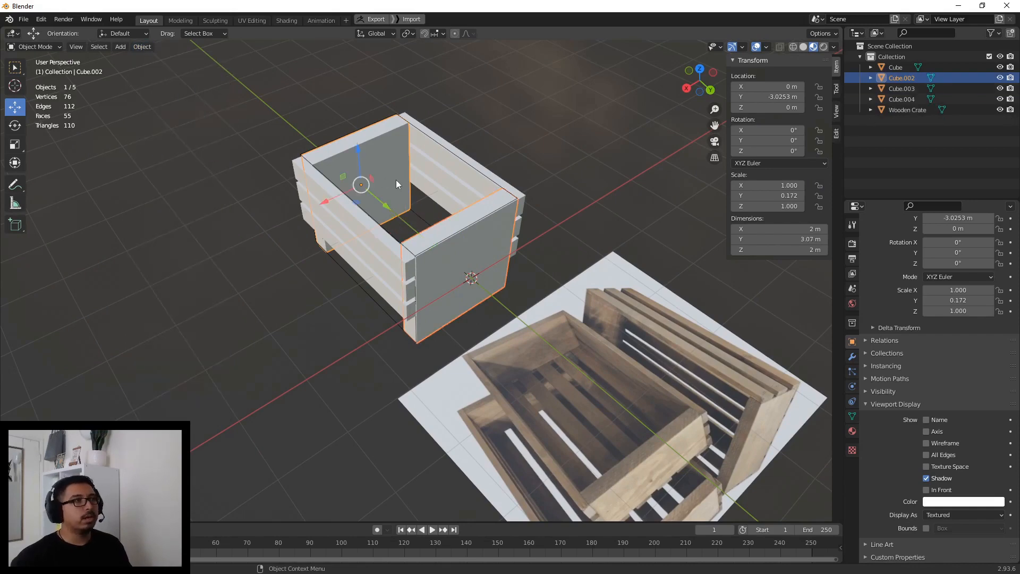
- Enter Edit Mode on the joined end panels
middle_drag(406, 208, 397, 171)
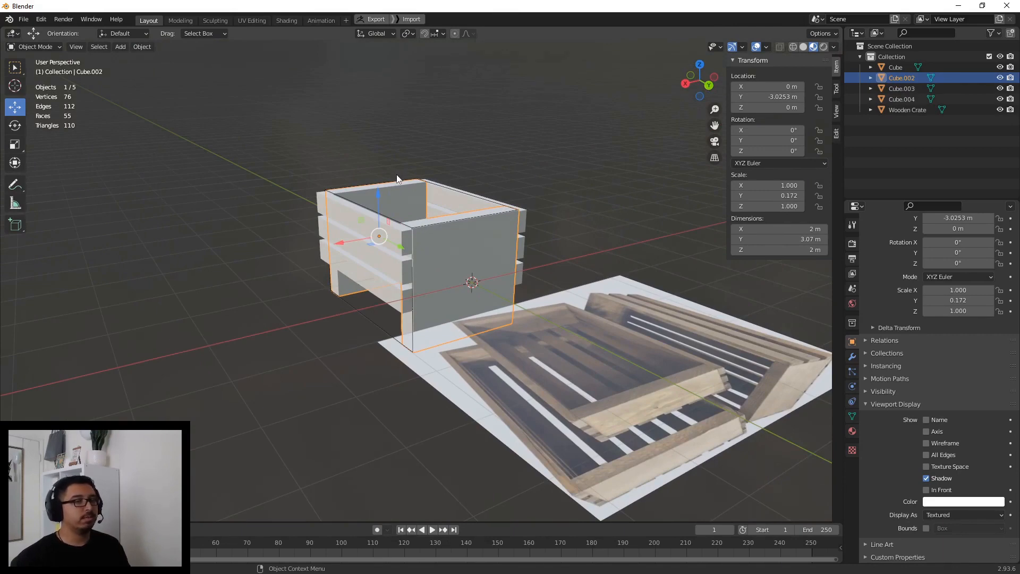
click(24, 48)
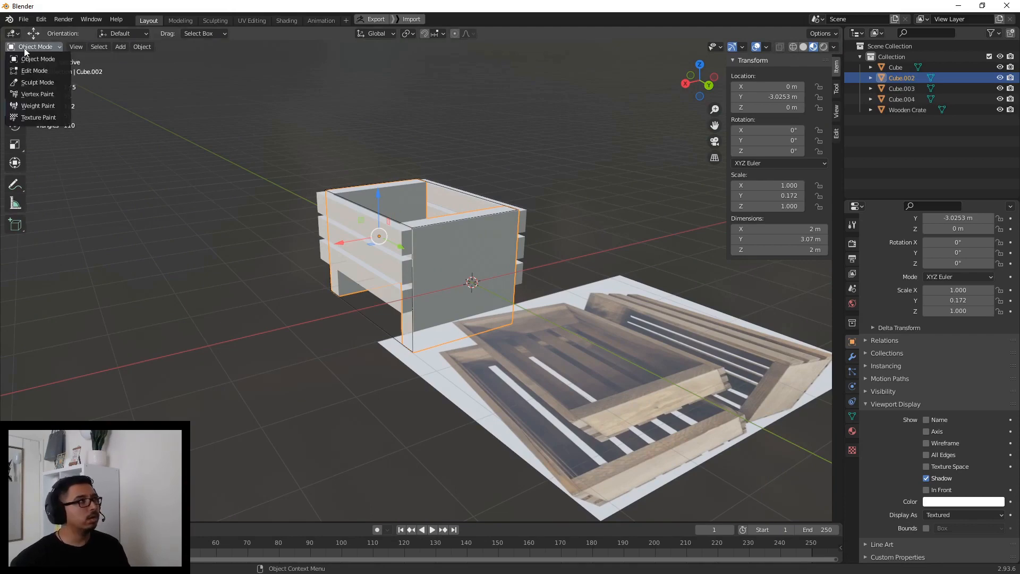
click(33, 69)
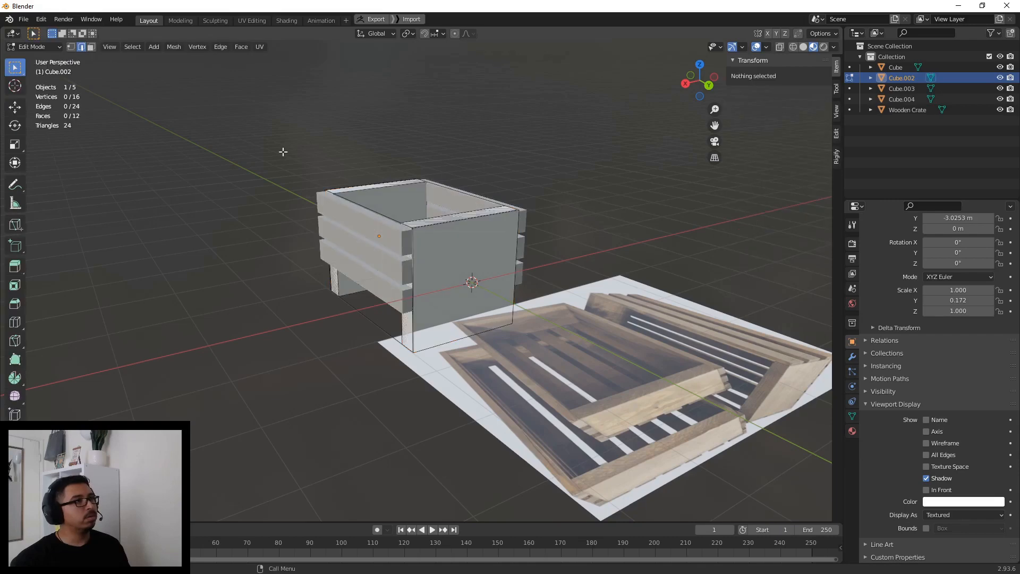
middle_drag(282, 152, 393, 244)
scroll(393, 245, up, 4)
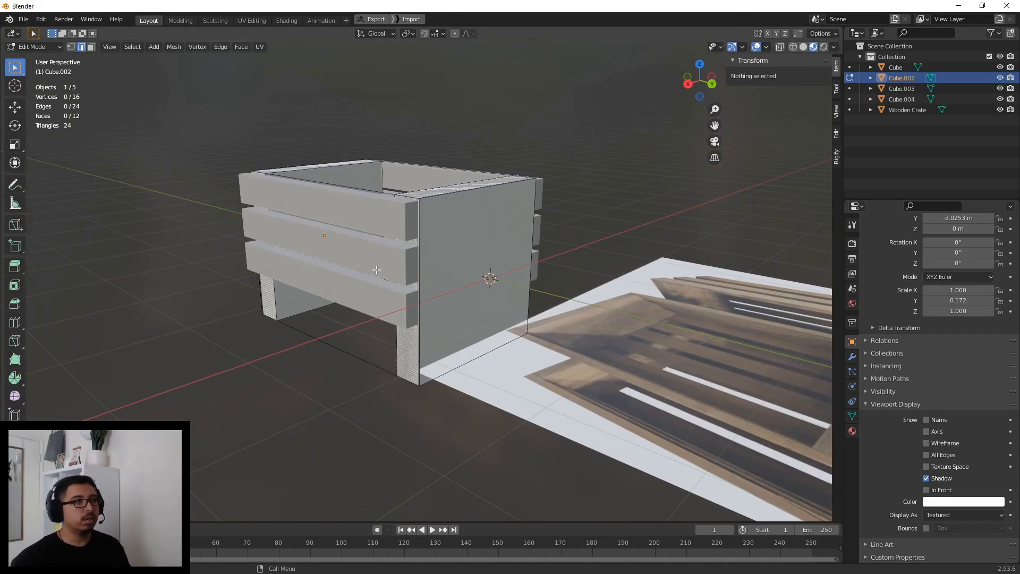
middle_drag(377, 267, 360, 238)
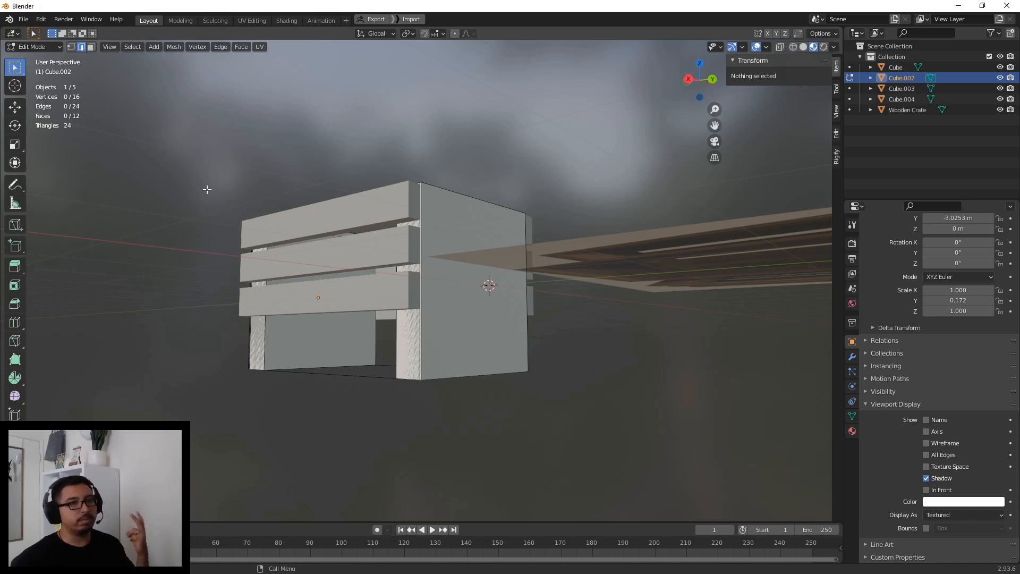
- Try the vertex, edge and face selection modes on the near end panel, picking its lower edges and outer face
click(71, 49)
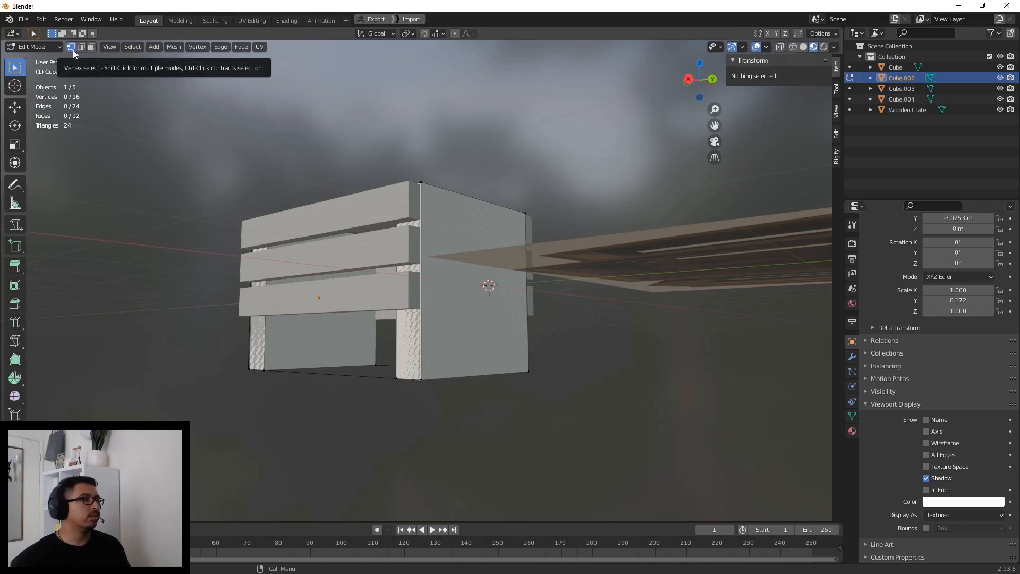
middle_drag(239, 206, 374, 267)
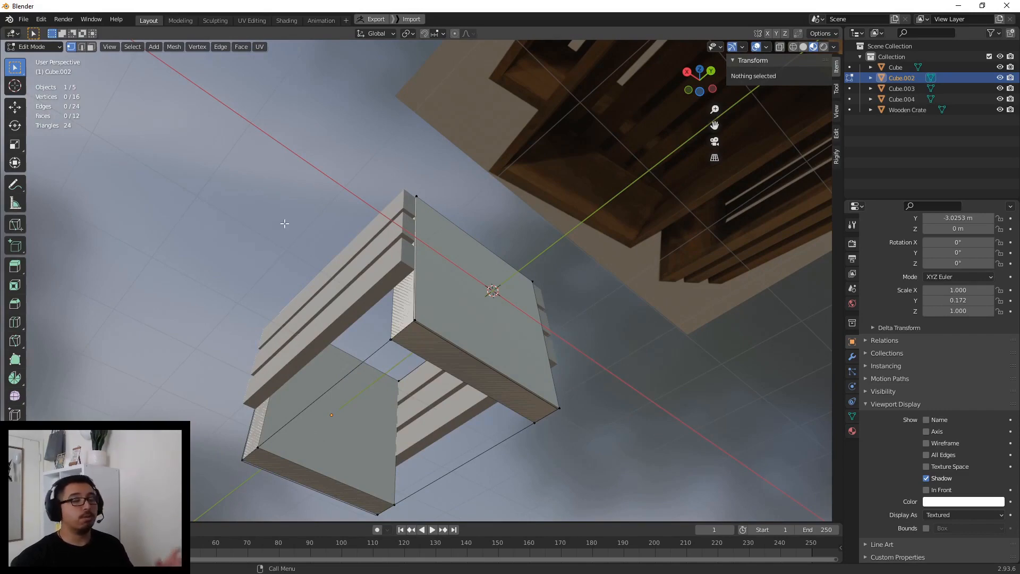
click(82, 47)
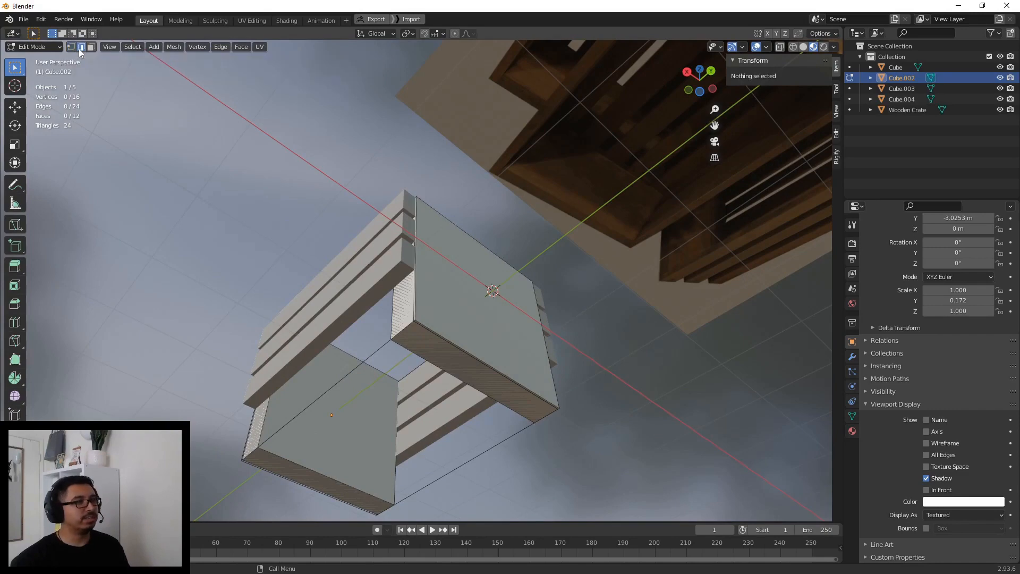
click(495, 352)
click(470, 383)
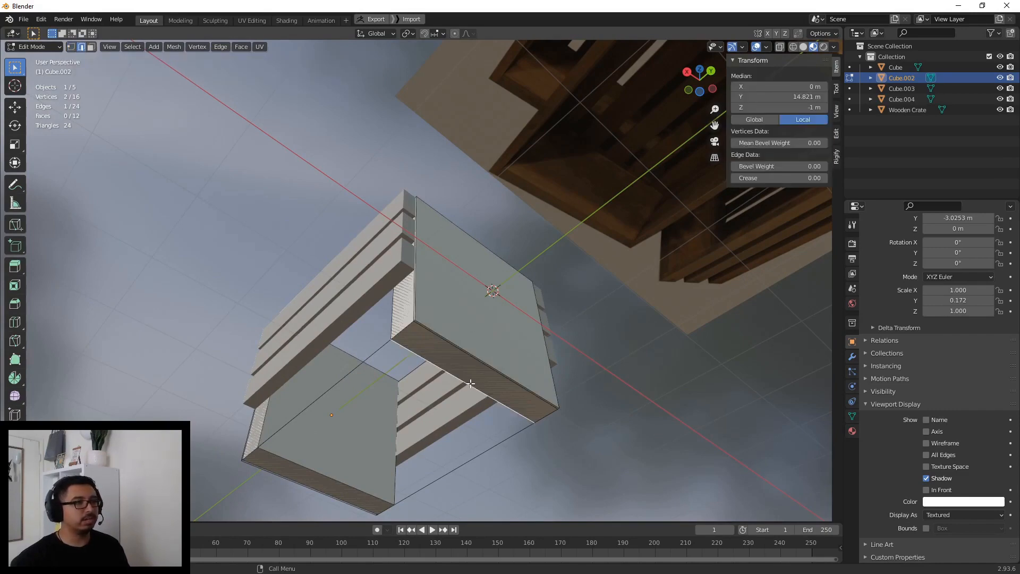
click(481, 361)
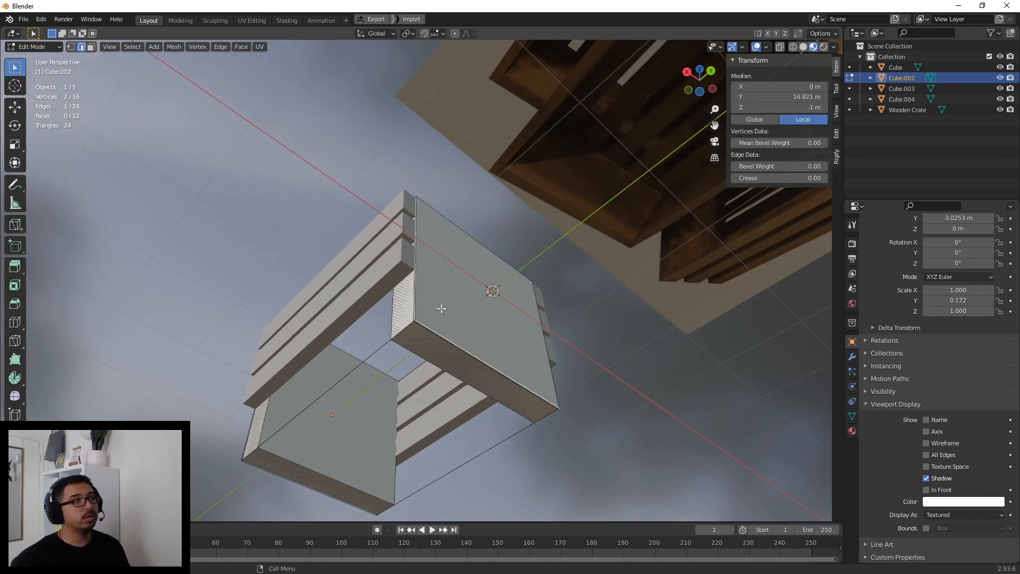
click(89, 48)
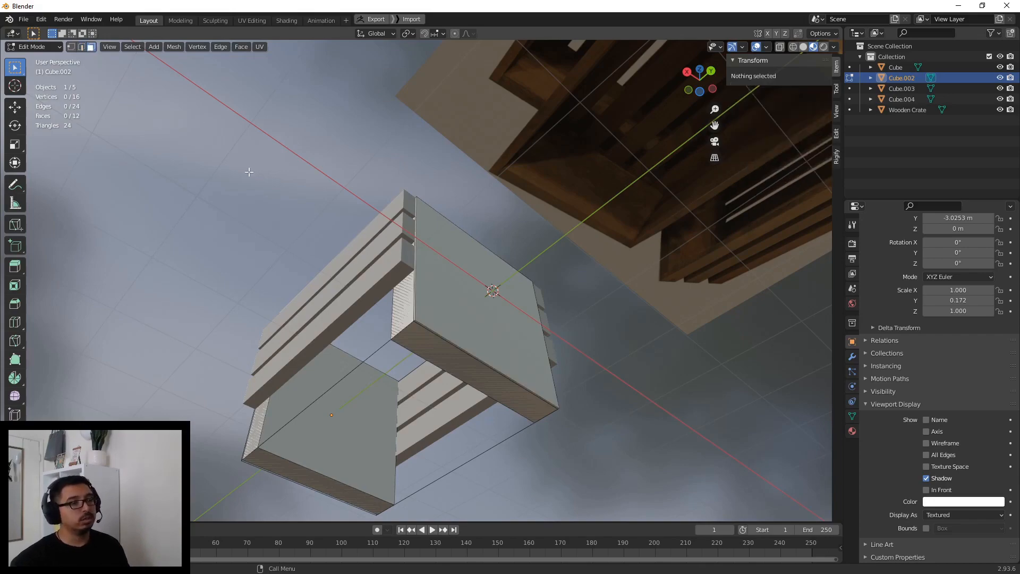
middle_drag(249, 170, 346, 233)
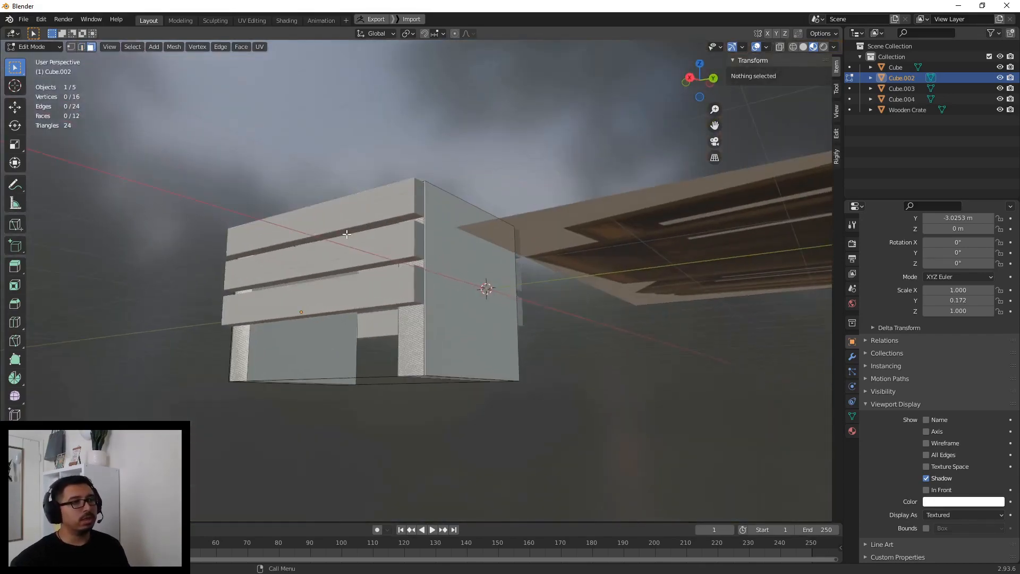
click(482, 310)
middle_drag(482, 310, 432, 341)
middle_drag(410, 221, 398, 133)
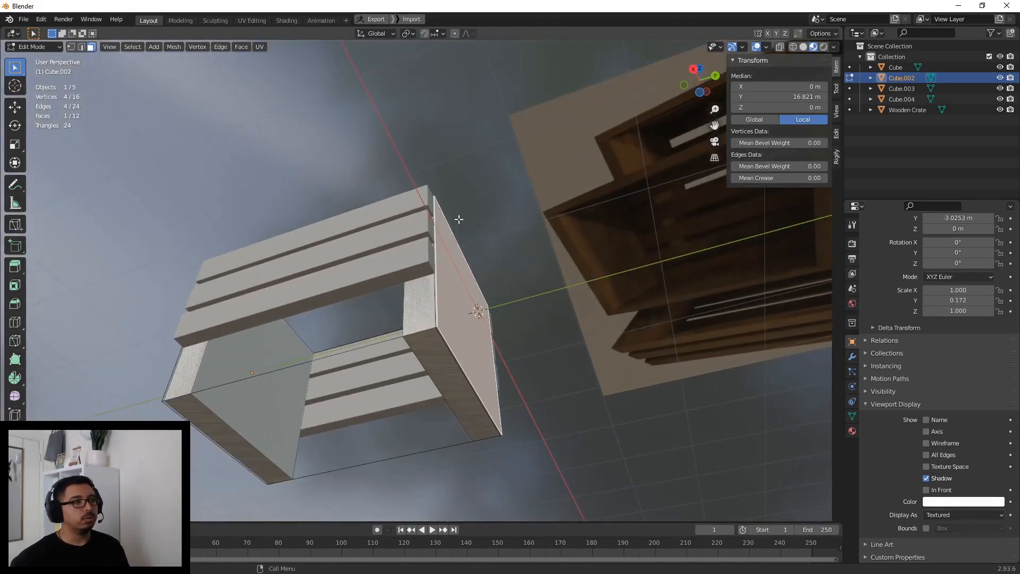
- Select the bottom vertices of both end panels in vertex mode and raise them along Z to about -0.175 m
click(72, 46)
middle_drag(170, 246, 186, 273)
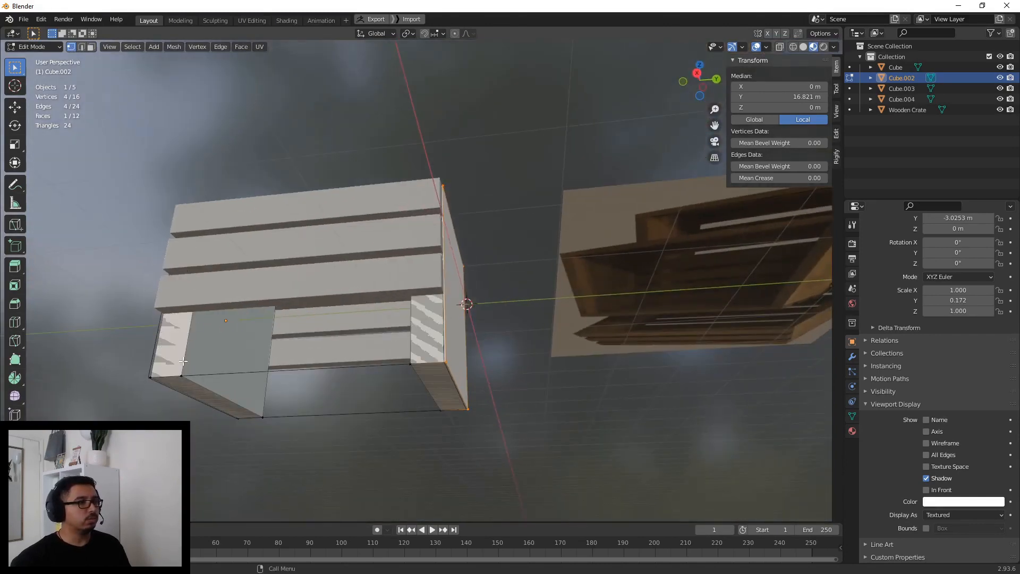
drag(112, 359, 546, 474)
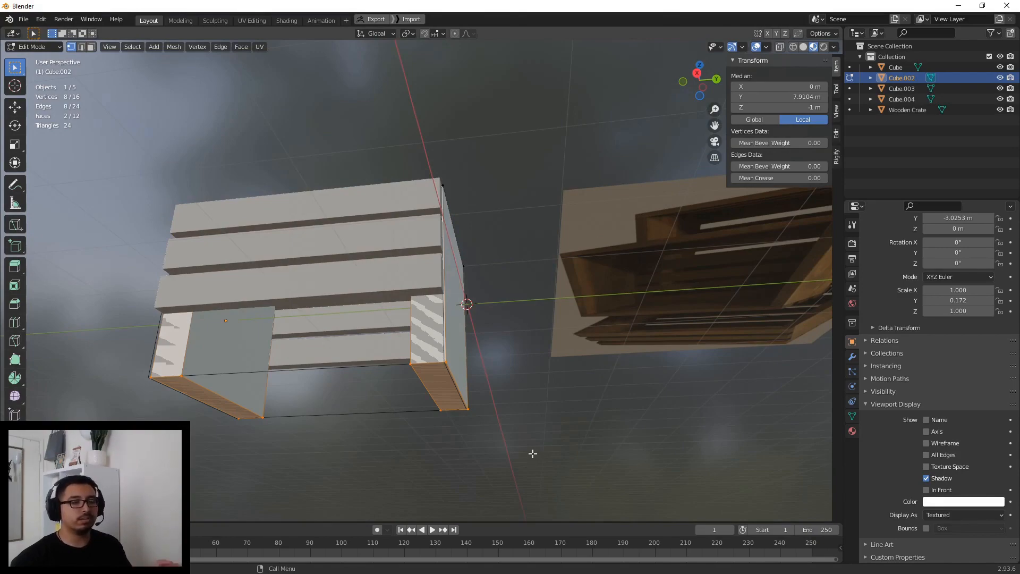
middle_drag(506, 389, 0, 126)
click(15, 108)
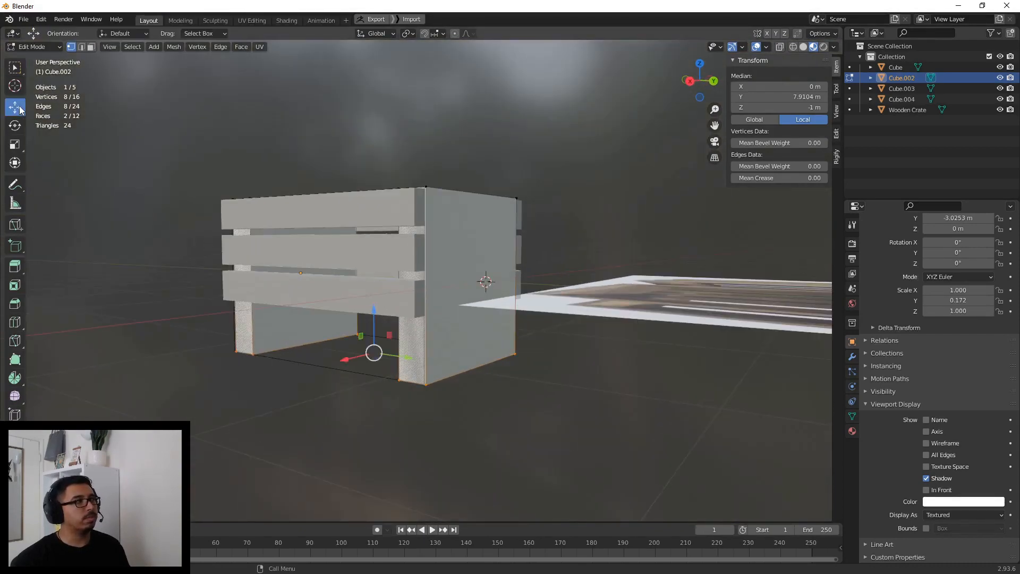
drag(373, 307, 357, 235)
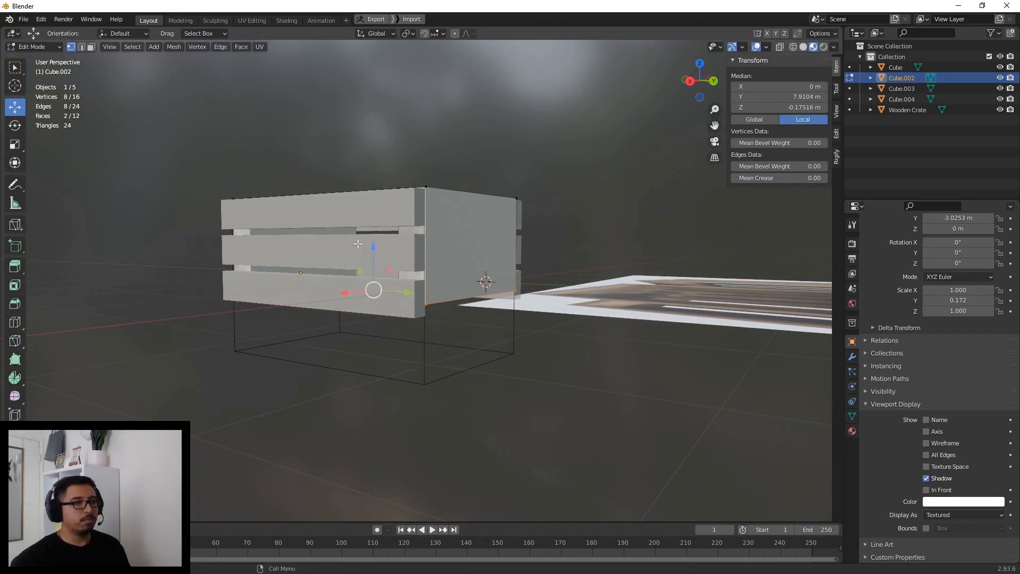
- Compare the end panels with the reference crate and raise their bottom vertices slightly further along Z to about -0.127 m
mouse_move(511, 263)
middle_down()
mouse_move(654, 397)
mouse_move(524, 311)
mouse_move(510, 273)
middle_up()
middle_drag(553, 387, 536, 420)
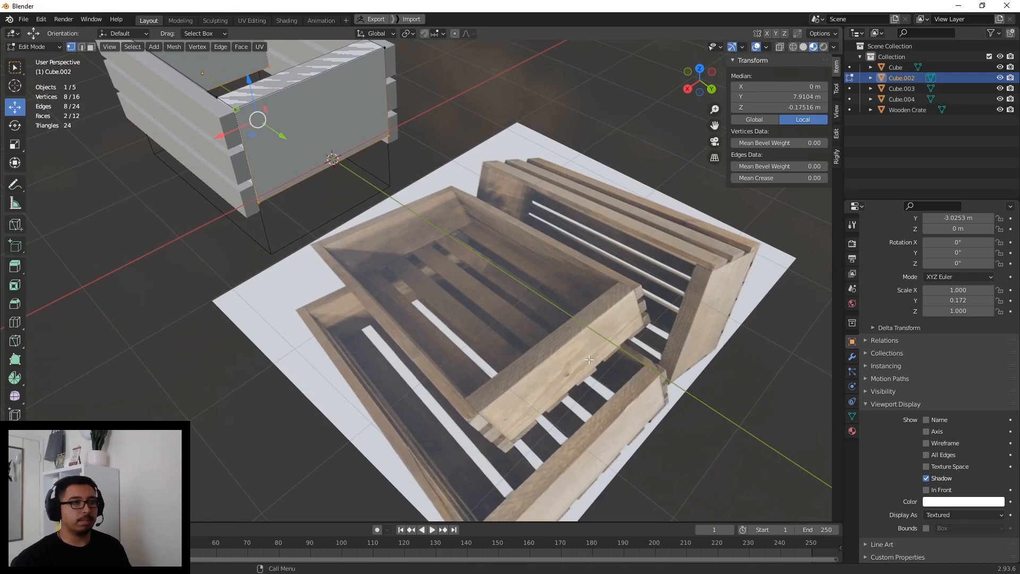
middle_drag(264, 183, 417, 366)
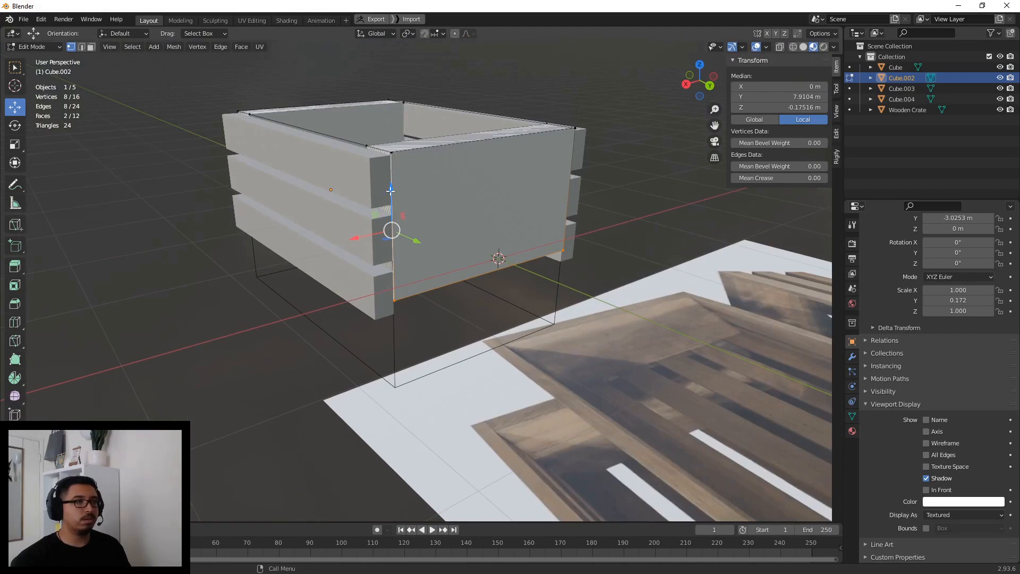
drag(391, 191, 390, 185)
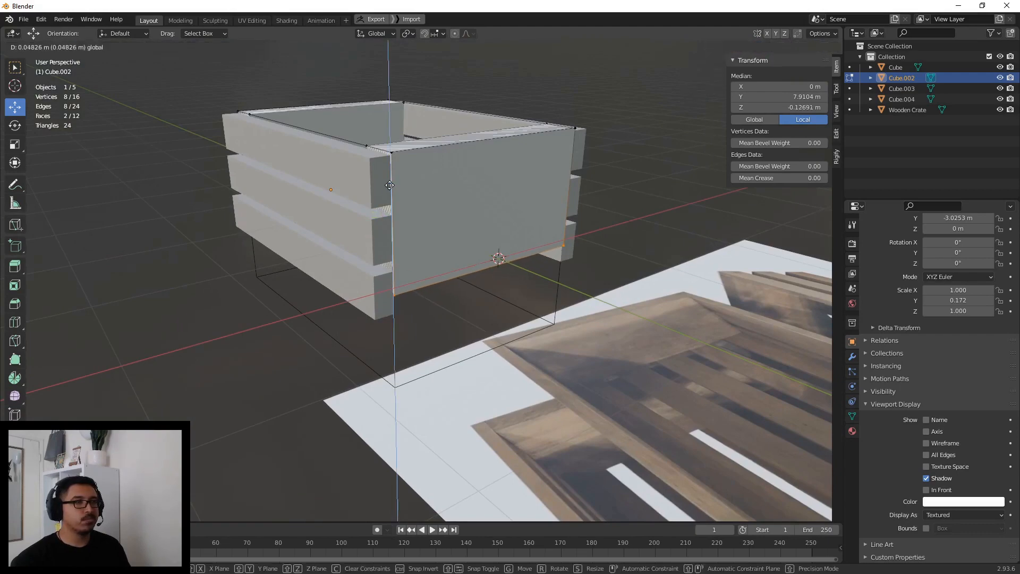
drag(389, 185, 390, 184)
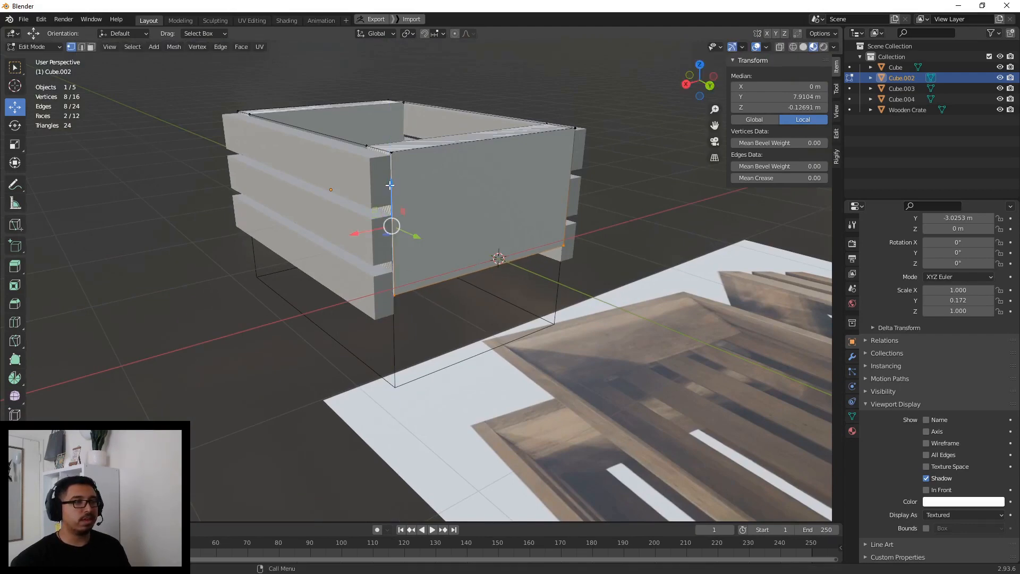
- Clear the vertex selection, return the end panels to Object Mode and deselect them
click(420, 336)
middle_drag(393, 287, 422, 333)
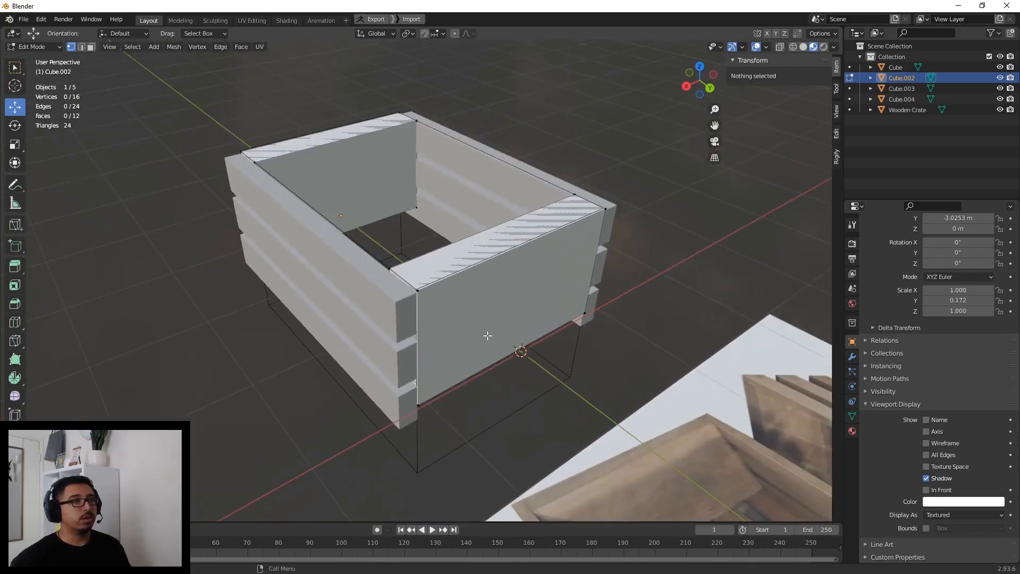
click(34, 47)
click(32, 57)
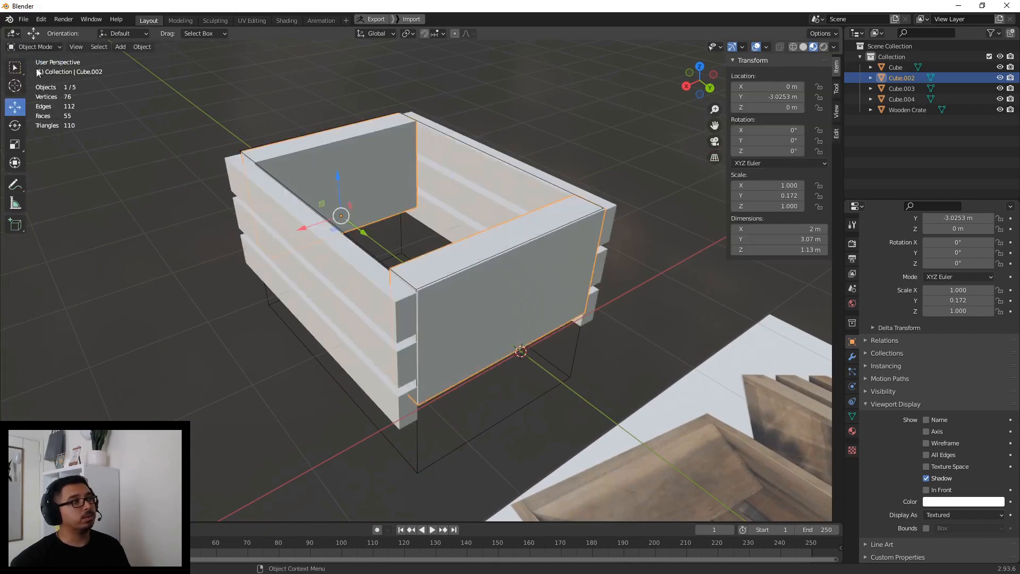
click(283, 308)
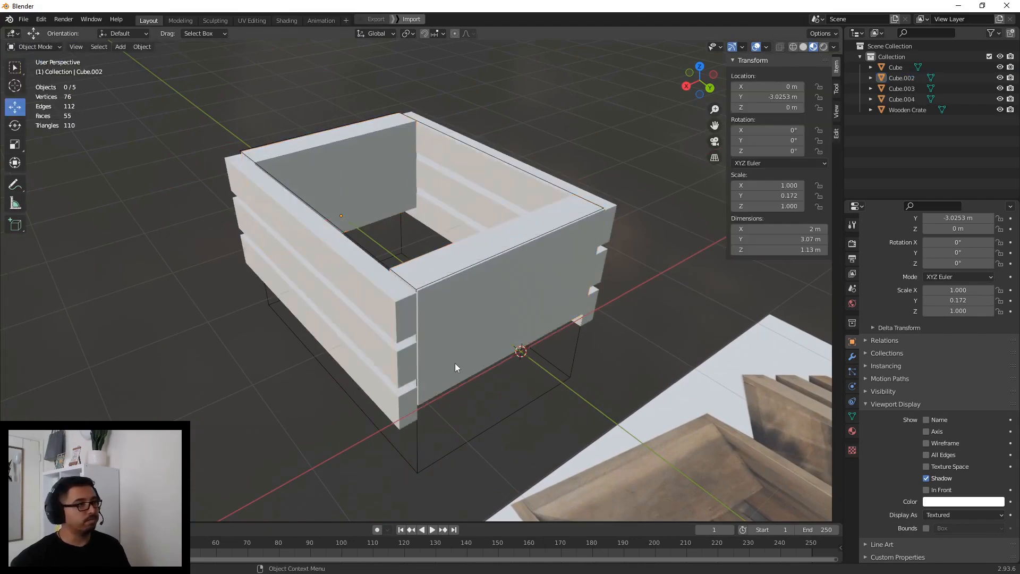
middle_drag(449, 364, 444, 351)
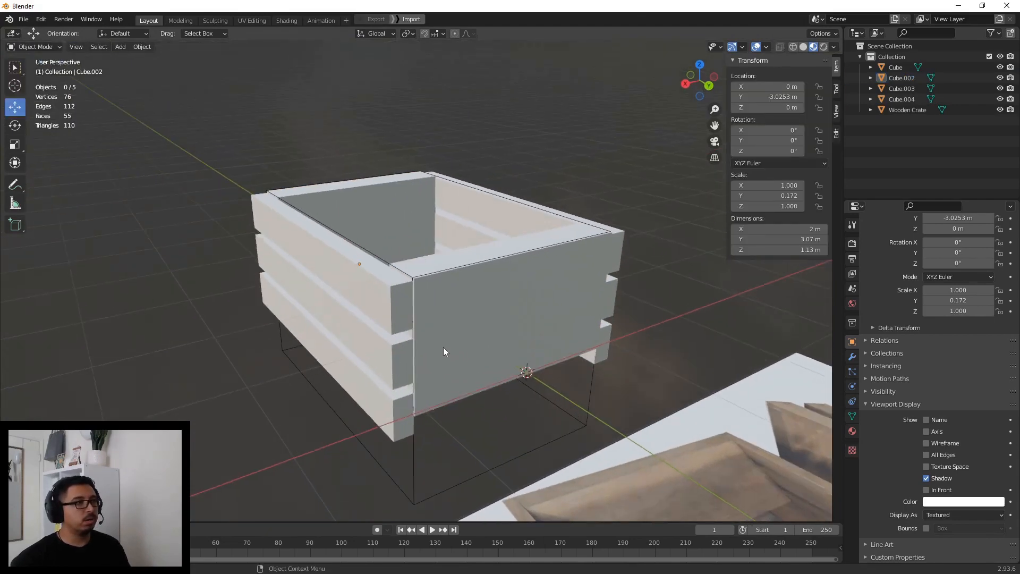
shift+middle_drag(379, 358, 377, 308)
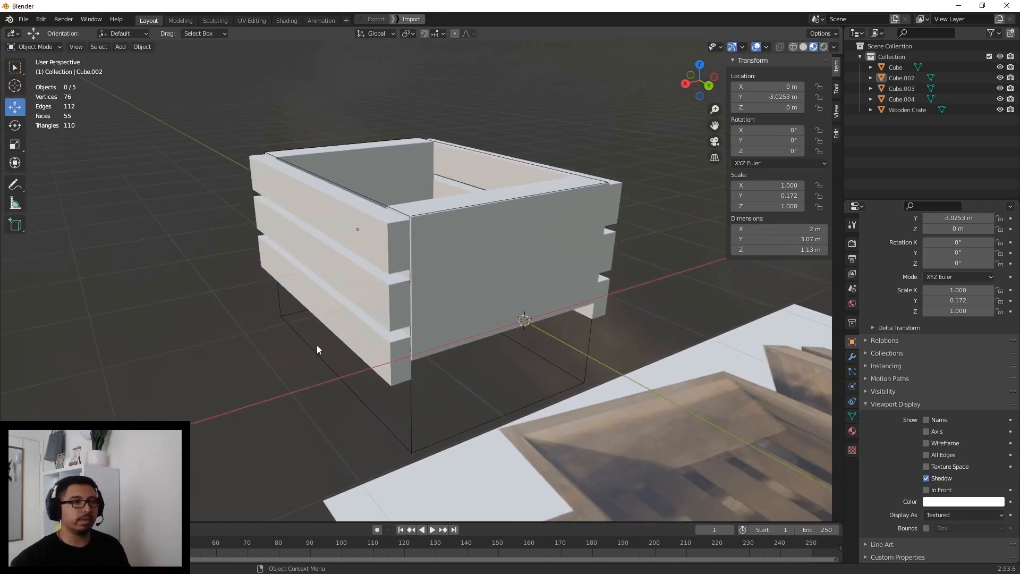
click(376, 290)
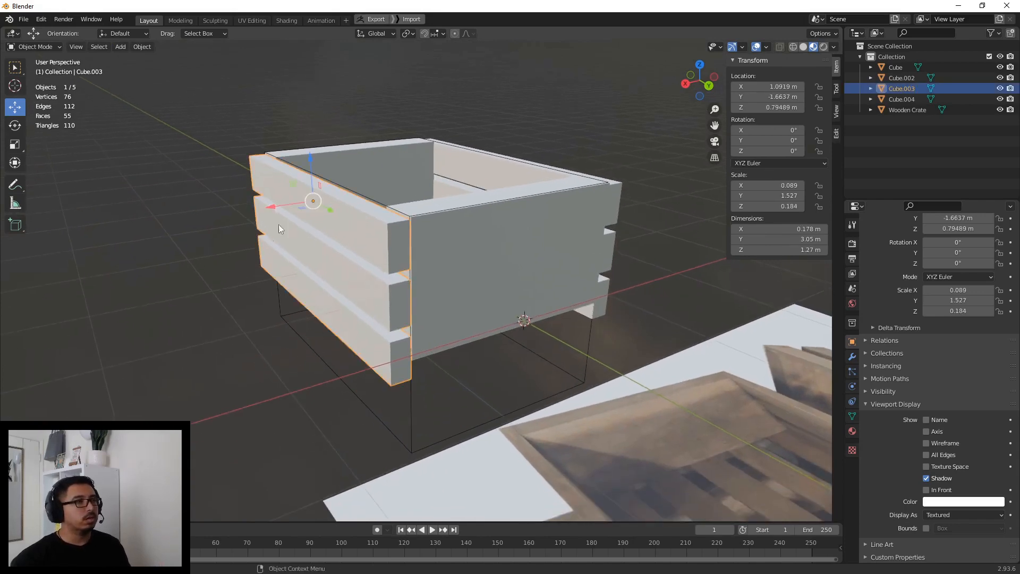
mouse_move(278, 224)
middle_down()
mouse_move(310, 269)
mouse_move(311, 298)
mouse_move(283, 205)
middle_up()
drag(271, 195, 353, 276)
key(ctrl+z)
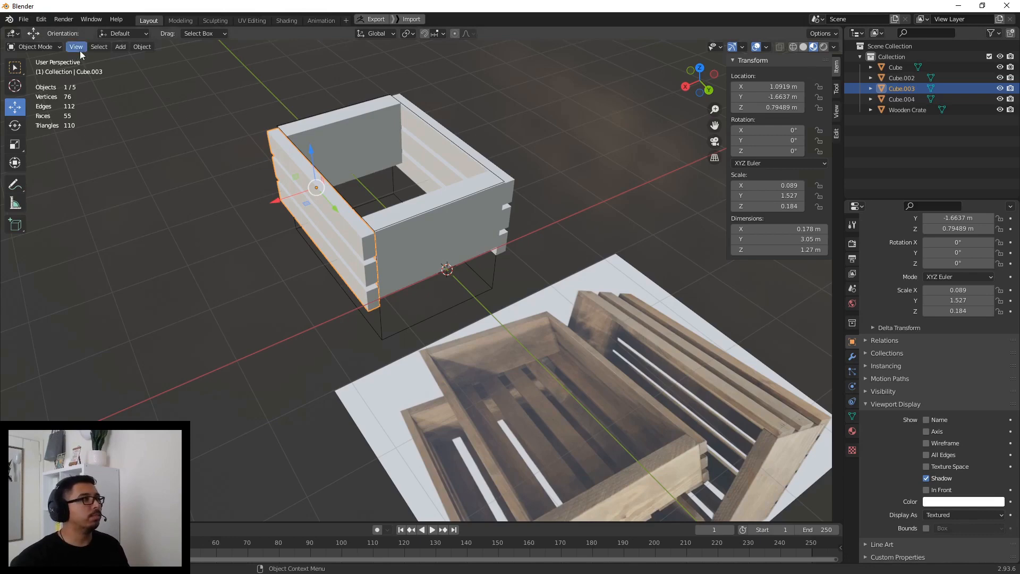
- Add a new cube mesh at the 3D cursor
click(142, 47)
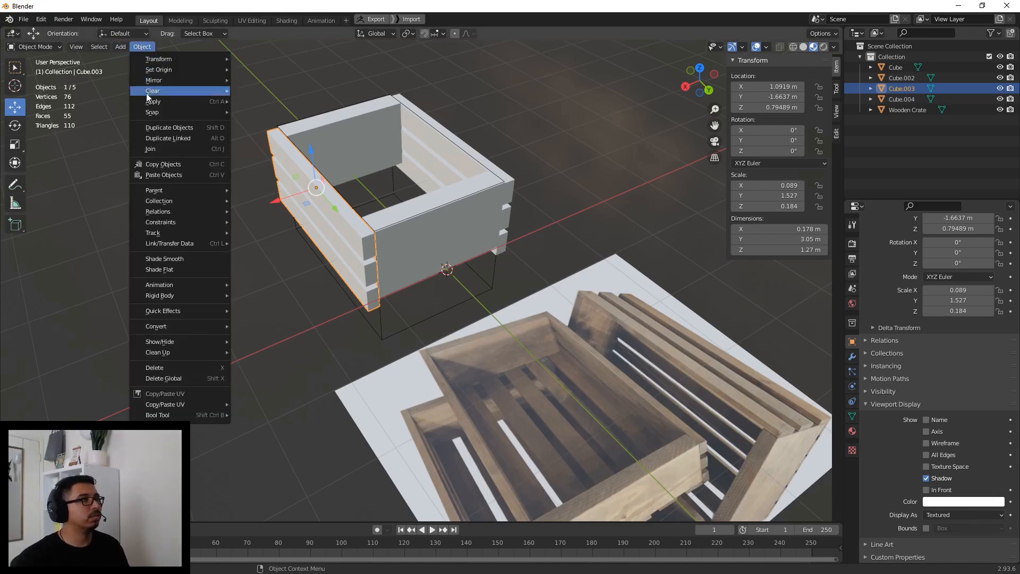
click(121, 46)
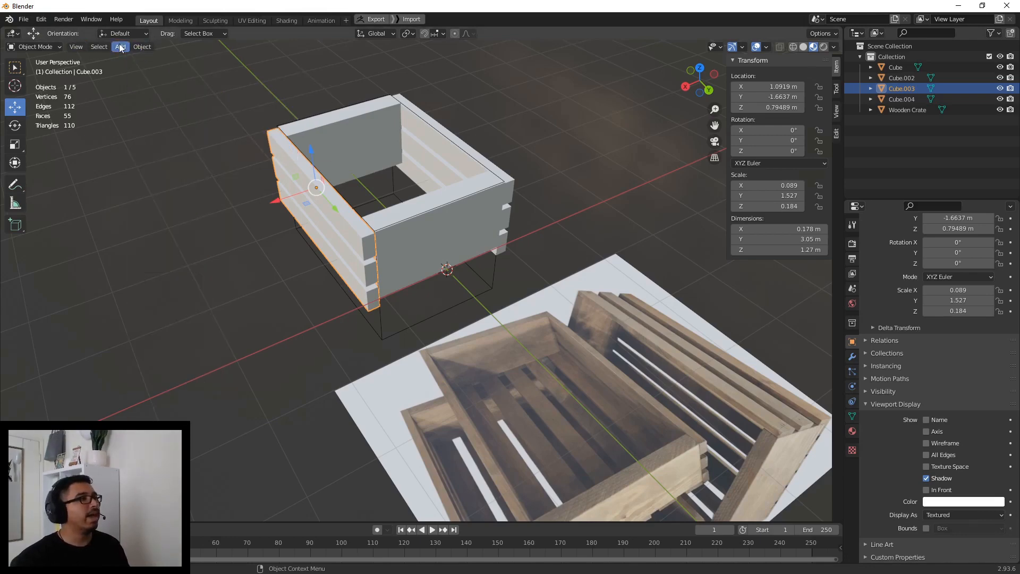
click(121, 46)
mouse_move(134, 59)
click(219, 68)
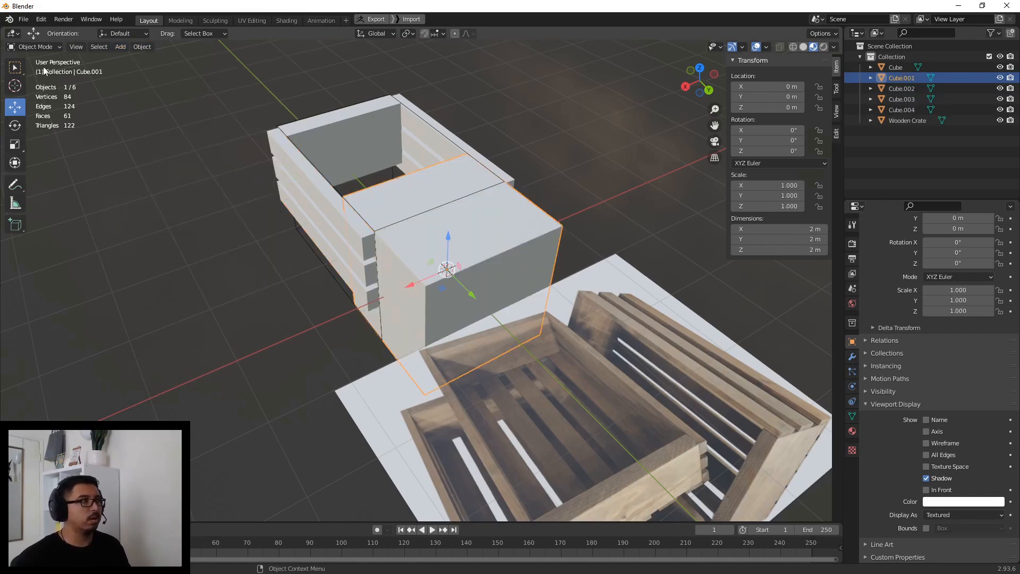
- Scale the new cube into a small flat block, about 0.187 in X and Y and 0.069 in Z
click(14, 145)
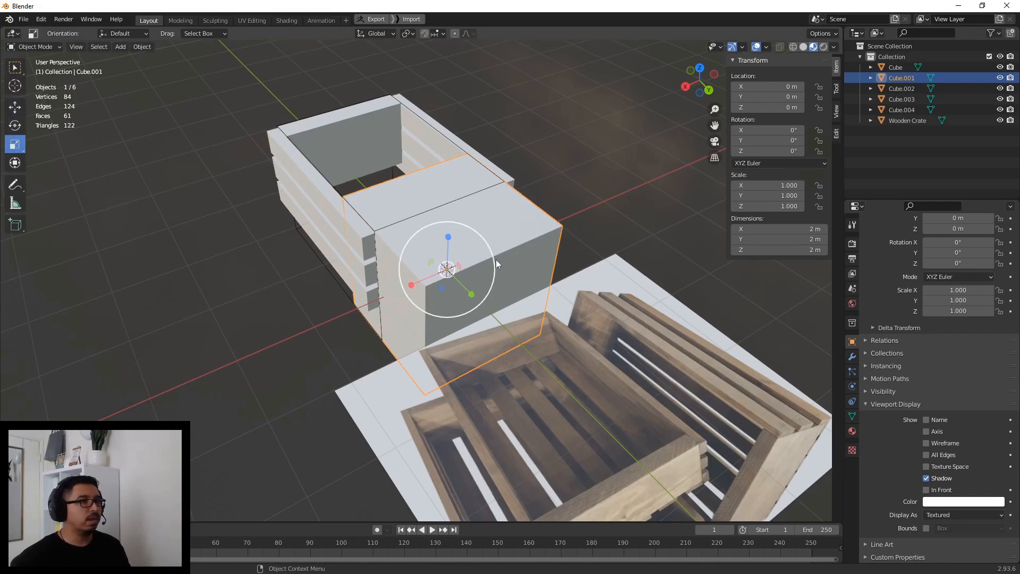
drag(492, 260, 452, 264)
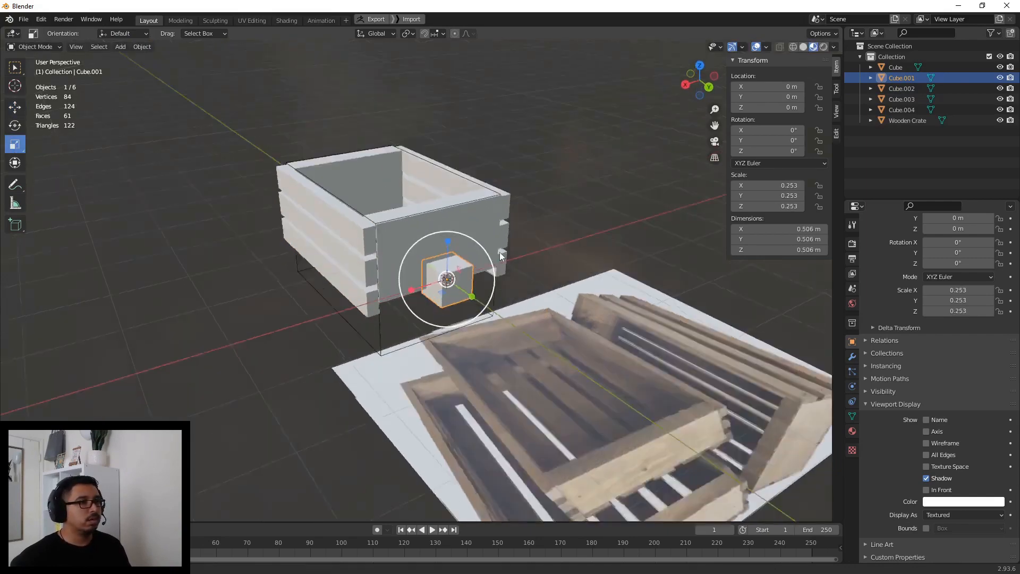
mouse_move(452, 264)
middle_down()
mouse_move(520, 219)
mouse_move(421, 254)
mouse_move(435, 265)
middle_up()
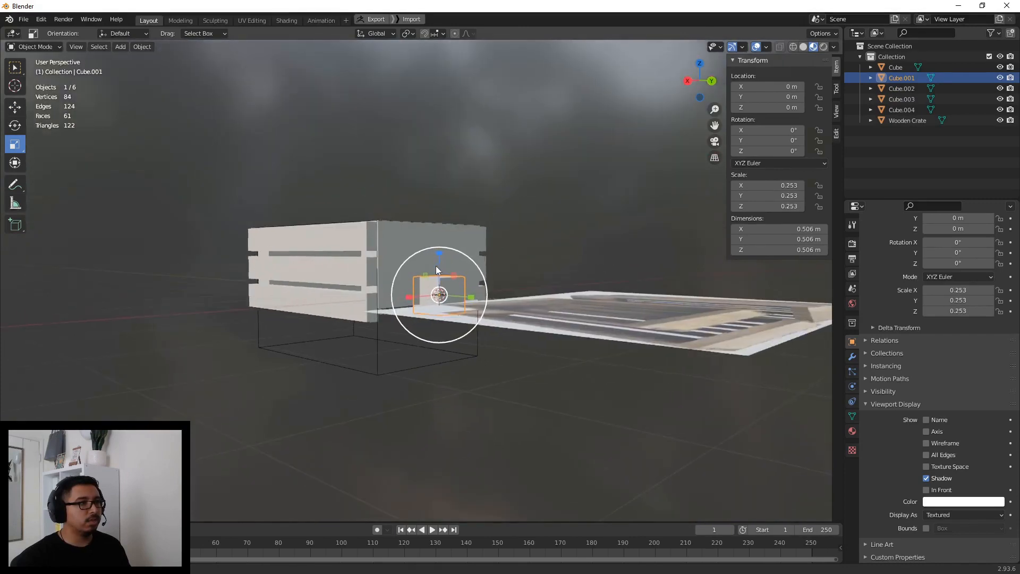
drag(440, 253, 438, 272)
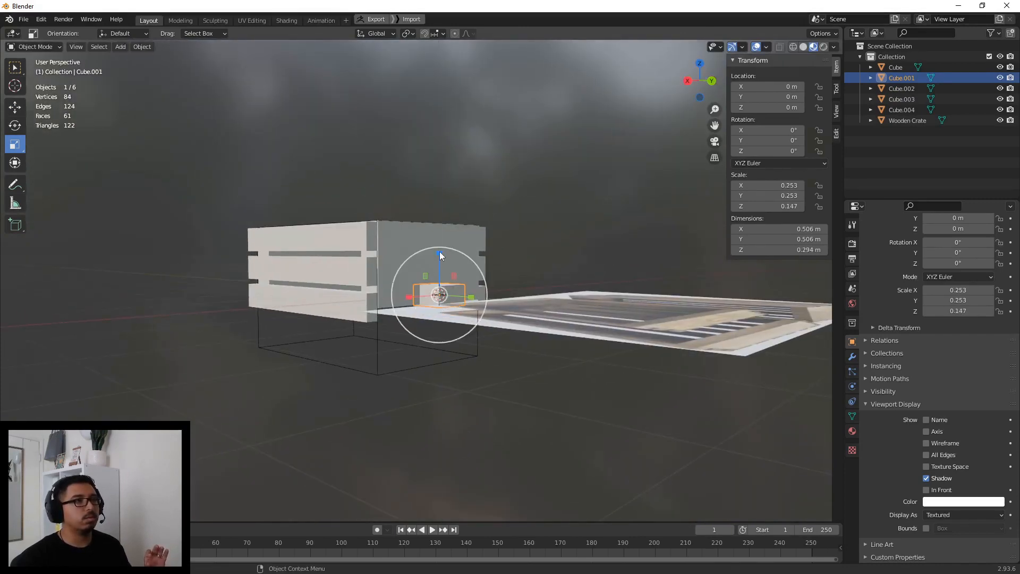
drag(438, 254, 442, 270)
middle_drag(442, 270, 398, 291)
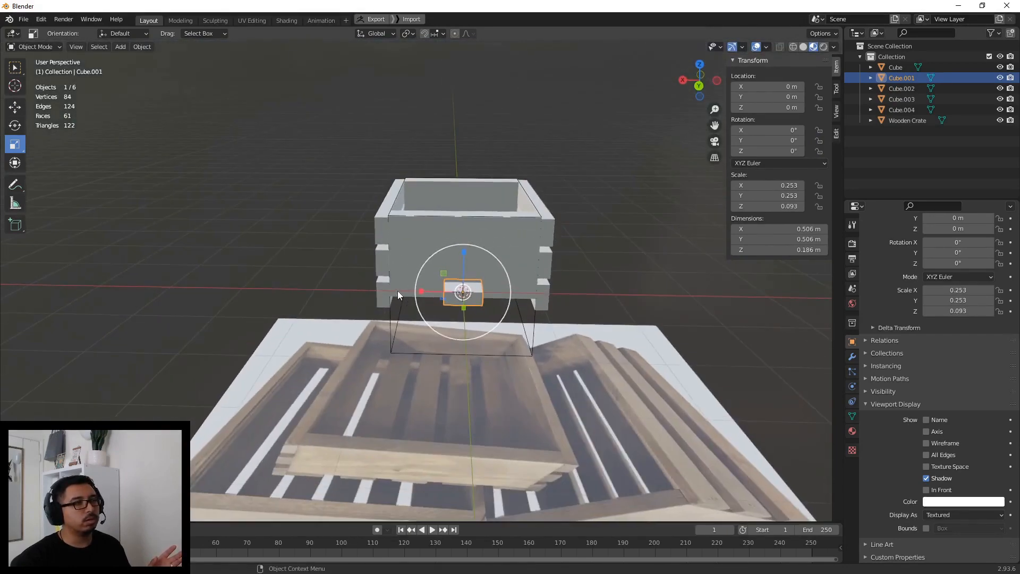
drag(506, 307, 493, 304)
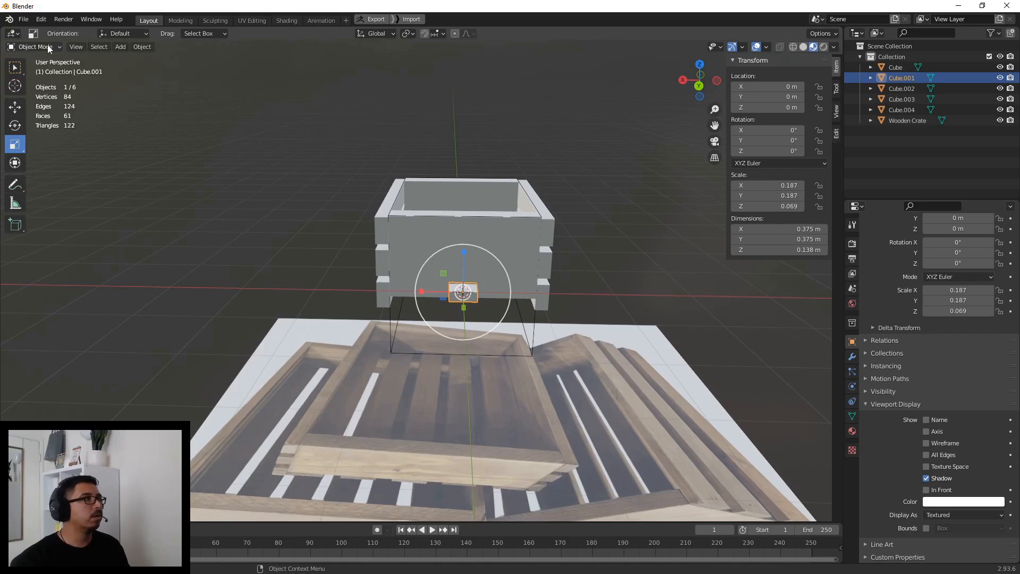
- Move the block beneath the near end panel's corner, to about X 0.593 m, Y -0.187 m, Z -0.211 m
click(16, 113)
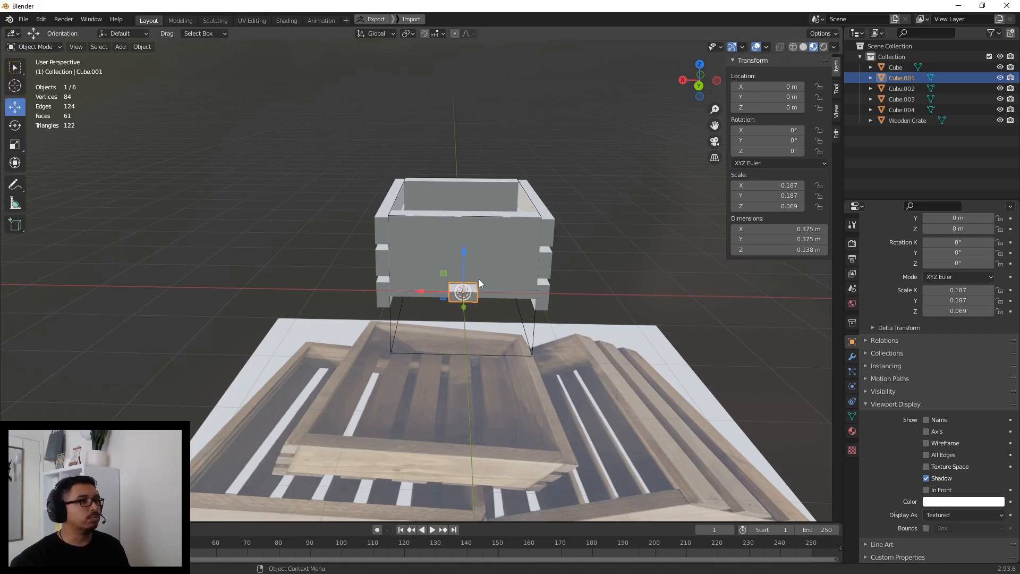
drag(420, 296, 360, 295)
scroll(422, 295, up, 3)
middle_drag(421, 296, 500, 292)
drag(479, 246, 483, 267)
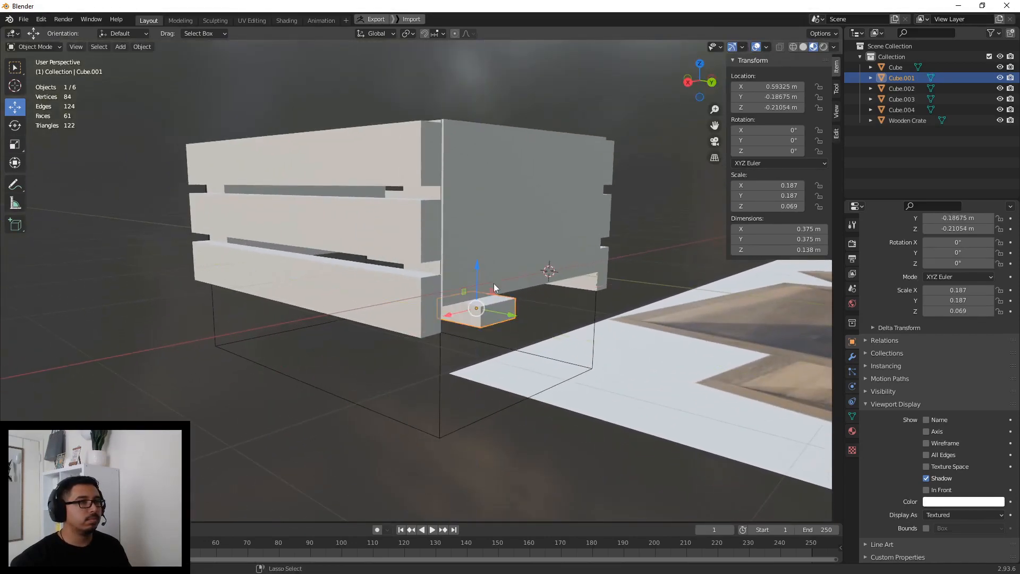
- Undo the last move and fit the block flush into the corner, at about X 0.807 m, Y -0.31 m, Z -0.204 m
key(ctrl+z)
middle_drag(491, 305, 481, 280)
drag(479, 279, 482, 276)
drag(507, 314, 476, 321)
click(422, 470)
middle_drag(505, 444, 553, 464)
scroll(553, 463, up, 4)
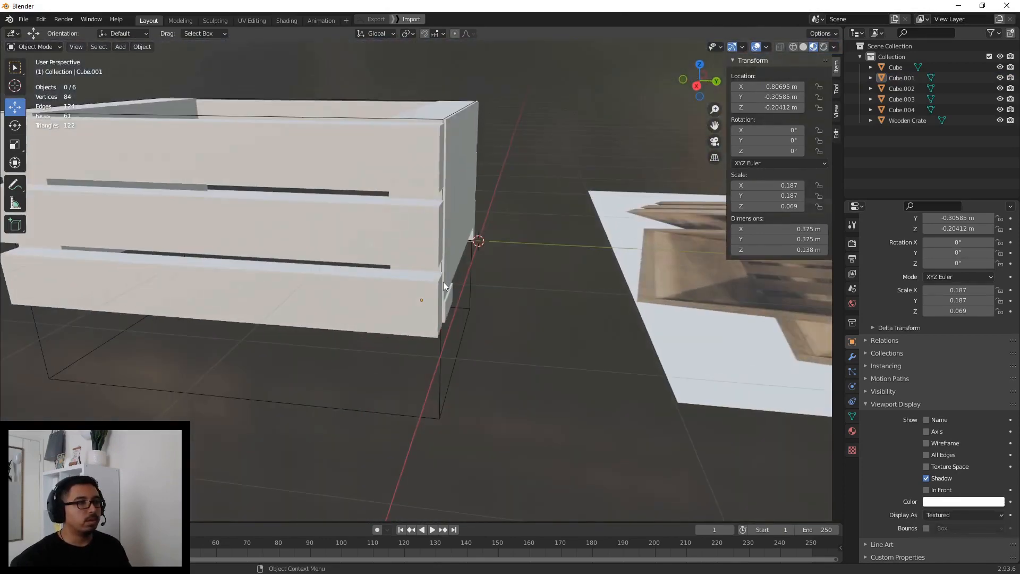
click(448, 302)
drag(468, 304, 464, 302)
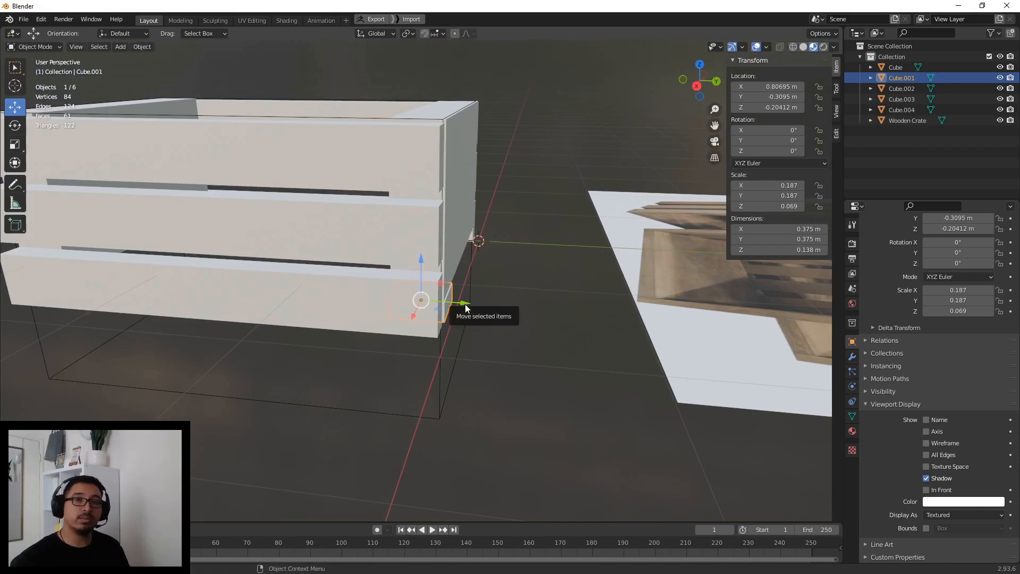
- In Edit Mode, select the block's inner end face and stretch it along Y to the far end panel, to a local median of about -15.37 m
click(19, 48)
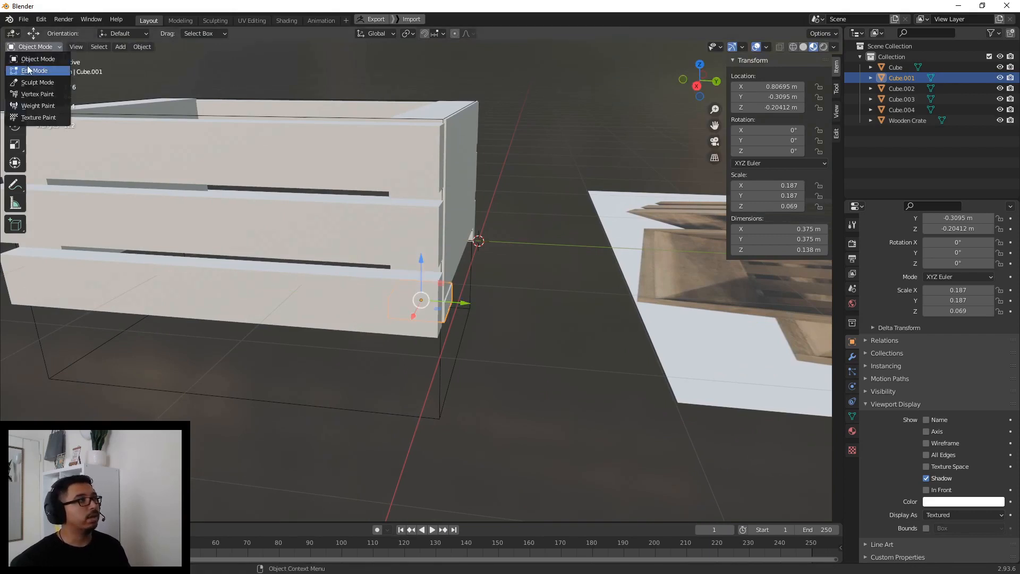
click(60, 67)
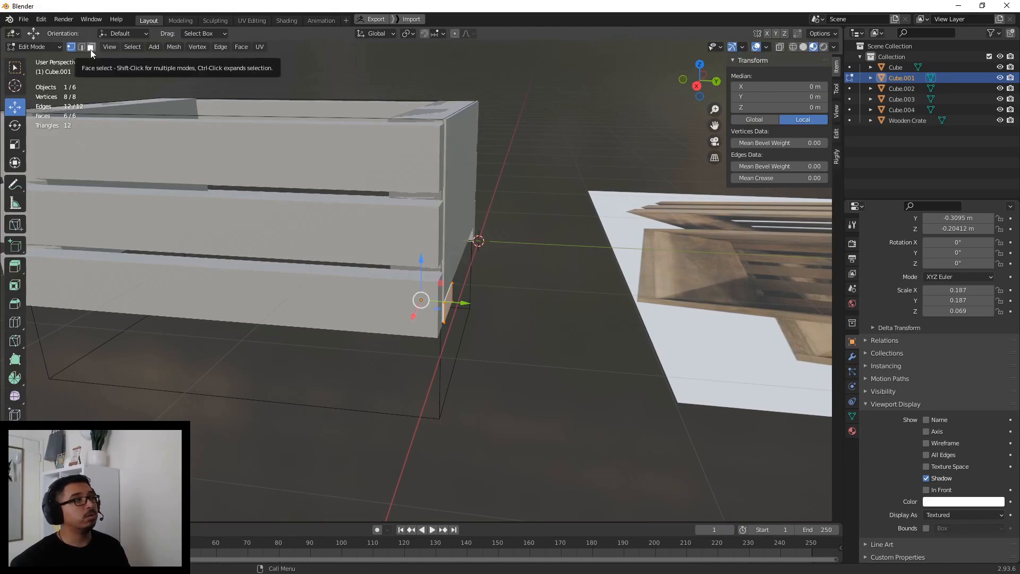
click(90, 49)
middle_drag(478, 244, 551, 205)
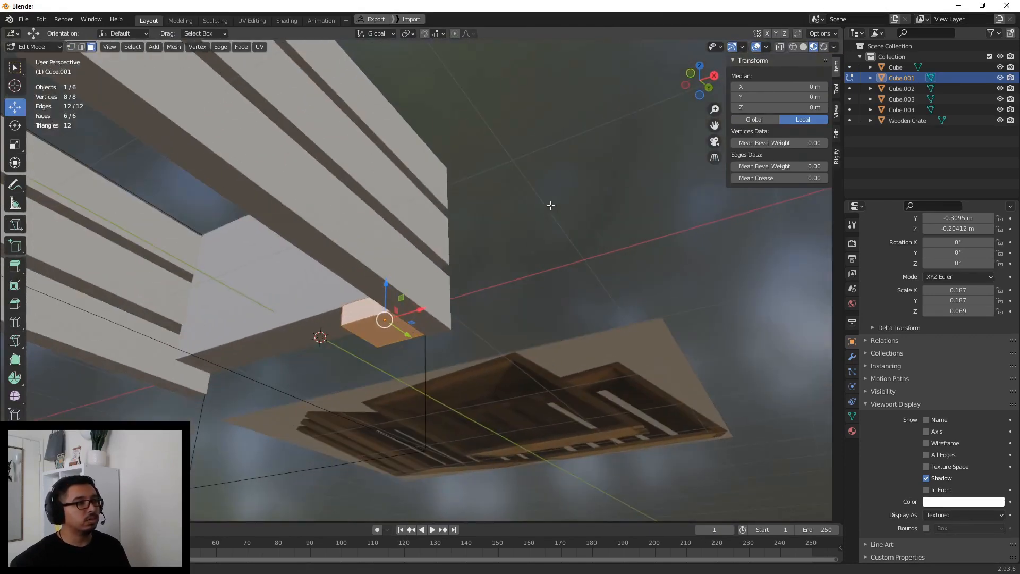
click(364, 308)
middle_drag(364, 309, 342, 341)
drag(460, 331, 235, 378)
middle_drag(254, 379, 547, 355)
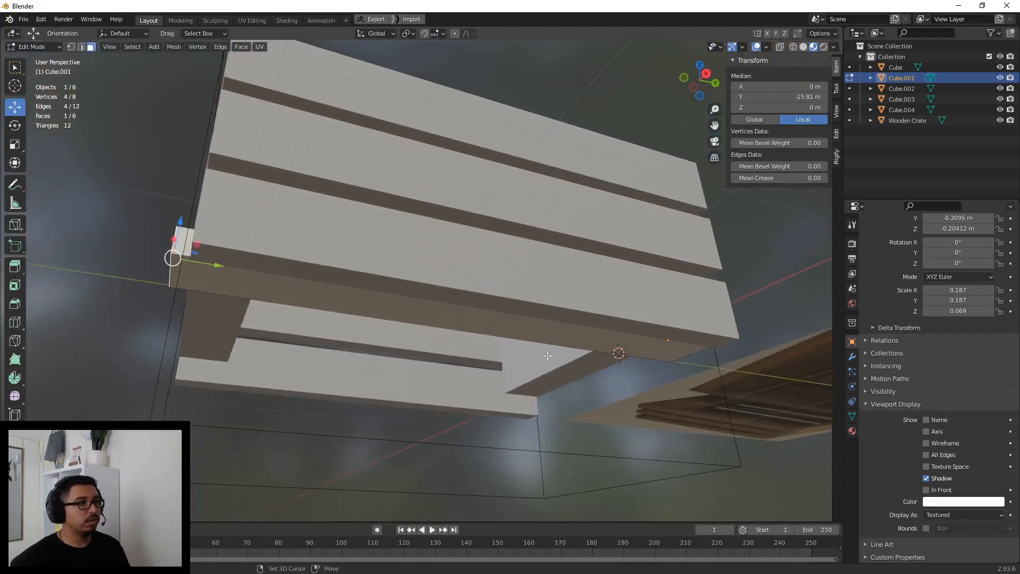
shift+middle_drag(370, 313, 489, 317)
drag(366, 273, 386, 273)
middle_drag(338, 298, 405, 295)
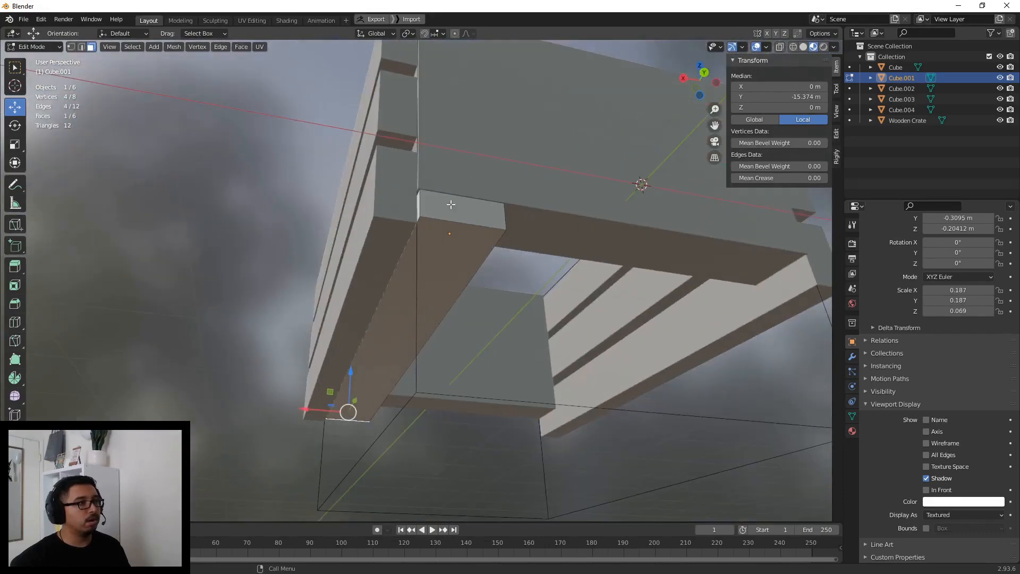
- Shift the slat's near end face to a local median of about Y 0.944 m, Z 0.463 m, and return to Object Mode
click(462, 205)
drag(471, 202, 458, 219)
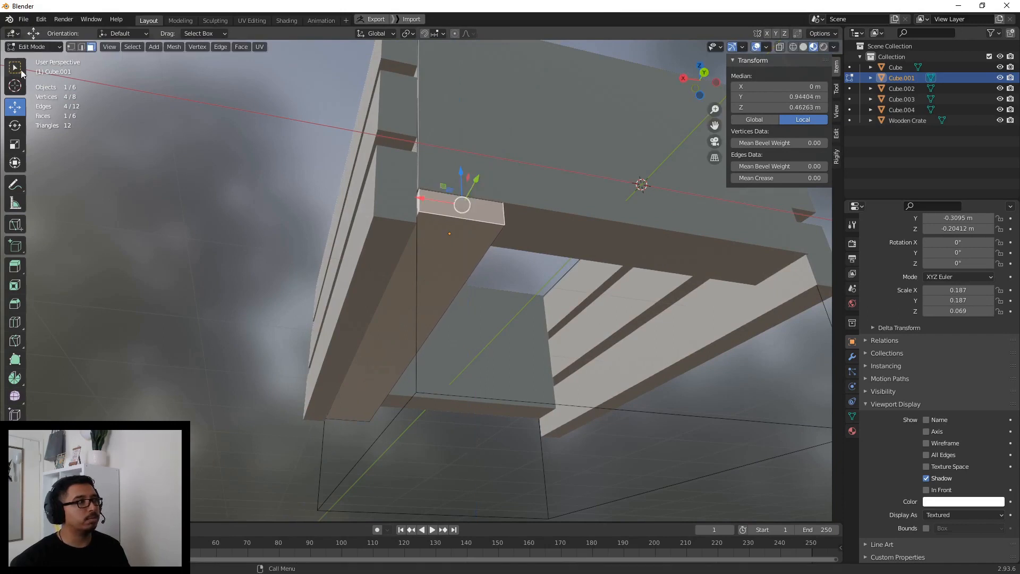
click(42, 47)
click(38, 59)
- Lower the new bottom slat along Z to about -0.227 m and deselect it
click(464, 238)
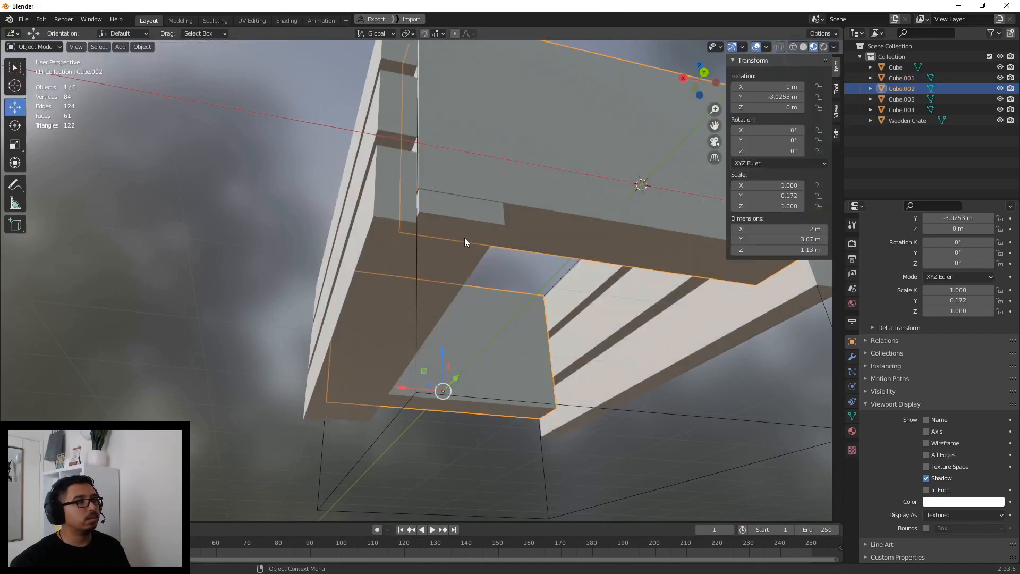
click(446, 239)
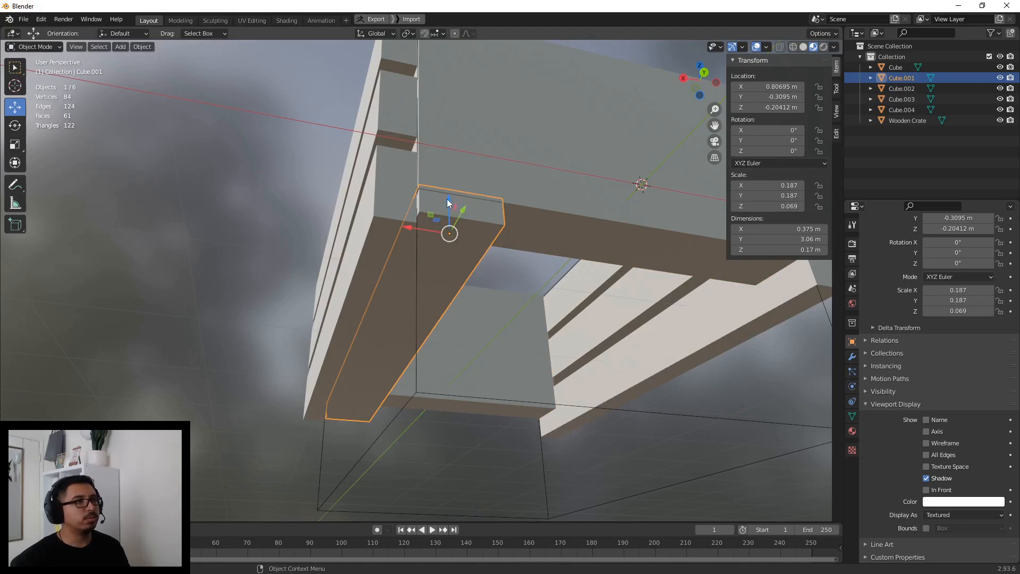
drag(448, 199, 448, 204)
click(193, 234)
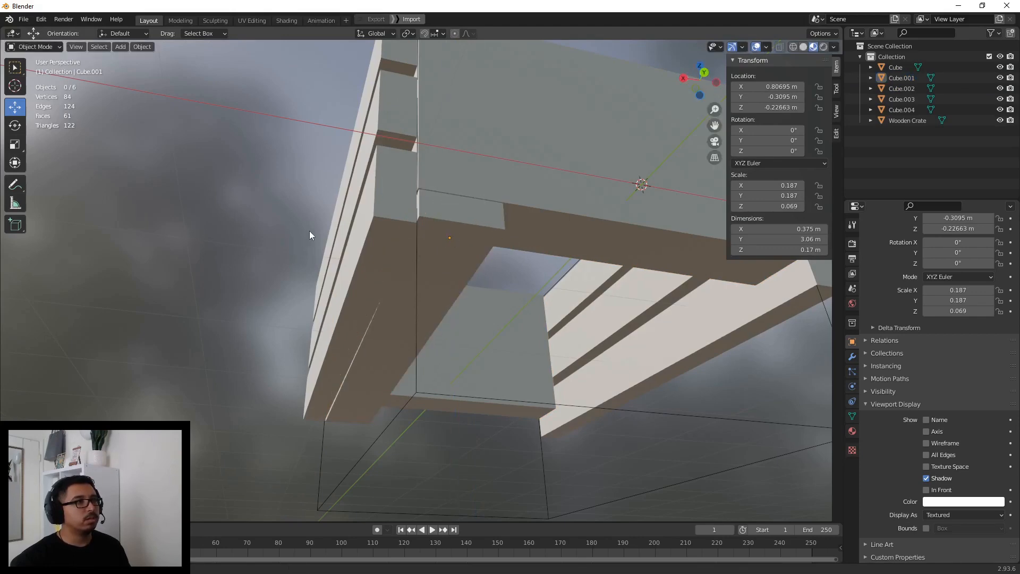
- Duplicate the bottom slat and move the copy along X to about 0.383 m, leaving a gap between the two
middle_drag(309, 231, 476, 299)
click(569, 304)
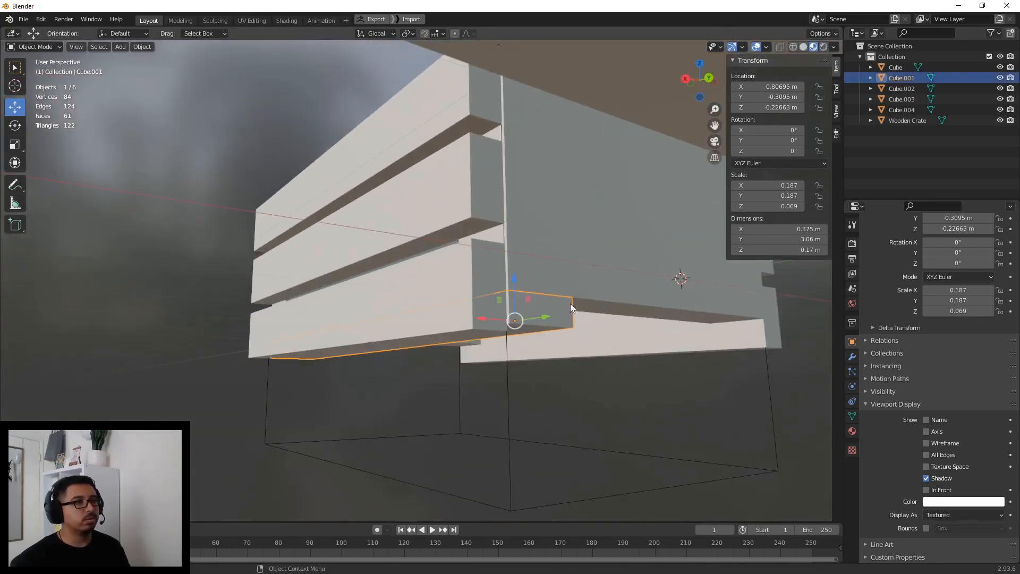
middle_drag(569, 304, 506, 284)
click(142, 47)
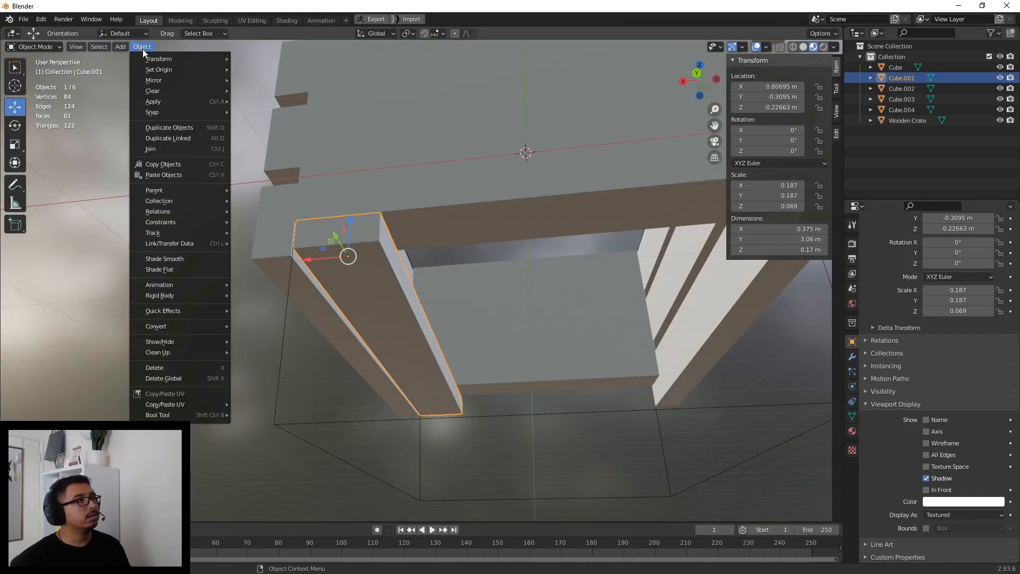
click(161, 127)
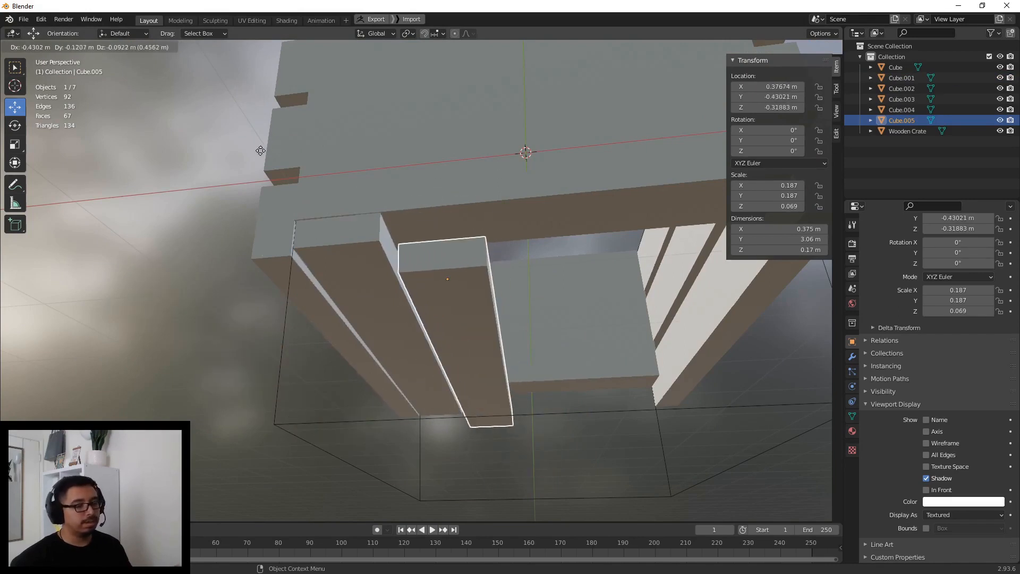
right_click(260, 151)
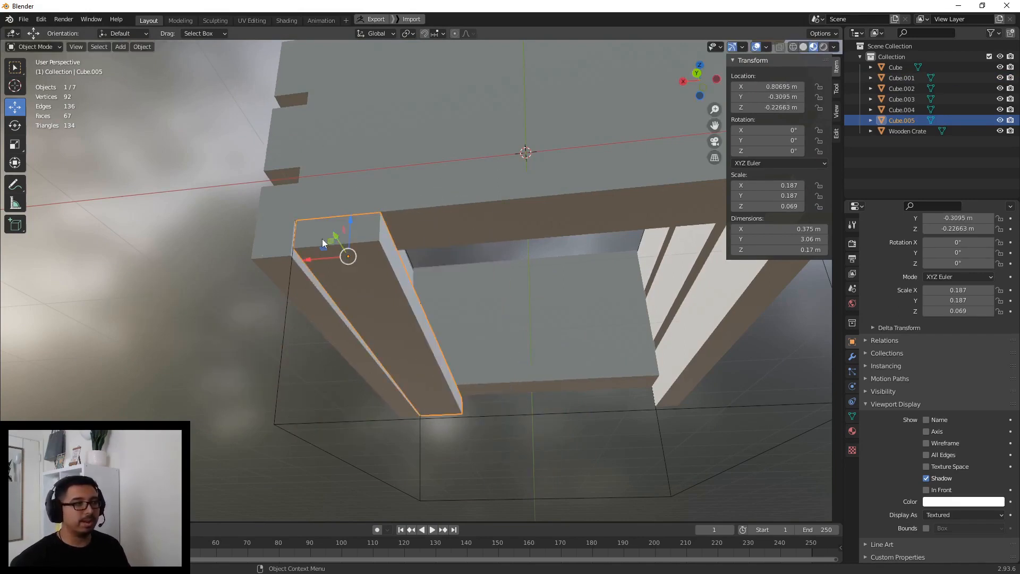
drag(306, 260, 403, 259)
- Duplicate the second bottom slat and move the copy along X to about -0.048 m
click(142, 47)
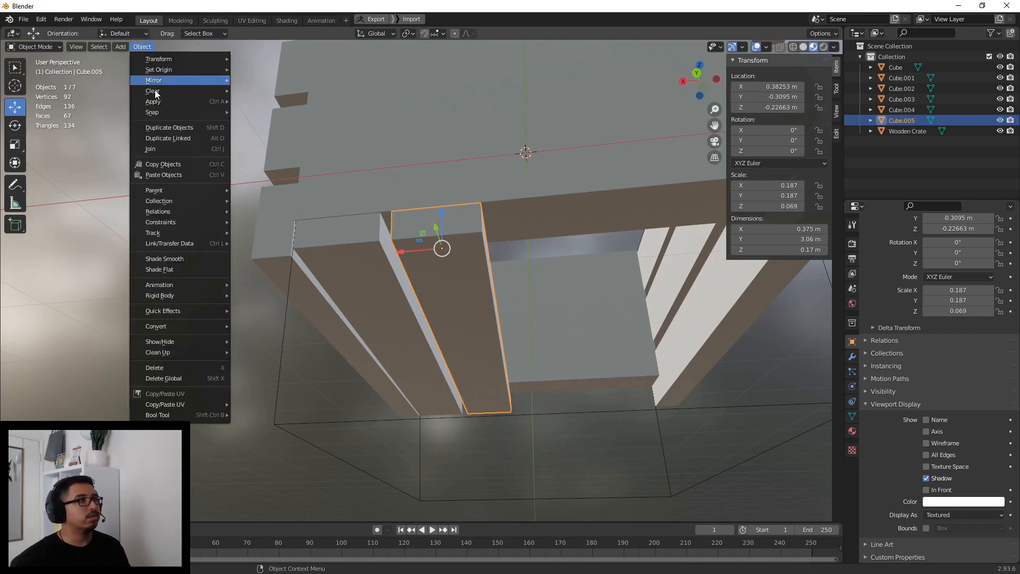
click(167, 126)
right_click(168, 125)
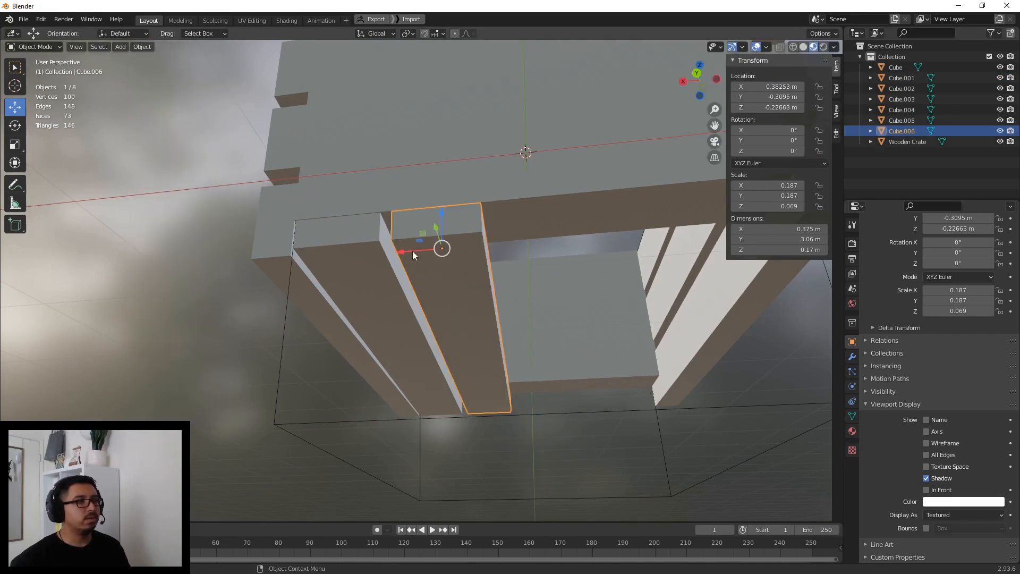
drag(413, 250, 512, 251)
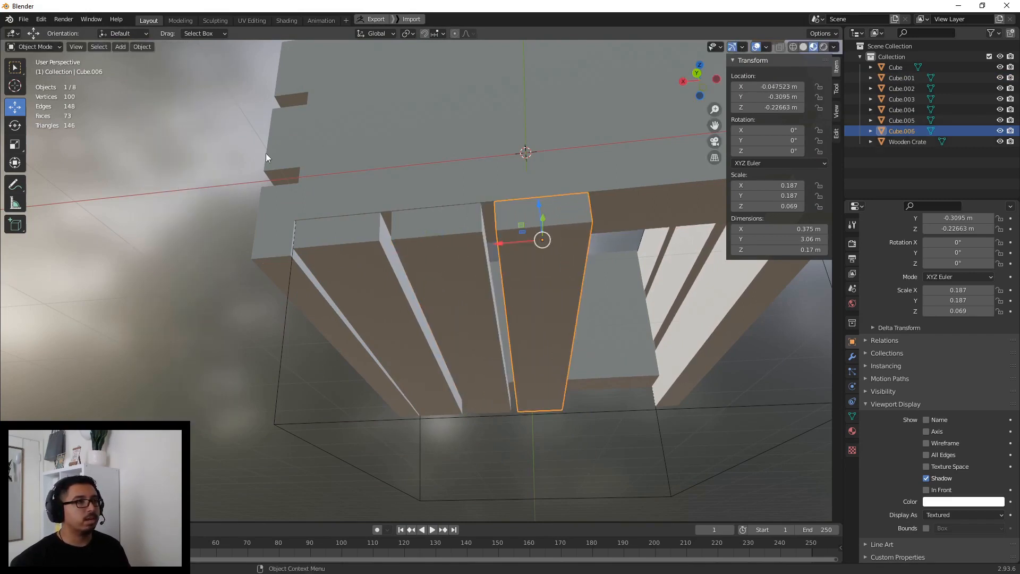
- Duplicate the third bottom slat and move the copy along X to about -0.492 m
click(144, 49)
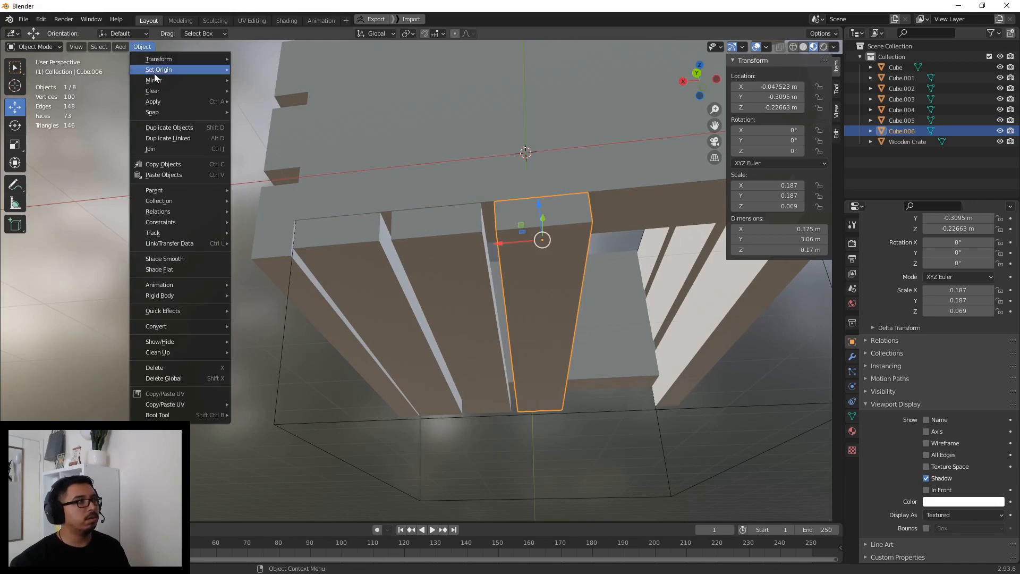
click(165, 126)
right_click(165, 127)
drag(518, 238, 607, 247)
- Duplicate the fourth bottom slat and move the copy along X to about -0.80 m, near the crate's far side
click(141, 46)
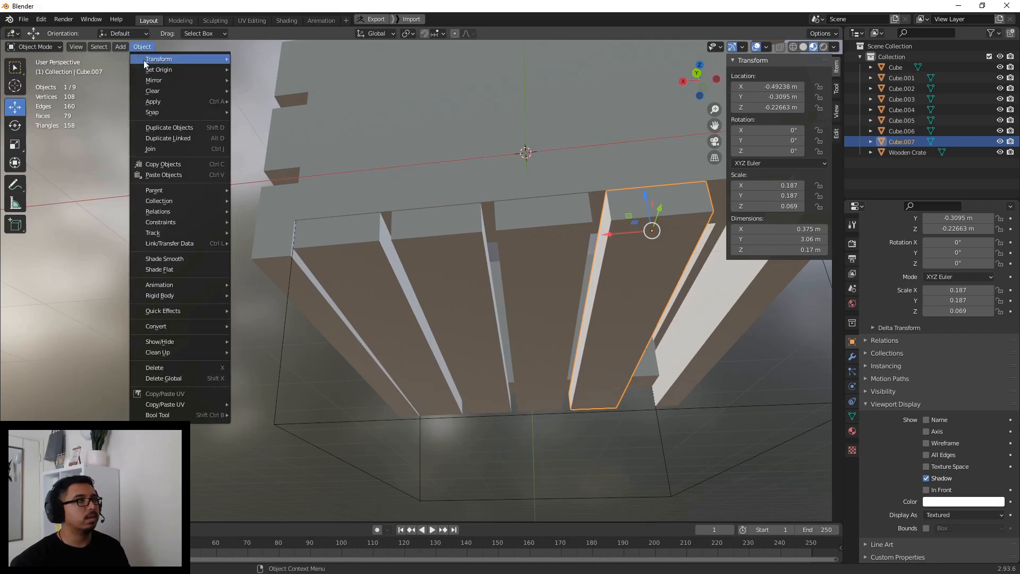
click(165, 126)
right_click(235, 125)
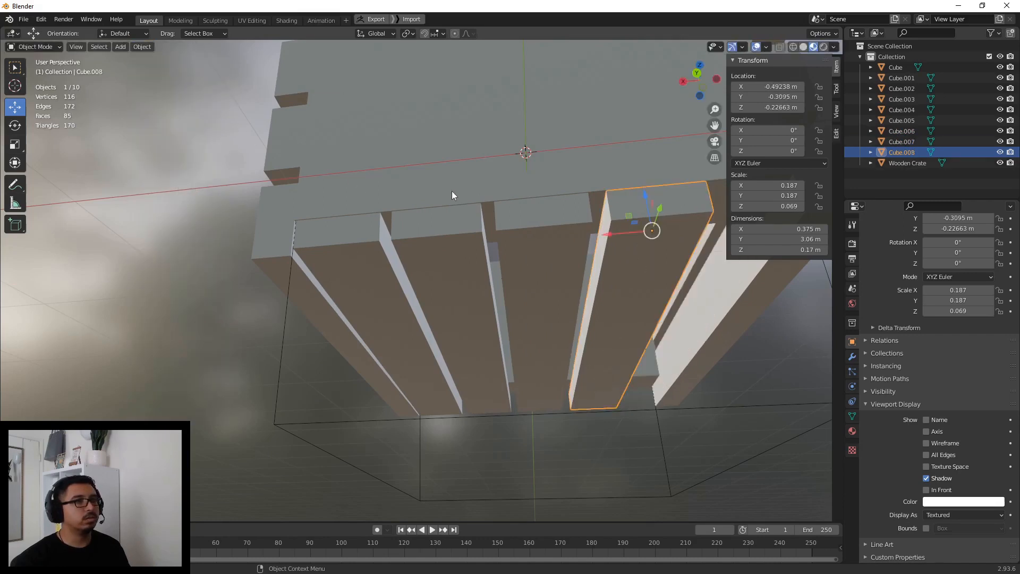
middle_drag(451, 195, 325, 208)
drag(345, 237, 424, 239)
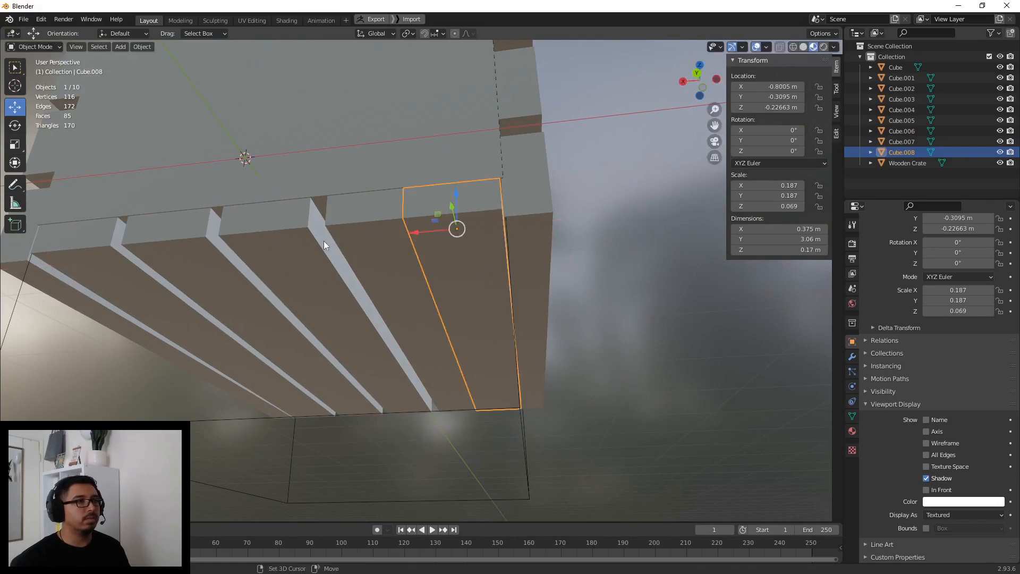
- Even out the gaps by shifting the three middle bottom slats along X, the second one to about 0.398 m, and deselect
middle_drag(324, 244, 443, 238)
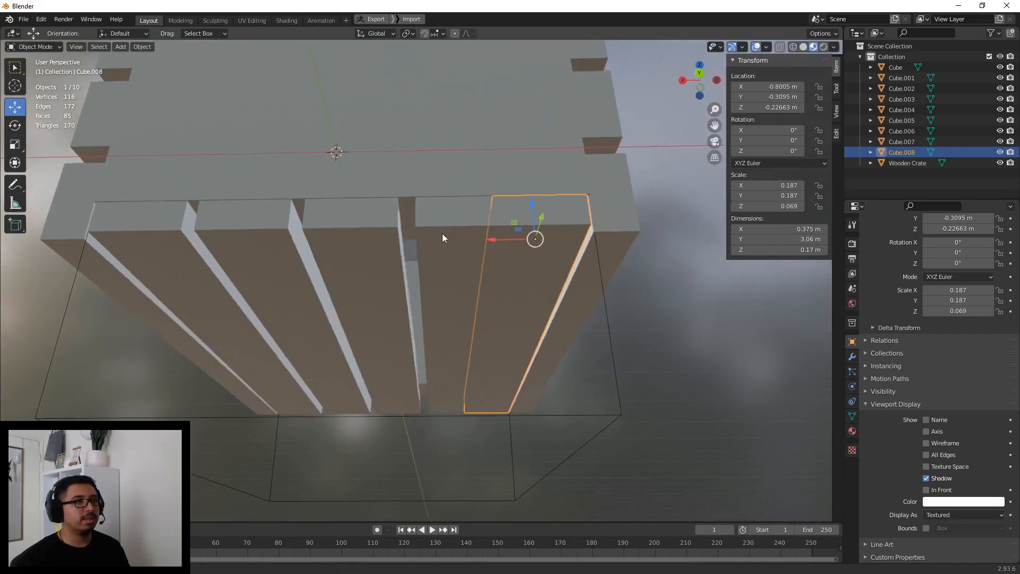
click(443, 238)
drag(430, 240, 412, 240)
click(333, 240)
drag(332, 244, 323, 243)
click(230, 242)
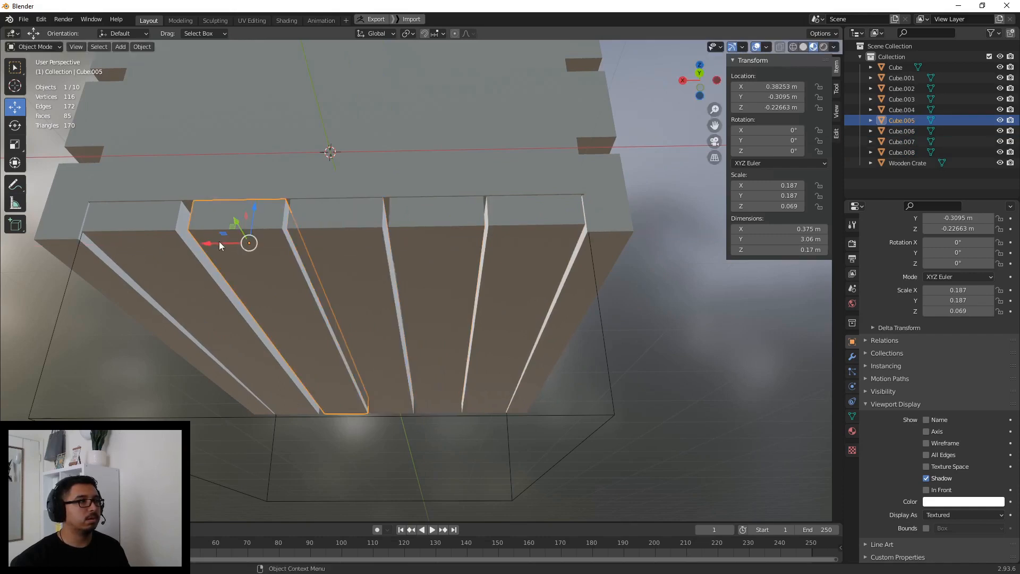
drag(219, 242, 215, 242)
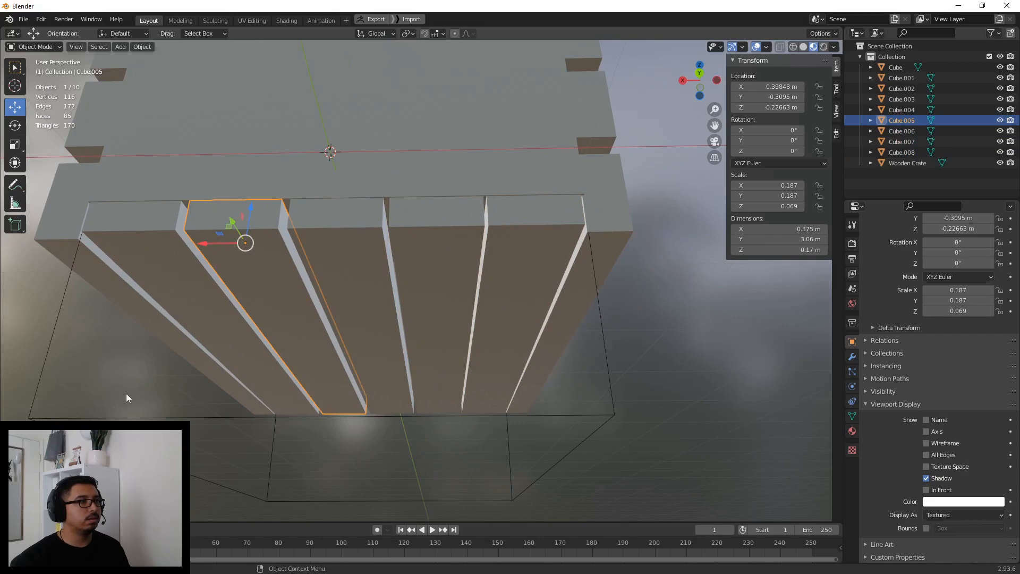
key(alt+a)
- Move the wireframe guide cube out of the crate and delete it
middle_drag(269, 289, 413, 335)
click(418, 352)
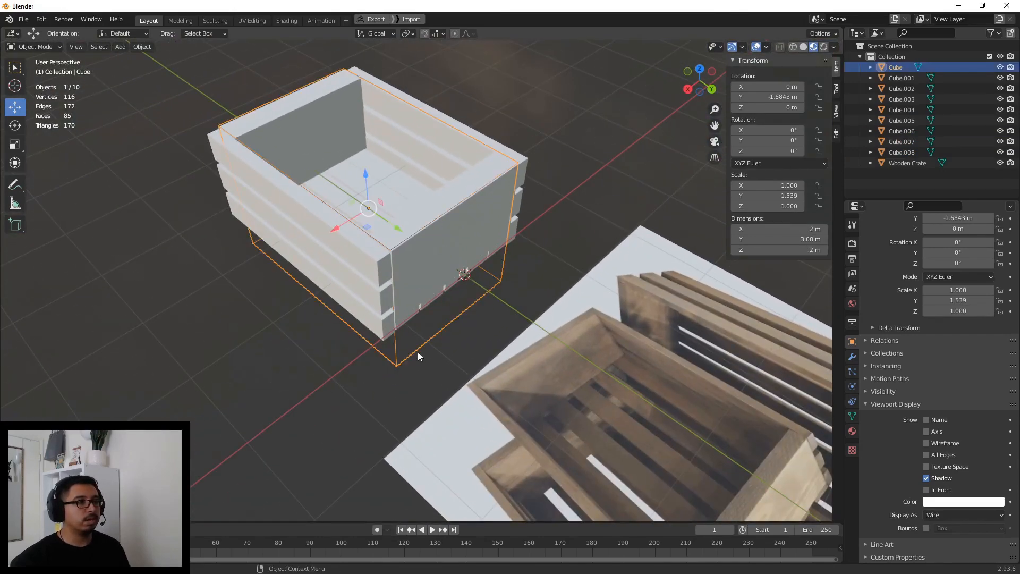
drag(367, 228, 609, 141)
middle_drag(444, 246, 525, 281)
scroll(418, 224, down, 4)
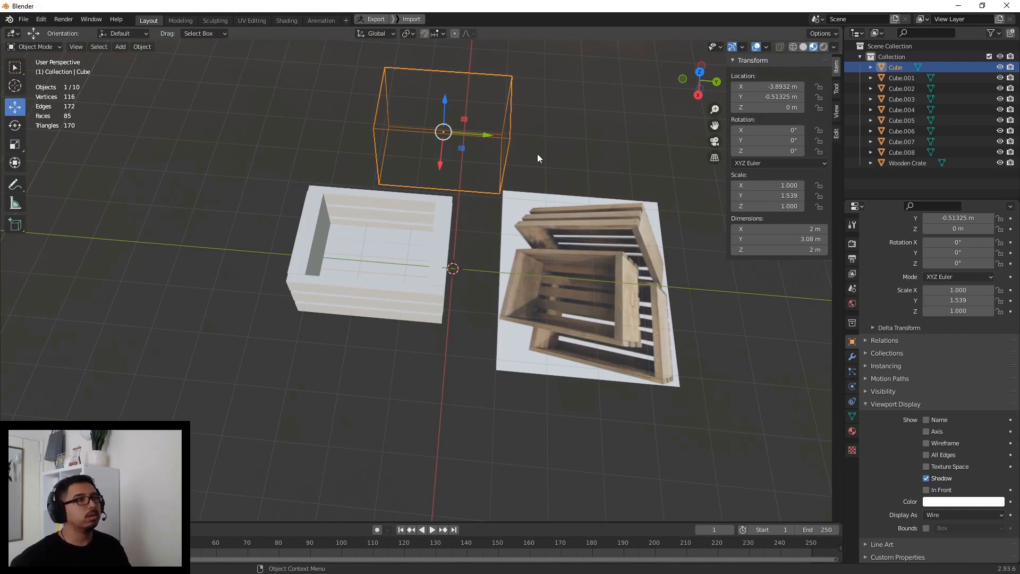
middle_drag(537, 155, 560, 212)
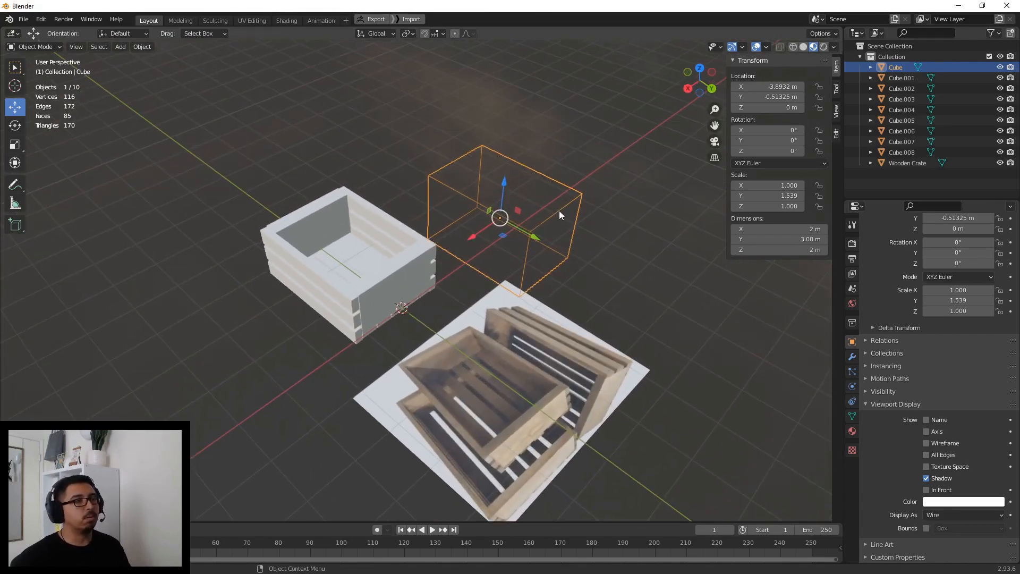
click(146, 49)
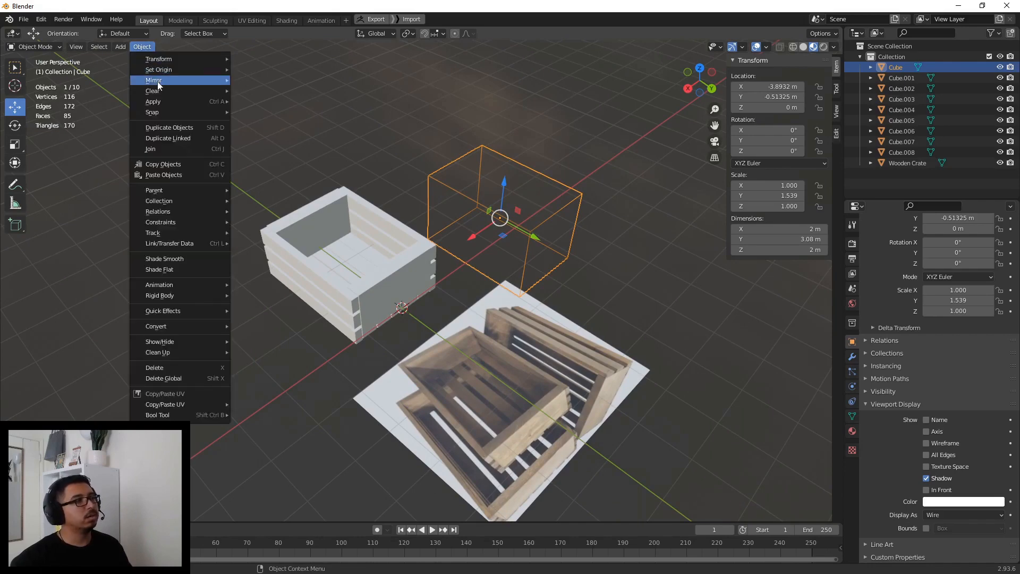
click(206, 369)
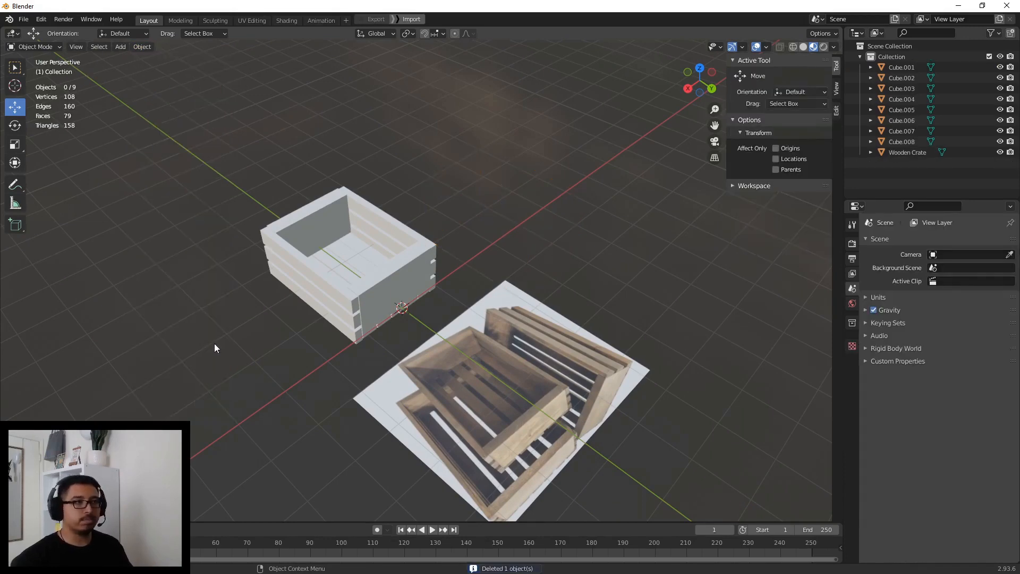
- Select all eight crate pieces, shift them slightly along Y away from the reference image, and deselect them
middle_drag(447, 266, 518, 283)
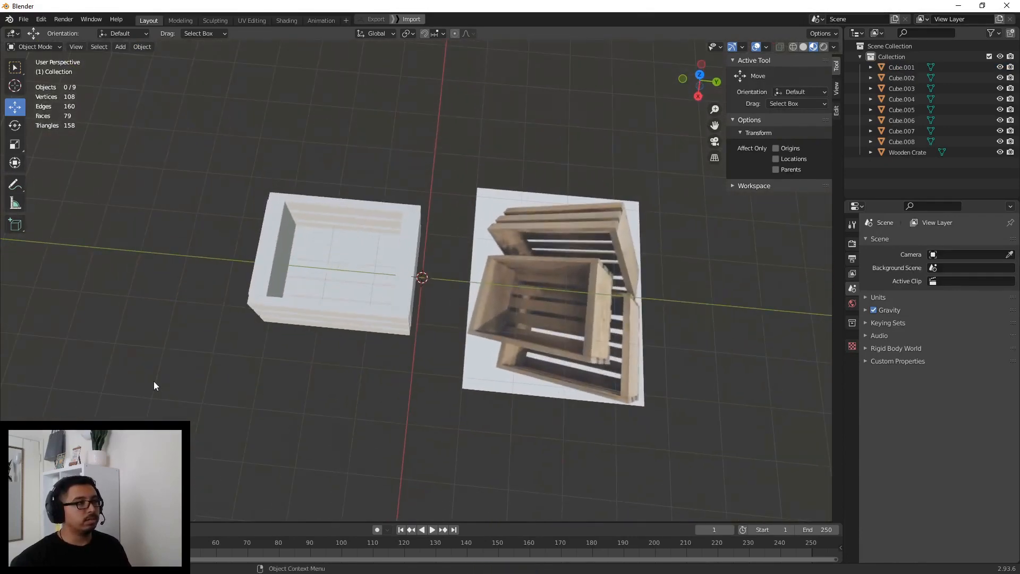
drag(162, 386, 429, 167)
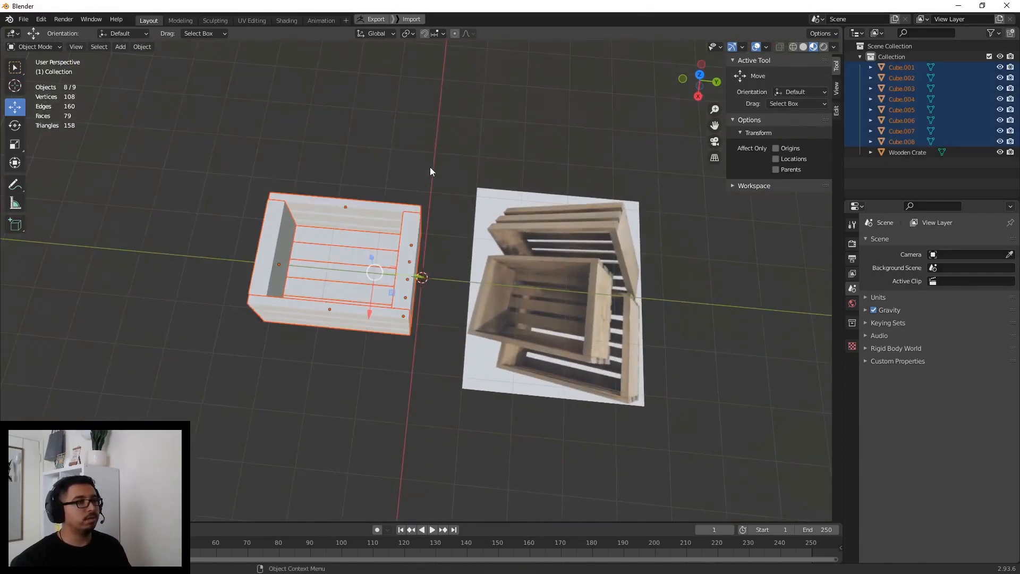
key(g)
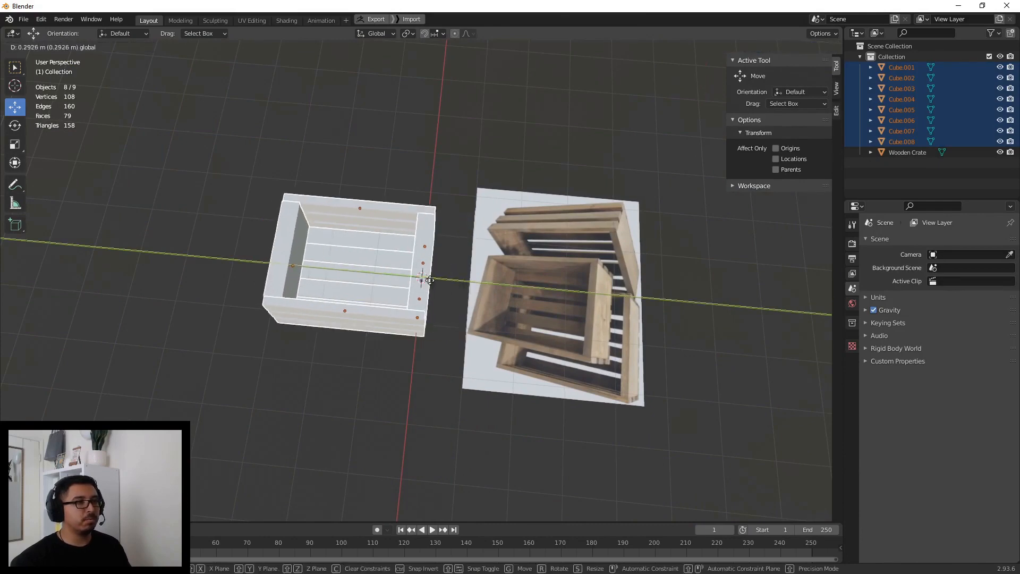
click(456, 266)
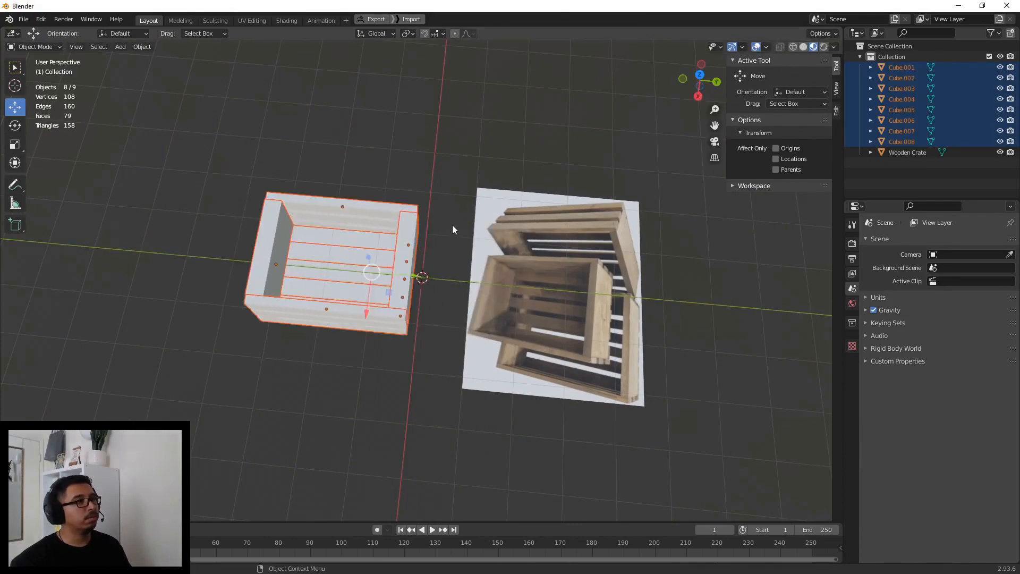
middle_drag(451, 225, 509, 180)
click(492, 158)
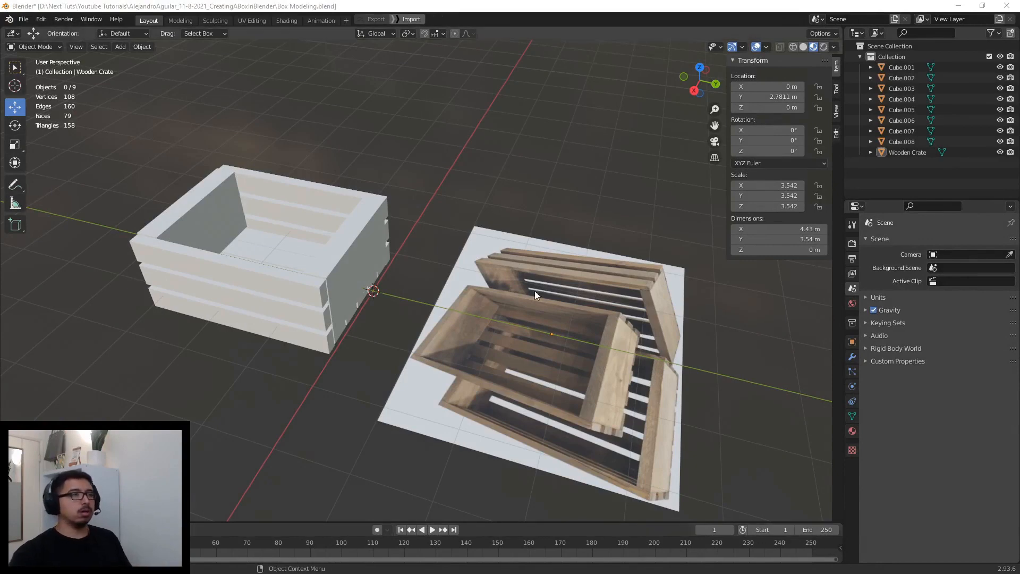
shift+middle_drag(382, 234, 463, 283)
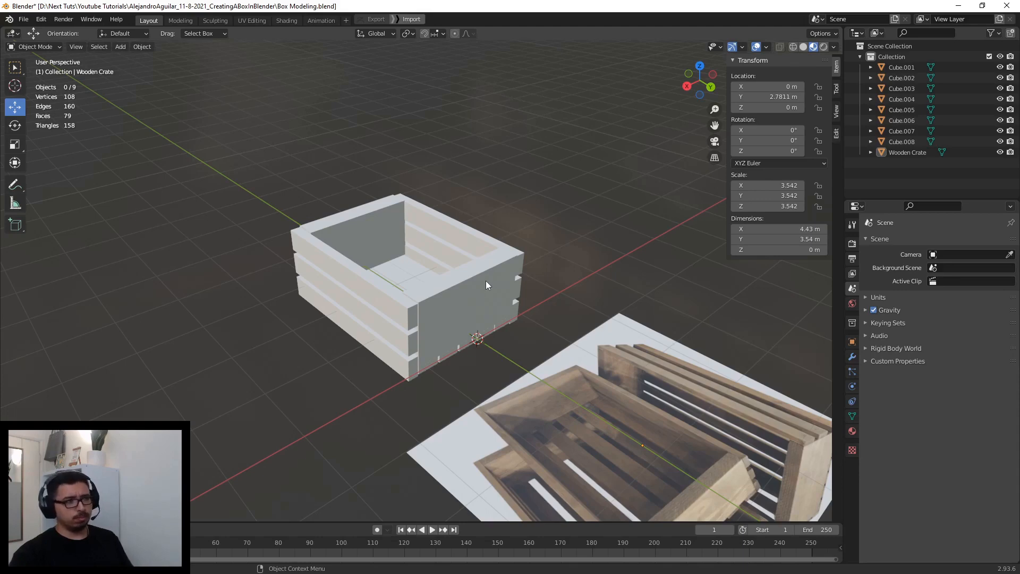
middle_drag(486, 292, 525, 322)
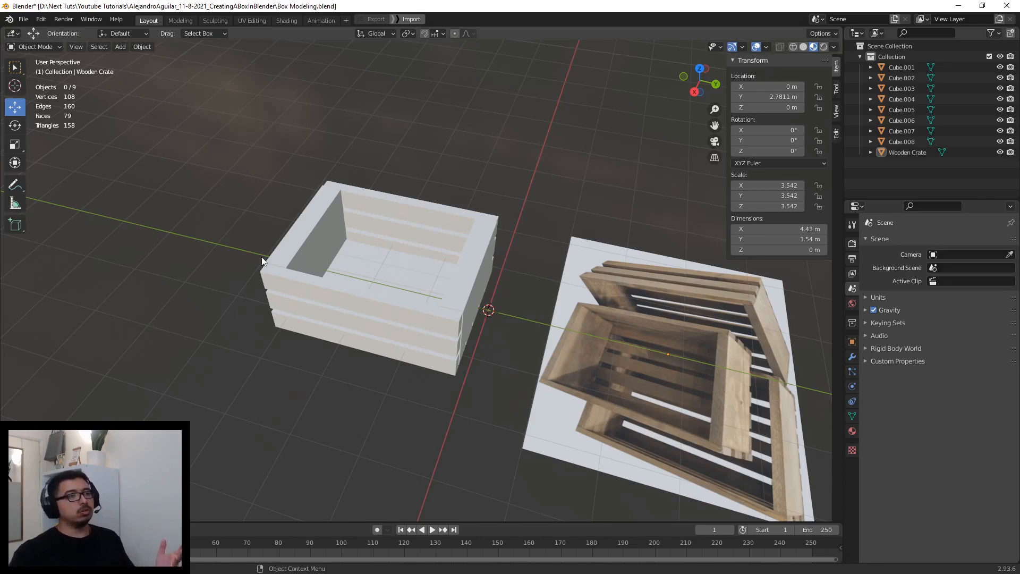
middle_drag(502, 333, 384, 254)
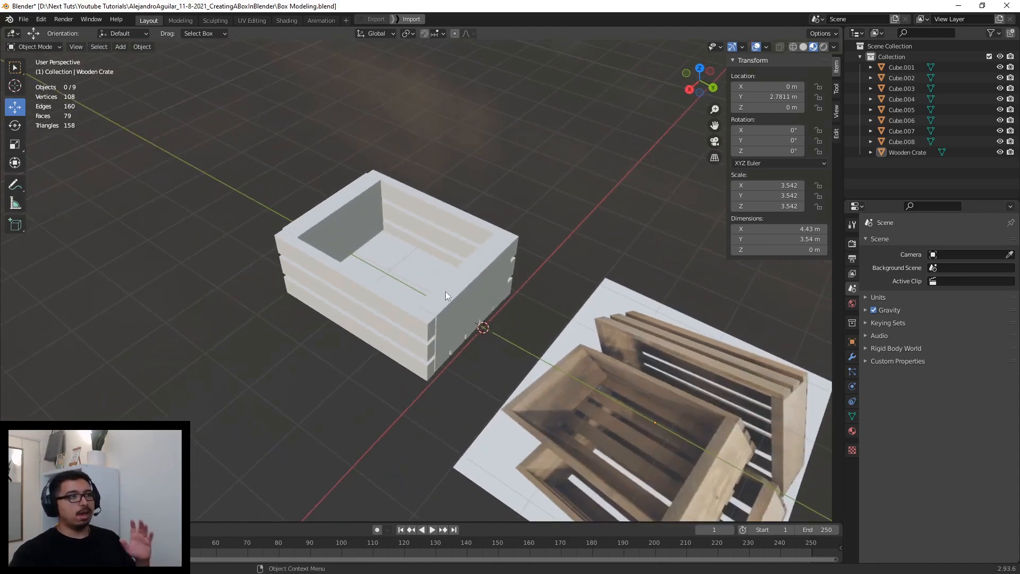
middle_drag(443, 294, 435, 294)
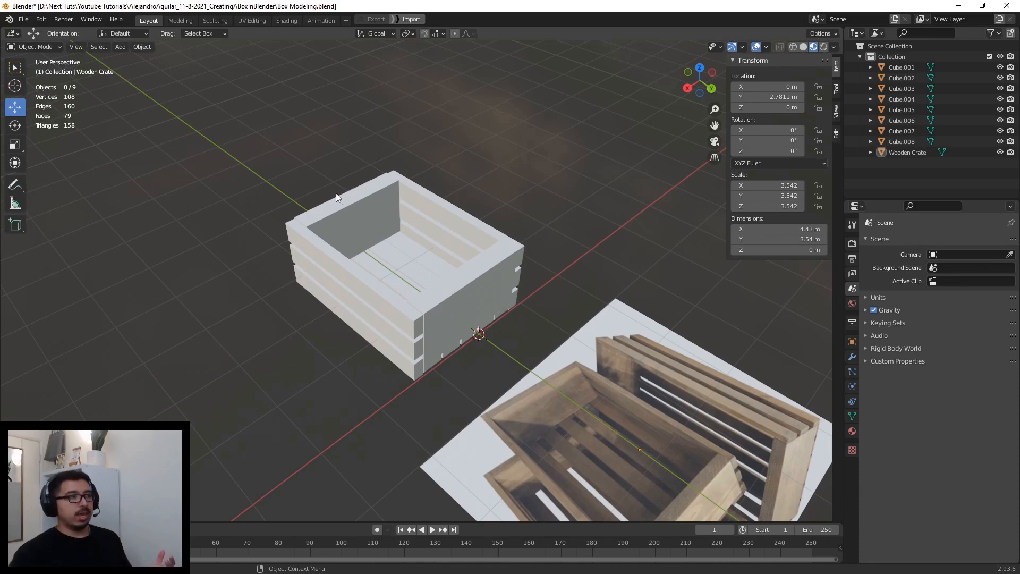
- Try raising the crate's end panels along Z to about 0.355 m, undo the moves, and deselect the panels
click(350, 218)
drag(353, 212, 317, 209)
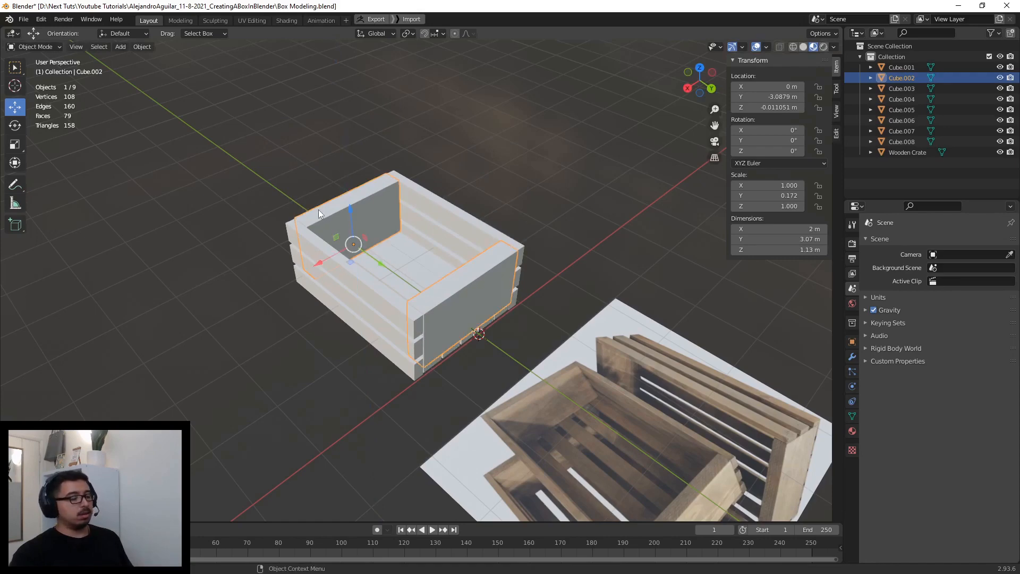
key(ctrl+z)
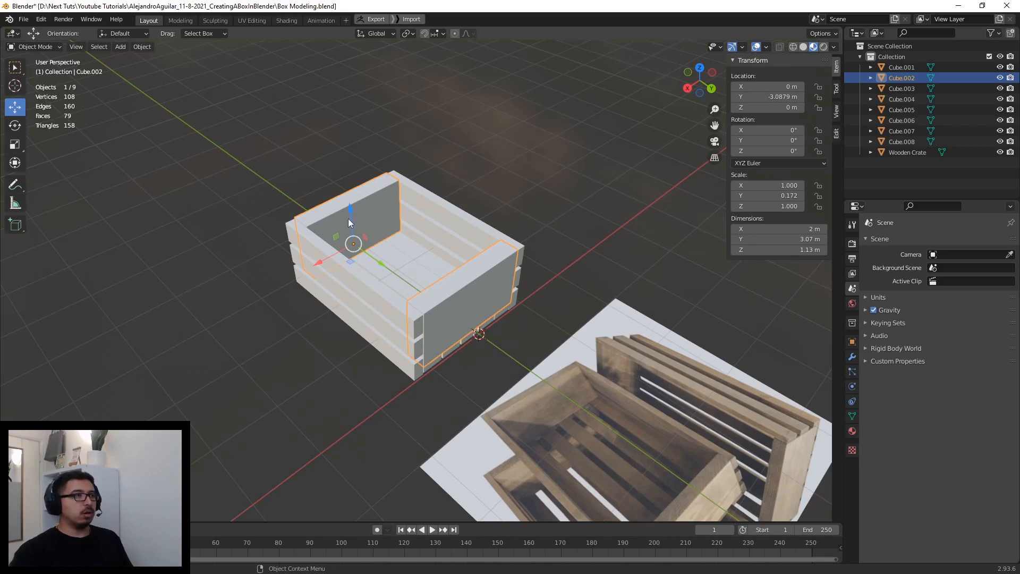
drag(348, 219, 345, 192)
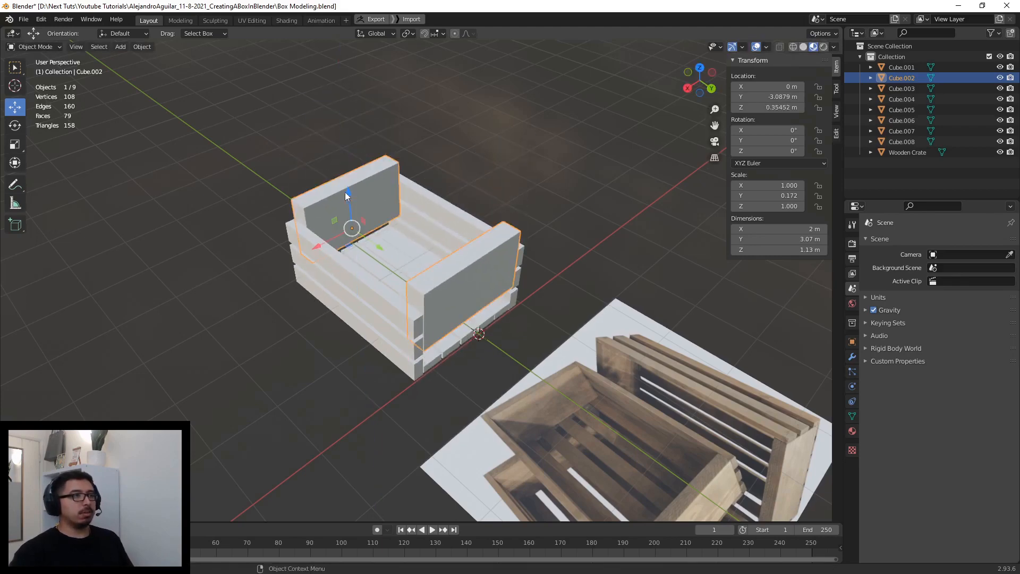
key(ctrl+z)
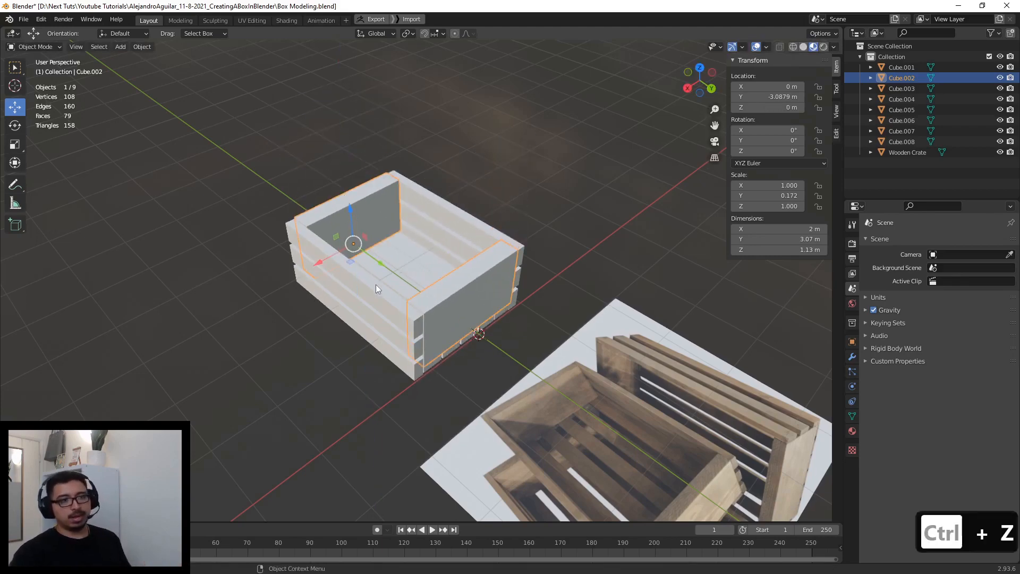
click(572, 311)
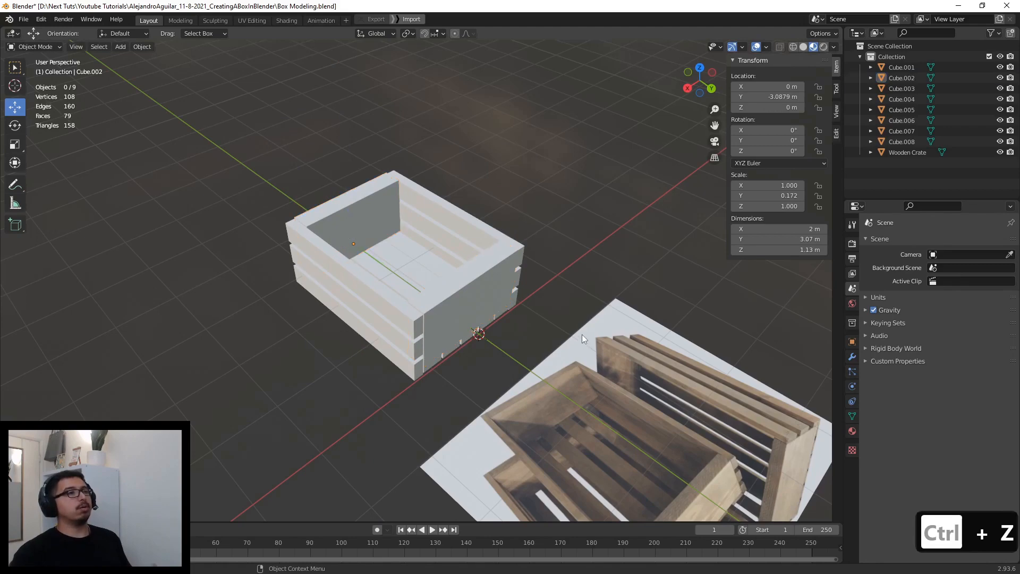
- Select the wooden crate reference image and hide it in the viewport
click(577, 349)
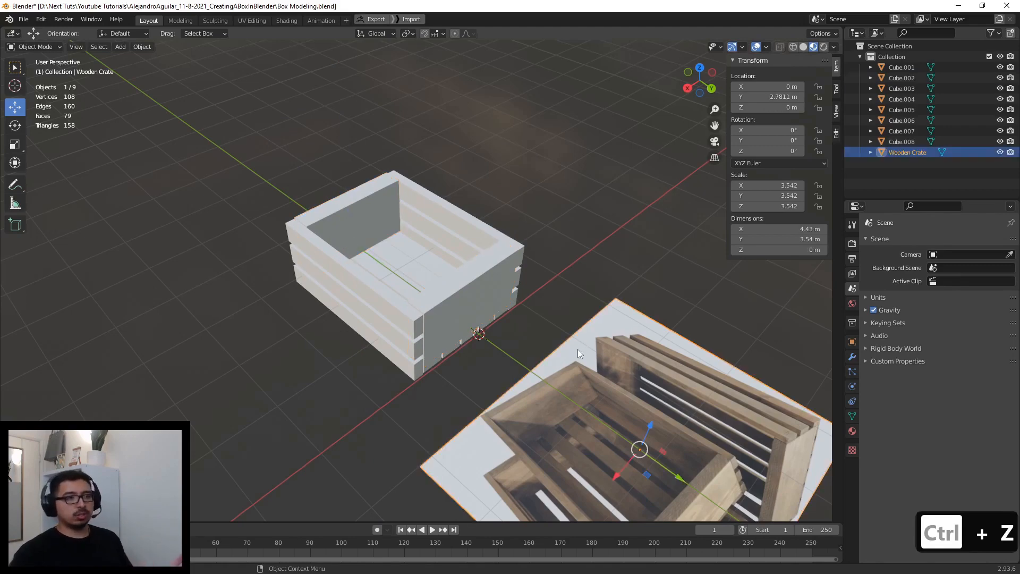
middle_drag(623, 399, 665, 377)
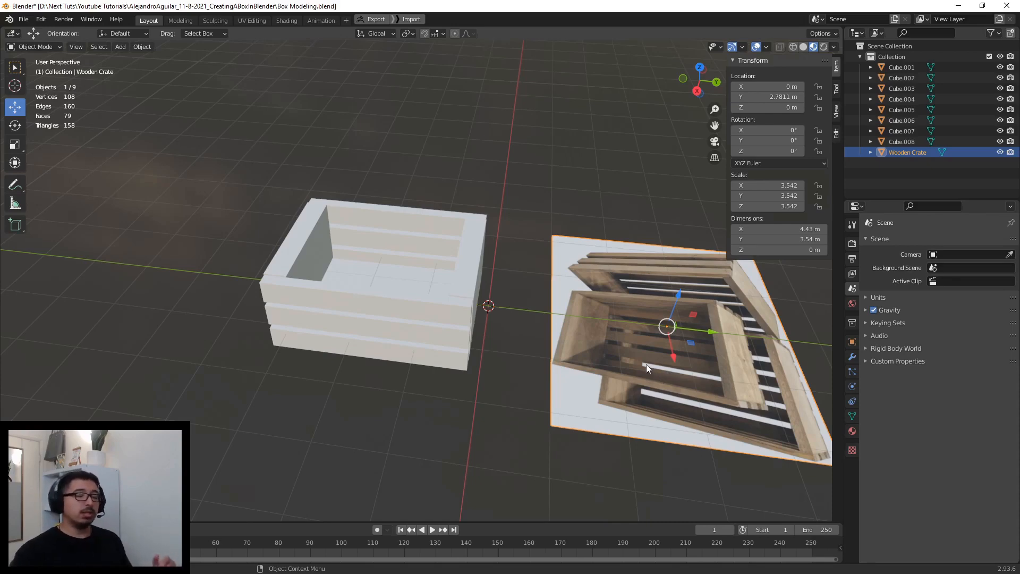
click(144, 48)
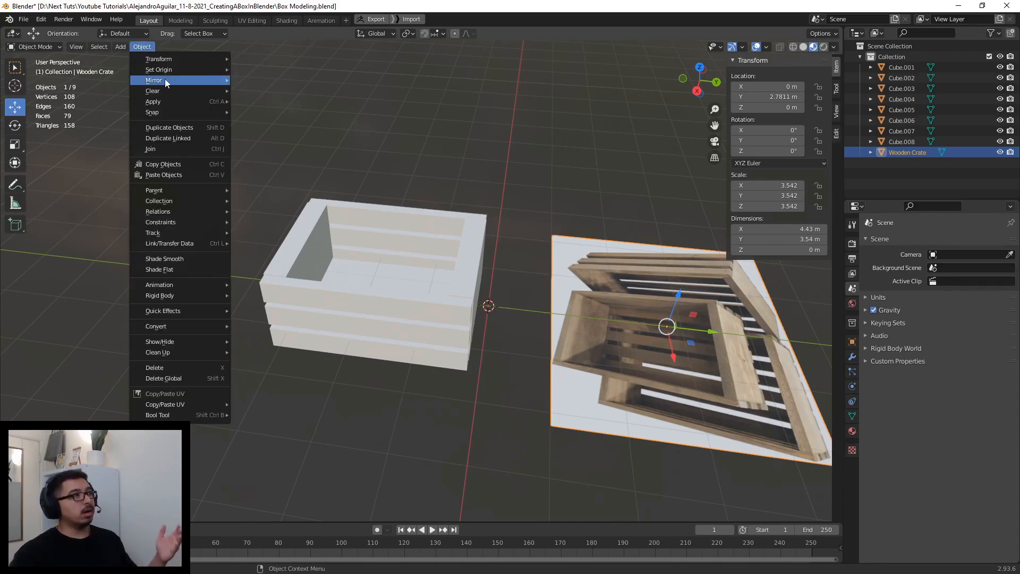
mouse_move(165, 80)
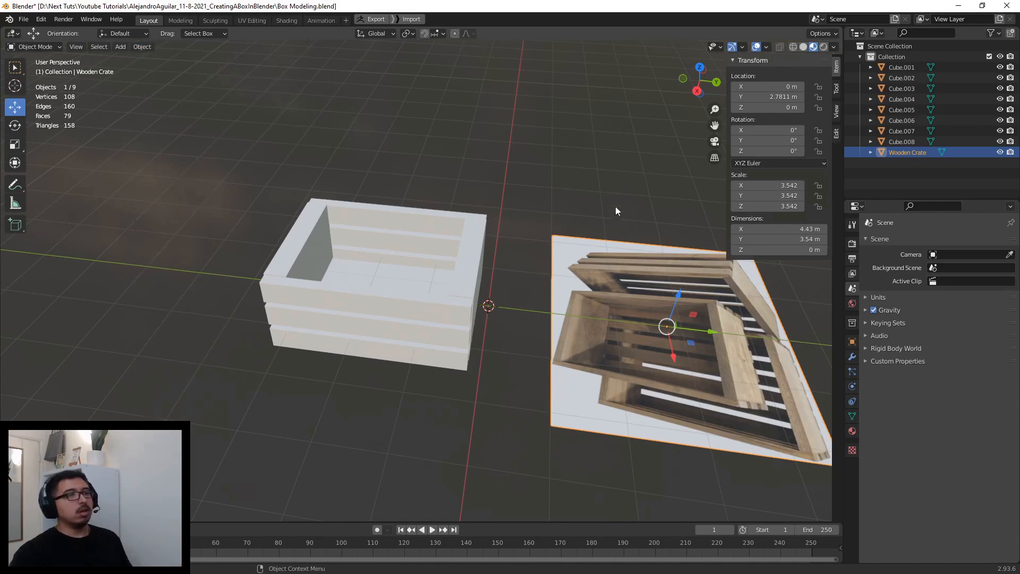
middle_drag(649, 305, 521, 323)
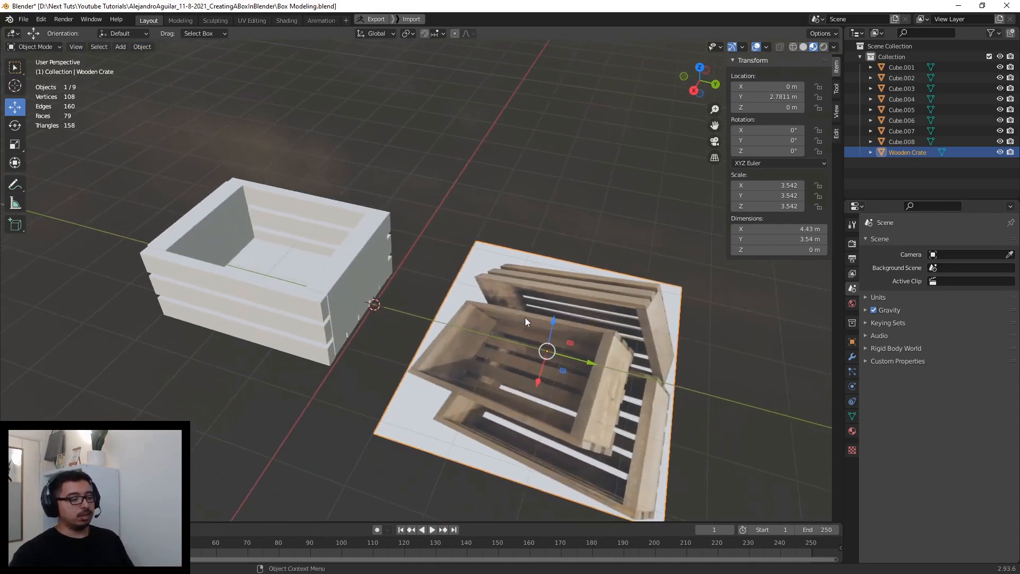
key(h)
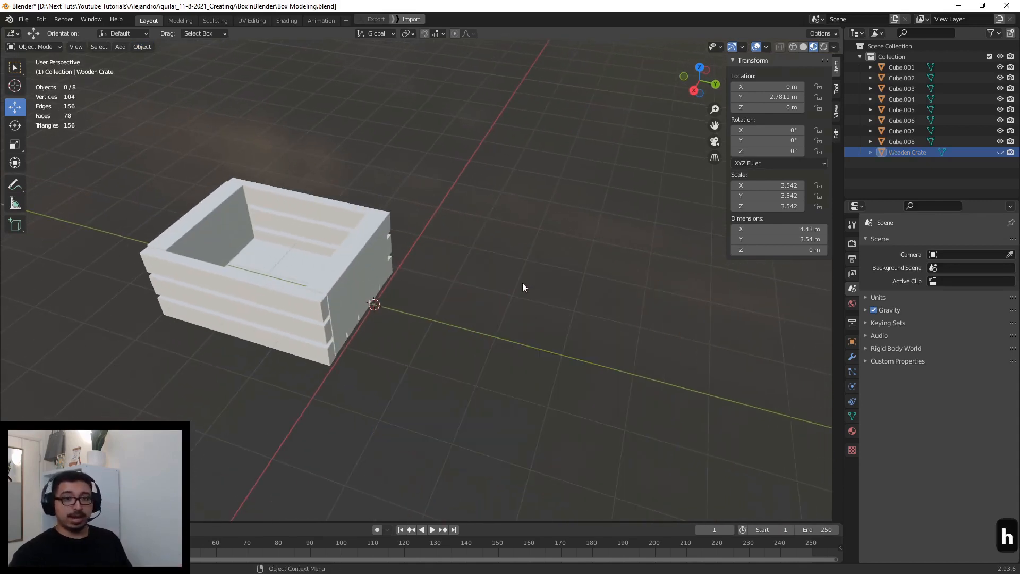
- Undo hiding the wooden crate reference image, then look over the crate pieces and hide the reference in the viewport again
key(ctrl+z)
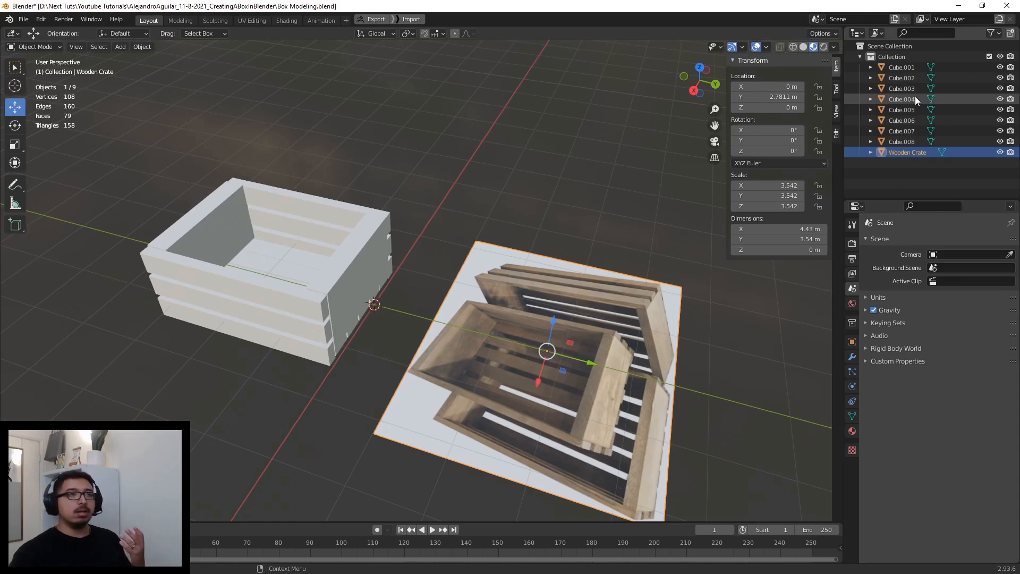
click(914, 69)
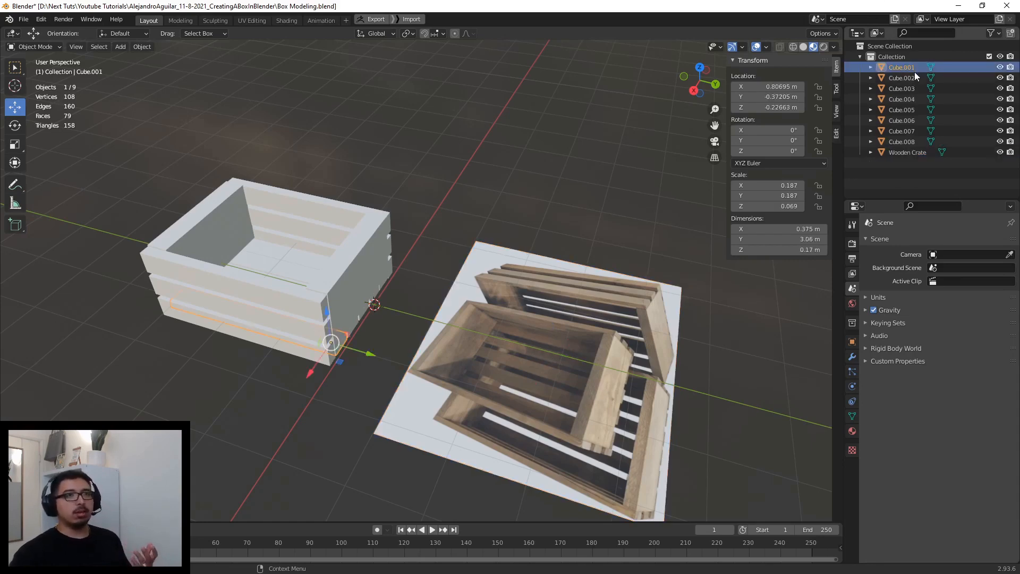
click(911, 141)
click(907, 173)
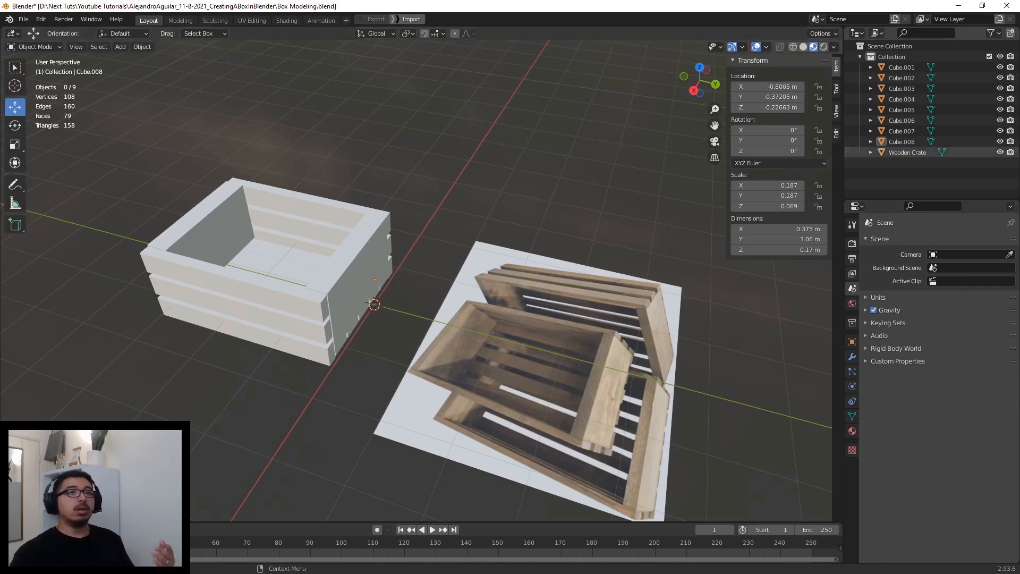
click(563, 311)
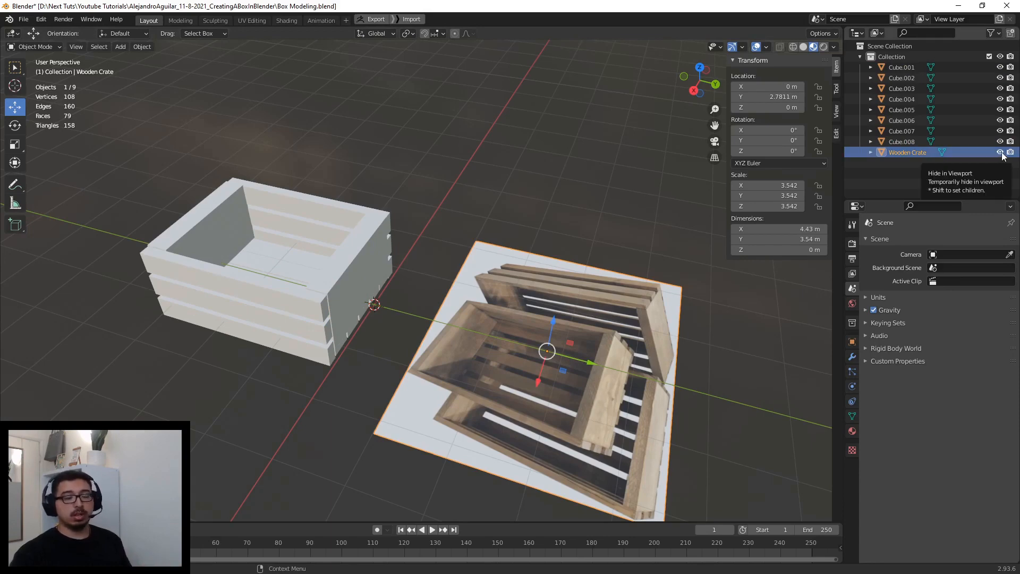
click(1000, 153)
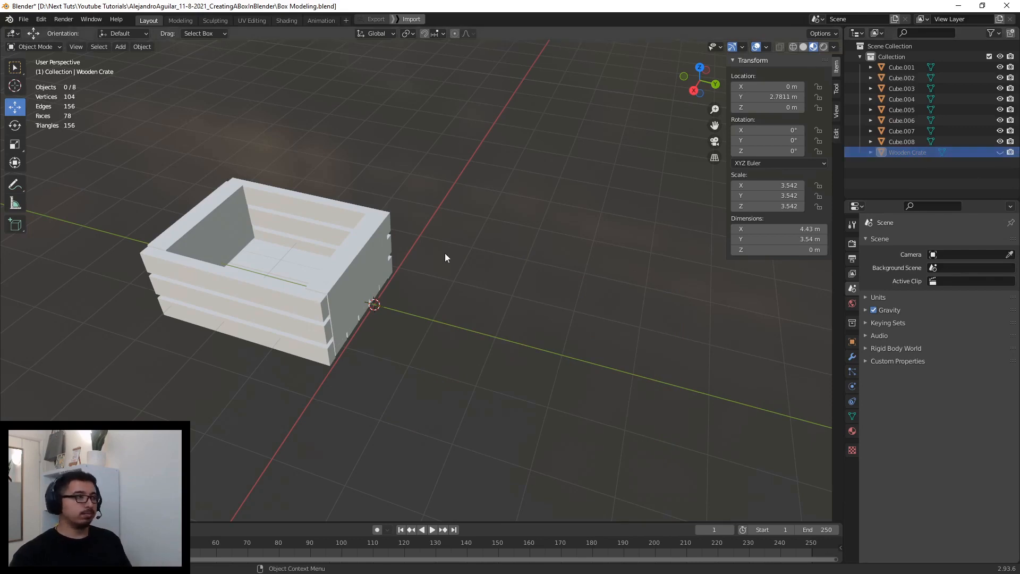
- Open the crate's end panels for mesh editing in edge select mode
shift+middle_drag(355, 279, 407, 282)
click(462, 287)
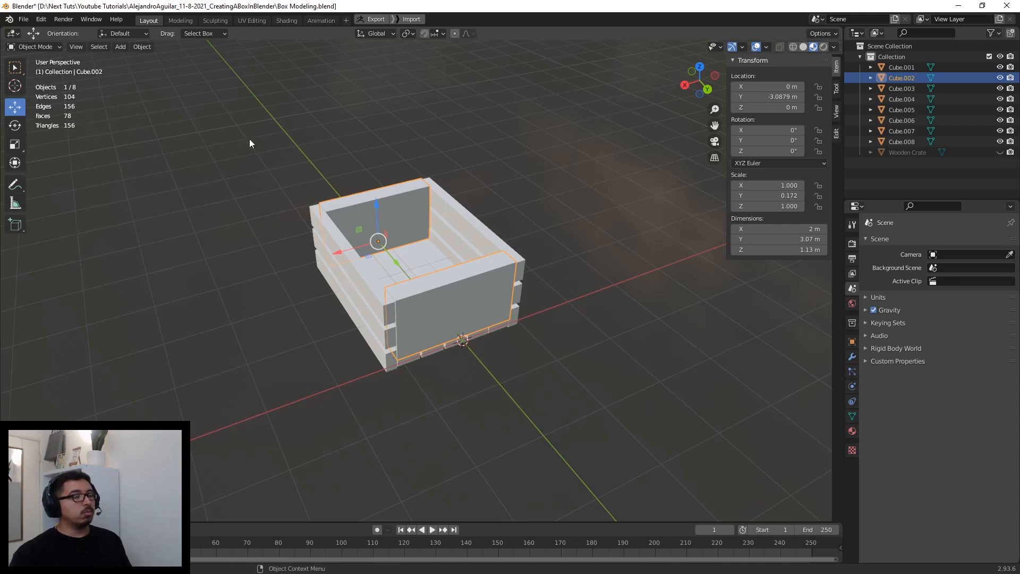
click(28, 46)
click(33, 70)
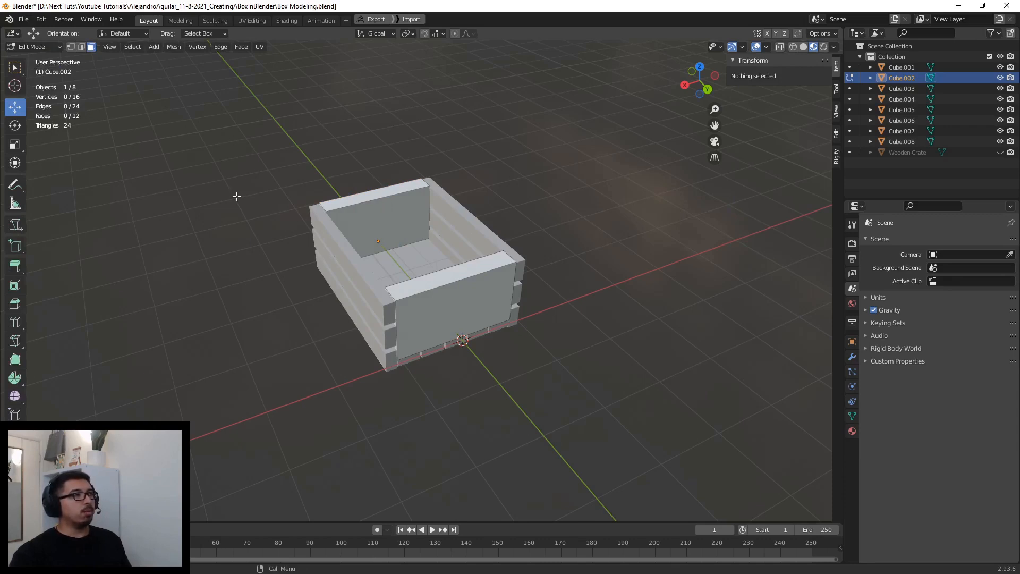
click(81, 48)
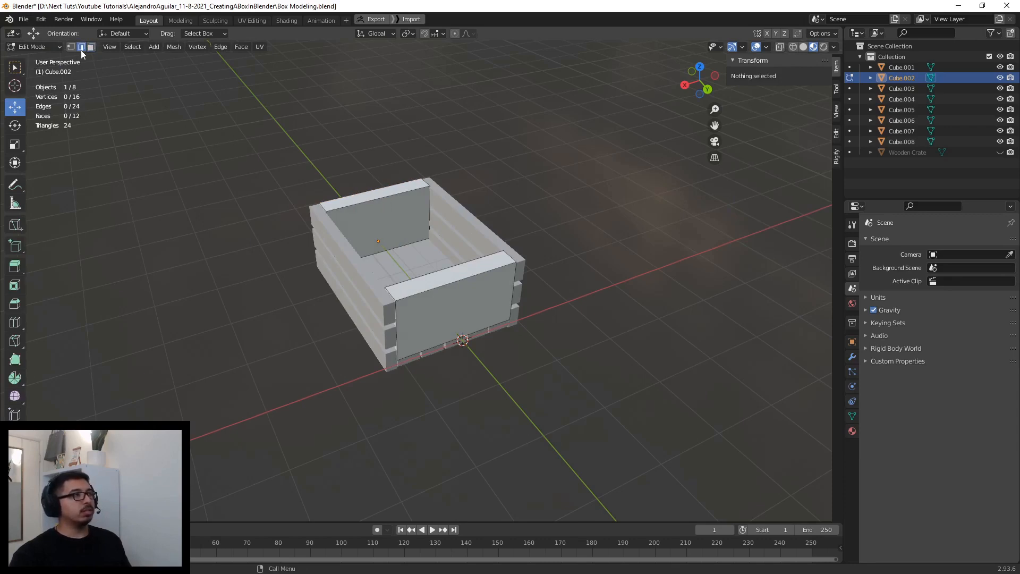
- Select the four edges bounding one narrow side face of an end panel
click(323, 207)
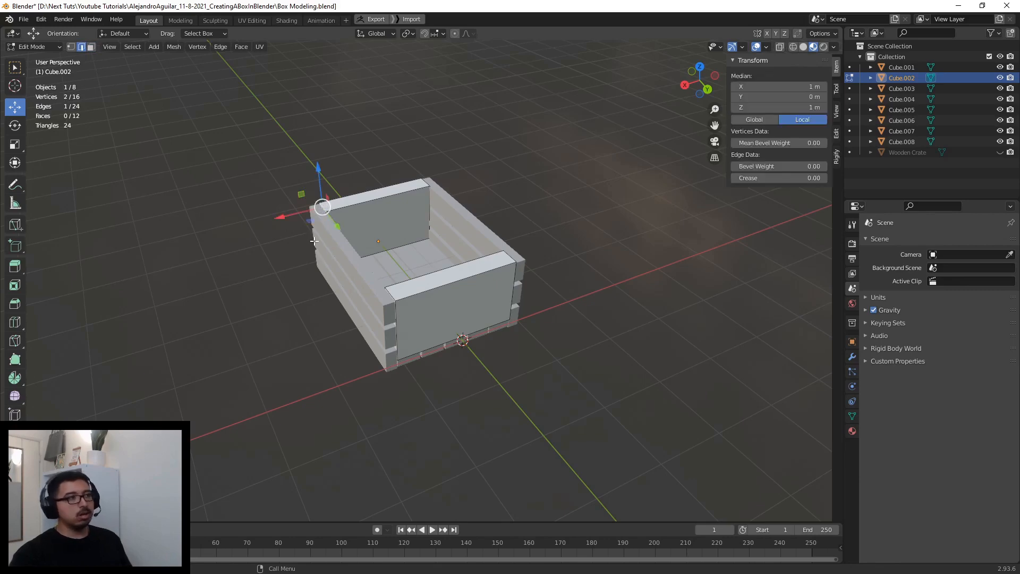
middle_drag(324, 250, 466, 273)
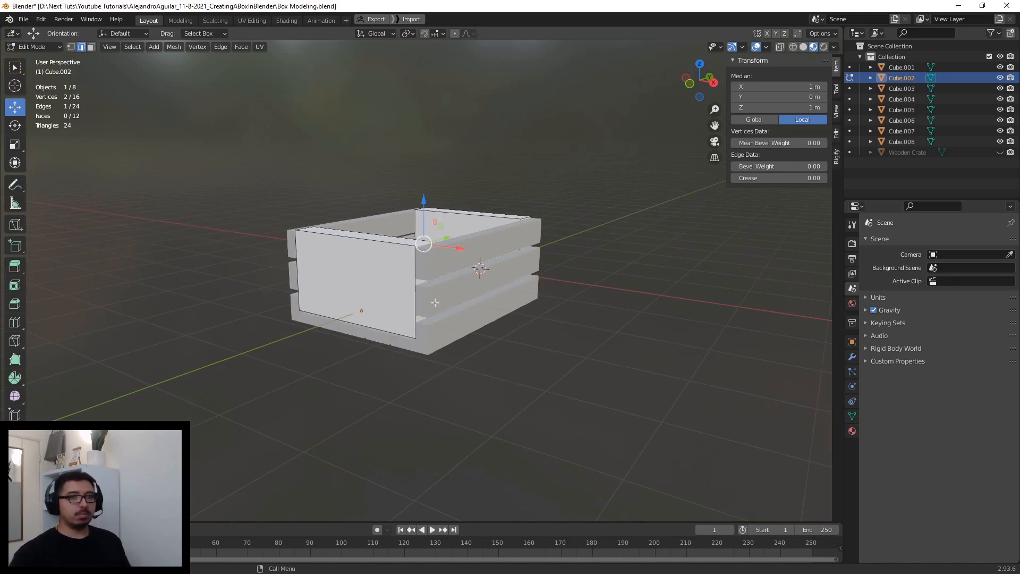
middle_drag(378, 297, 401, 286)
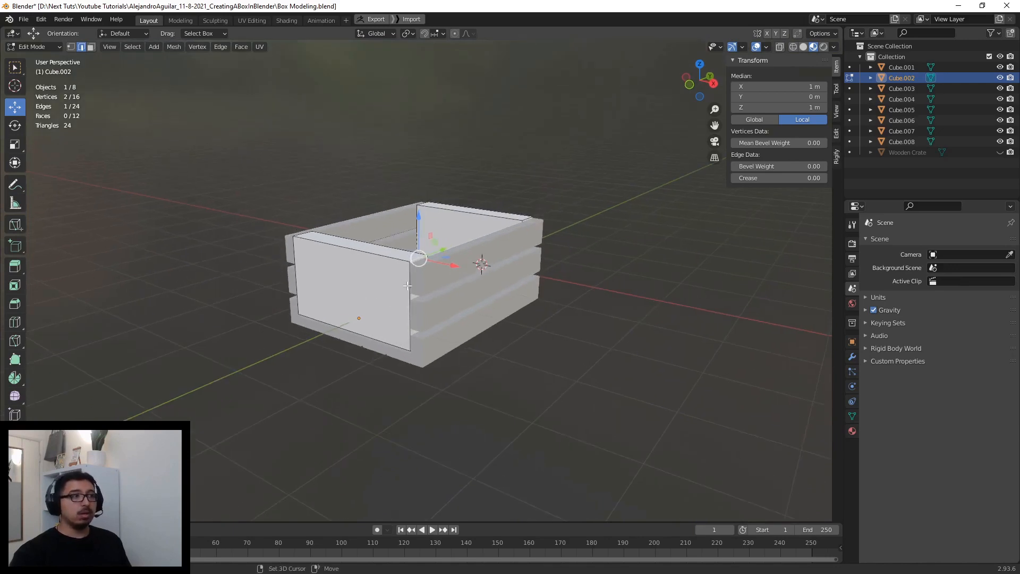
shift+click(408, 291)
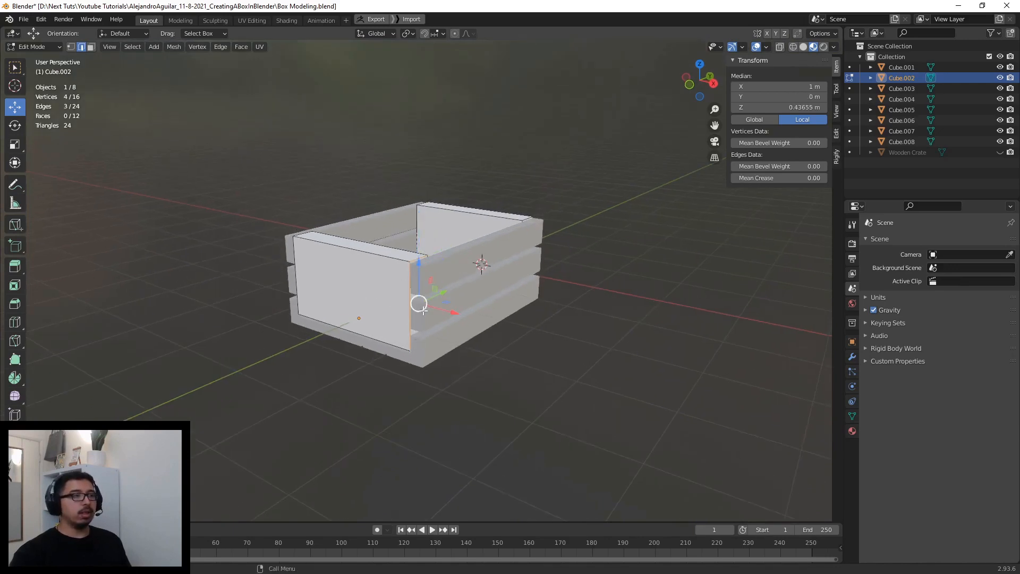
middle_drag(423, 310, 394, 292)
shift+click(394, 291)
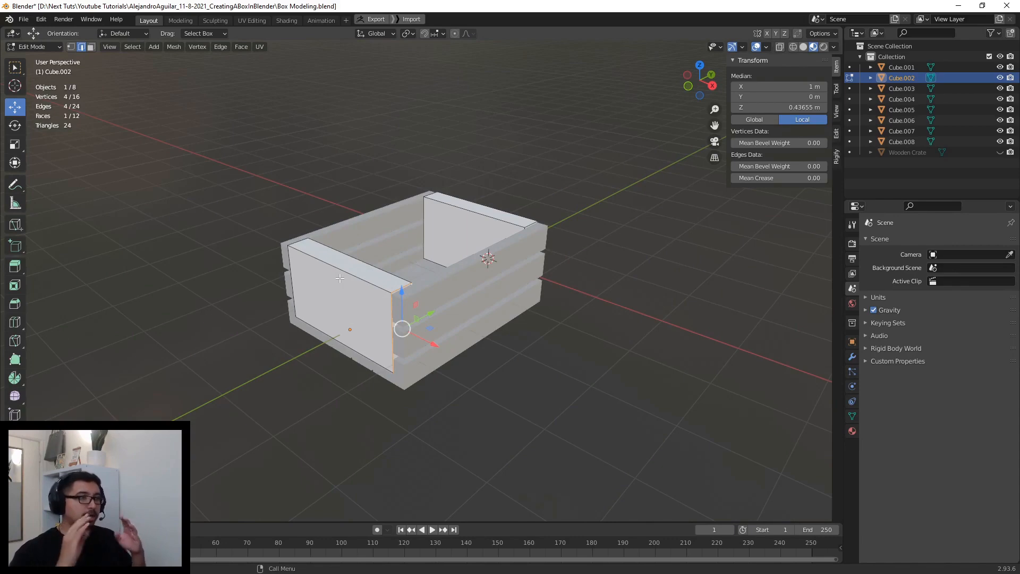
- Add the four edges of the same end panel's opposite narrow side face to the selection
middle_drag(265, 262, 508, 264)
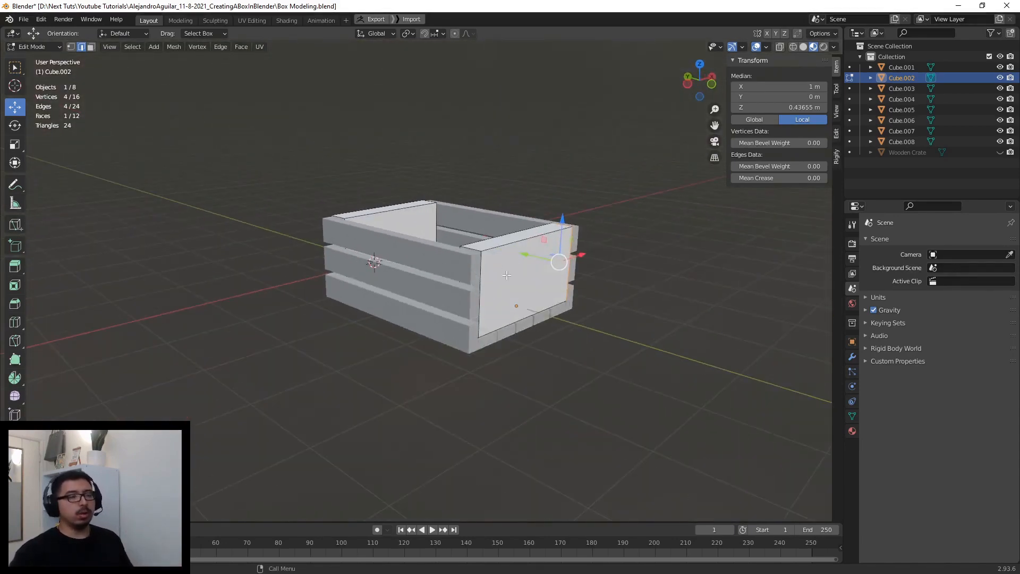
shift+click(481, 273)
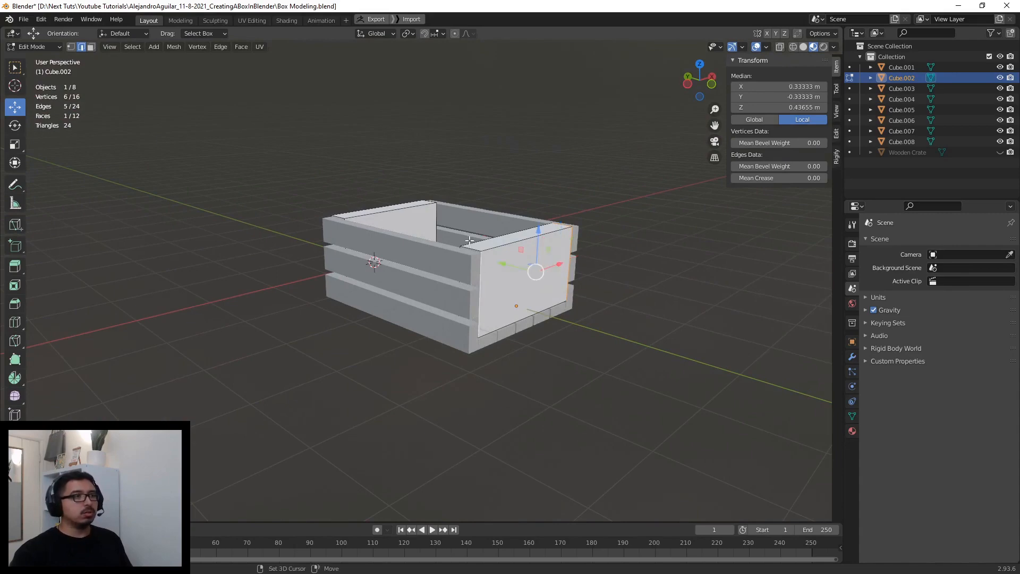
shift+click(468, 247)
shift+click(460, 278)
shift+click(468, 330)
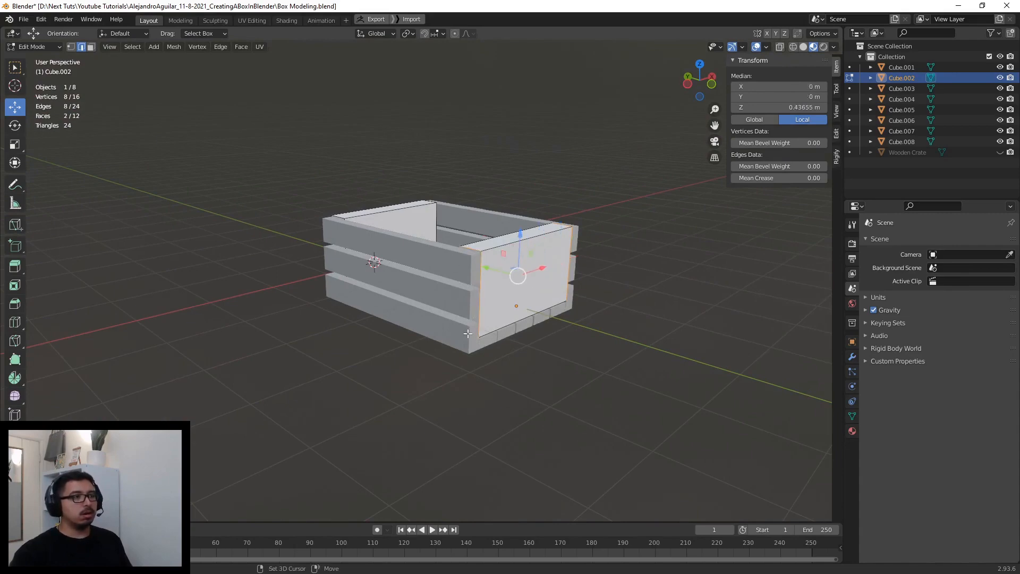
middle_drag(468, 330, 419, 260)
scroll(462, 229, up, 4)
shift+middle_drag(489, 209, 412, 415)
shift+middle_drag(411, 416, 491, 263)
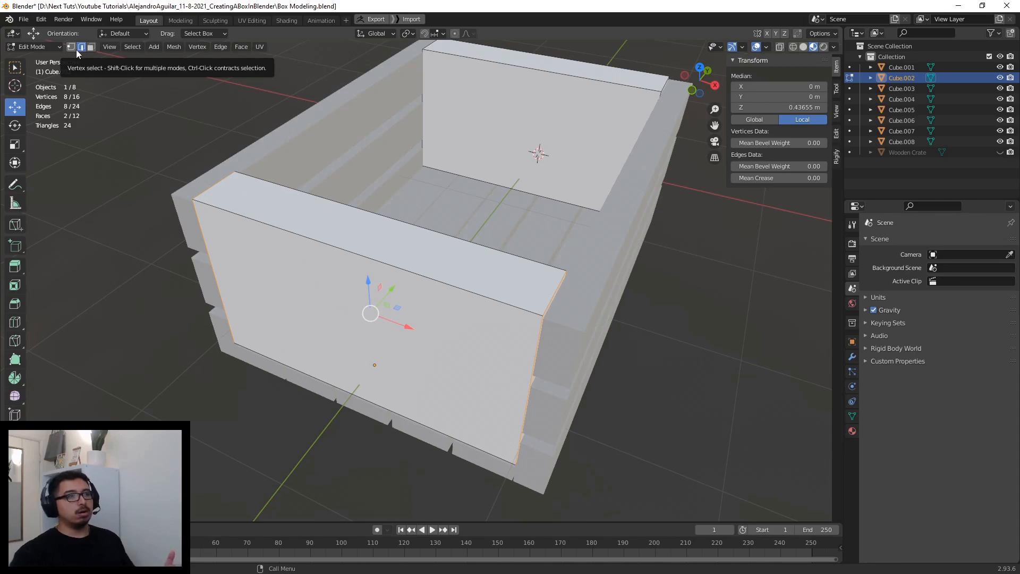
click(34, 46)
click(34, 58)
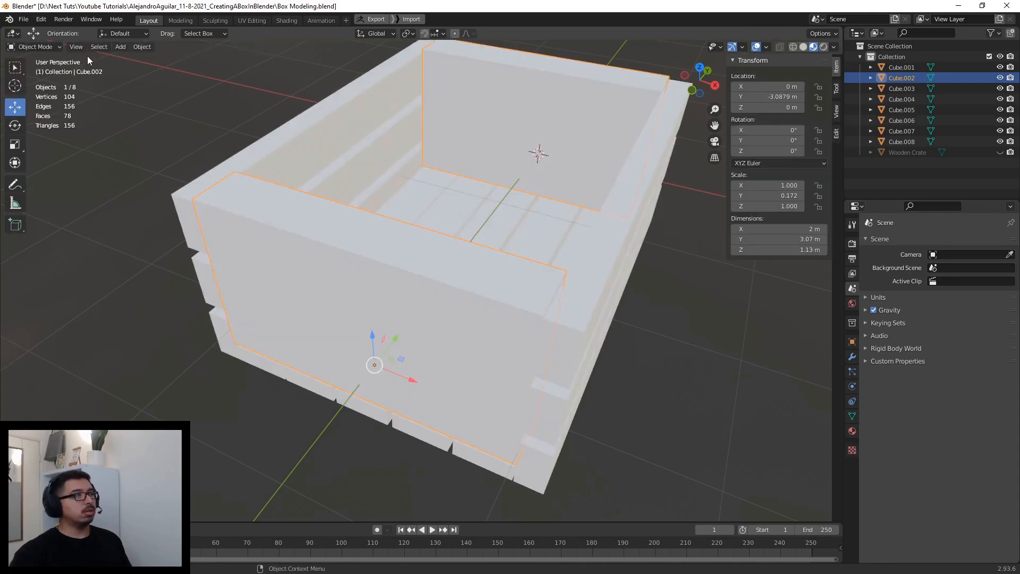
click(141, 48)
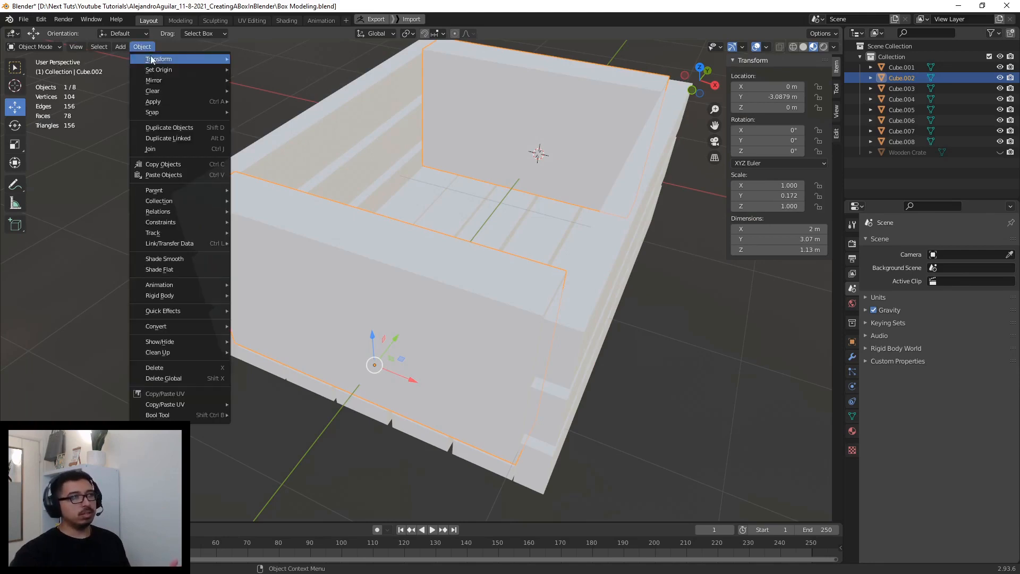
mouse_move(149, 59)
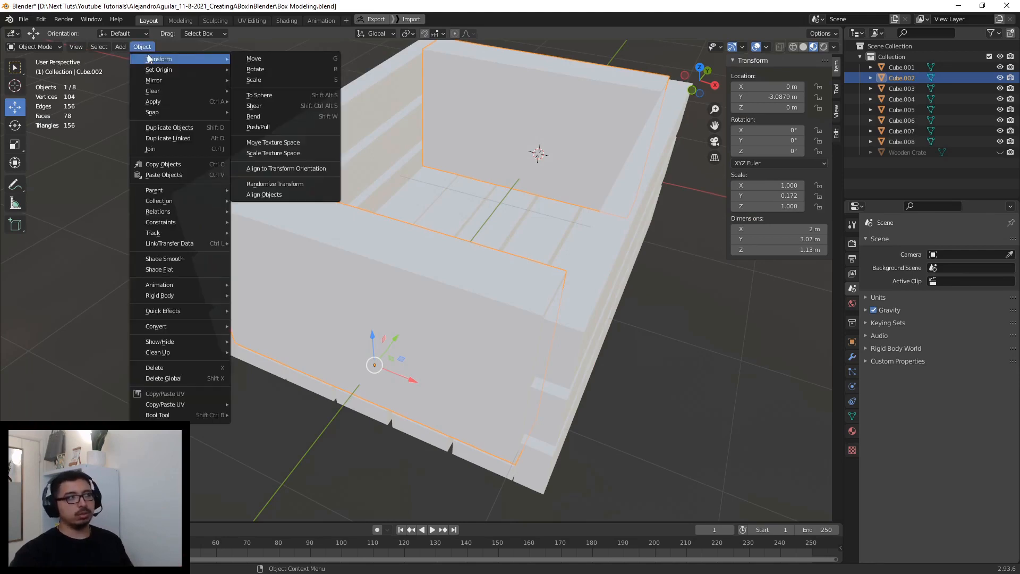
click(31, 47)
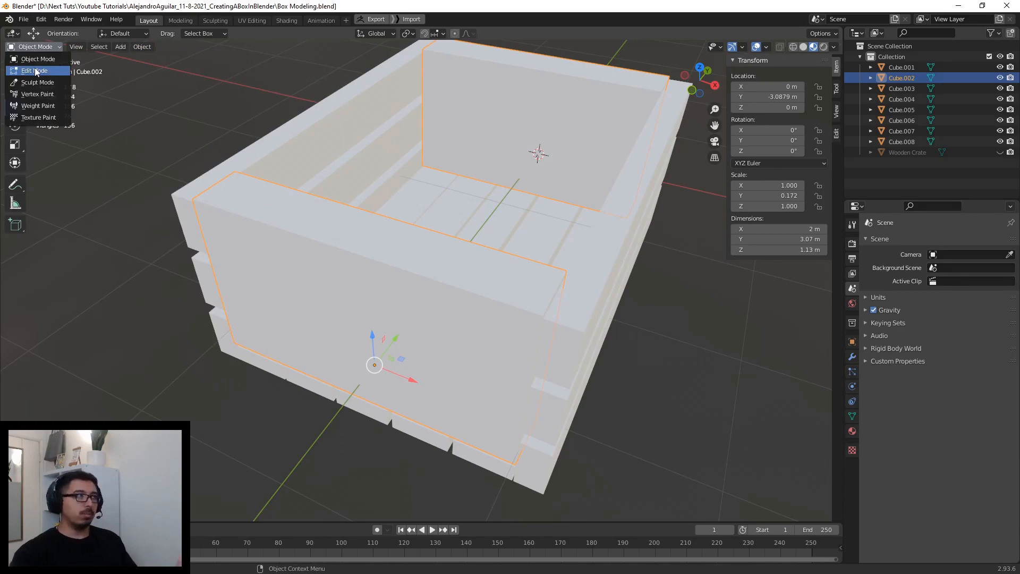
click(35, 70)
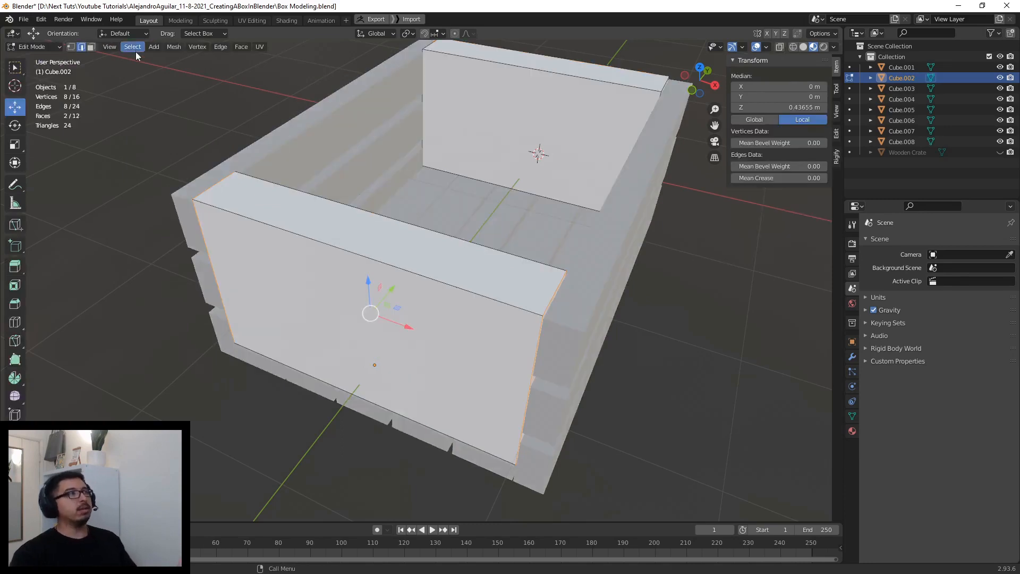
- Mark the eight selected side edges of the end panel as seams
click(170, 47)
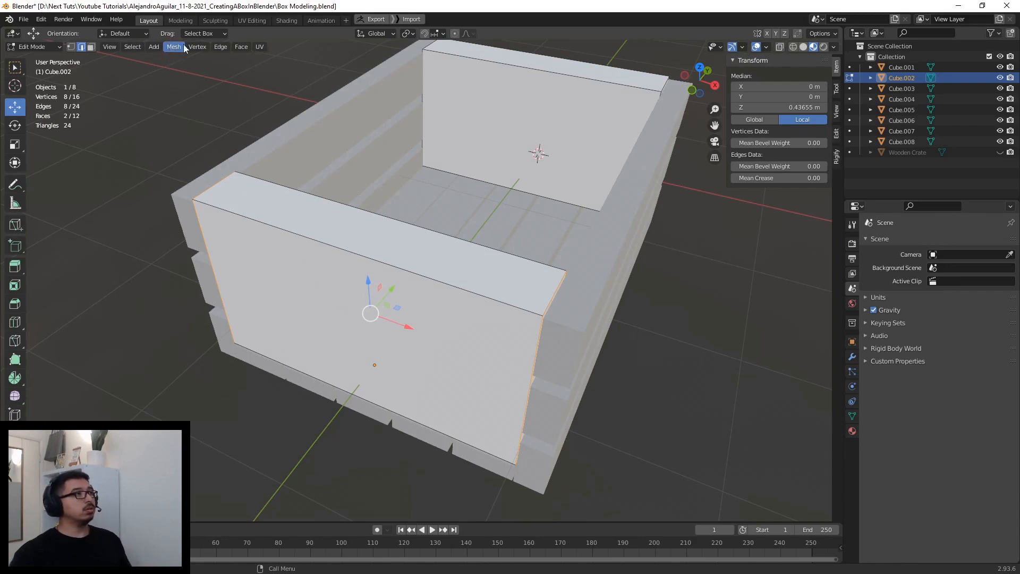
click(216, 47)
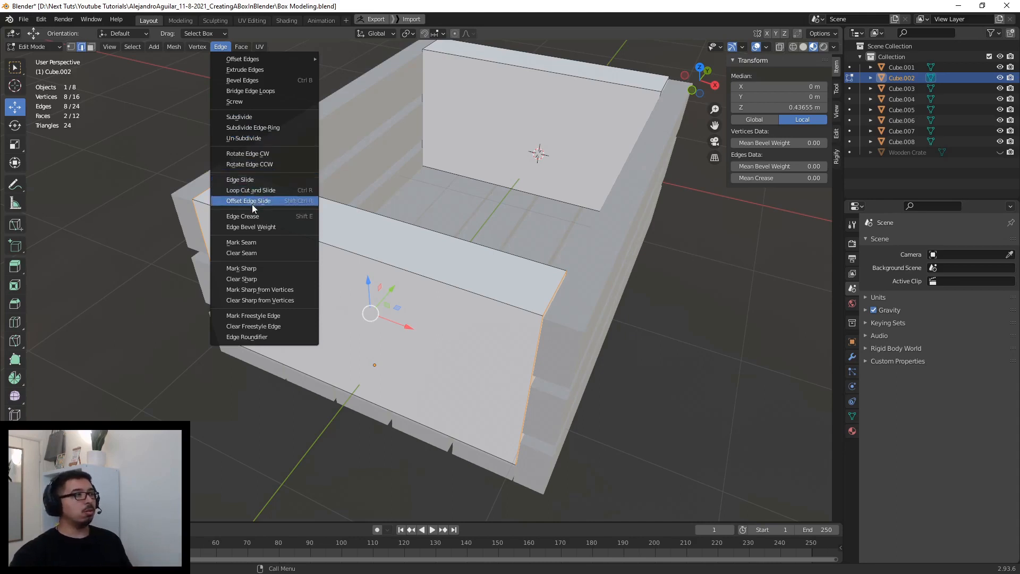
click(246, 243)
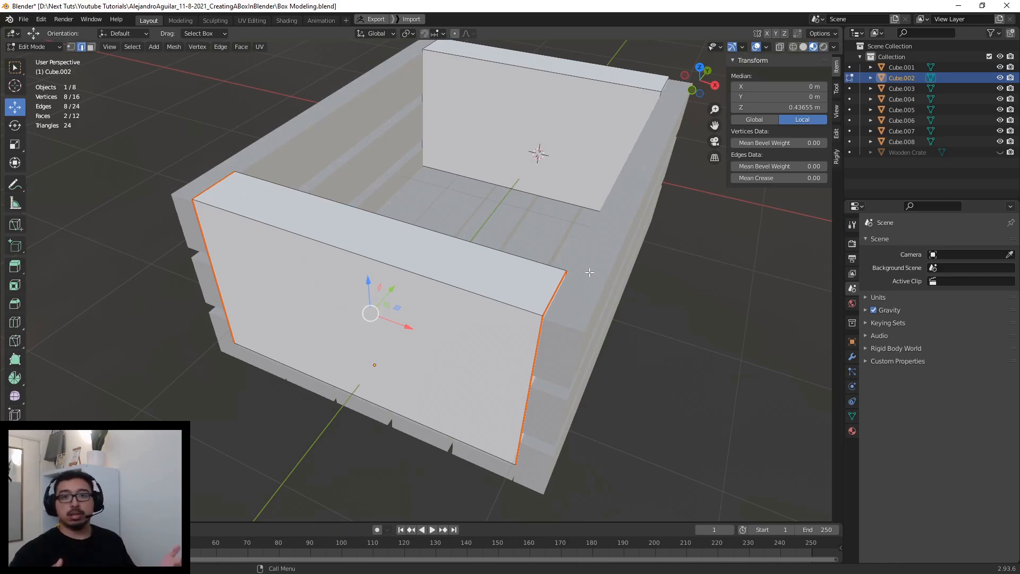
- Select the end panel's lower inner edge, where it meets the crate floor, and mark it as a seam
middle_drag(533, 250, 336, 322)
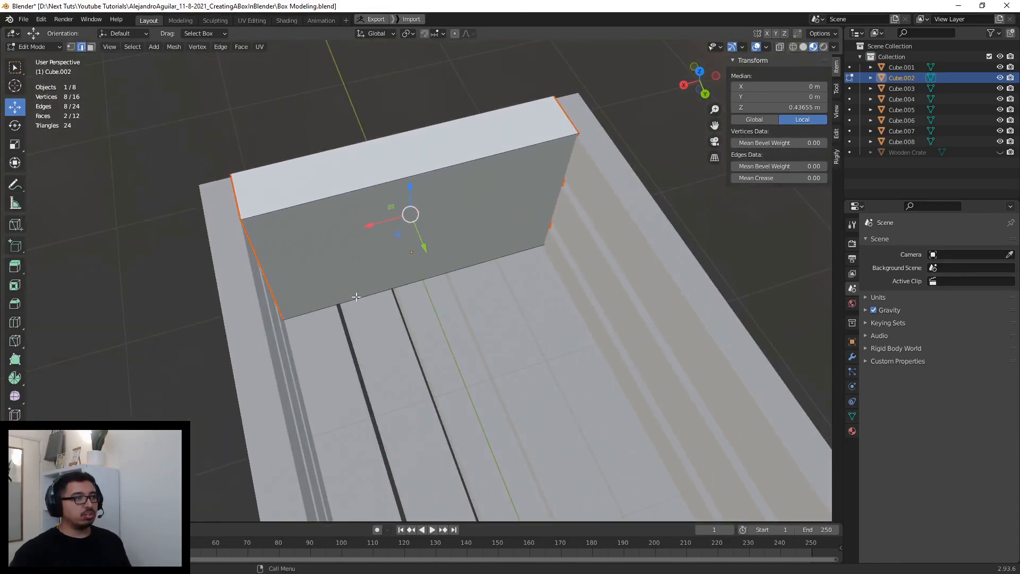
click(387, 299)
middle_drag(392, 293, 420, 251)
click(224, 47)
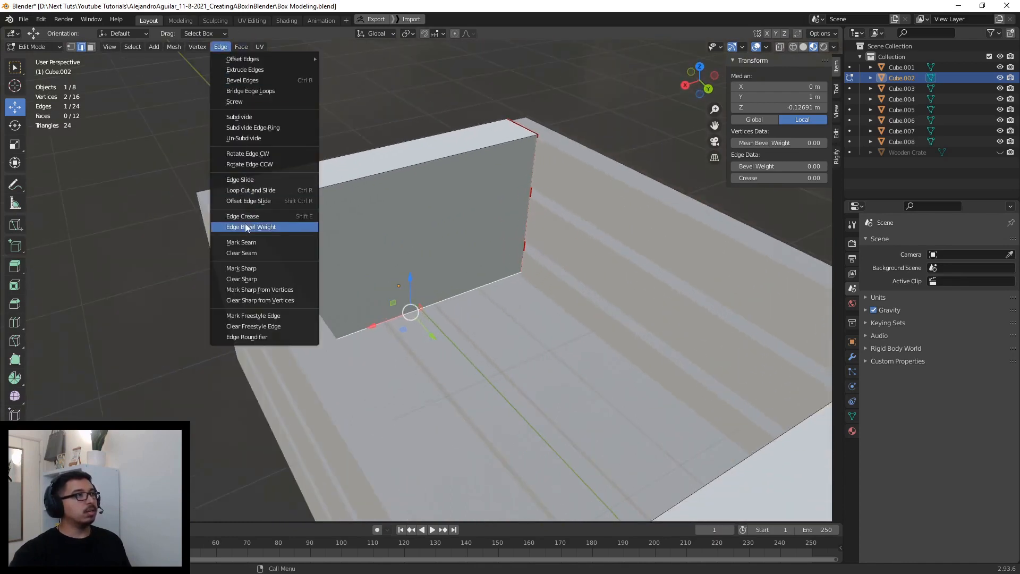
click(241, 242)
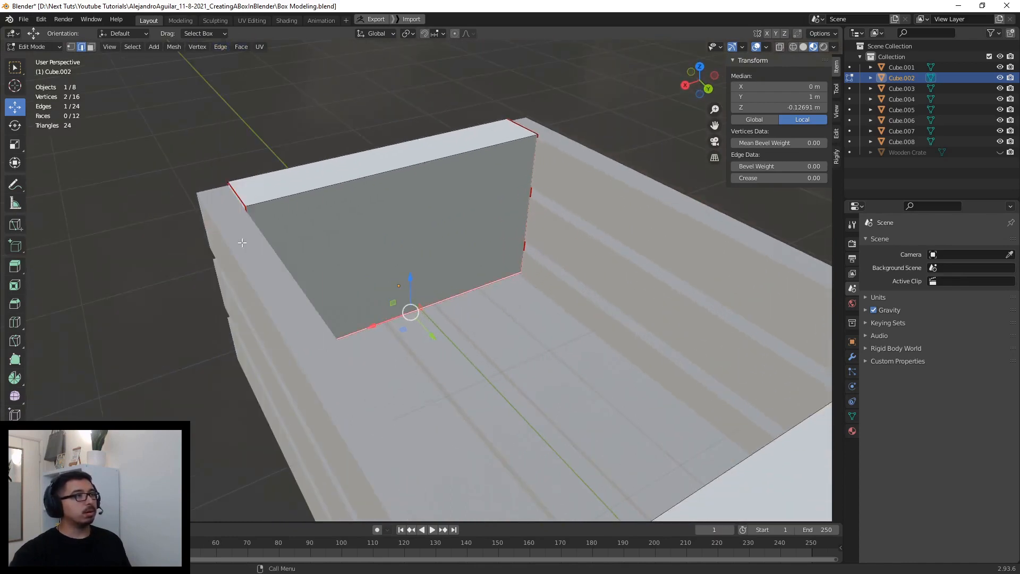
- Select the end panel's outer upper edge and examine the marked seams from inside and outside the crate
middle_drag(304, 242, 257, 196)
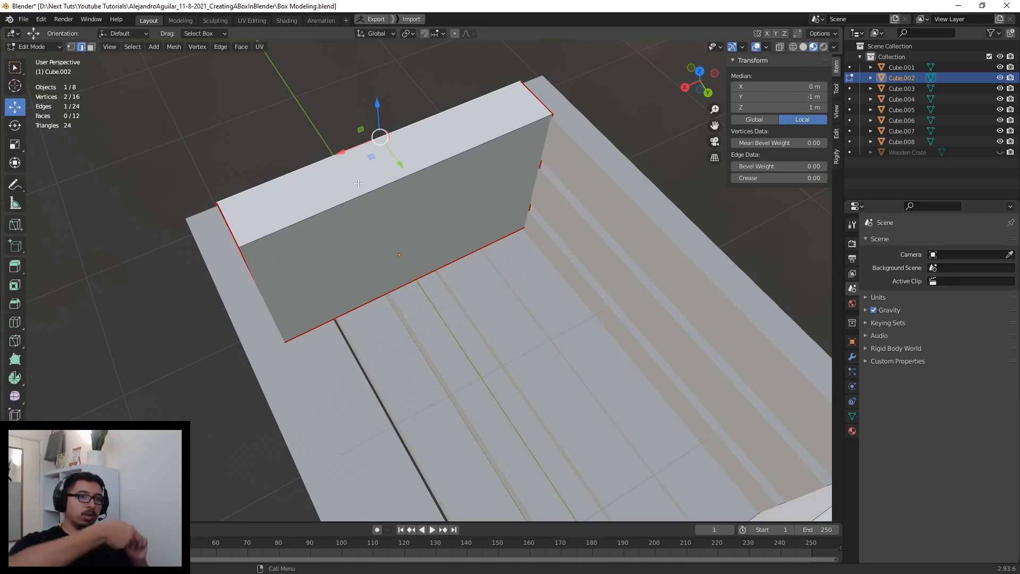
middle_drag(359, 183, 295, 245)
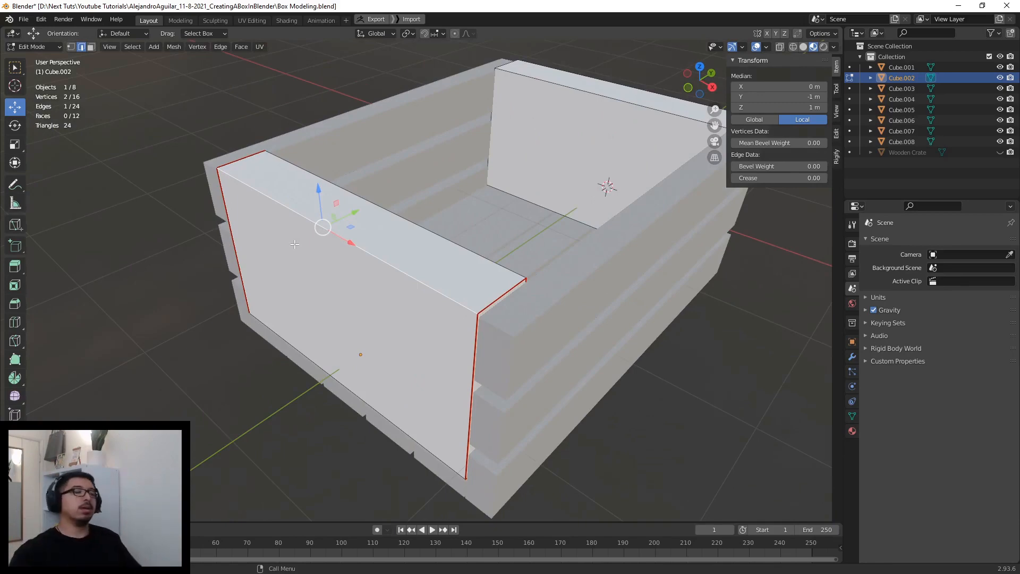
middle_drag(481, 207, 472, 174)
middle_drag(477, 270, 345, 309)
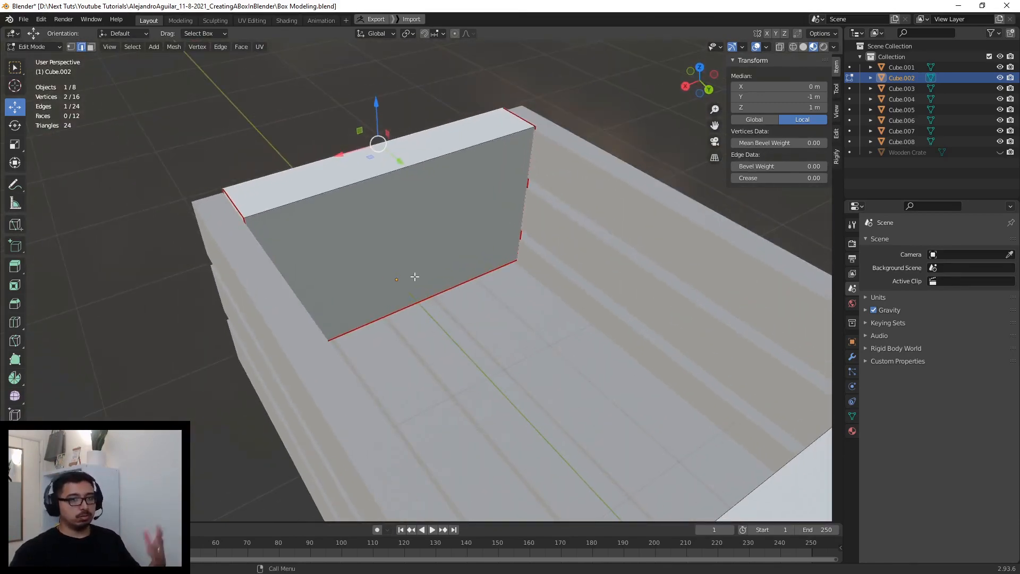
middle_drag(350, 243, 465, 254)
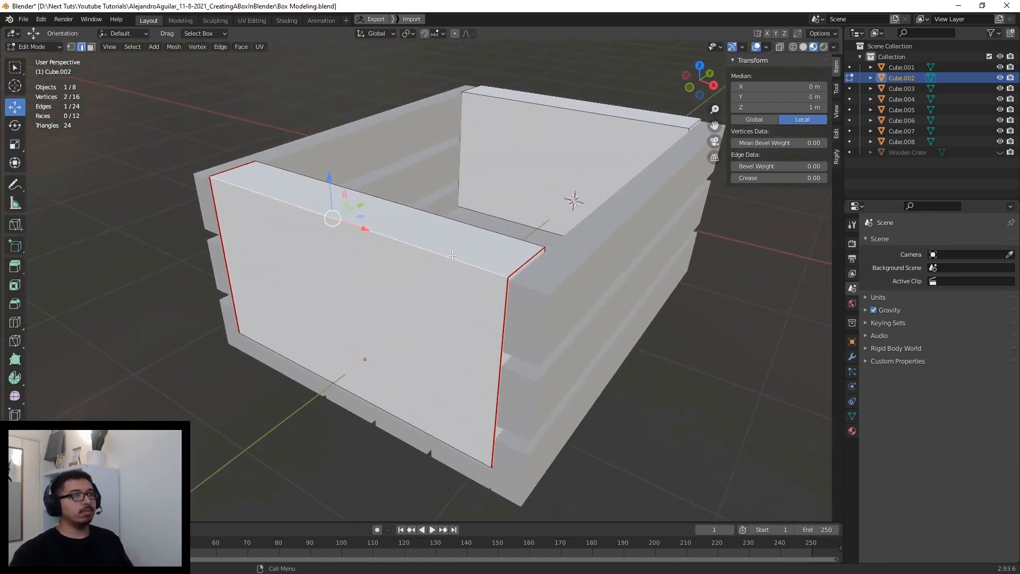
- Select all twelve edges of the crate's opposite end panel and mark them as seams
middle_drag(511, 239, 558, 163)
click(562, 158)
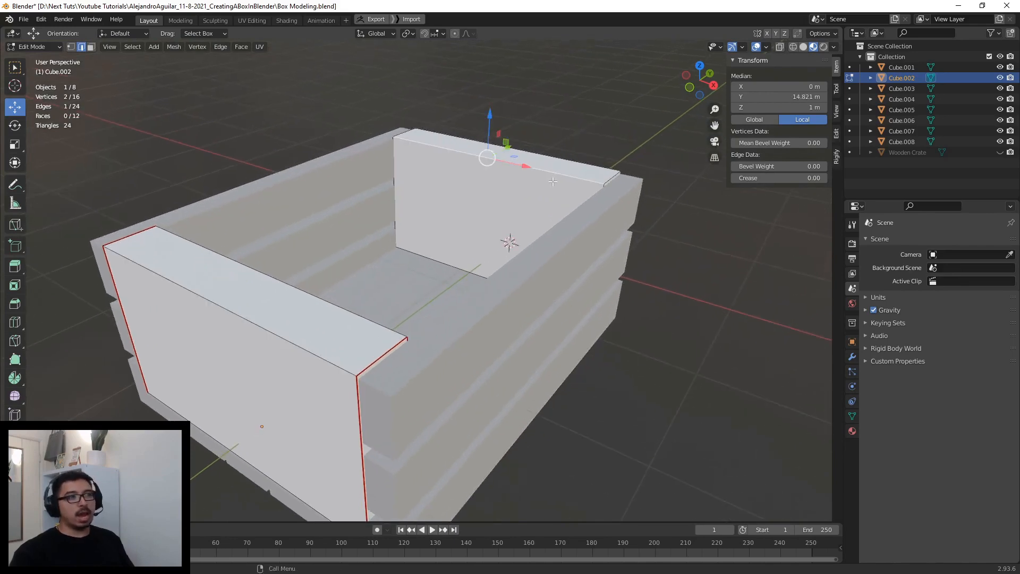
mouse_move(557, 243)
middle_down()
mouse_move(610, 234)
mouse_move(549, 224)
middle_up()
drag(343, 408, 647, 16)
scroll(584, 160, down, 3)
middle_drag(585, 160, 417, 351)
scroll(636, 370, up, 2)
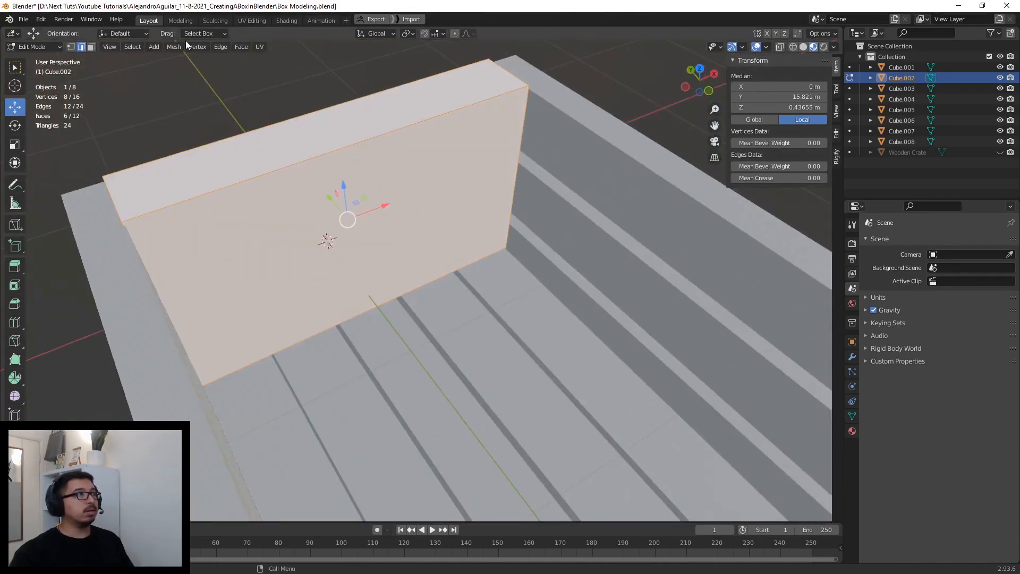
click(220, 47)
mouse_move(228, 61)
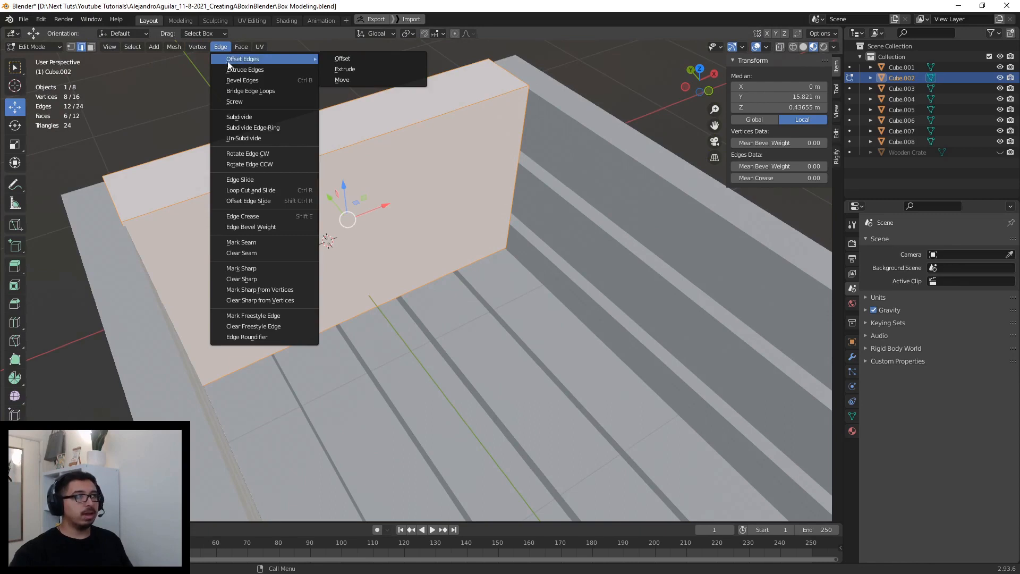
click(251, 243)
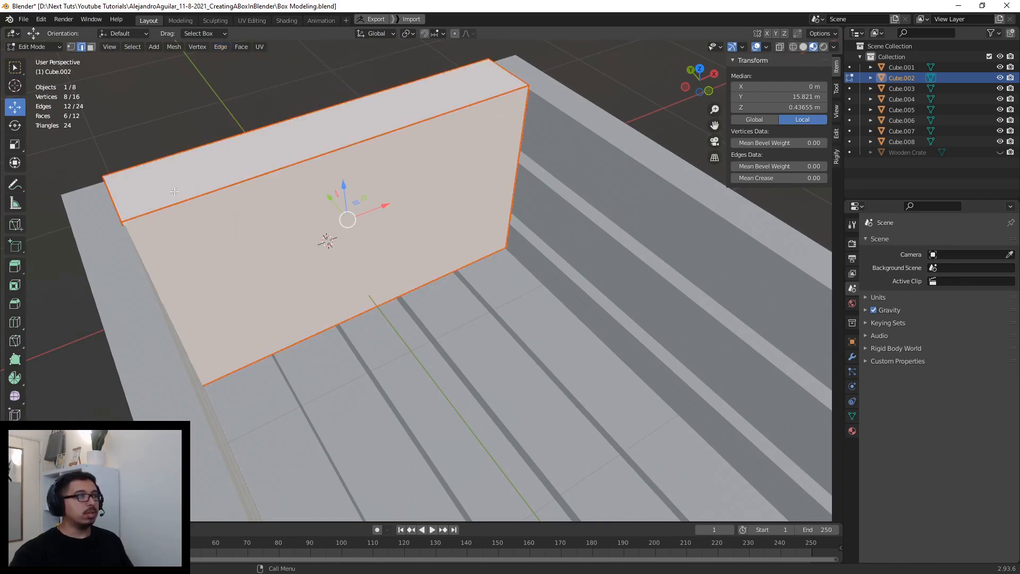
click(168, 142)
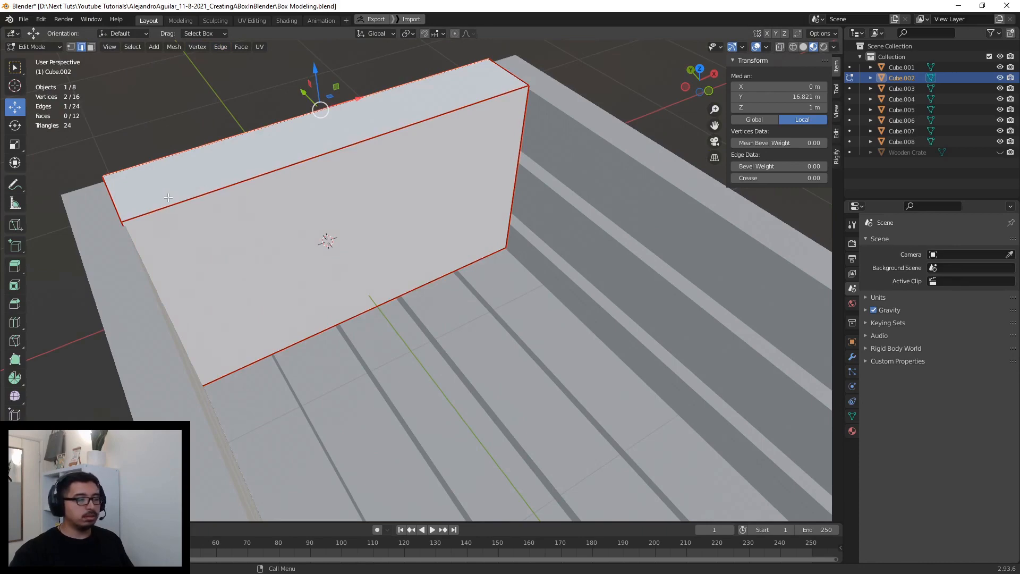
- Check the seams on both end panels and switch to the UV Editing workspace with the whole crate in view
scroll(170, 195, down, 3)
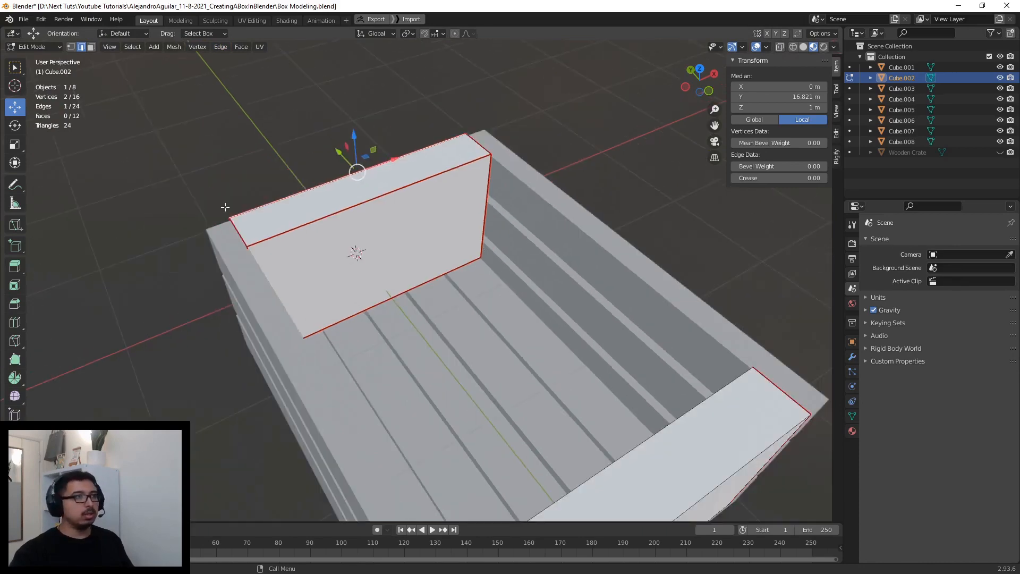
middle_drag(170, 196, 196, 226)
click(200, 224)
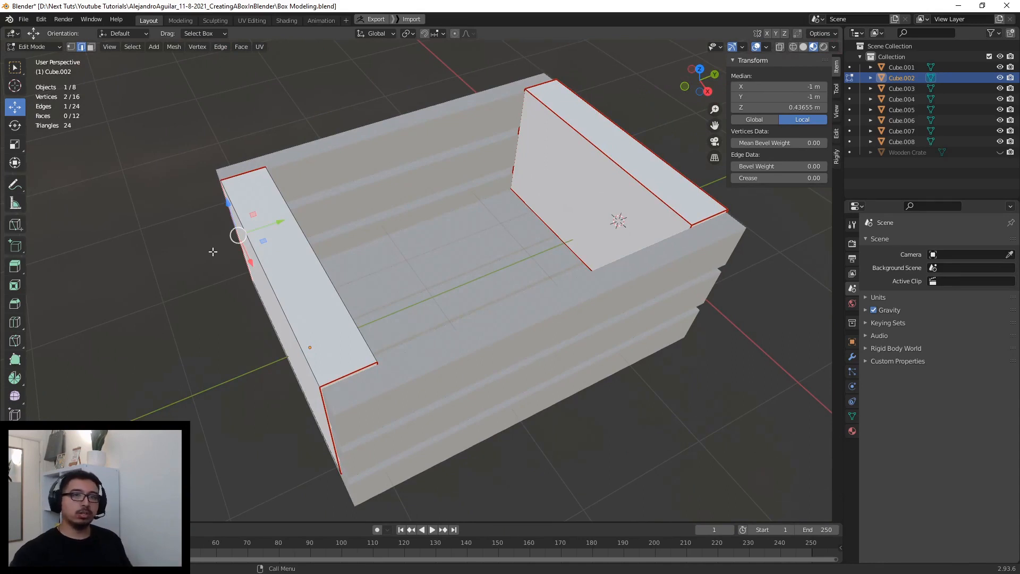
click(251, 21)
scroll(569, 274, up, 5)
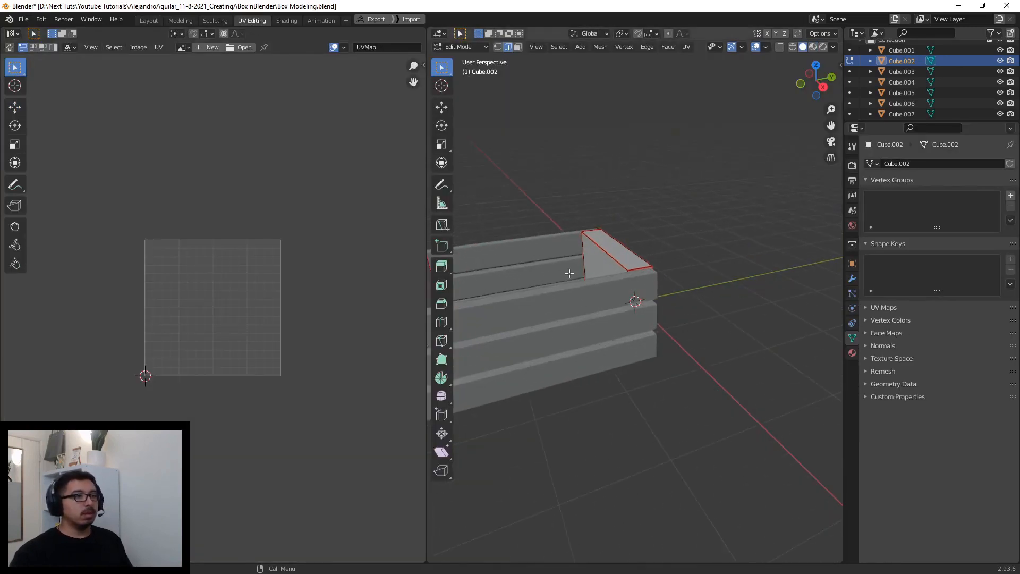
scroll(568, 273, down, 3)
middle_drag(569, 273, 670, 260)
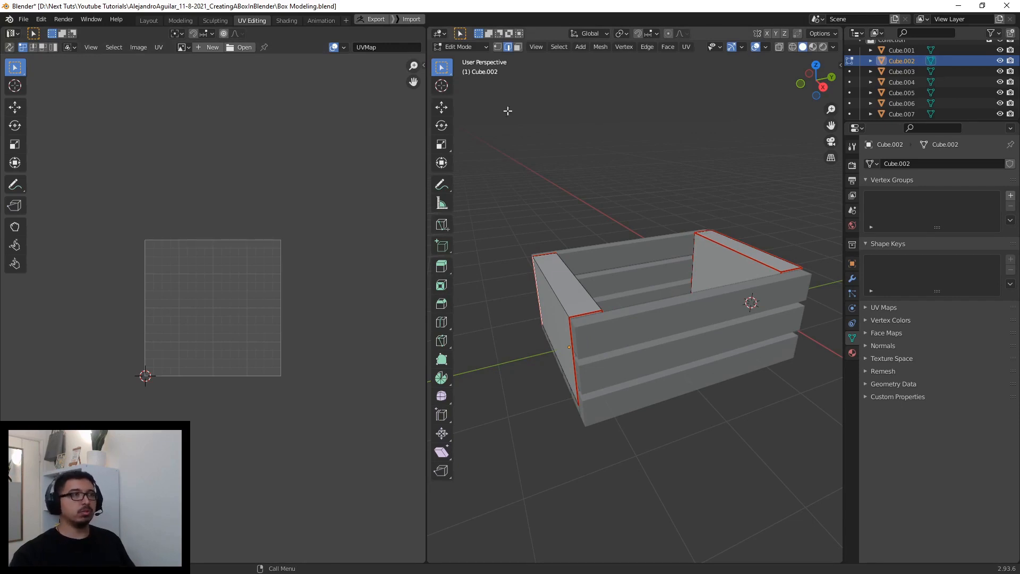
- Switch to face selection and select the first end panel's outer, top and adjoining faces together
click(518, 47)
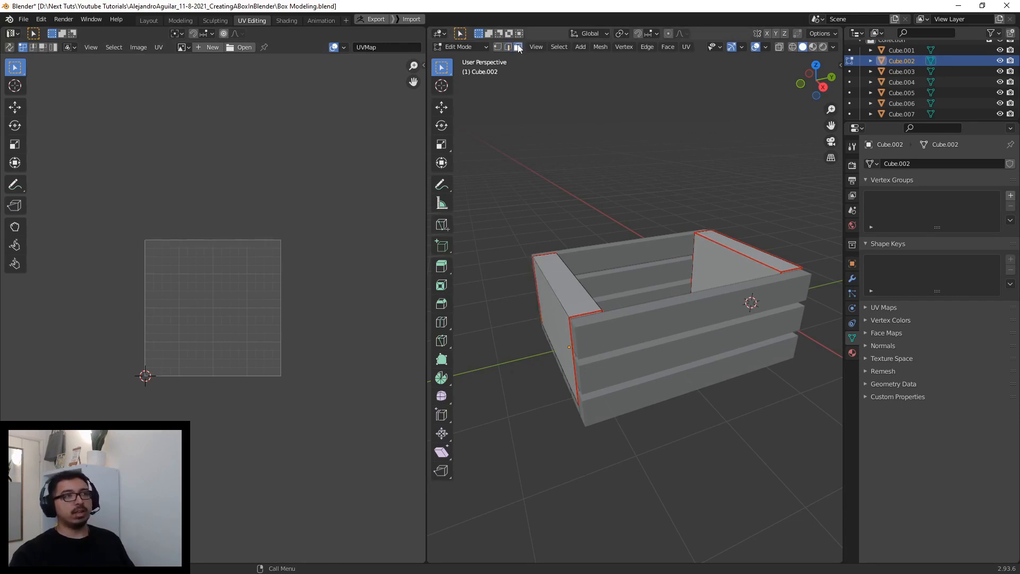
drag(662, 423, 494, 230)
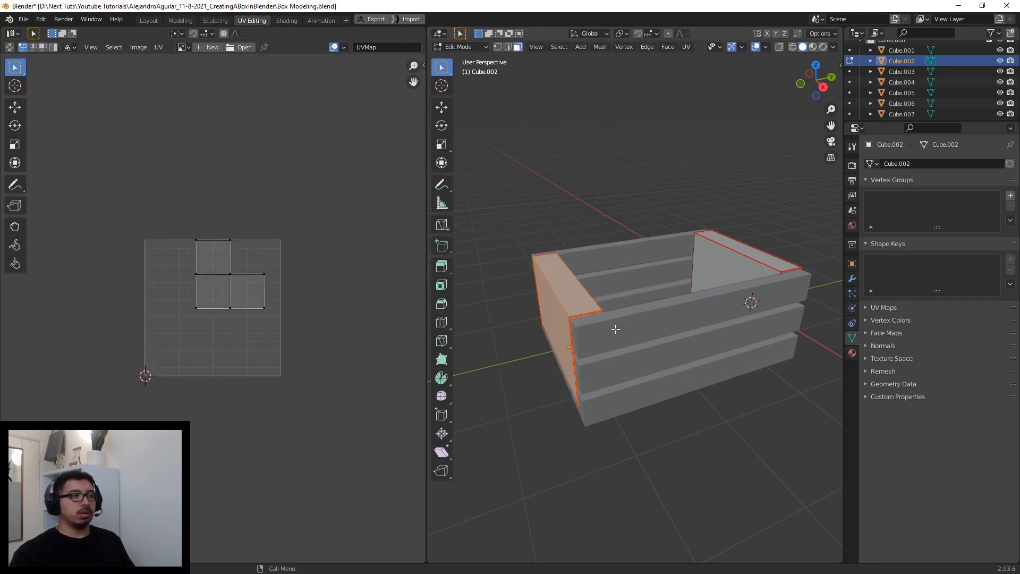
middle_drag(640, 343, 574, 366)
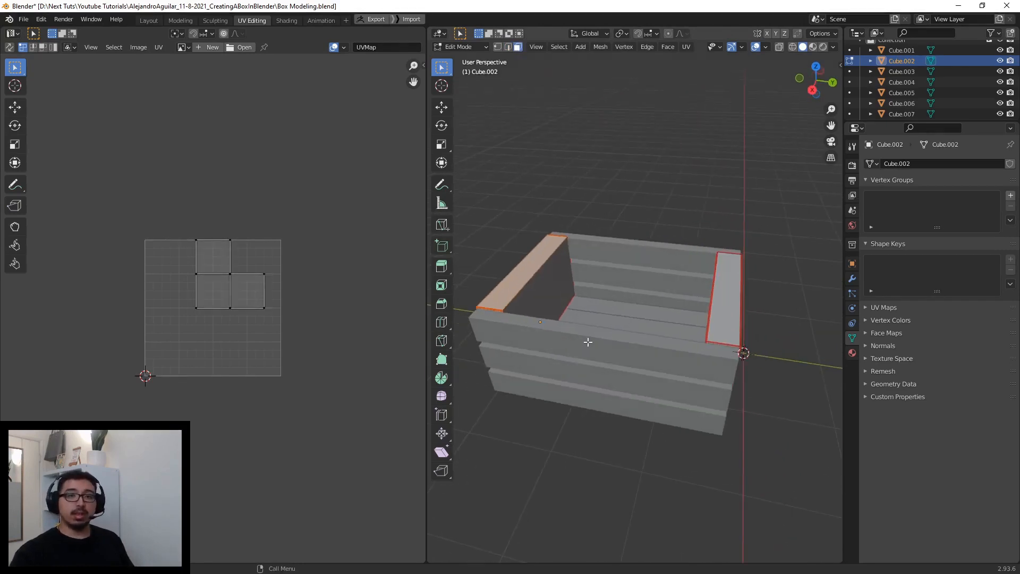
- Add the same end panel's remaining faces, including the inner and narrow side faces, to the selection
middle_drag(650, 308, 649, 336)
shift+click(649, 281)
scroll(605, 316, up, 3)
middle_drag(601, 314, 679, 297)
drag(653, 304, 585, 260)
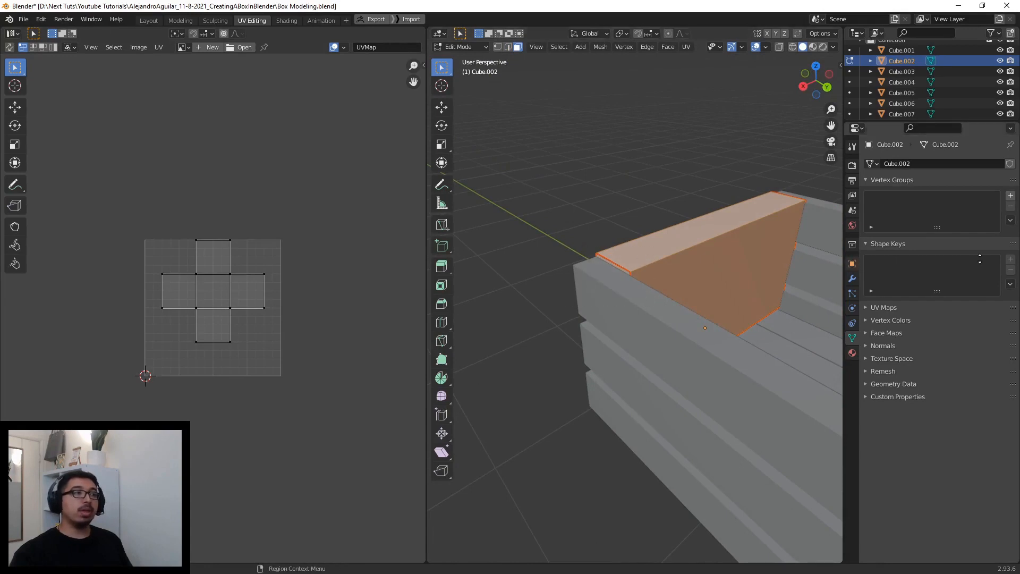
middle_drag(749, 267, 651, 272)
shift+click(714, 328)
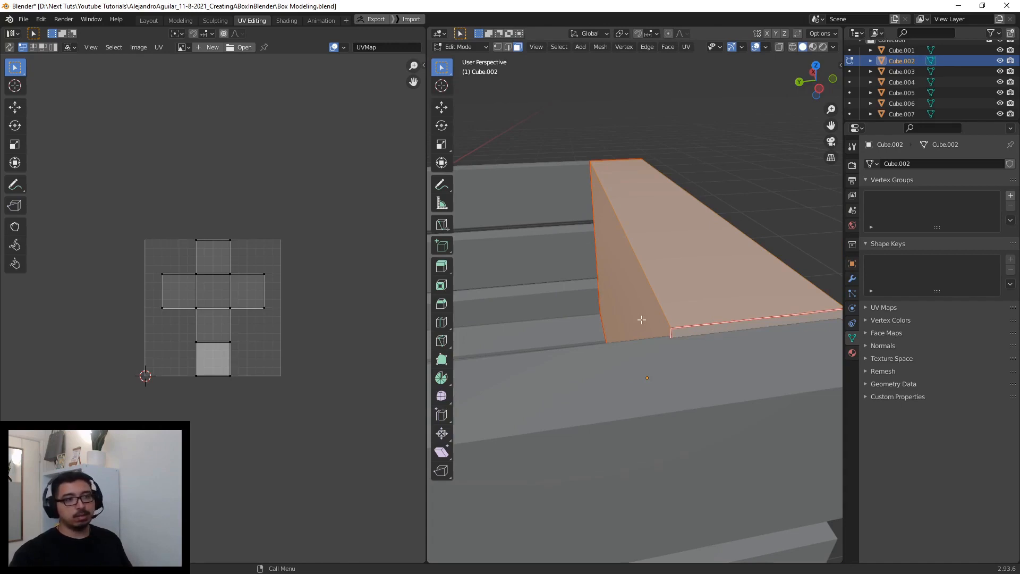
- Unwrap the six selected end panel faces along their seams and clear the selection
scroll(717, 301, down, 3)
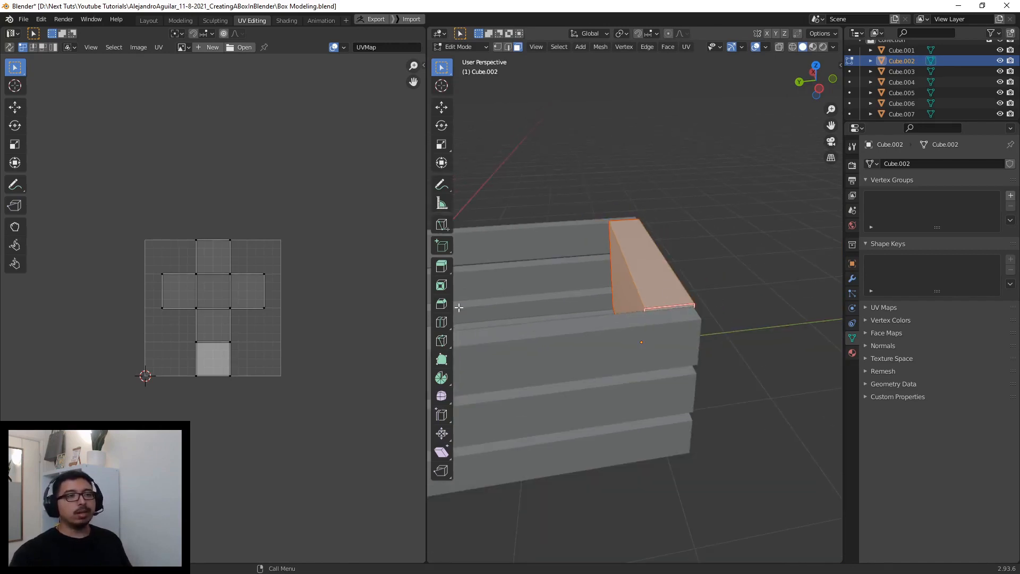
shift+middle_drag(646, 287, 738, 276)
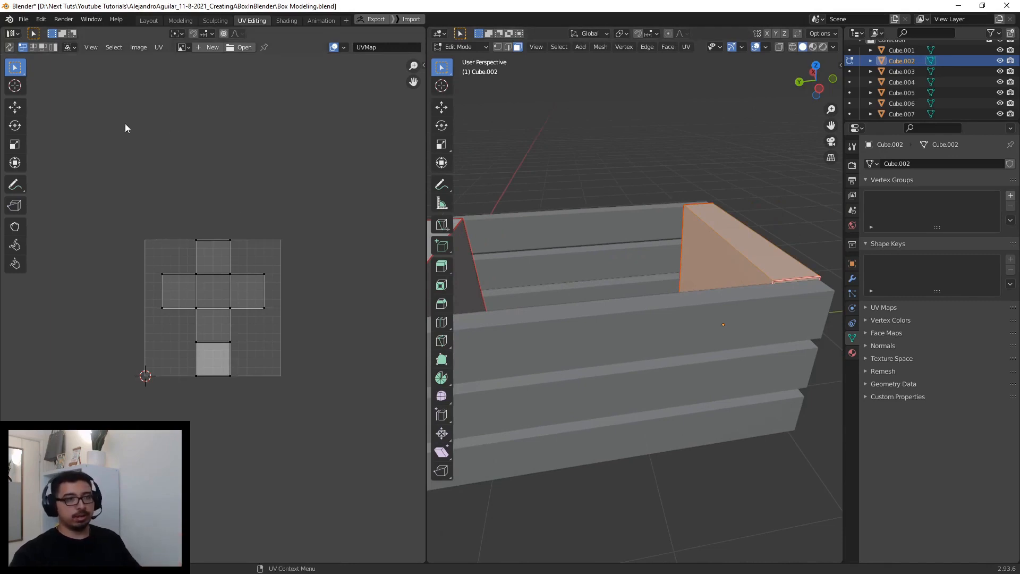
middle_drag(808, 241, 517, 240)
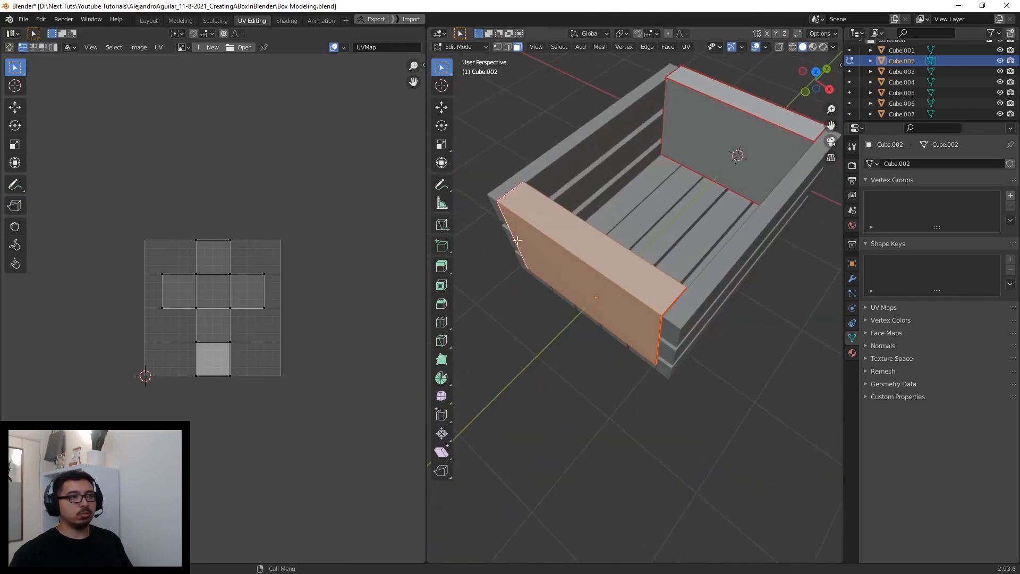
click(687, 49)
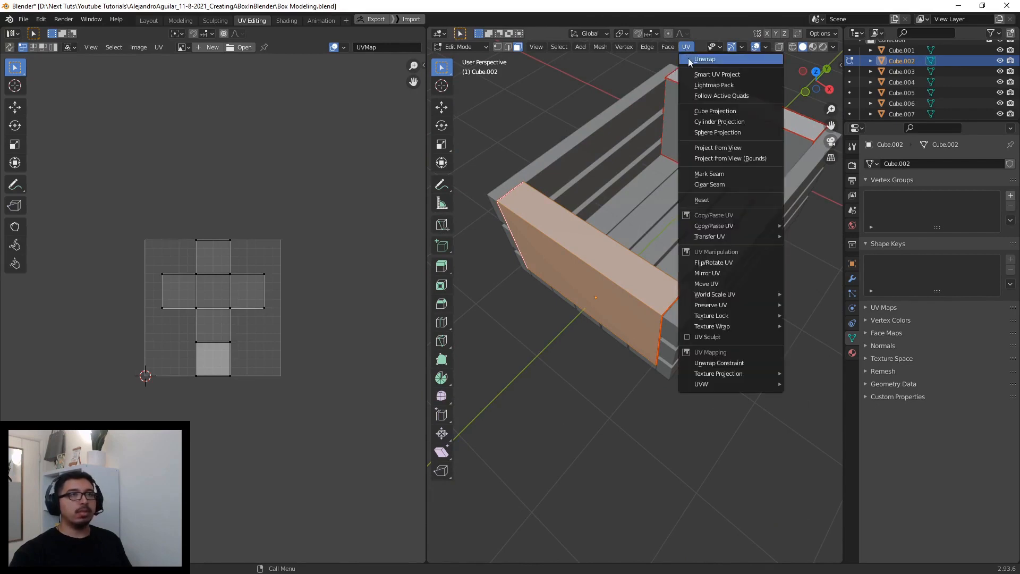
click(687, 59)
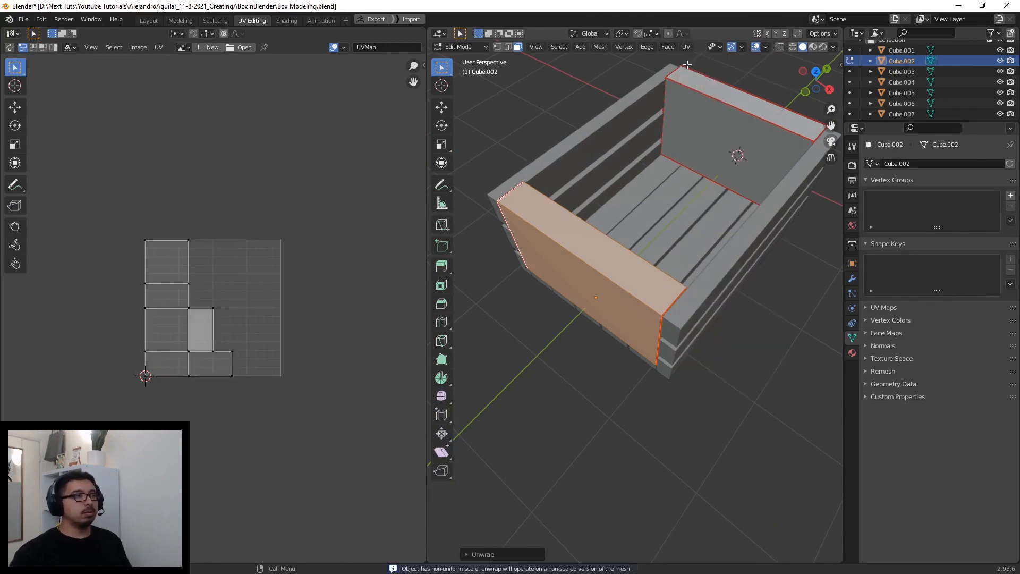
click(517, 133)
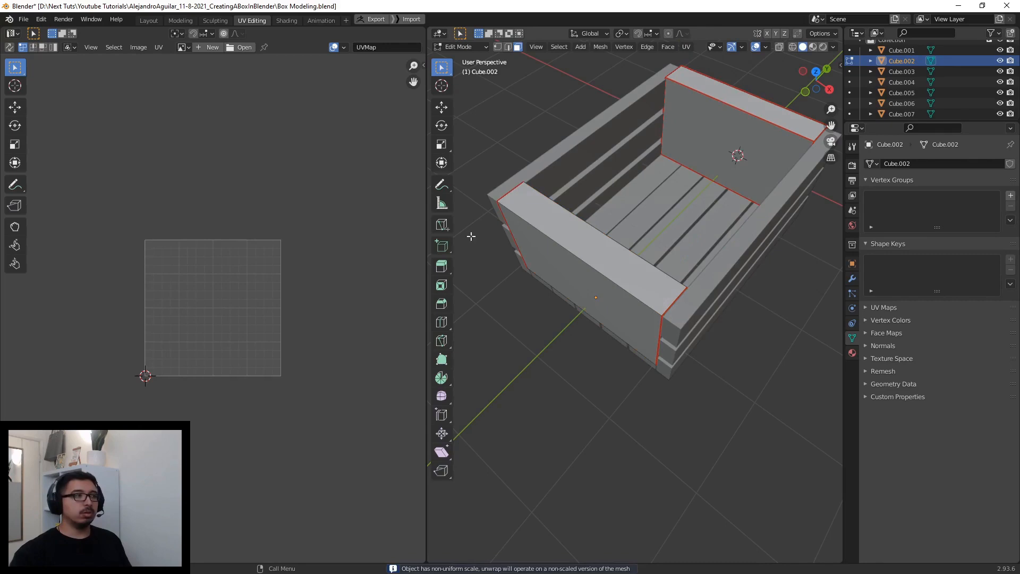
click(572, 295)
drag(658, 376, 577, 325)
drag(682, 302, 685, 297)
middle_drag(669, 271, 457, 246)
drag(729, 319, 778, 148)
middle_drag(730, 186, 631, 301)
shift+drag(674, 281, 612, 418)
middle_drag(695, 223, 679, 286)
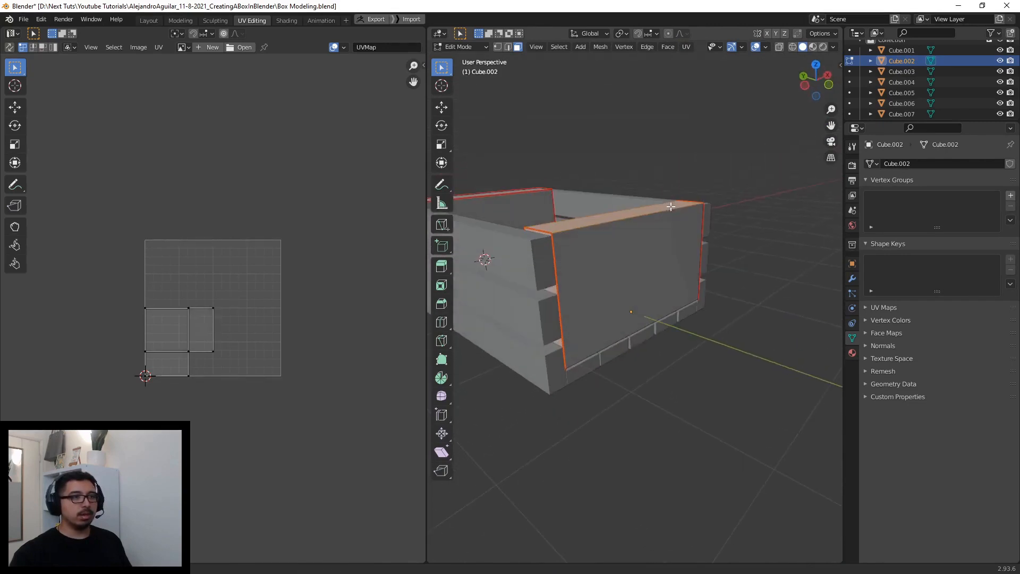
shift+drag(678, 287, 630, 421)
middle_drag(630, 421, 583, 234)
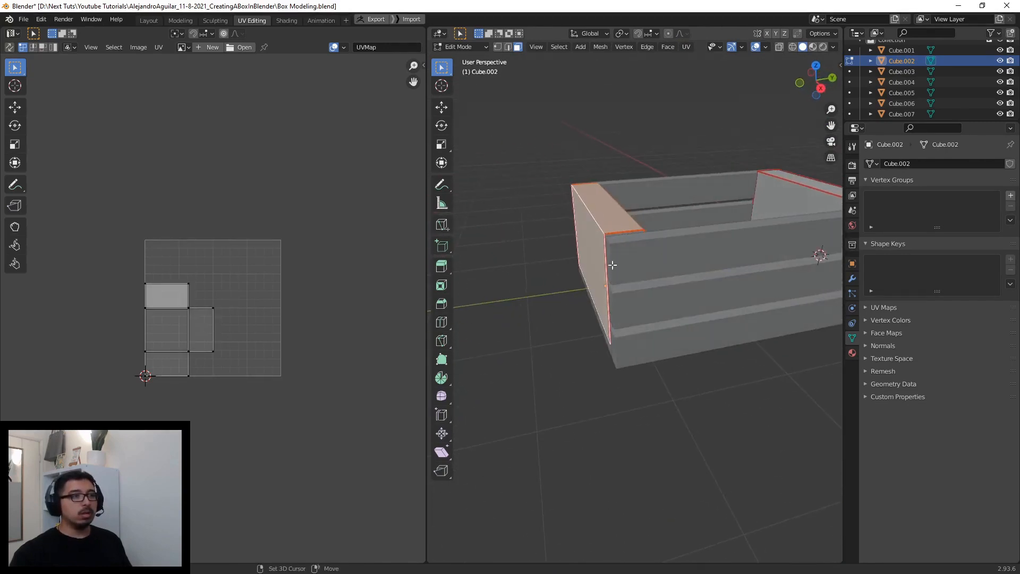
shift+drag(612, 266, 662, 164)
middle_drag(663, 166, 537, 194)
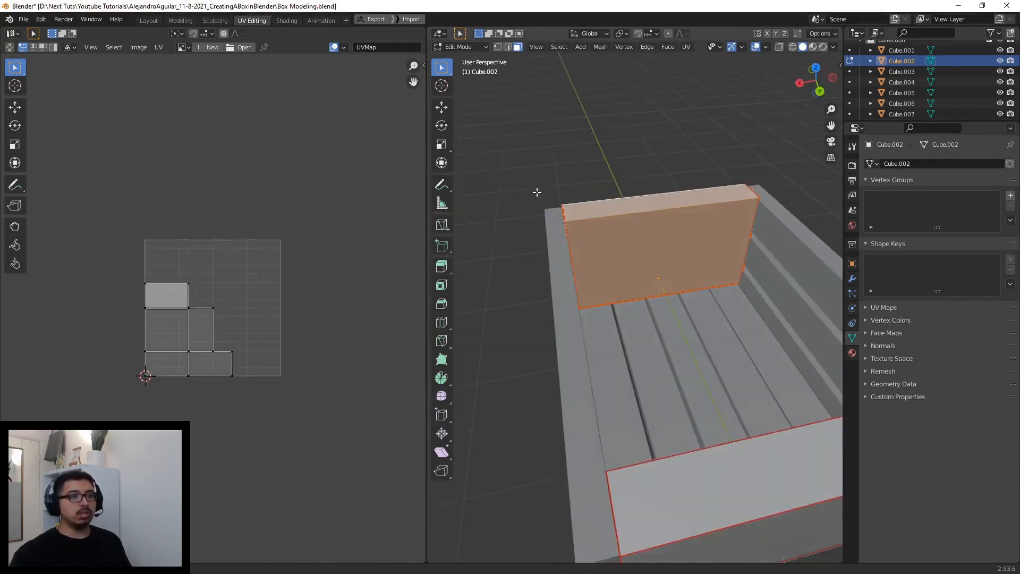
click(645, 142)
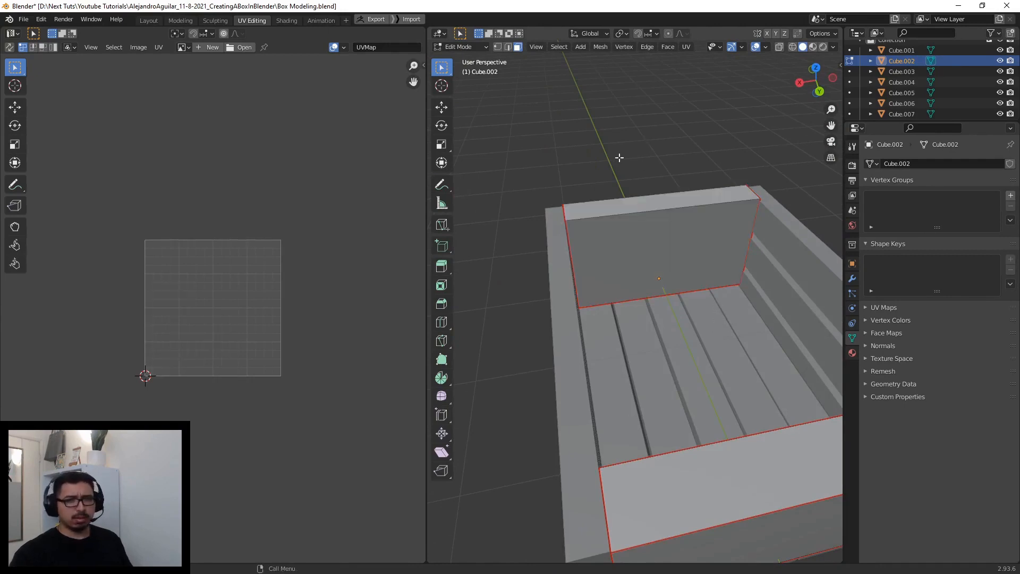
- Select all six faces of the unwrapped end panel again to show its complete UV layout
drag(840, 313, 840, 313)
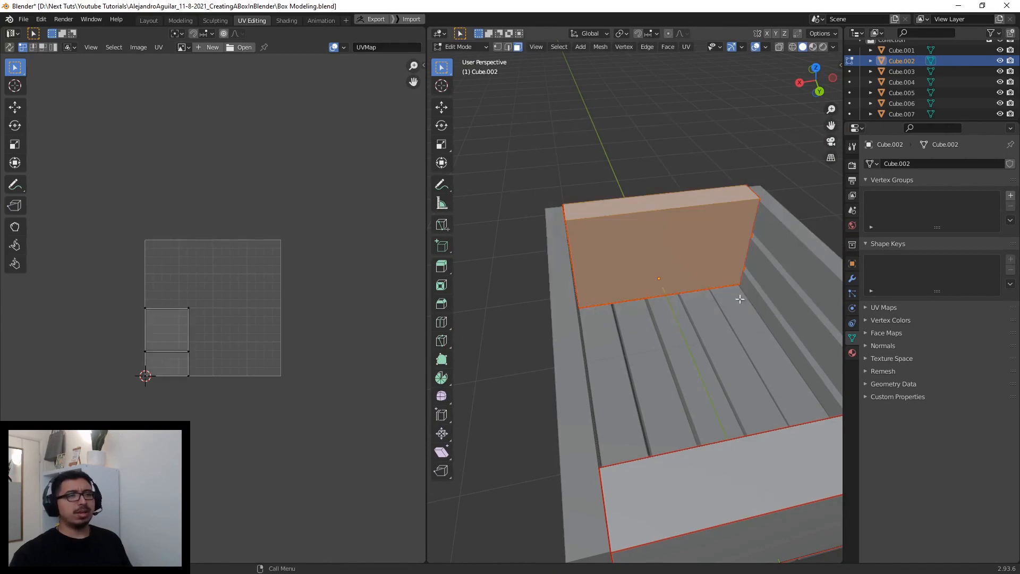
middle_drag(736, 290, 654, 244)
middle_drag(712, 324, 654, 265)
drag(742, 275, 702, 333)
middle_drag(709, 287, 542, 367)
shift+drag(526, 317, 609, 165)
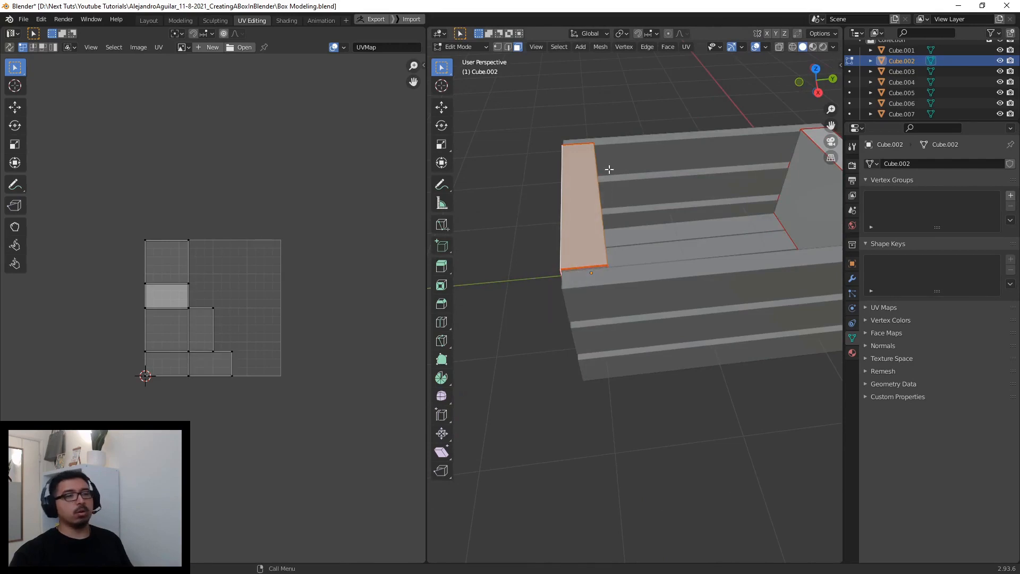
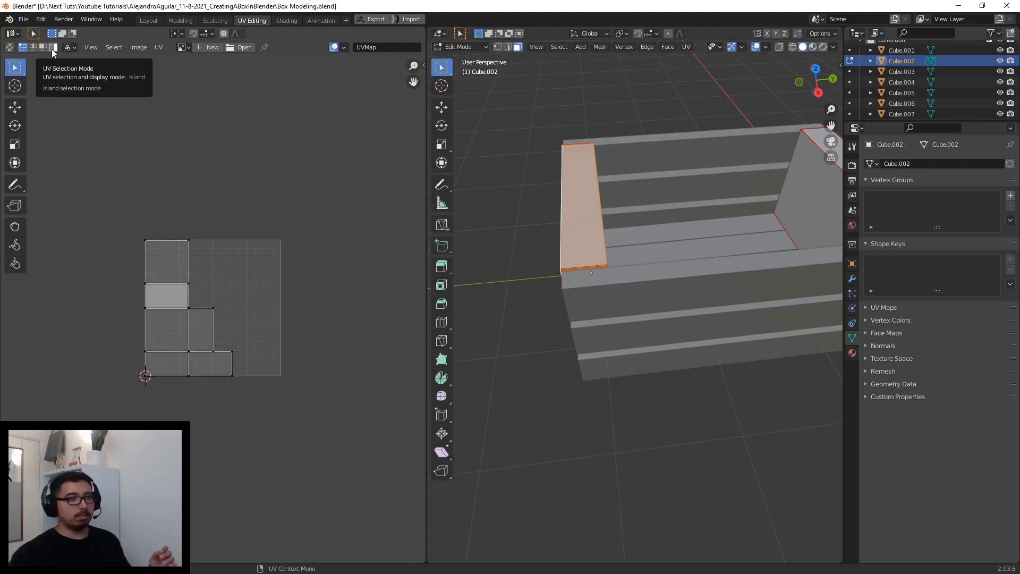
- Set UV selection to island mode and move the single upright island diagonally up, clear of the four-face strip
click(53, 51)
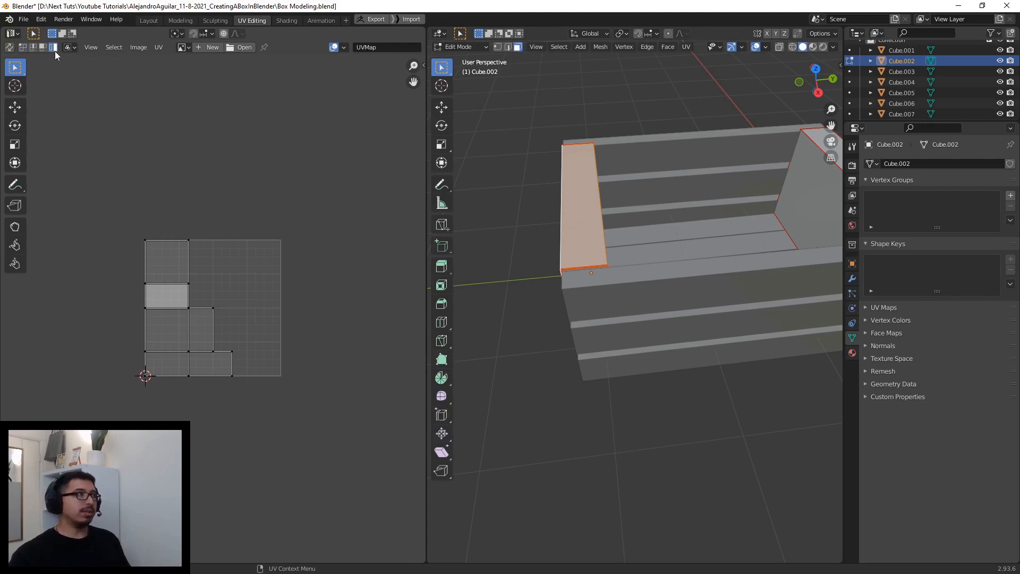
click(176, 317)
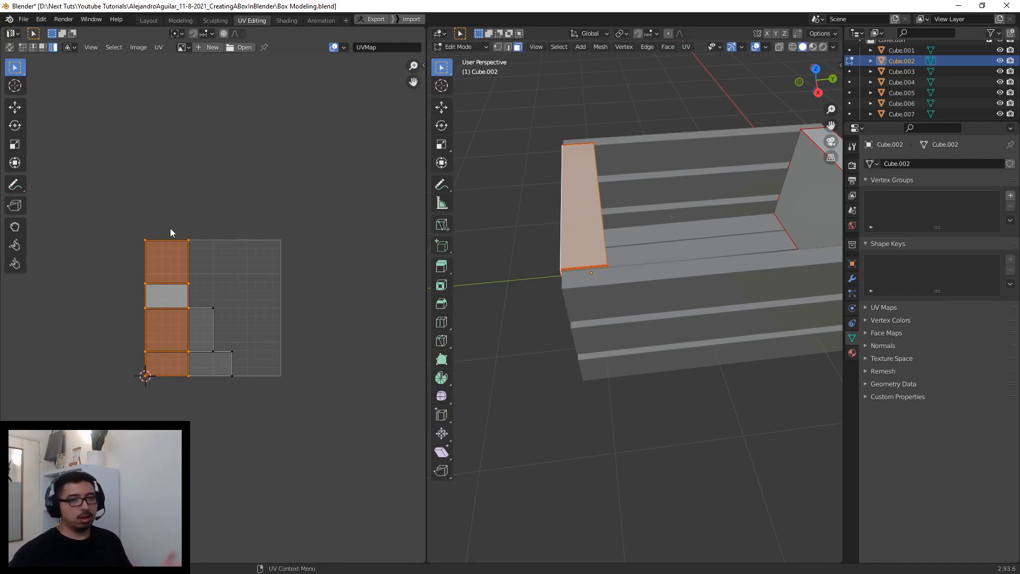
click(208, 331)
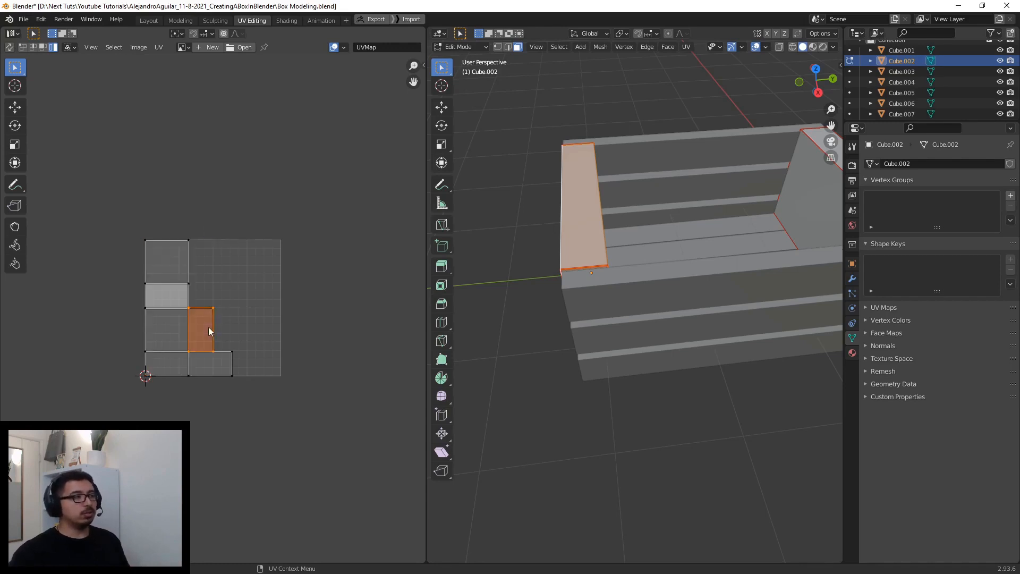
mouse_move(200, 331)
mouse_down()
mouse_move(218, 320)
mouse_move(201, 330)
mouse_up()
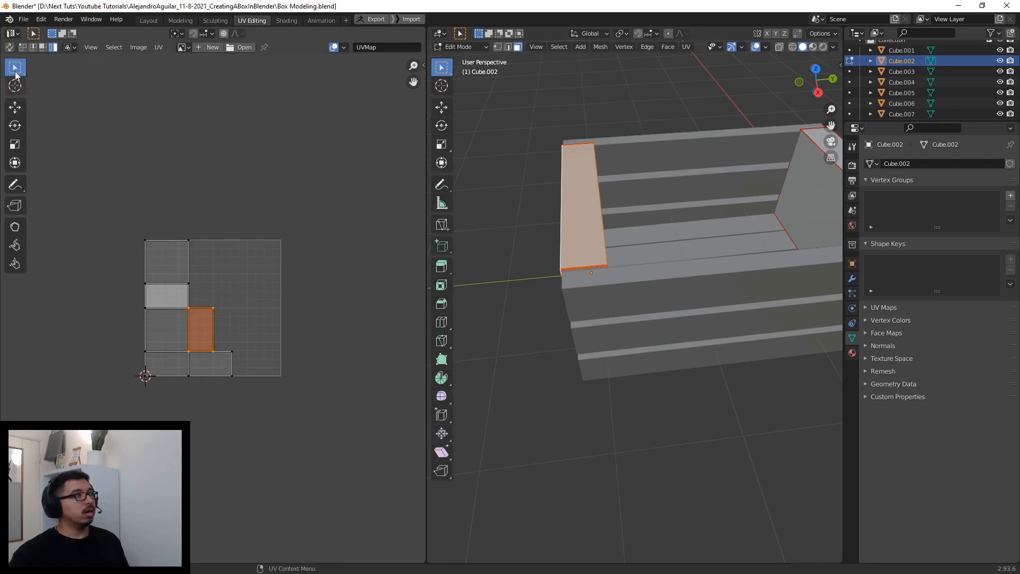
click(16, 113)
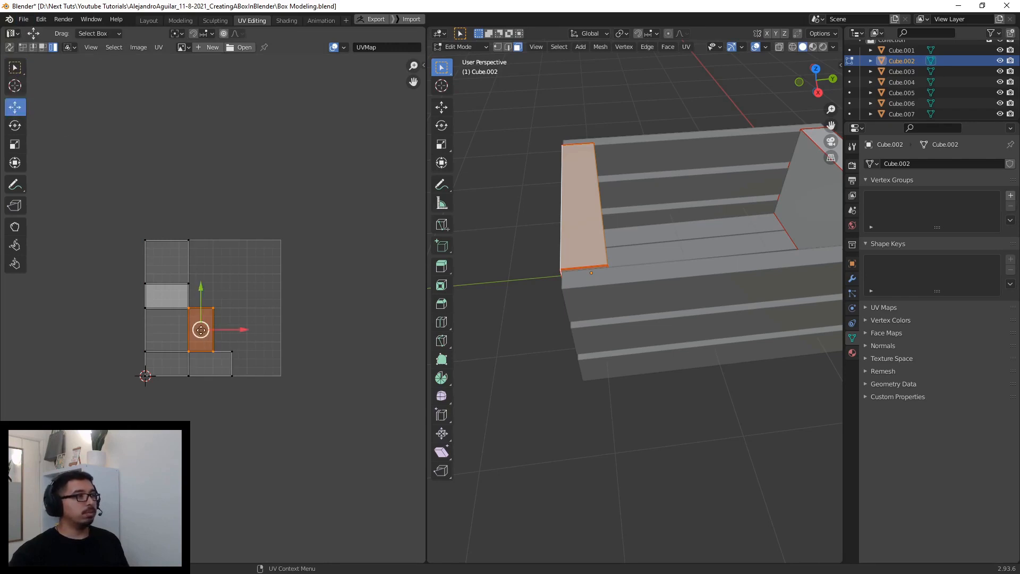
drag(203, 328, 246, 291)
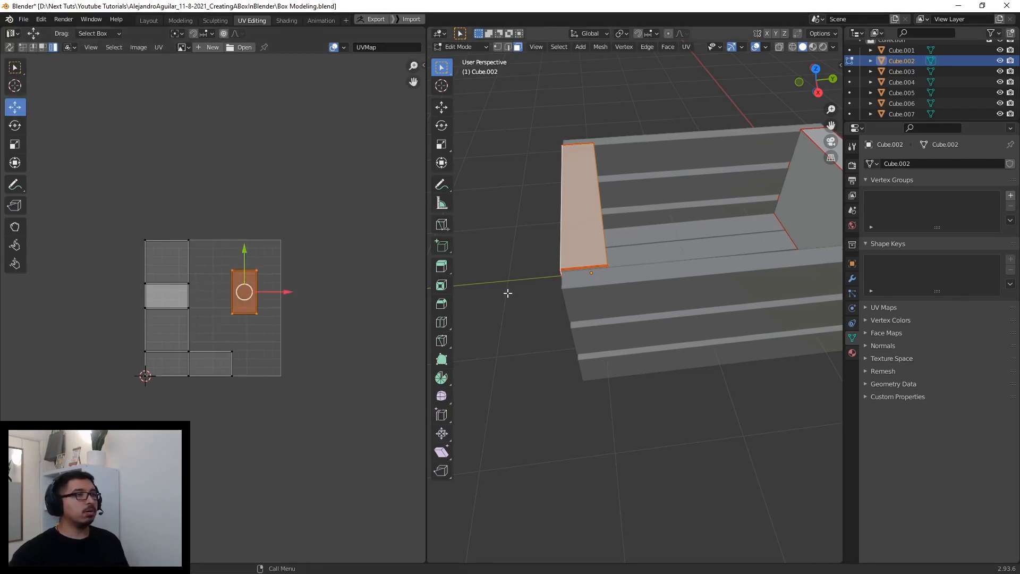
- Activate the Move tool for the crate model and move the horizontal UV island away from the base of the strip
click(439, 110)
middle_drag(562, 213, 595, 225)
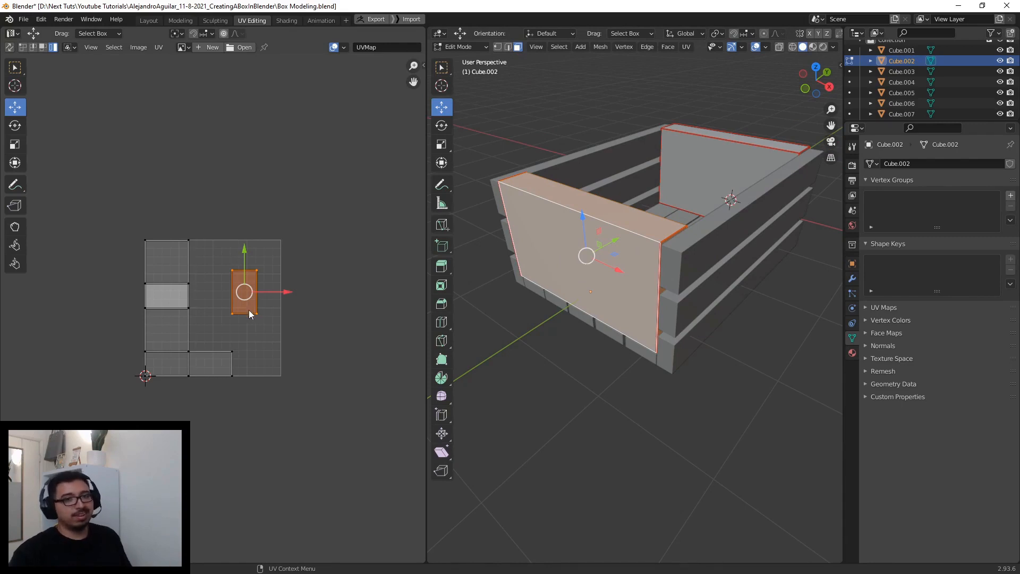
click(210, 359)
drag(210, 360, 245, 343)
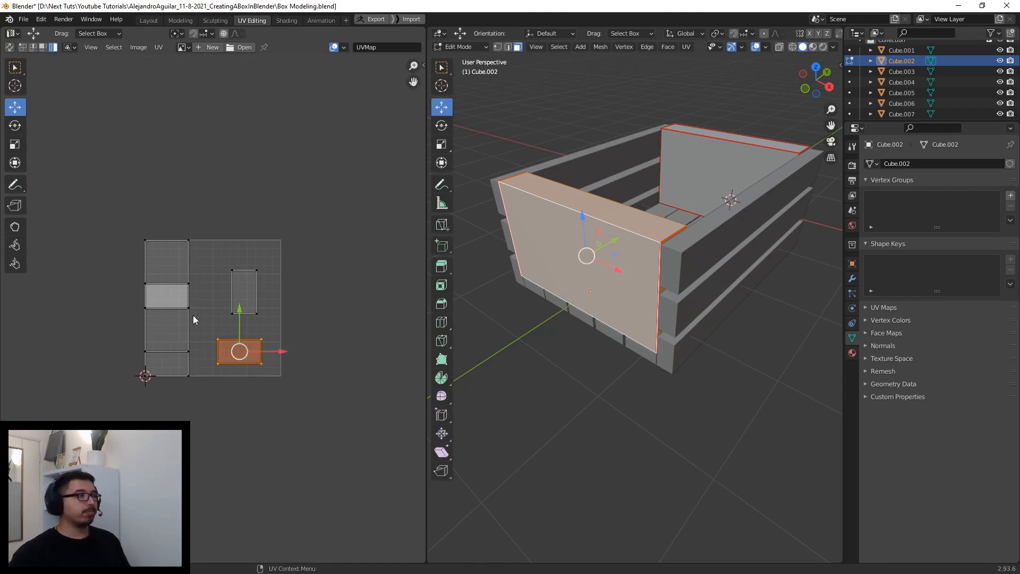
- Try to move the four-face UV strip diagonally, and undo both the move and the cleared face selection
click(178, 329)
mouse_move(166, 310)
mouse_down()
mouse_move(147, 287)
mouse_move(177, 299)
mouse_up()
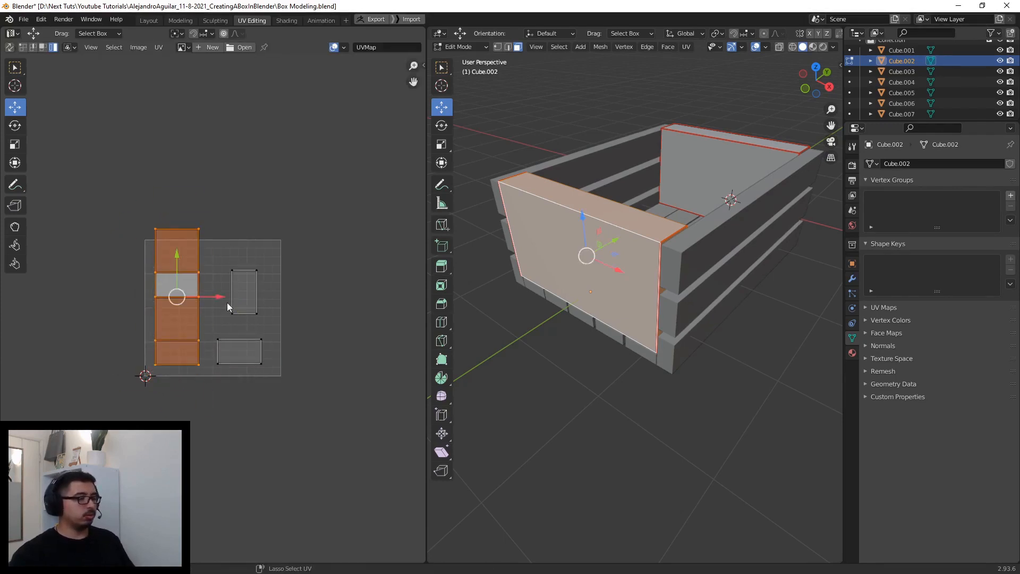
key(ctrl+z)
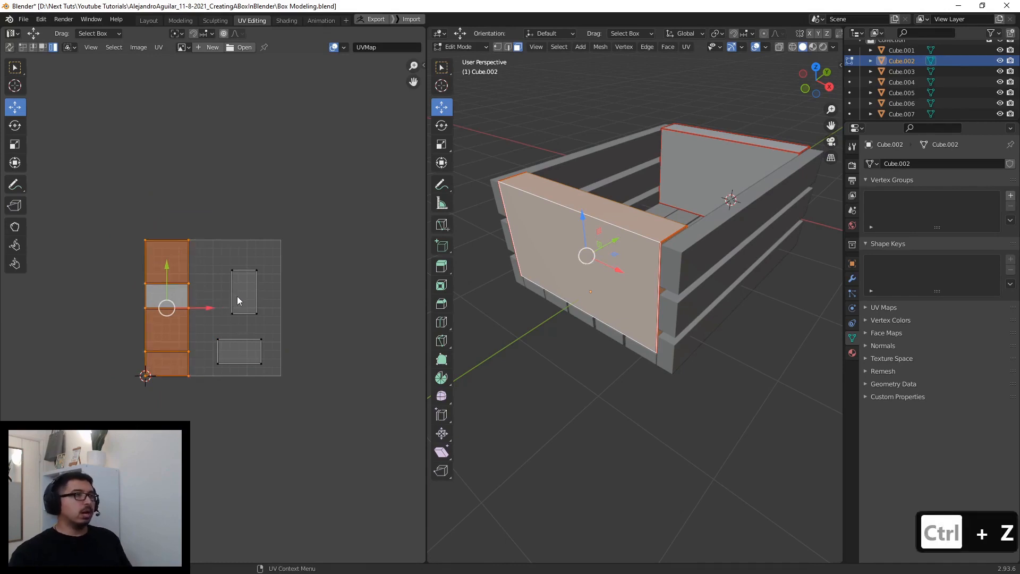
click(520, 354)
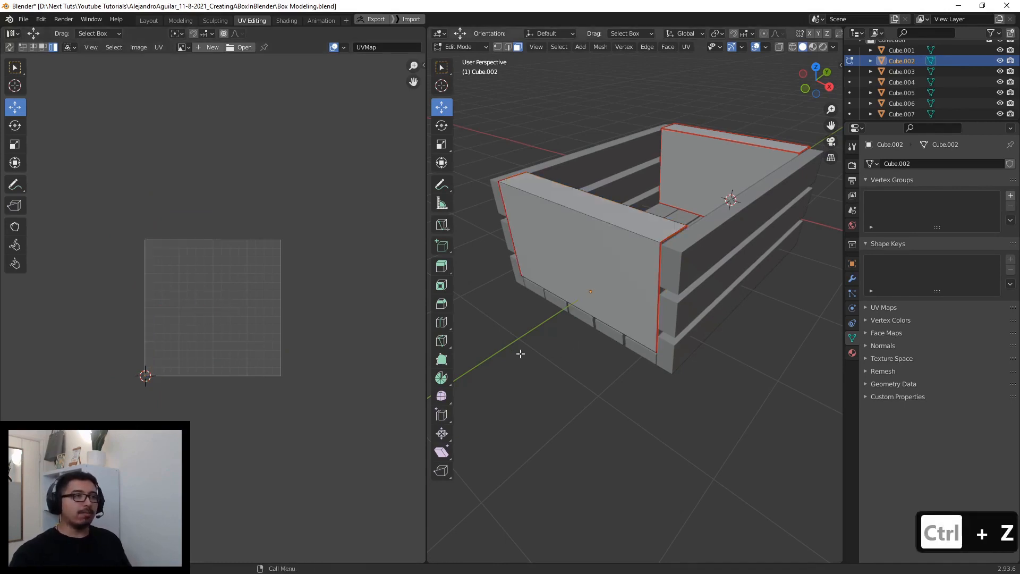
middle_drag(751, 344, 708, 346)
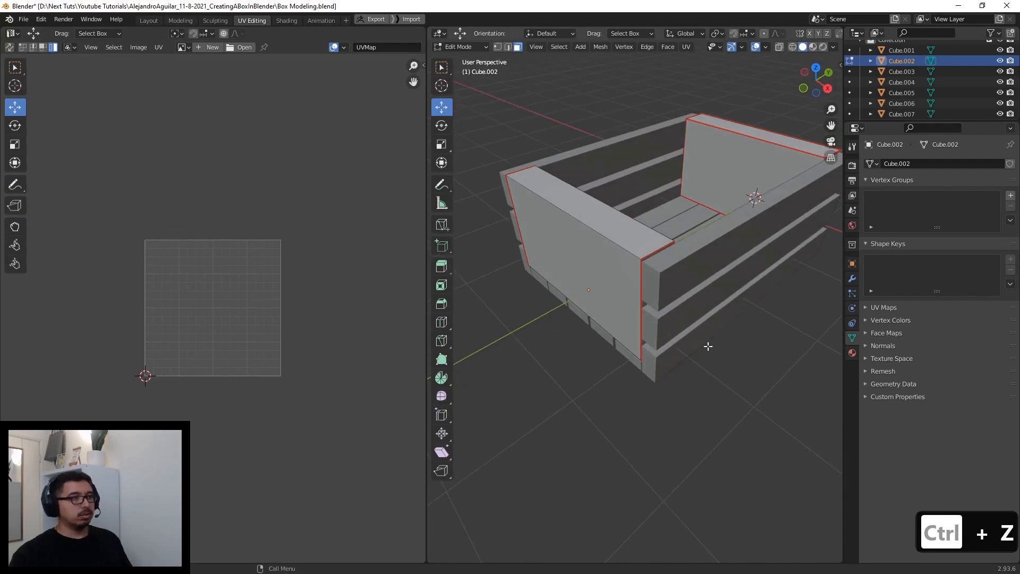
key(ctrl+z)
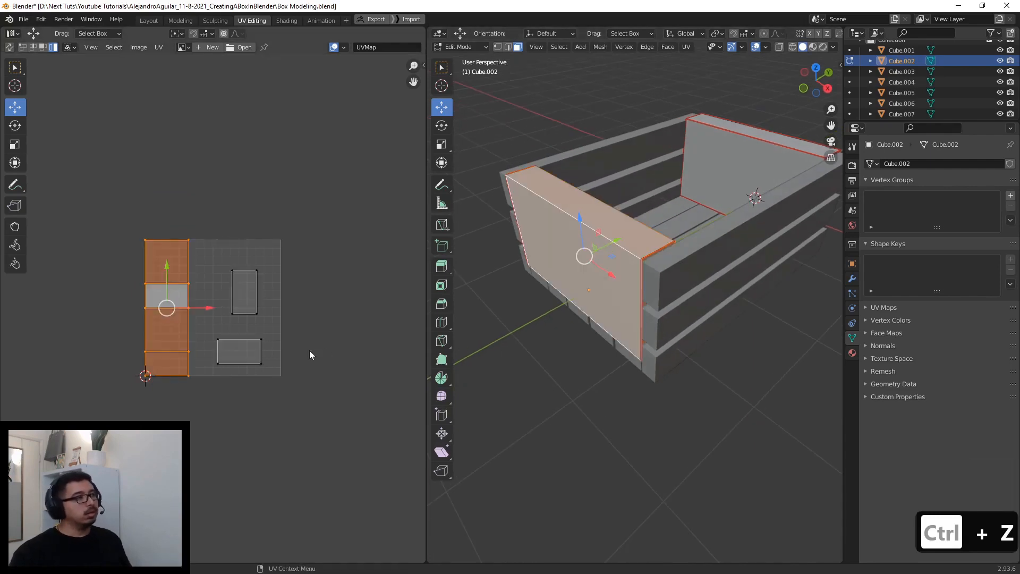
- Move the narrow upright UV island closer to the four-face strip
click(252, 309)
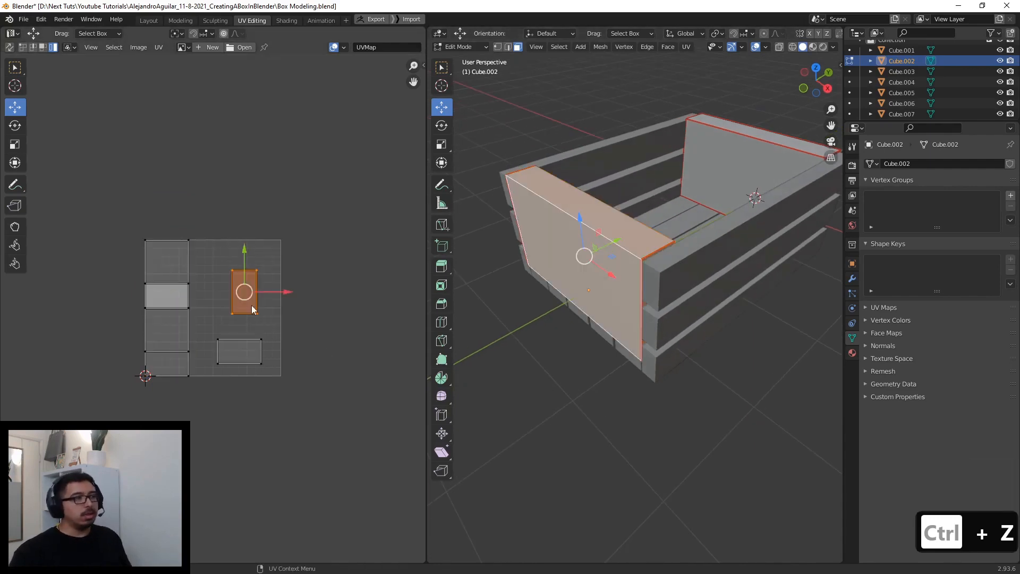
drag(253, 310, 230, 303)
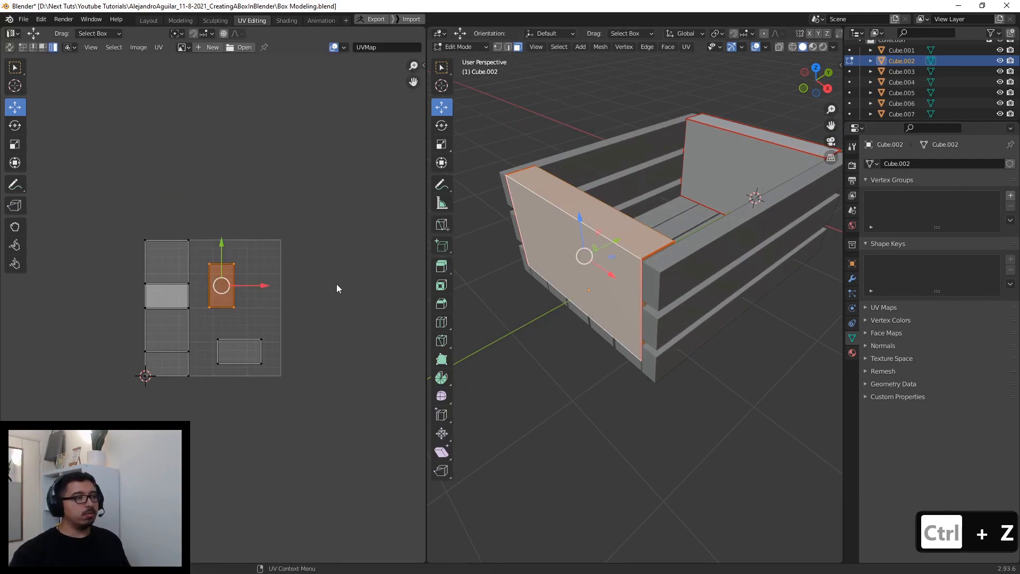
- Select all six faces of the opposite end panel, undoing any accidental change to the selection or position
middle_drag(672, 271, 605, 303)
middle_drag(658, 333, 694, 364)
click(664, 243)
middle_drag(664, 243, 507, 229)
middle_drag(611, 354, 549, 269)
key(l)
middle_drag(613, 244, 538, 182)
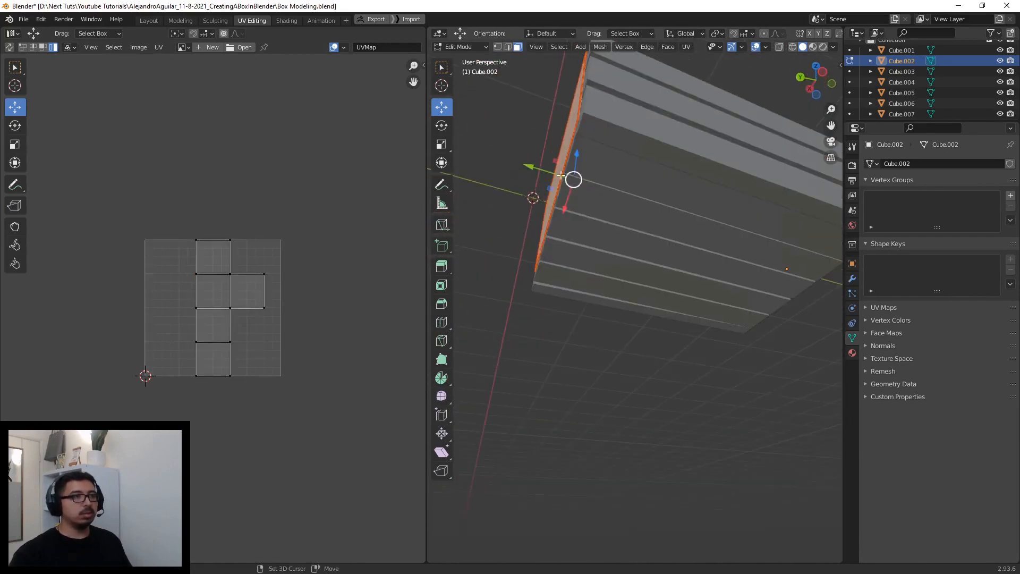
key(g)
click(621, 80)
key(ctrl+z)
key(ctrl+z)
middle_drag(478, 221, 702, 244)
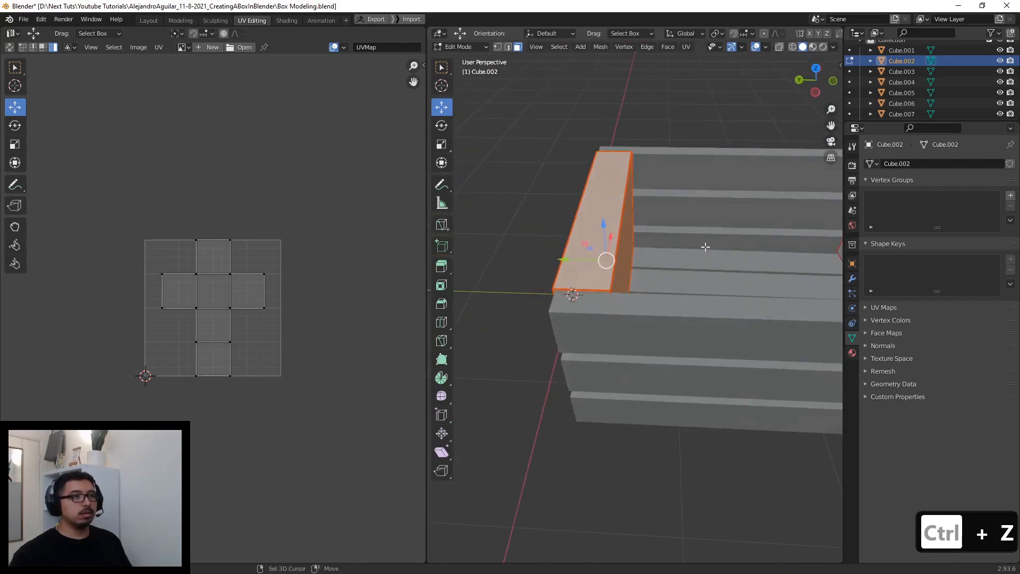
- Unwrap the selected faces of the opposite end panel along their seams
middle_drag(658, 304, 482, 248)
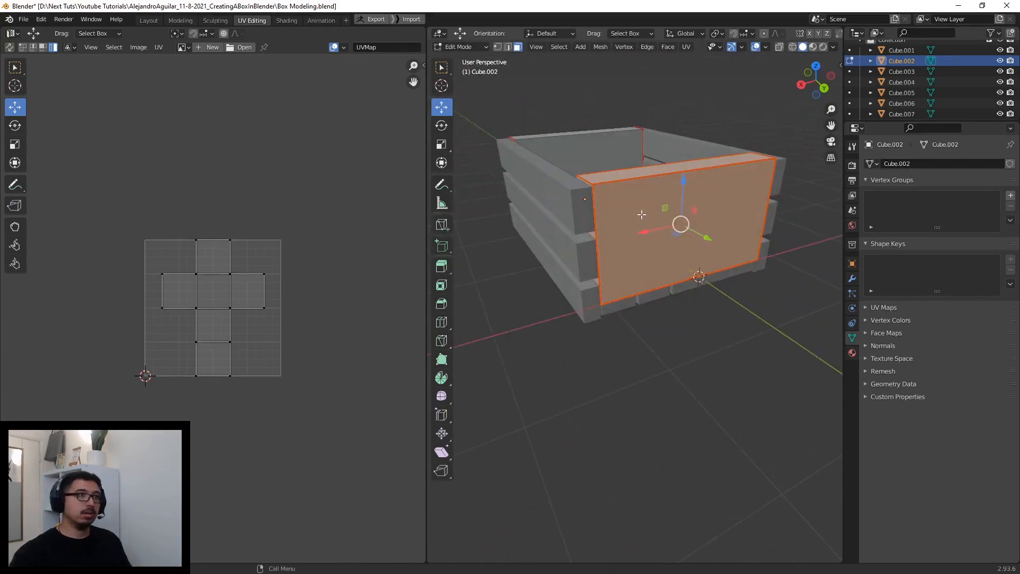
middle_drag(641, 214, 672, 234)
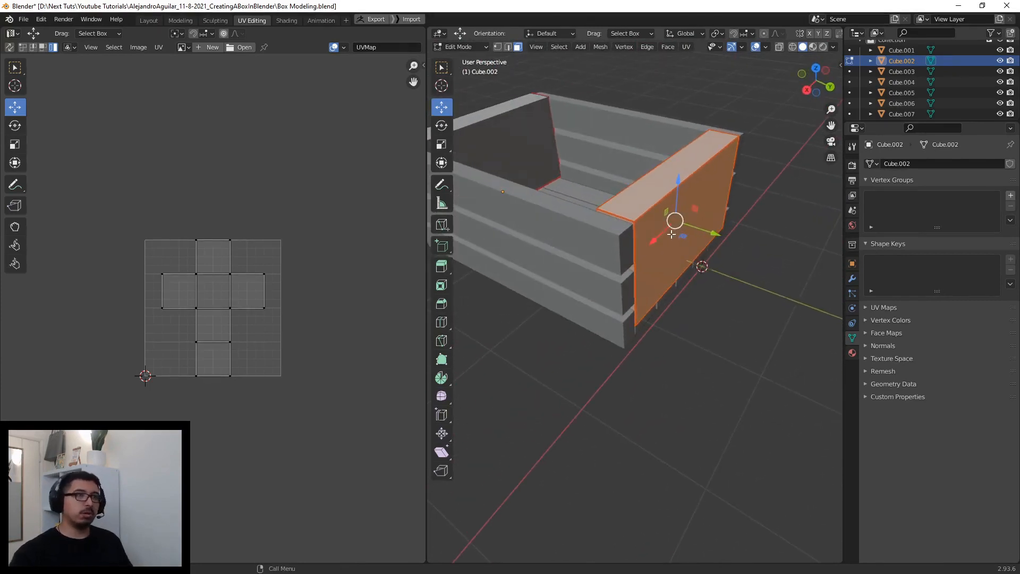
click(687, 49)
click(691, 62)
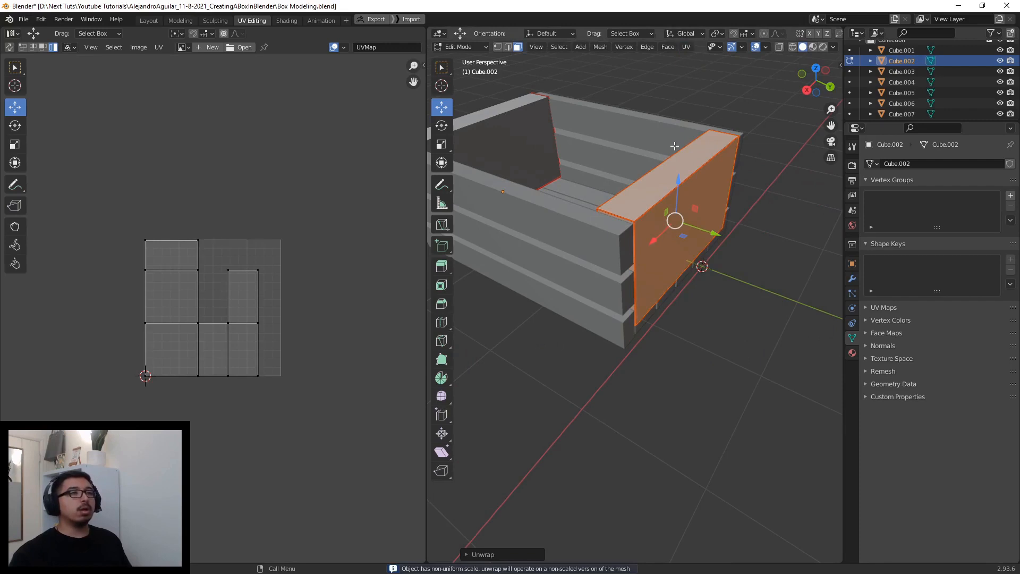
- Select all UVs of the newly unwrapped panel and move them horizontally out of the UV square, just beside it
key(a)
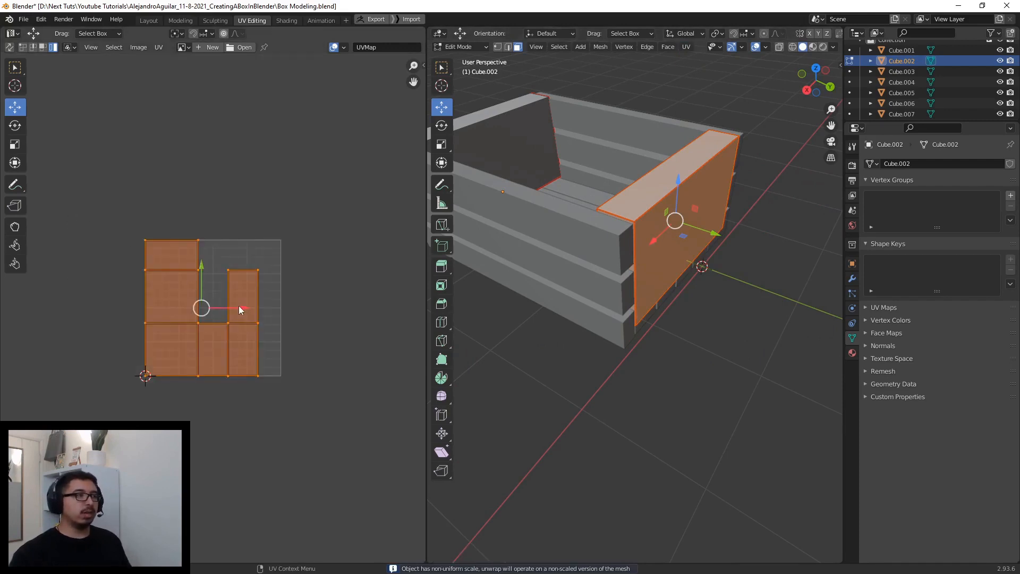
drag(239, 307, 379, 309)
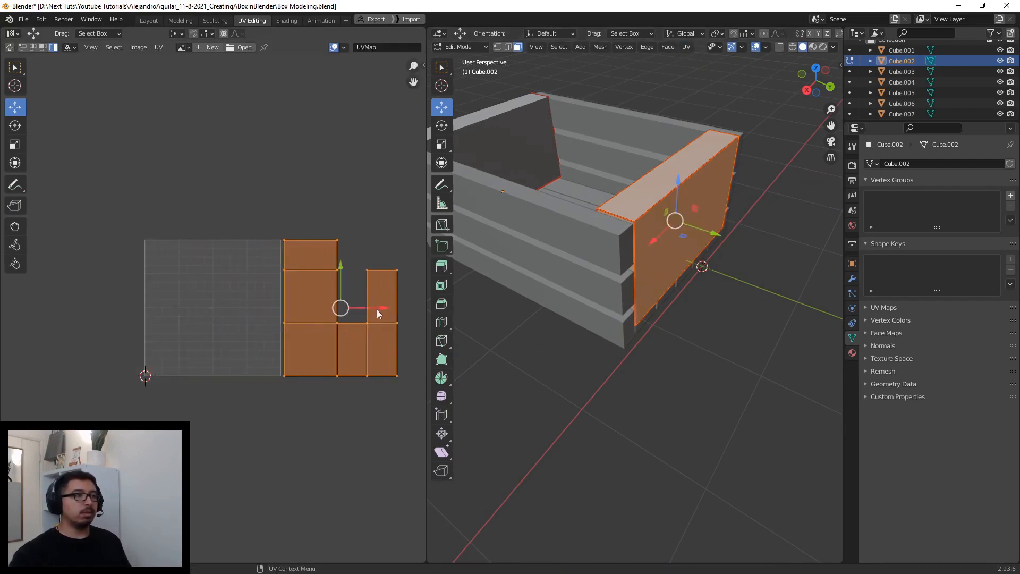
click(329, 213)
- Clear the face selection and select all faces of the mesh to show both end panels' UV layouts together
middle_drag(612, 235, 624, 247)
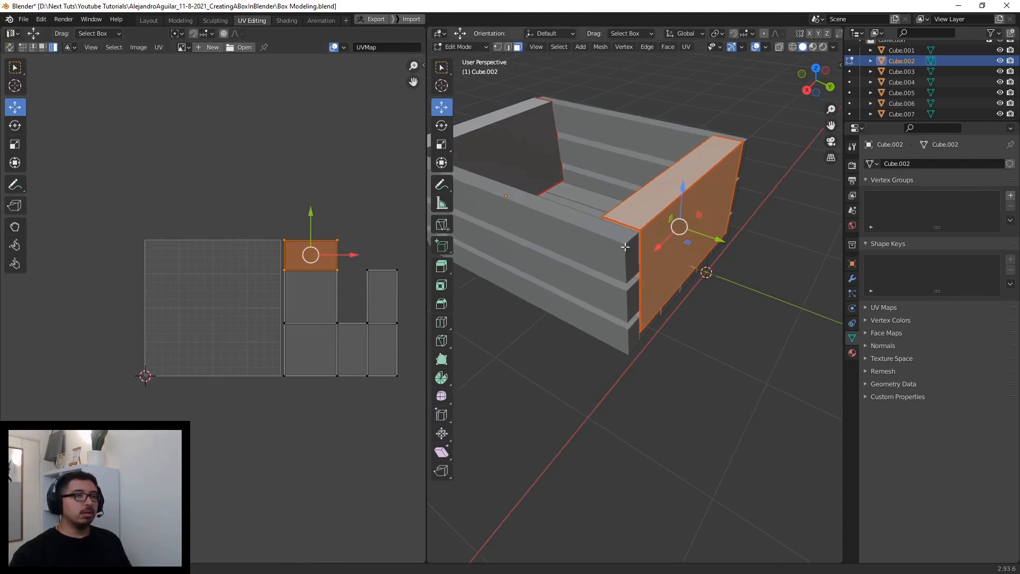
scroll(624, 247, down, 3)
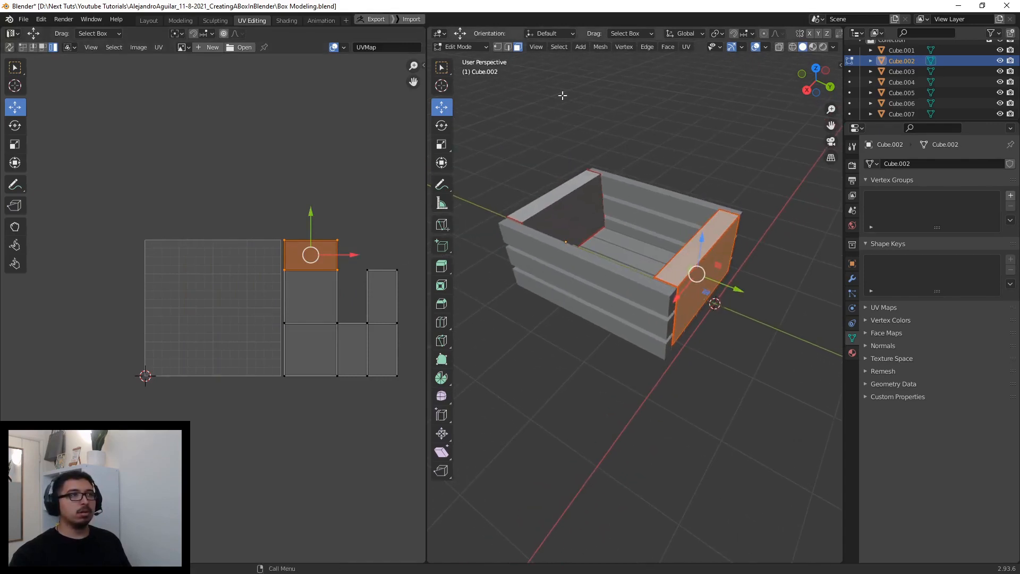
click(650, 133)
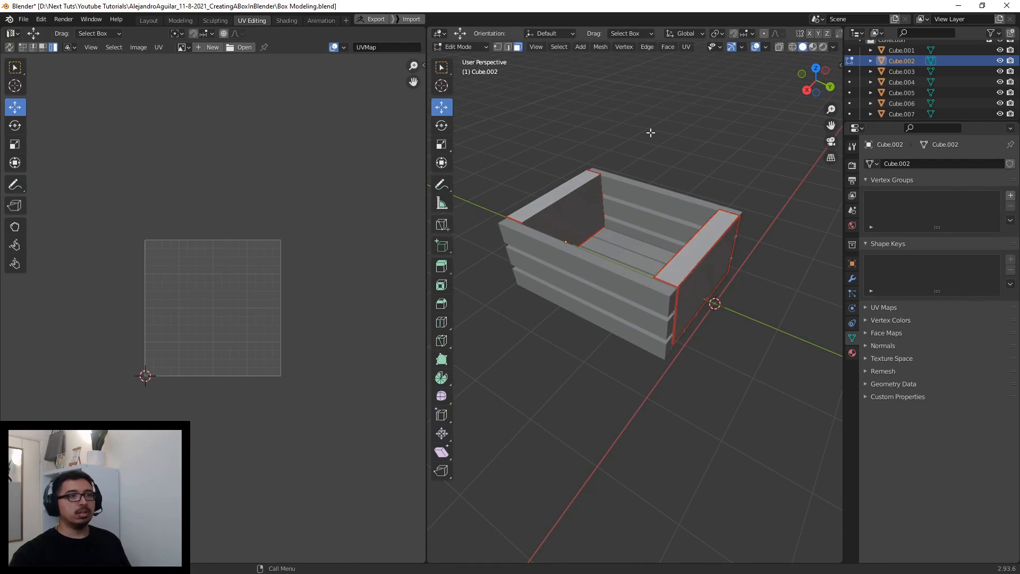
click(556, 48)
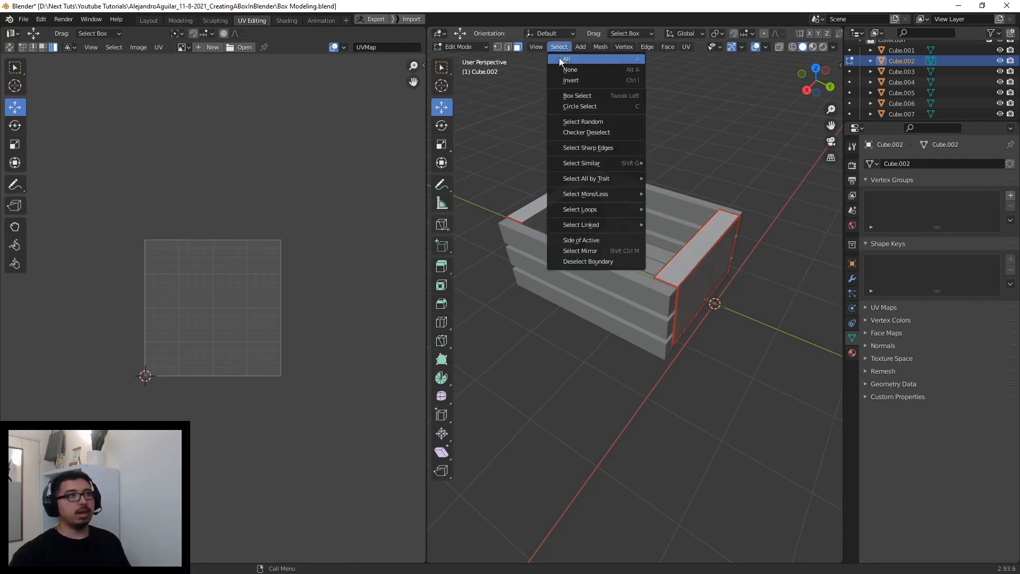
click(559, 57)
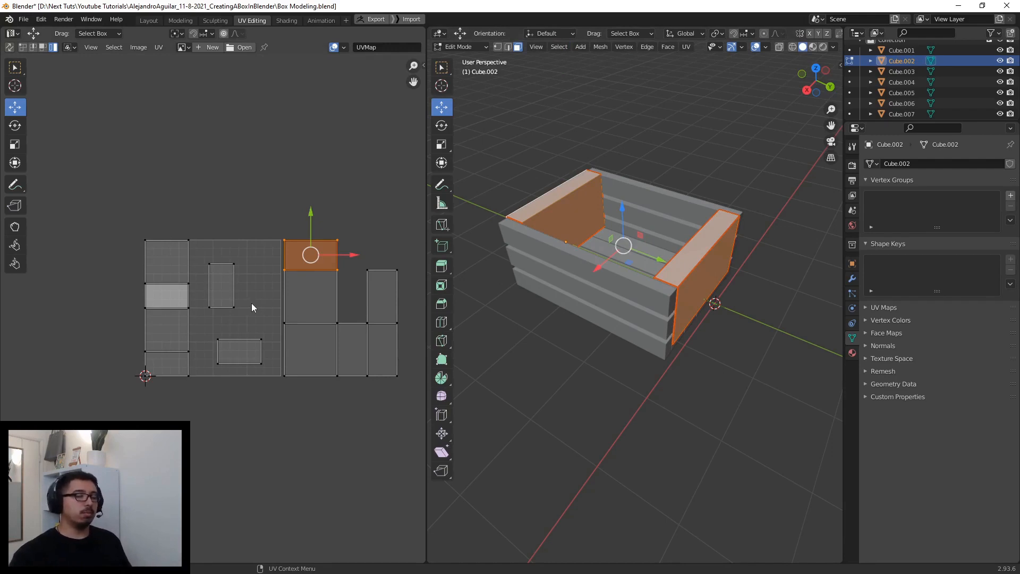
- Select the second panel's UV islands and then the first panel's four-face strip to compare the two layouts
drag(279, 396, 388, 207)
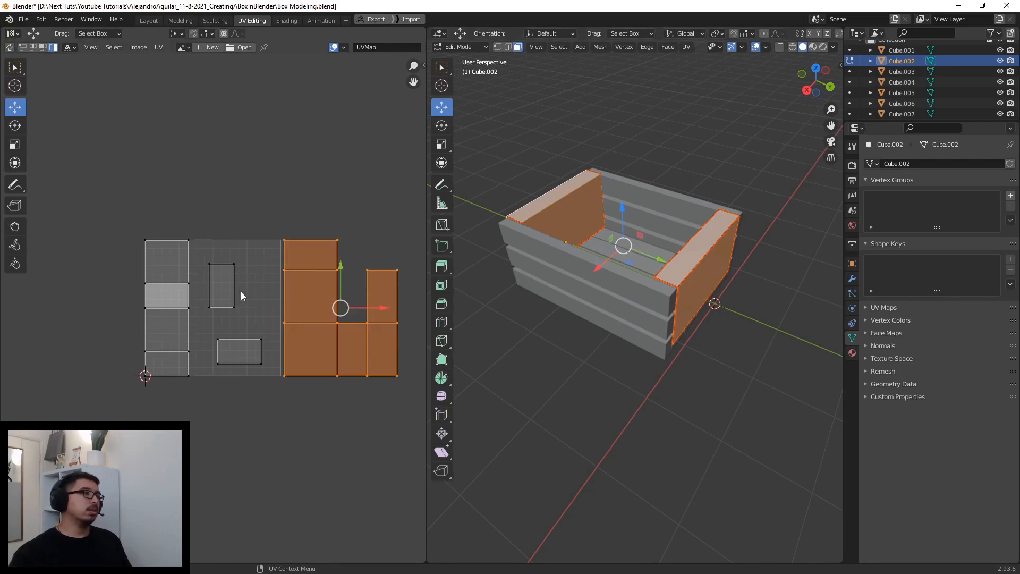
click(221, 288)
click(169, 301)
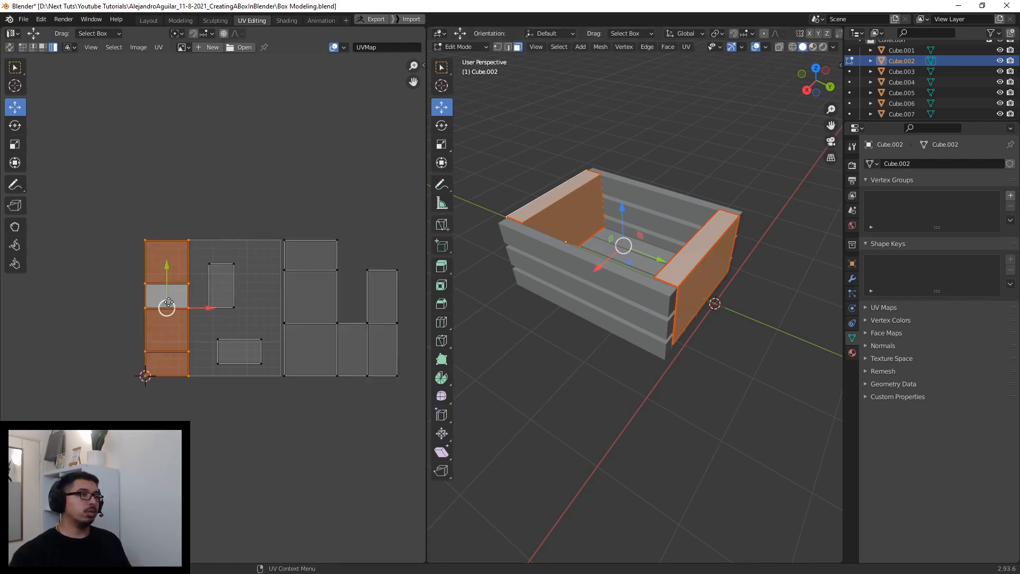
- Offset the horizontal island and the two stacked square islands of the second panel's UV layout slightly from their neighbours
click(317, 252)
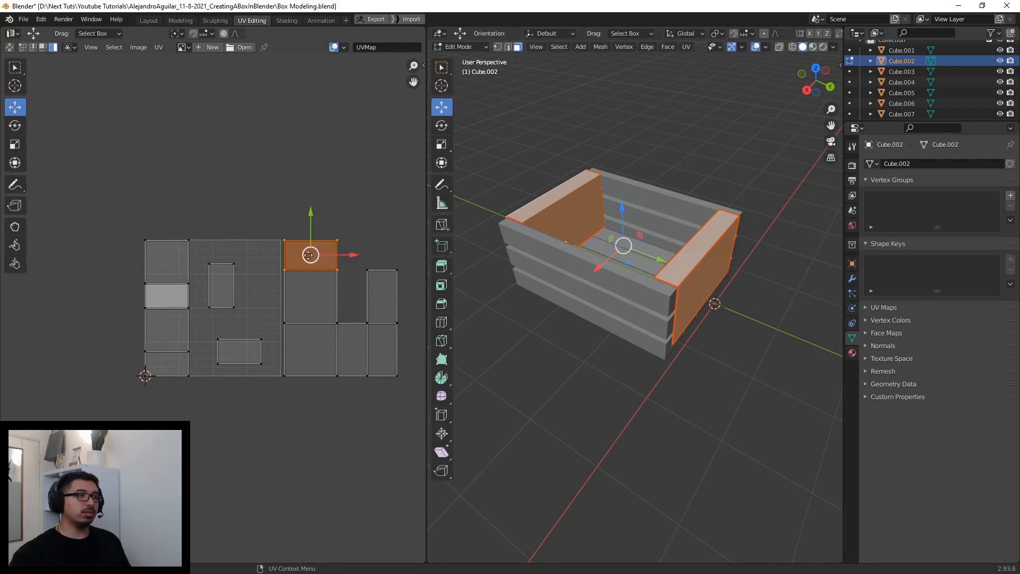
drag(308, 255, 320, 250)
click(310, 294)
drag(311, 293, 309, 293)
click(313, 352)
drag(314, 352, 310, 353)
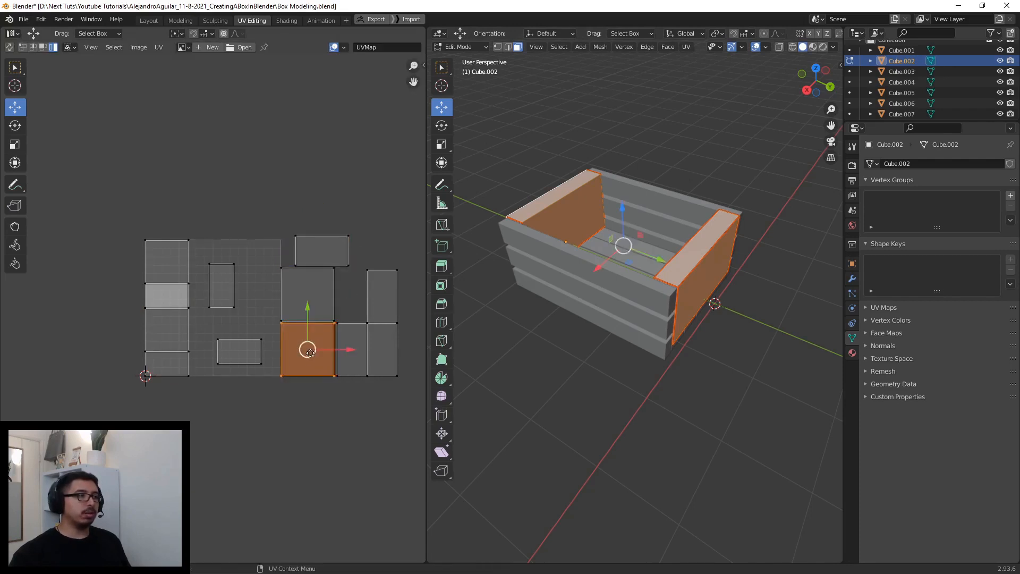
- Move the two outermost narrow upright islands of the second panel's layout apart and clear the UV selection
click(386, 344)
drag(381, 348, 387, 349)
click(382, 296)
drag(382, 297, 387, 286)
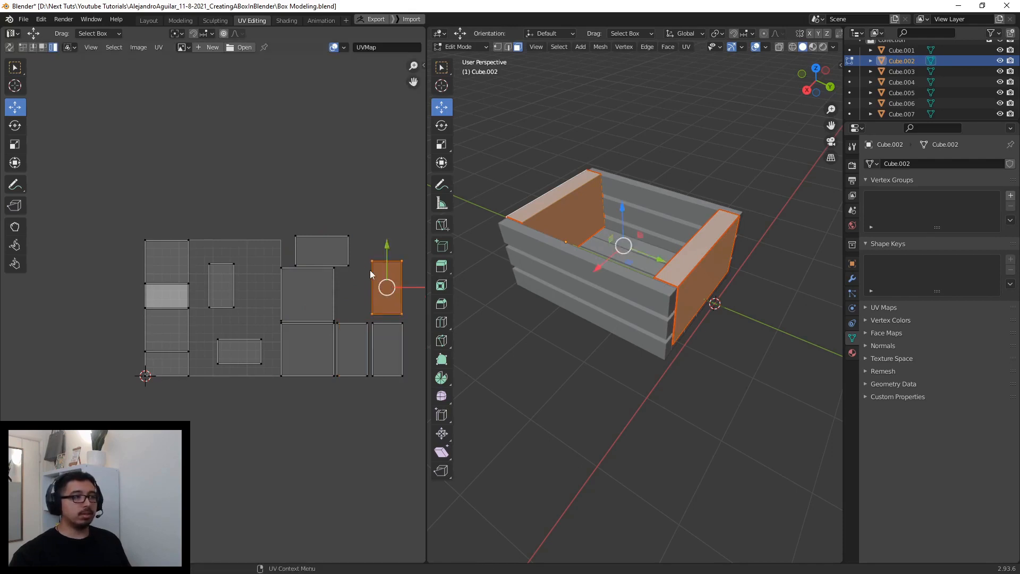
click(382, 211)
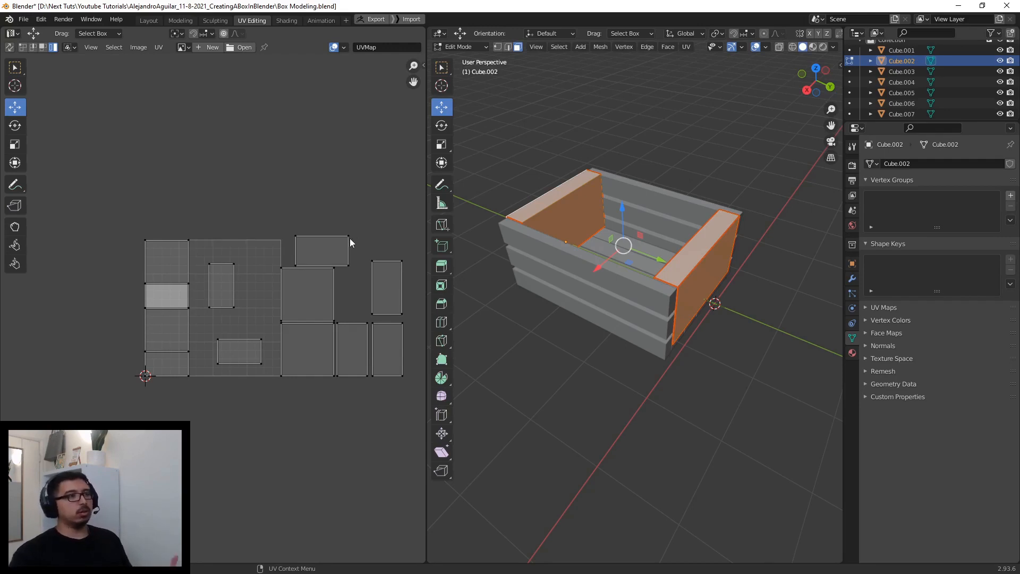
- Select the four-face UV strip and examine both end panels from several sides against their UV islands
middle_drag(610, 220, 662, 361)
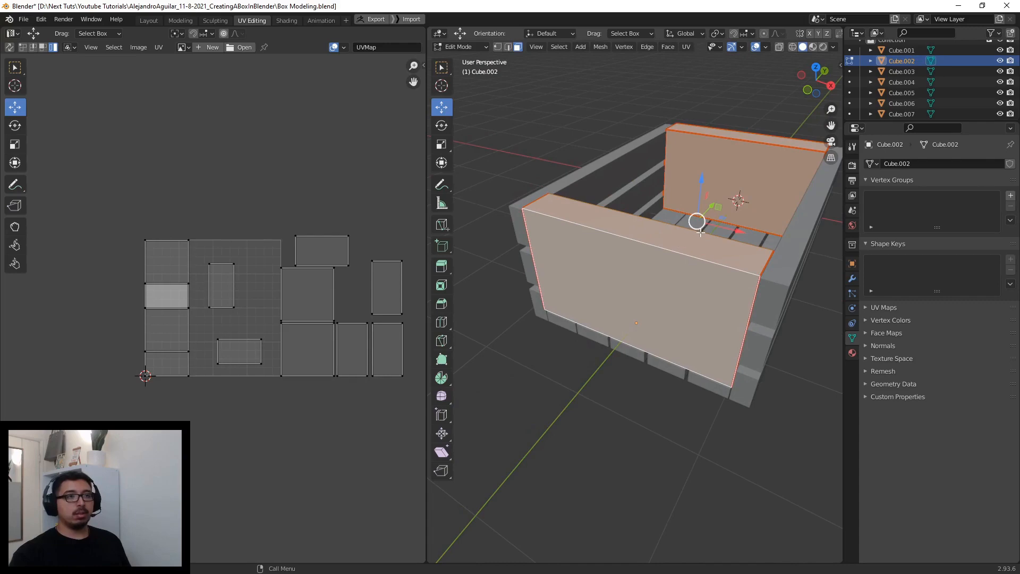
middle_drag(701, 229, 535, 247)
middle_drag(540, 299, 686, 304)
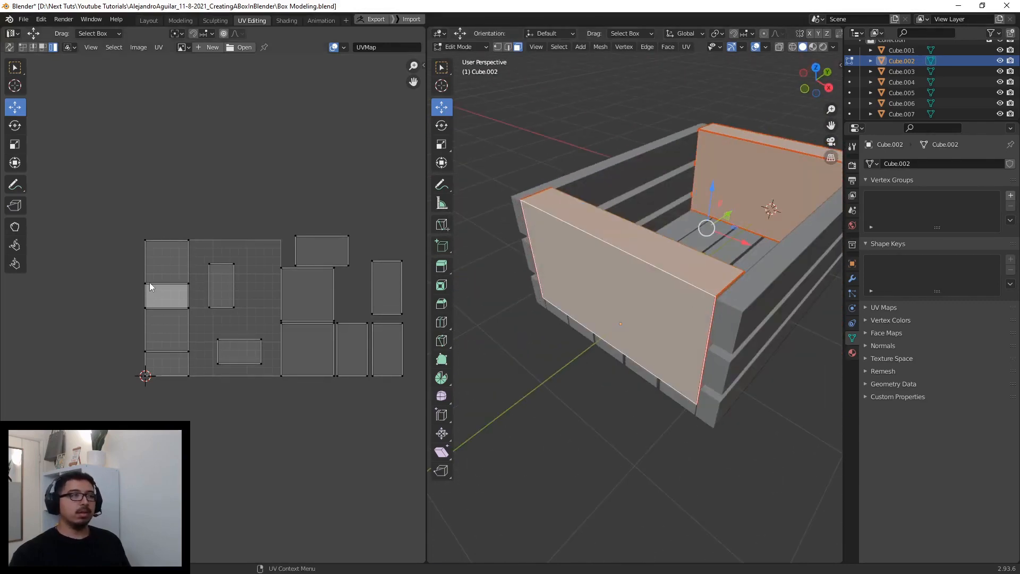
key(ctrl+l)
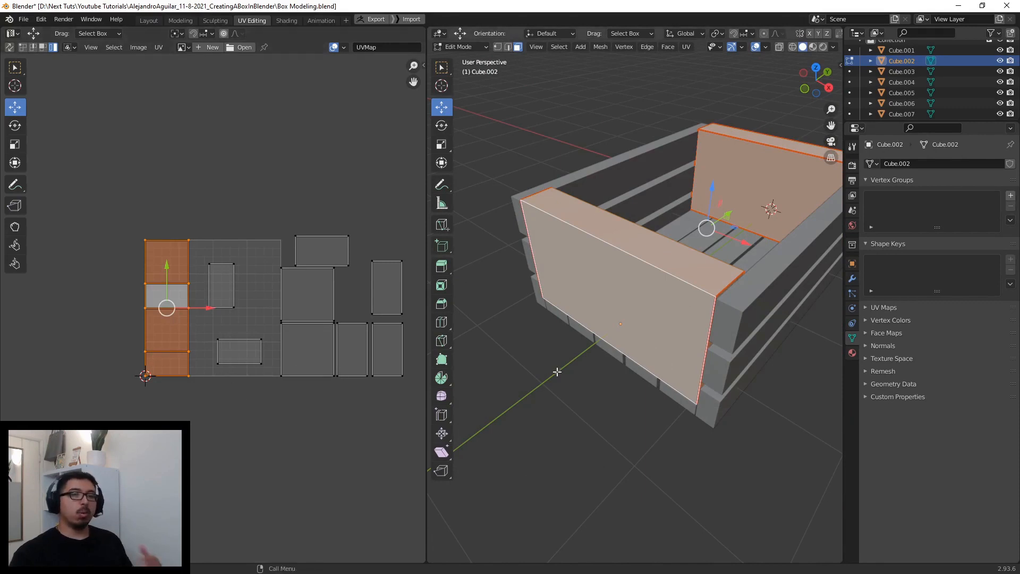
middle_drag(697, 264, 618, 299)
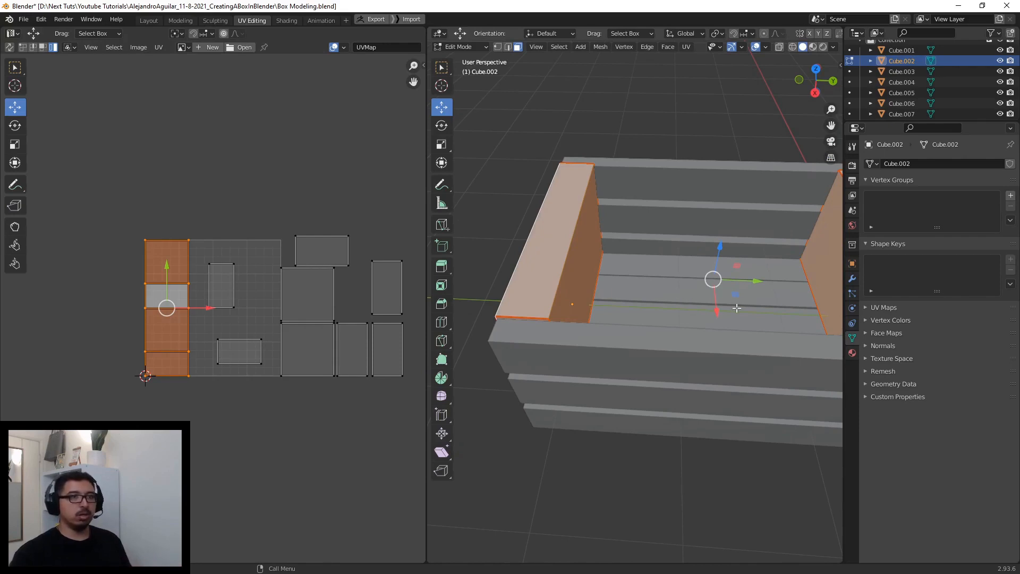
middle_drag(741, 304, 566, 272)
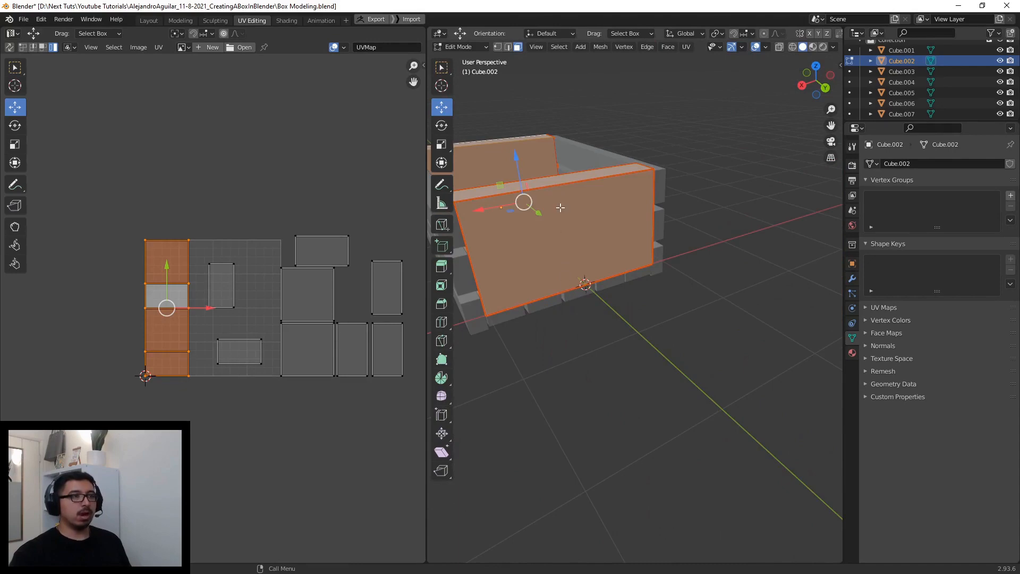
middle_drag(560, 207, 657, 213)
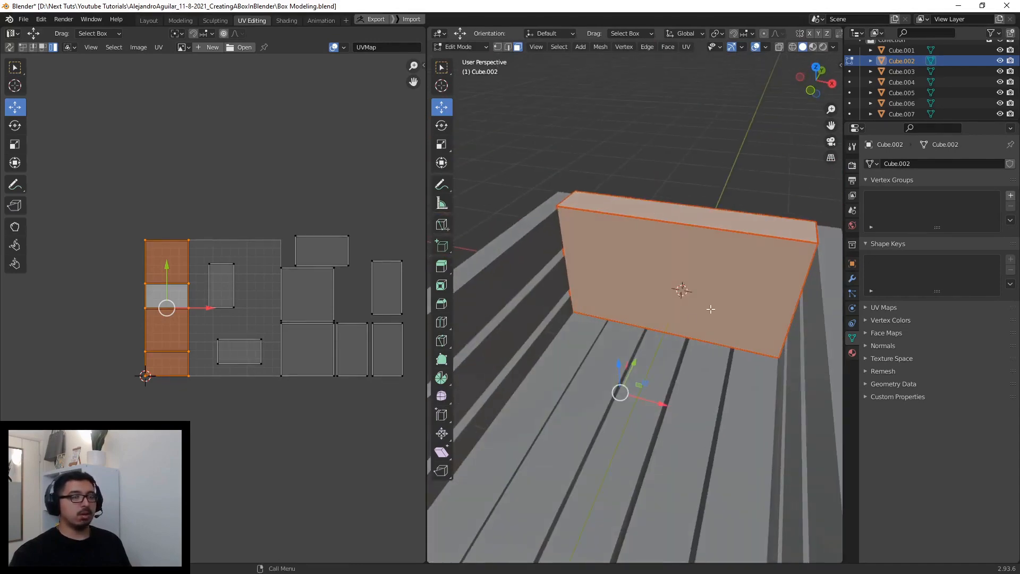
middle_drag(711, 308, 668, 315)
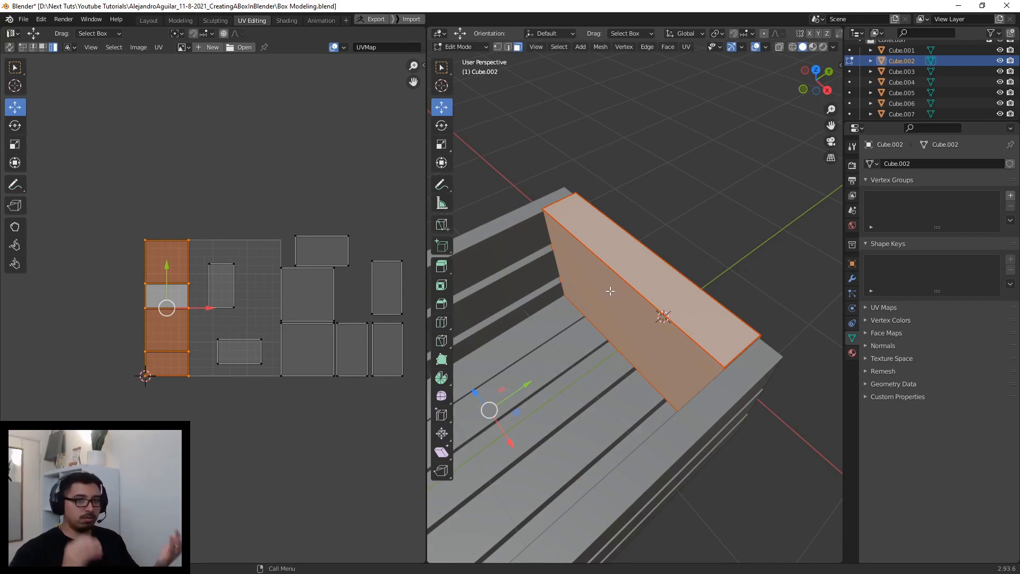
middle_drag(655, 158, 671, 227)
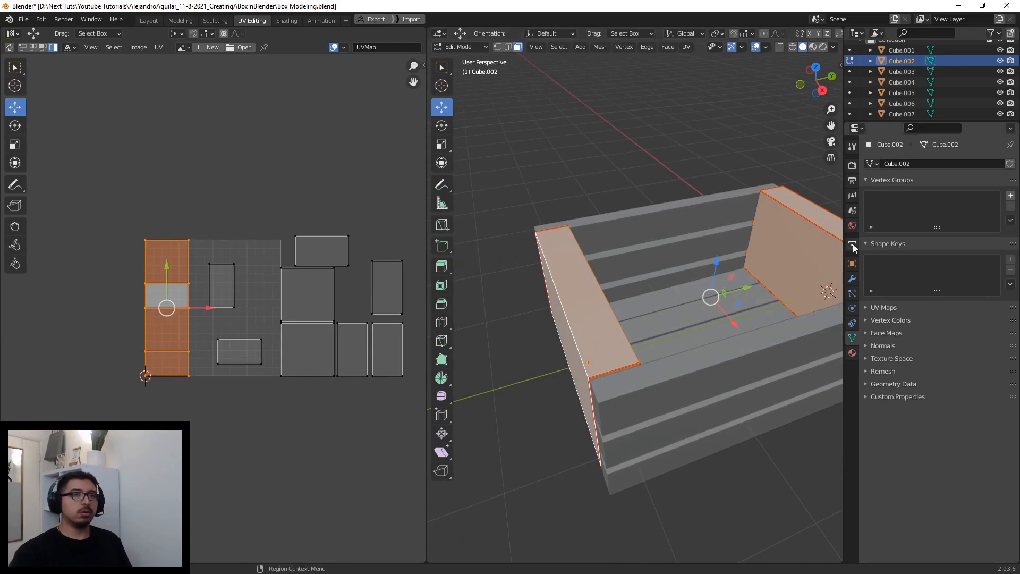
shift+middle_drag(654, 187, 620, 189)
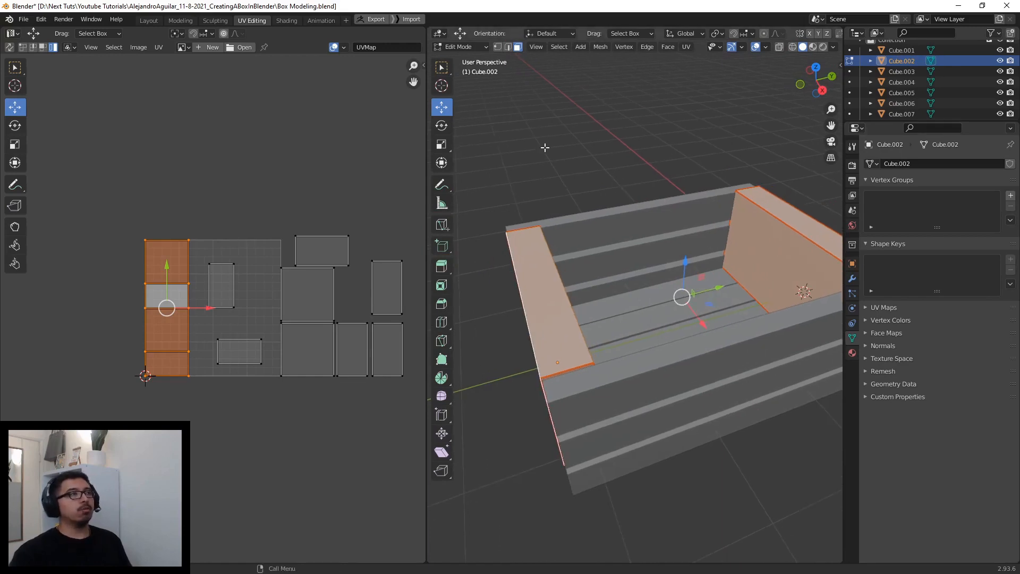
- Switch to the Shading workspace
click(286, 21)
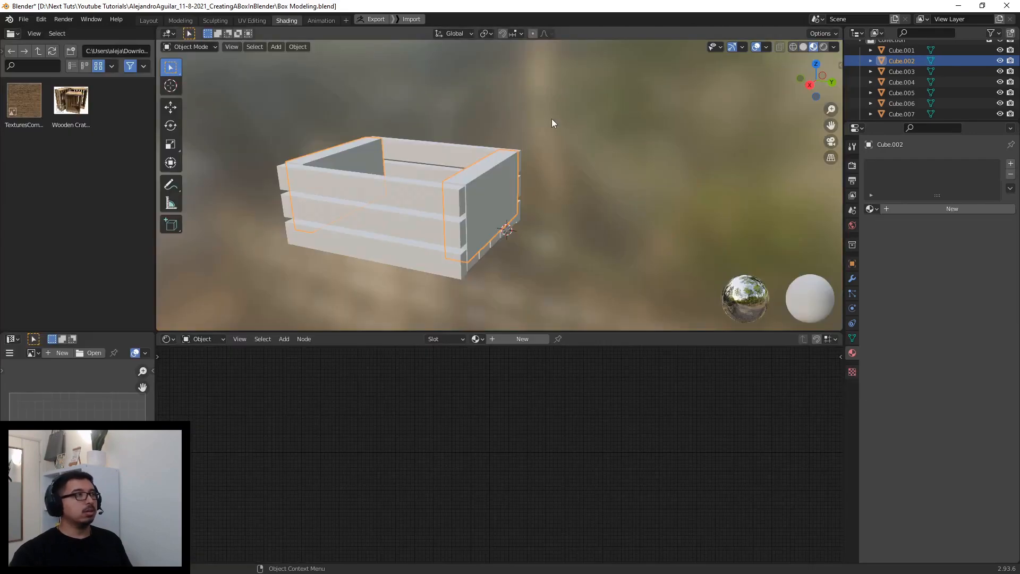
- Clear the object selection and assign the existing Wood Material to the crate's two end panels
middle_drag(584, 140, 583, 107)
click(583, 110)
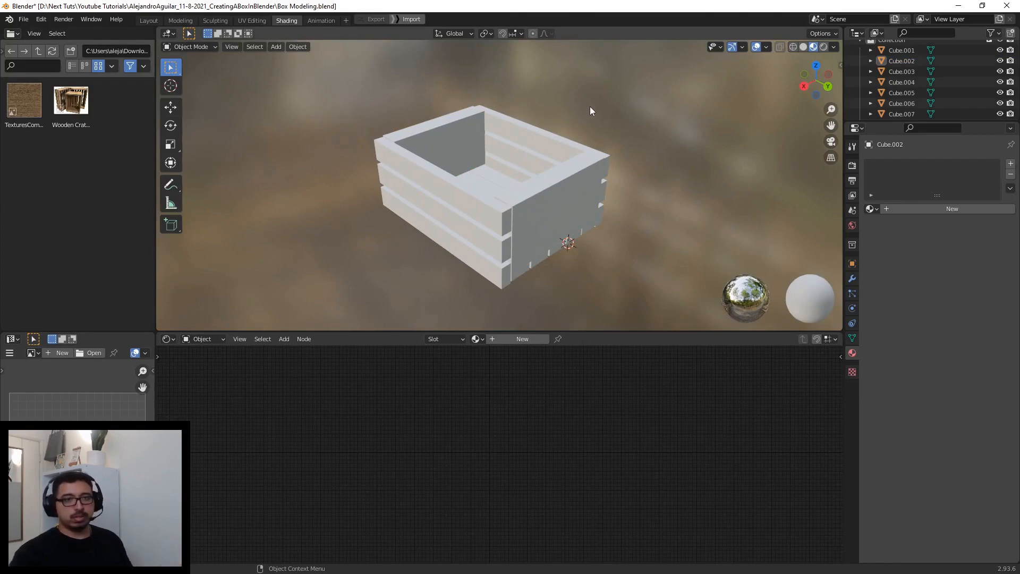
click(876, 208)
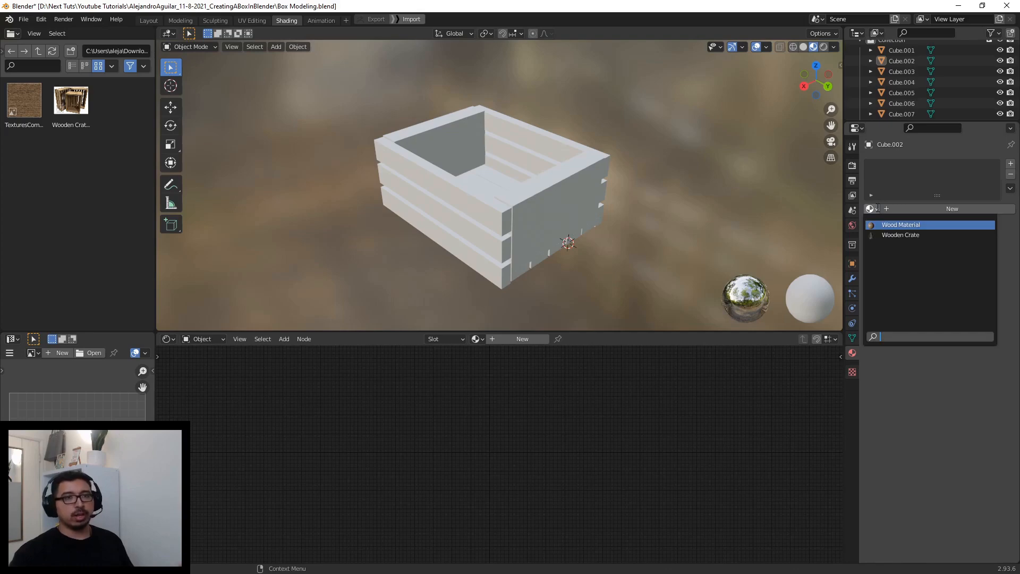
click(886, 226)
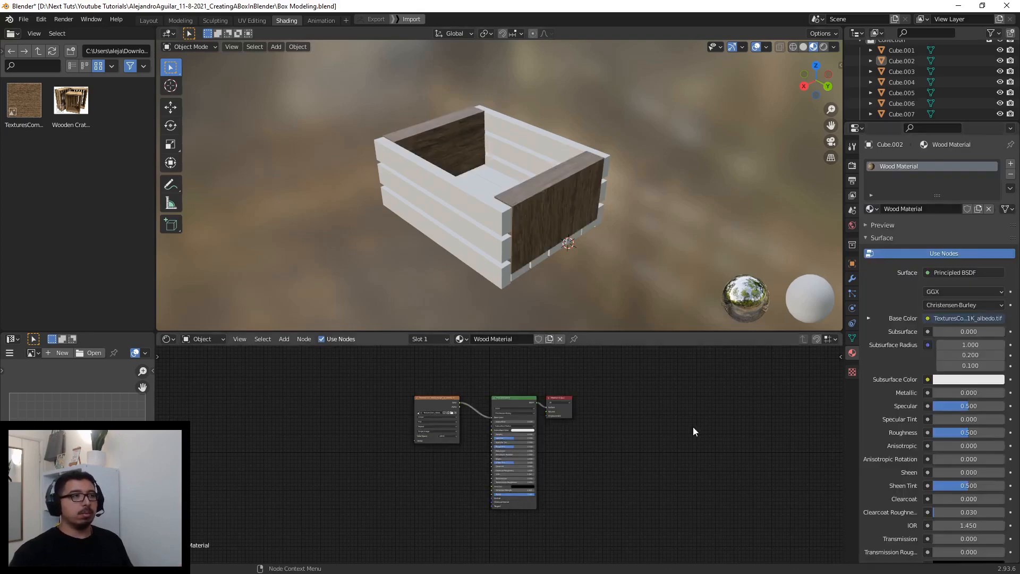
middle_drag(585, 223, 590, 300)
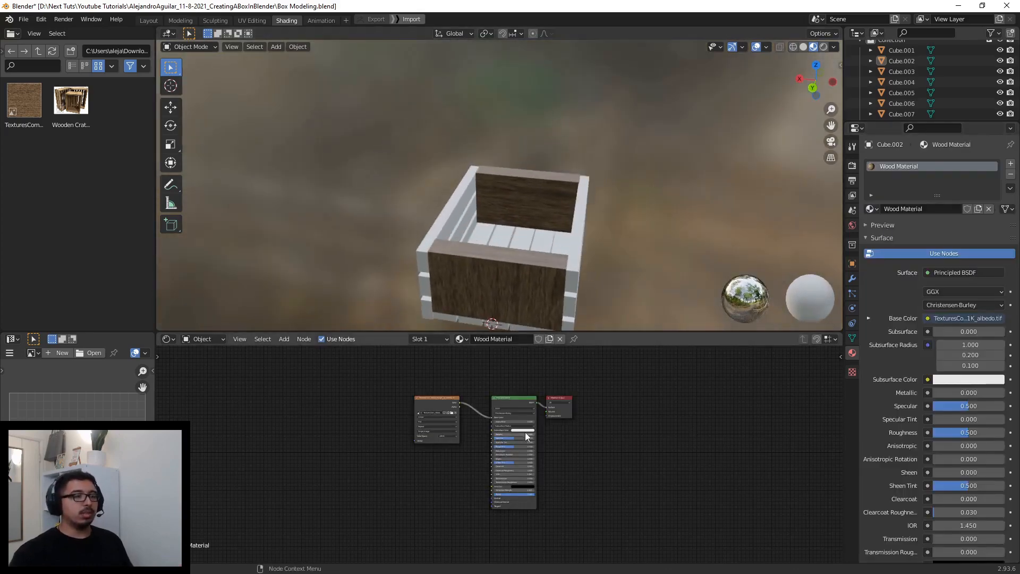
- Replace the material's image texture node with a new one from the TexturesCom_Wood_Rough_1K_albedo file, placed unconnected before the Principled BSDF
scroll(462, 393, up, 5)
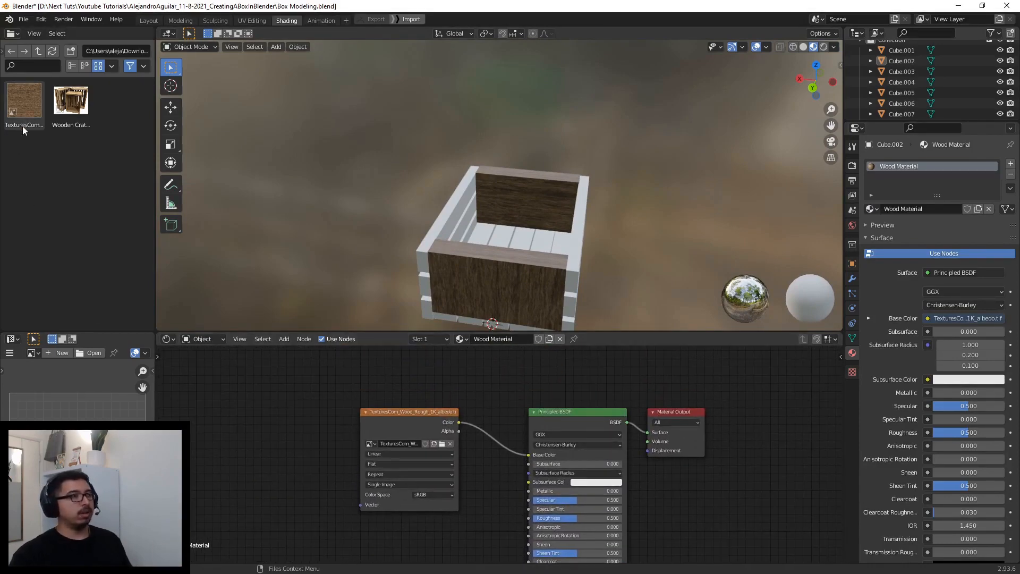
drag(23, 130, 293, 423)
click(430, 423)
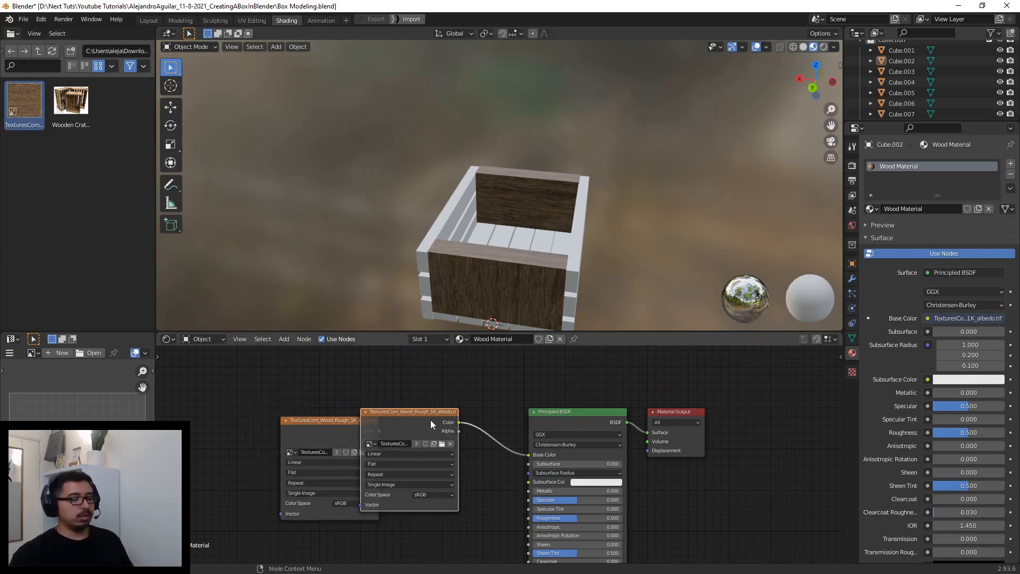
click(299, 339)
click(318, 242)
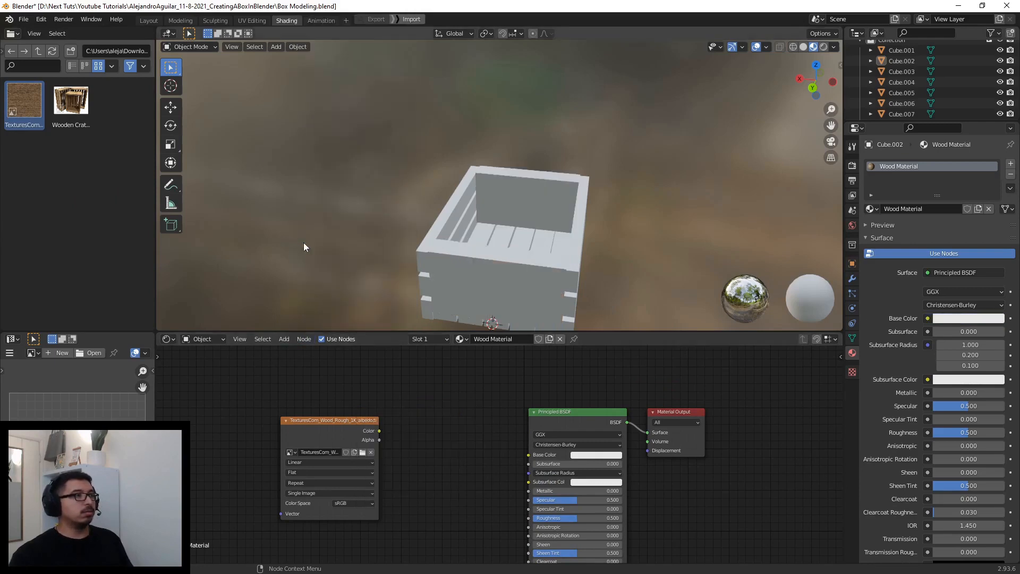
drag(337, 424, 367, 405)
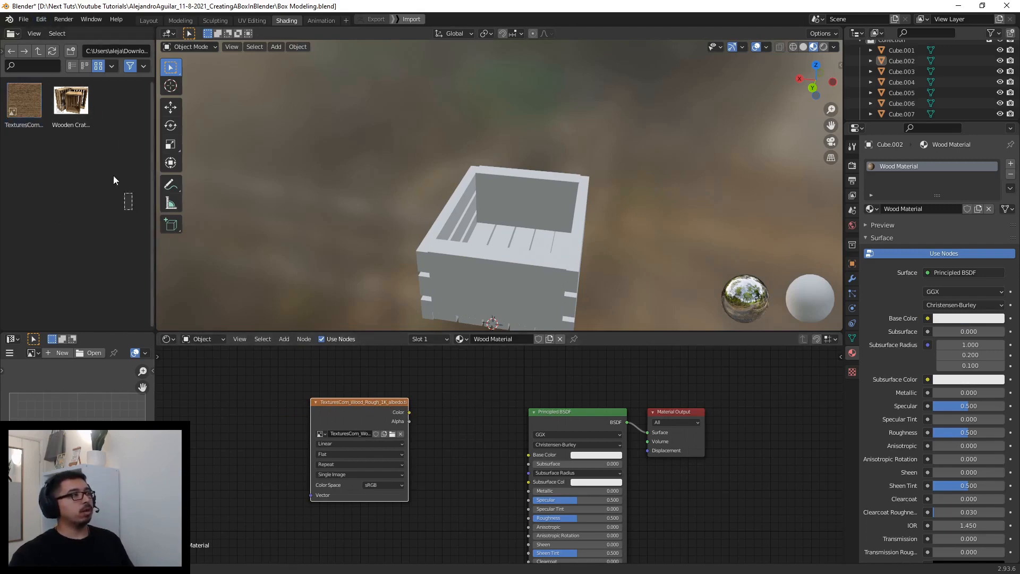
- Show the file browser's list of volumes, system folders and favorites beside the texture thumbnails
drag(132, 209, 9, 53)
click(121, 209)
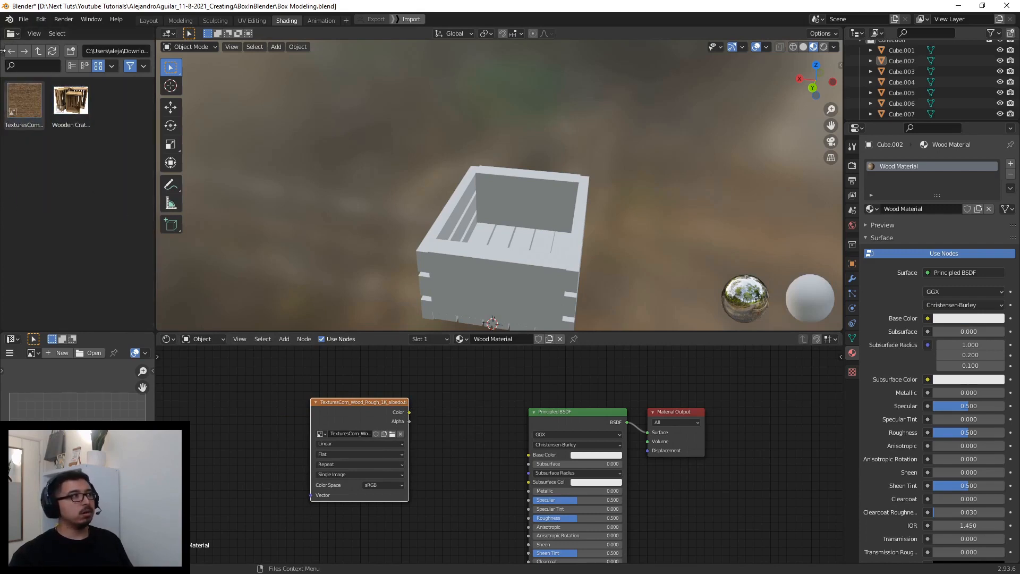
click(2, 56)
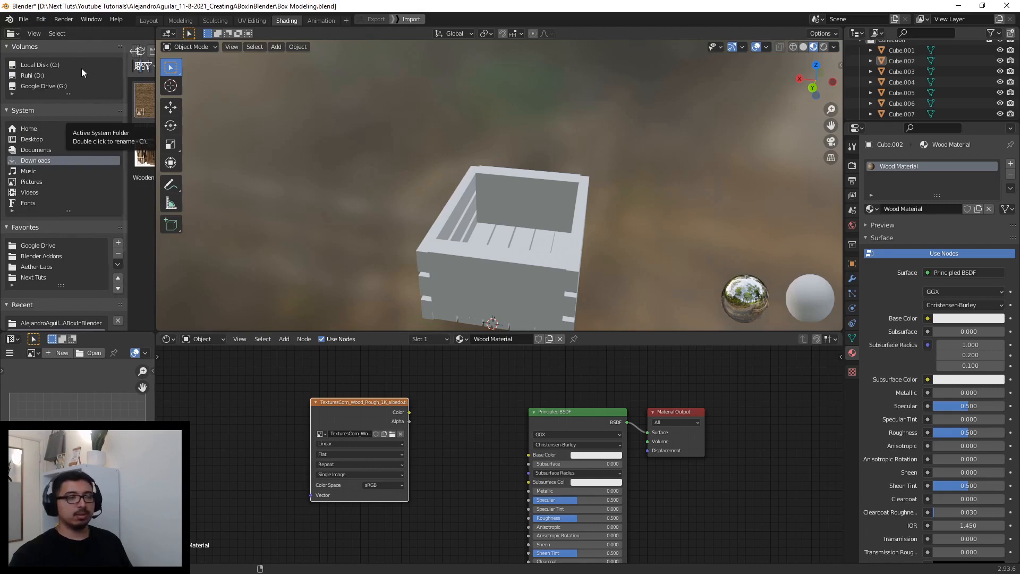
- Connect the wood albedo texture's Color output to the Principled BSDF's Base Color and view the textured end panels
key(t)
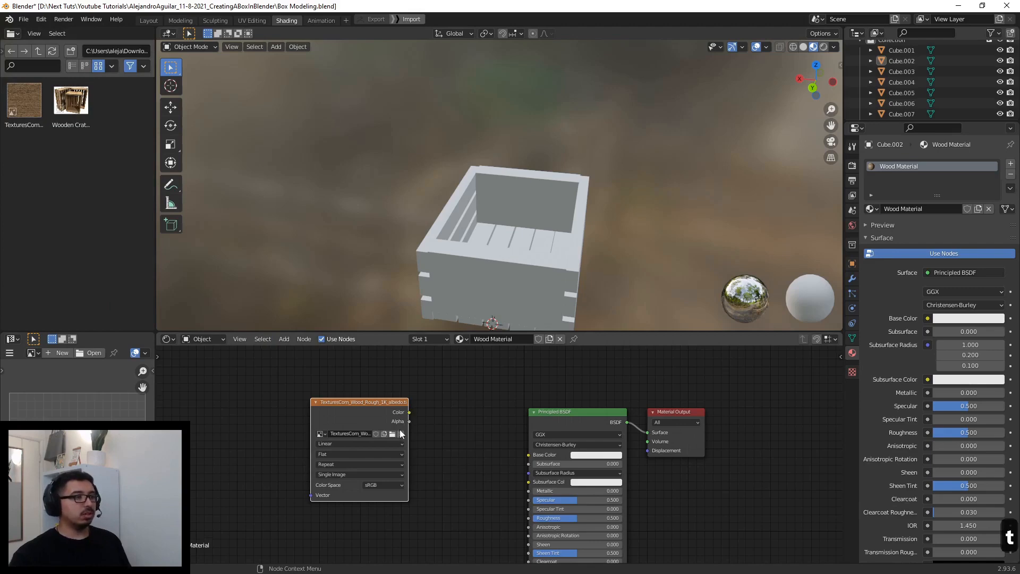
scroll(401, 431, up, 2)
drag(366, 392, 540, 461)
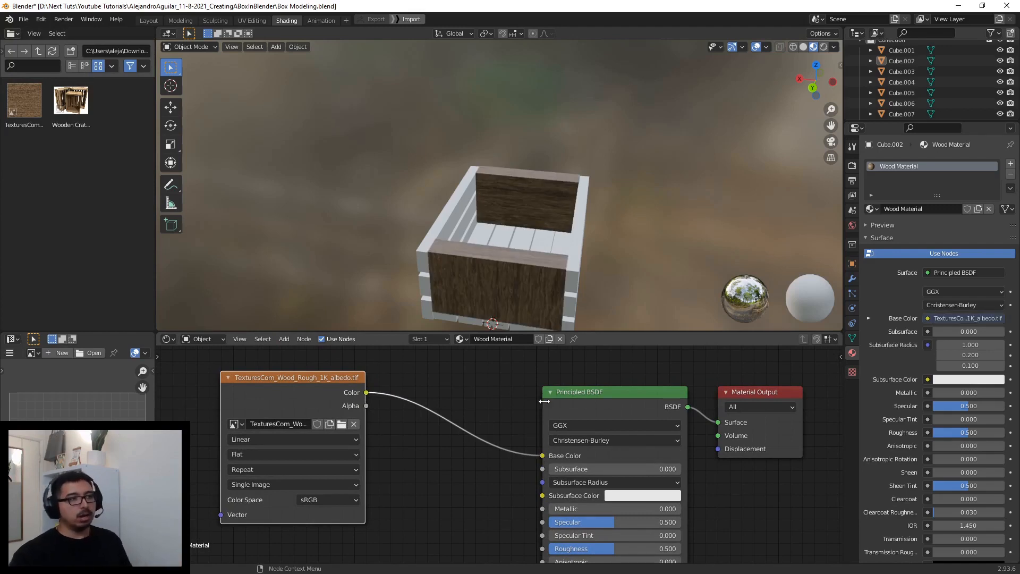
middle_drag(616, 271, 784, 234)
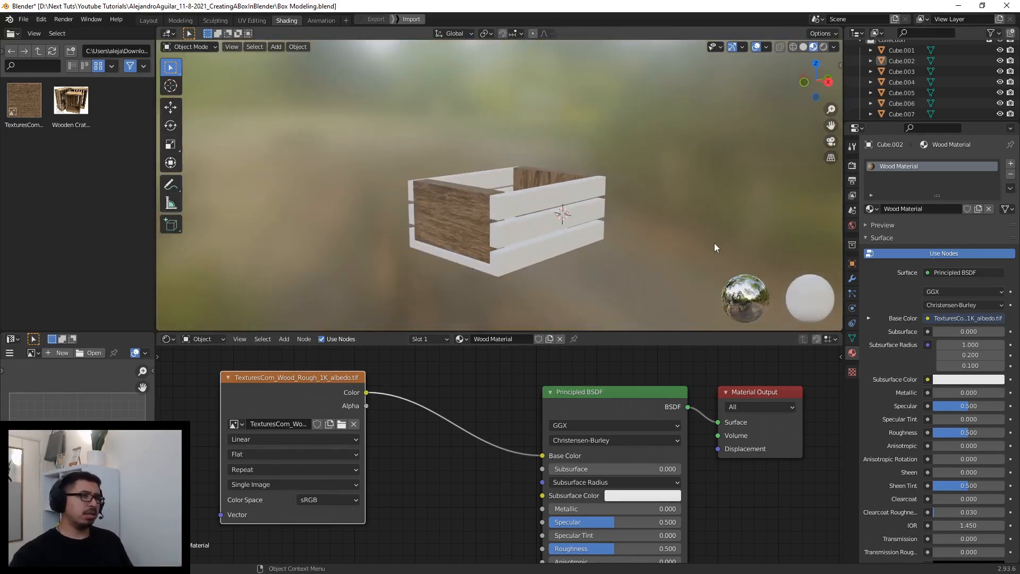
middle_drag(714, 244, 634, 251)
middle_drag(628, 291, 625, 263)
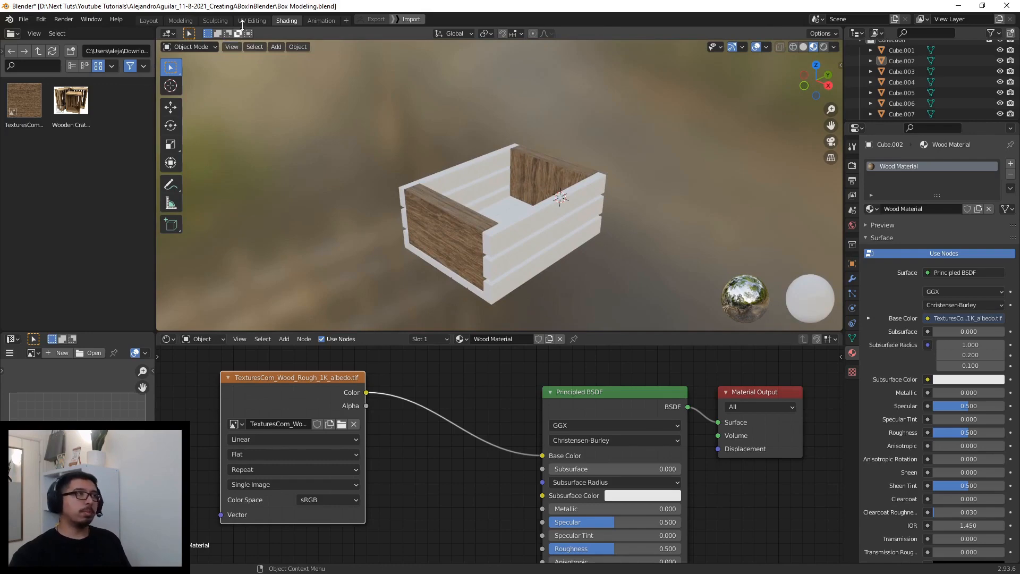
- Switch to the UV Editing workspace and show the crate with Material Preview shading
click(252, 21)
scroll(597, 198, down, 3)
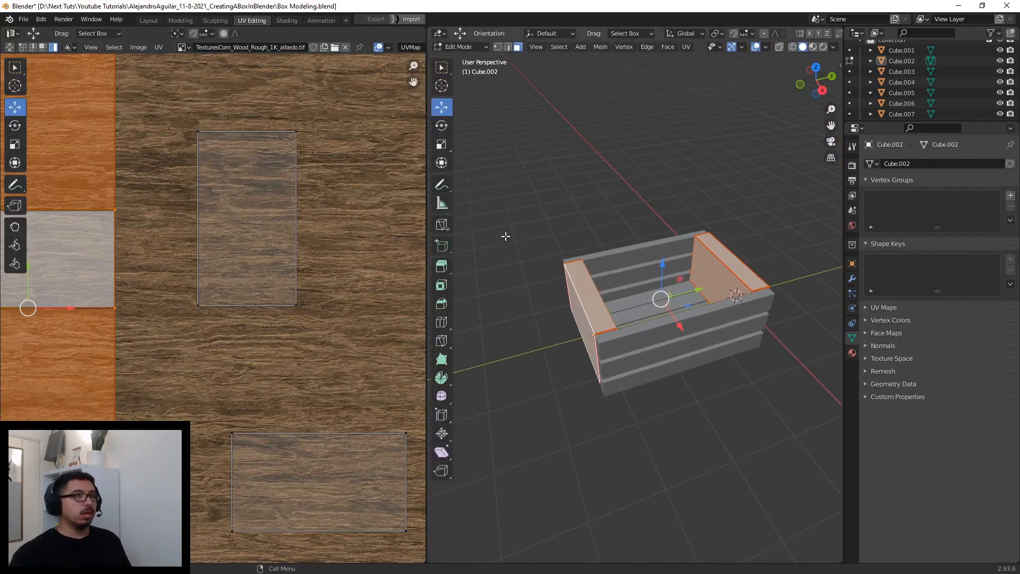
scroll(298, 269, down, 3)
middle_drag(305, 254, 222, 271)
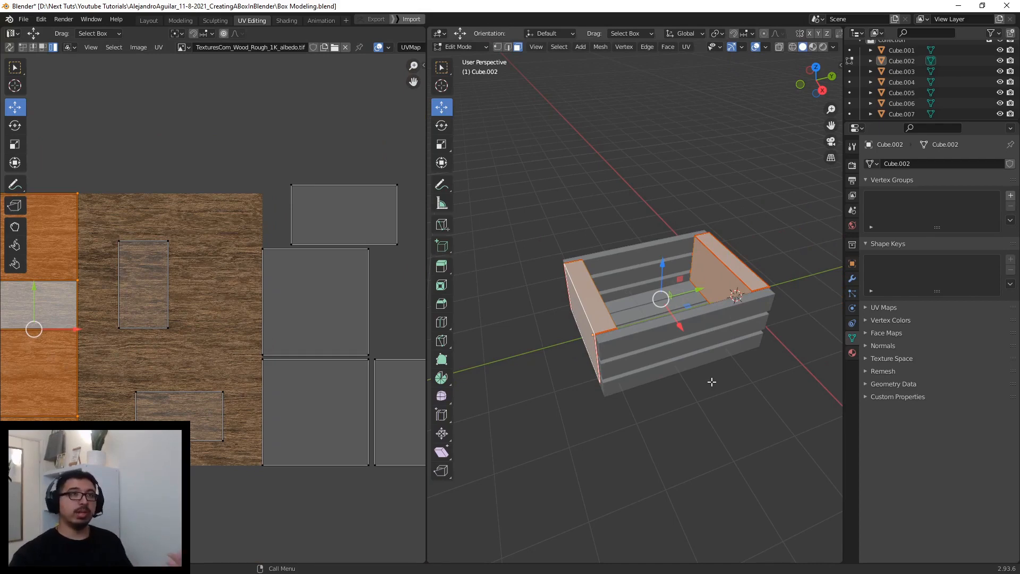
click(813, 47)
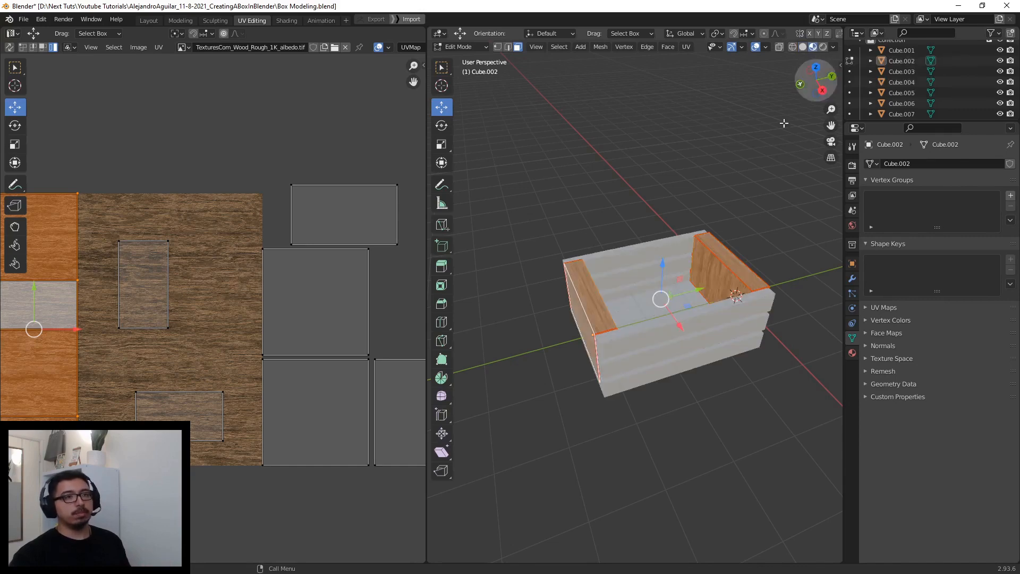
middle_drag(703, 195, 697, 299)
scroll(711, 250, up, 3)
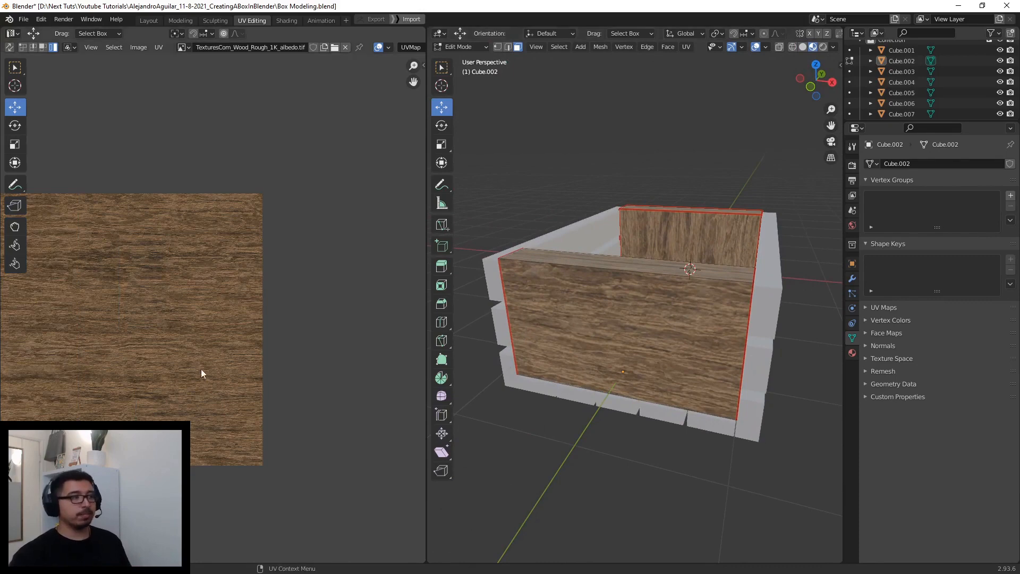
- Select the near end panel's faces and rotate their UV strip about 90 degrees over the wood texture
click(724, 336)
middle_drag(717, 340, 702, 363)
scroll(700, 353, down, 3)
shift+click(574, 271)
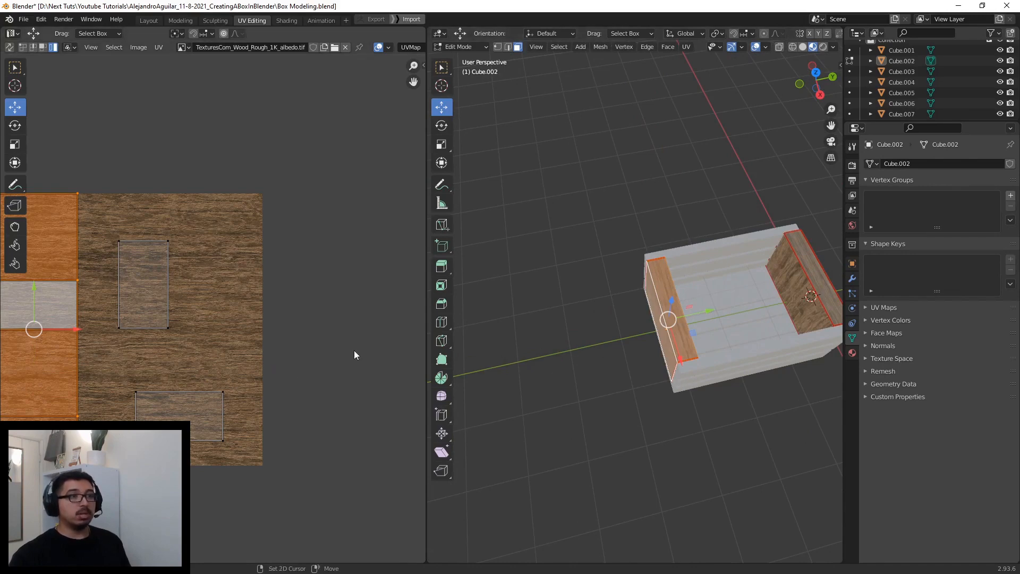
middle_drag(354, 350, 54, 304)
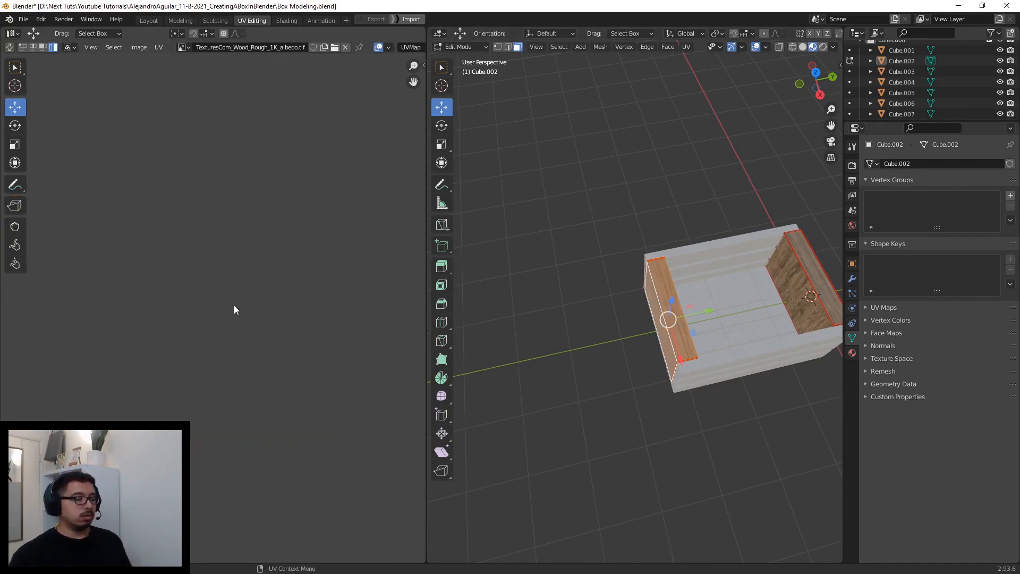
scroll(234, 306, down, 5)
middle_drag(295, 312, 171, 315)
scroll(197, 312, up, 3)
middle_drag(197, 312, 227, 302)
scroll(165, 317, up, 2)
scroll(227, 301, up, 1)
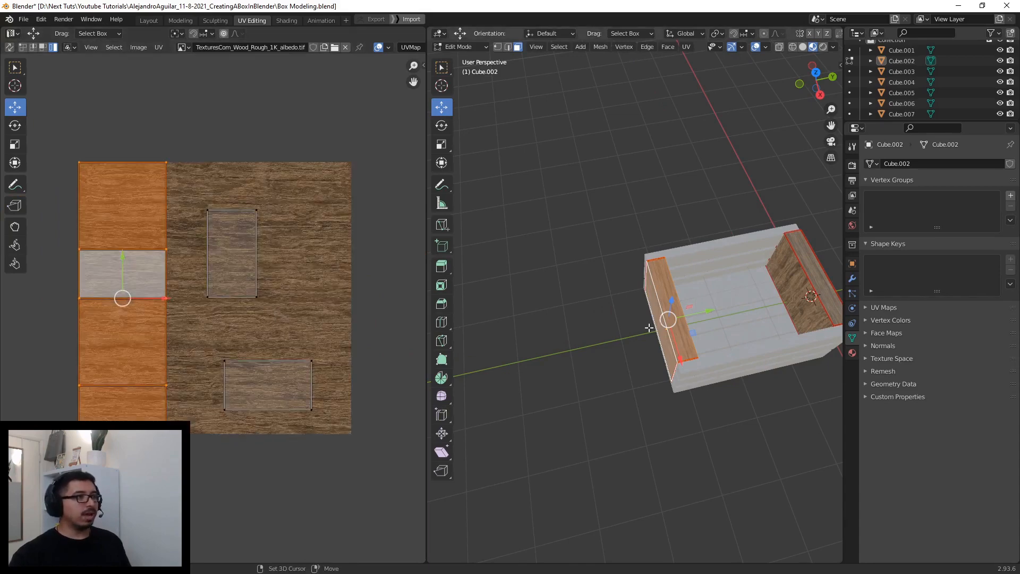
middle_drag(527, 317, 641, 299)
scroll(587, 338, up, 3)
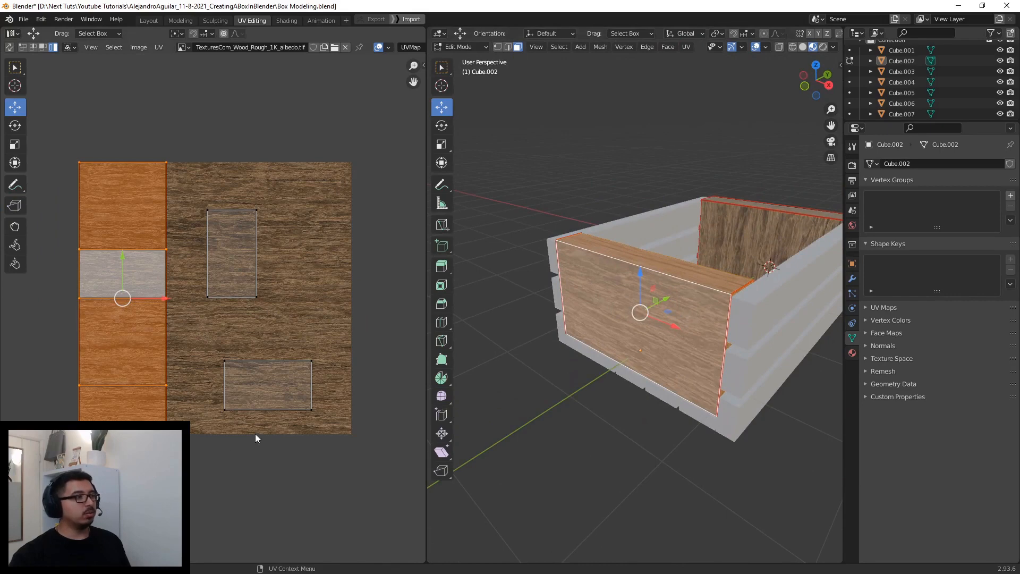
click(265, 385)
click(113, 288)
click(15, 131)
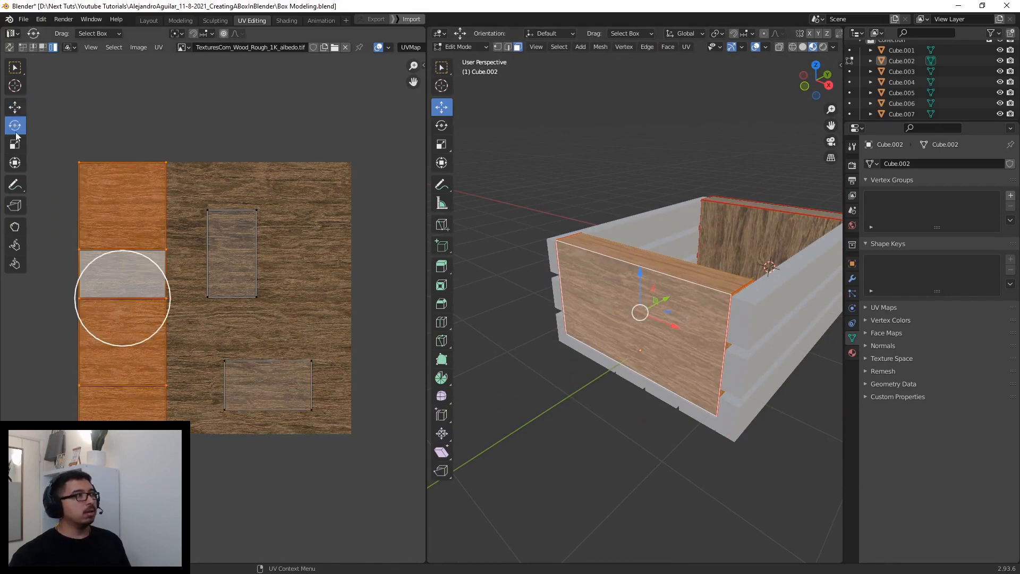
drag(150, 261, 200, 360)
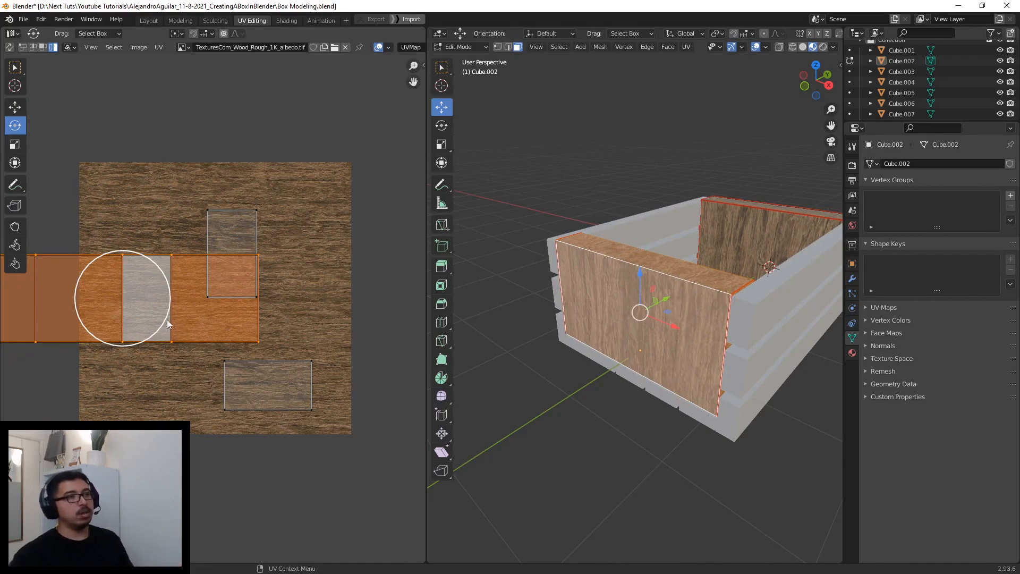
- Deselect the panel and examine the wood grain on its outer face and top edge
click(526, 344)
middle_drag(659, 272, 671, 280)
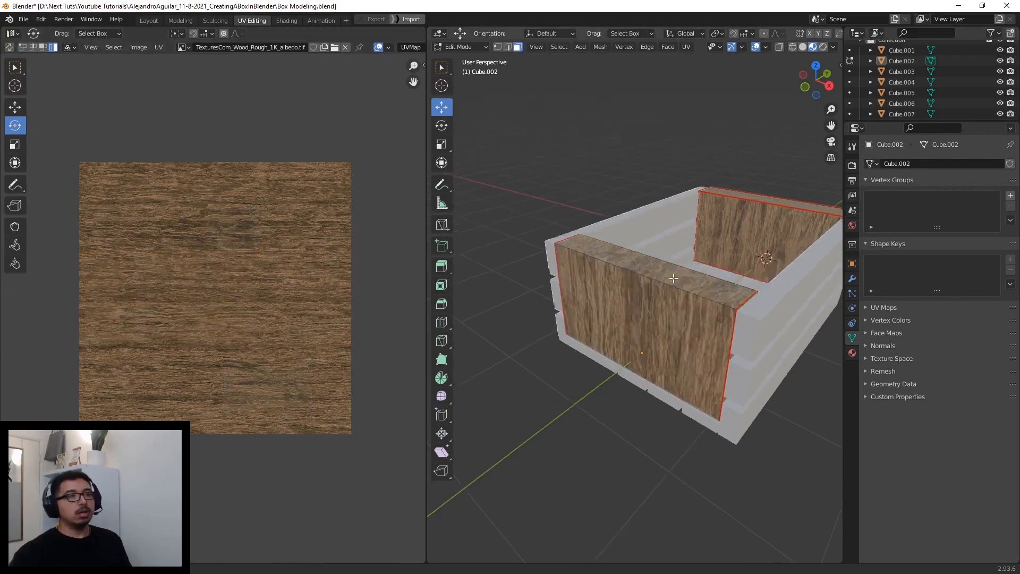
scroll(714, 284, up, 2)
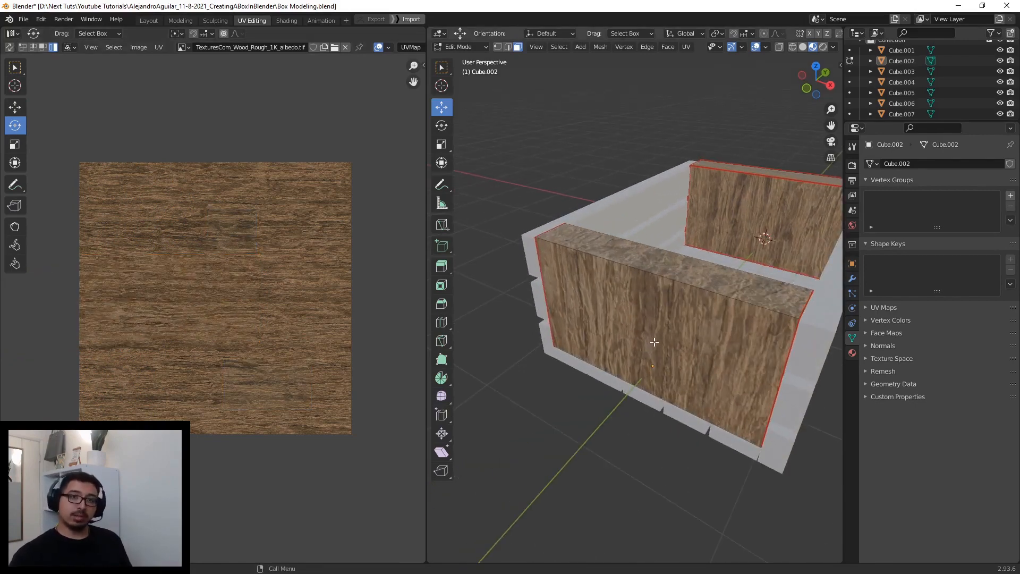
middle_drag(646, 266, 638, 343)
scroll(638, 343, up, 1)
shift+middle_drag(608, 463, 642, 321)
middle_drag(648, 260, 633, 330)
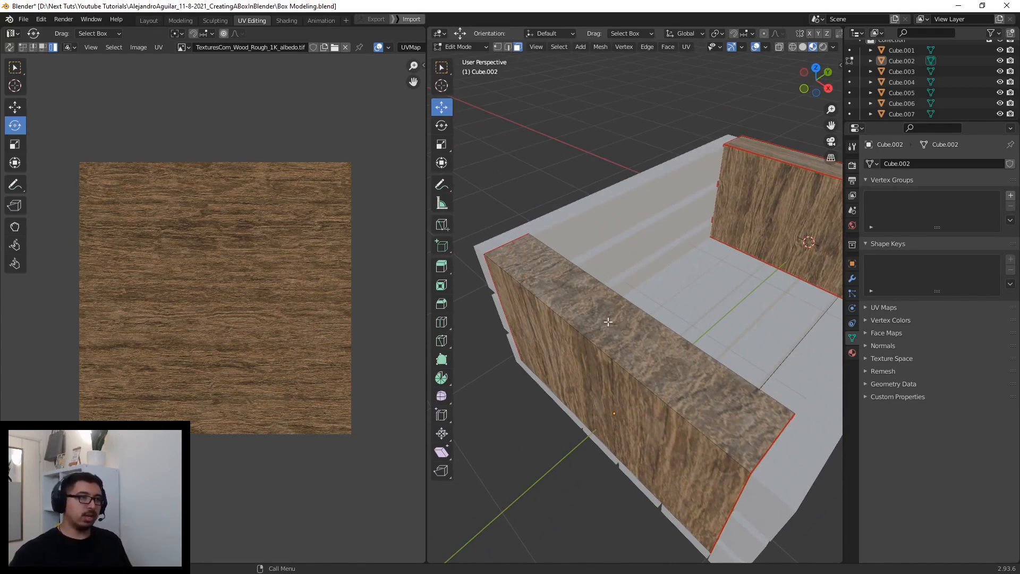
- Reselect all faces of the near end panel, including its top and underside, with their UV strip in view
click(627, 332)
middle_drag(568, 355, 672, 319)
shift+click(675, 318)
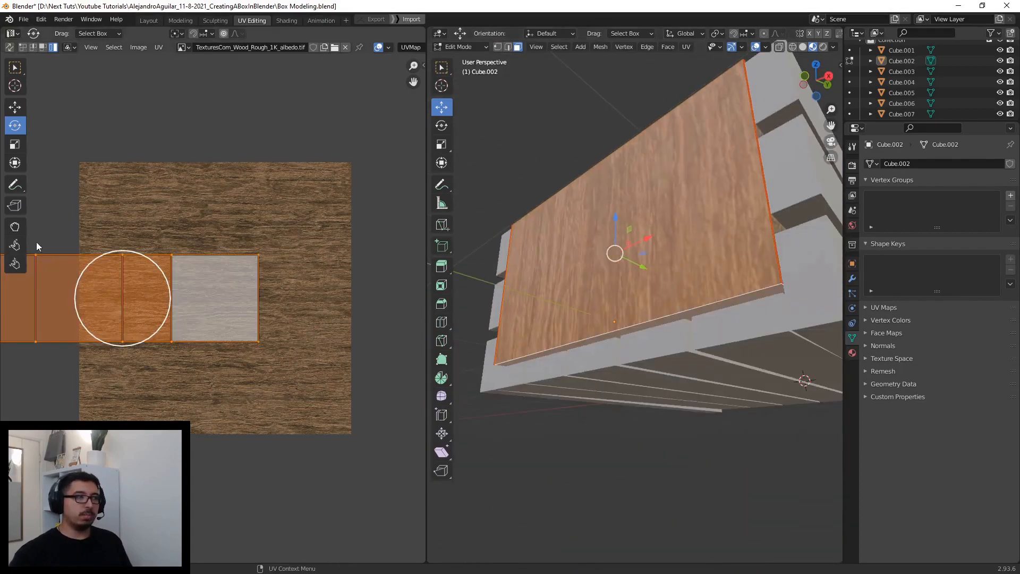
middle_drag(193, 276, 246, 319)
middle_drag(632, 302, 607, 296)
scroll(608, 296, down, 3)
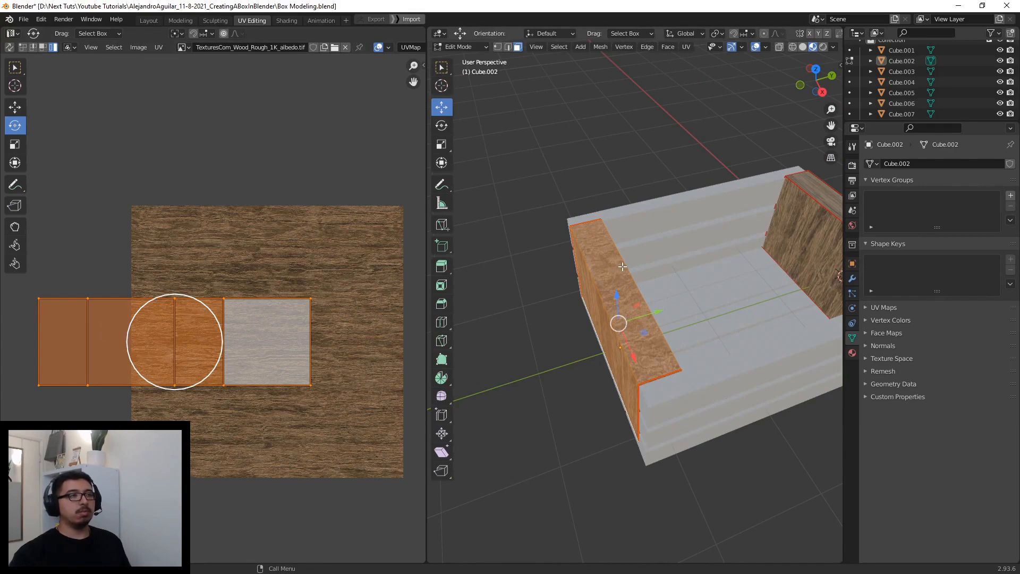
middle_drag(624, 282, 599, 304)
shift+middle_drag(587, 261, 621, 249)
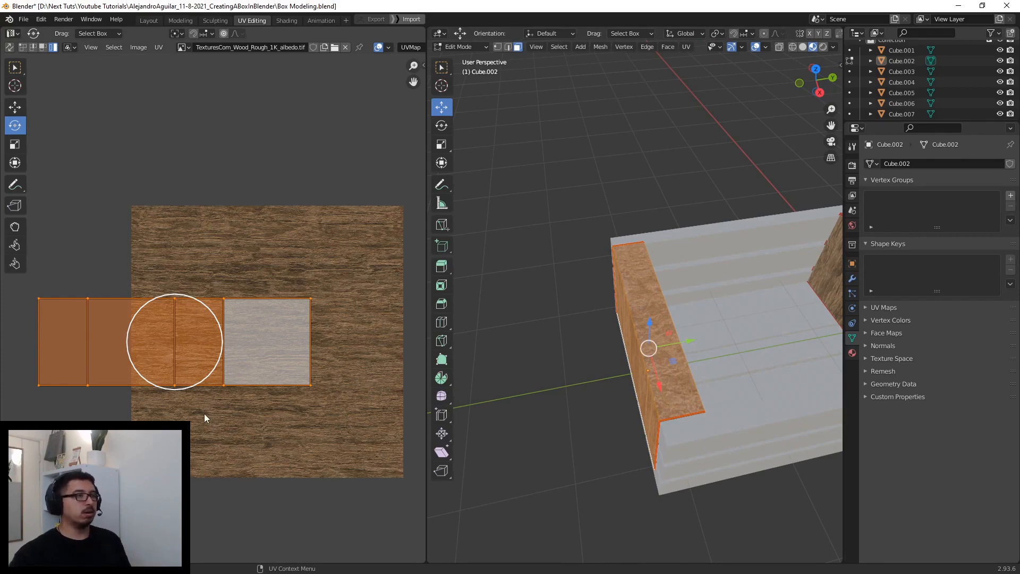
- Set UV selection to vertices, select the strip's left segments and activate the Move tool
drag(204, 413, 28, 244)
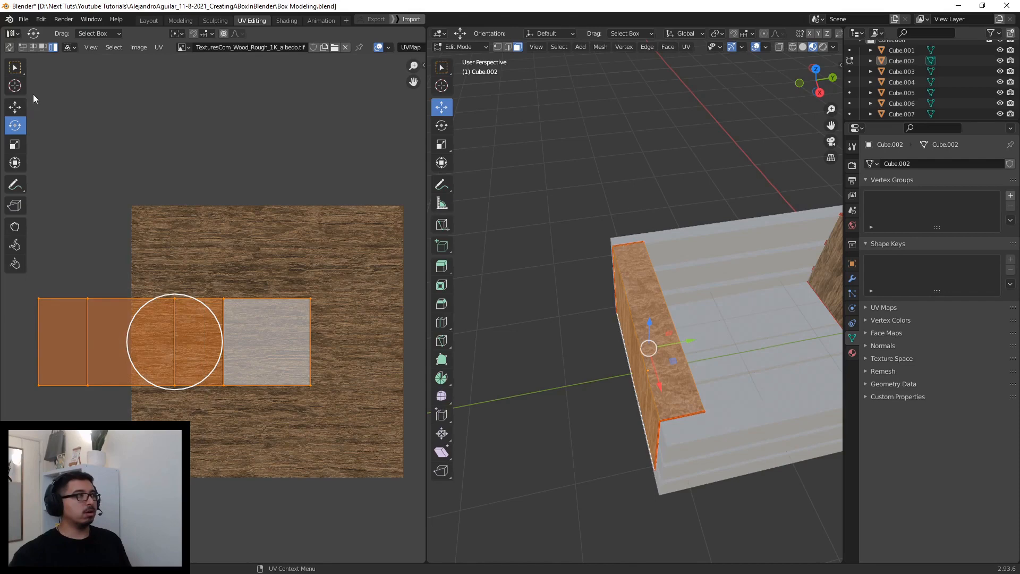
click(27, 46)
drag(195, 440, 2, 251)
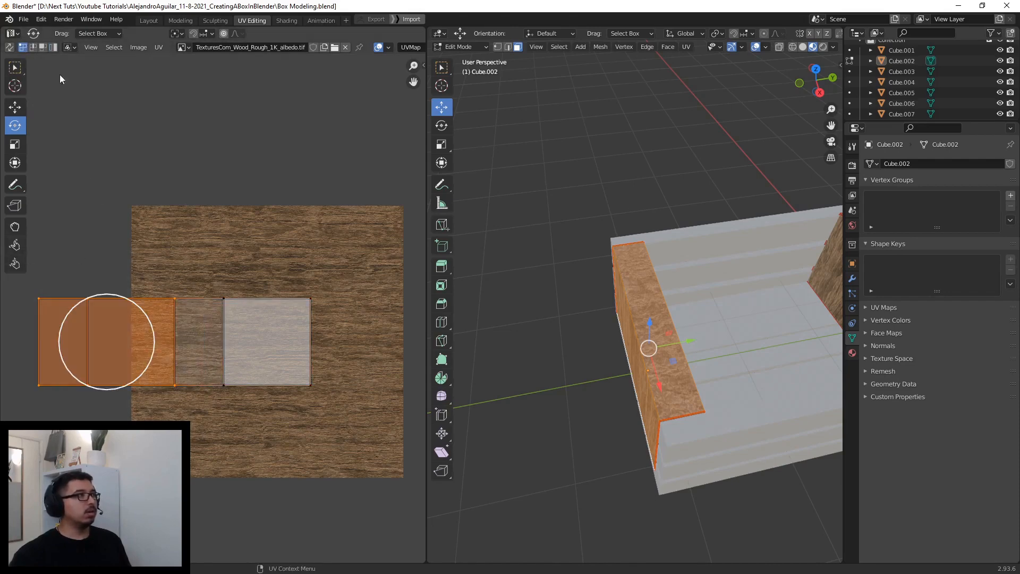
click(14, 107)
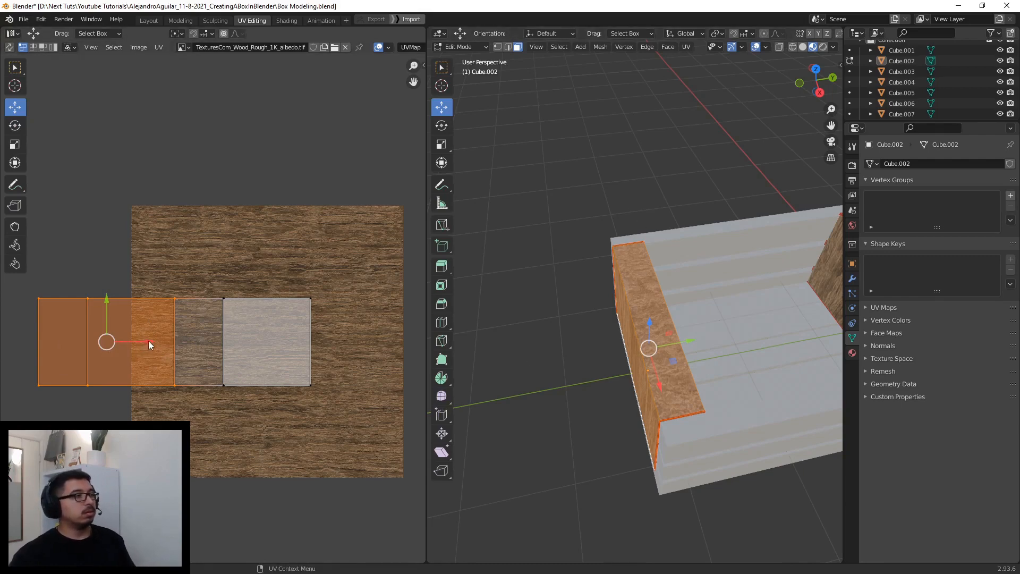
- Try narrowing the two thin segments of the panel's UV strip by moving their vertices horizontally to the right
drag(149, 341, 177, 341)
drag(36, 409, 77, 279)
drag(100, 341, 136, 344)
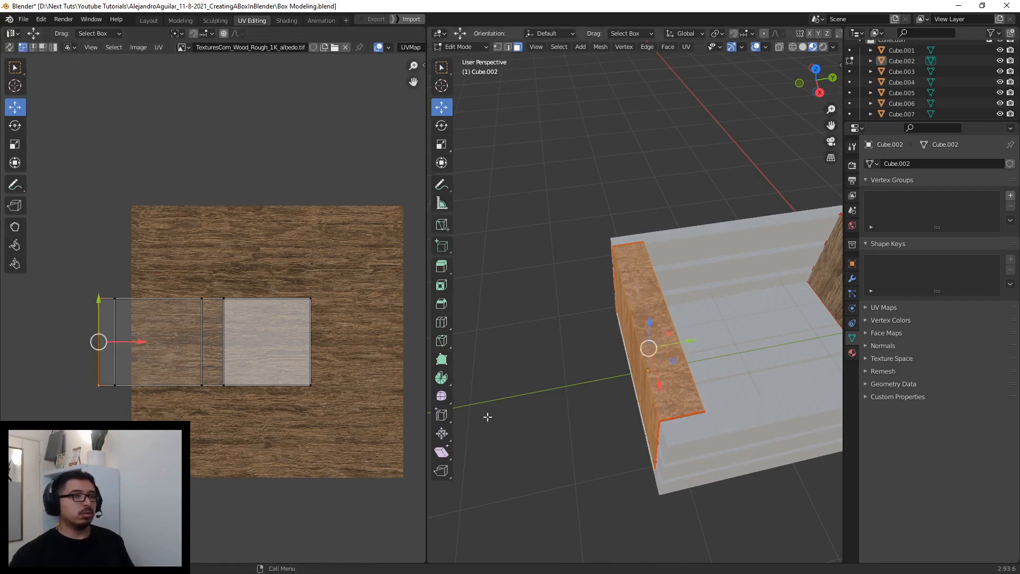
- Try moving the strip's left vertices farther outward, then undo that UV move
click(215, 412)
drag(212, 405, 49, 270)
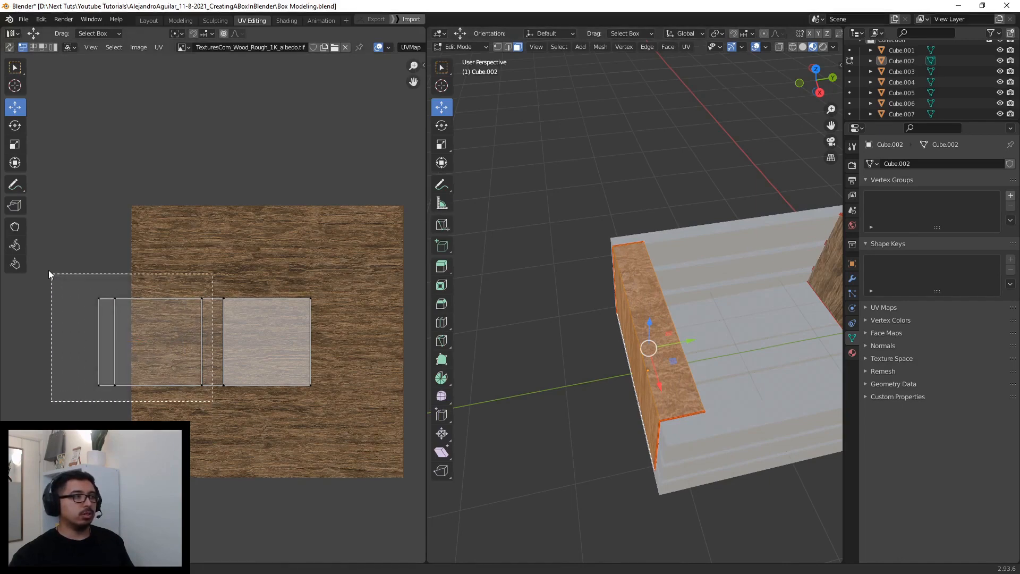
drag(193, 342, 13, 345)
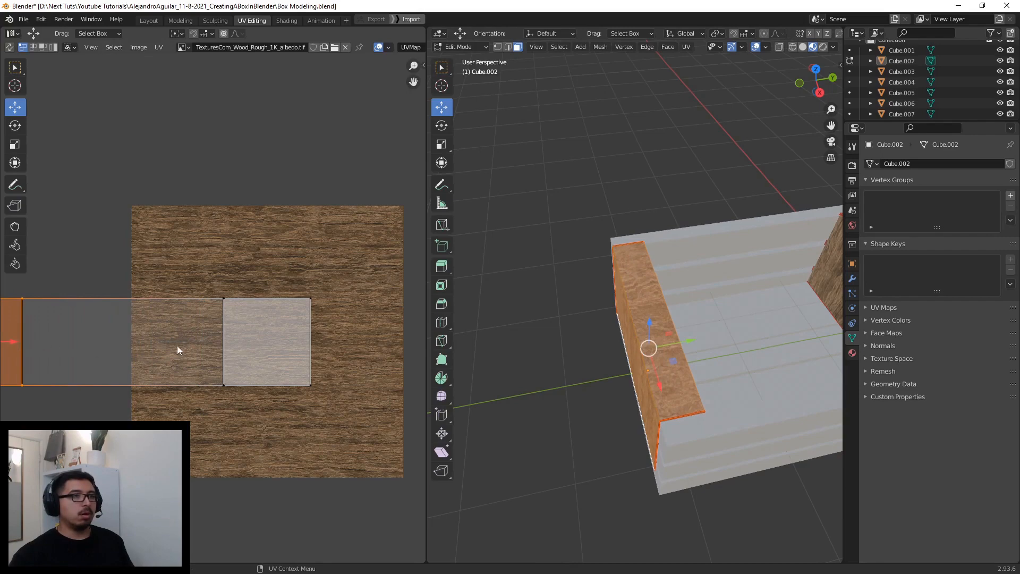
key(ctrl+z)
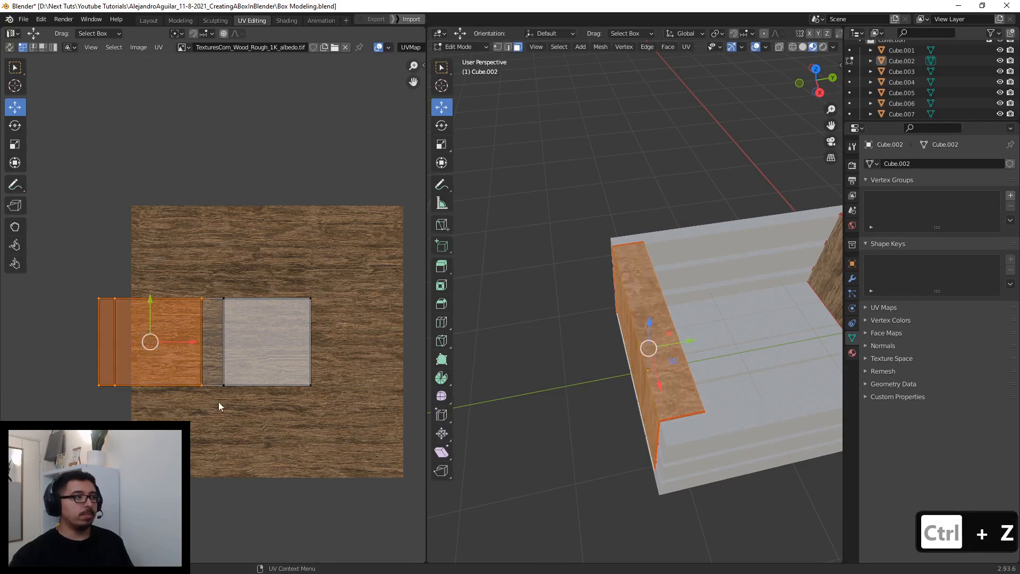
click(253, 333)
mouse_move(267, 346)
mouse_down()
mouse_move(298, 347)
mouse_move(276, 345)
mouse_up()
key(ctrl+z)
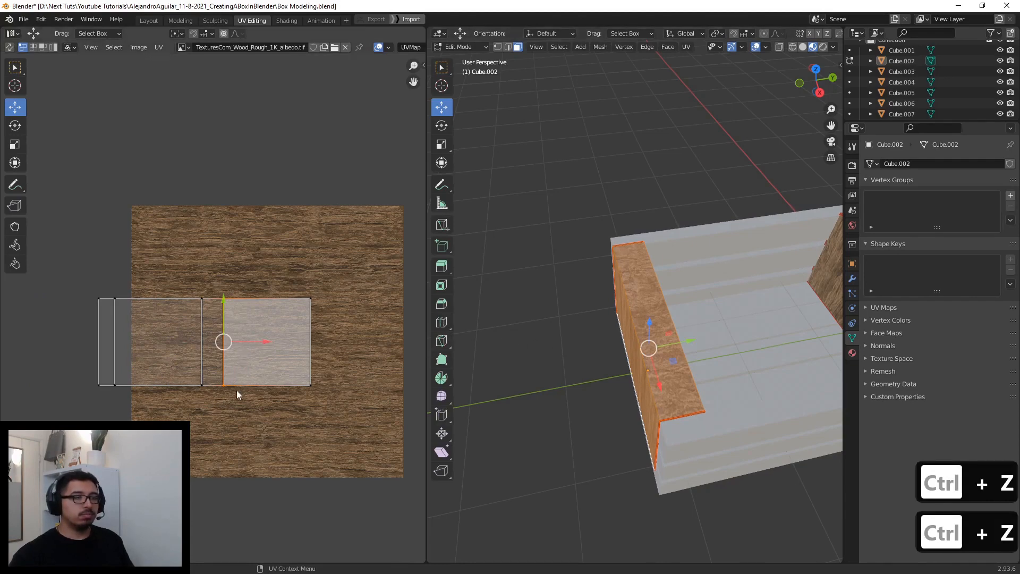
- Try shifting the strip's rightmost square and the neighbouring vertex column horizontally, undoing each shift
drag(217, 403, 294, 279)
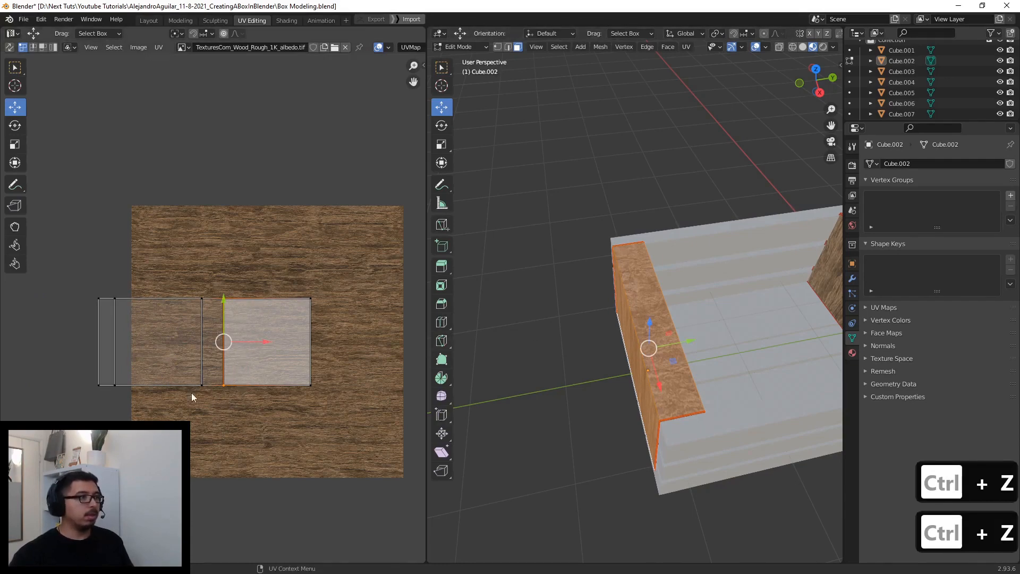
click(219, 407)
drag(209, 409, 318, 242)
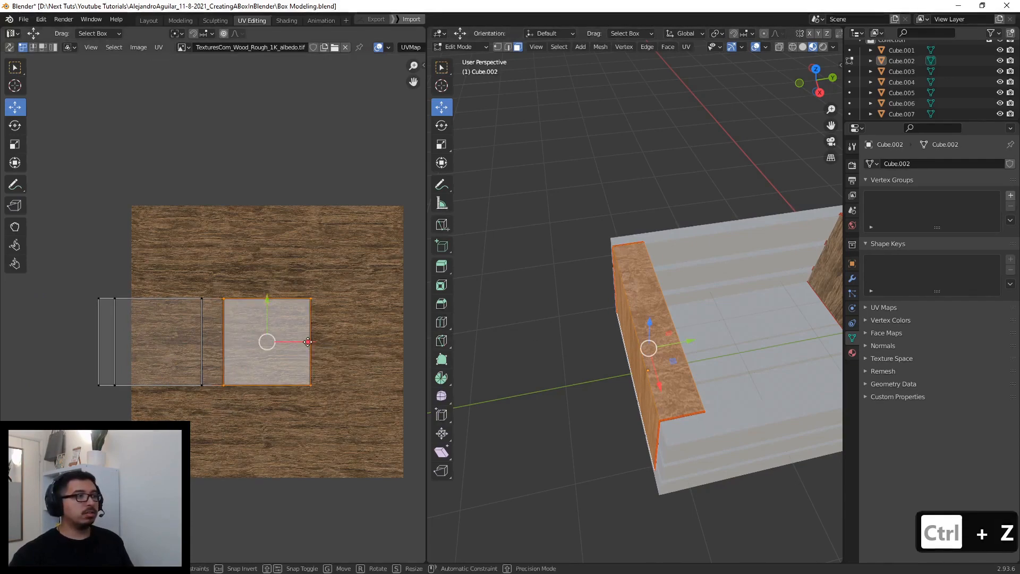
drag(309, 345, 331, 344)
key(ctrl+z)
drag(203, 397, 150, 239)
drag(241, 343, 214, 340)
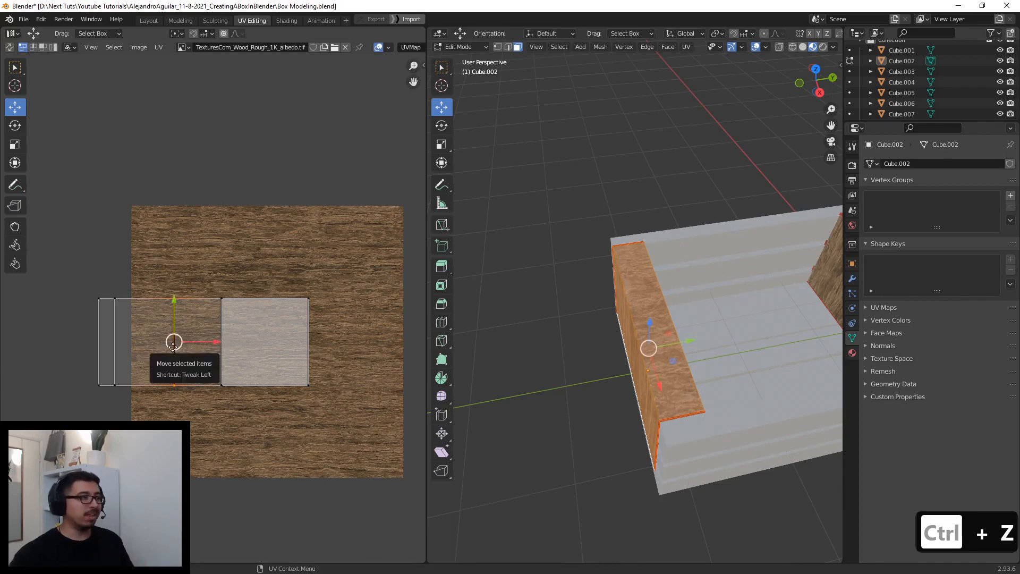
key(ctrl+z)
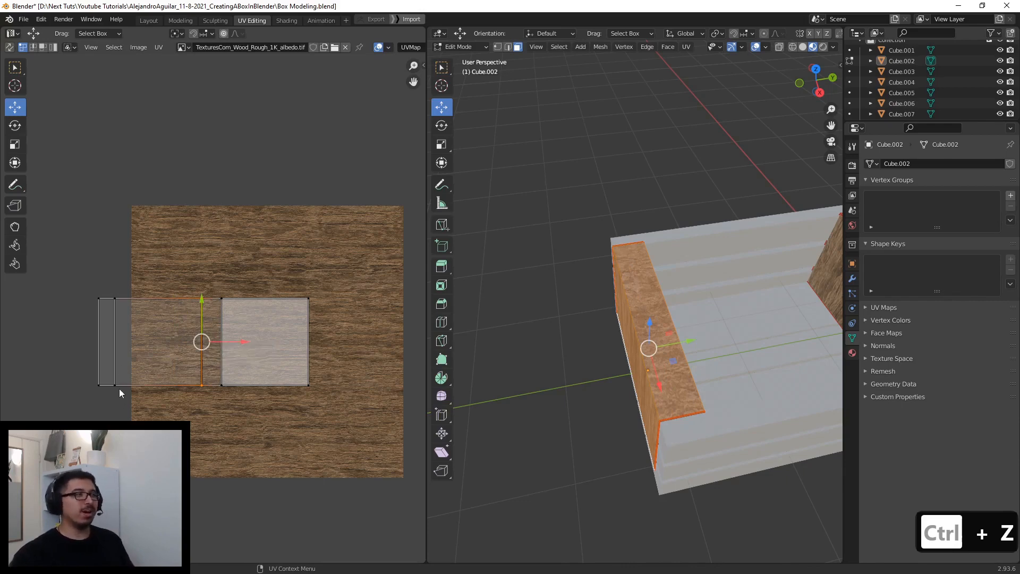
- Undo the remaining UV vertex moves to restore the panel strip's original segment widths
key(ctrl+z)
key(ctrl+z)
key(ctrl+z)
key(ctrl+z)
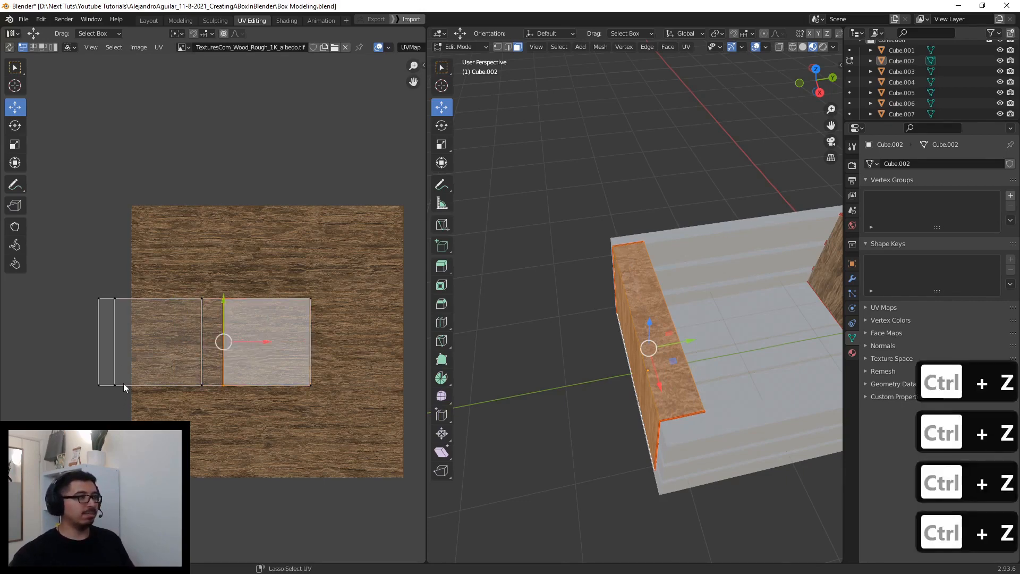
key(ctrl+z)
key(ctrl+z)
key(ctrl+z)
key(ctrl+z)
key(ctrl+z)
key(ctrl+z)
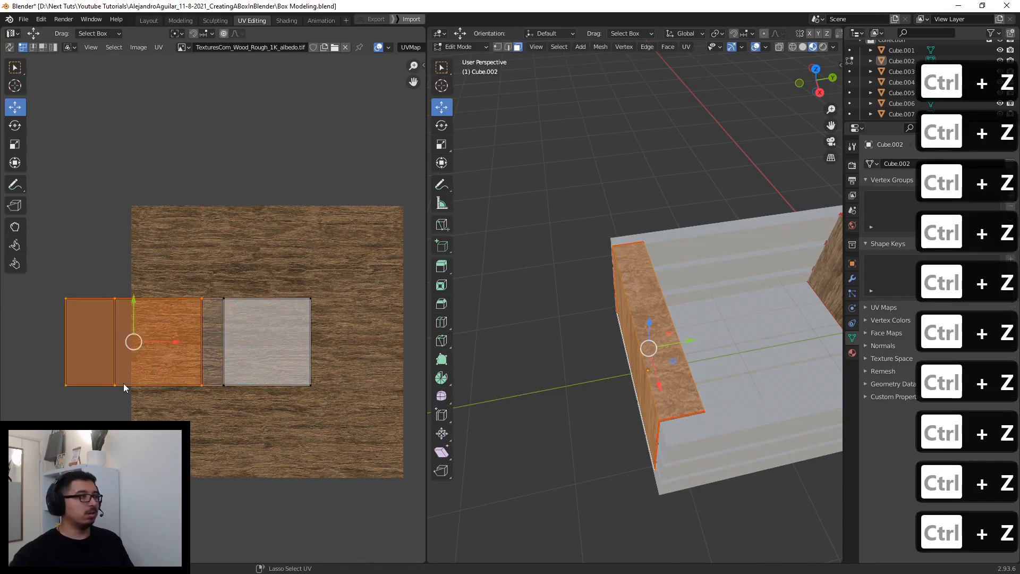
key(ctrl+z)
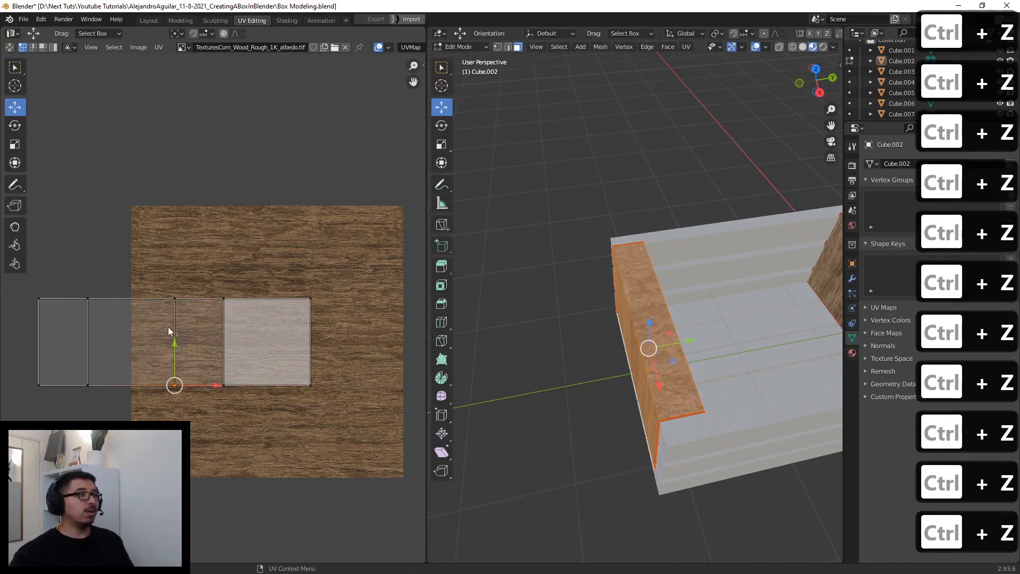
- Try narrowing the top-face segment of the panel's UV strip by moving the thin segment and end square horizontally to the left, then undo it
drag(177, 425, 50, 257)
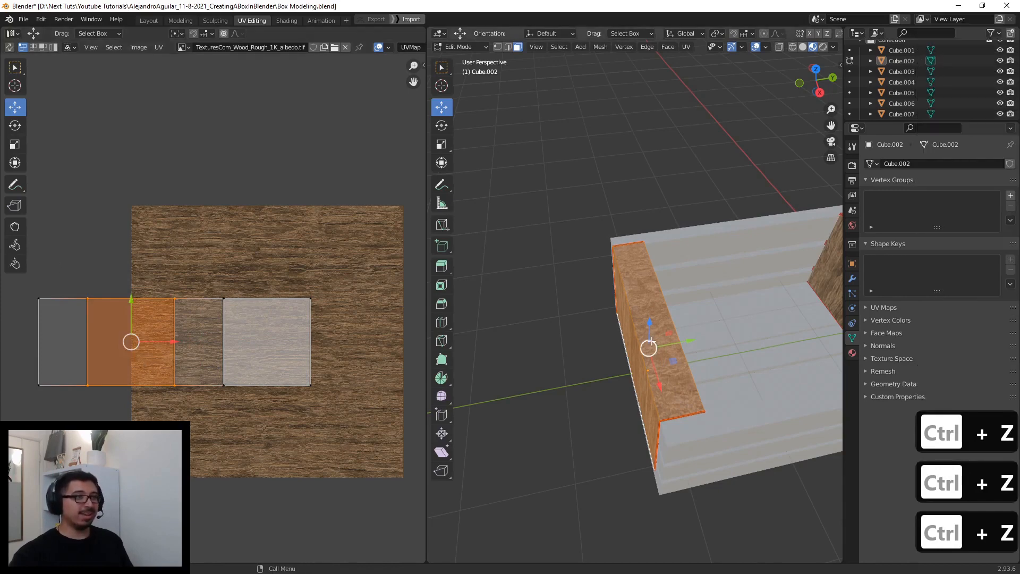
click(213, 481)
drag(357, 429, 144, 251)
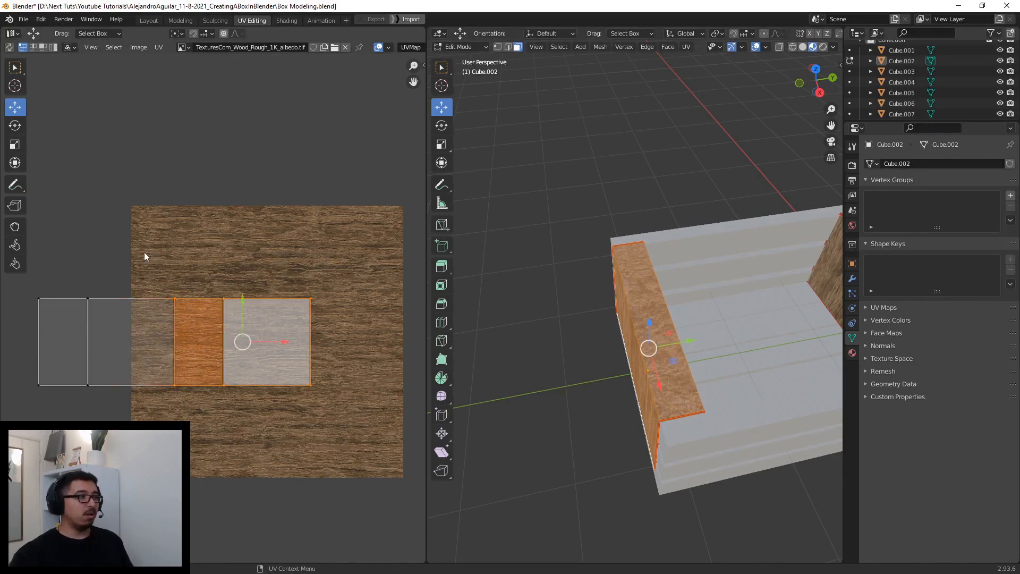
drag(284, 346, 217, 344)
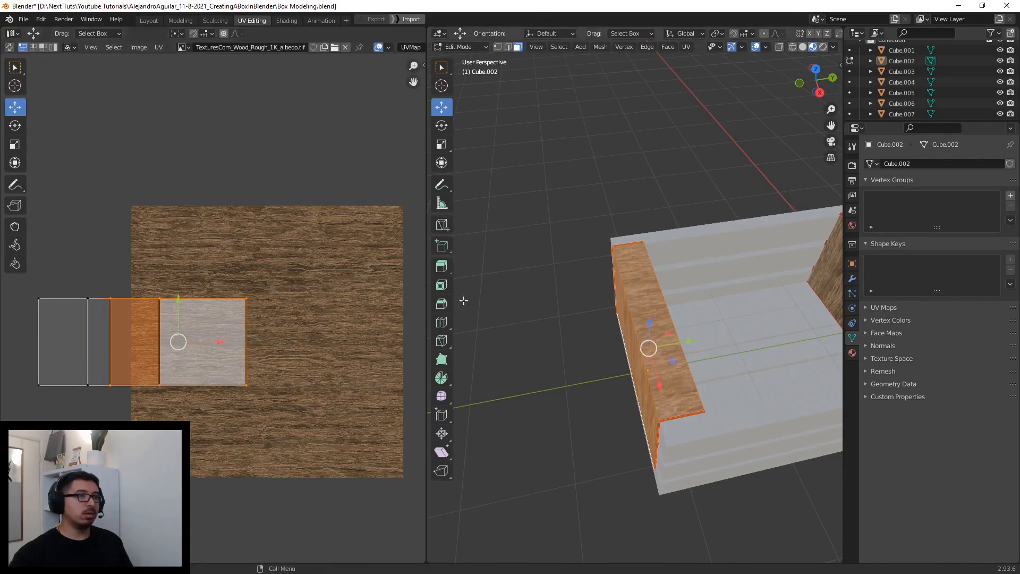
click(589, 274)
middle_drag(590, 274, 703, 320)
middle_drag(682, 272, 563, 309)
key(ctrl+z)
key(ctrl+z)
key(ctrl+z)
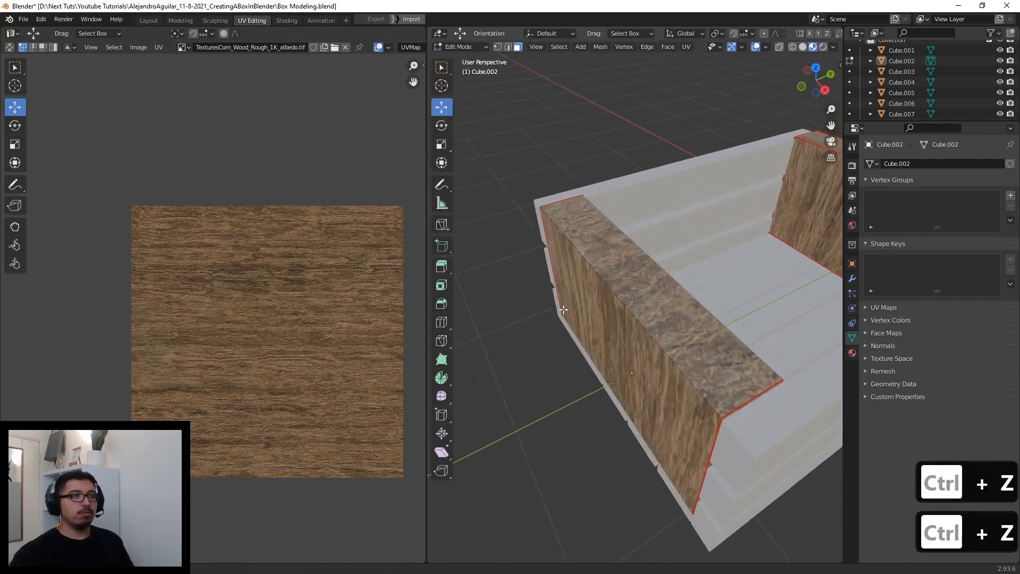
- Try to redo the undone UV move on the panel's strip
key(ctrl+shift+z)
key(ctrl+shift+z)
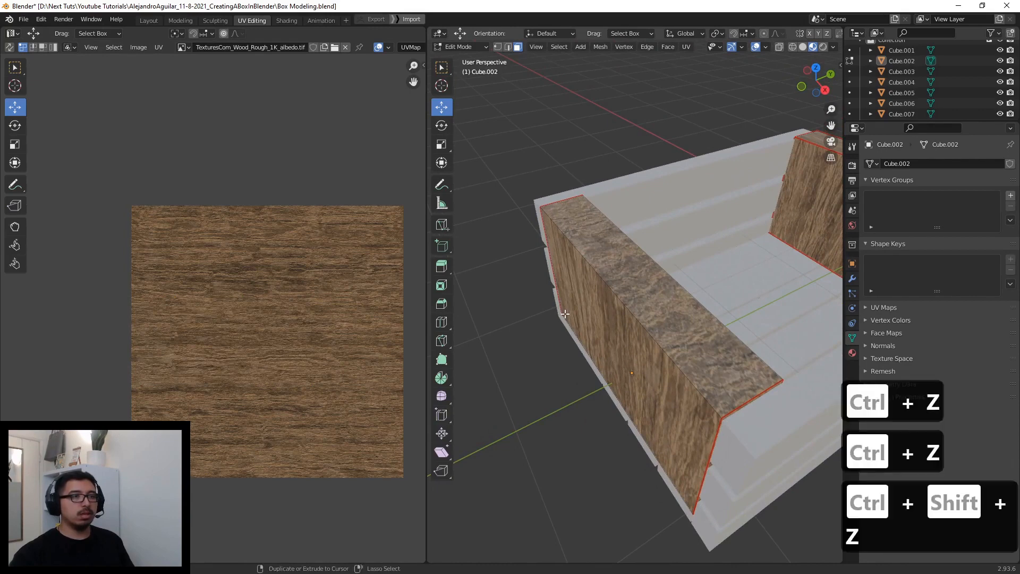
key(ctrl+shift+z)
middle_drag(523, 318, 544, 331)
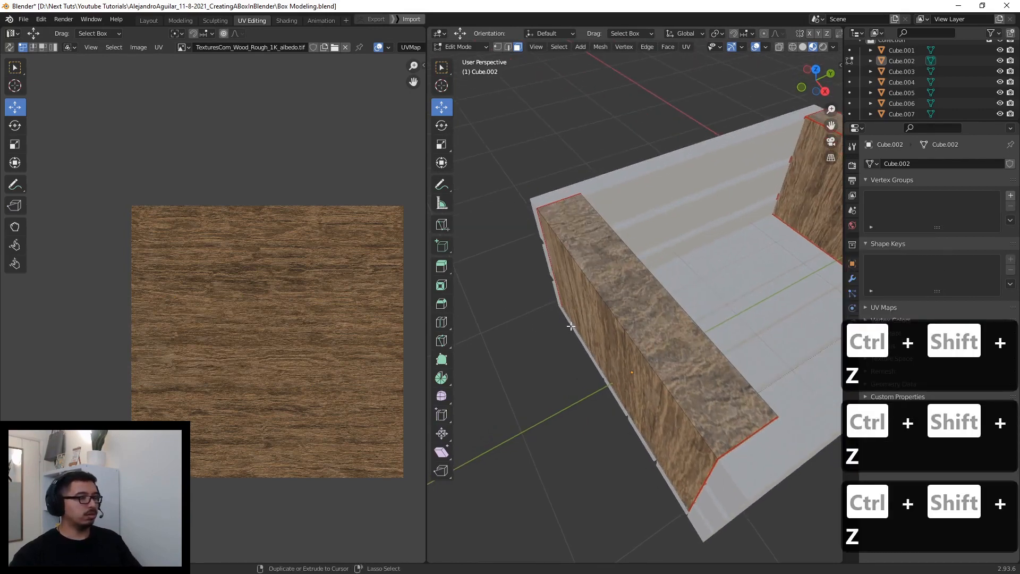
key(ctrl+y)
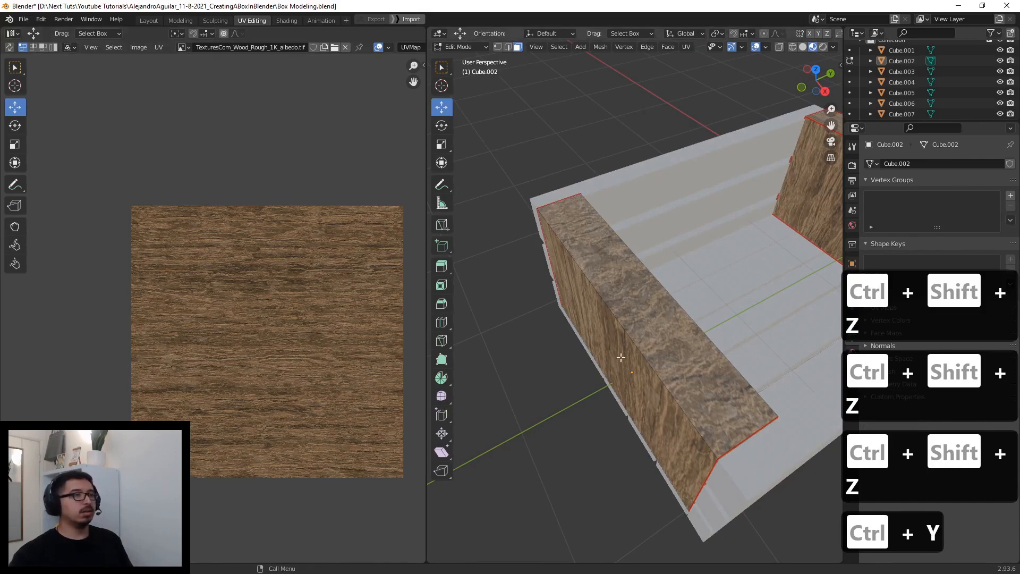
- Select the panel's long faces and move the strip's two right-hand UV segments horizontally left to narrow the top-face segment
click(632, 374)
shift+click(661, 349)
middle_drag(662, 347, 642, 276)
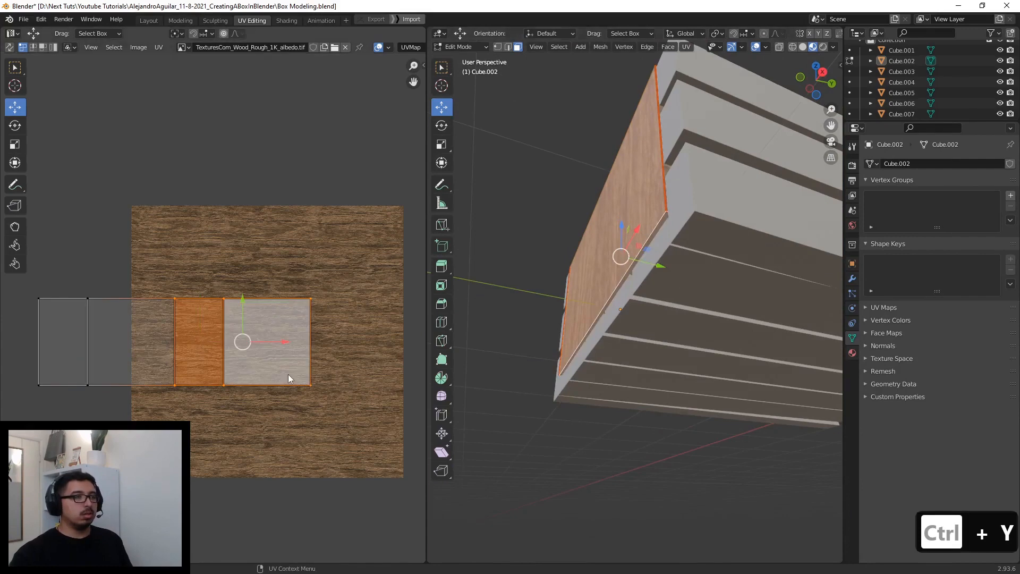
middle_drag(209, 408, 216, 466)
middle_drag(611, 239, 617, 372)
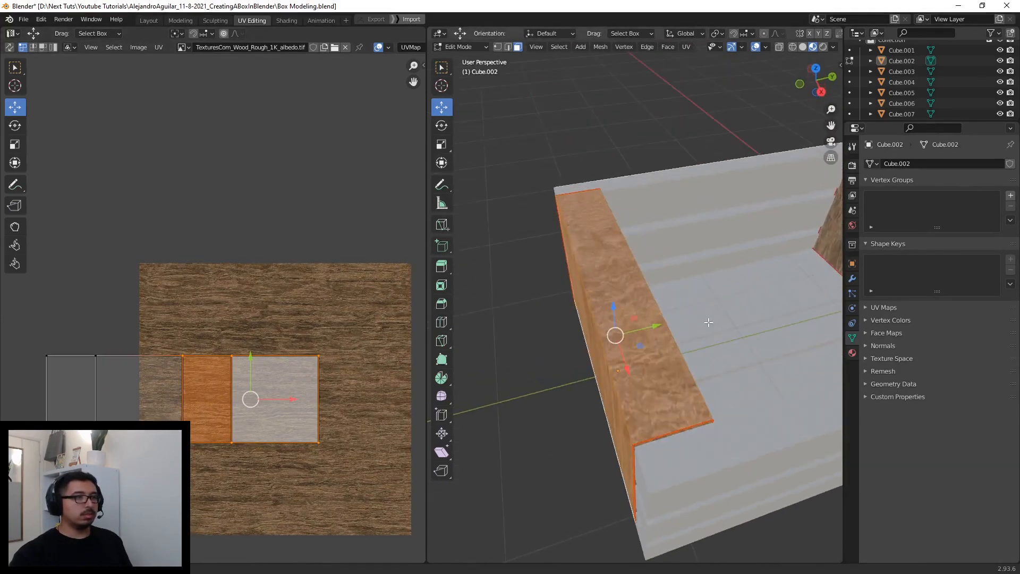
drag(291, 404, 224, 402)
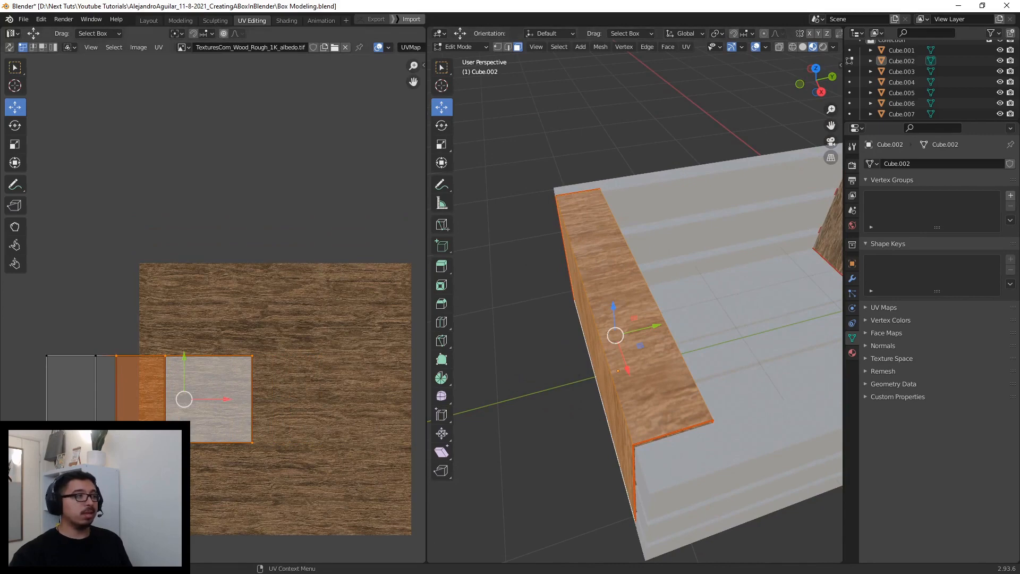
- Examine the panel from above and below, picking individual faces to identify which UV segment each one uses
click(100, 369)
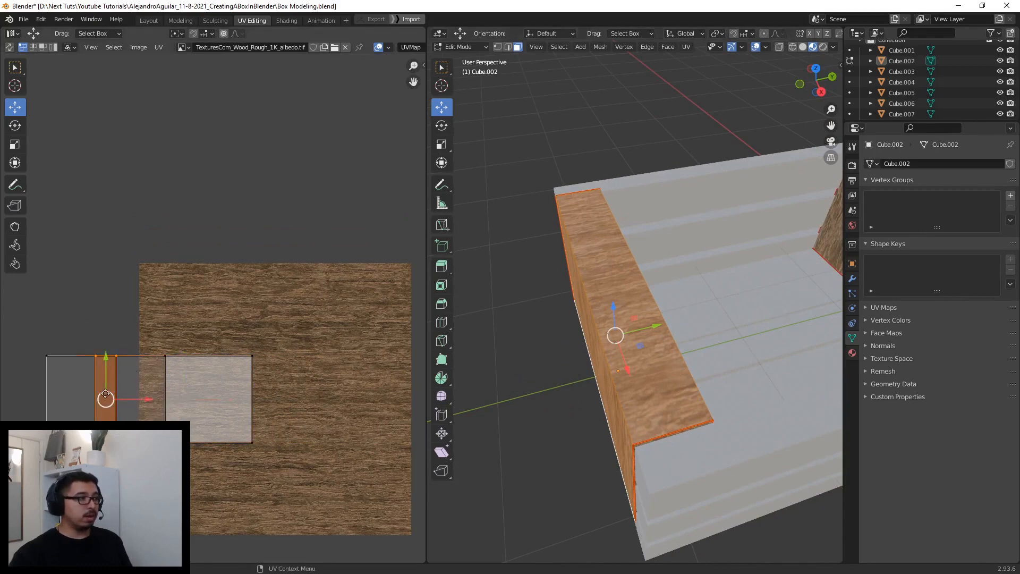
middle_drag(627, 255, 599, 275)
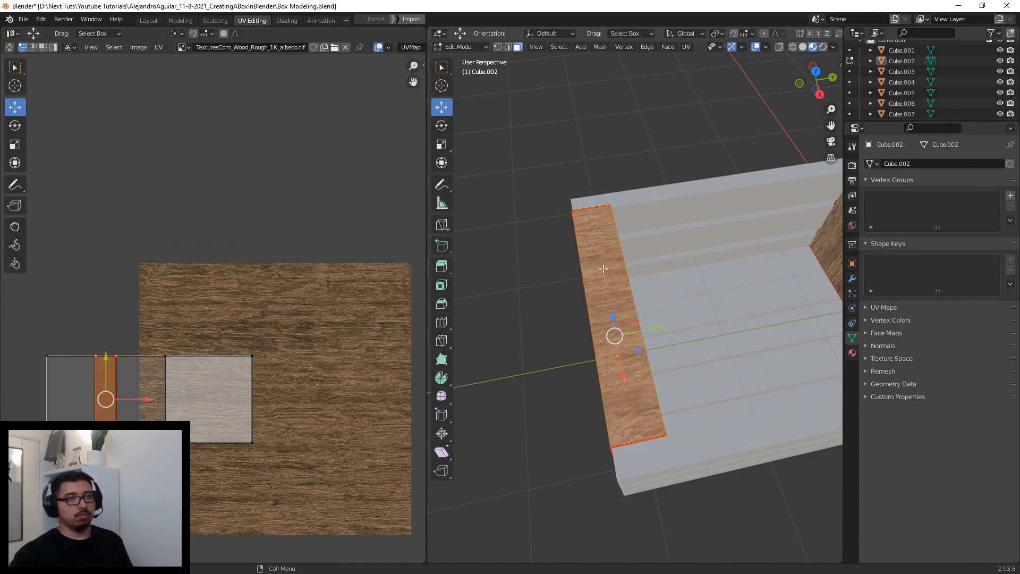
middle_drag(600, 310, 501, 428)
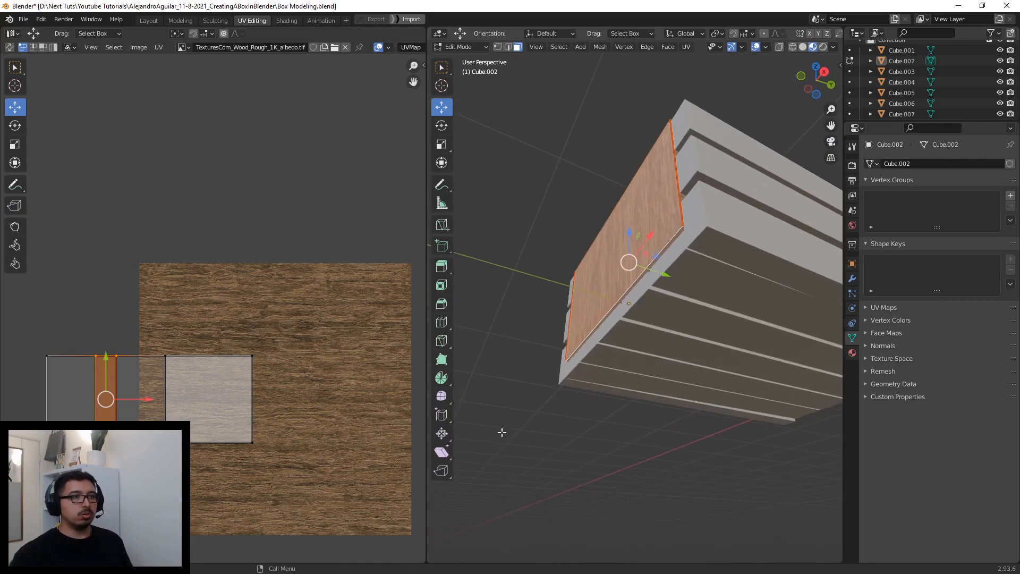
click(501, 428)
scroll(618, 260, up, 3)
click(611, 261)
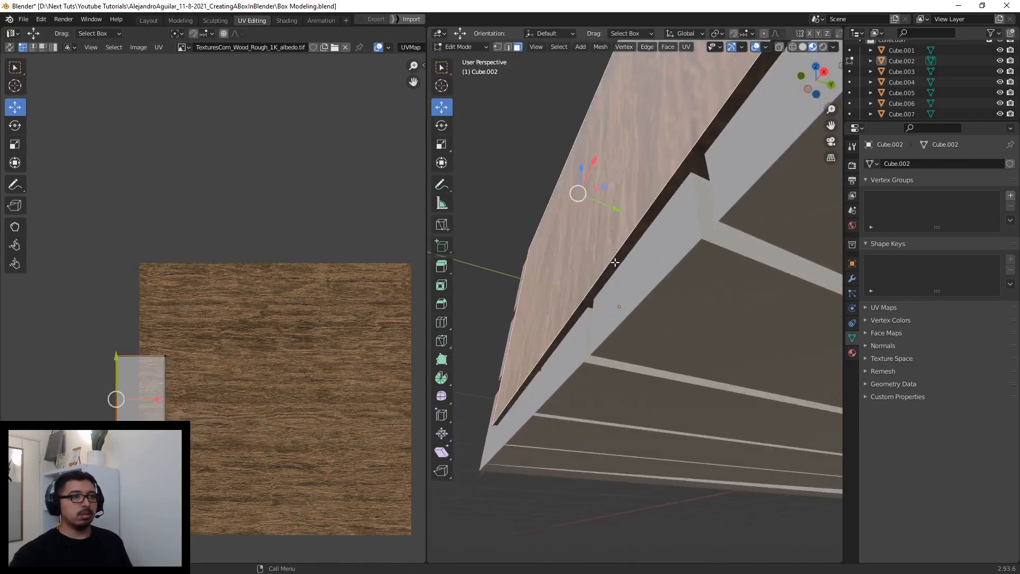
click(615, 262)
scroll(614, 262, down, 4)
middle_drag(614, 261, 625, 362)
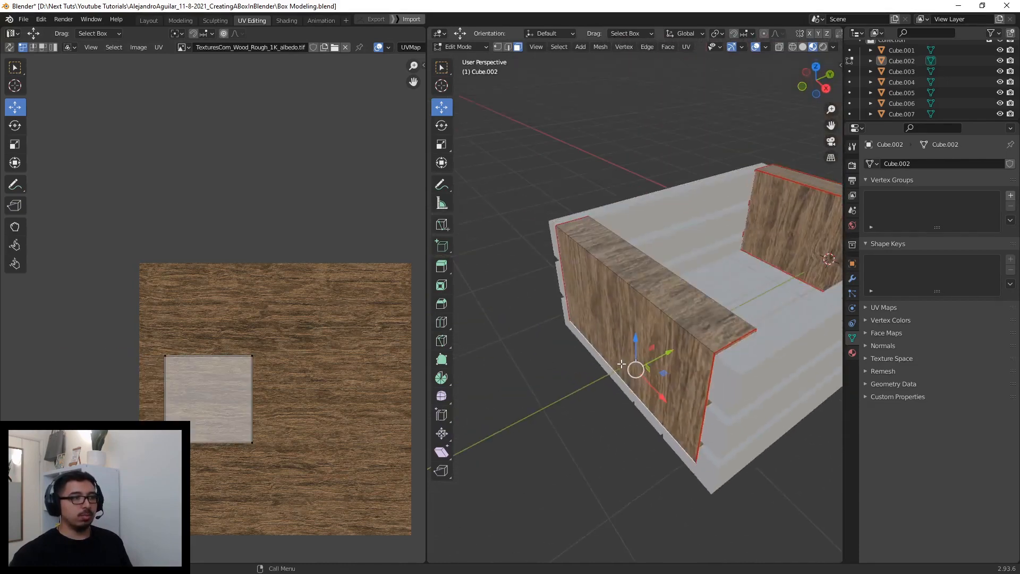
- Select the panel's long faces and move the UV strip's rightmost vertices about 0.24 left to narrow the bottom-face segment
shift+click(624, 335)
shift+click(631, 280)
middle_drag(621, 298, 546, 294)
shift+click(542, 293)
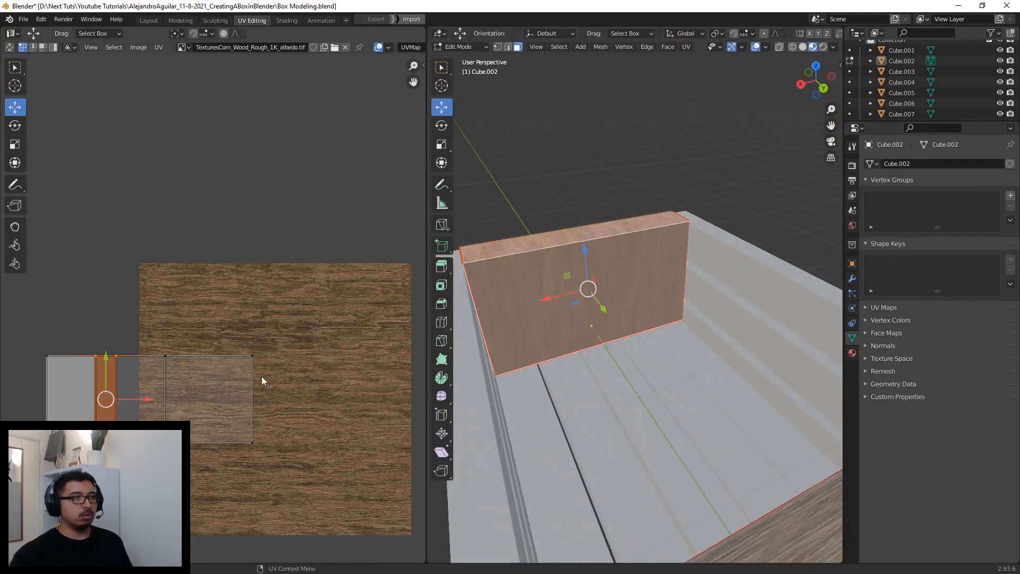
drag(258, 455, 176, 335)
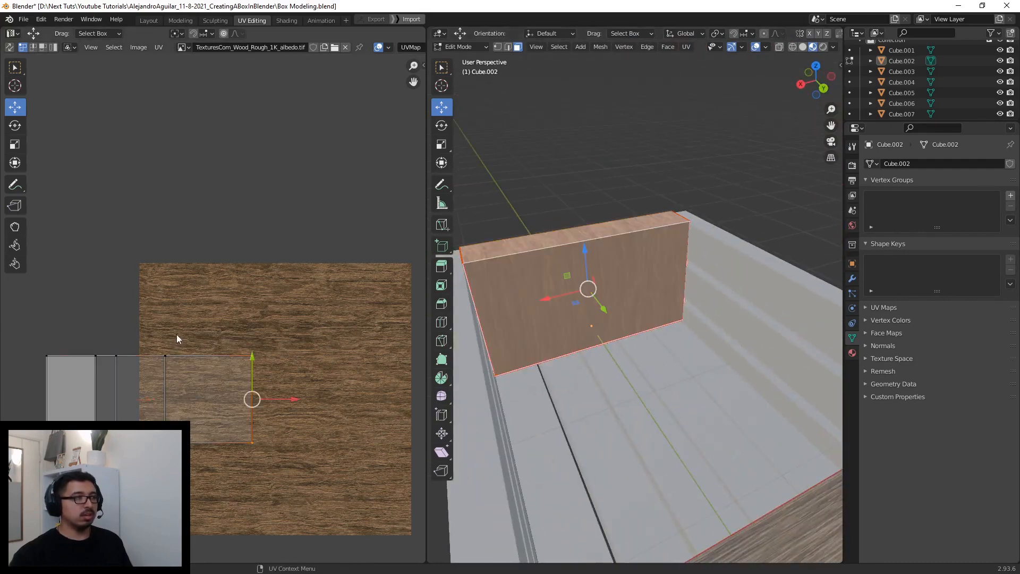
middle_drag(308, 379, 352, 367)
middle_drag(638, 308, 585, 282)
scroll(650, 257, up, 4)
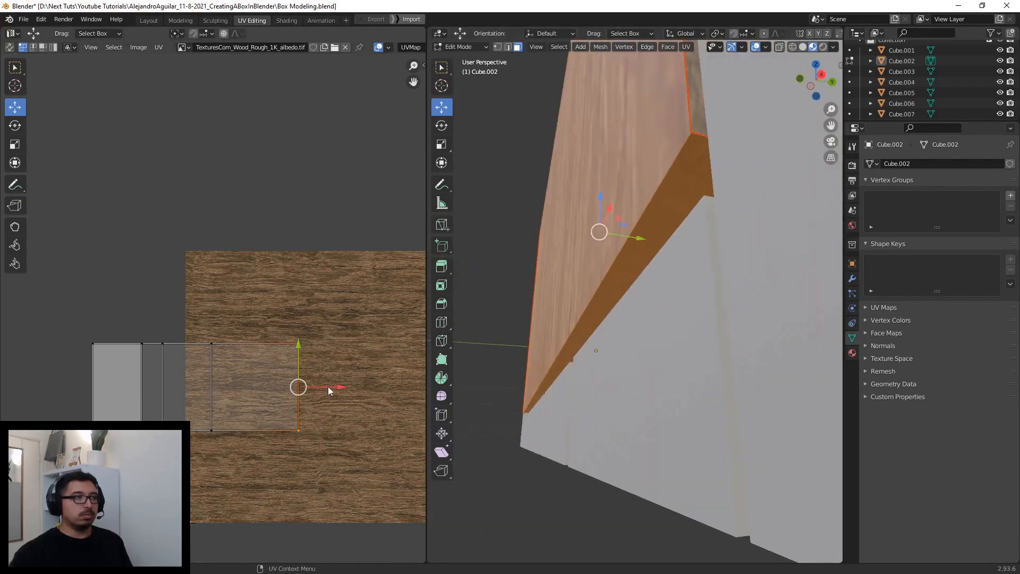
key(g)
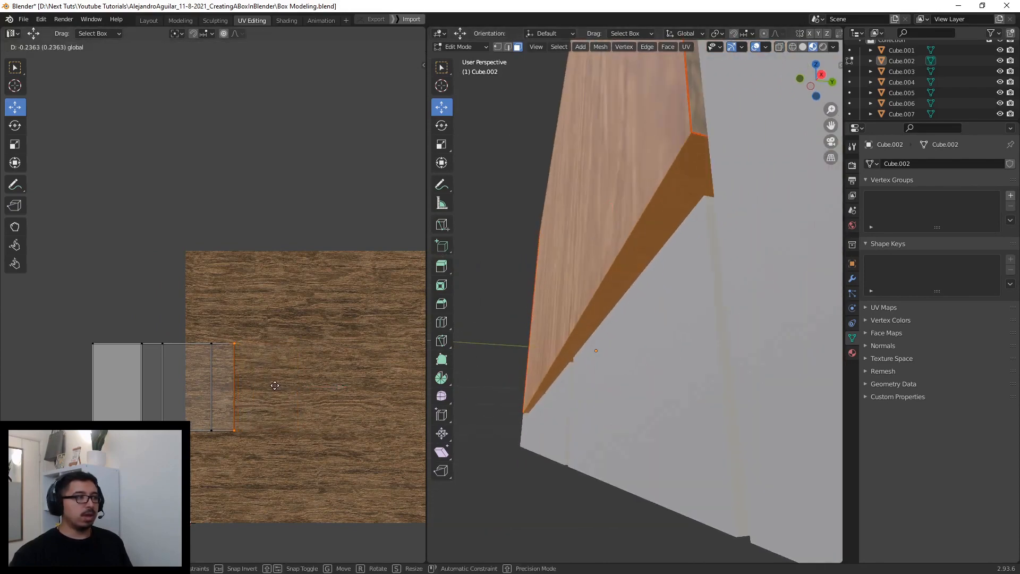
click(274, 386)
click(307, 334)
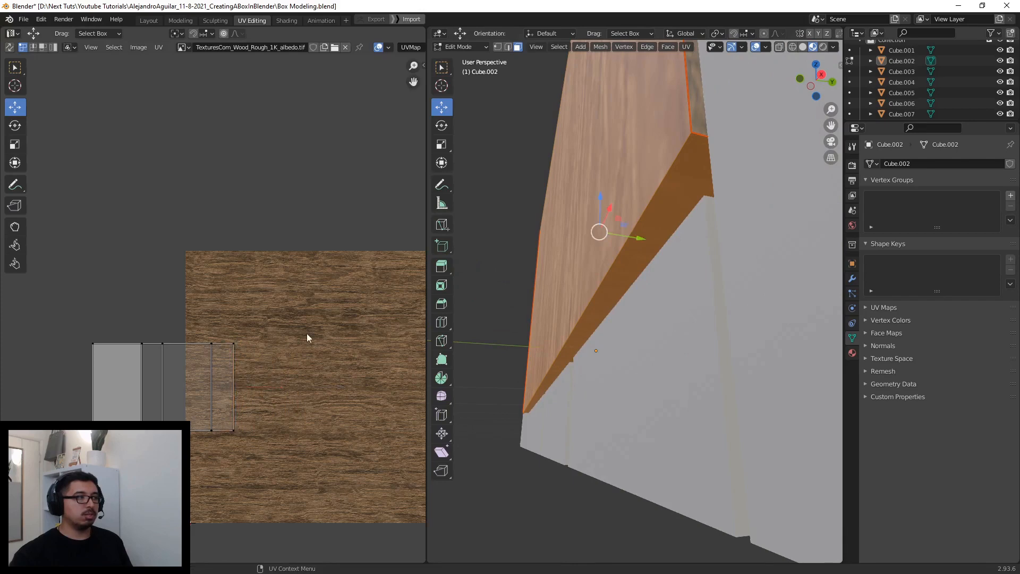
- Select the panel's two narrow end faces and pick the upright UV island
scroll(608, 267, down, 5)
middle_drag(611, 276, 610, 384)
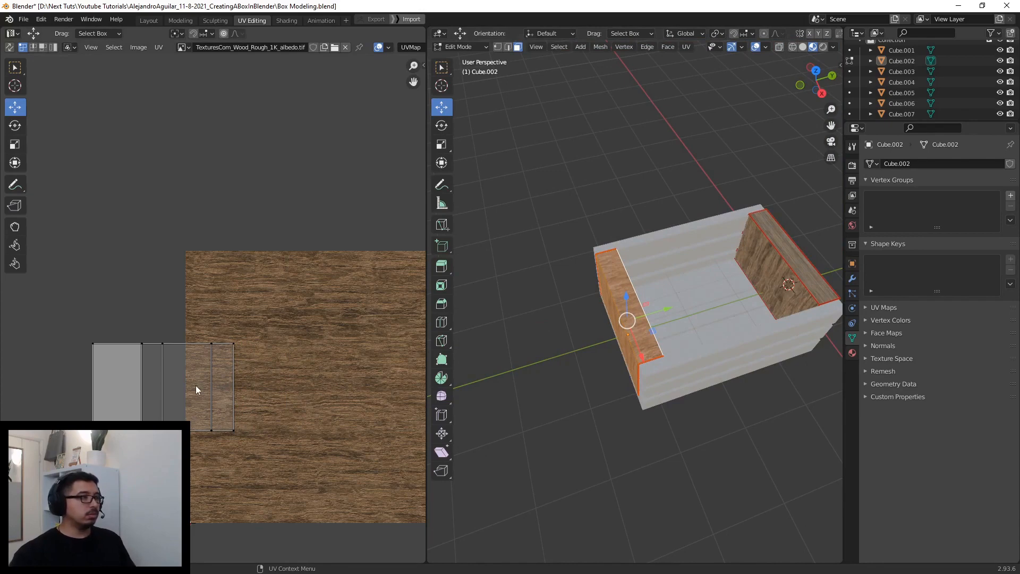
click(651, 372)
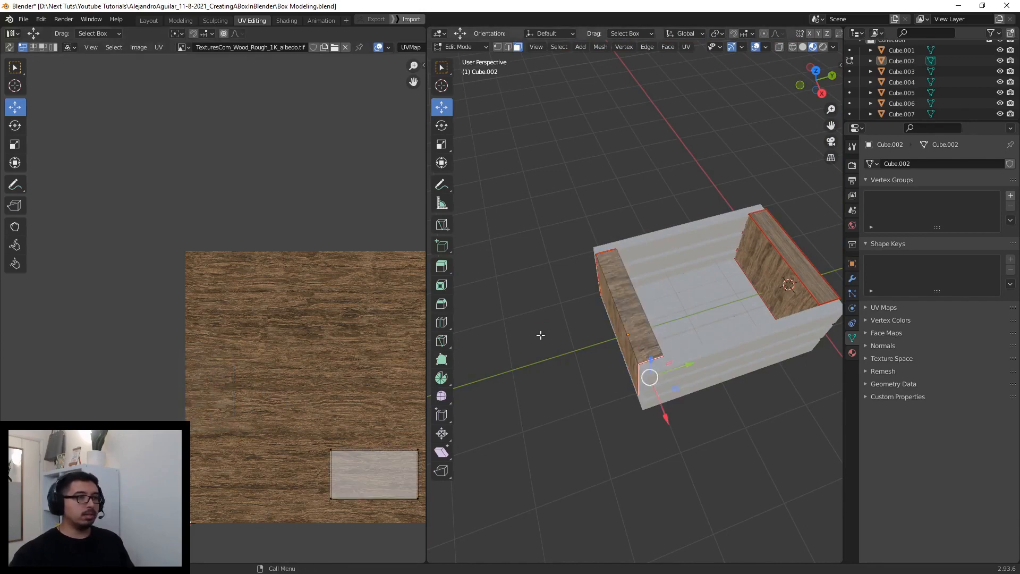
middle_drag(539, 337, 620, 308)
shift+click(608, 305)
middle_drag(393, 414, 286, 388)
drag(286, 387, 120, 237)
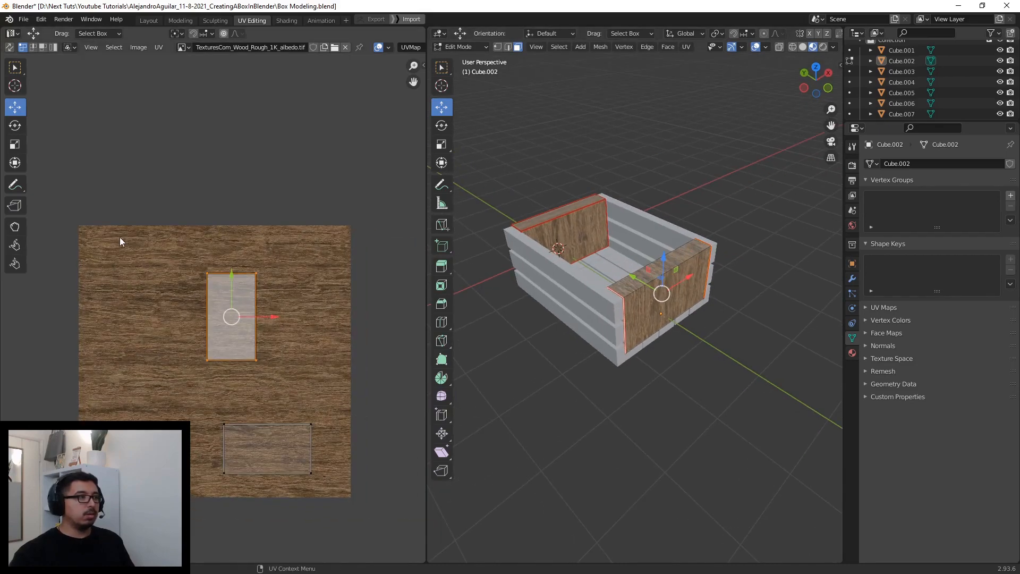
- Select the horizontal UV island of the narrow end face and rotate it a quarter turn so it stands upright
scroll(674, 303, up, 5)
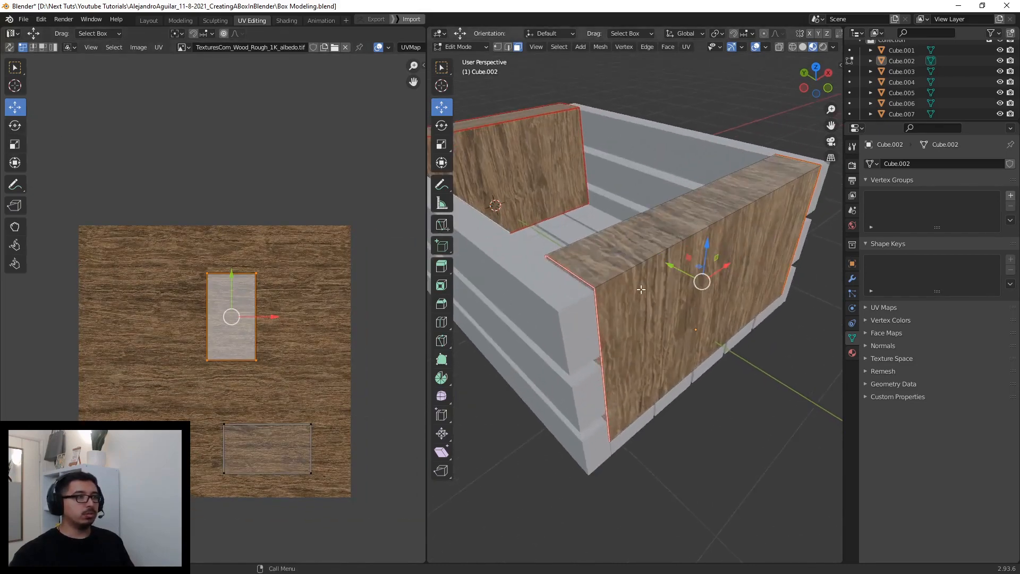
mouse_move(673, 303)
middle_down()
mouse_move(696, 304)
mouse_move(672, 306)
middle_up()
drag(343, 498, 164, 371)
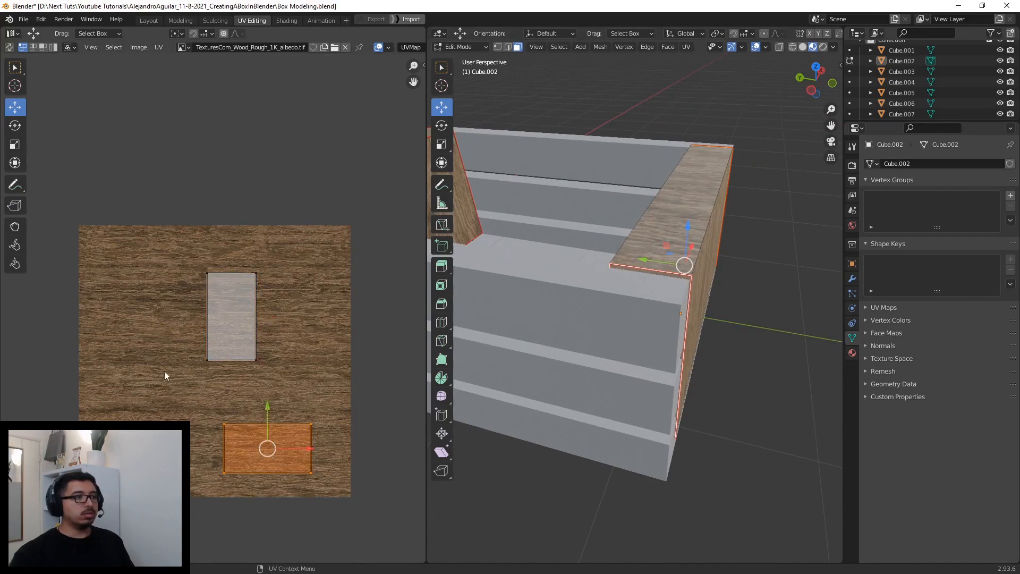
middle_drag(552, 436, 724, 265)
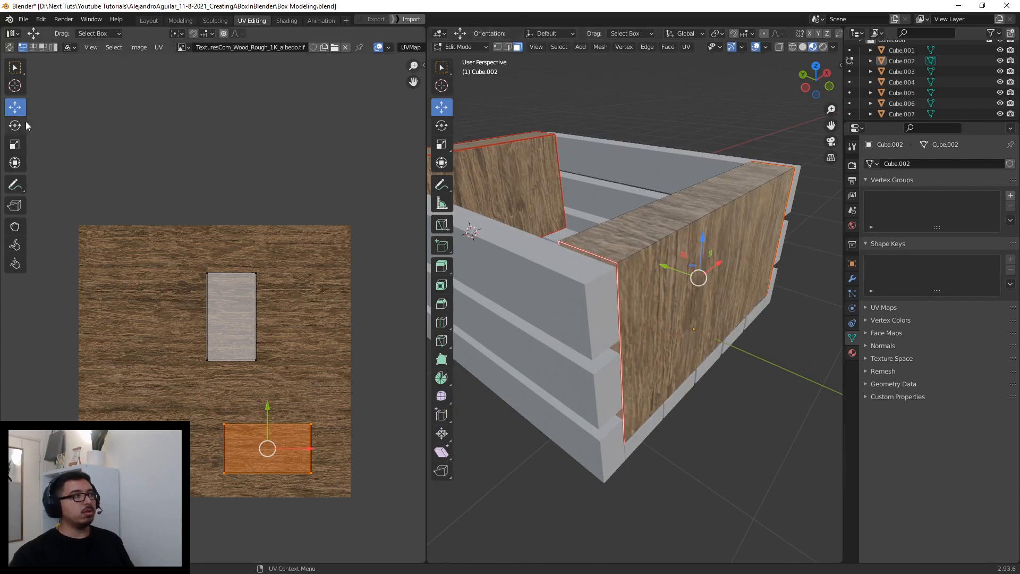
click(14, 131)
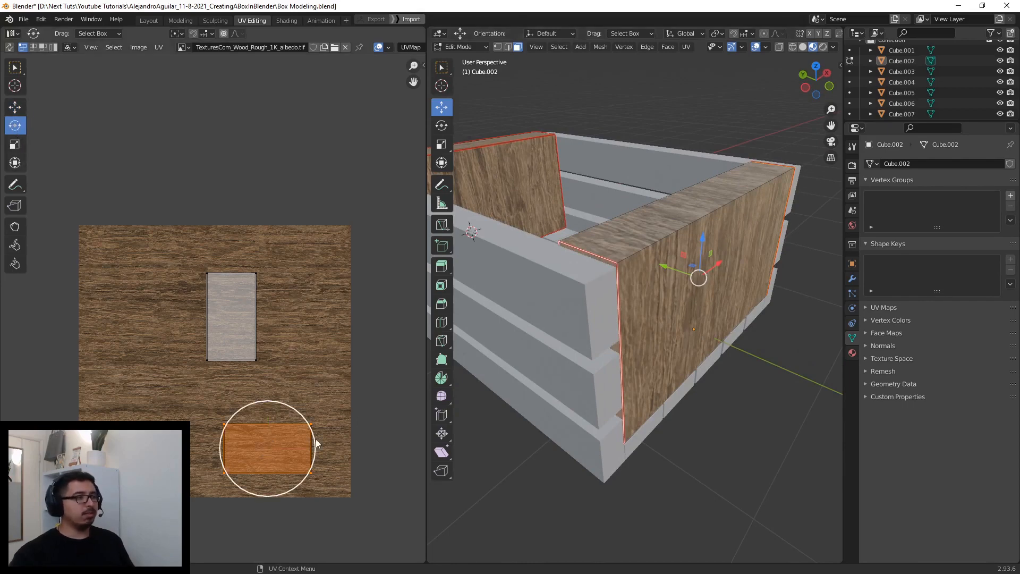
drag(316, 441, 195, 433)
key(ctrl+z)
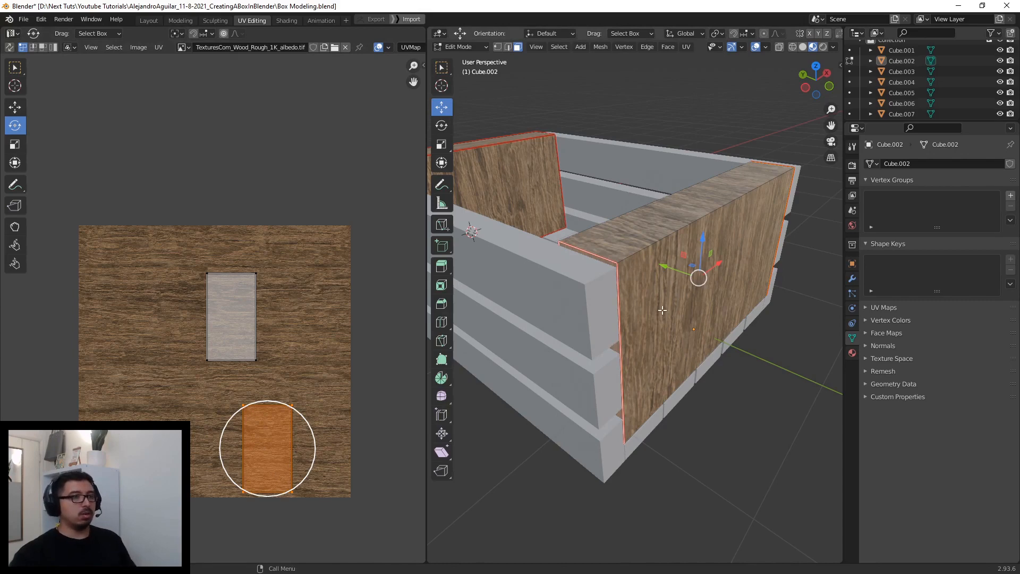
- Select the panel's outer and top faces to check their UV segments, then undo the selection changes
click(673, 346)
shift+click(634, 253)
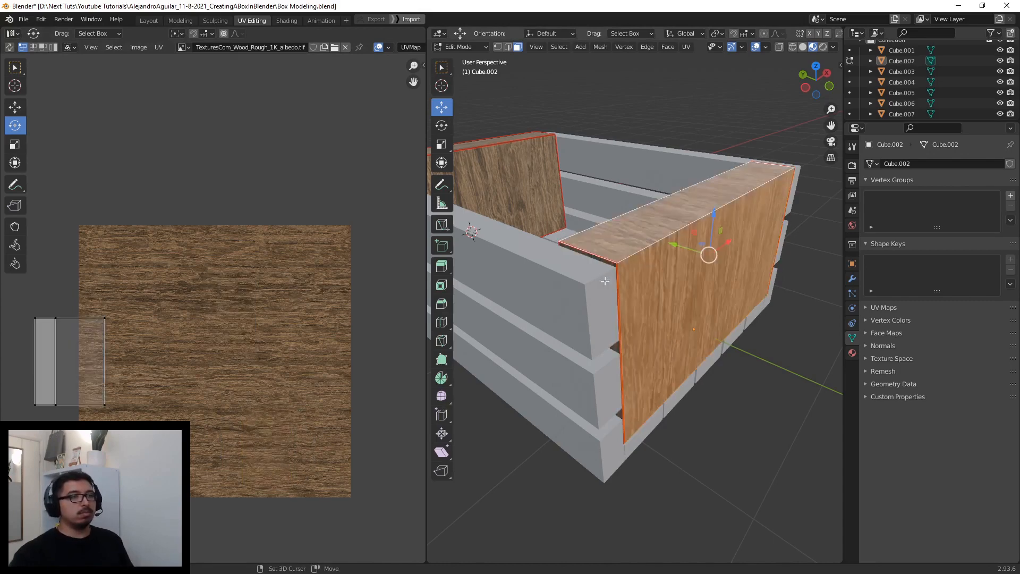
drag(659, 264, 715, 360)
key(ctrl+z)
key(ctrl+z)
key(ctrl+z)
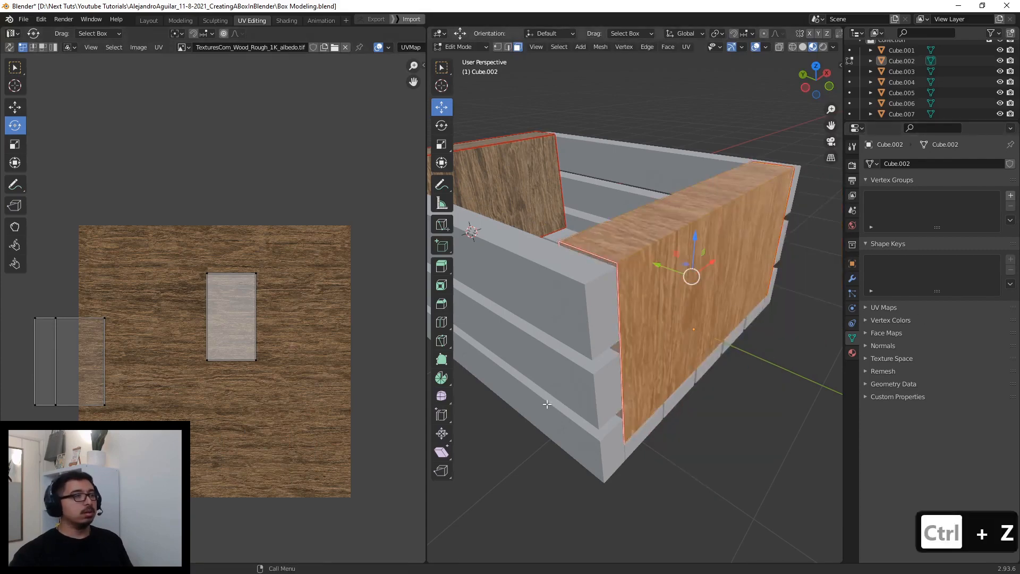
key(ctrl+z)
key(ctrl+z)
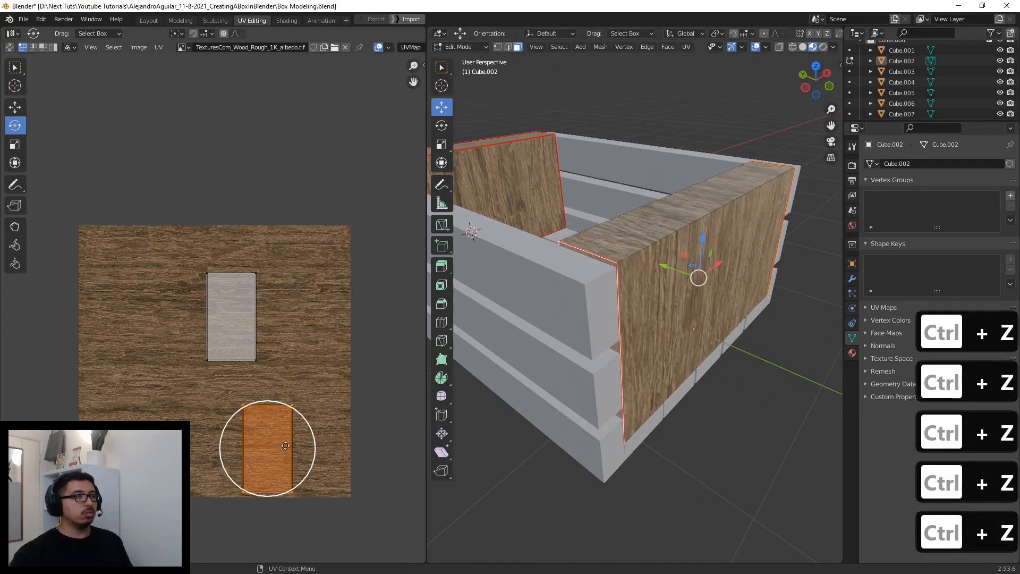
- Move the rotated UV island up and left and the other island slightly down so the two line up vertically
click(15, 108)
drag(269, 448, 234, 431)
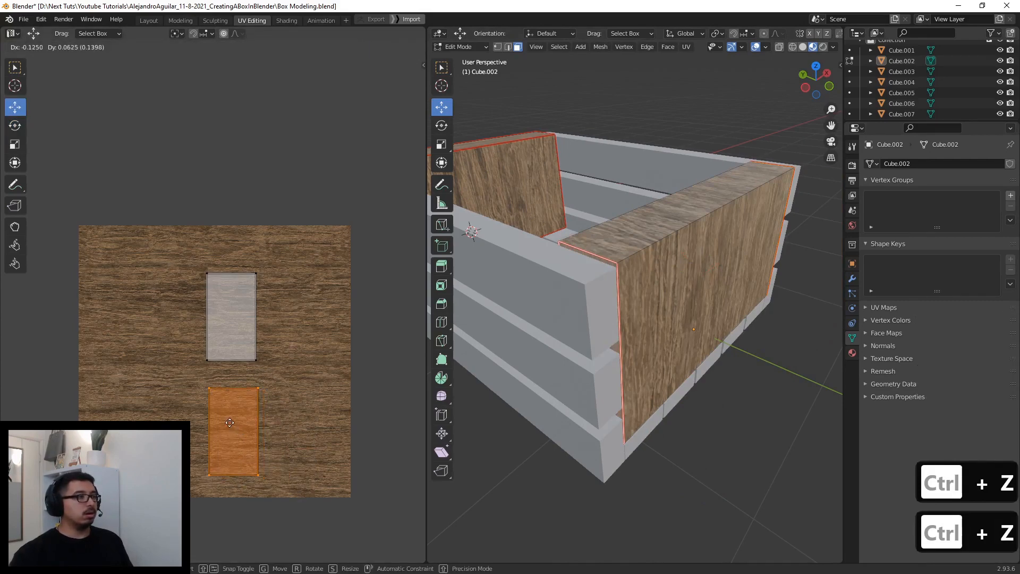
drag(285, 379, 109, 222)
drag(233, 319, 233, 336)
- Narrow both end-face UV islands by moving their right-hand vertices left, and check the UVs of the top and outer faces
drag(247, 495, 305, 260)
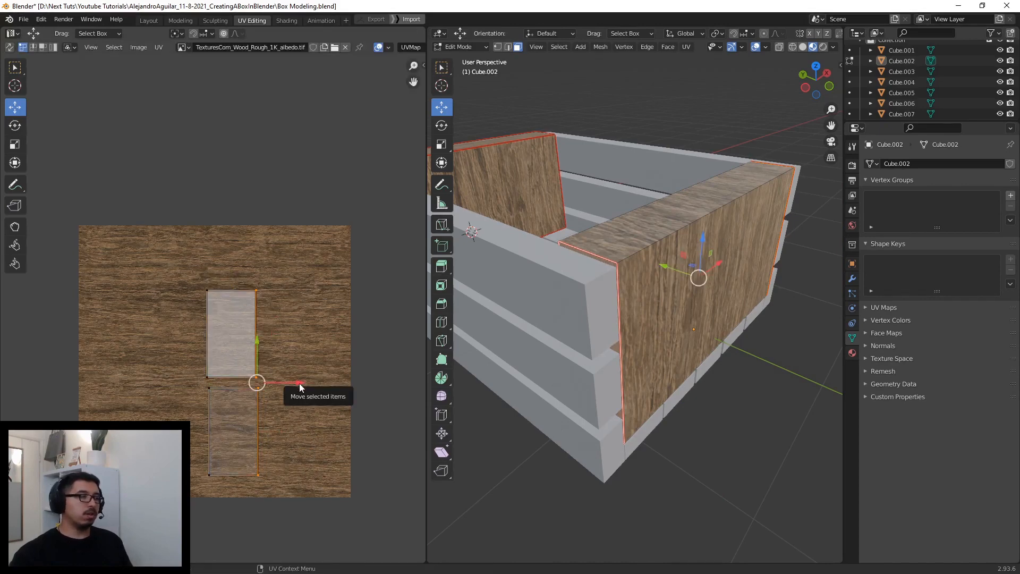
drag(299, 382, 268, 386)
click(629, 251)
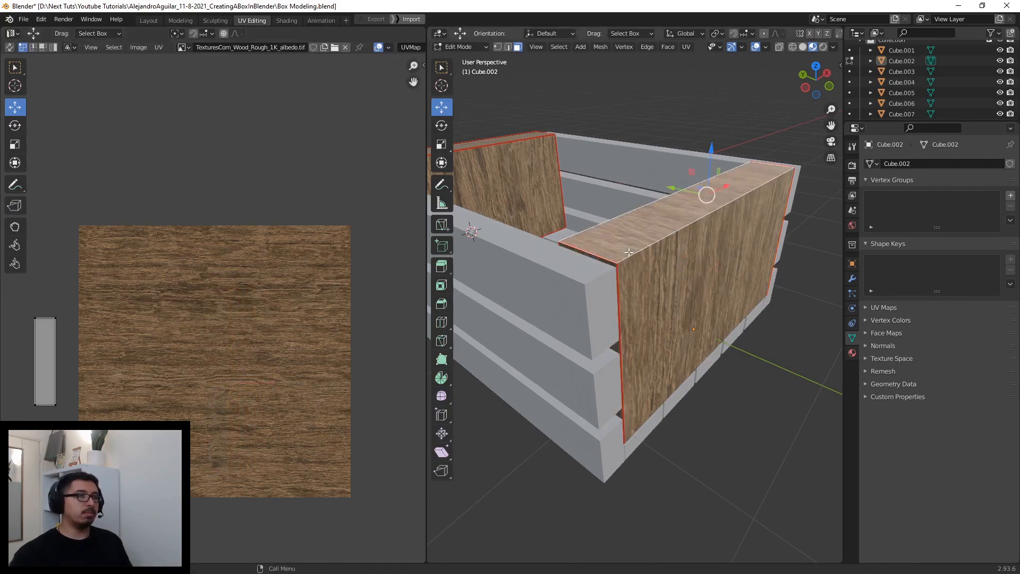
scroll(683, 396, down, 2)
click(655, 336)
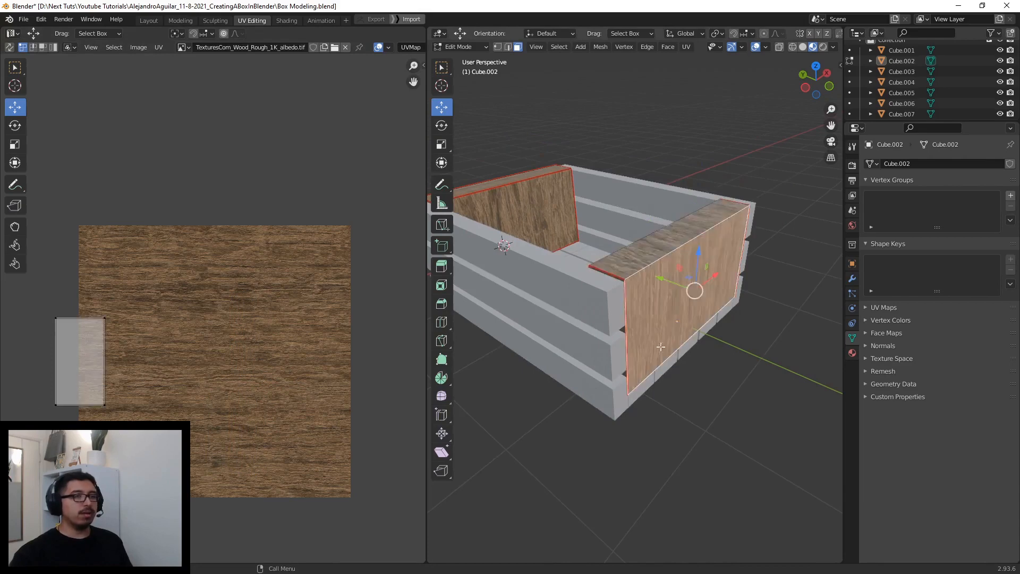
- Select the far end panel's inner, top and outer faces to check their UV segments, then clear the selection
middle_drag(655, 336, 703, 362)
shift+middle_drag(569, 375, 763, 402)
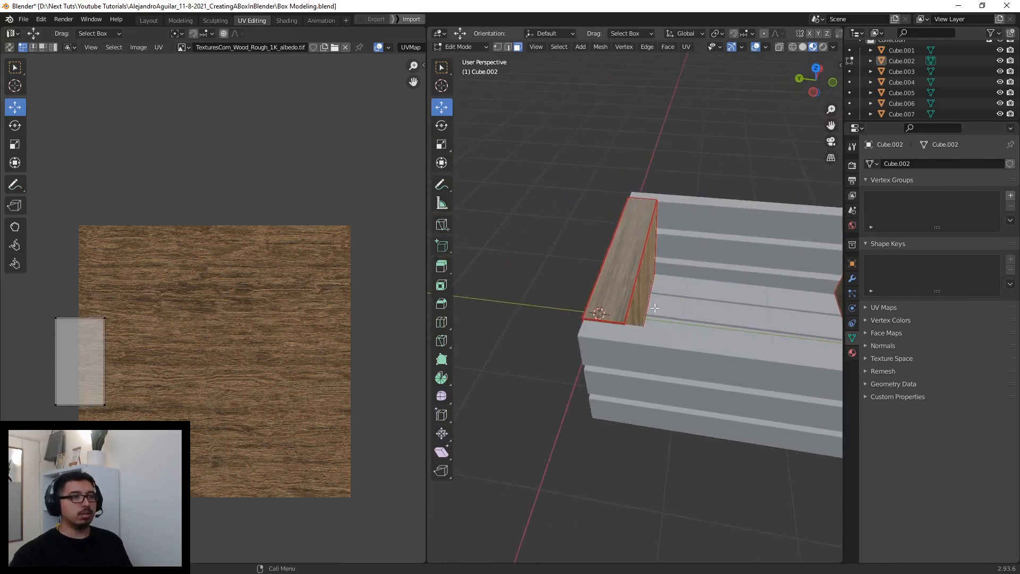
shift+middle_drag(656, 309, 699, 319)
middle_drag(699, 318, 751, 348)
middle_drag(716, 379, 552, 356)
click(651, 298)
shift+click(620, 242)
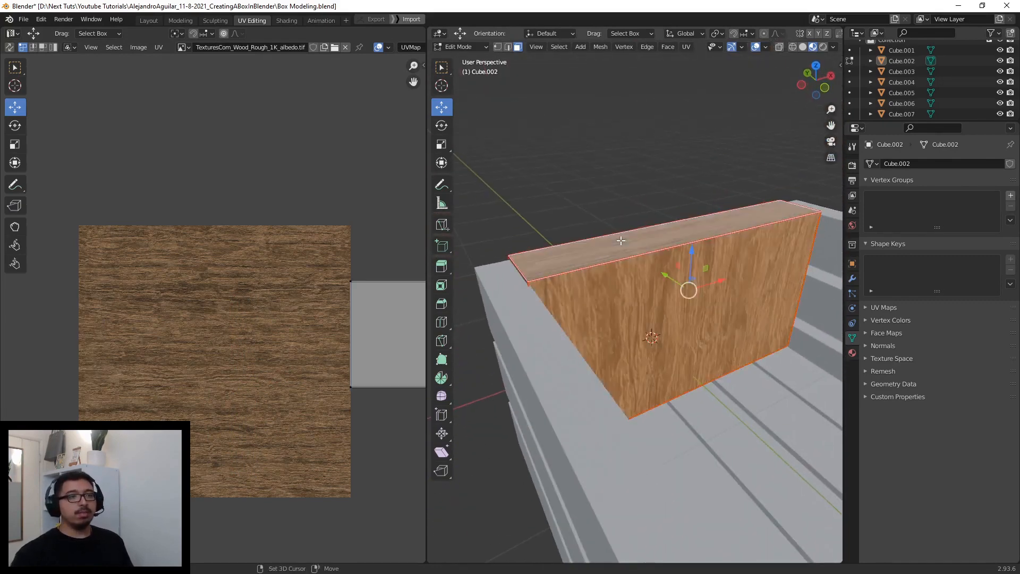
middle_drag(622, 243, 765, 247)
shift+click(622, 314)
middle_drag(622, 314, 581, 302)
middle_drag(745, 335, 701, 349)
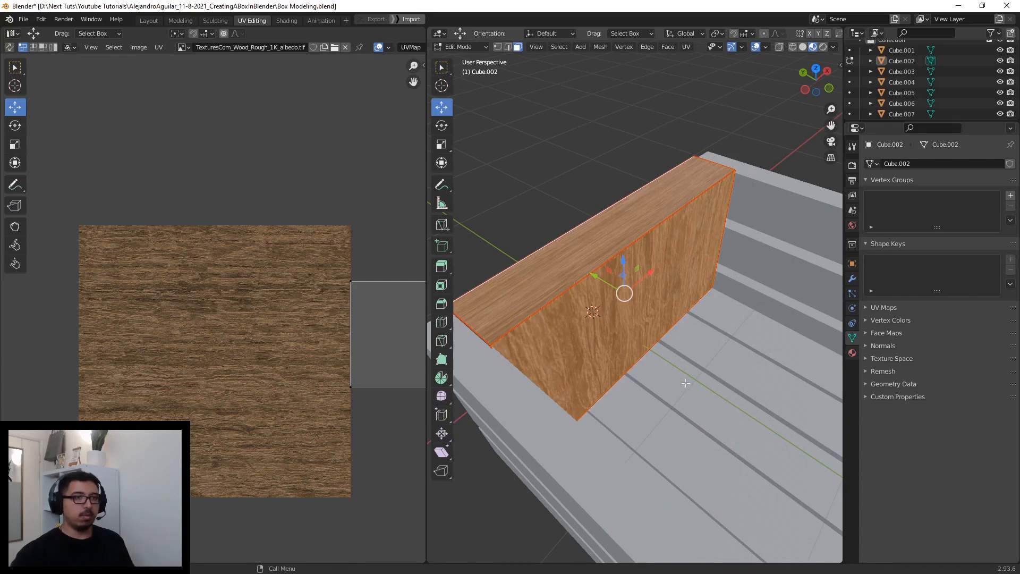
middle_drag(732, 392, 626, 359)
click(761, 400)
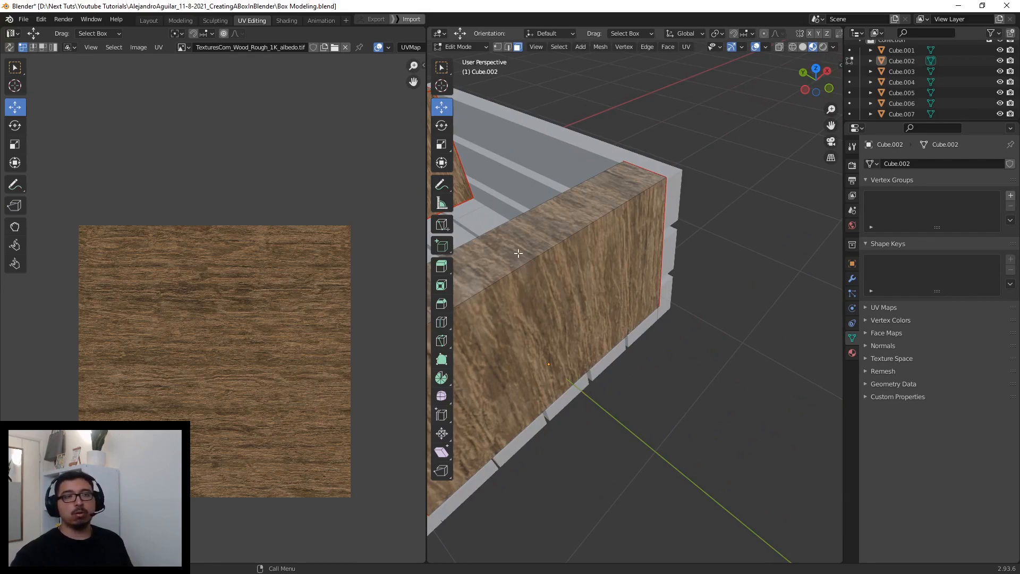
- Select the far end panel's top face and flatten its UV island into a thin strip by lowering the upper vertices
shift+middle_drag(529, 257, 826, 397)
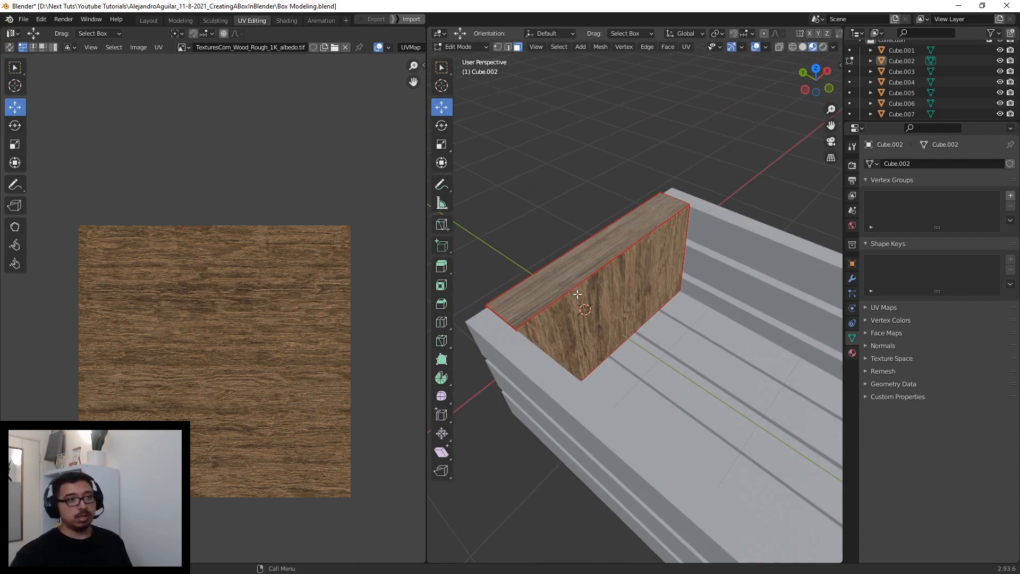
click(561, 275)
middle_drag(596, 295, 611, 337)
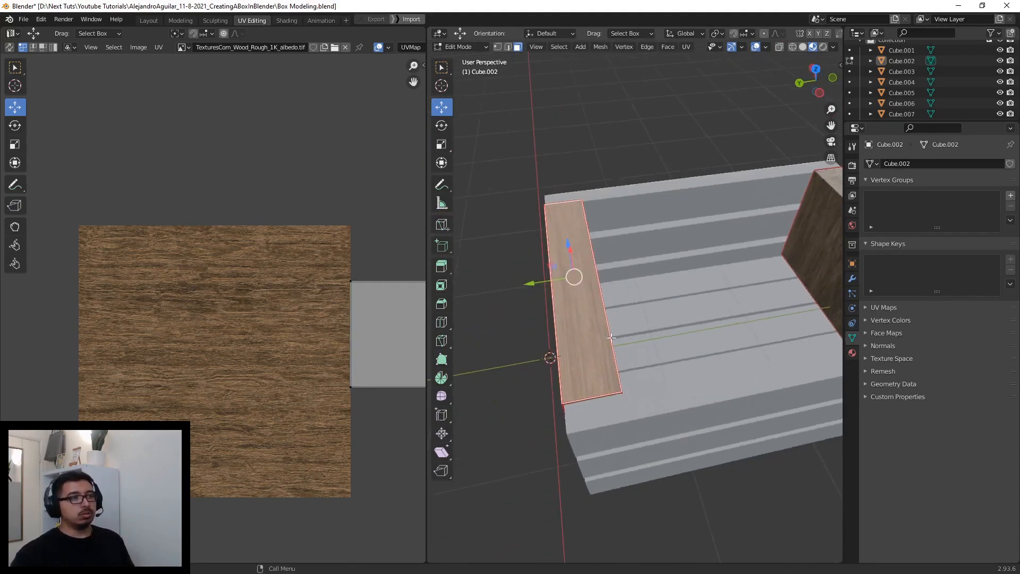
middle_drag(374, 356, 295, 367)
middle_drag(680, 340, 598, 308)
middle_drag(358, 317, 351, 323)
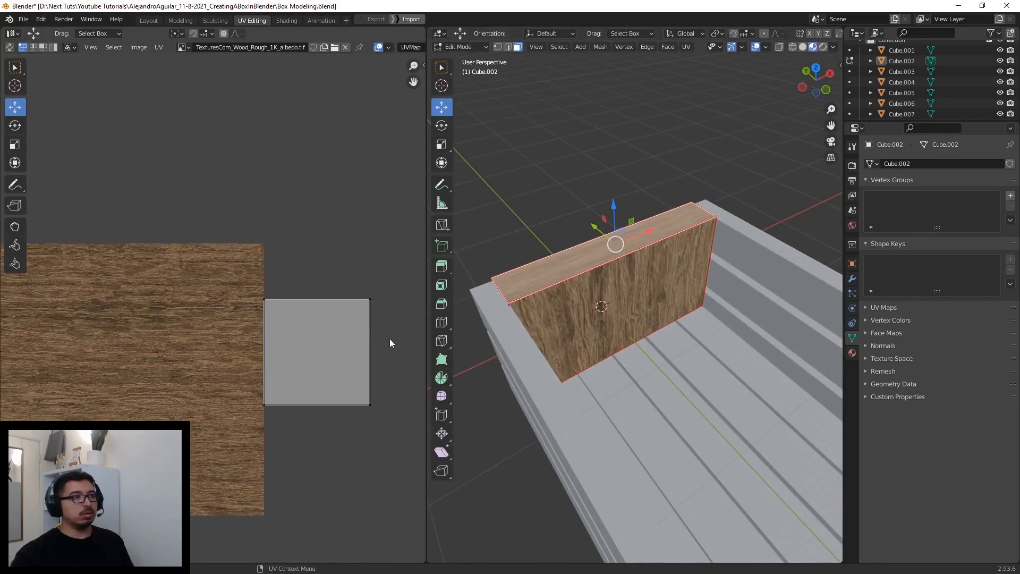
drag(383, 312, 220, 265)
drag(318, 263, 324, 348)
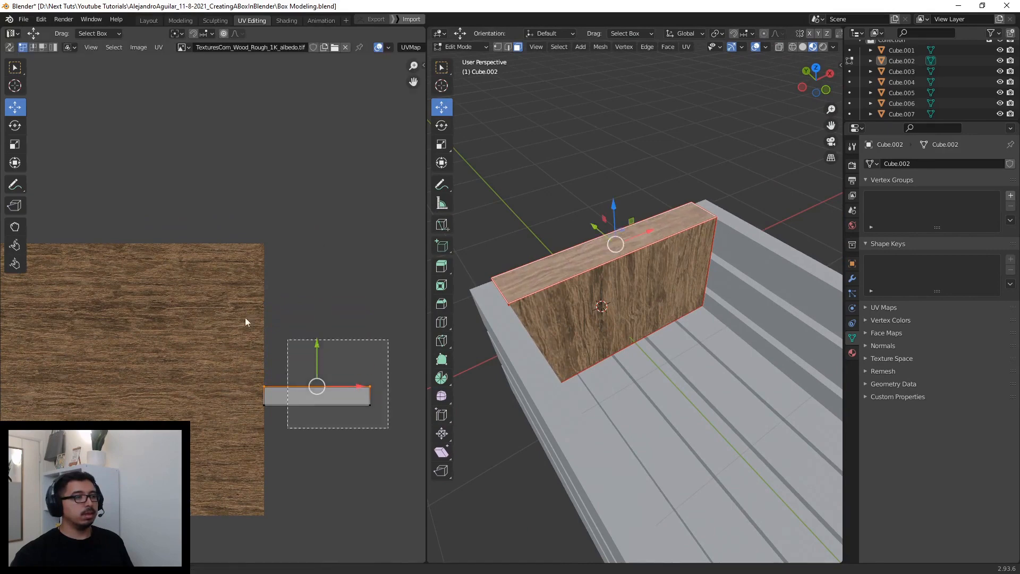
- Select the whole thin UV strip of the top face and rotate it a quarter turn so it stands upright
drag(244, 317, 241, 315)
click(16, 127)
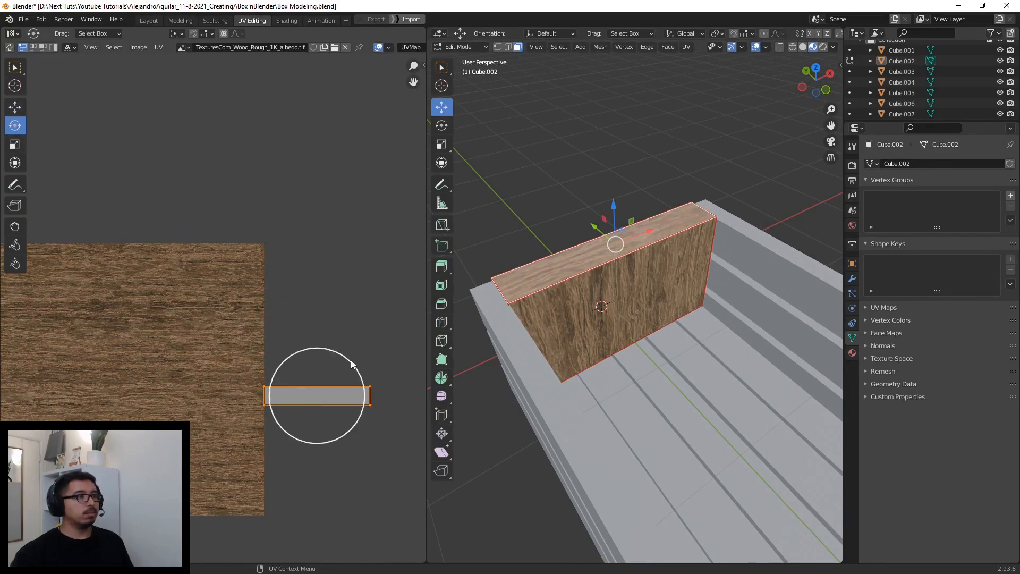
drag(351, 359, 321, 340)
drag(404, 445, 249, 278)
drag(351, 363, 254, 336)
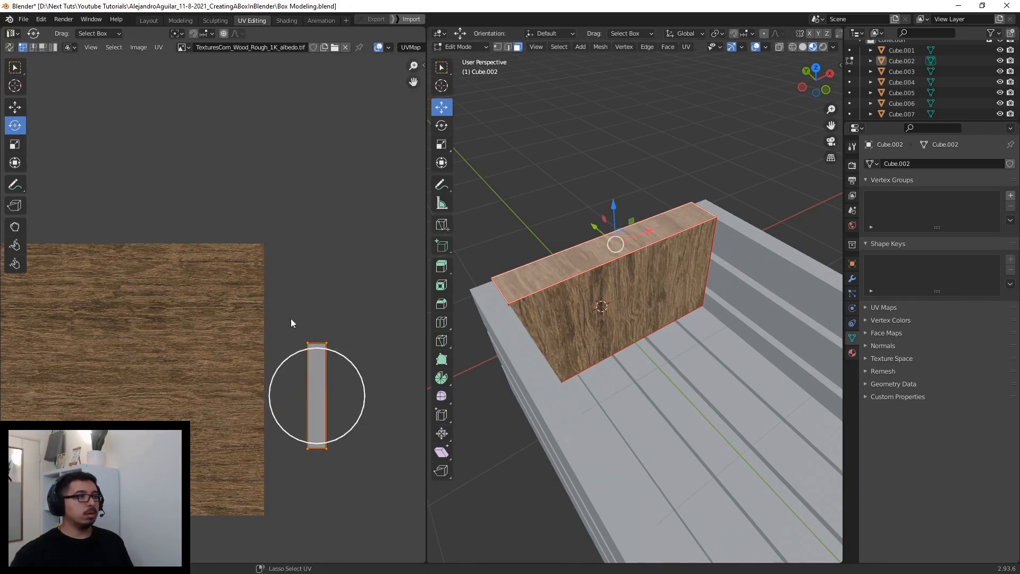
click(292, 320)
- Clear the face selection on the end panel and switch from Edit Mode to Object Mode
middle_drag(613, 296, 577, 279)
click(579, 202)
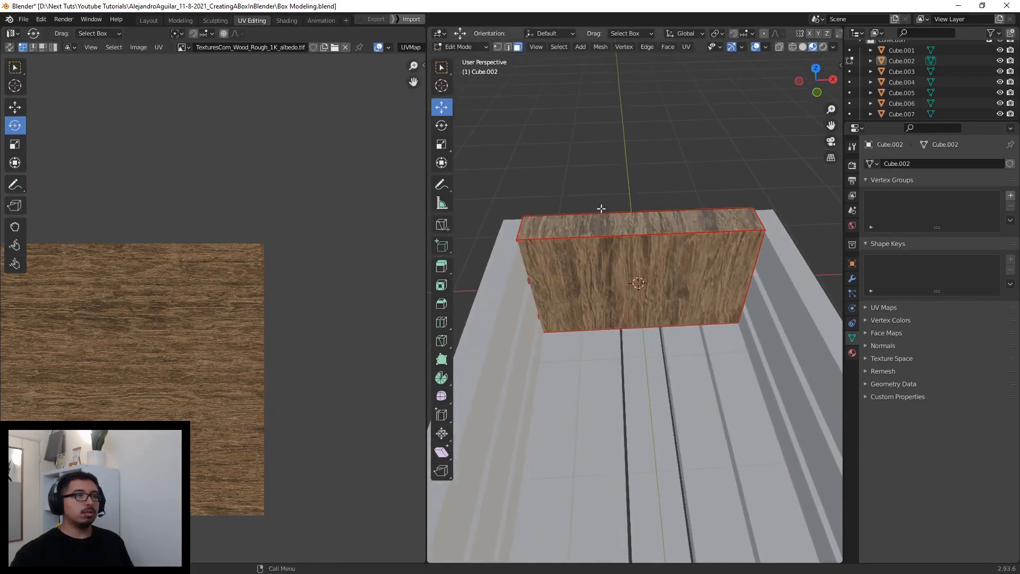
shift+middle_drag(630, 228, 655, 294)
click(460, 47)
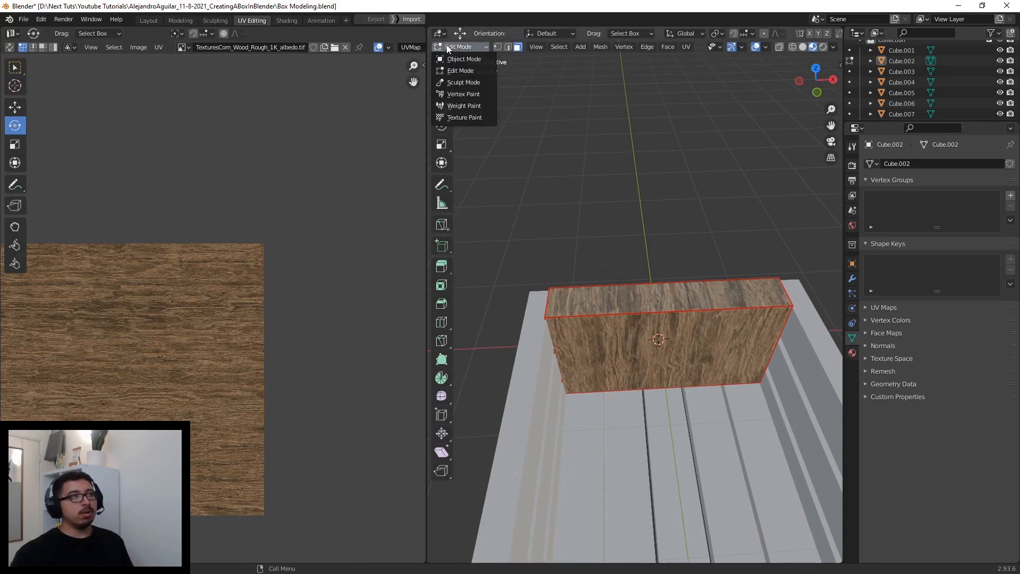
click(461, 50)
- Examine the wood grain on the top, inner and outer faces of both end panels from several angles
middle_drag(648, 174, 650, 363)
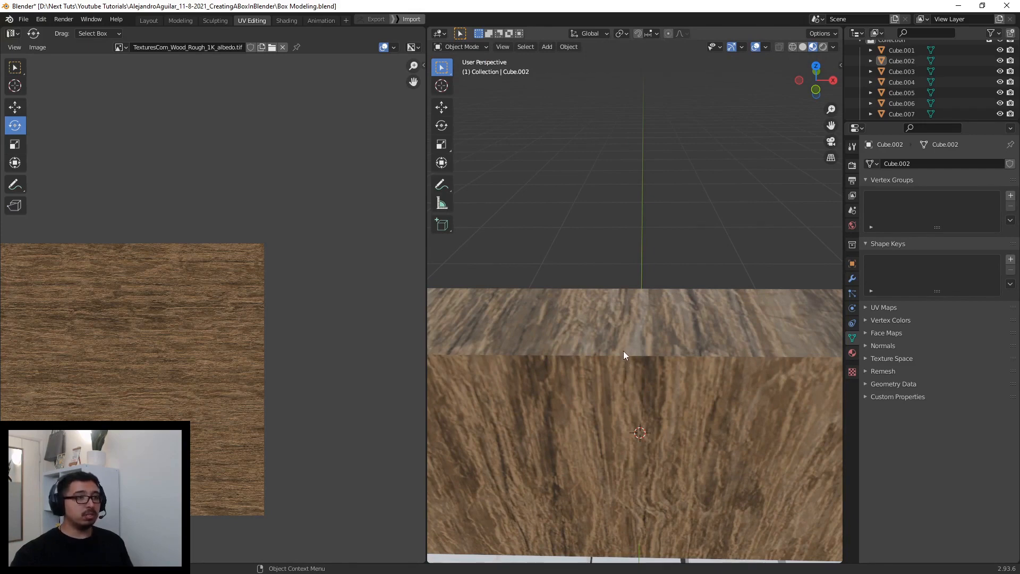
middle_drag(710, 371, 637, 349)
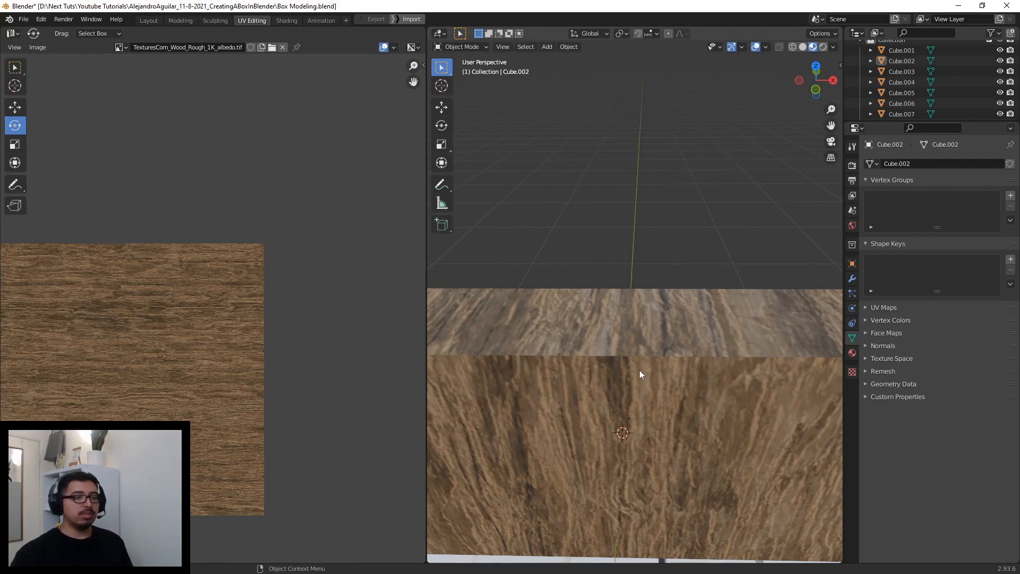
scroll(646, 362, down, 5)
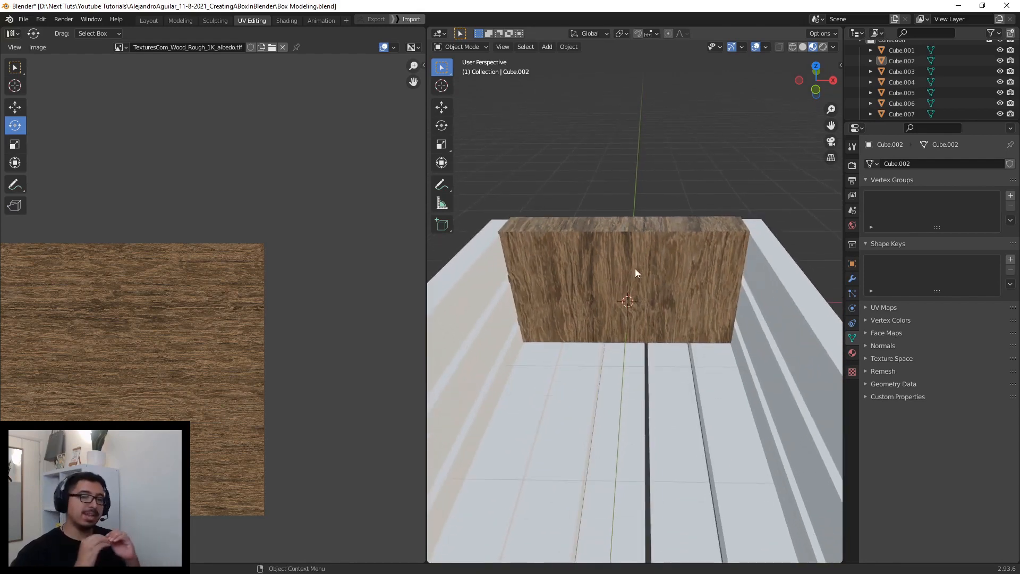
click(667, 260)
scroll(668, 260, down, 4)
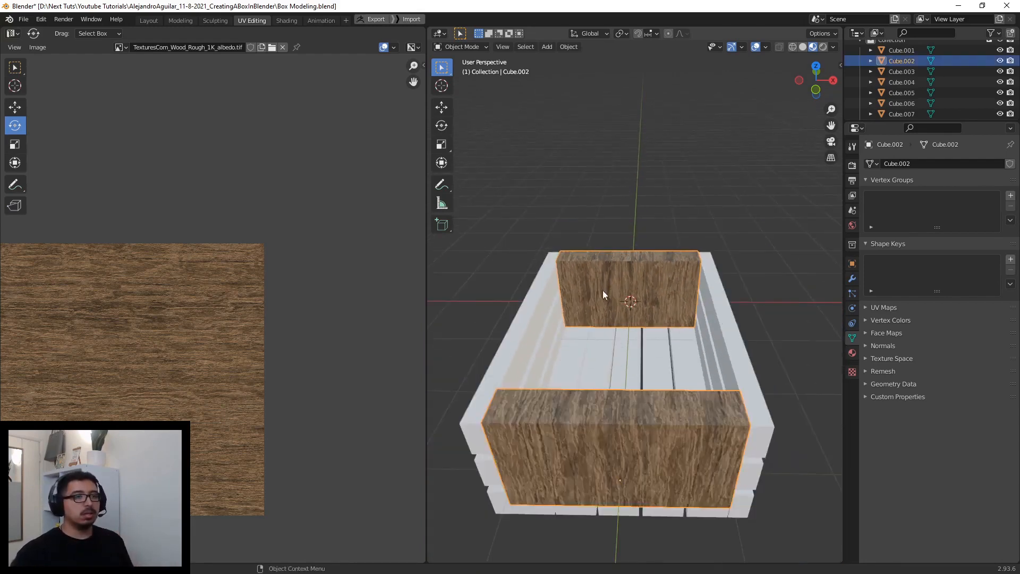
middle_drag(603, 290, 658, 303)
scroll(627, 280, up, 4)
scroll(611, 287, up, 3)
scroll(660, 346, down, 3)
middle_drag(660, 346, 610, 307)
scroll(662, 285, up, 2)
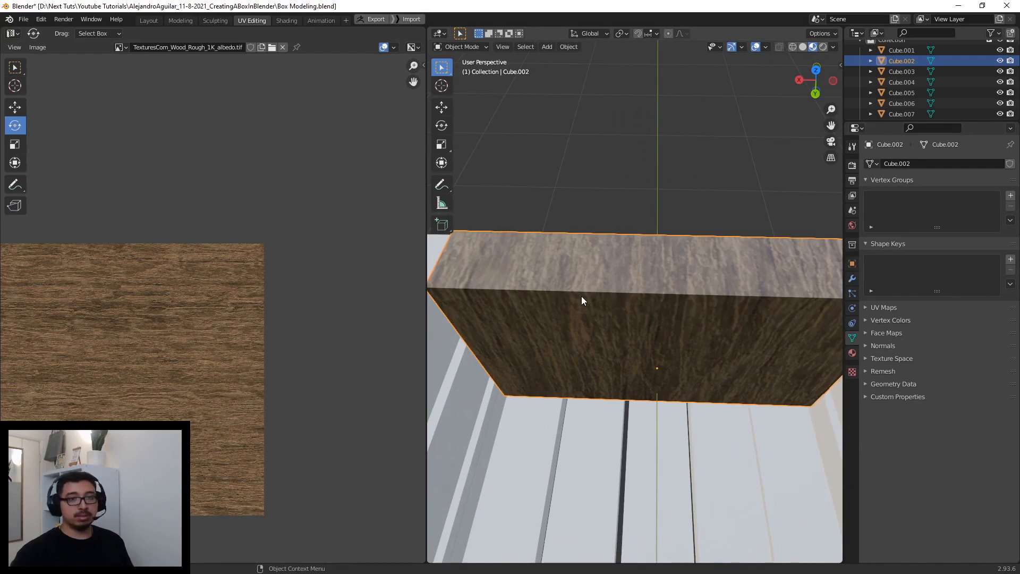
scroll(582, 295, down, 4)
middle_drag(601, 304, 609, 303)
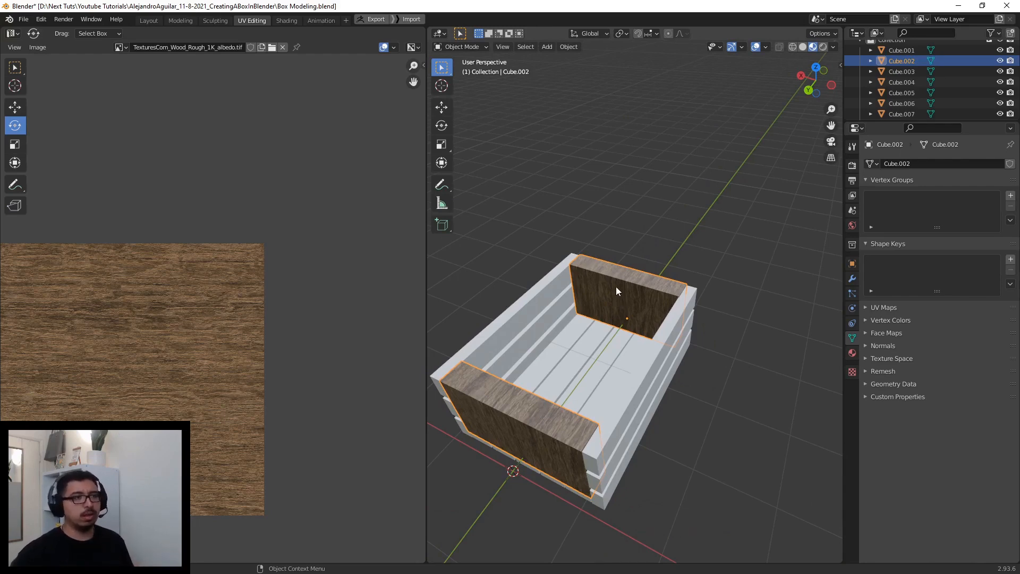
middle_drag(595, 289, 682, 285)
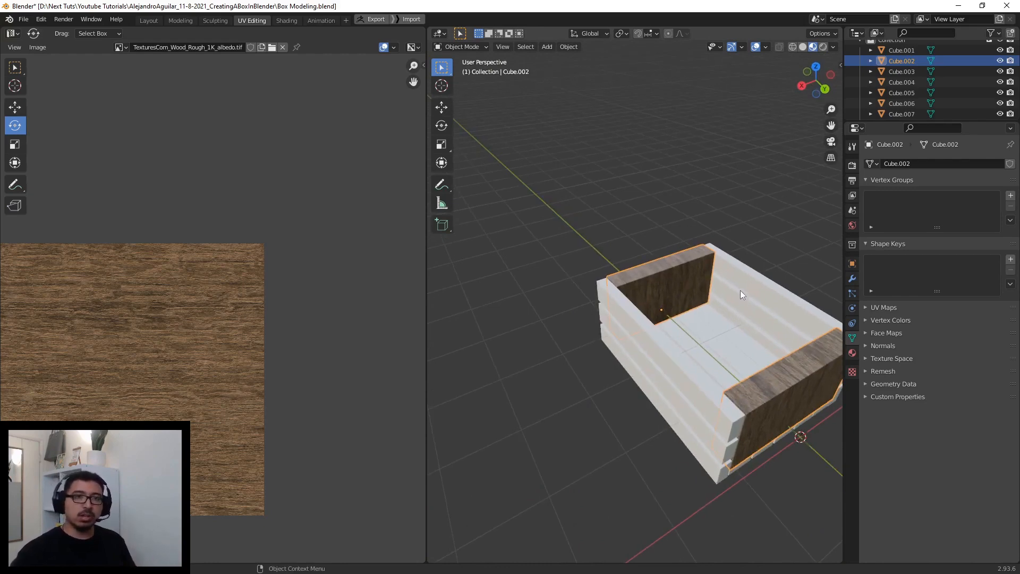
middle_drag(756, 332, 710, 347)
click(710, 347)
click(806, 425)
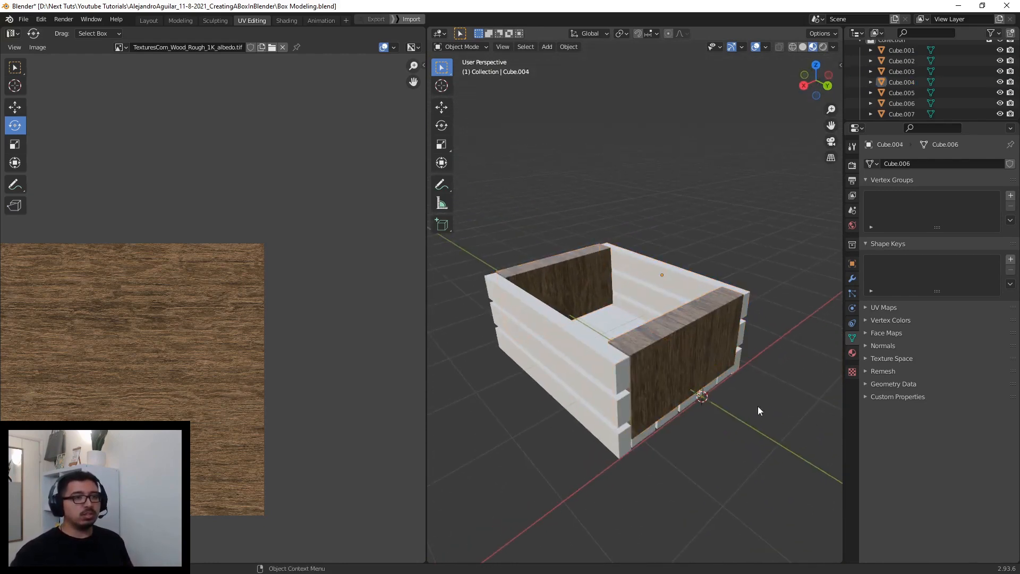
- Select the side planks object Cube.003, add a material slot and create a new material in it
middle_drag(772, 381, 603, 354)
click(602, 355)
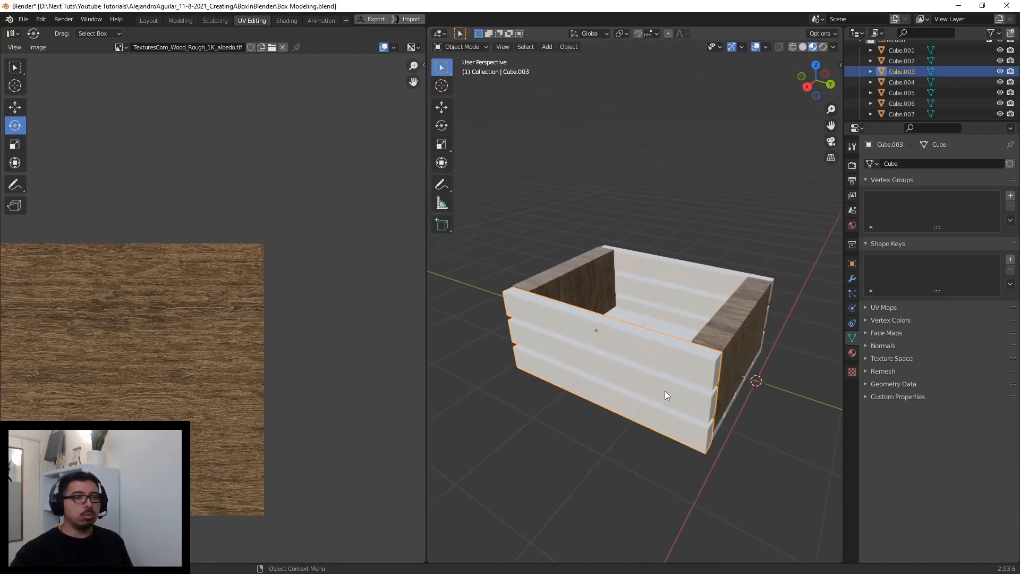
click(851, 353)
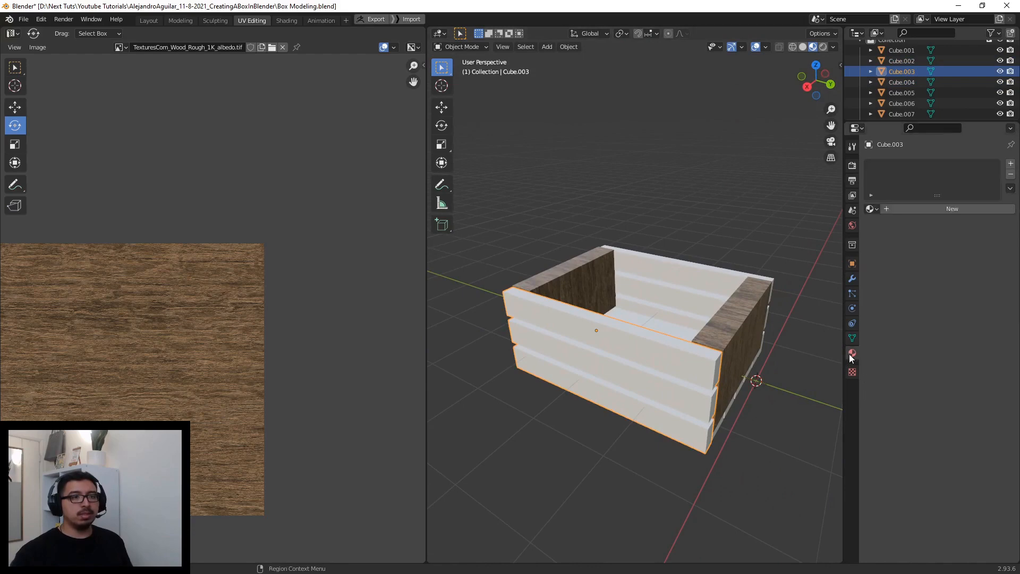
middle_drag(747, 343, 743, 333)
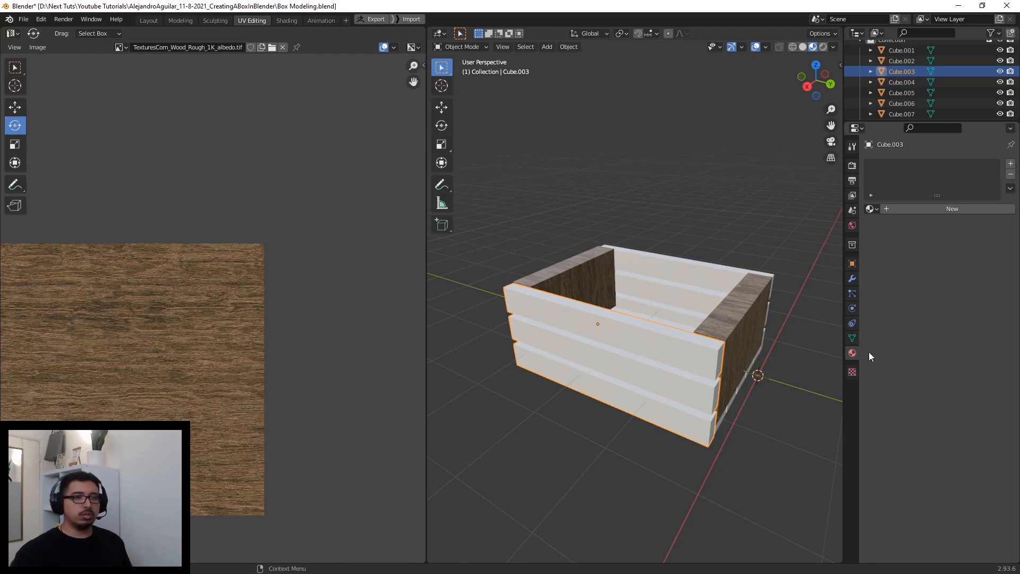
click(1011, 165)
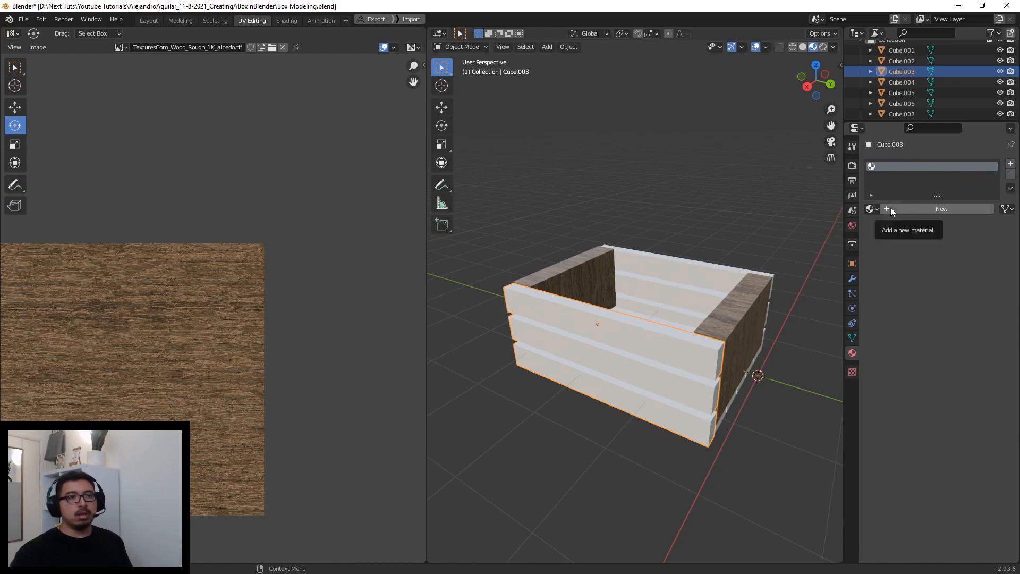
click(915, 209)
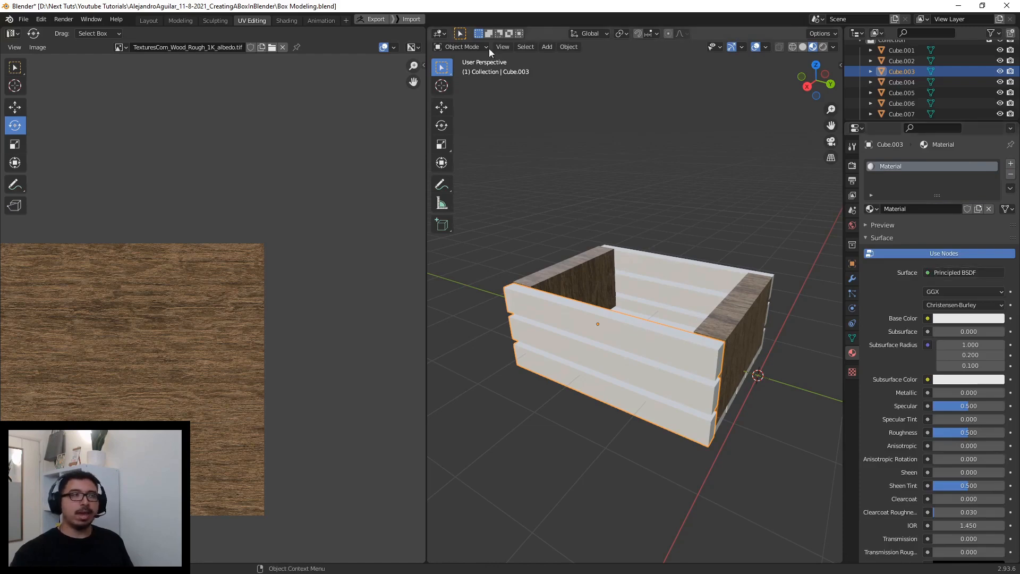
- Add the TexturesCom_Wood_Rough_1K_albedo.tif image to the side planks' shader nodes and connect its Color output to the Principled BSDF Base Color
click(286, 20)
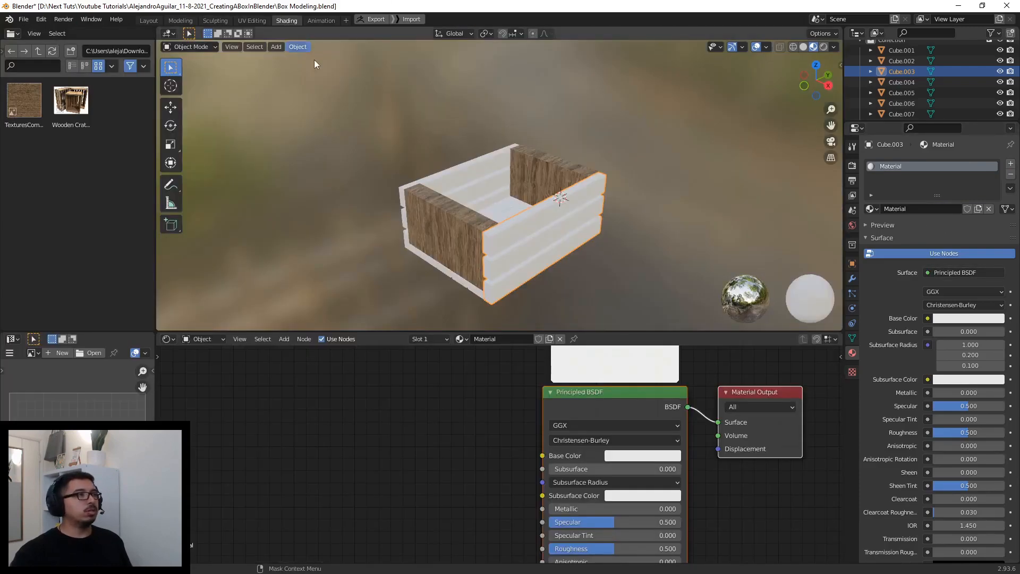
scroll(480, 425, down, 1)
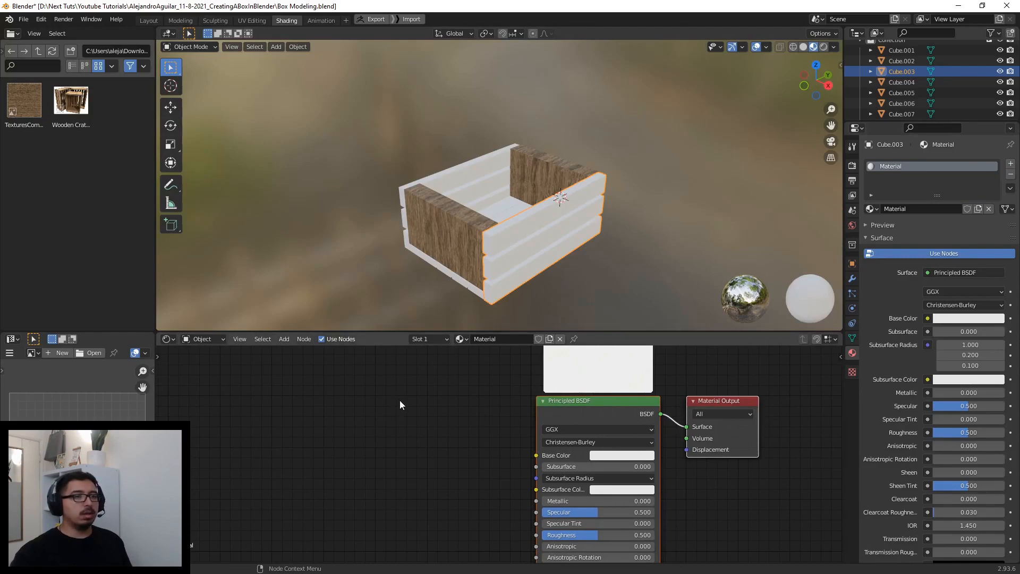
scroll(454, 422, up, 2)
middle_drag(454, 422, 455, 381)
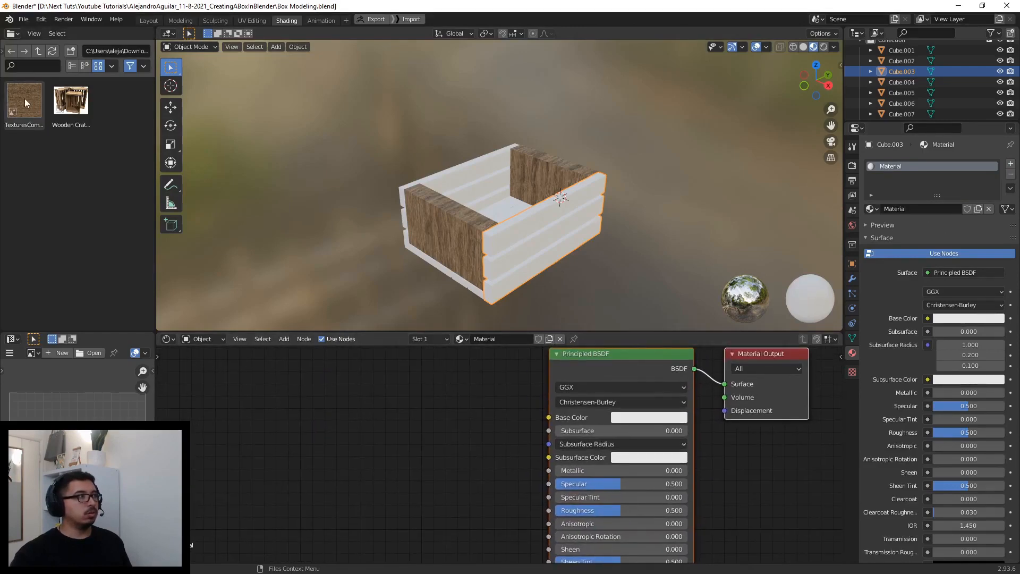
drag(24, 100, 400, 415)
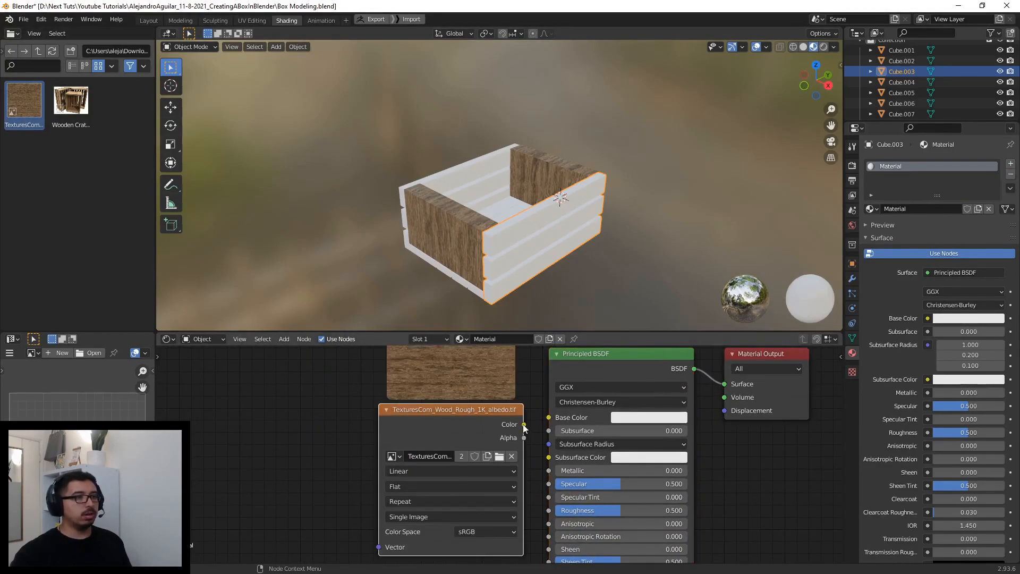
drag(506, 419, 548, 417)
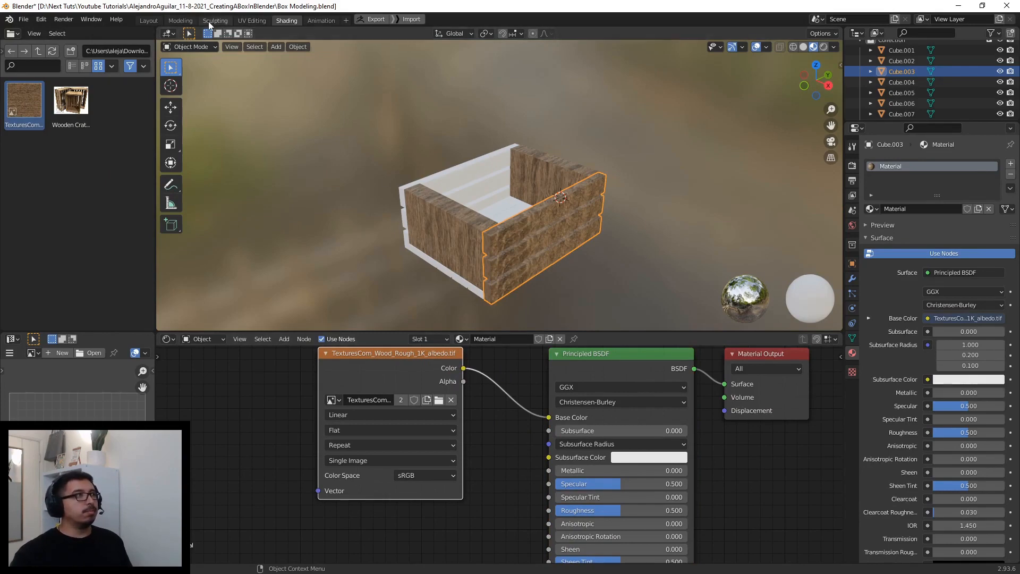
- In the UV Editing workspace, select the outer faces of the three side planks of Cube.003 and unwrap them
click(252, 20)
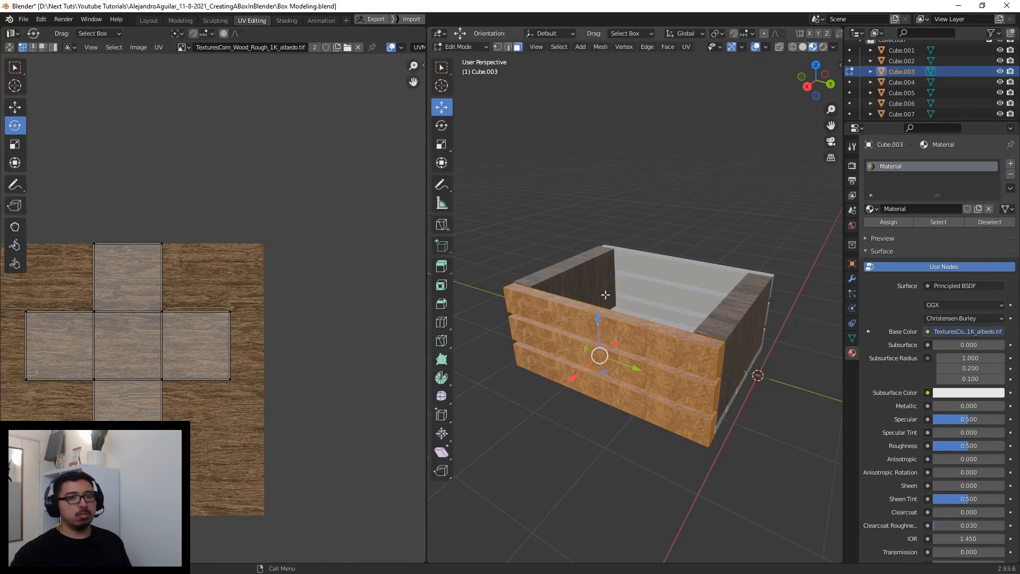
key(alt+a)
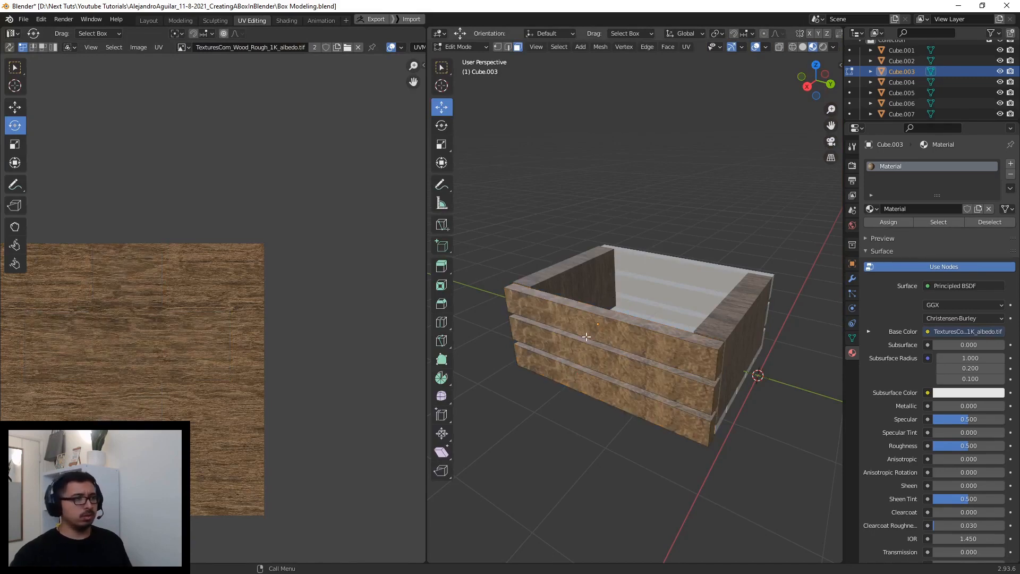
middle_drag(590, 336, 629, 318)
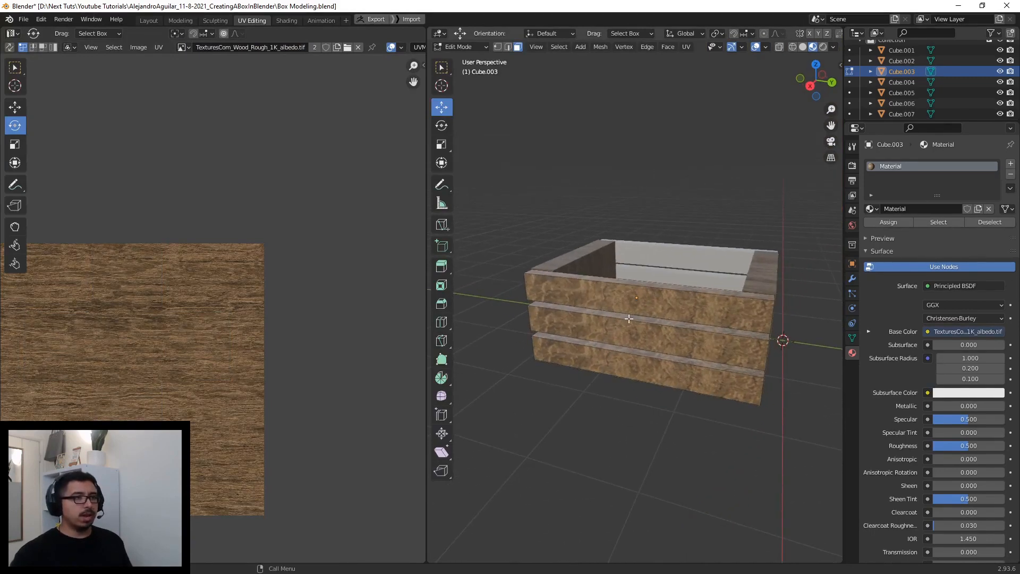
click(673, 306)
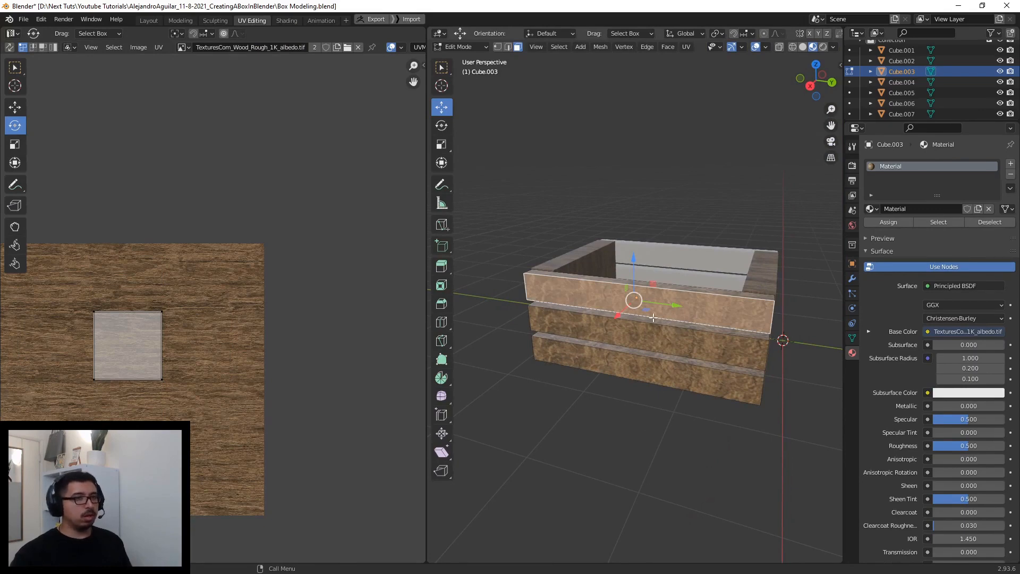
click(670, 345)
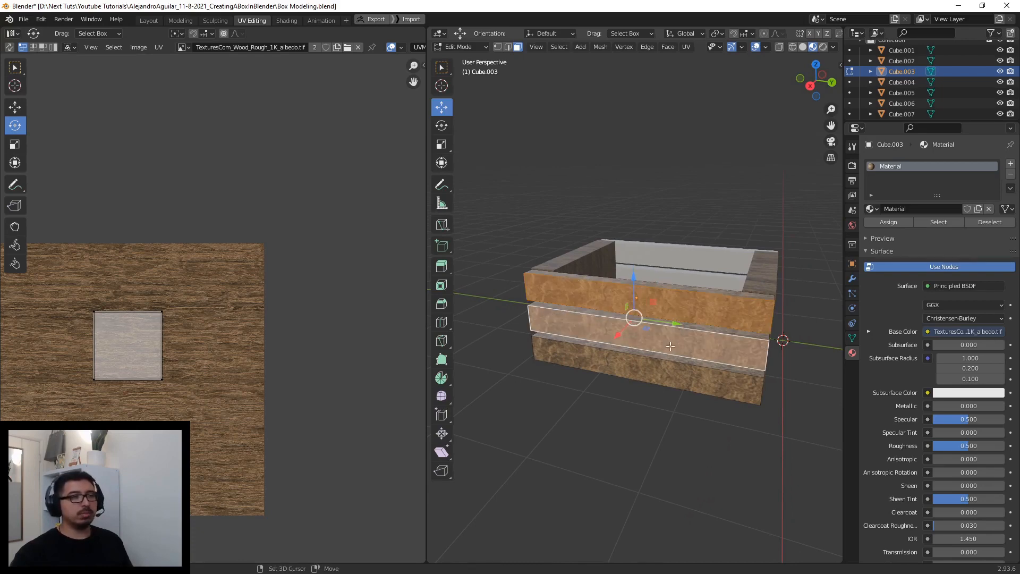
click(660, 377)
middle_drag(655, 389, 640, 379)
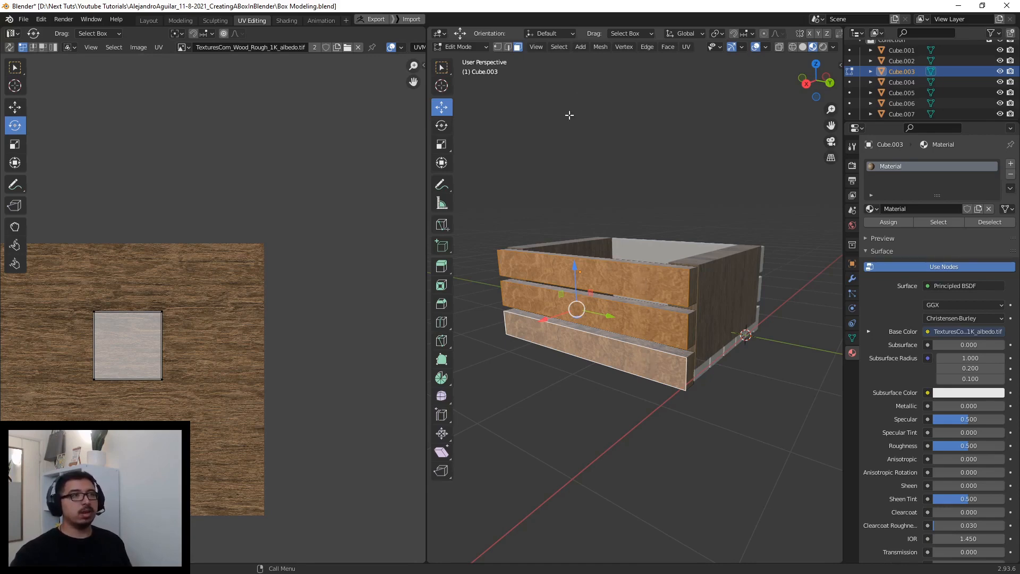
click(687, 48)
click(749, 59)
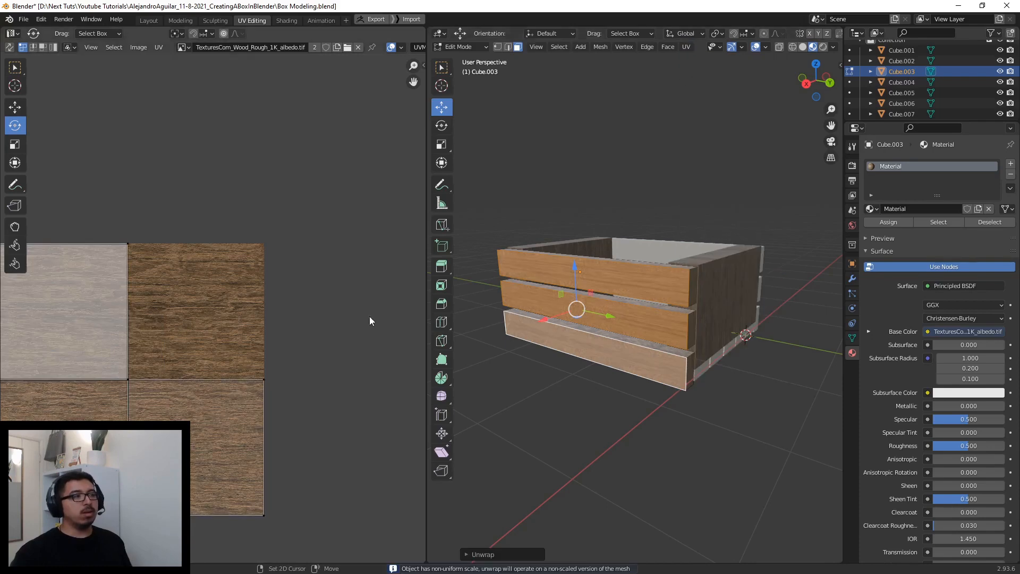
- Move the upper UV island slightly upward to separate it from the islands below it
middle_drag(369, 320, 16, 313)
shift+middle_drag(301, 297, 282, 307)
scroll(281, 307, down, 3)
shift+middle_drag(340, 333, 294, 335)
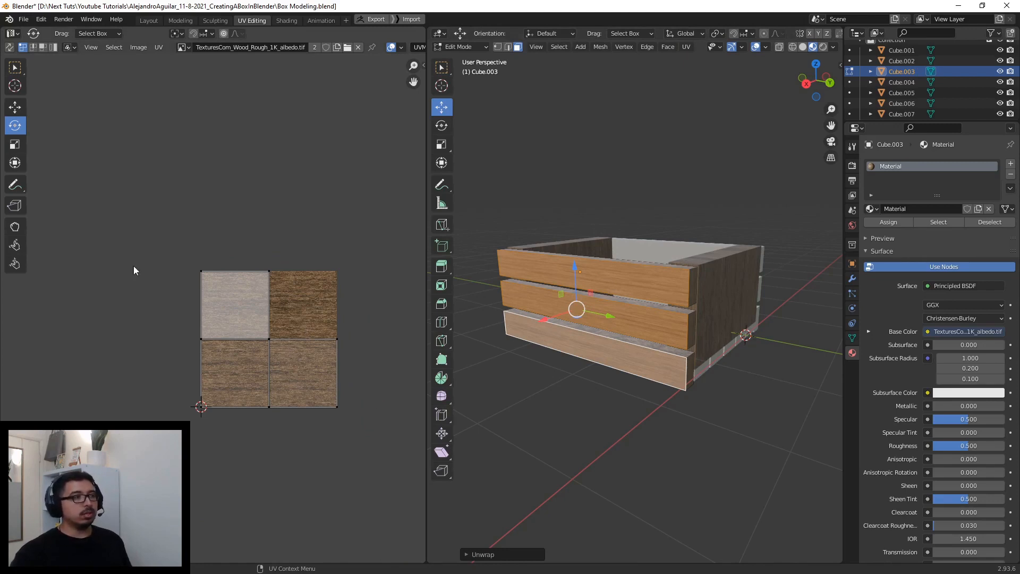
click(237, 279)
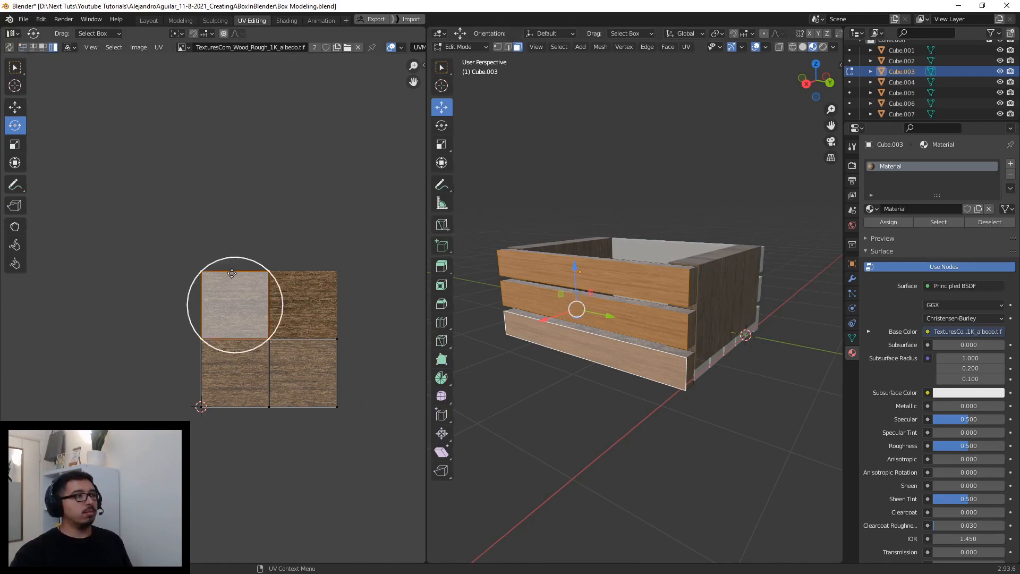
click(20, 107)
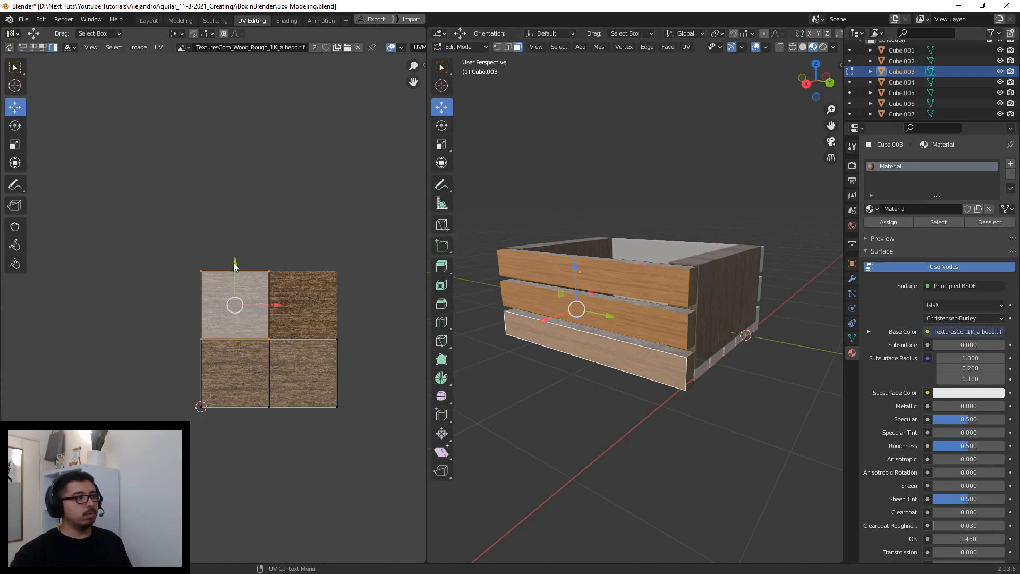
drag(234, 263, 234, 256)
click(167, 347)
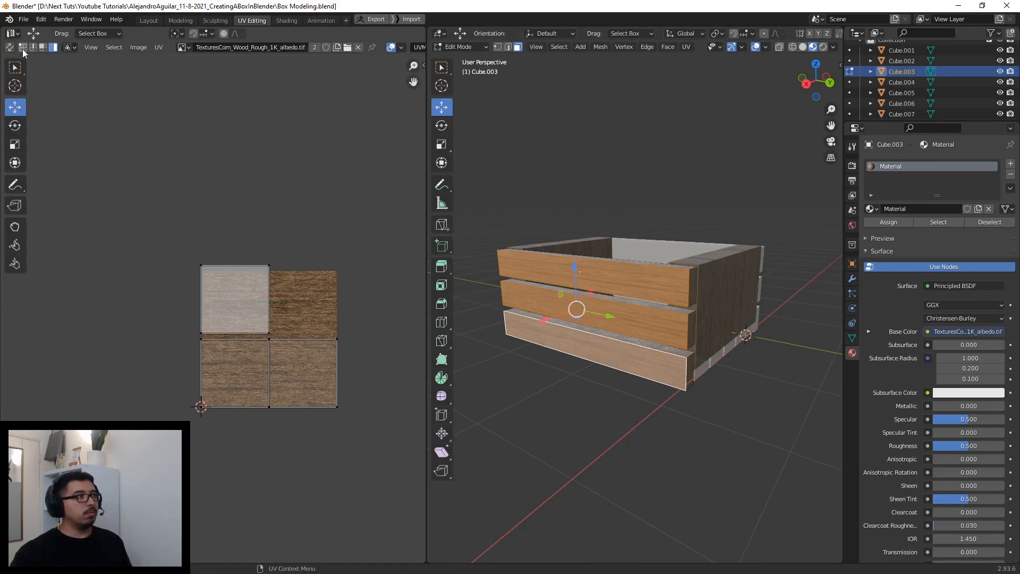
- Select the lower vertices of all three plank UV islands and move them up along Y to form thin horizontal strips
drag(146, 439, 372, 363)
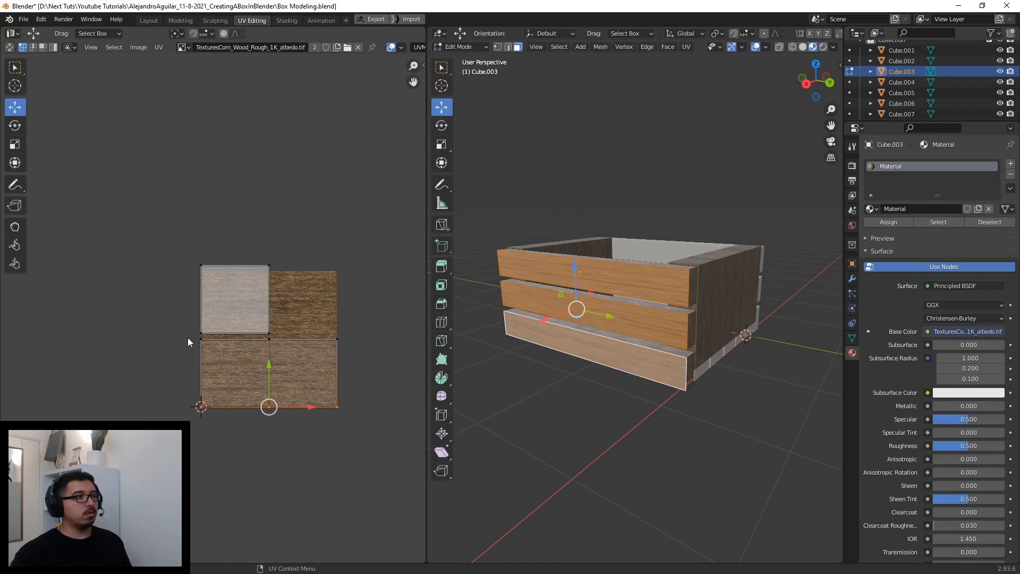
shift+drag(188, 337, 284, 301)
scroll(546, 301, up, 9)
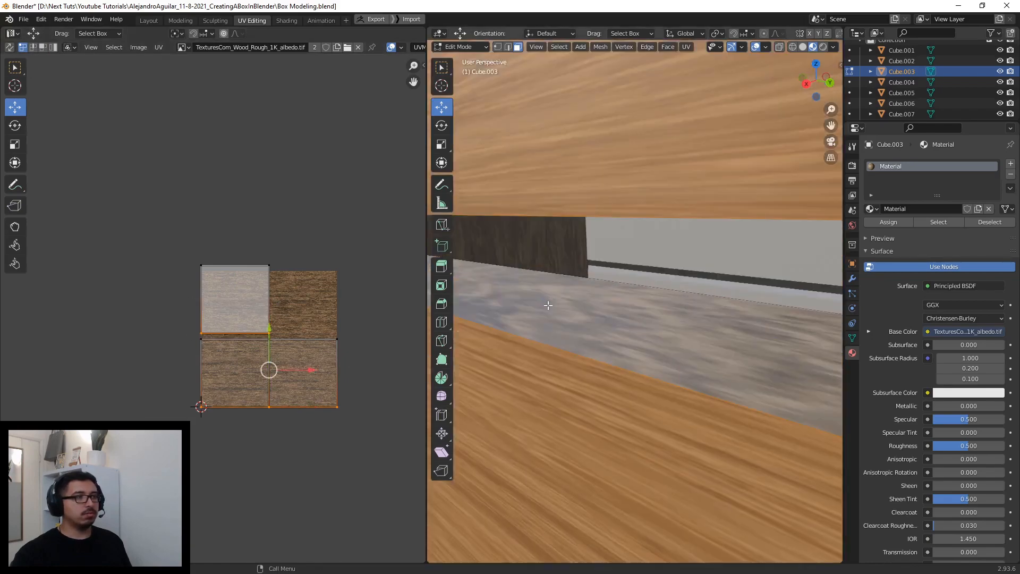
scroll(548, 305, down, 9)
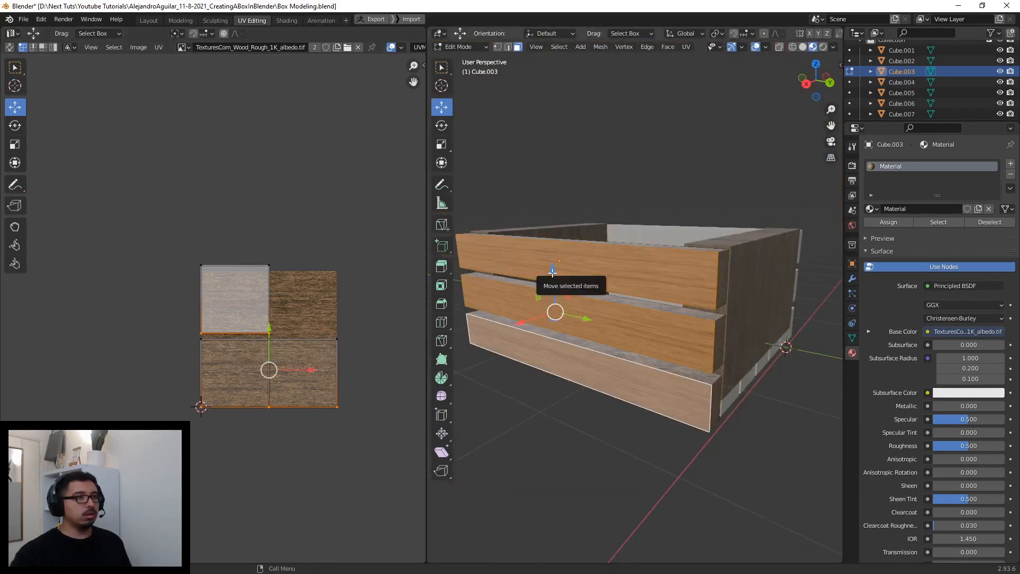
drag(269, 327, 269, 275)
middle_drag(669, 320, 700, 331)
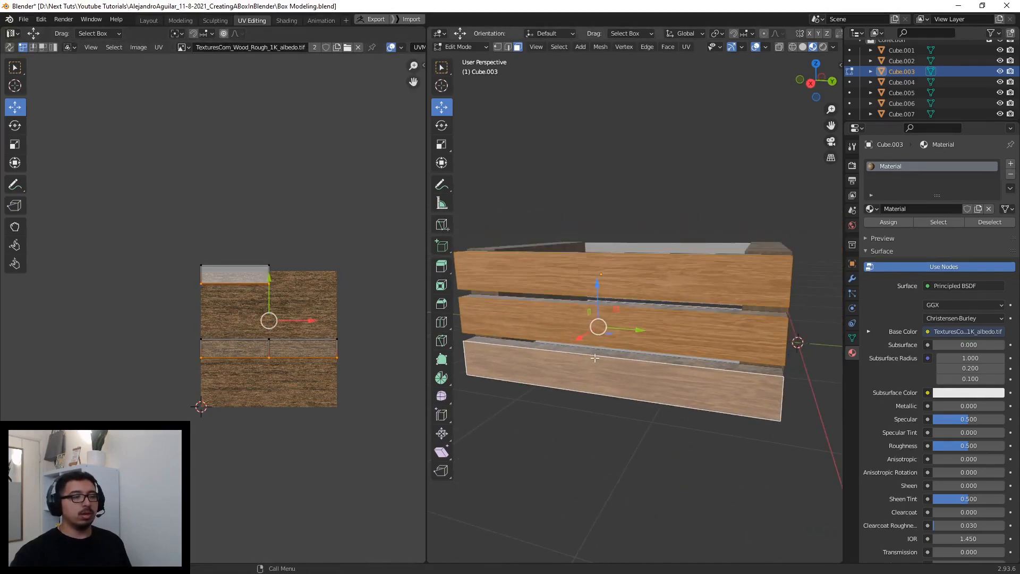
key(ctrl+z)
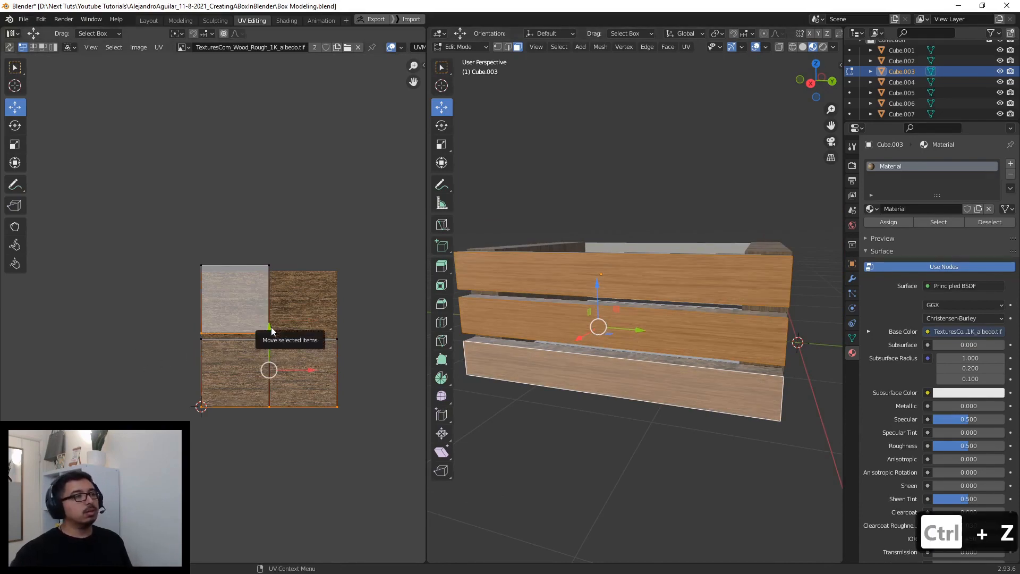
drag(270, 323, 275, 275)
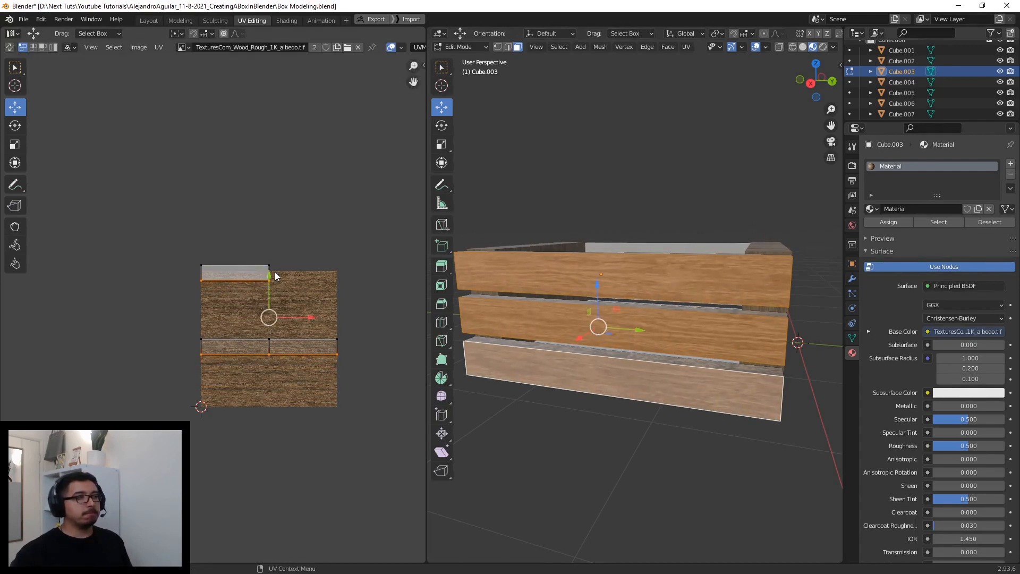
click(187, 319)
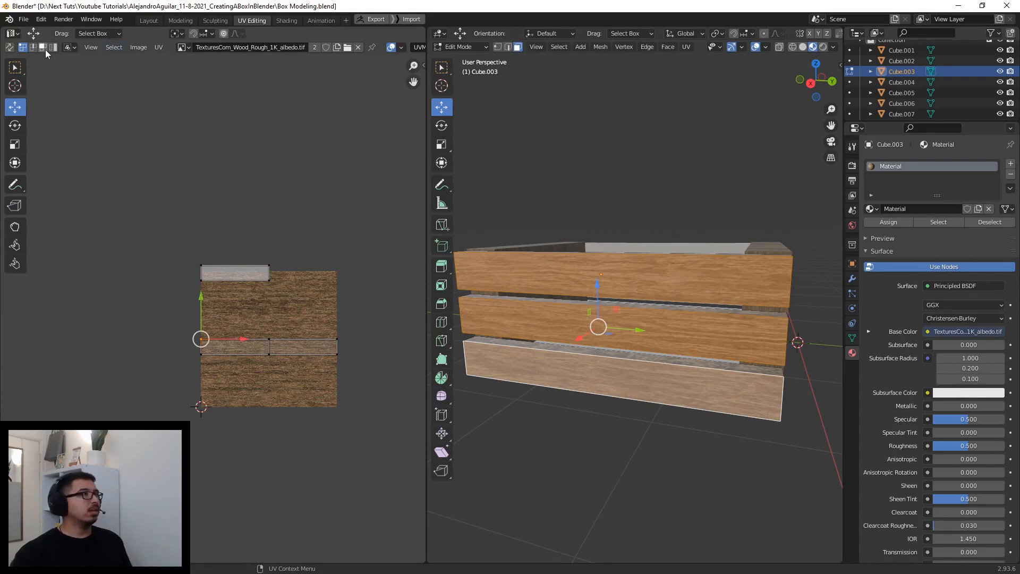
- Examine the wood grain on the side planks' outer faces up close, from a distance and from different angles
scroll(694, 275, up, 6)
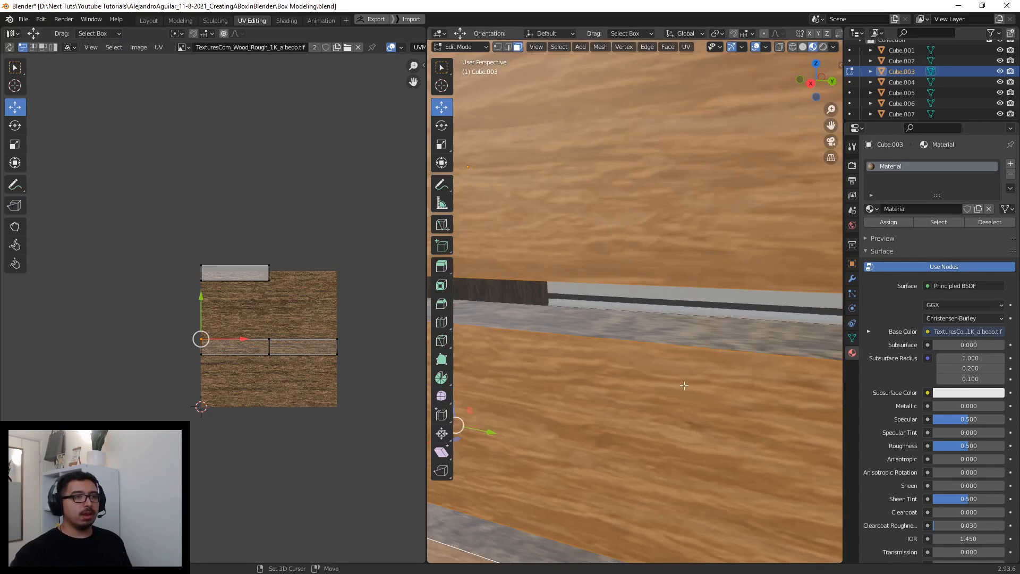
shift+middle_drag(694, 275, 665, 337)
scroll(664, 340, down, 10)
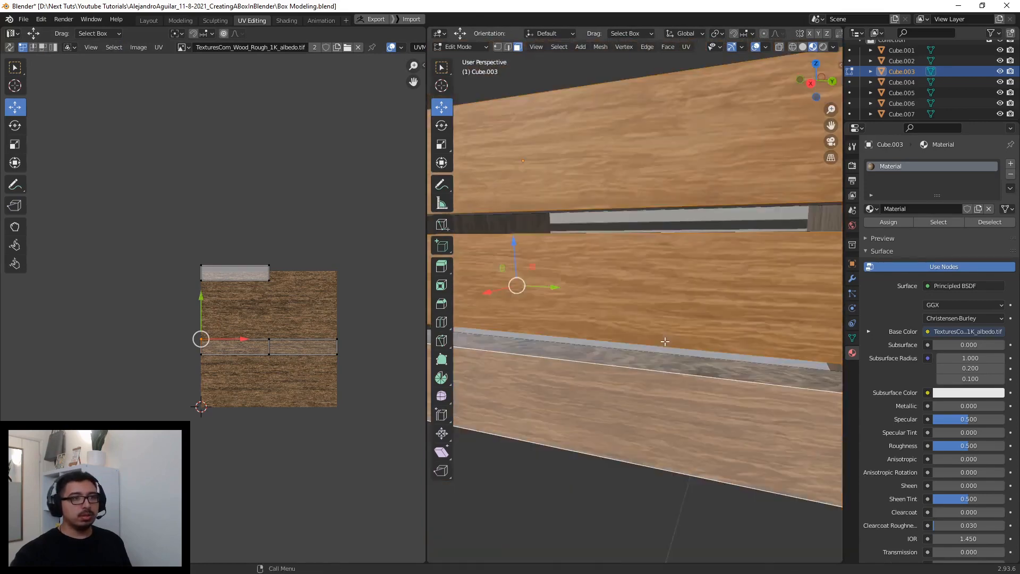
middle_drag(677, 379, 676, 371)
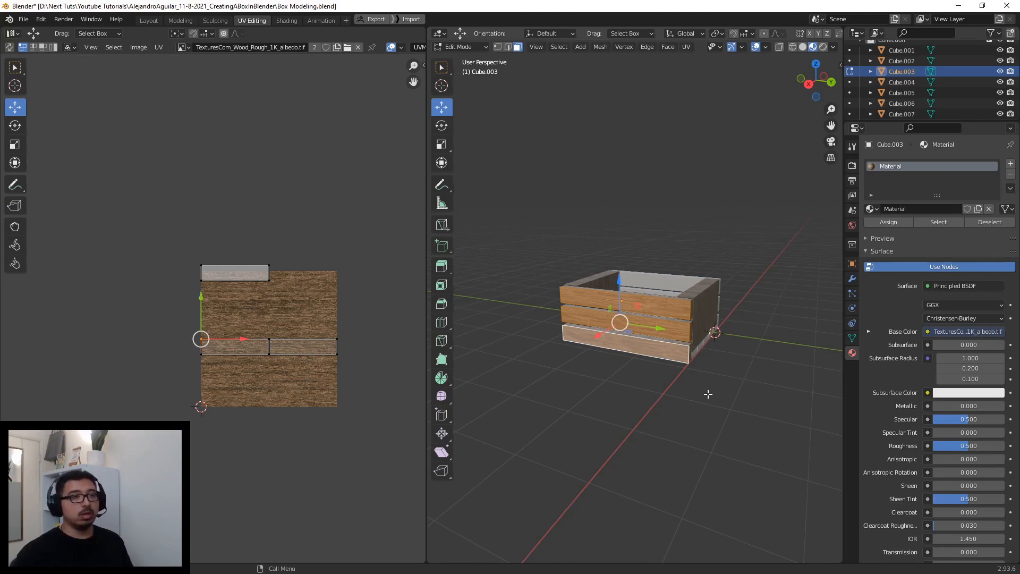
scroll(707, 390, down, 6)
middle_drag(701, 371, 674, 387)
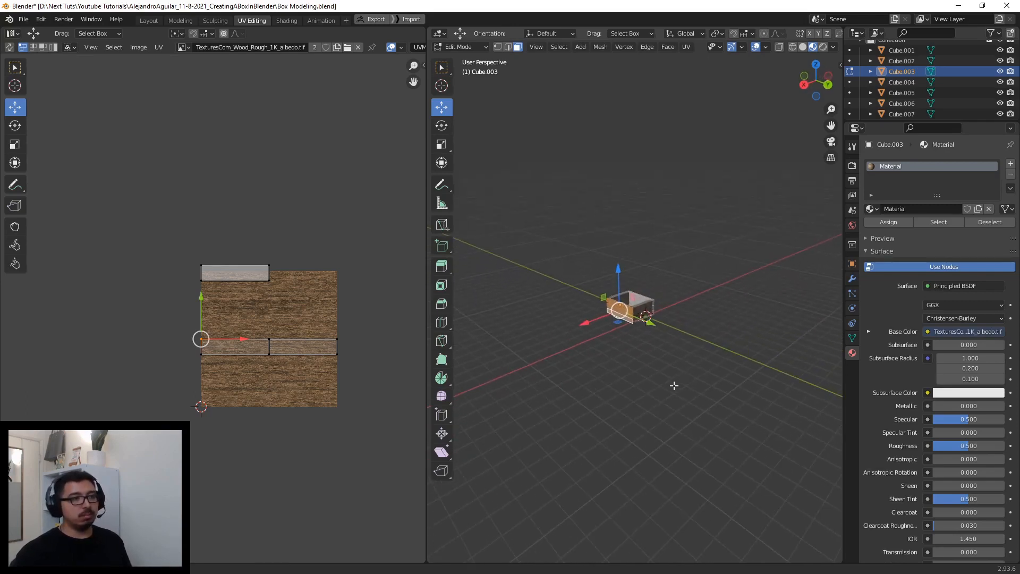
scroll(609, 365, up, 8)
middle_drag(609, 356, 626, 337)
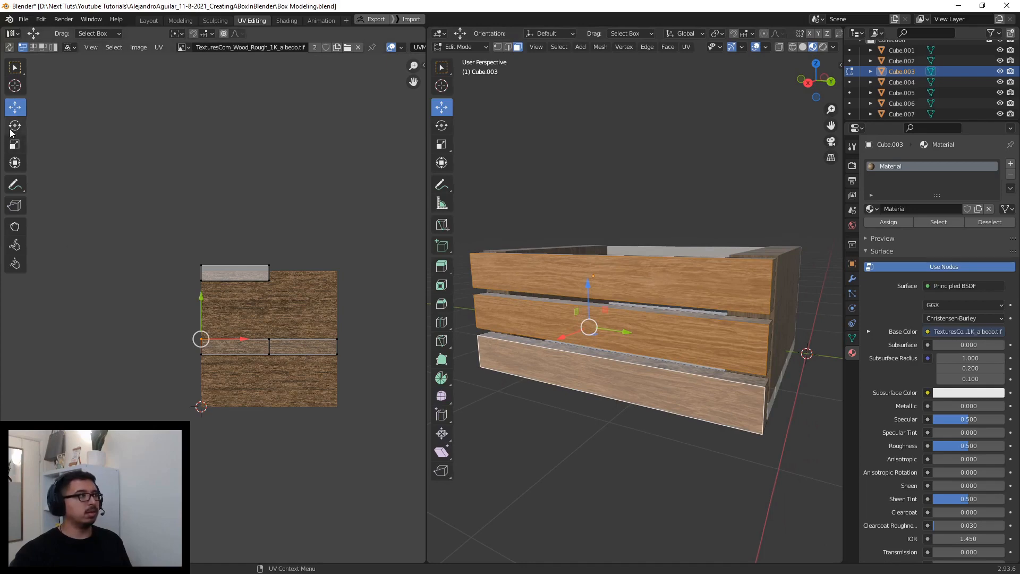
- In island selection mode, move the three plank UV islands into an evenly spaced vertical stack within the lower half of the texture
click(54, 47)
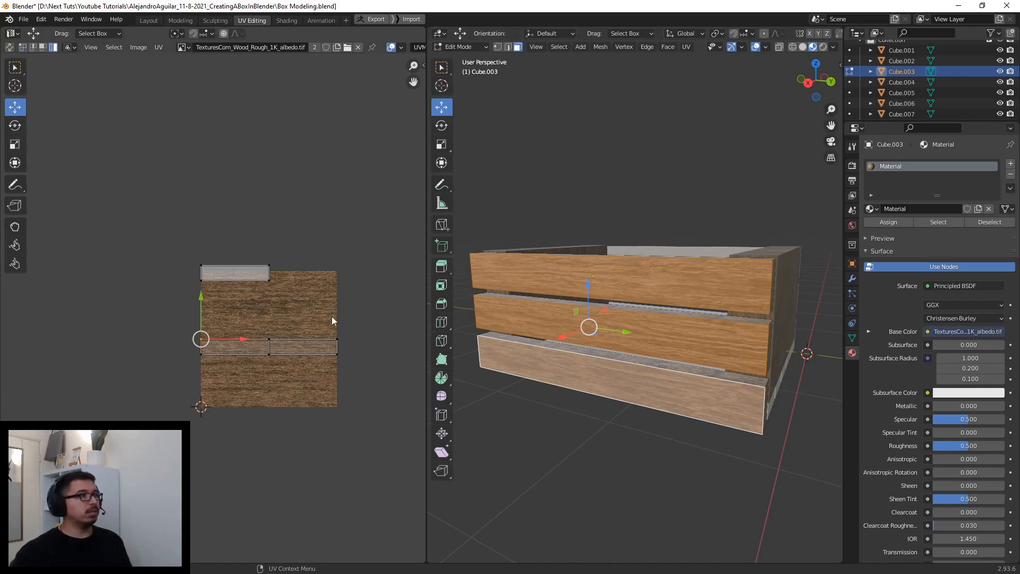
click(312, 347)
key(g)
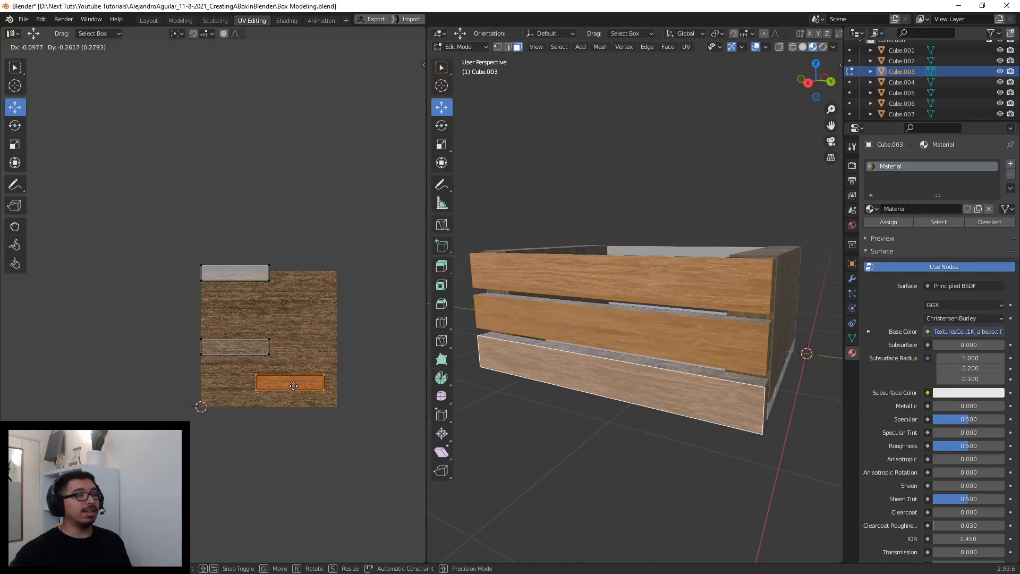
click(281, 384)
click(246, 348)
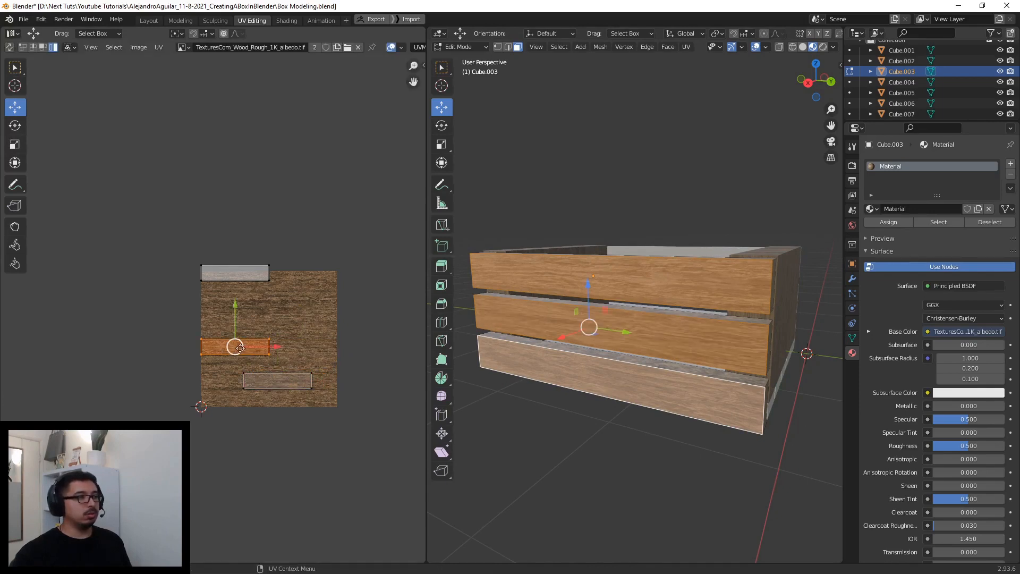
key(g)
click(284, 356)
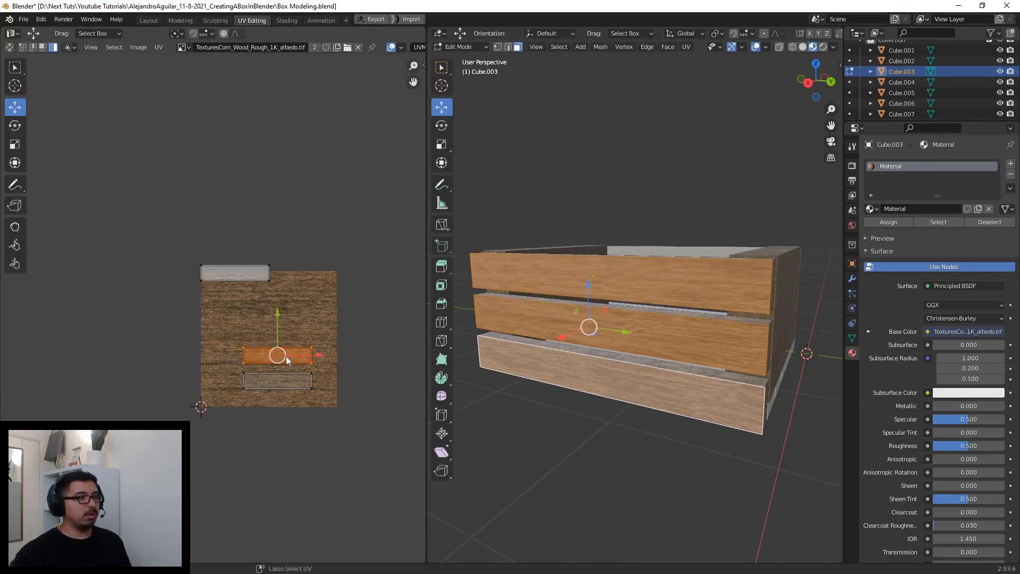
click(239, 272)
key(g)
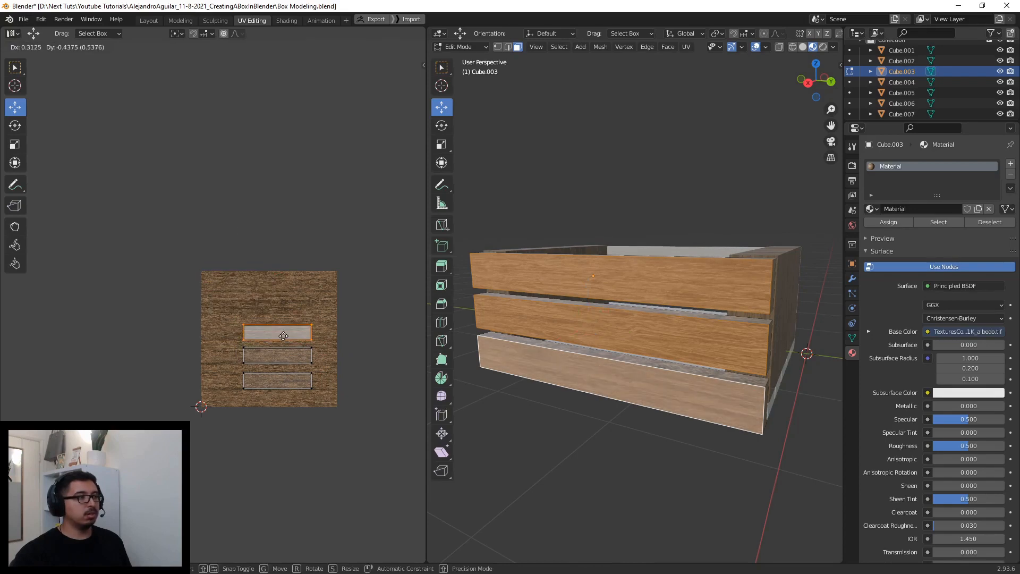
click(283, 335)
- Select all three stacked plank UV islands and scale them wider along X within the texture
click(305, 381)
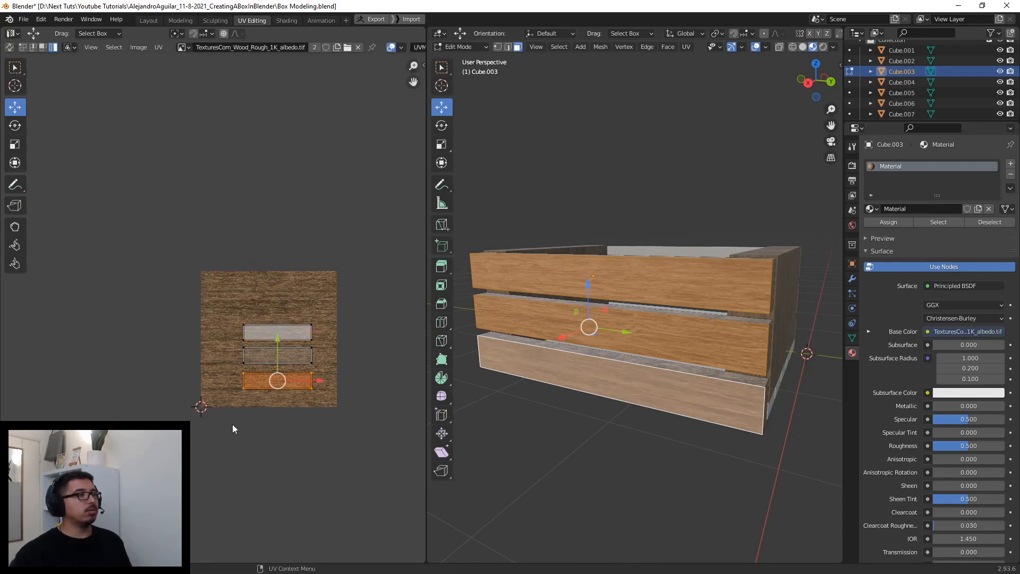
drag(232, 425, 321, 279)
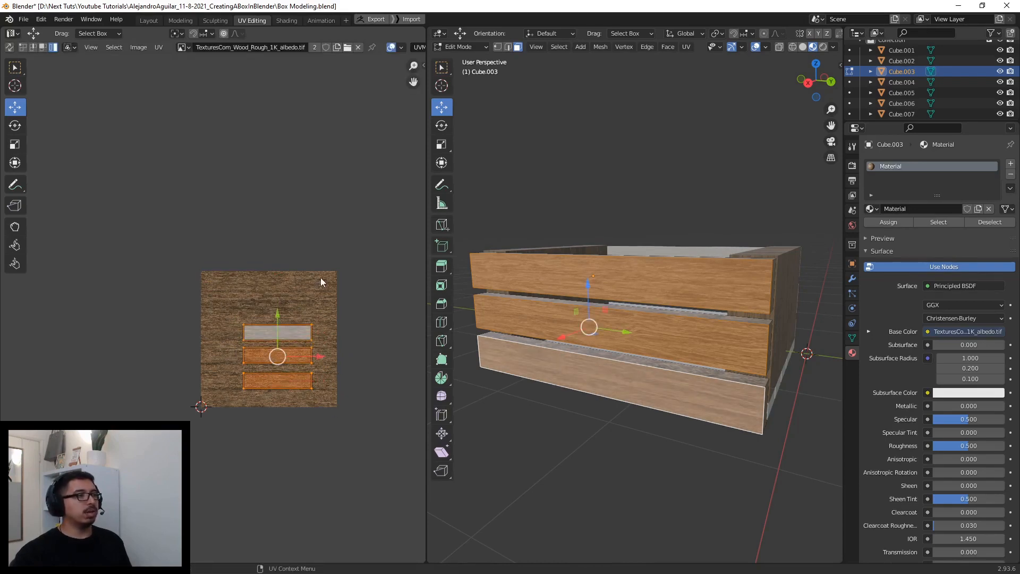
click(15, 144)
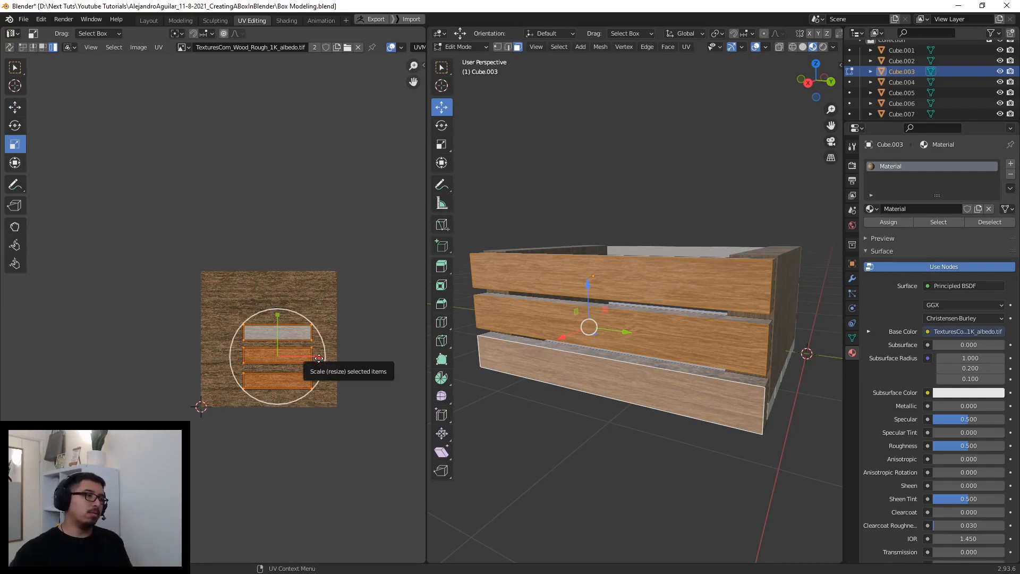
drag(318, 357, 339, 358)
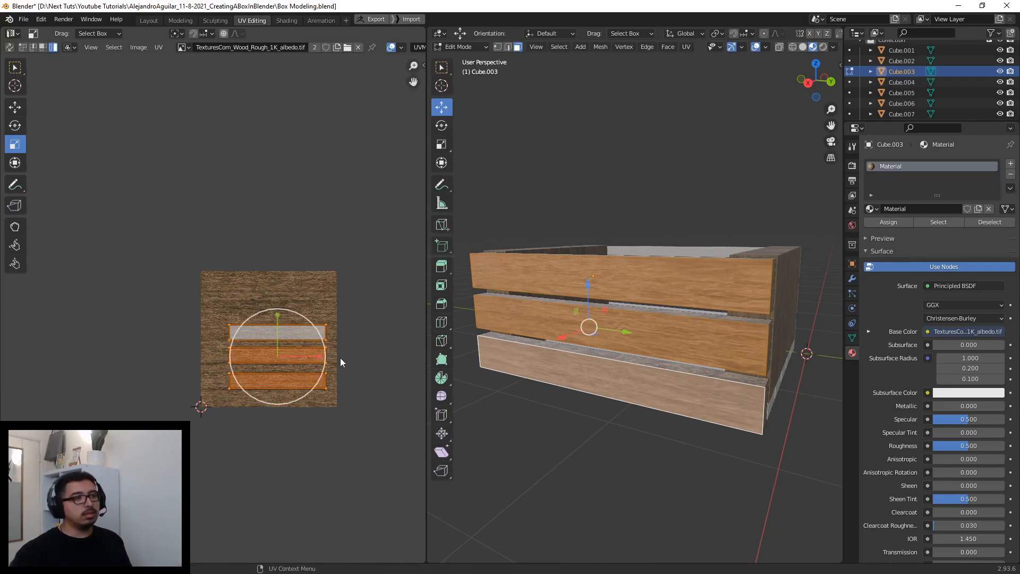
click(371, 385)
- Select the narrow top faces of the three side planks and unwrap them
middle_drag(596, 383, 606, 438)
click(688, 410)
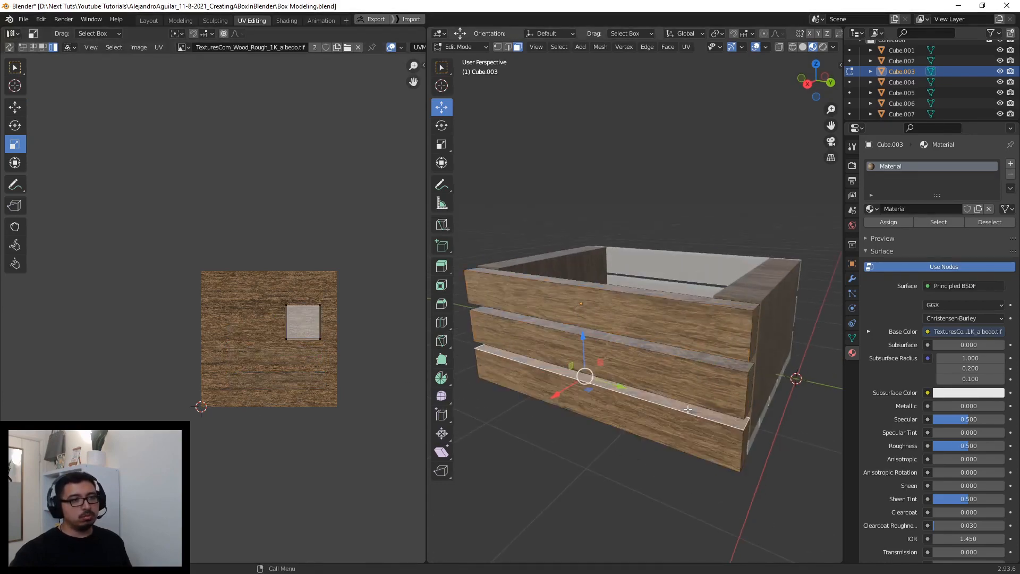
click(686, 352)
click(685, 296)
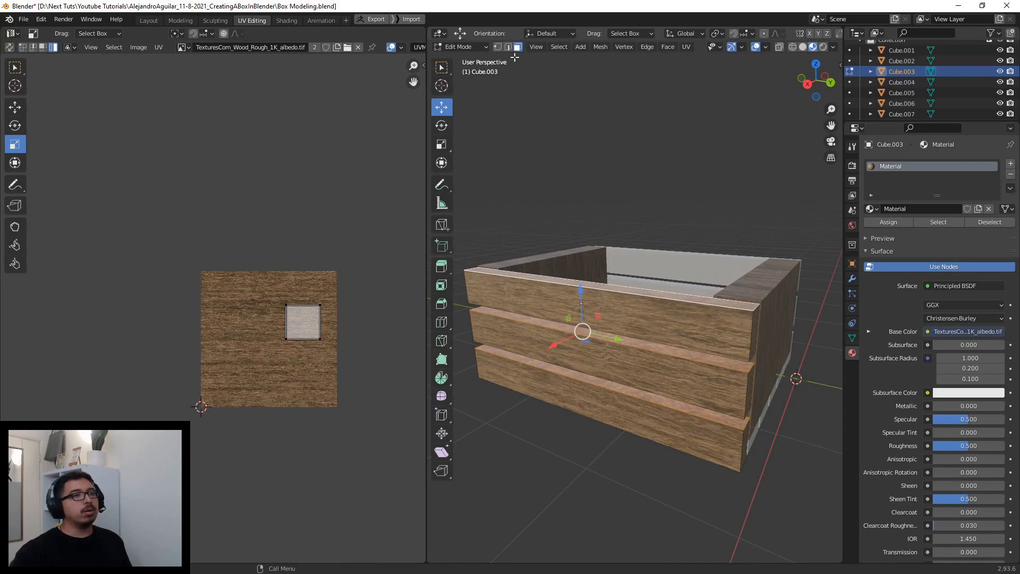
click(686, 47)
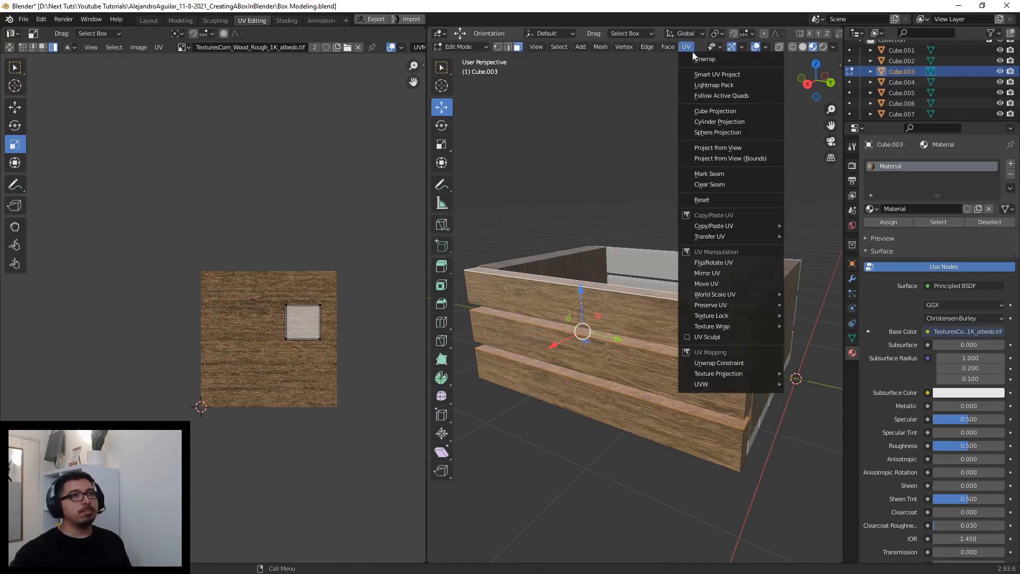
click(696, 59)
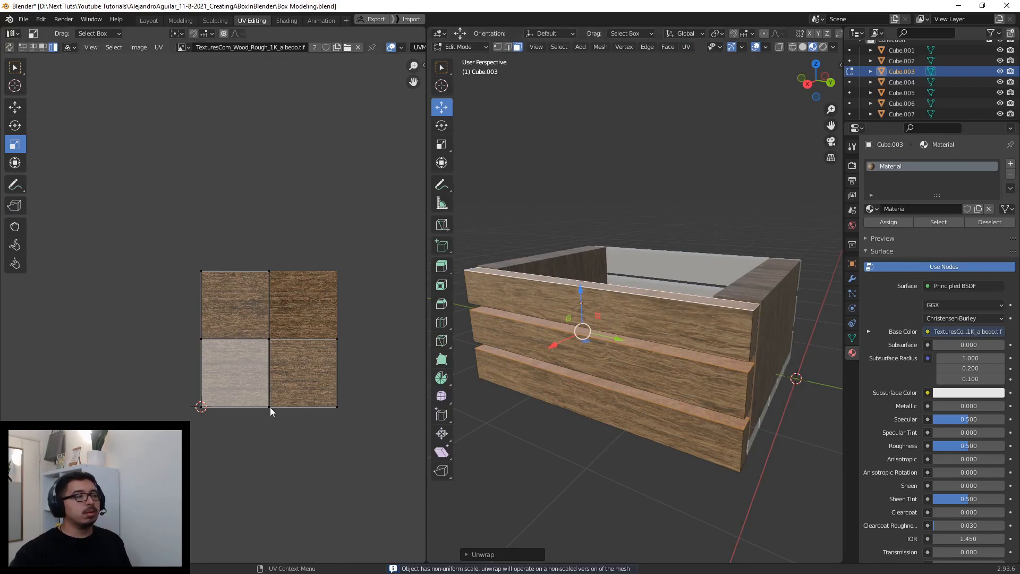
- Move the unwrapped top-face UV islands slightly apart along X and Y, select them all and switch to vertex selection mode
click(318, 391)
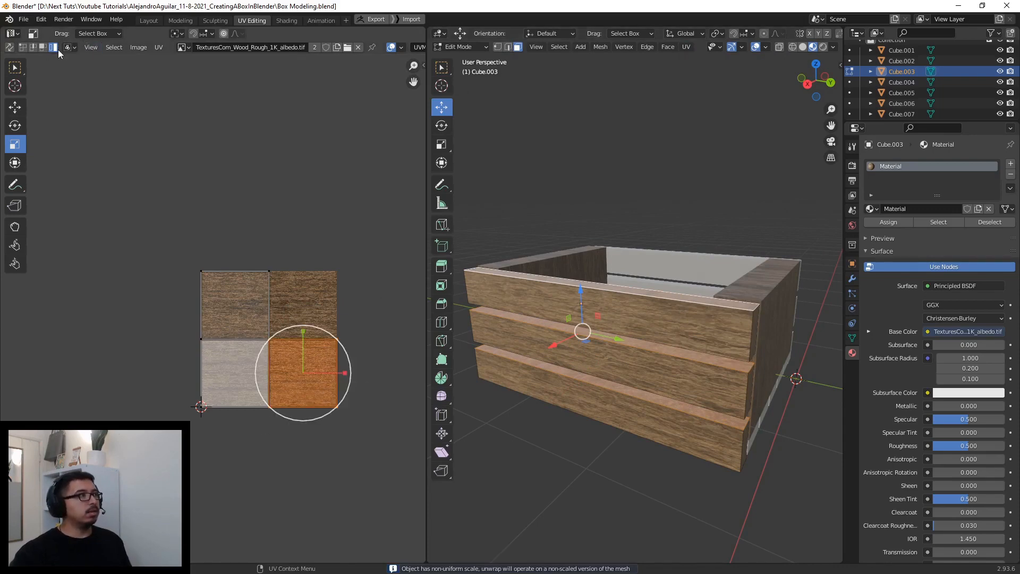
click(16, 112)
drag(343, 373, 355, 374)
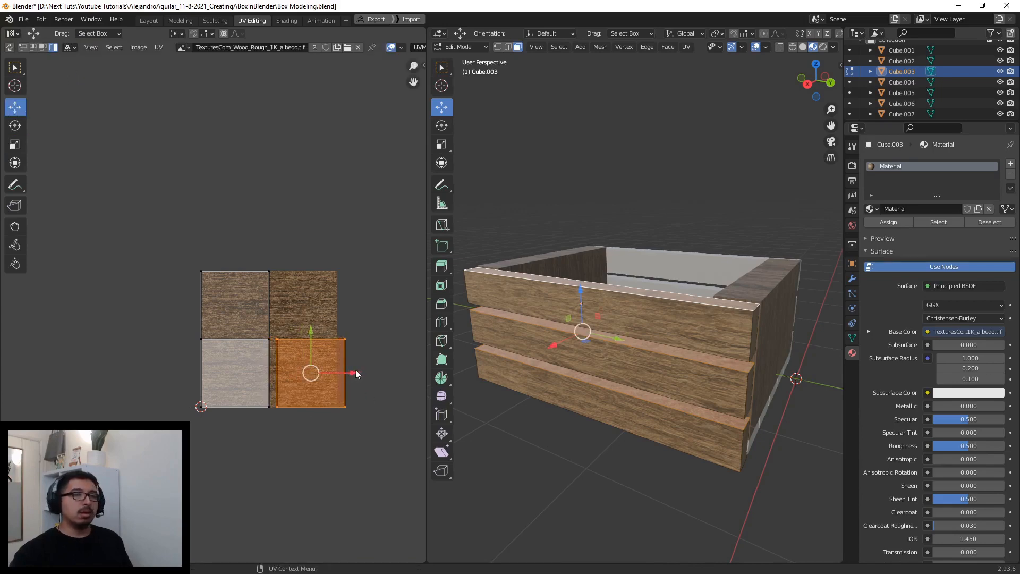
click(255, 296)
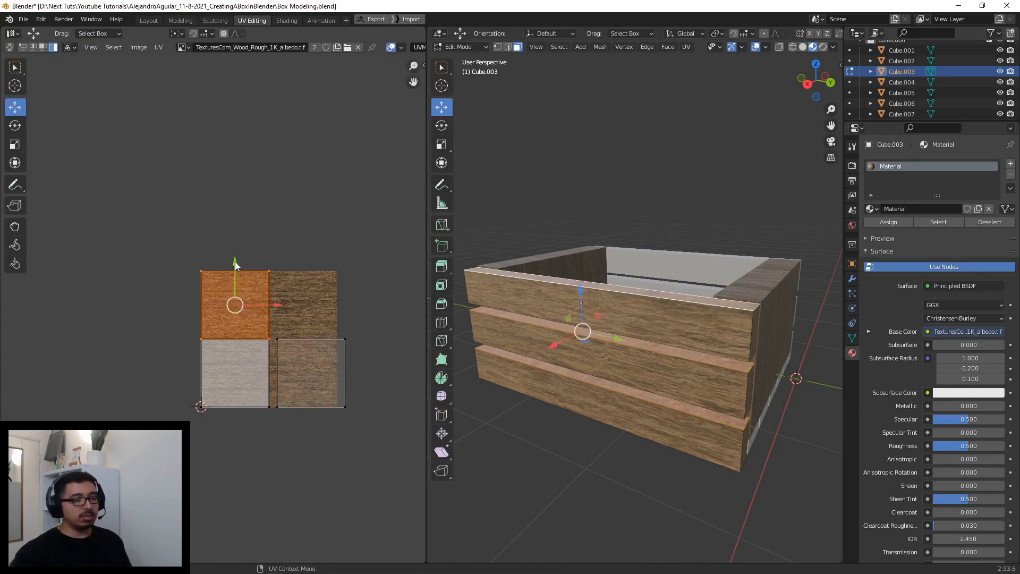
drag(235, 266, 236, 257)
drag(156, 437, 388, 392)
shift+click(190, 333)
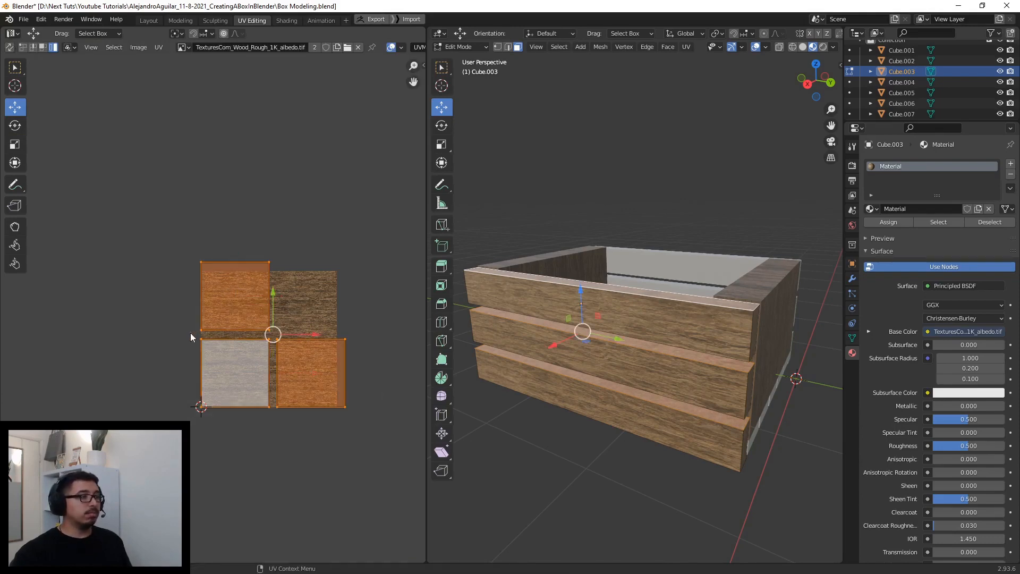
click(22, 48)
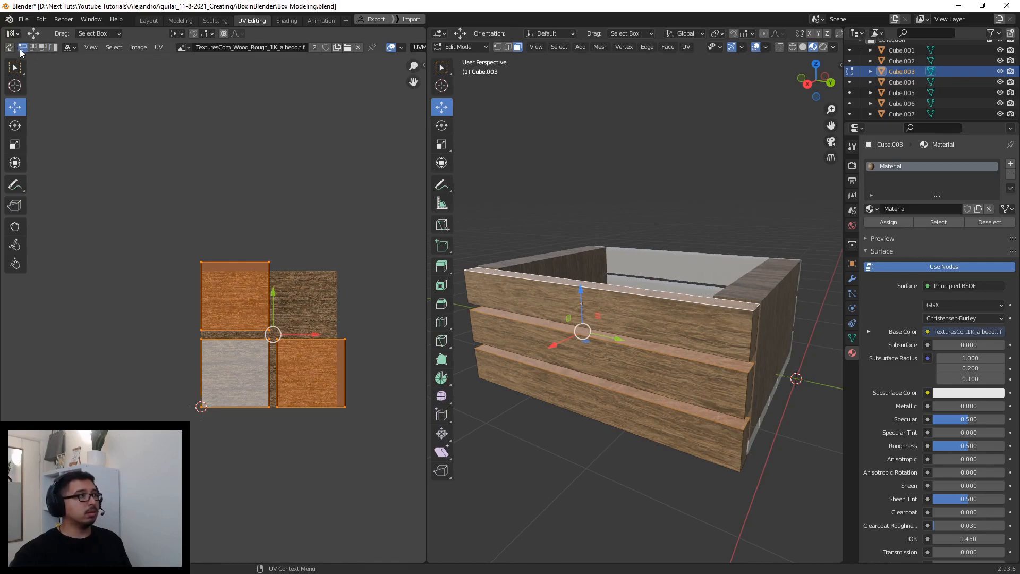
- Try to flatten the three top-face UV islands by moving their lower vertices up along Y, and undo the move
drag(353, 291, 168, 335)
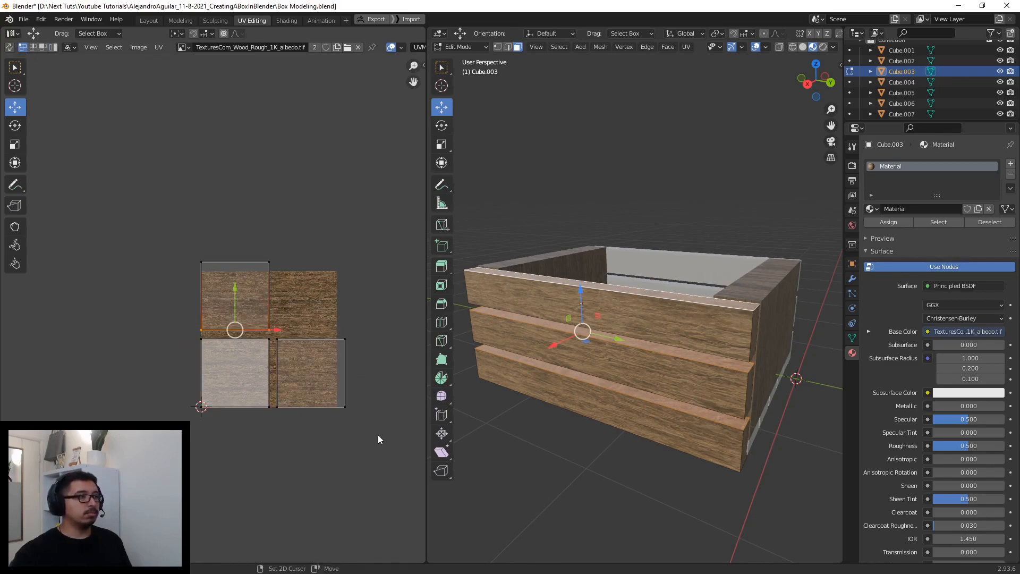
drag(379, 428, 126, 368)
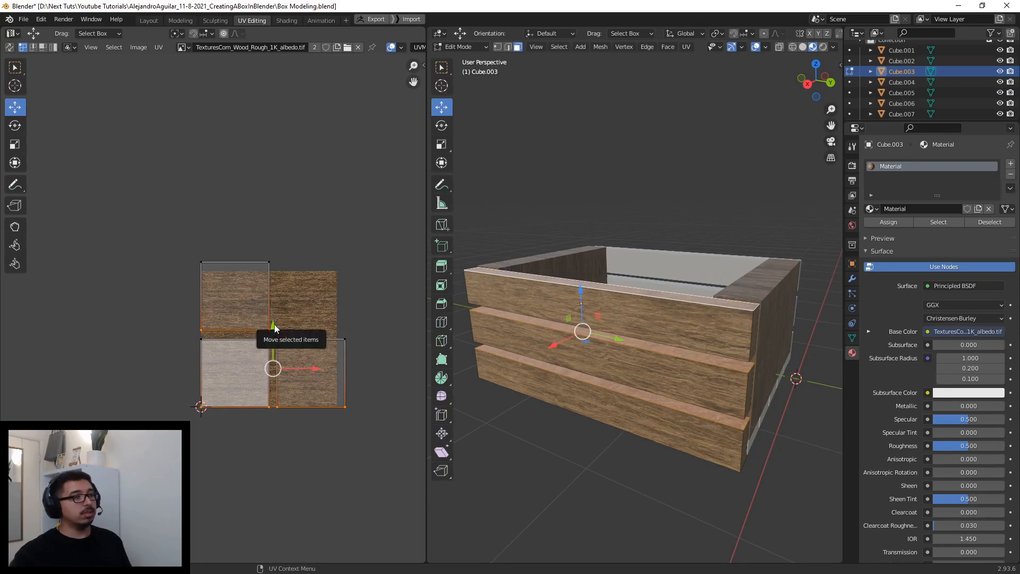
drag(271, 327, 278, 263)
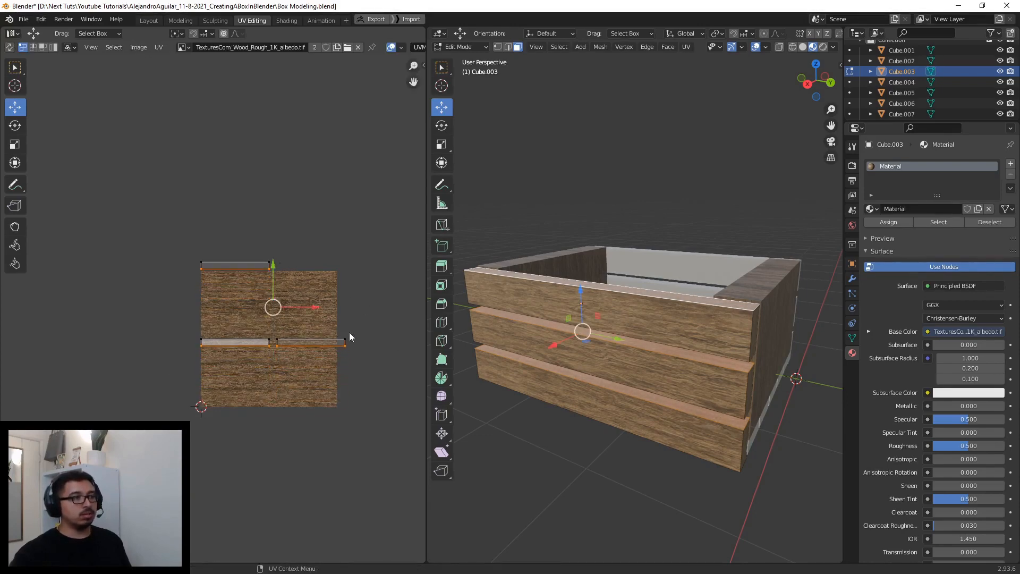
middle_drag(595, 446, 627, 433)
key(ctrl+z)
- Try to narrow the three UV islands into vertical strips by moving their left vertices along X, and undo the move
scroll(628, 420, up, 4)
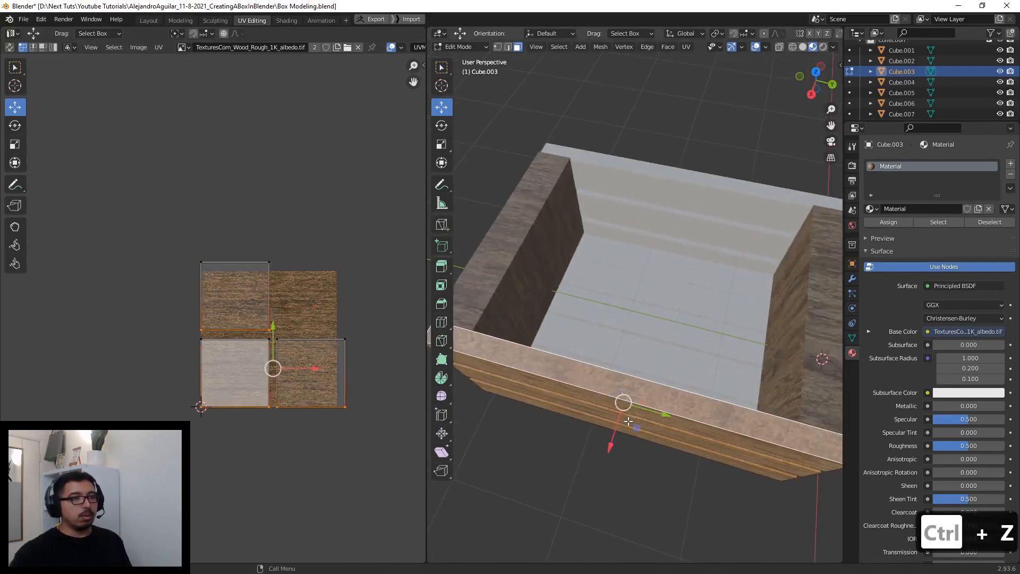
shift+middle_drag(482, 387, 478, 357)
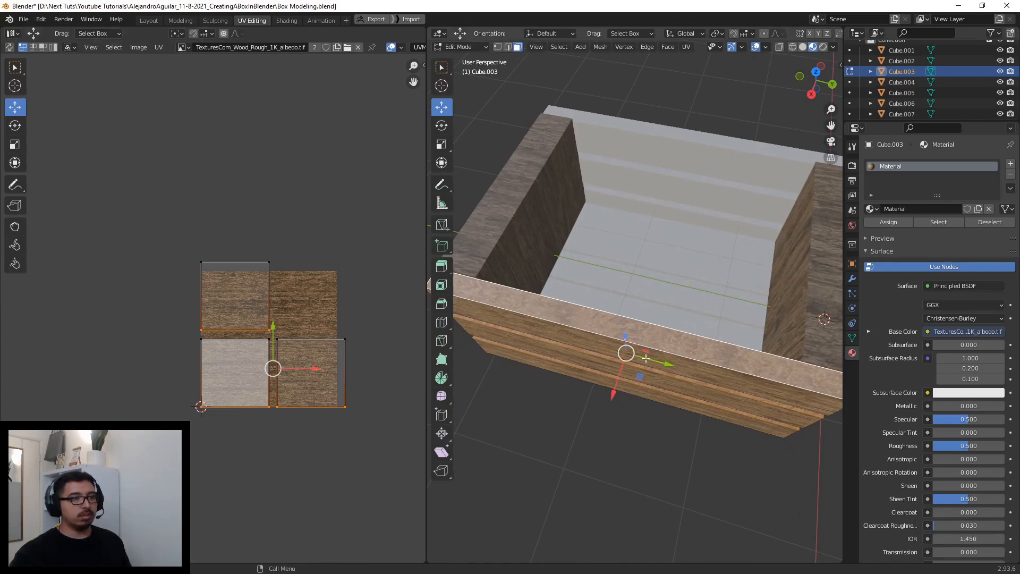
scroll(824, 388, down, 2)
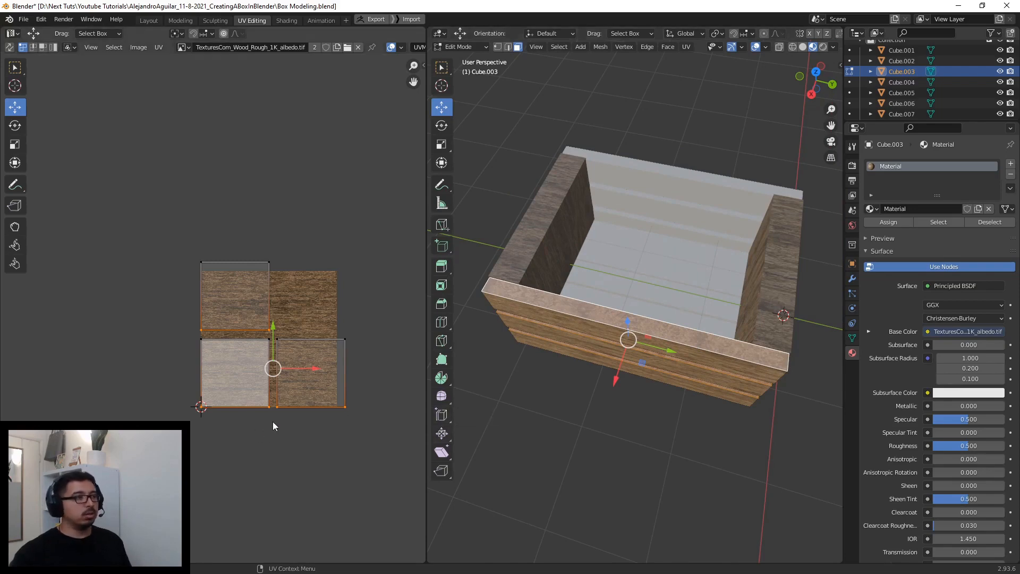
drag(273, 423, 305, 303)
drag(168, 463, 216, 174)
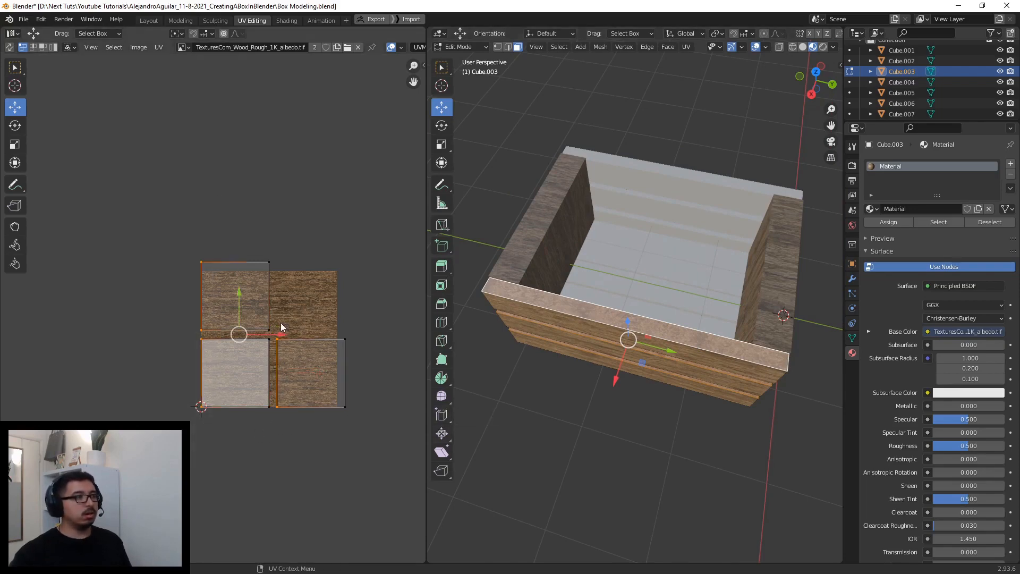
key(g)
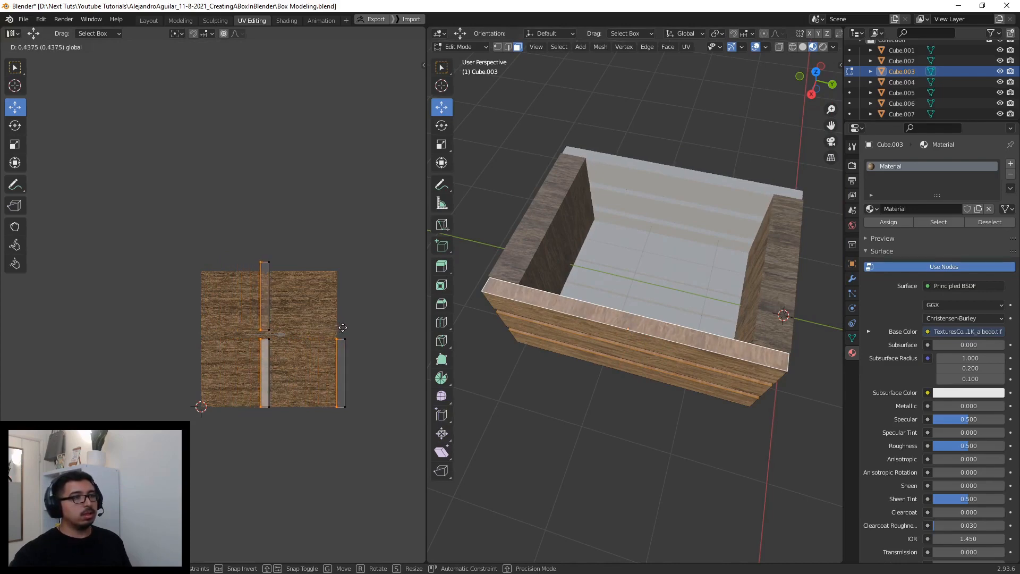
click(342, 327)
key(ctrl+z)
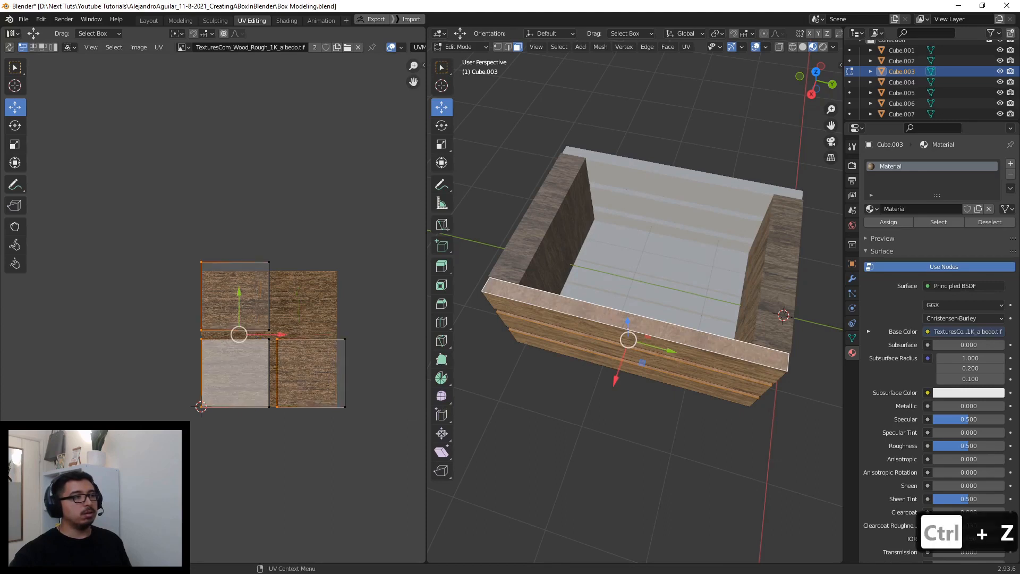
- Select the upper vertices of the three top-face UV islands and move them down along Y to form thin horizontal strips
drag(170, 357, 383, 335)
shift+drag(143, 232, 273, 322)
click(302, 461)
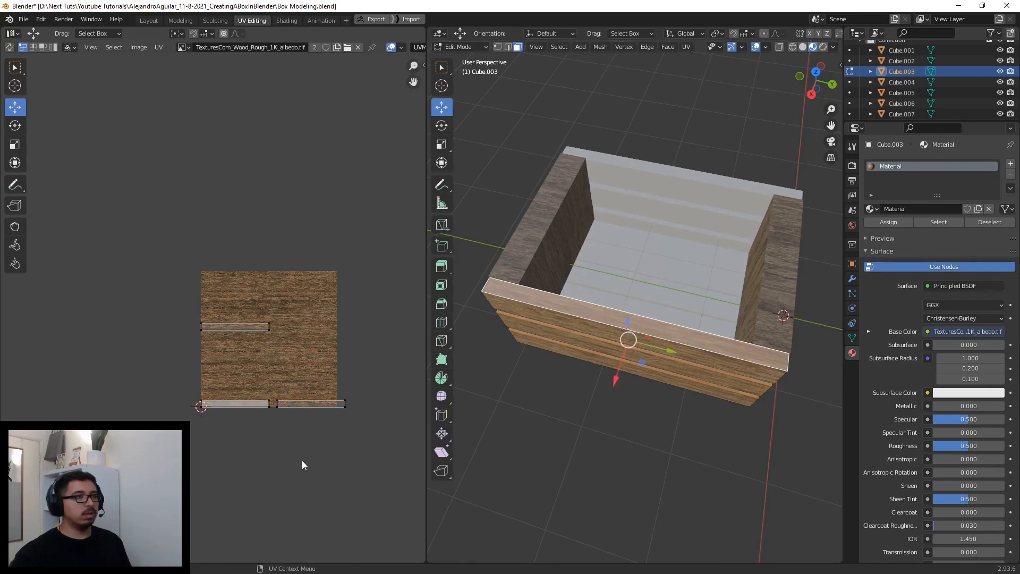
- In island selection mode, move the three thin strips into an evenly spaced vertical stack in the lower right of the texture
click(343, 406)
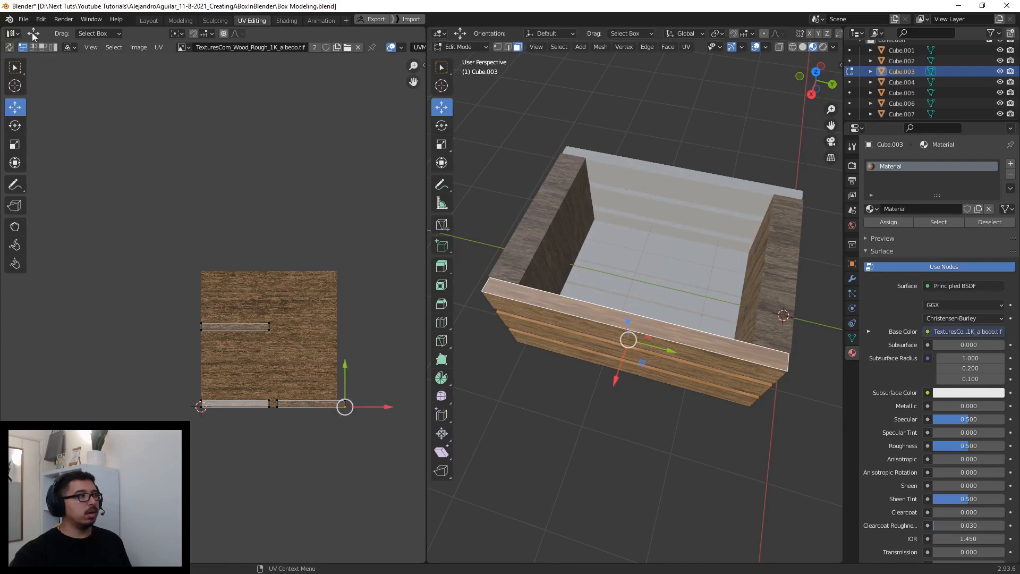
click(53, 46)
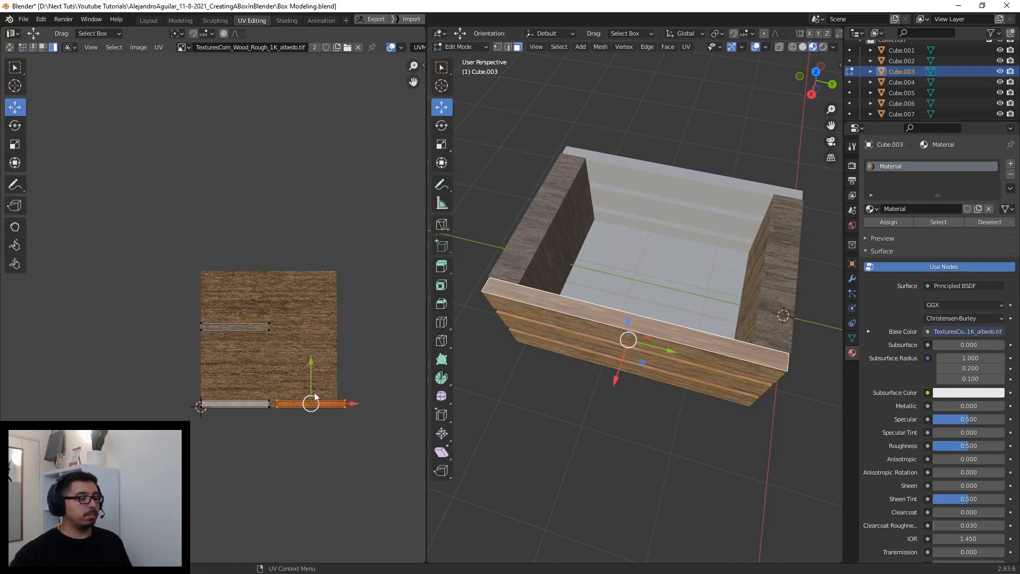
drag(311, 396, 286, 370)
click(223, 326)
drag(234, 328, 282, 368)
click(261, 403)
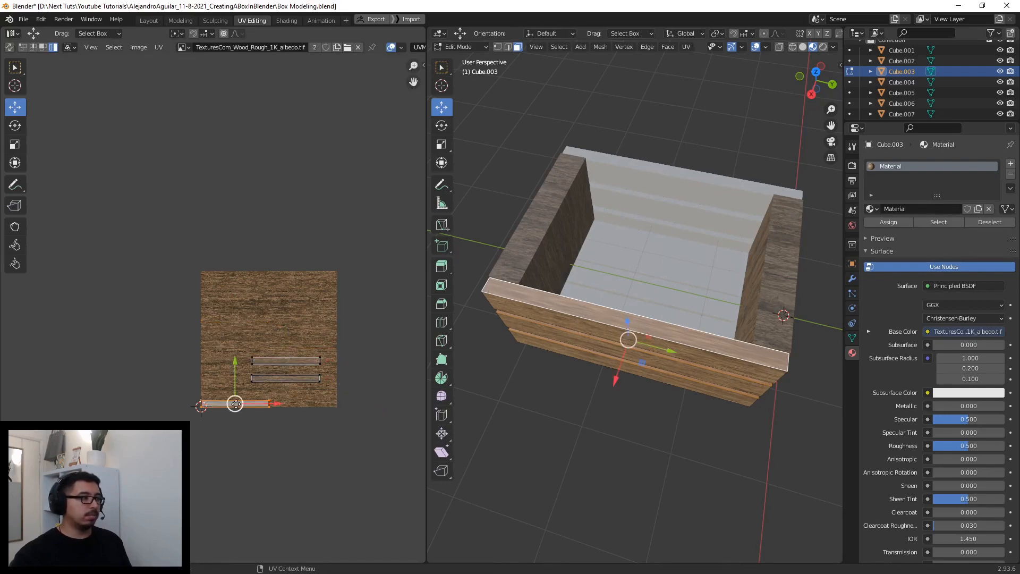
drag(242, 404, 293, 394)
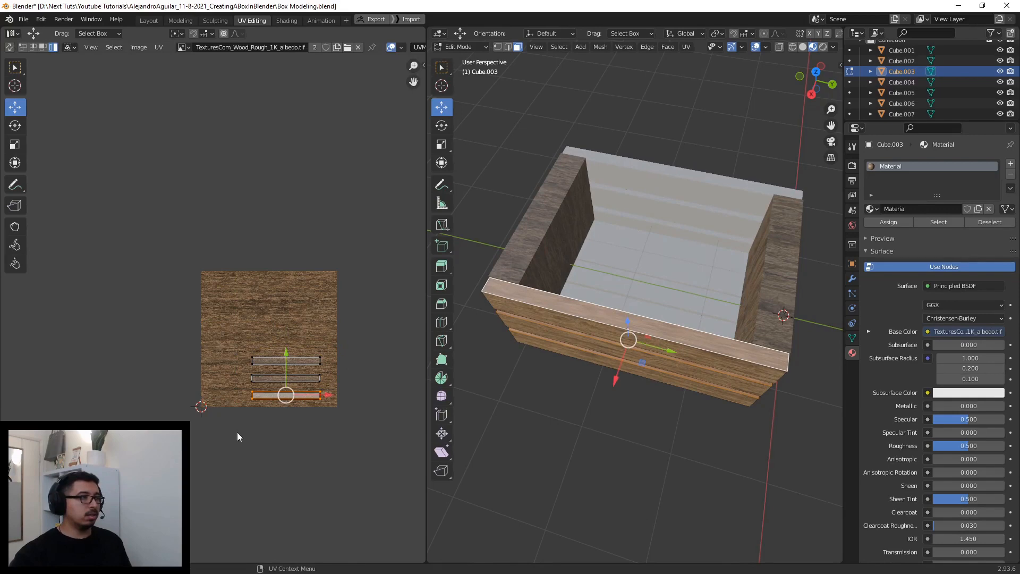
- Select the three thin top-face strips and scale them along X to nearly the texture's full width
drag(237, 432, 352, 306)
click(15, 144)
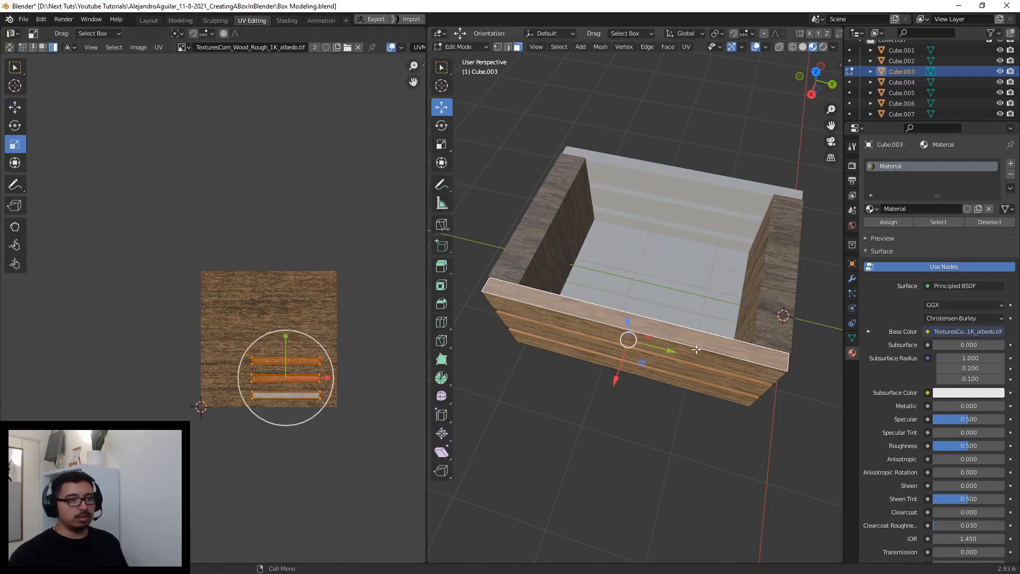
middle_drag(664, 340, 690, 292)
middle_drag(688, 213, 687, 317)
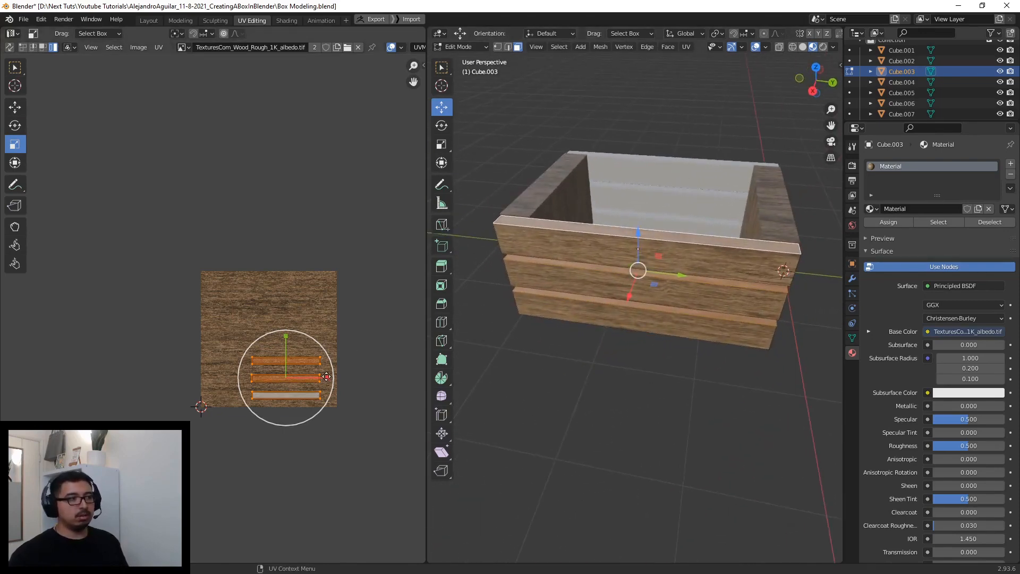
drag(327, 378, 399, 376)
middle_drag(693, 254, 690, 310)
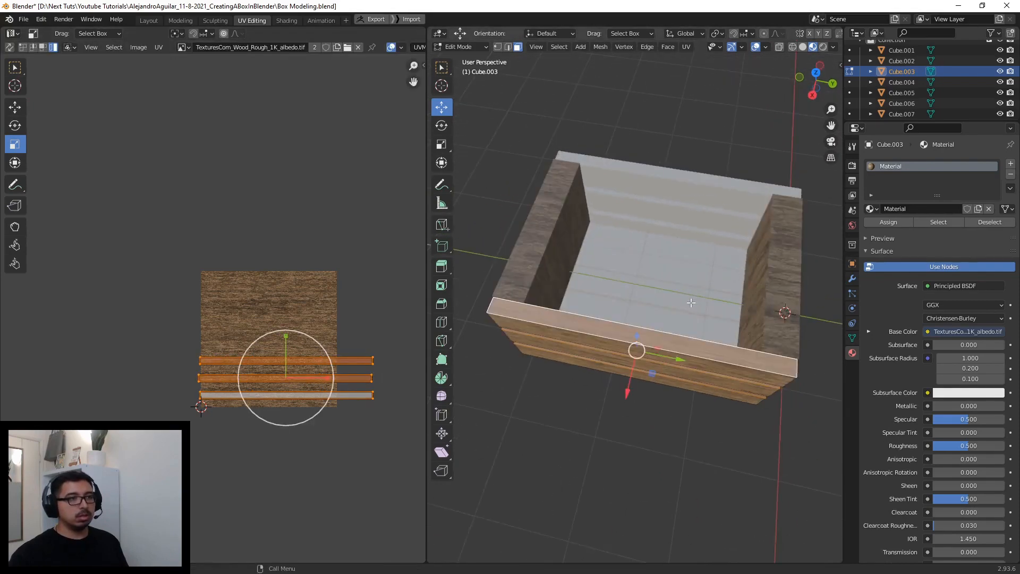
scroll(690, 311, up, 2)
mouse_move(328, 379)
mouse_down()
mouse_move(347, 381)
mouse_move(318, 384)
mouse_up()
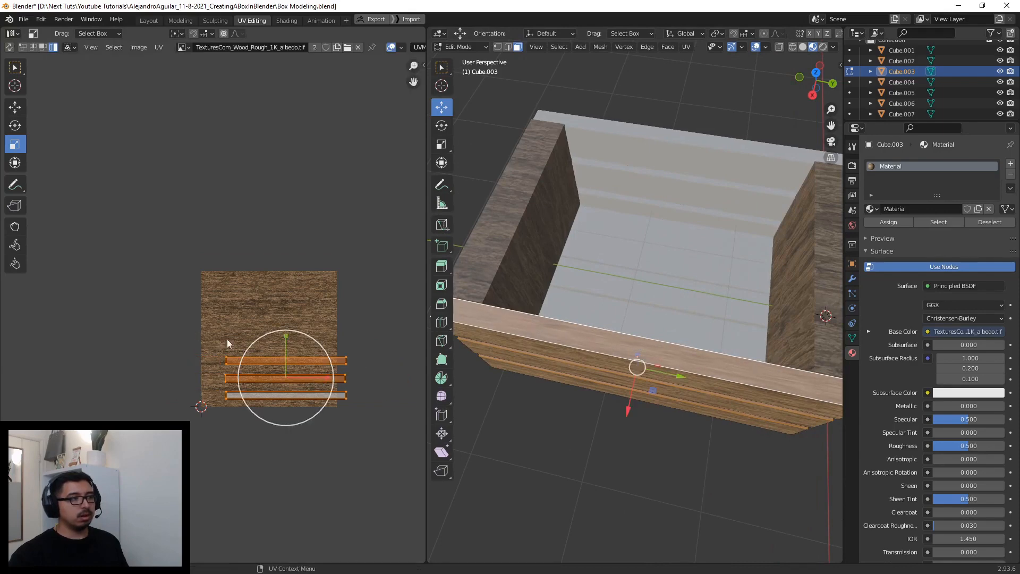
- In vertex selection mode, select the upper vertices of the three strips and move them slightly up along Y to thicken the strips
drag(177, 325, 366, 360)
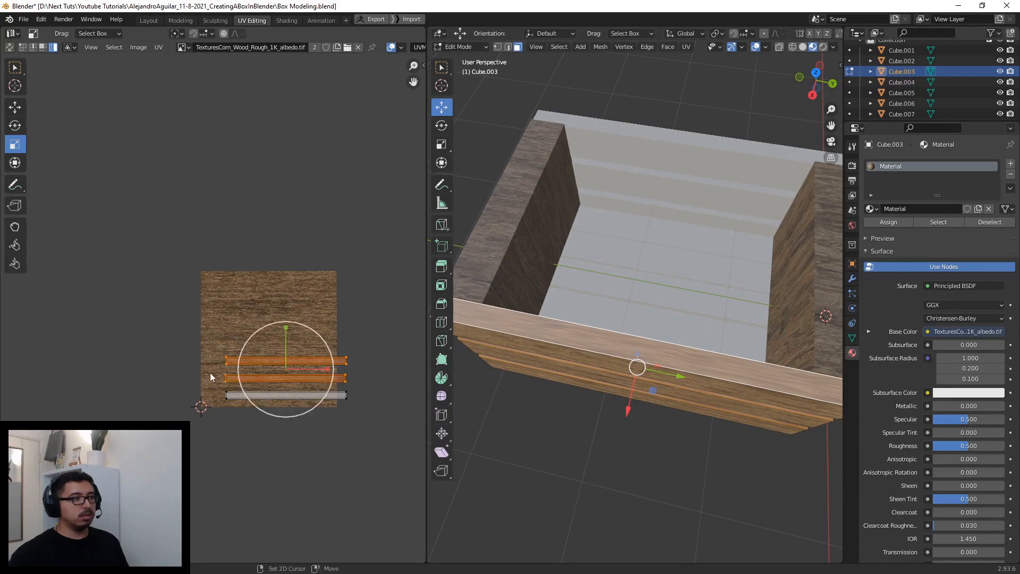
click(23, 47)
drag(211, 364, 383, 391)
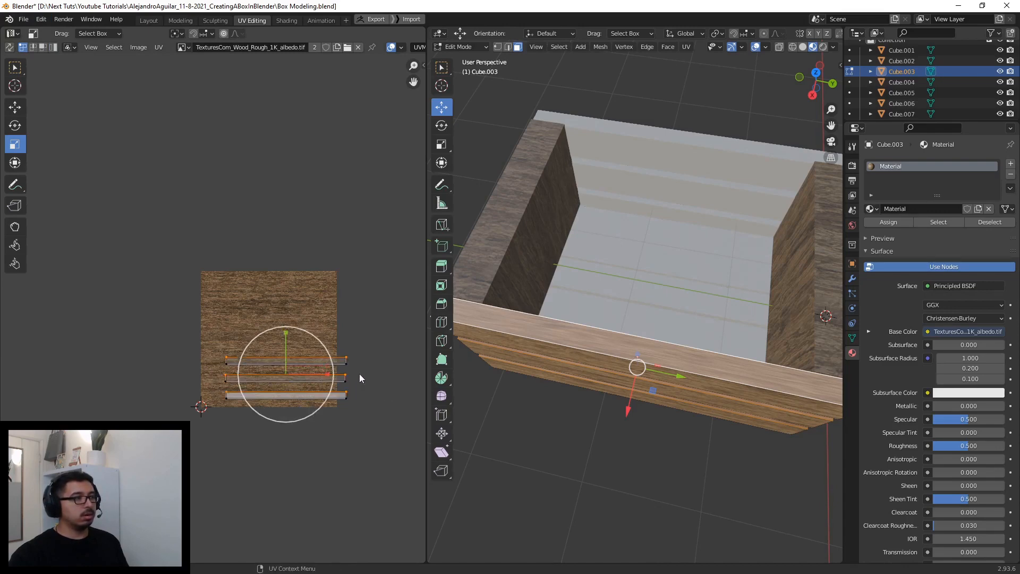
key(shift+space)
key(g)
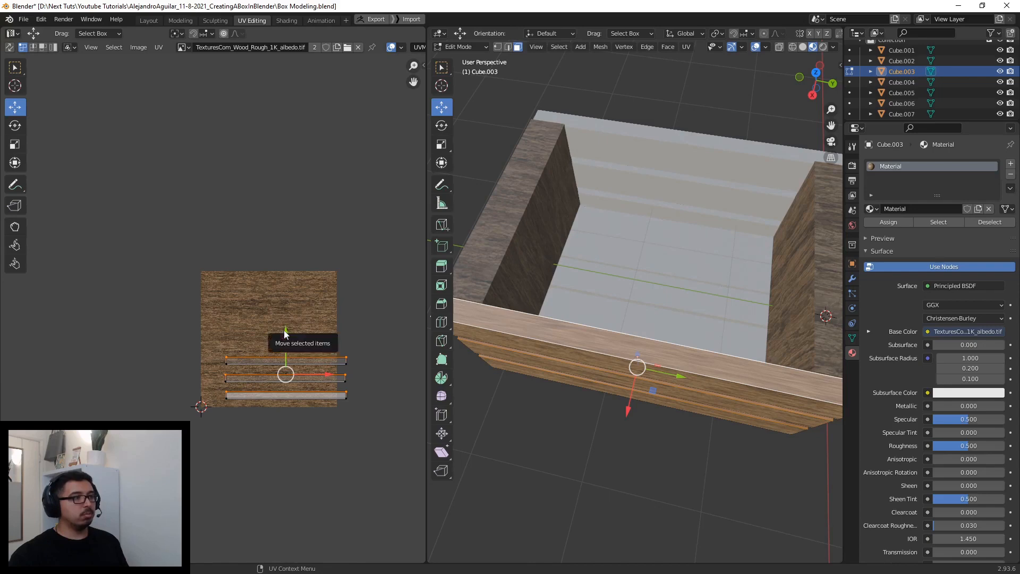
drag(283, 333, 282, 327)
click(592, 443)
scroll(586, 416, down, 1)
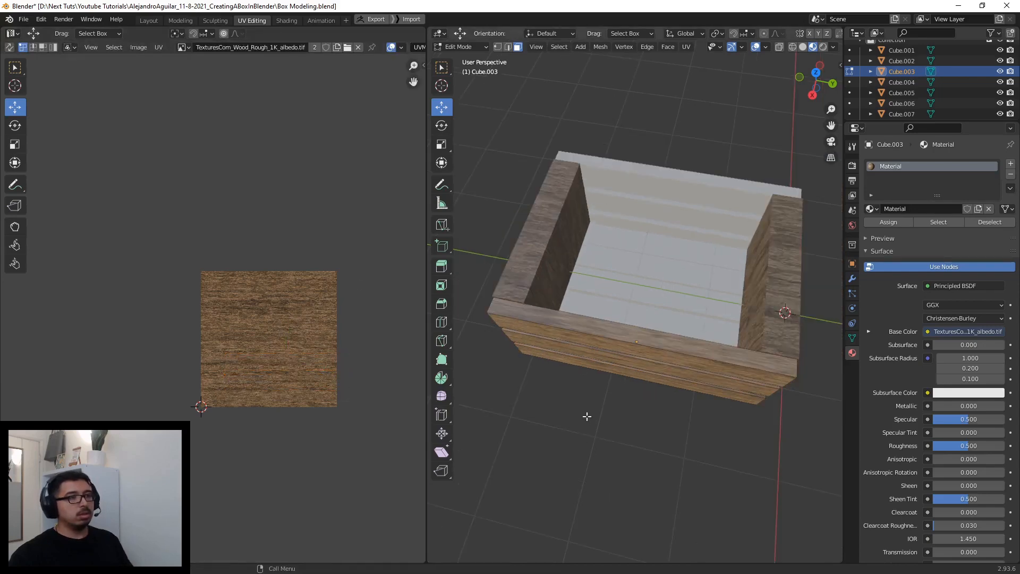
middle_drag(587, 417, 558, 340)
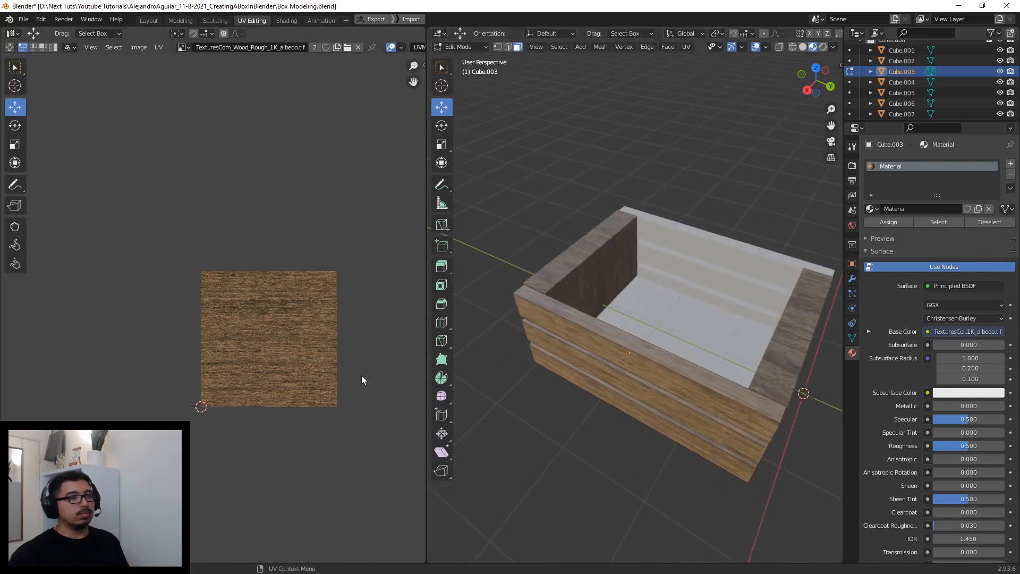
- Reselect the three planks' top faces and shorten their UV strips by moving the right vertices left along X
click(678, 371)
shift+click(673, 395)
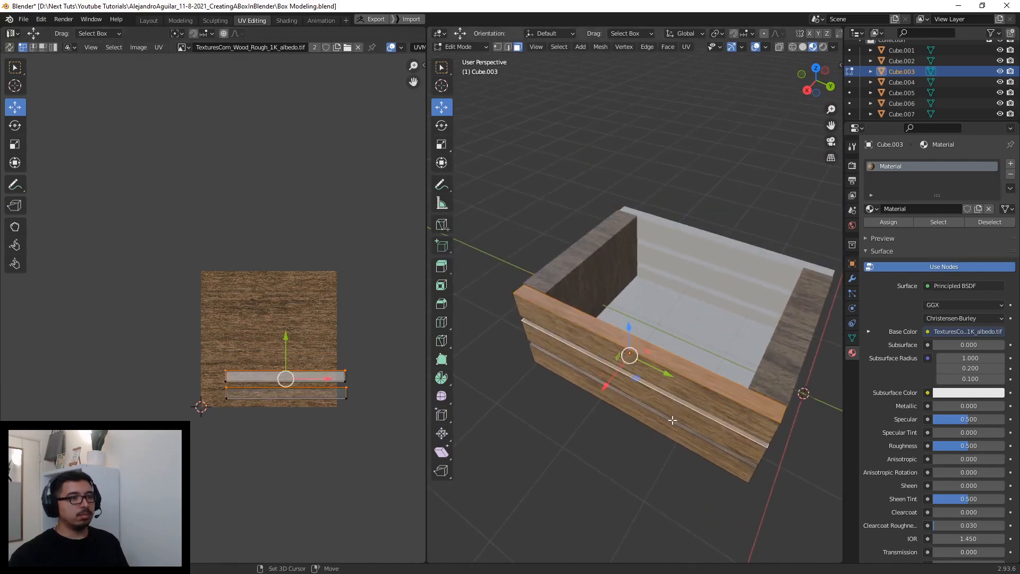
shift+click(671, 419)
drag(380, 379, 310, 381)
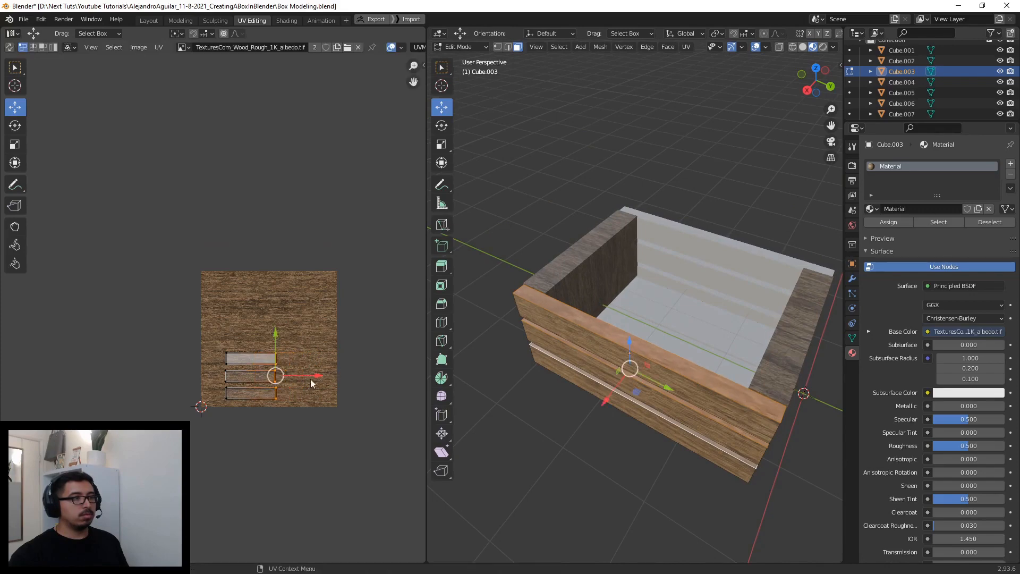
- Try to stretch the uppermost UV strip by moving its upper vertices up along Y, and undo the move
drag(210, 359, 310, 337)
drag(252, 307, 253, 291)
key(ctrl+z)
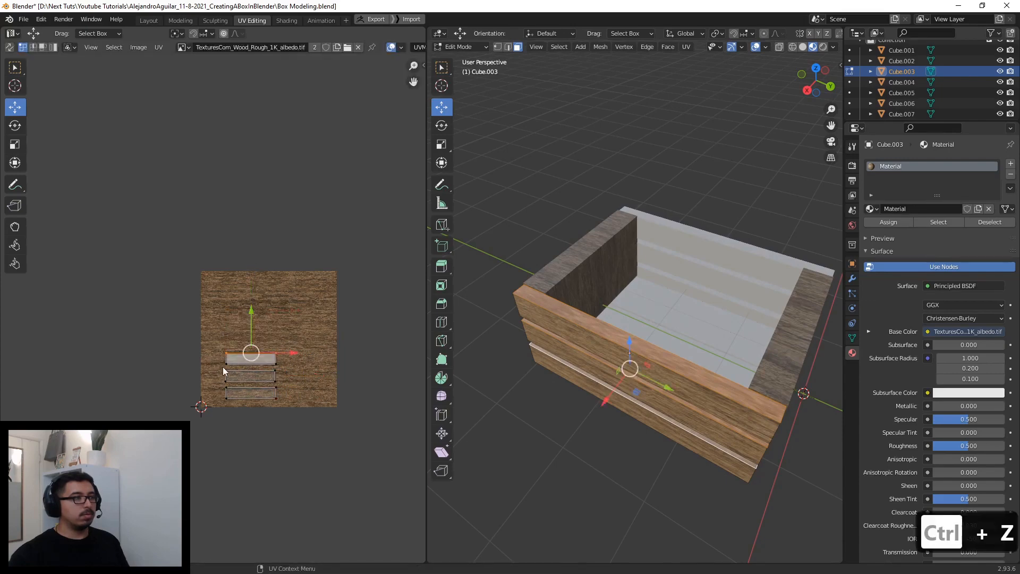
- Try to move the selected upper vertices of several UV strips slightly up along Y, and undo the move
key(ctrl+z)
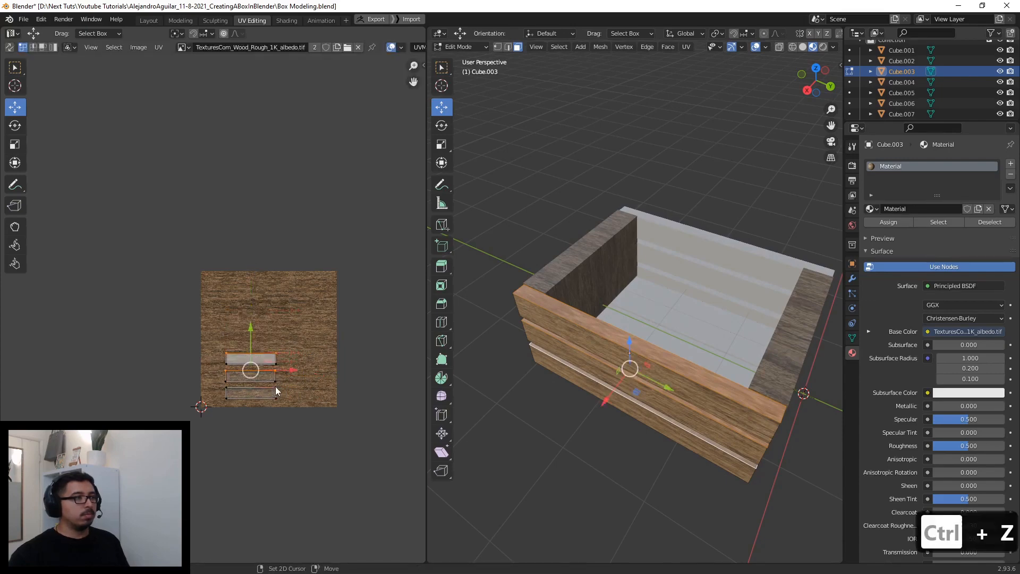
mouse_move(250, 330)
mouse_down()
mouse_move(249, 373)
mouse_move(249, 326)
mouse_up()
key(ctrl+z)
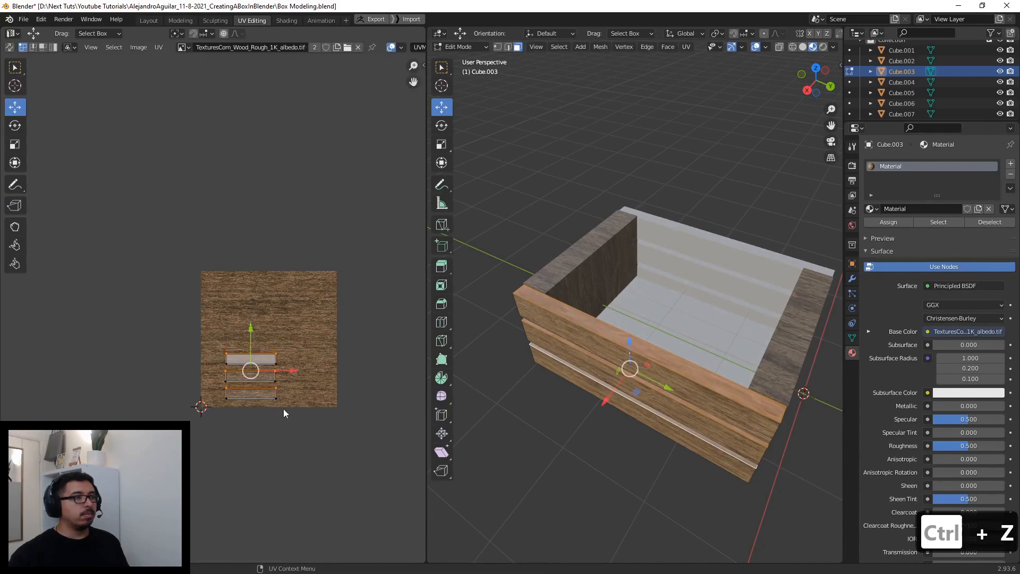
- Select the right-hand vertices of all the UV strips and lengthen the strips by moving them right along X
drag(259, 428, 313, 320)
drag(317, 376, 341, 374)
click(354, 442)
- Select the three planks' end faces on one side of the crate and halve their UV height by moving the upper vertices down along Y
middle_drag(562, 382, 591, 290)
click(525, 397)
scroll(518, 423, down, 2)
scroll(637, 303, up, 5)
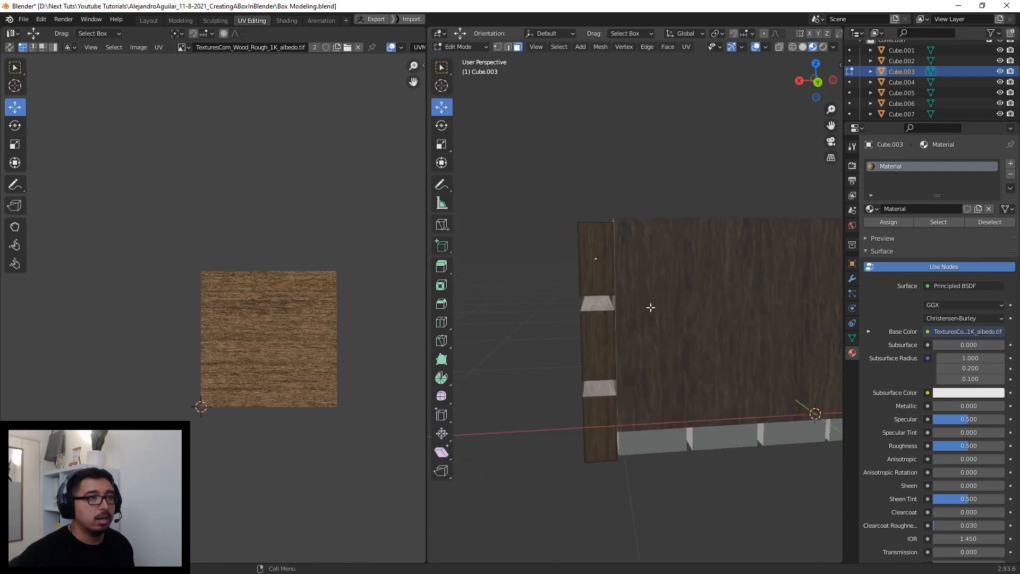
middle_drag(651, 307, 657, 311)
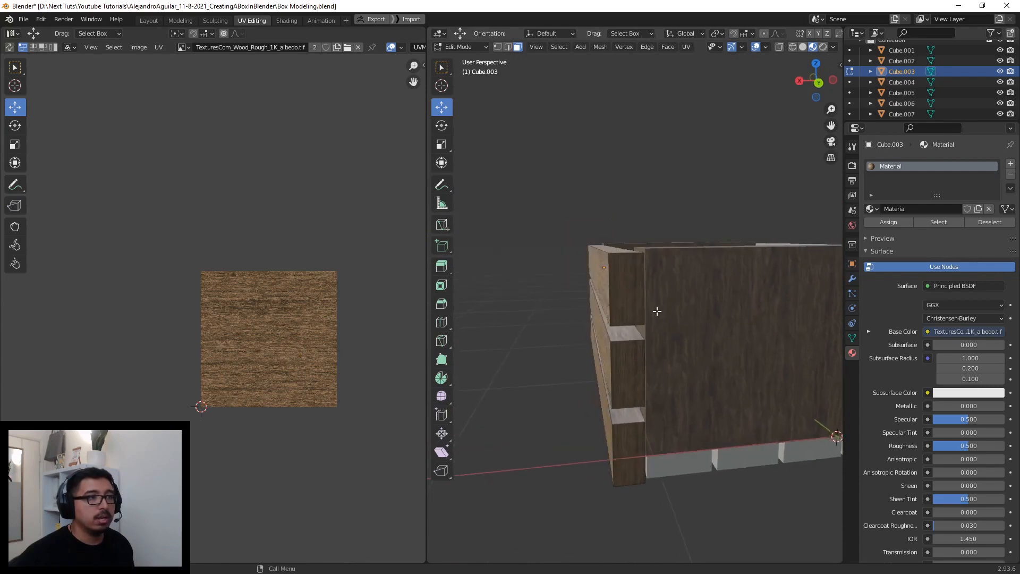
click(627, 307)
shift+click(632, 392)
shift+click(629, 452)
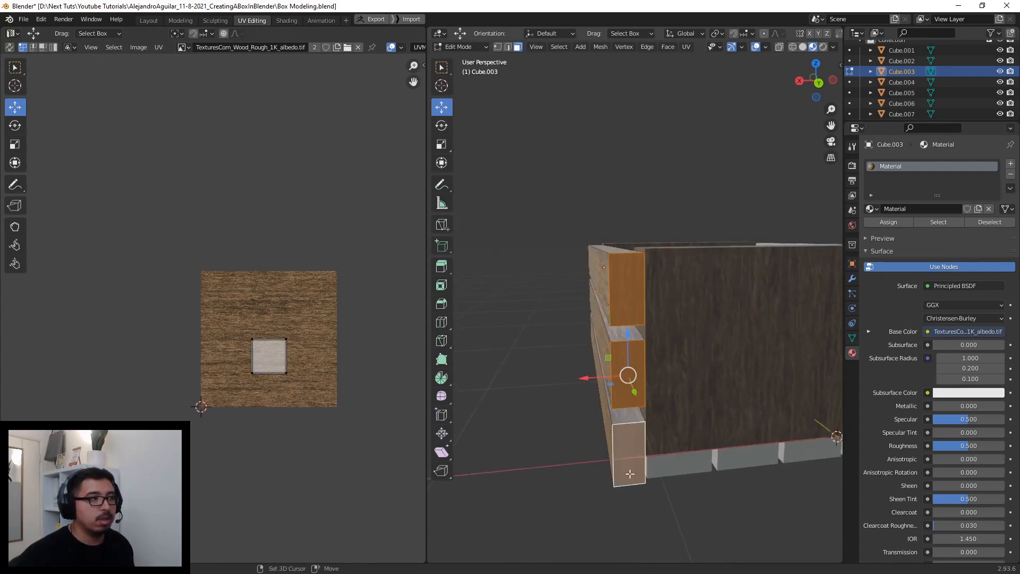
drag(328, 399, 304, 360)
key(ctrl+z)
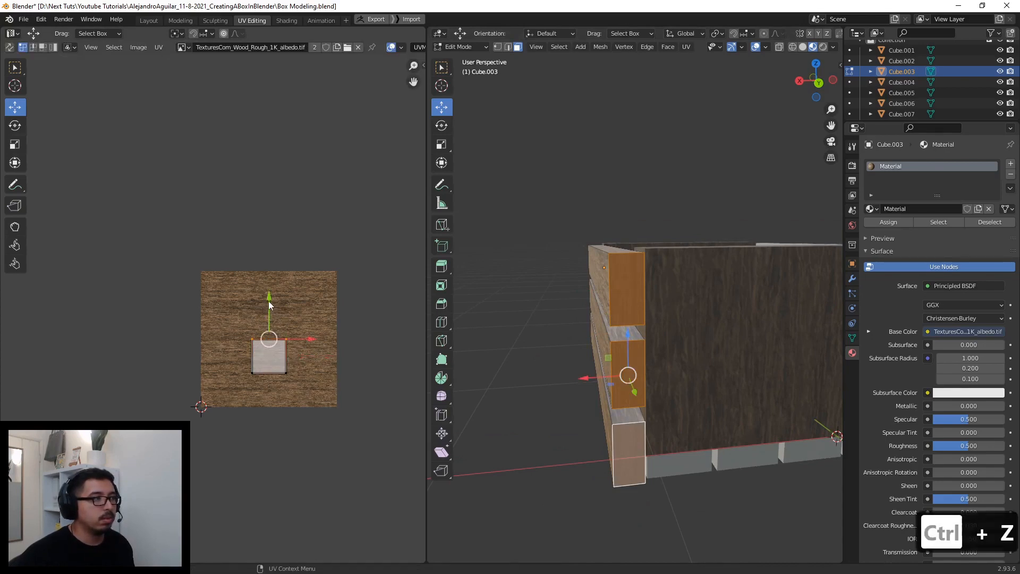
drag(268, 303, 267, 324)
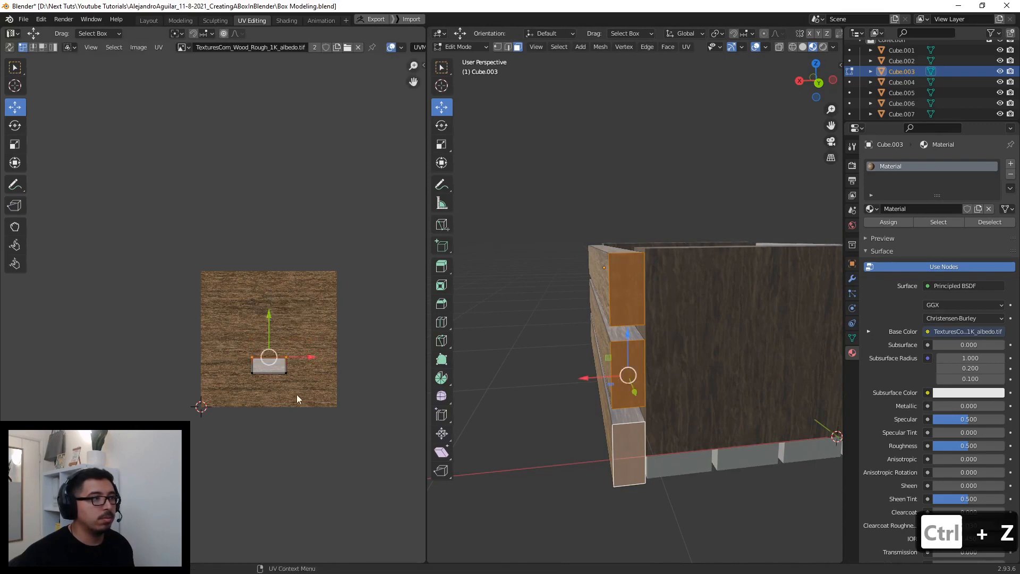
- Scale the whole UV rectangle of the three end faces down uniformly to about three quarters of its size
click(11, 146)
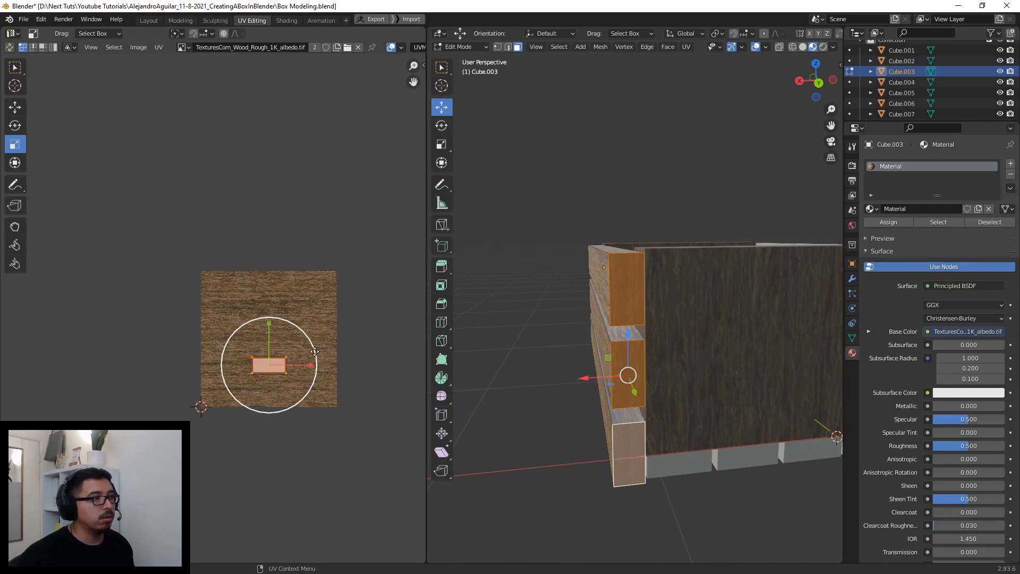
drag(315, 351, 303, 354)
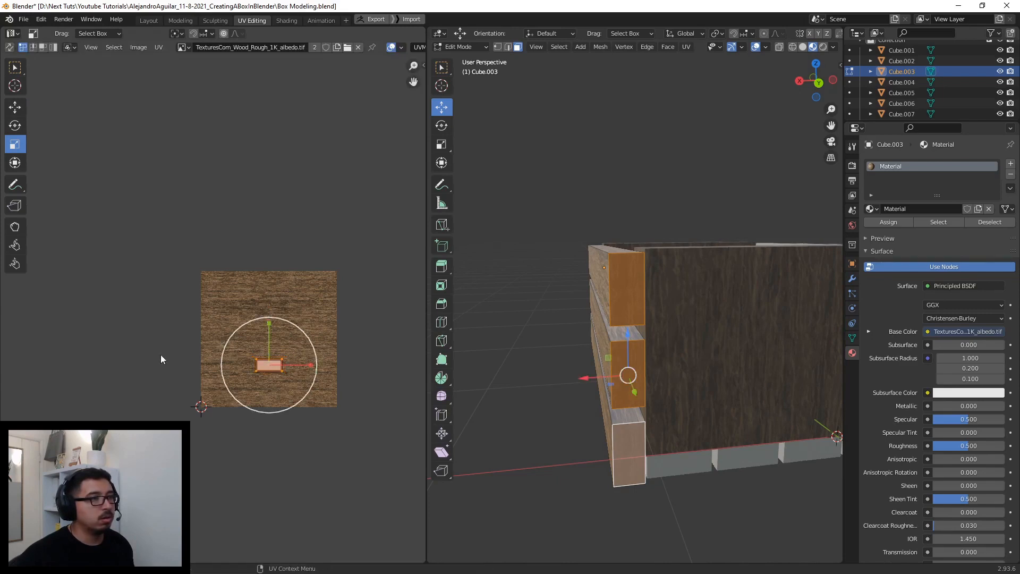
click(162, 359)
- Select the three planks' end faces at the opposite end and flatten their UV square by moving its upper vertices down along Y
middle_drag(483, 358, 683, 367)
scroll(662, 303, up, 4)
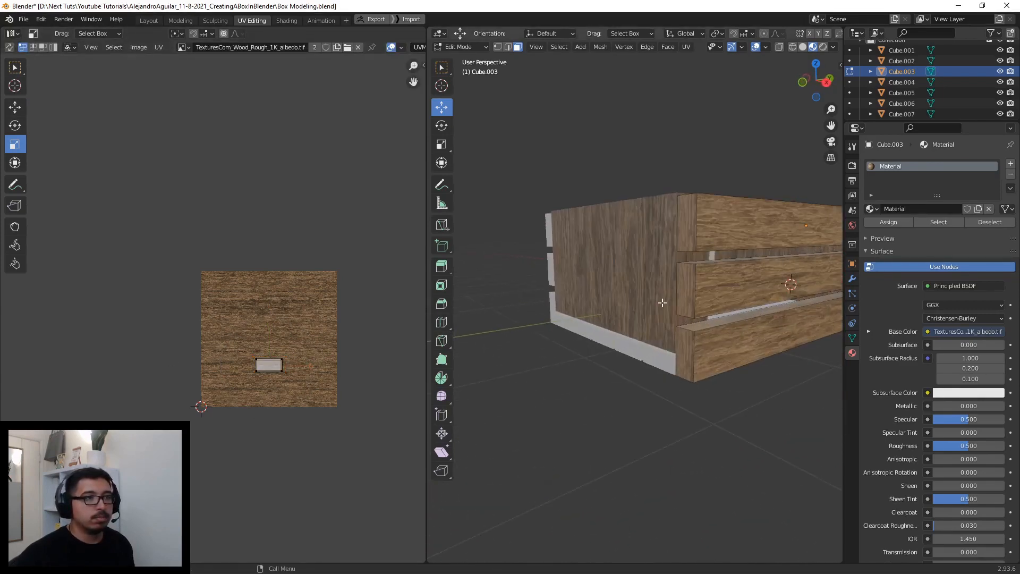
click(683, 351)
shift+click(686, 290)
shift+click(686, 223)
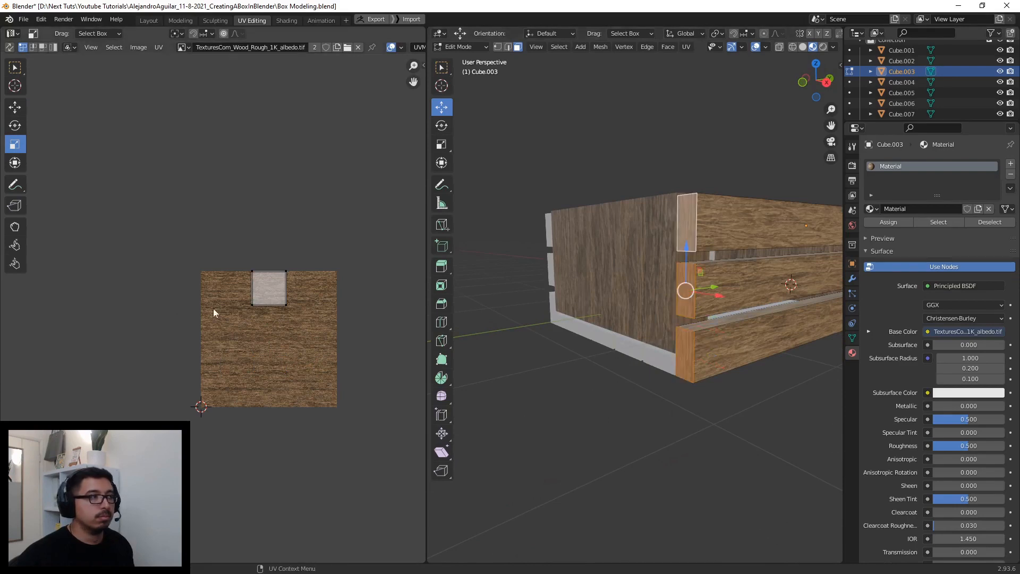
drag(228, 288, 340, 229)
click(17, 110)
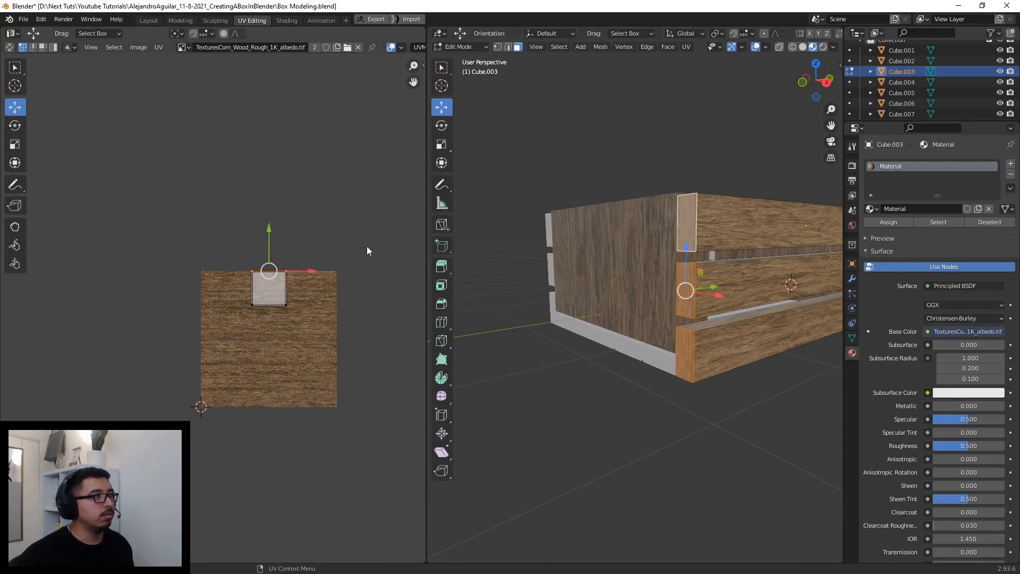
drag(270, 234, 271, 253)
- Select all UVs of these opposite end faces and scale them down slightly
key(a)
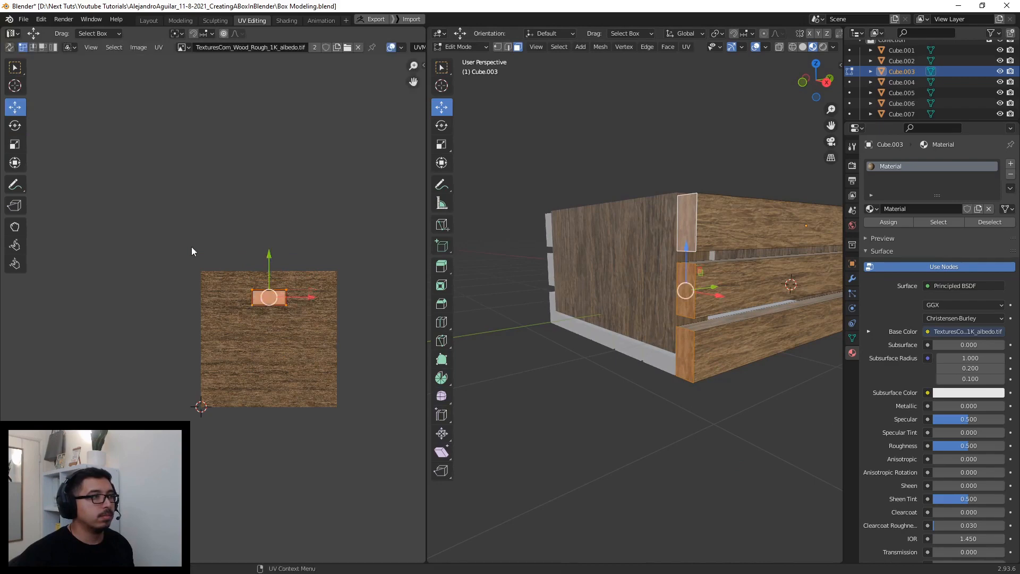
click(14, 144)
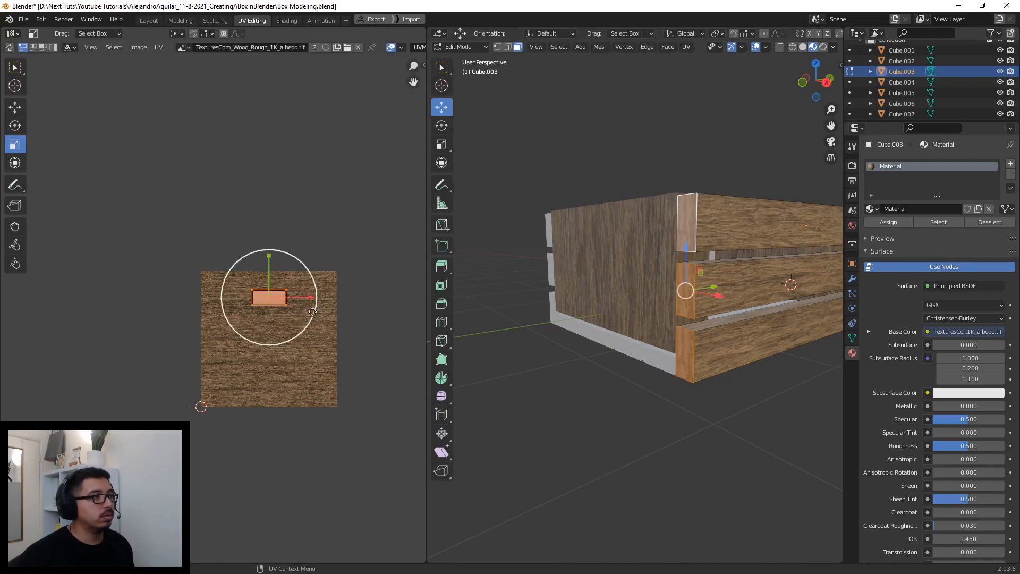
drag(316, 315, 307, 313)
click(641, 376)
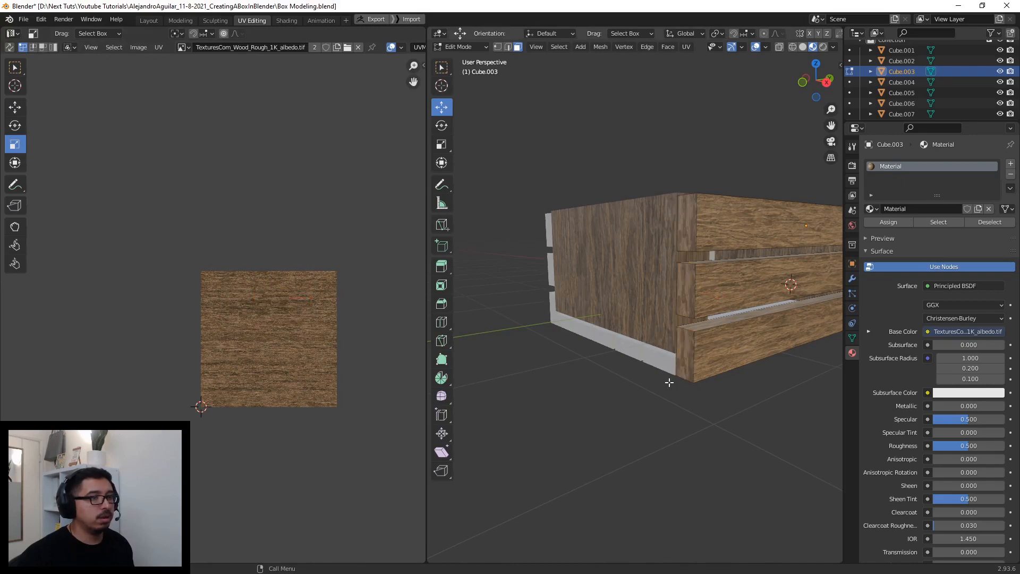
- Select the three planks' underside faces and flatten their UV square into a thin strip by moving the upper vertices down along Y
middle_drag(667, 380, 708, 363)
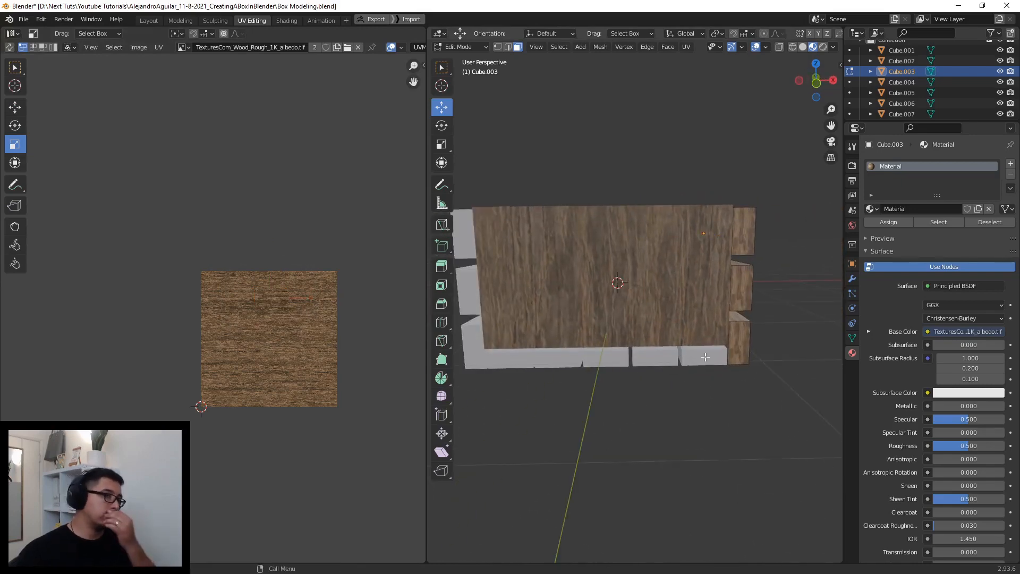
middle_drag(716, 318, 616, 281)
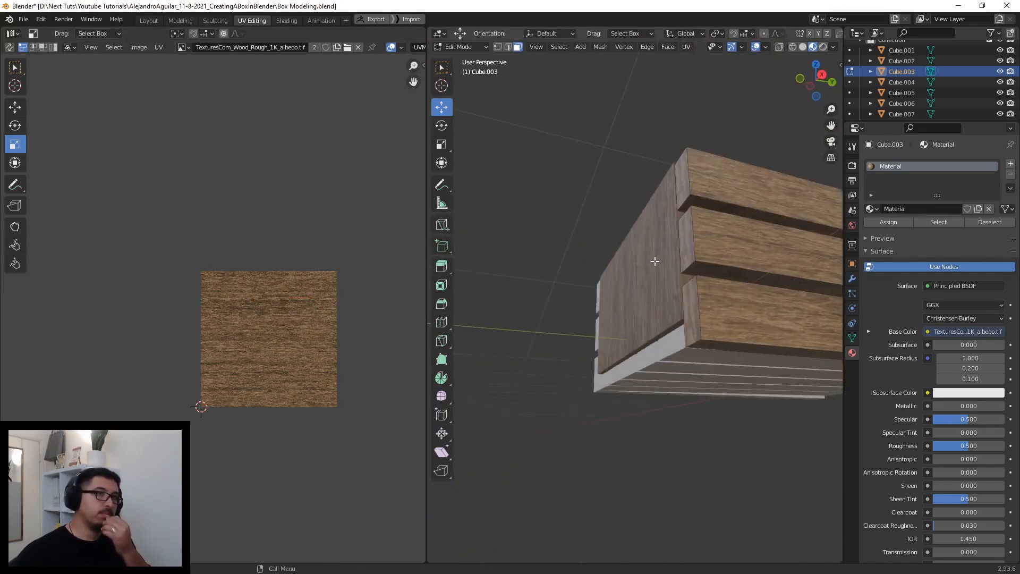
click(713, 208)
shift+click(715, 276)
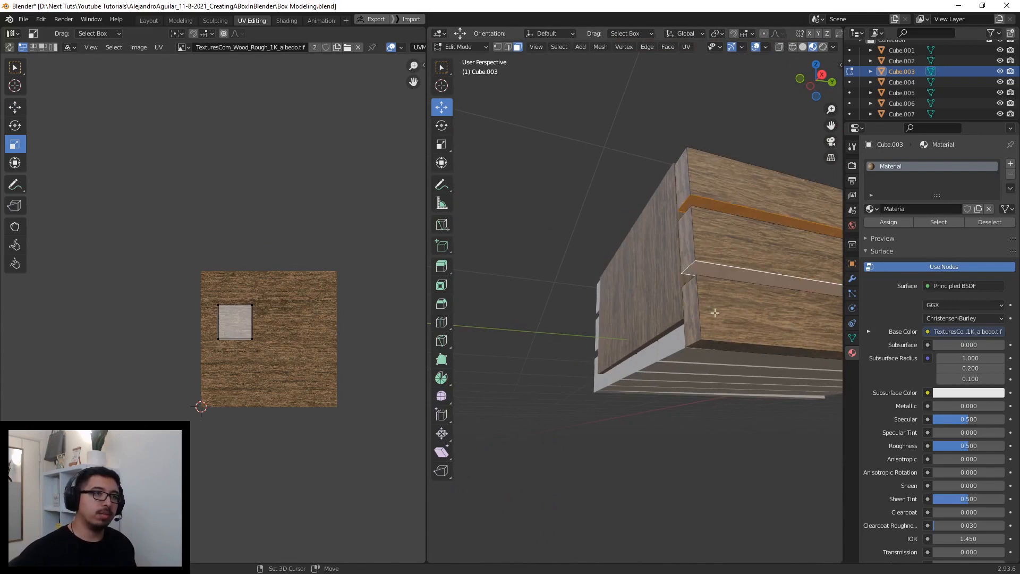
shift+click(720, 347)
key(a)
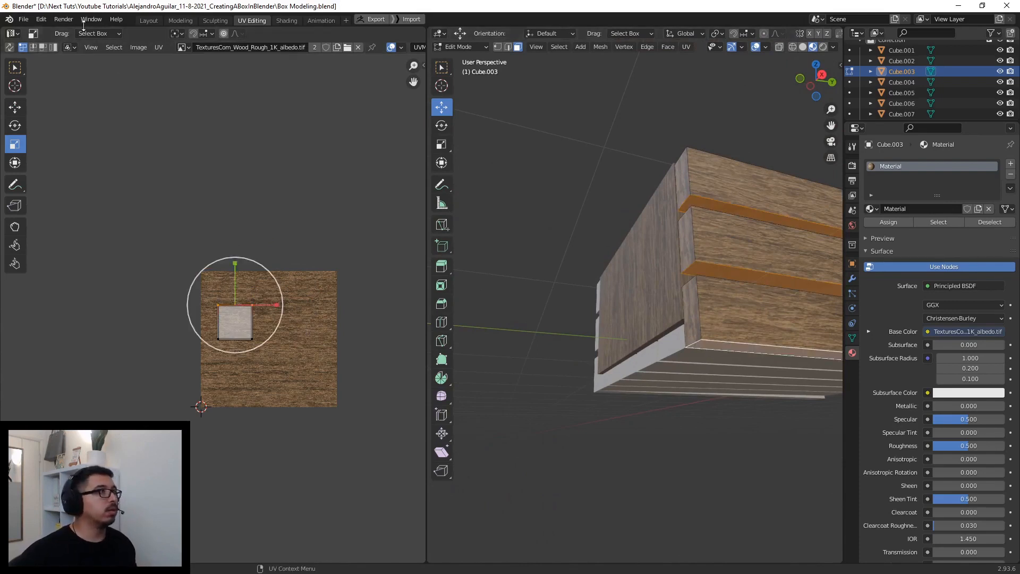
click(15, 107)
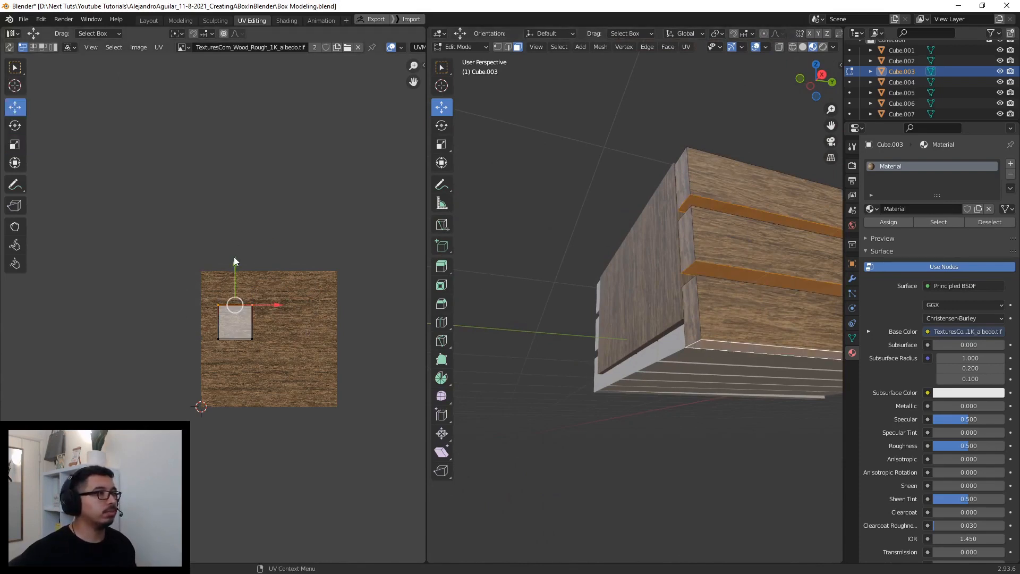
drag(234, 260, 235, 287)
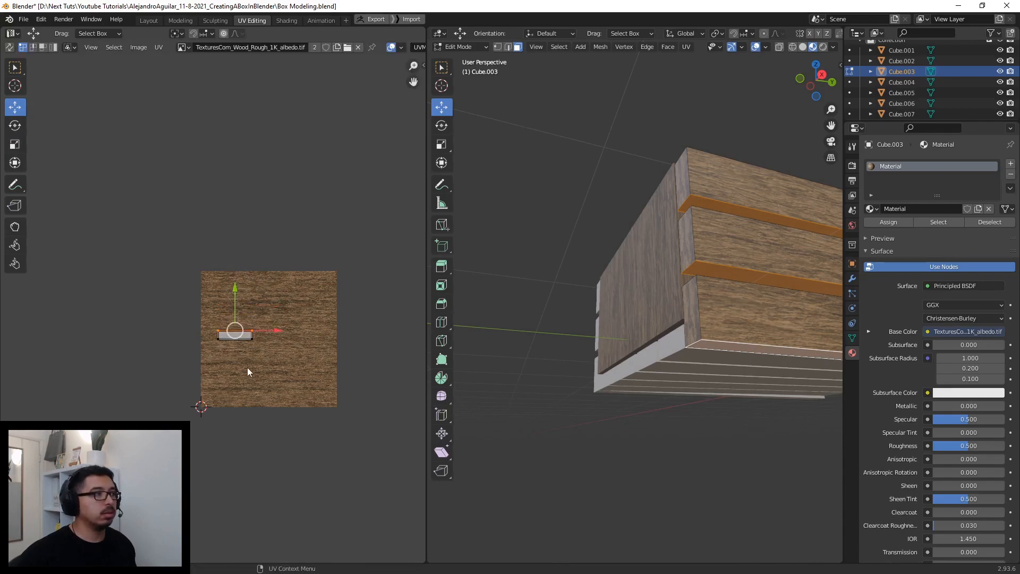
- Stretch the underside faces' UV strip across most of the texture by moving its right-hand vertices right along X
click(252, 334)
drag(289, 334, 355, 335)
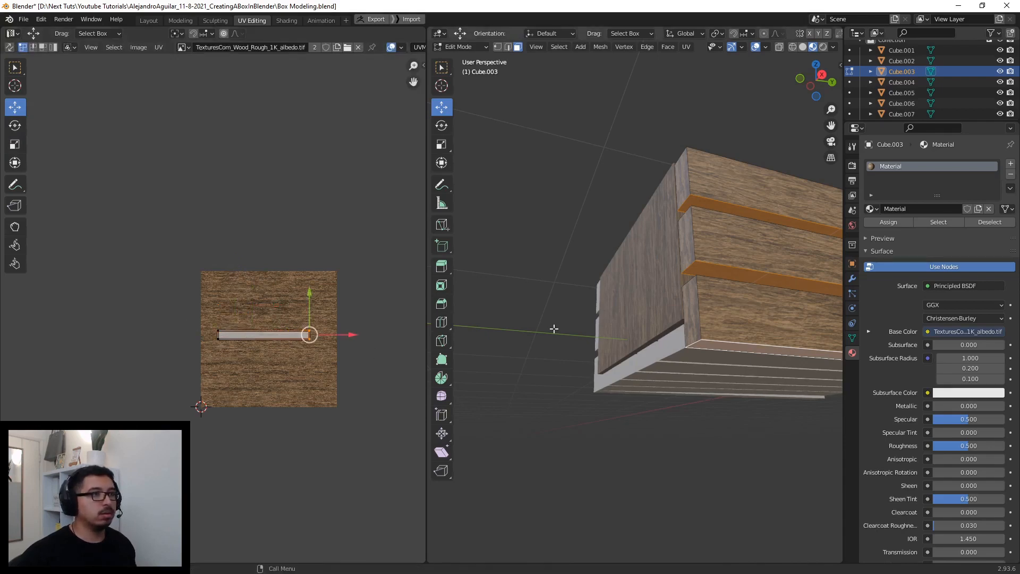
shift+middle_drag(553, 329, 399, 338)
click(708, 414)
- Return to Object Mode and delete the untextured side planks object, Cube.004
middle_drag(708, 414, 716, 448)
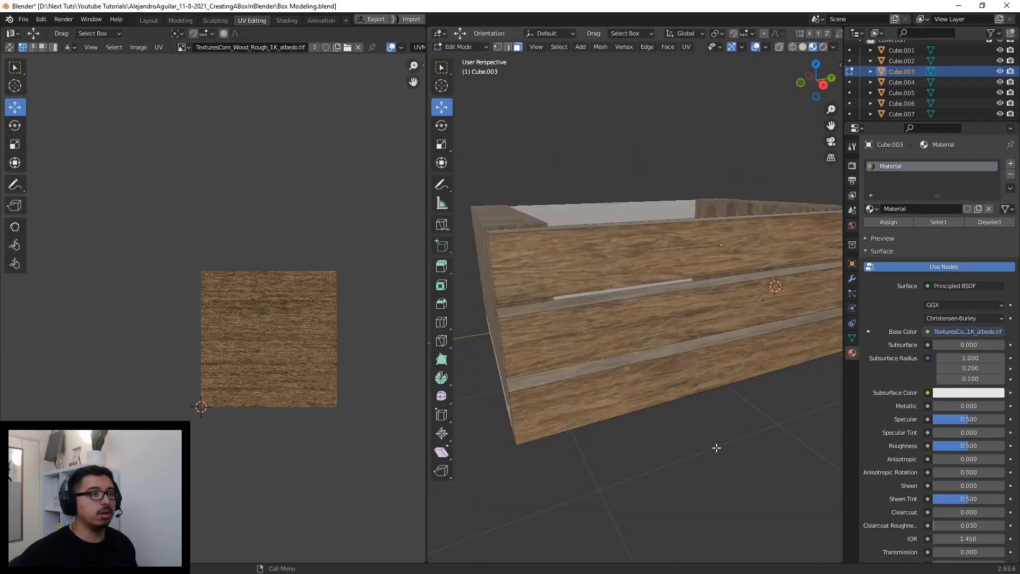
scroll(716, 448, down, 5)
middle_drag(613, 369, 656, 380)
middle_drag(639, 294, 708, 300)
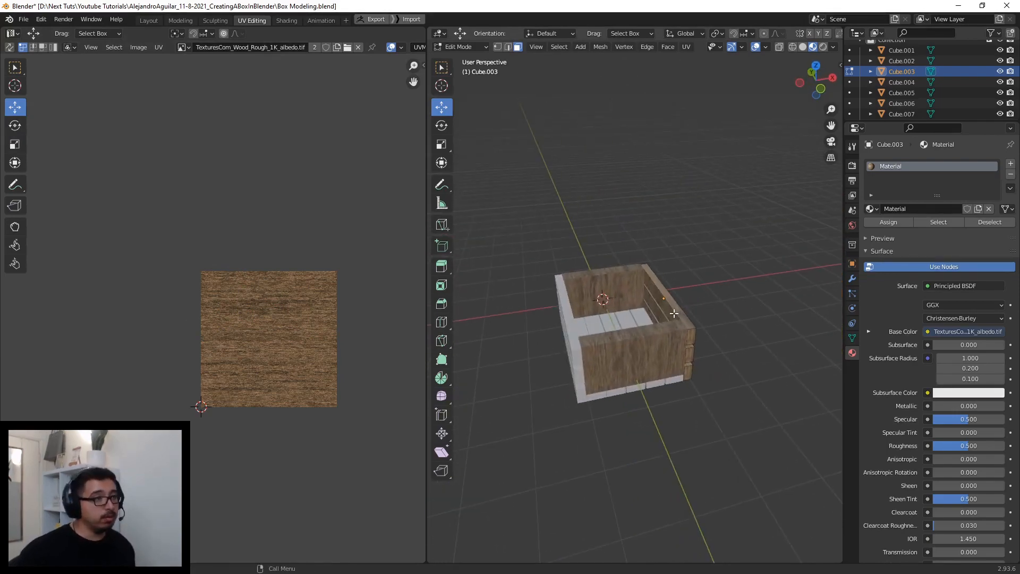
middle_drag(540, 333, 574, 344)
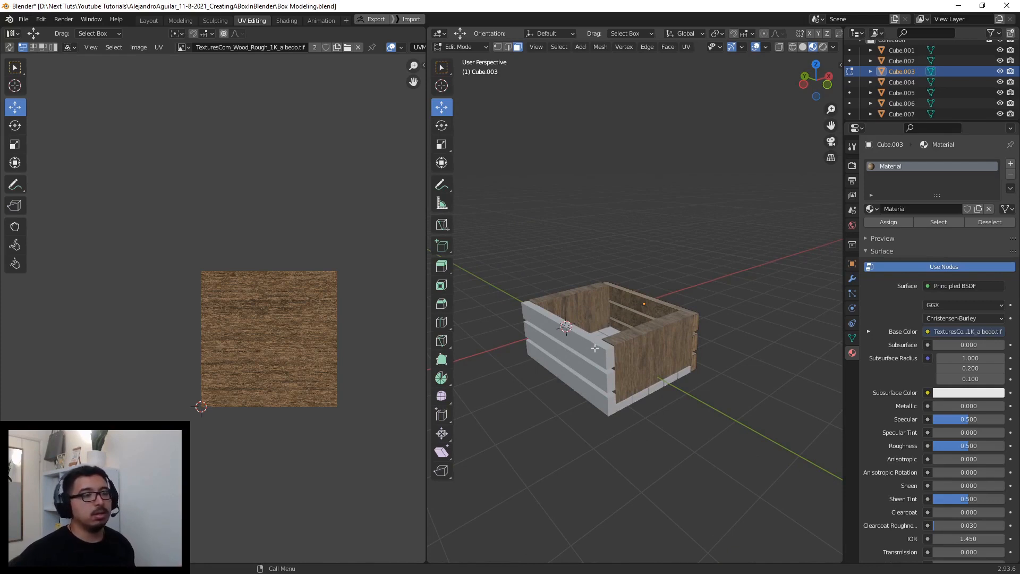
click(460, 47)
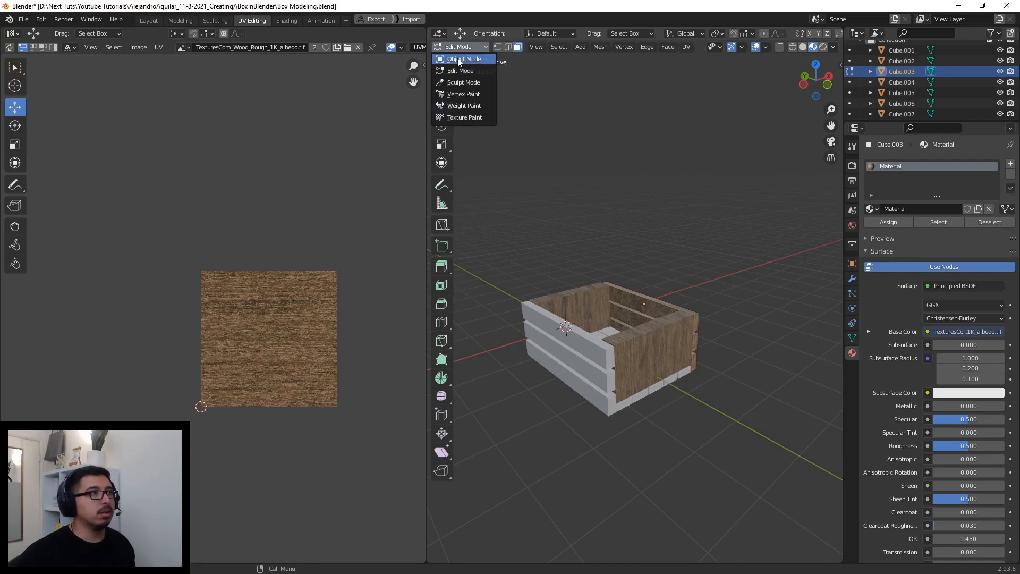
click(458, 58)
click(581, 128)
click(574, 352)
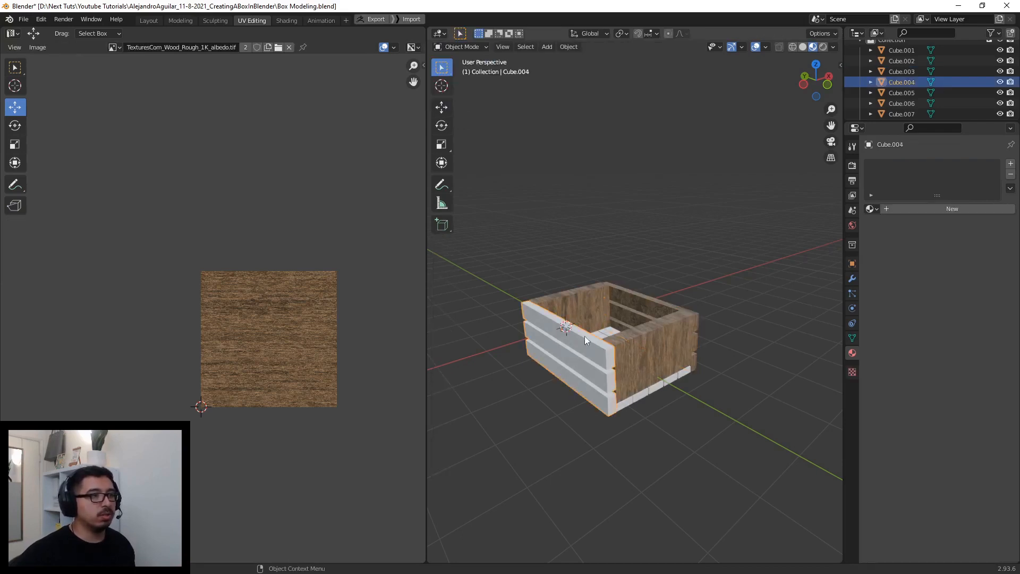
click(569, 47)
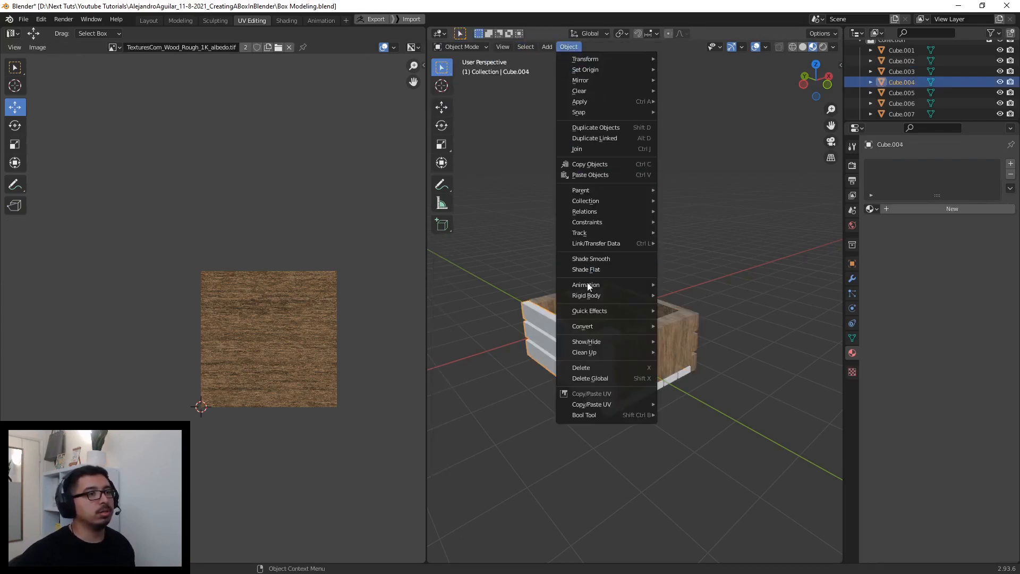
click(585, 368)
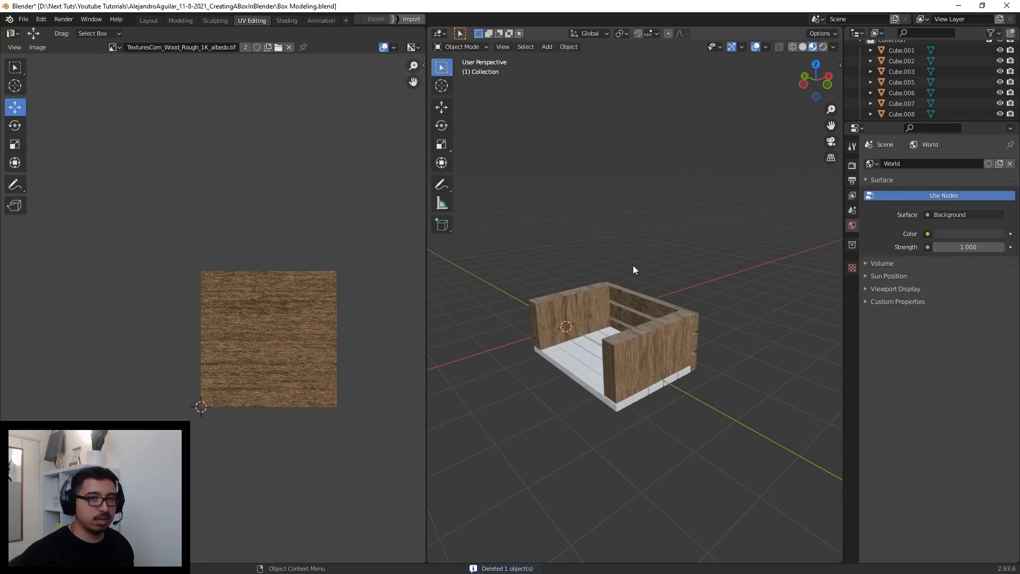
- Duplicate the textured side planks object, Cube.003, and move the copy along X to the crate's open side
click(641, 318)
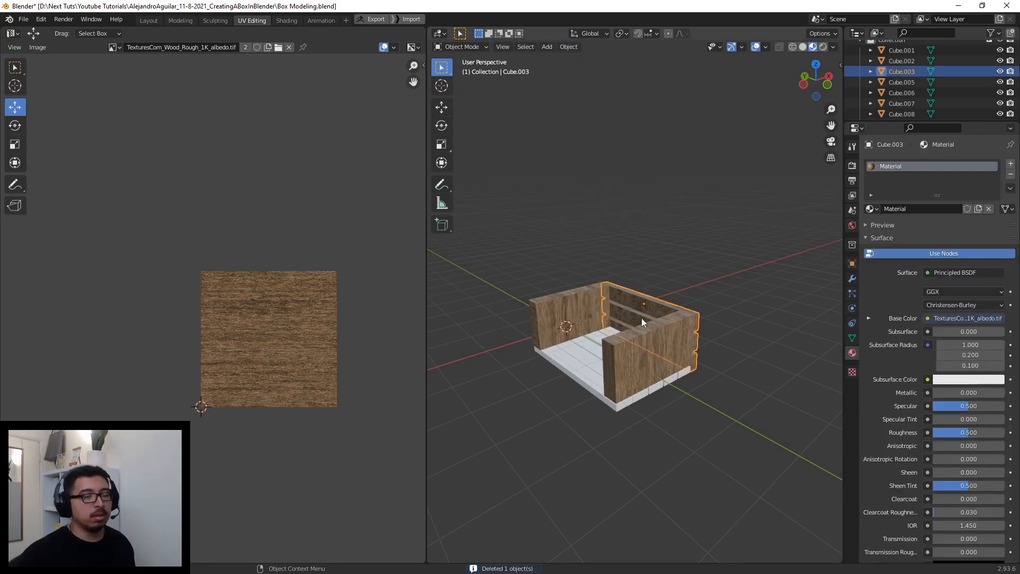
click(442, 107)
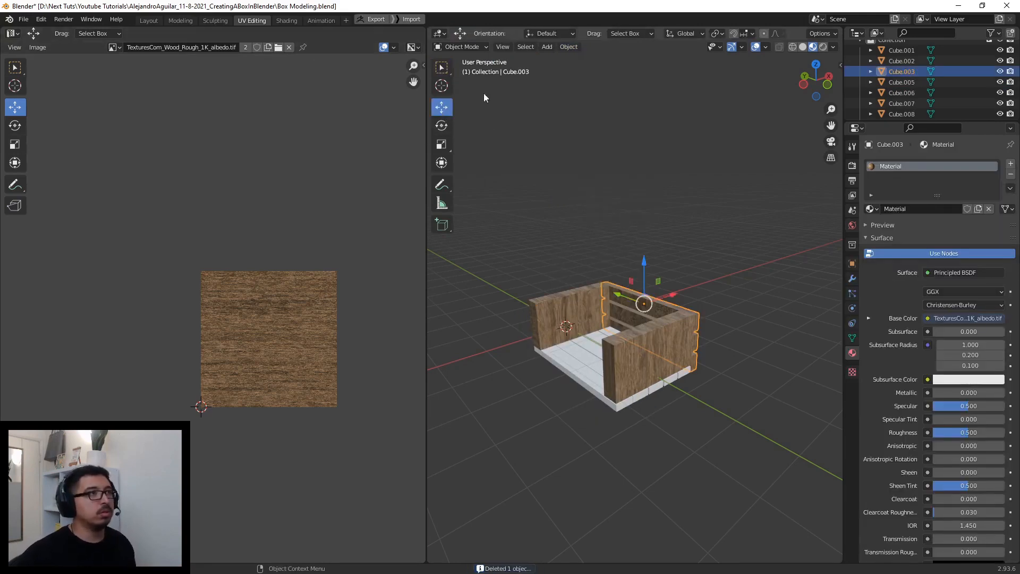
click(568, 47)
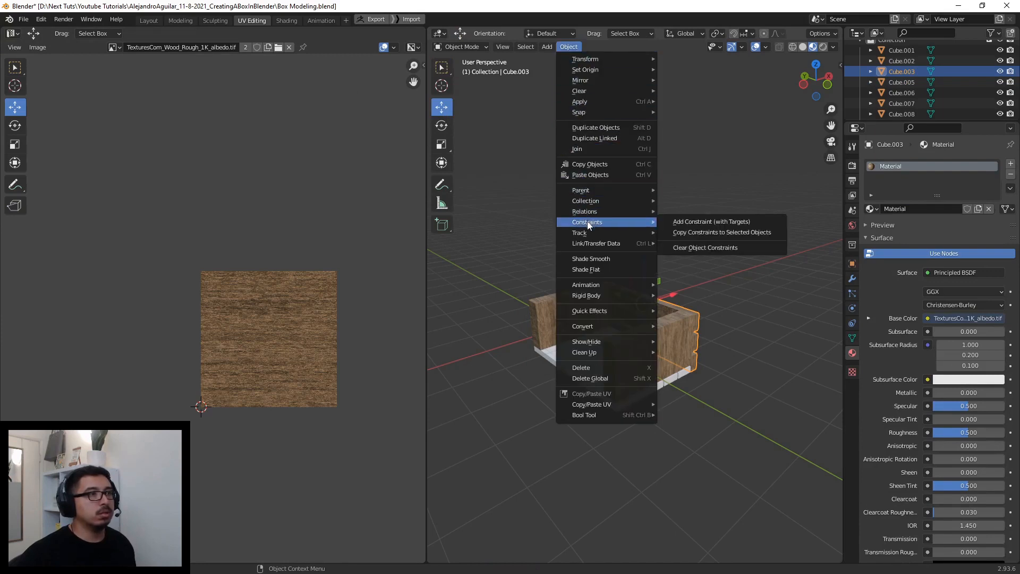
mouse_move(595, 288)
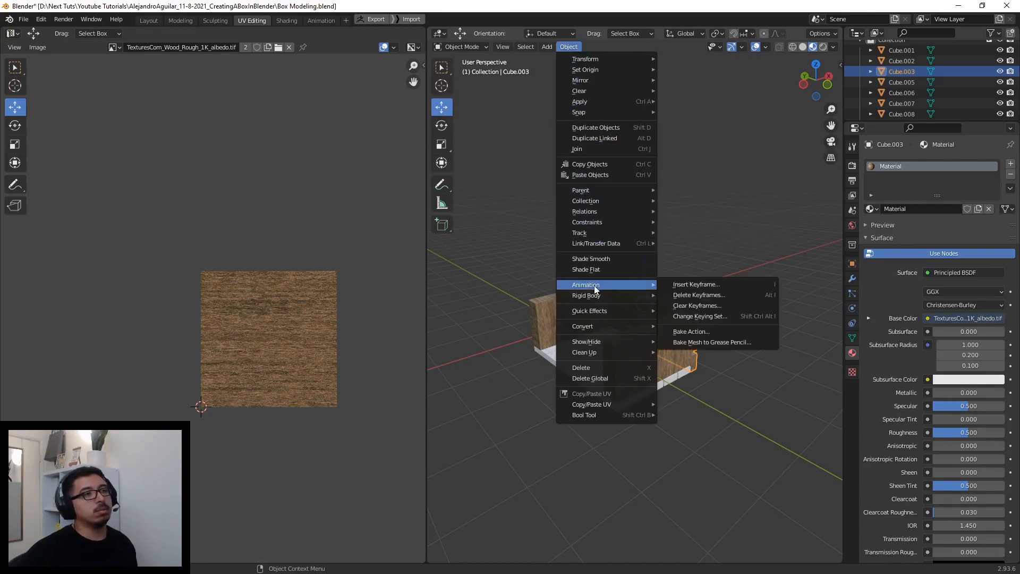
click(591, 129)
right_click(721, 317)
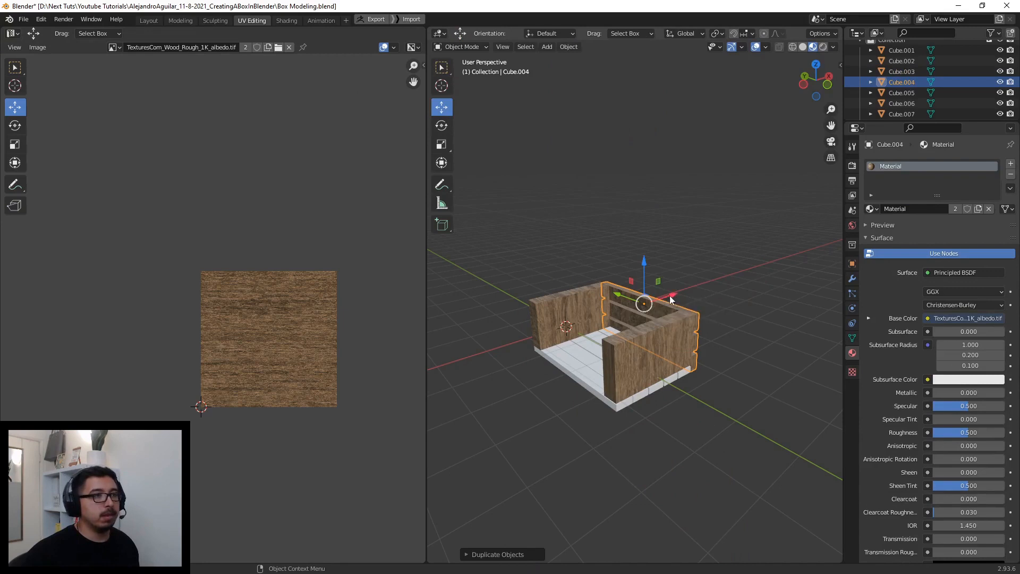
drag(670, 295, 595, 297)
click(680, 258)
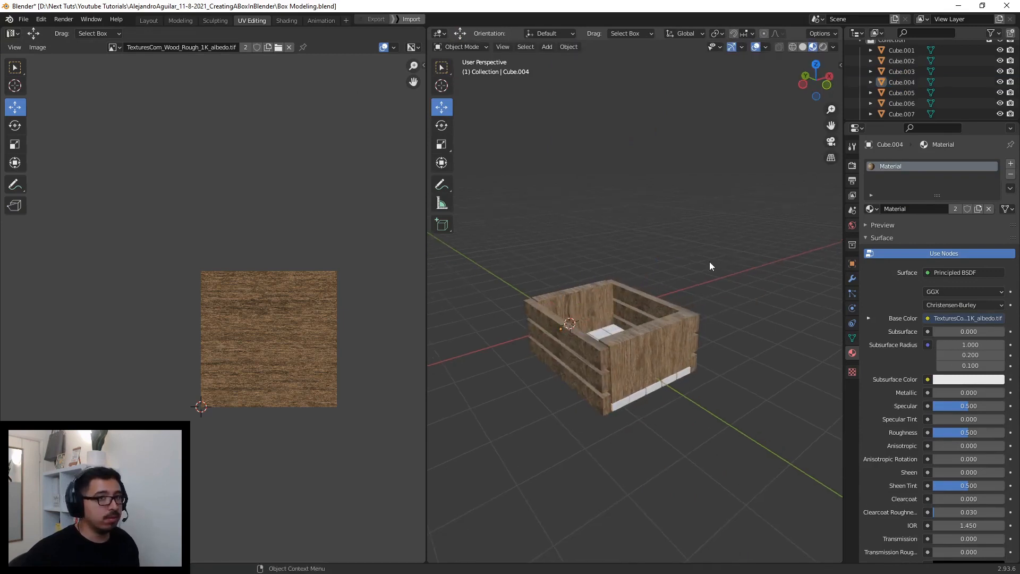
- Nudge the duplicated side planks, Cube.004, slightly along X to line up with the crate's side
middle_drag(710, 262, 703, 270)
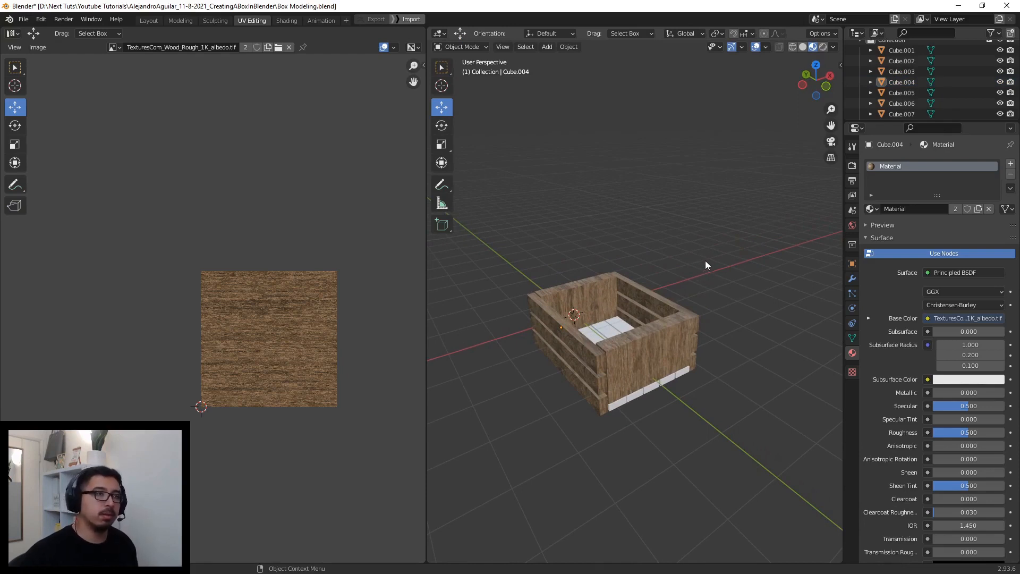
click(572, 371)
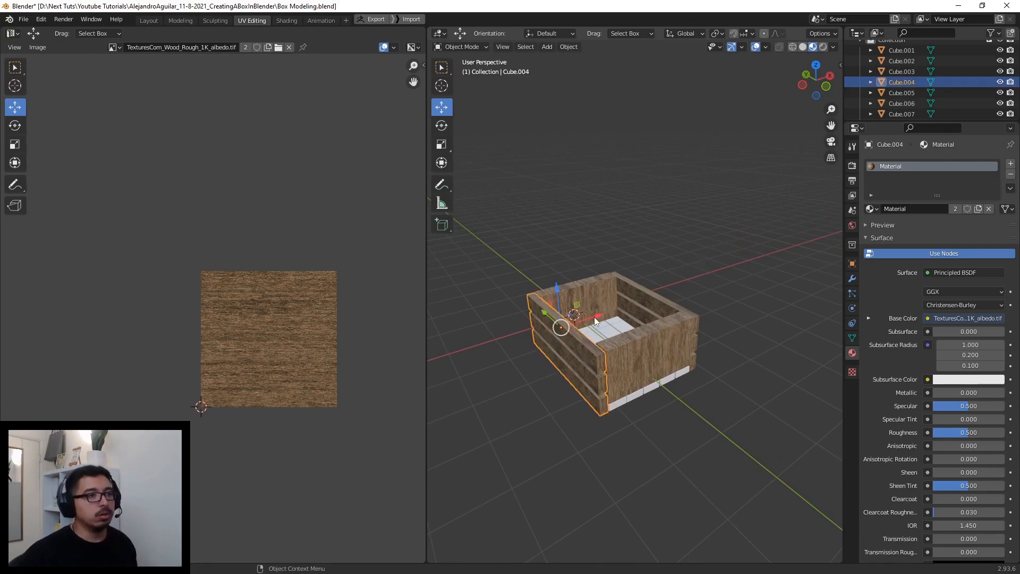
drag(595, 318, 597, 317)
click(749, 255)
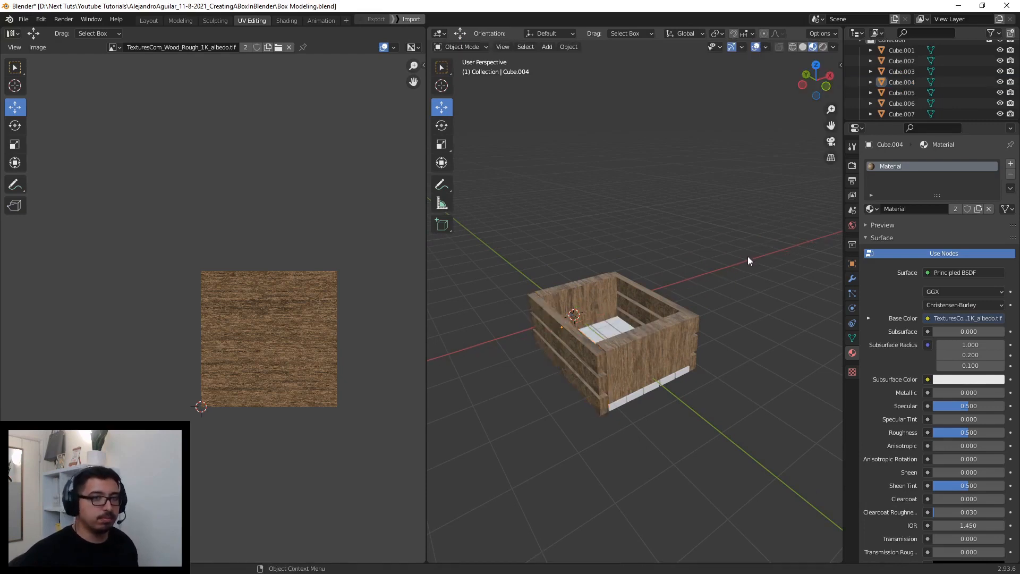
- Compare the inner and outer faces of the two side plank objects, Cube.003 and Cube.004, for their wood grain
middle_drag(746, 260, 784, 247)
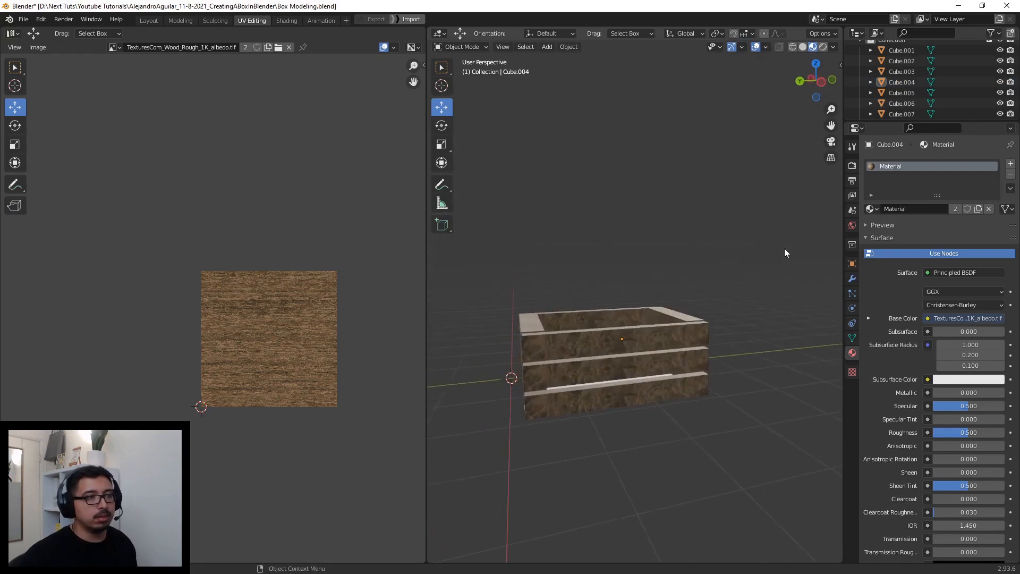
click(639, 350)
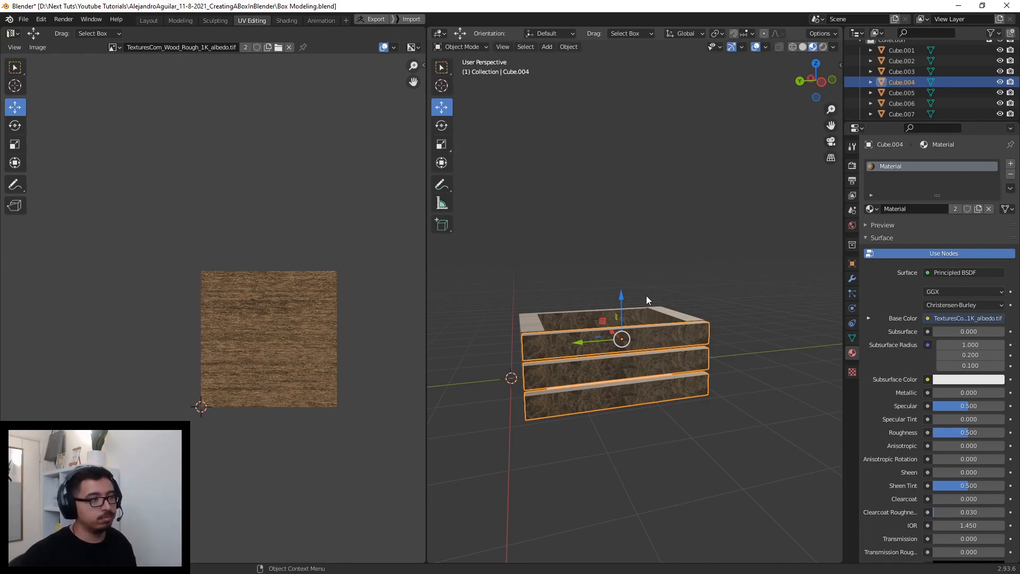
middle_drag(646, 296, 629, 338)
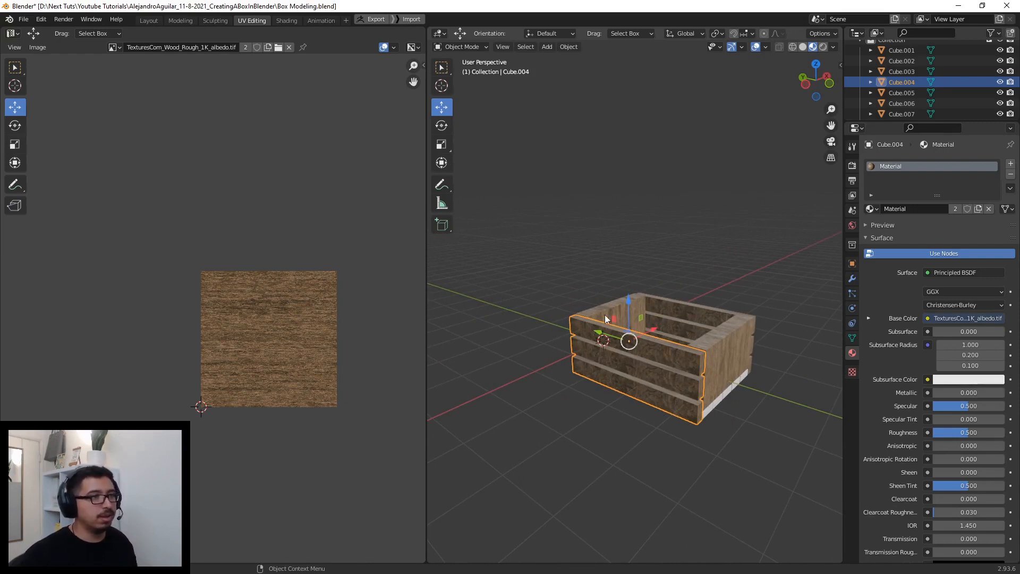
middle_drag(576, 301, 542, 304)
middle_drag(542, 282, 571, 288)
scroll(564, 279, up, 2)
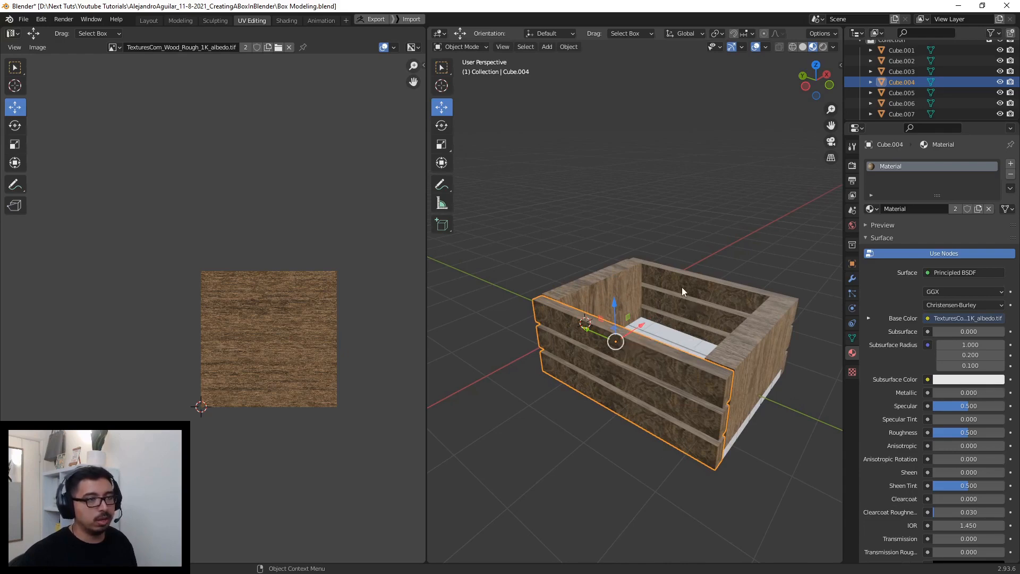
middle_drag(681, 287, 680, 365)
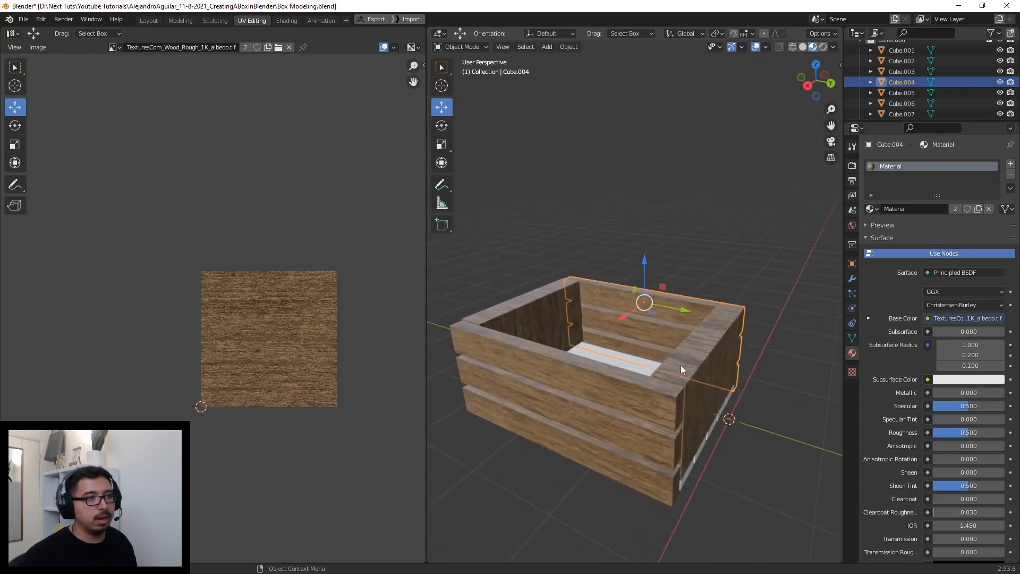
click(584, 410)
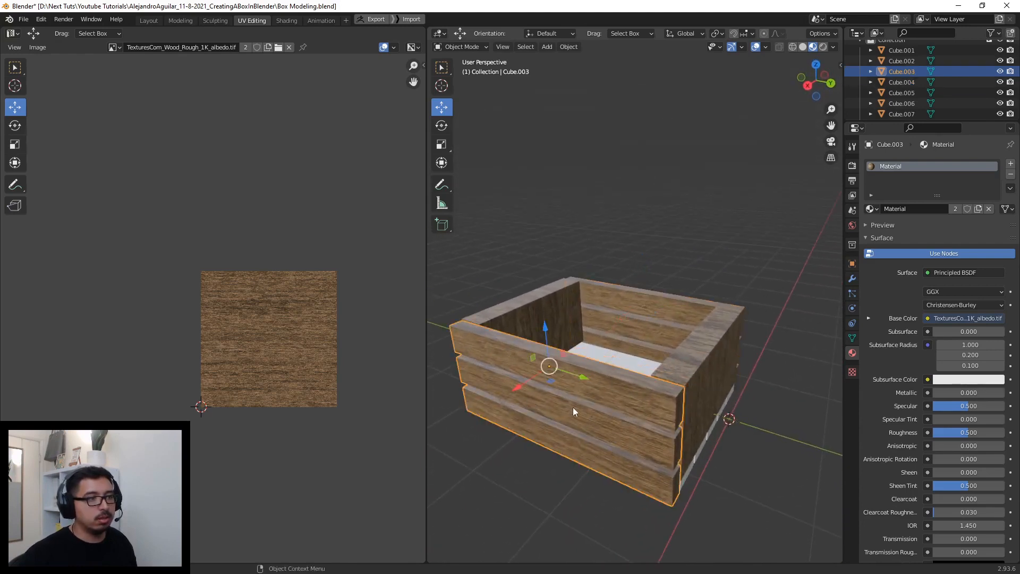
click(683, 302)
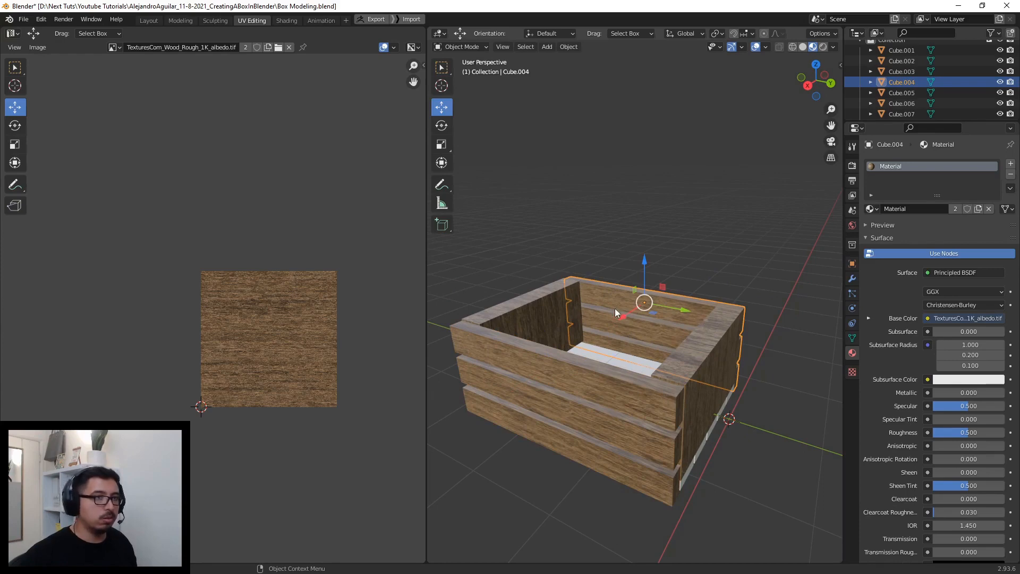
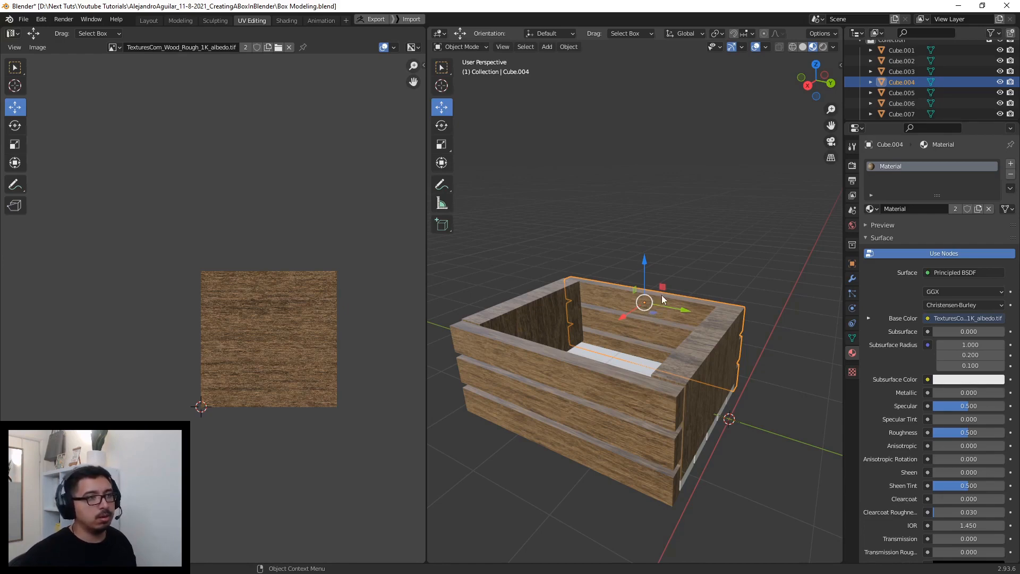
- Undo the trial move of the duplicated side planks, Cube.004, and set their origin to geometry
mouse_move(663, 289)
mouse_down()
mouse_move(674, 303)
mouse_move(666, 306)
mouse_up()
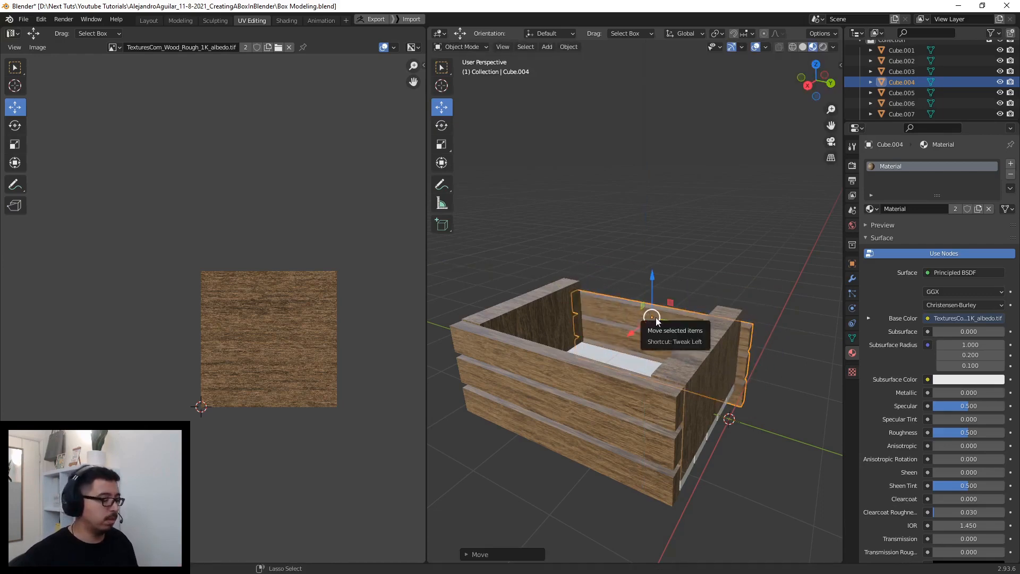
key(ctrl+z)
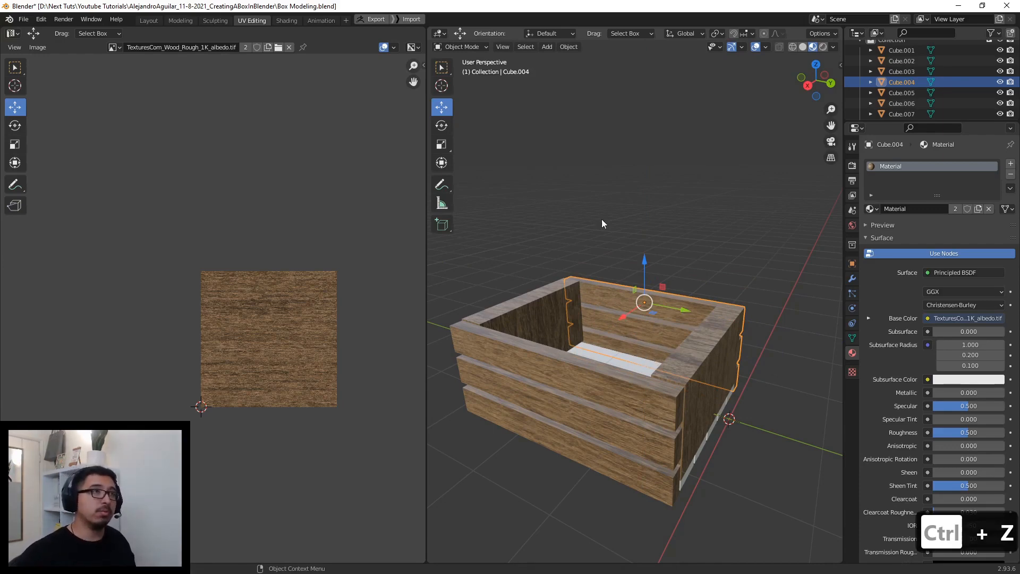
click(565, 48)
mouse_move(648, 76)
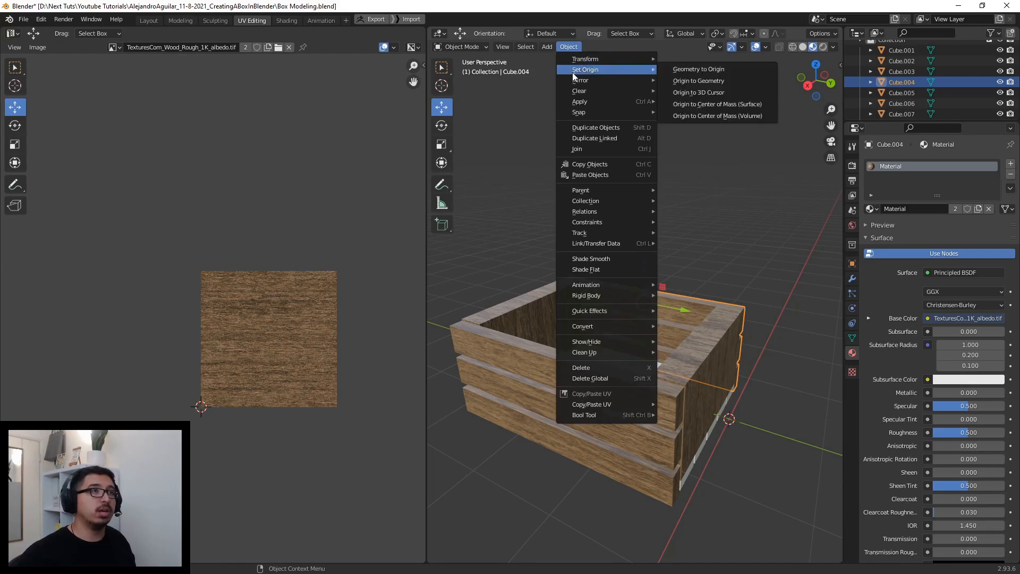
click(691, 82)
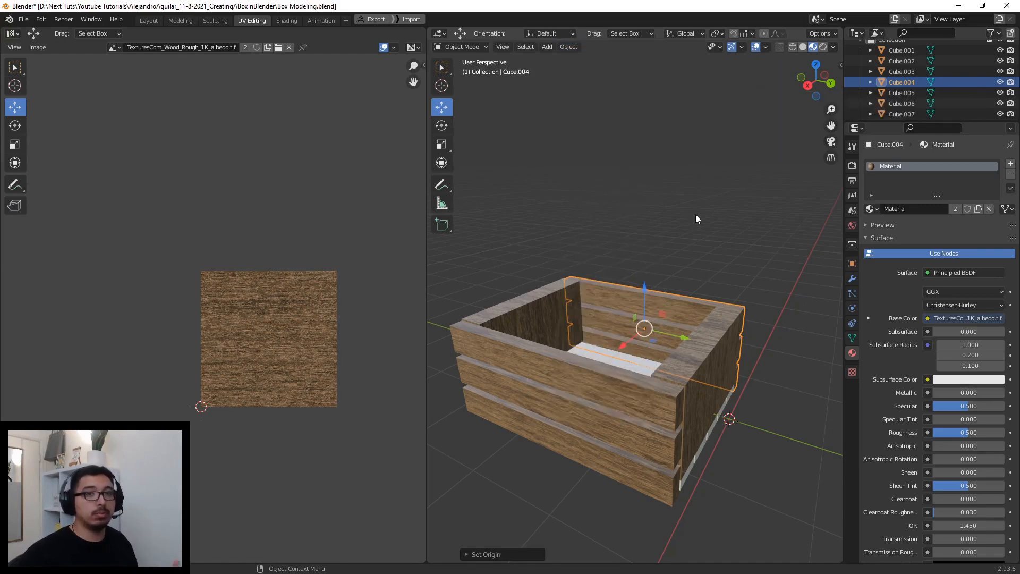
- Rotate the duplicated side planks about the Y axis so their lengthwise-grained faces point outward
middle_drag(696, 230, 545, 233)
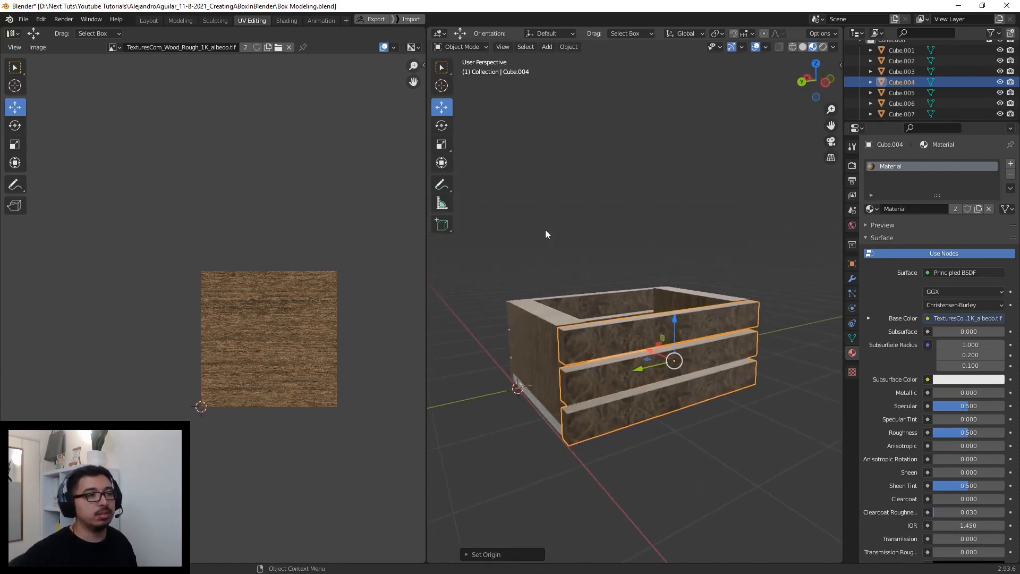
click(441, 126)
middle_drag(685, 345, 670, 330)
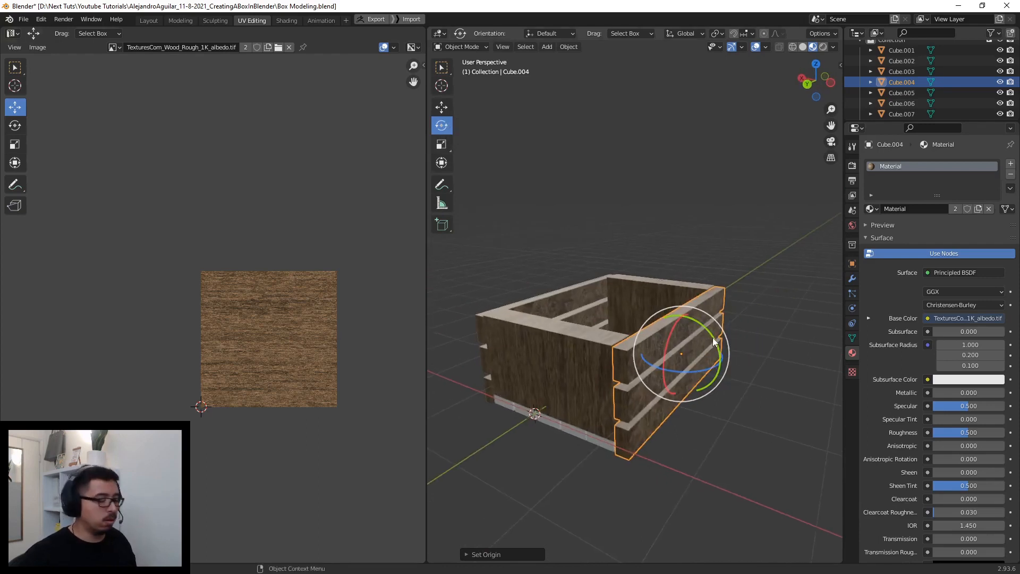
drag(712, 337, 639, 381)
click(693, 433)
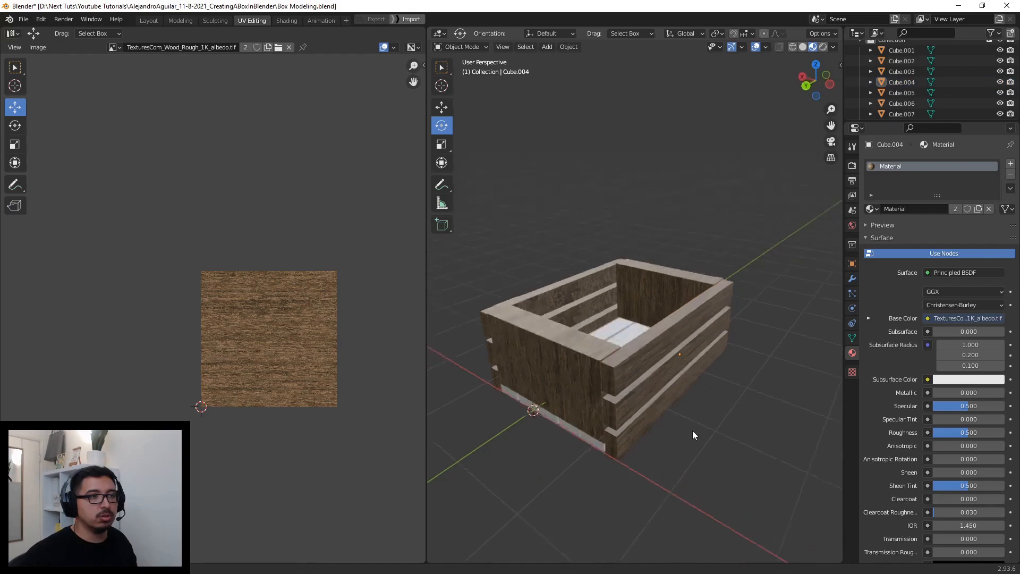
- Flip the duplicated side planks, Cube.004, over about the X axis with Rotate
middle_drag(693, 432, 613, 365)
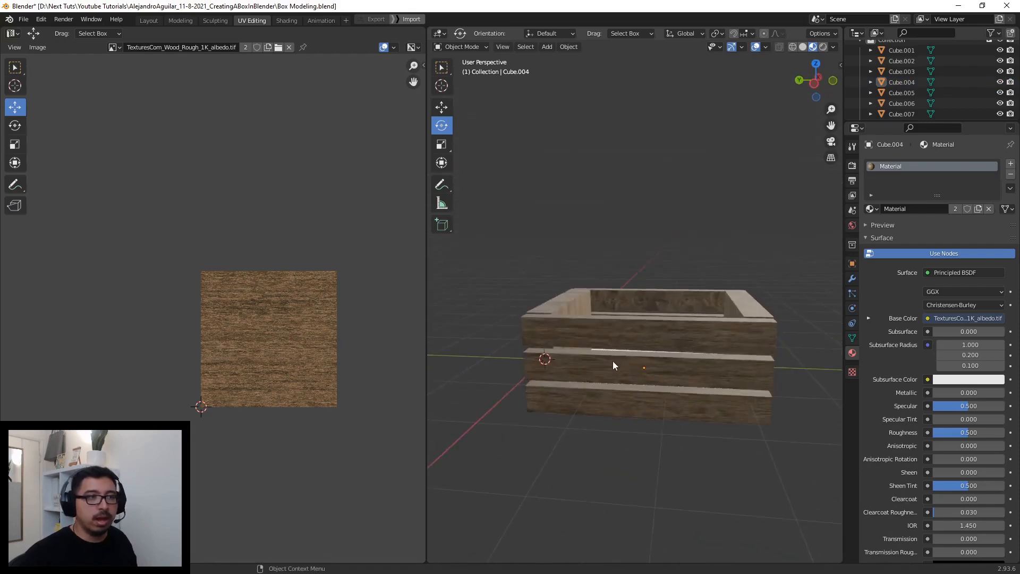
click(635, 335)
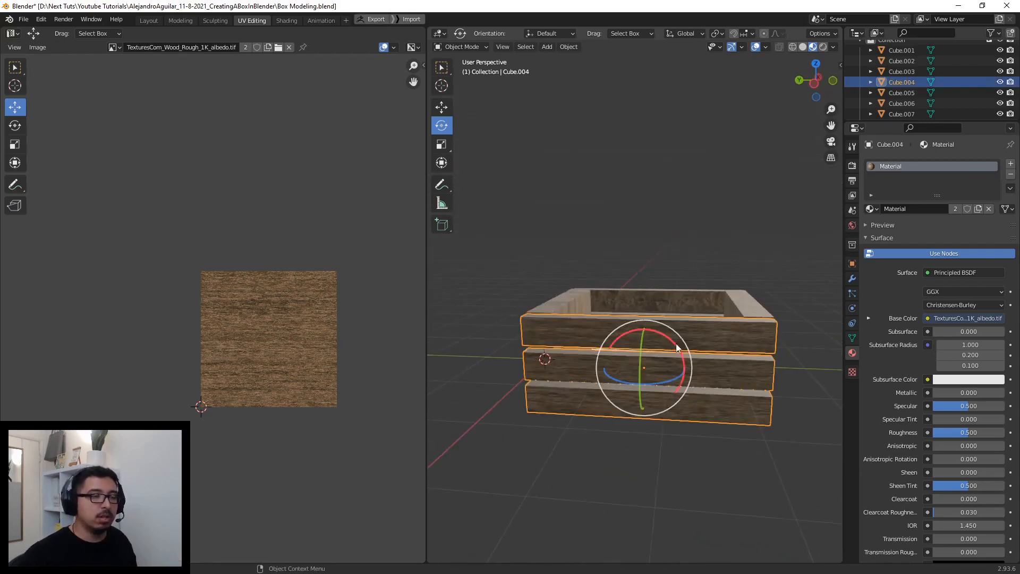
drag(672, 344, 504, 461)
click(504, 461)
- Inspect the crate's textured walls from all around, including the inner faces of the side planks, Cube.003
middle_drag(533, 414, 572, 418)
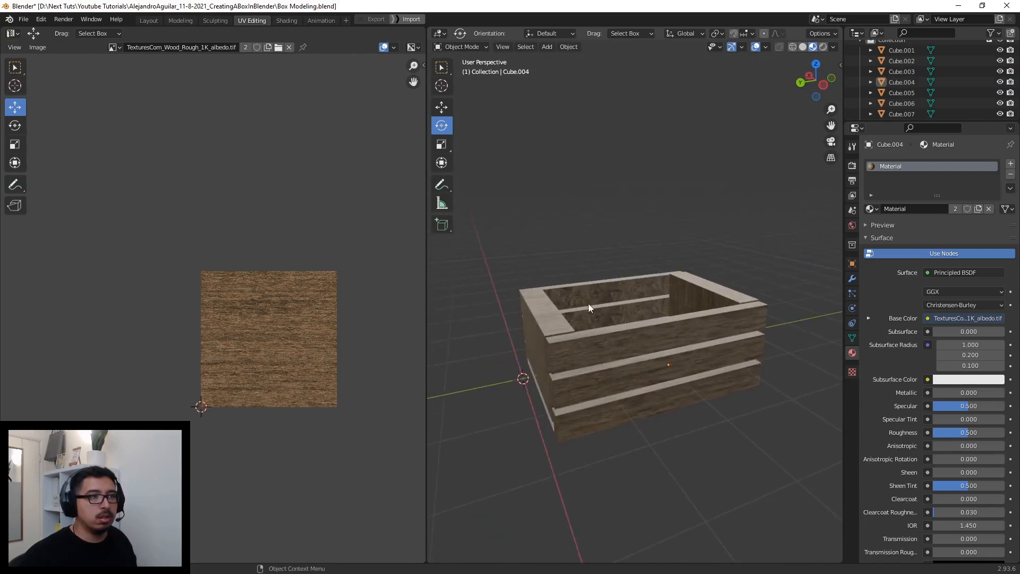
middle_drag(588, 304, 747, 314)
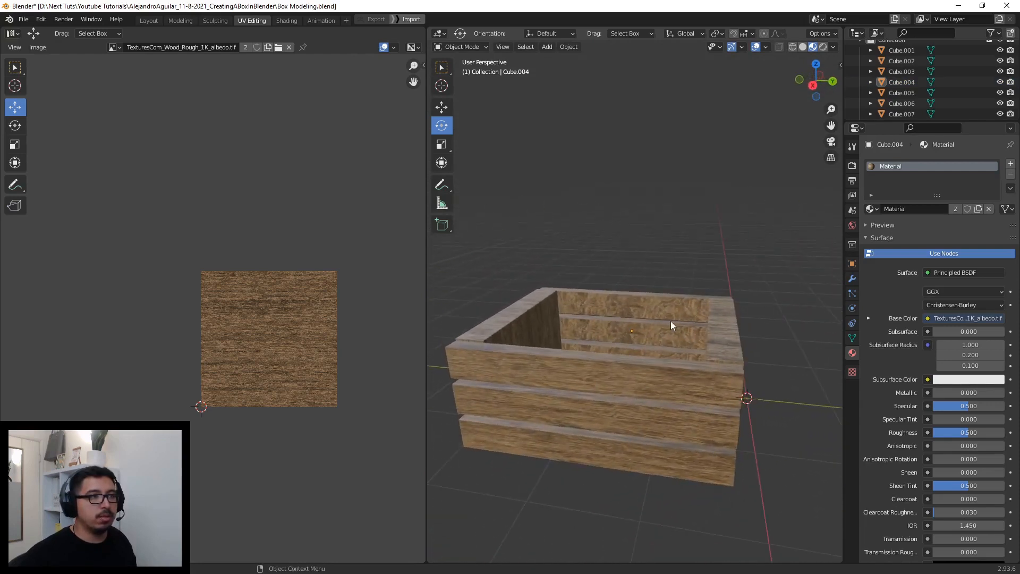
mouse_move(672, 319)
middle_down()
mouse_move(689, 318)
mouse_move(492, 298)
mouse_move(666, 294)
mouse_move(659, 332)
middle_up()
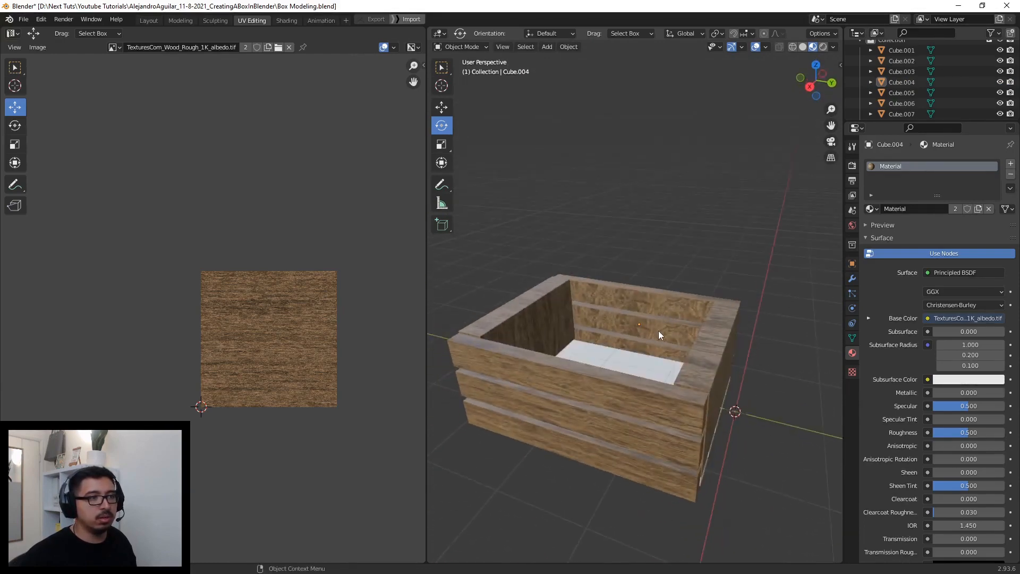
scroll(660, 332, down, 3)
middle_drag(756, 331, 520, 324)
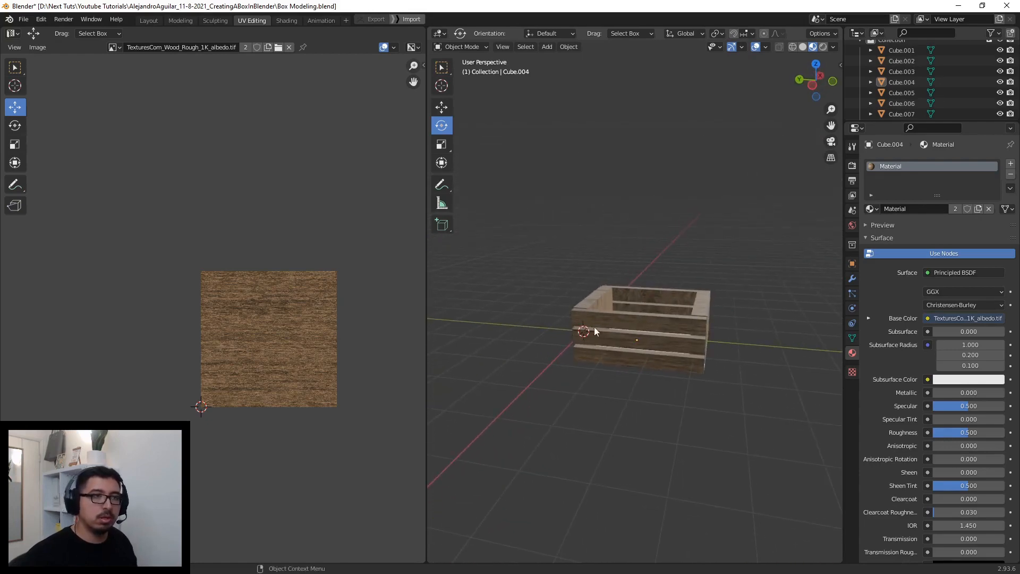
middle_drag(589, 330, 634, 310)
scroll(633, 307, up, 4)
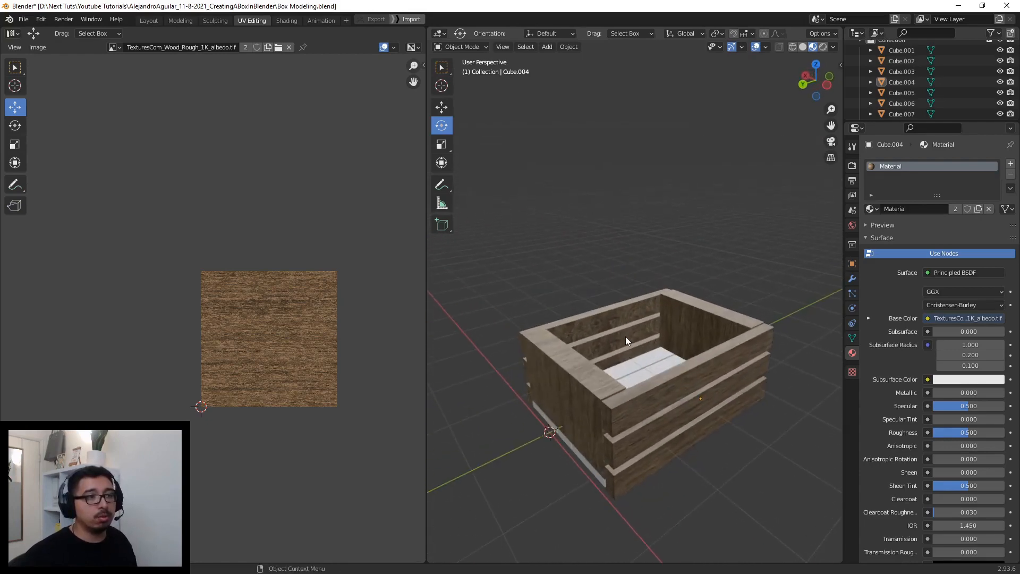
click(662, 329)
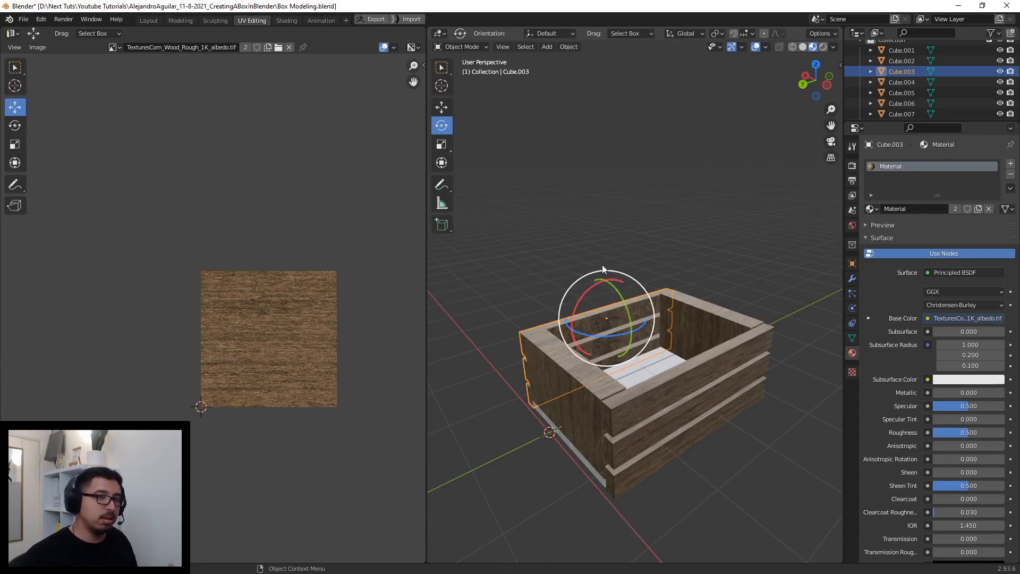
click(623, 275)
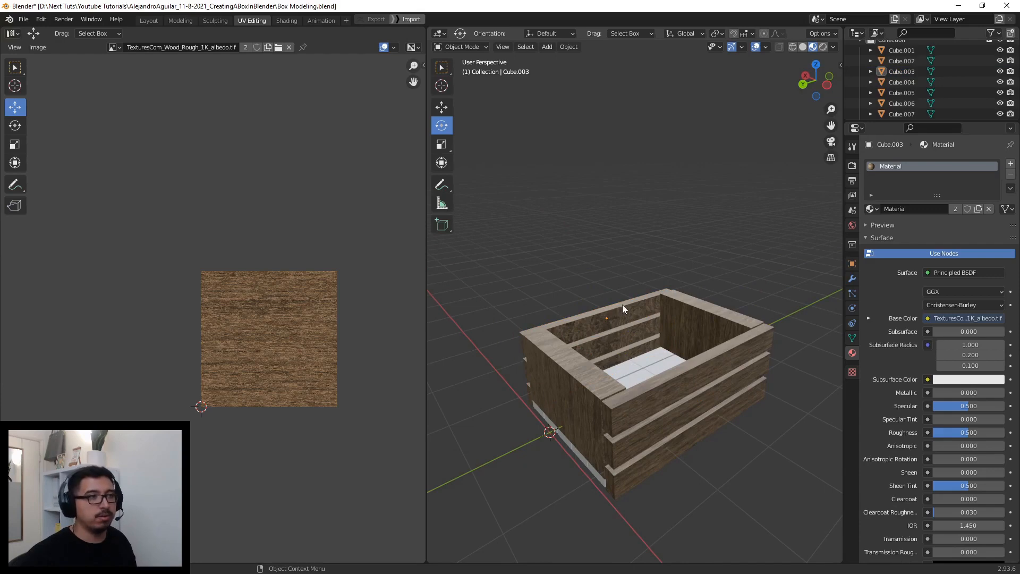
- Check the untextured bottom planks inside the crate by selecting them one at a time
middle_drag(622, 307, 658, 356)
click(643, 339)
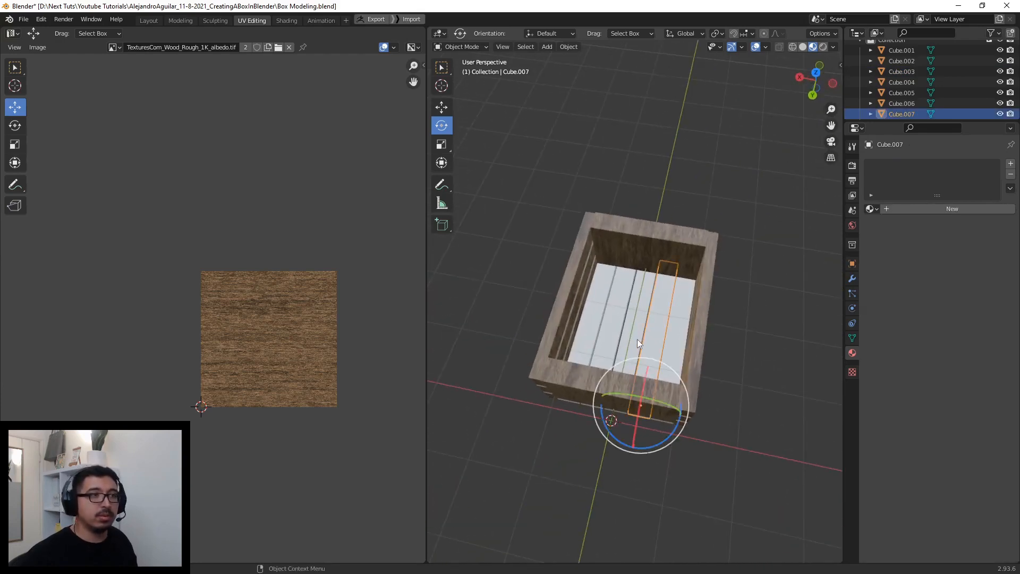
click(636, 339)
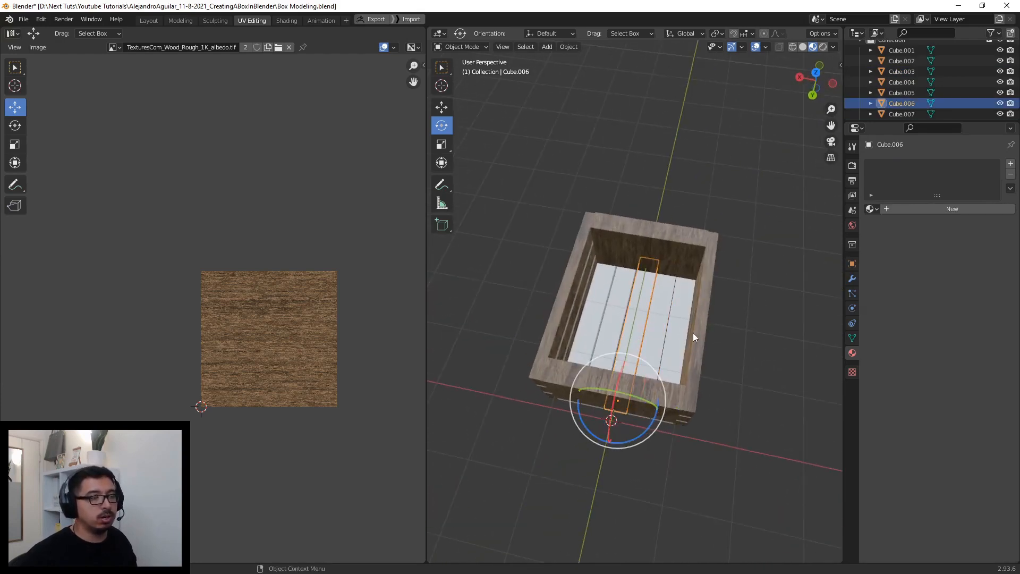
click(664, 333)
click(617, 332)
click(600, 332)
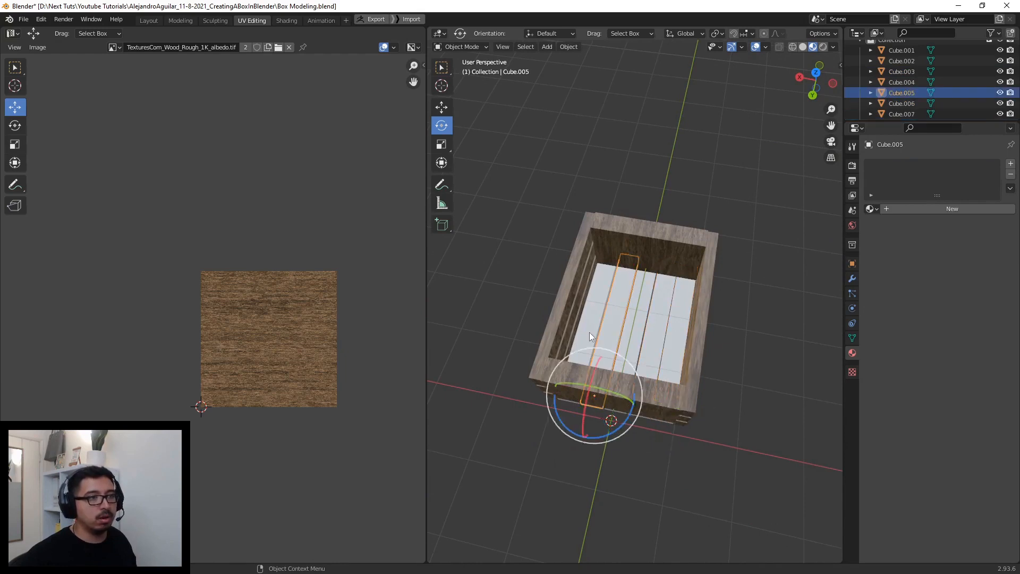
- Put the outermost bottom plank, Cube.001, into Edit Mode with edge selection and the Select Box tool active
click(589, 333)
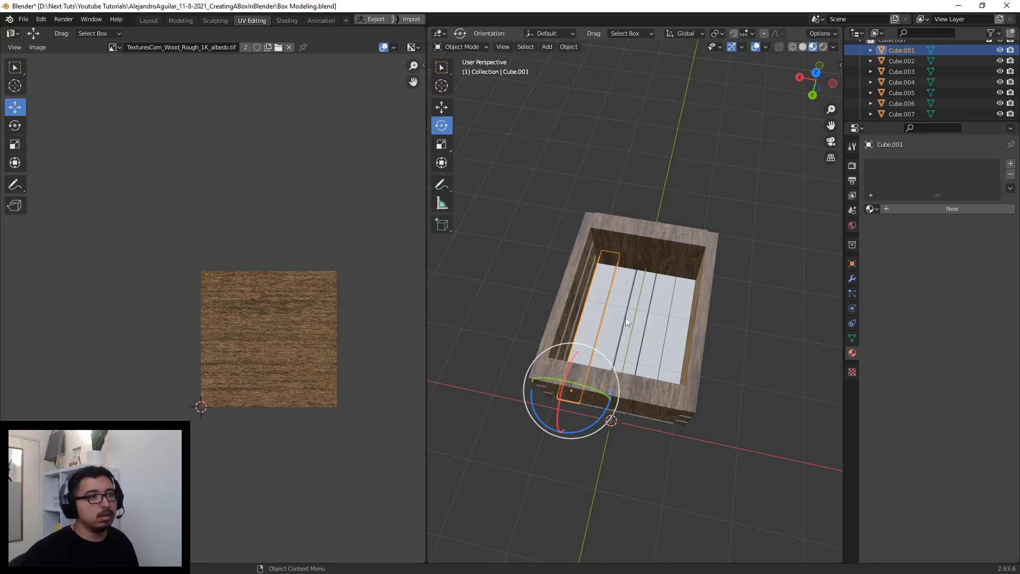
middle_drag(625, 317, 613, 265)
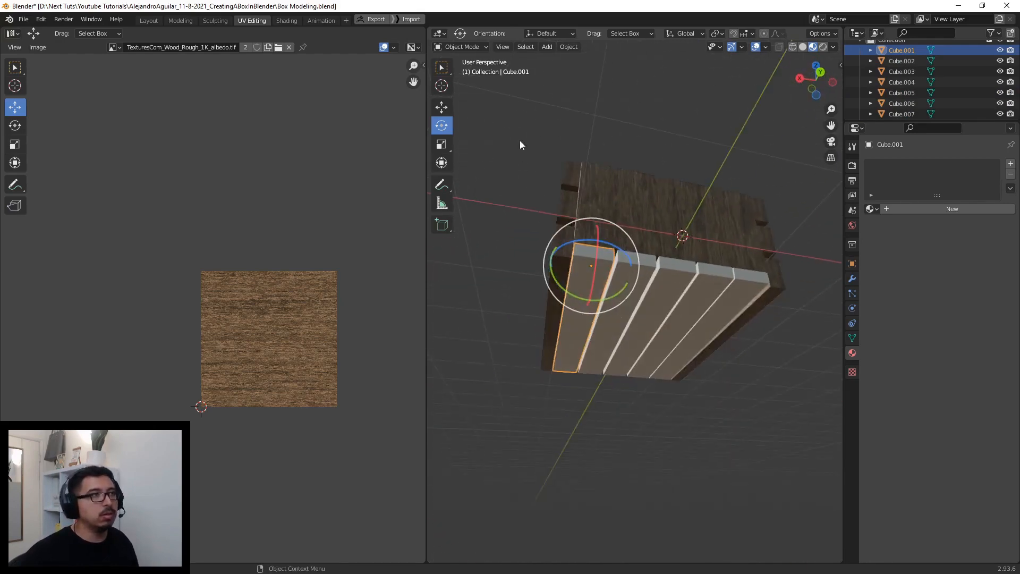
click(478, 50)
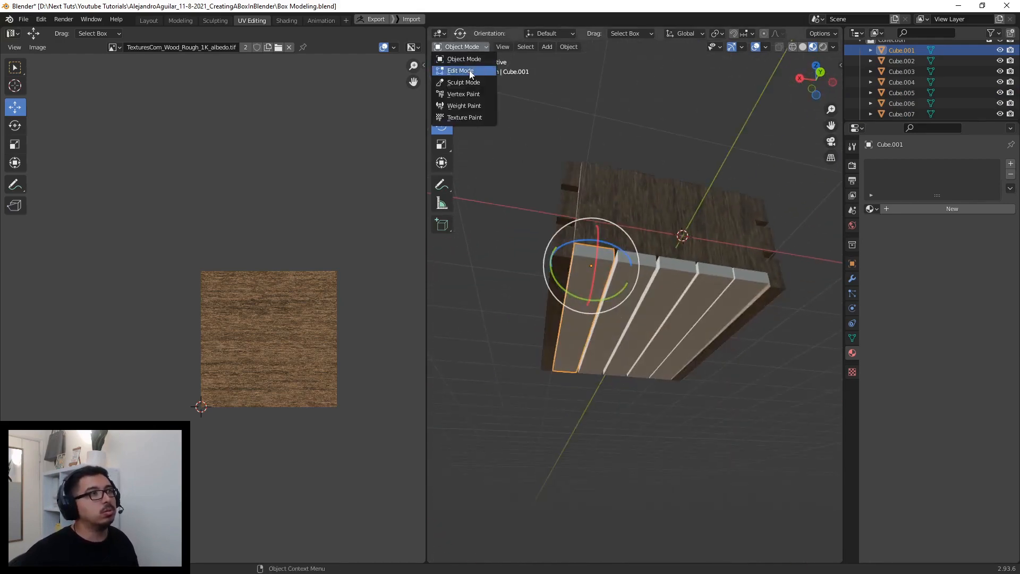
click(460, 71)
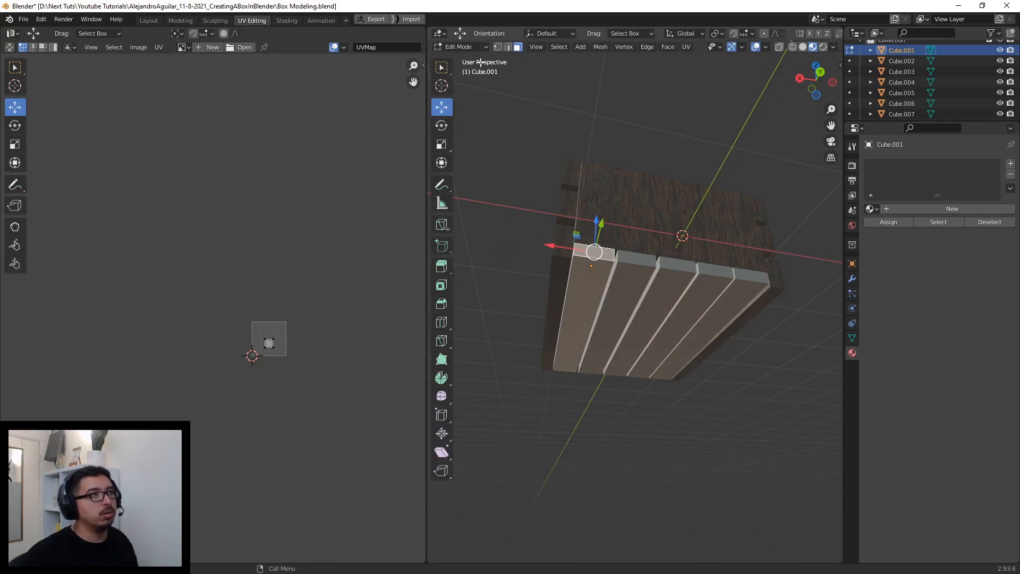
click(508, 46)
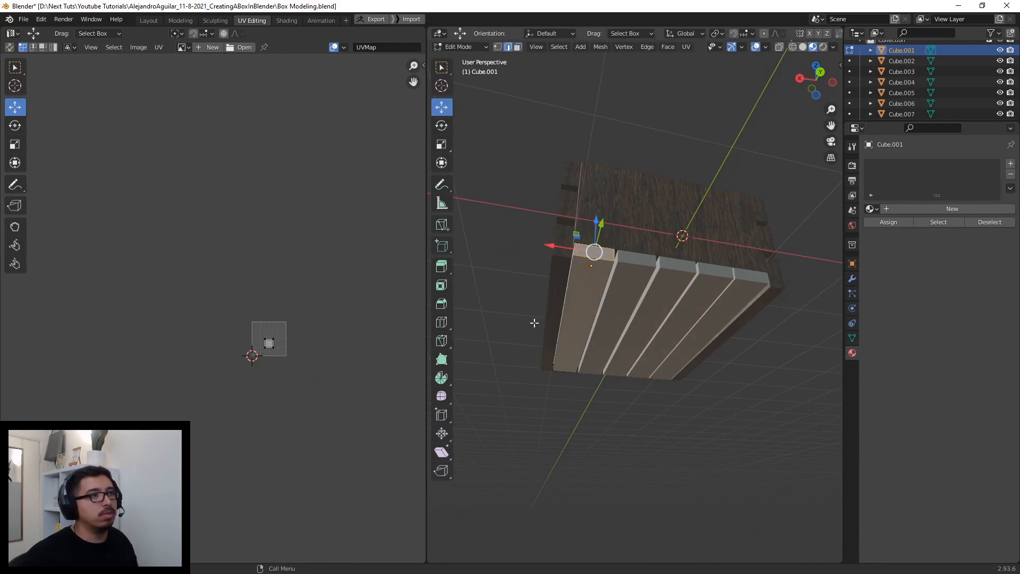
click(563, 308)
click(591, 258)
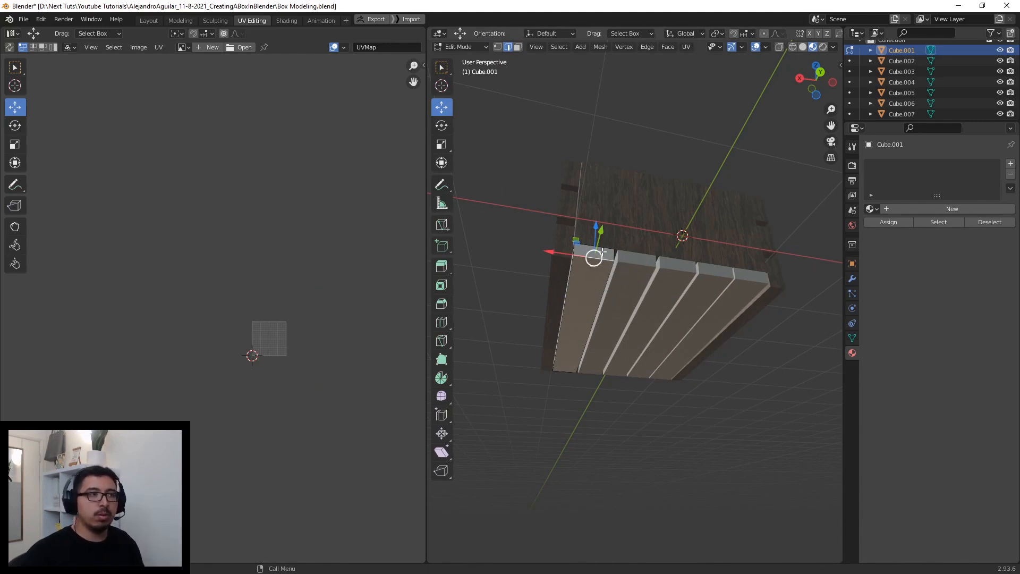
click(441, 66)
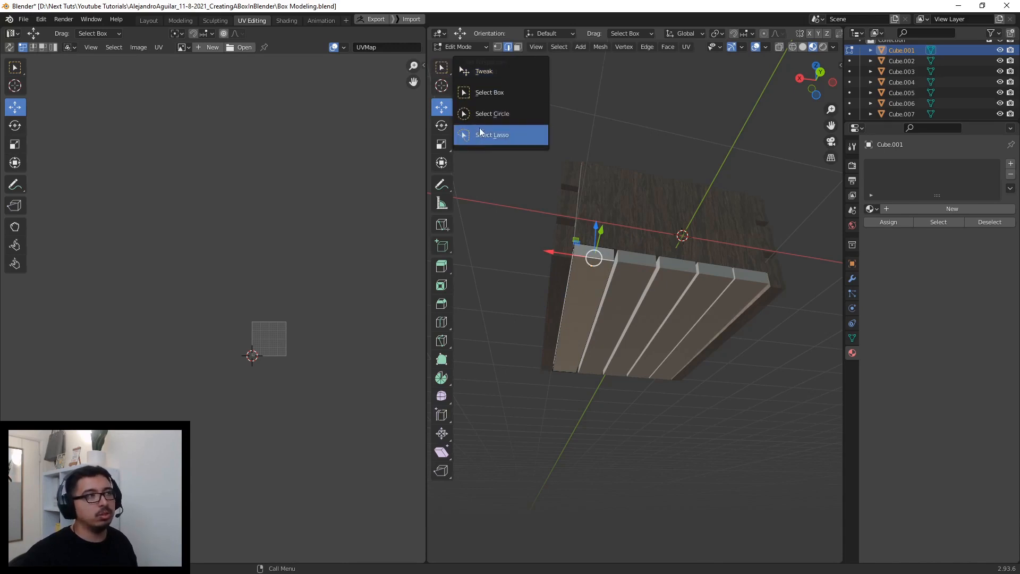
click(481, 93)
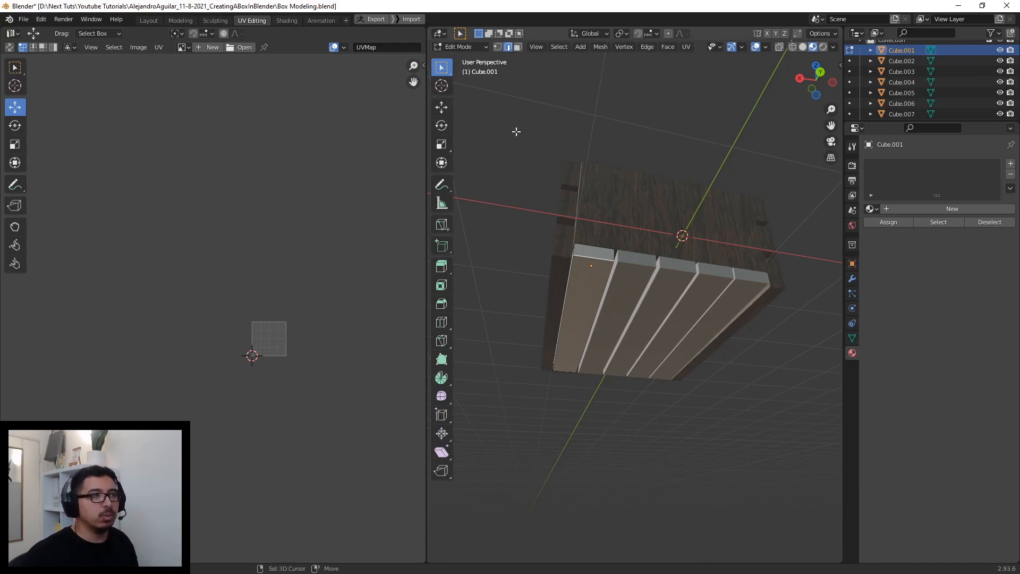
- Select the edges around both short end faces of the plank Cube.001
drag(516, 131, 604, 212)
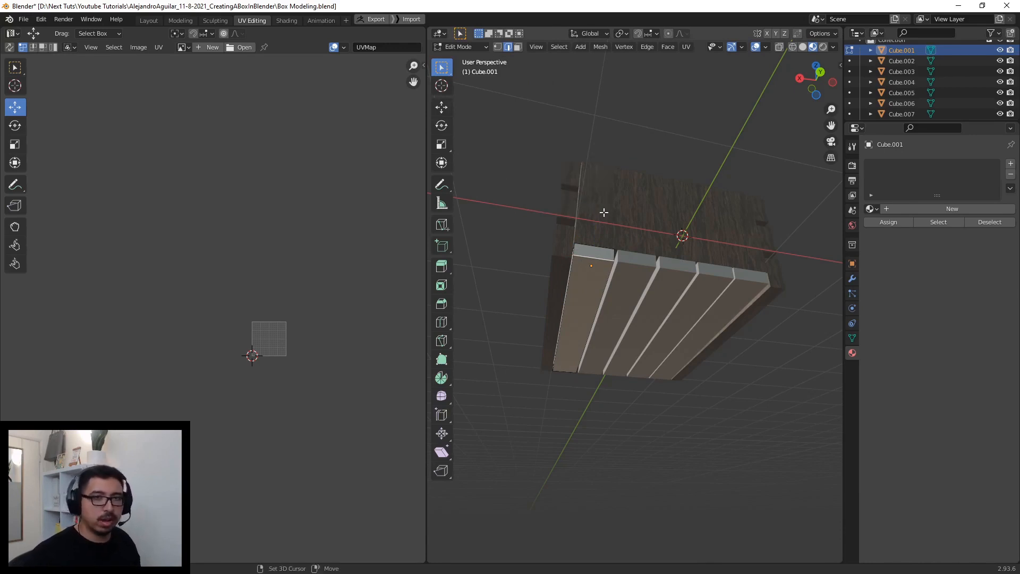
shift+click(598, 247)
shift+click(575, 248)
shift+click(610, 251)
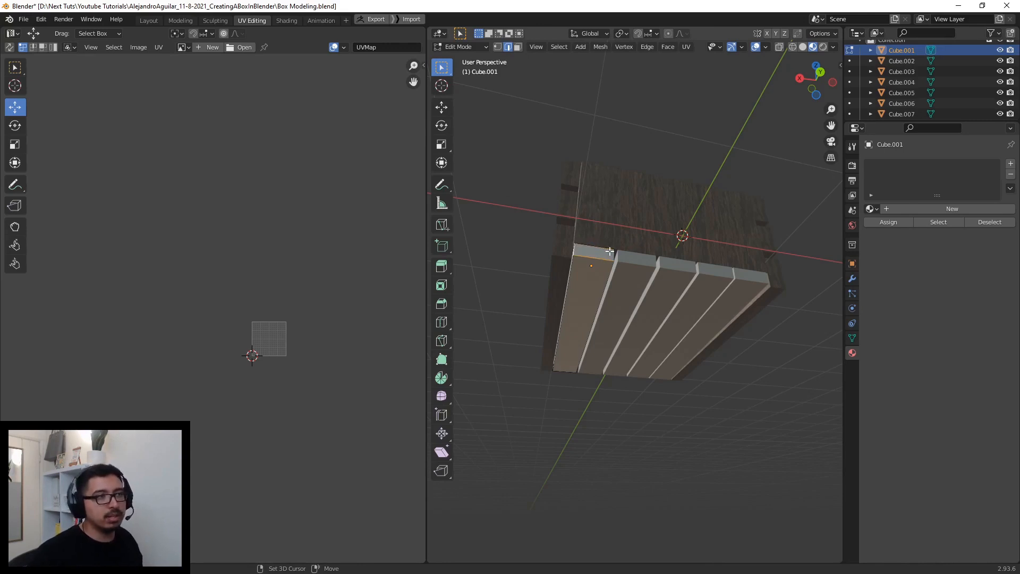
shift+click(600, 246)
middle_drag(600, 246, 795, 278)
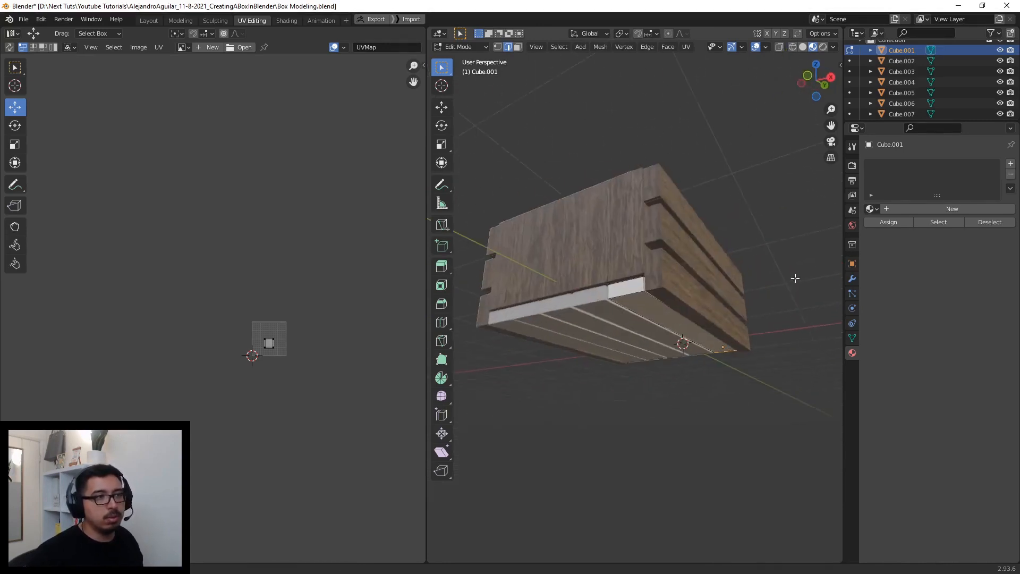
shift+click(640, 285)
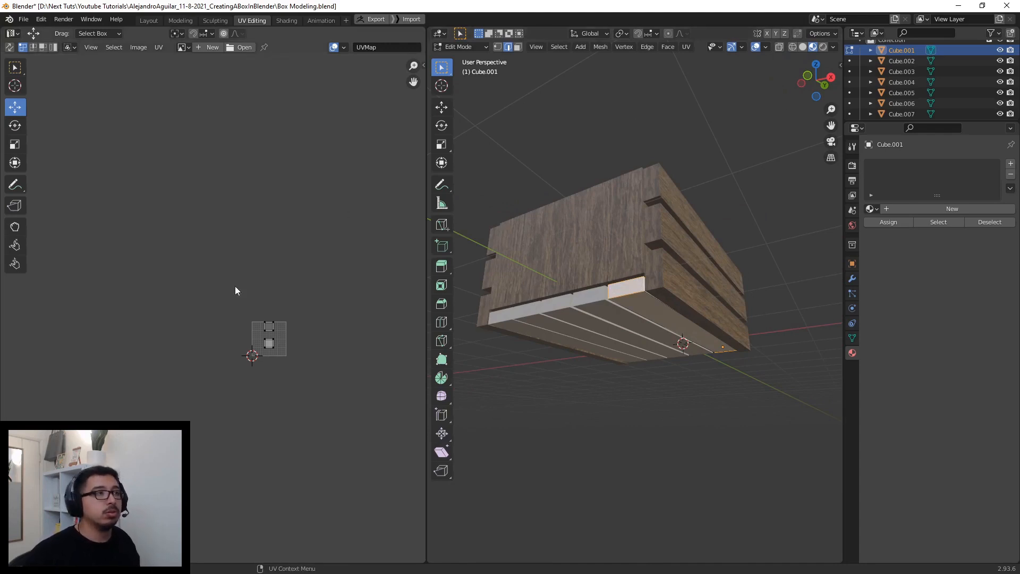
- Unwrap the two selected end faces of Cube.001
scroll(291, 365, up, 5)
middle_drag(292, 367, 168, 308)
scroll(232, 351, up, 2)
scroll(240, 348, up, 1)
middle_drag(242, 347, 174, 336)
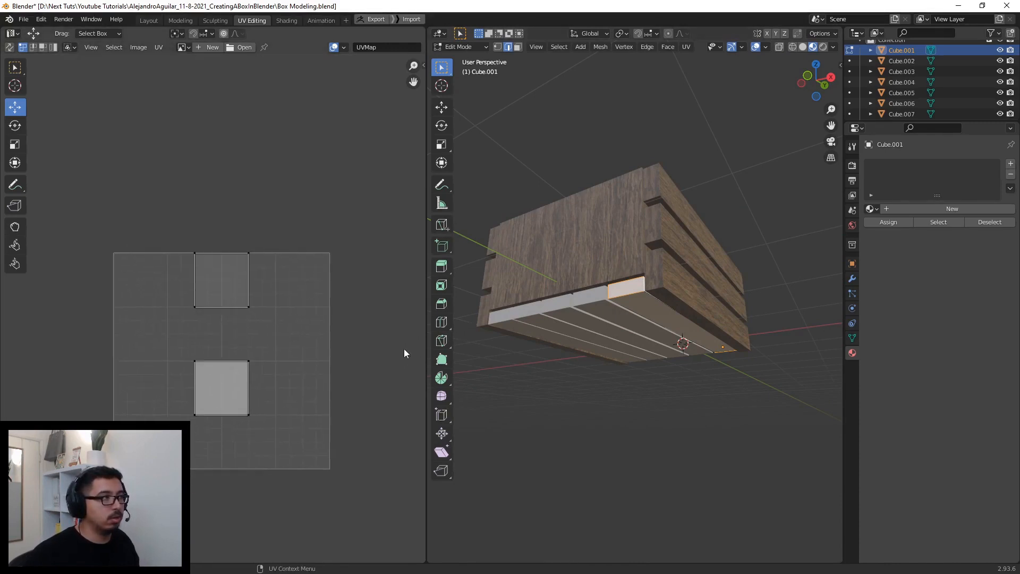
click(683, 49)
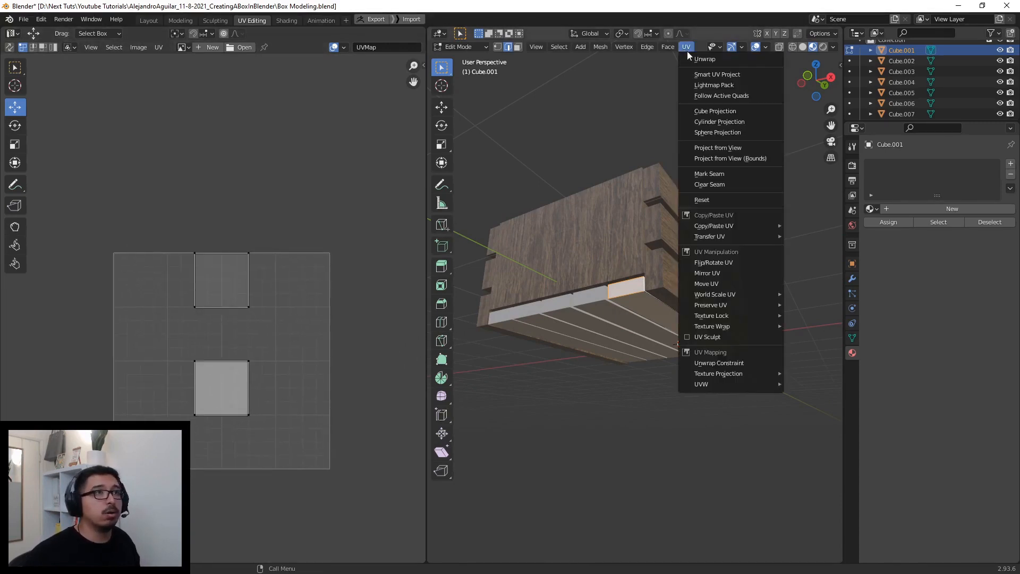
click(688, 56)
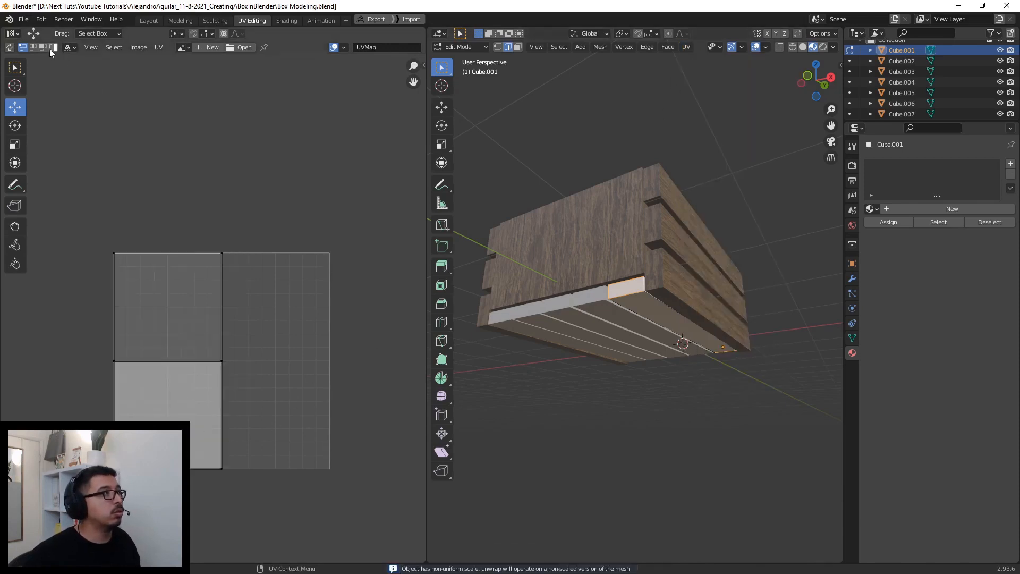
- Move the upper end-face UV island slightly up, away from the lower one, and clear the mesh selection
click(169, 308)
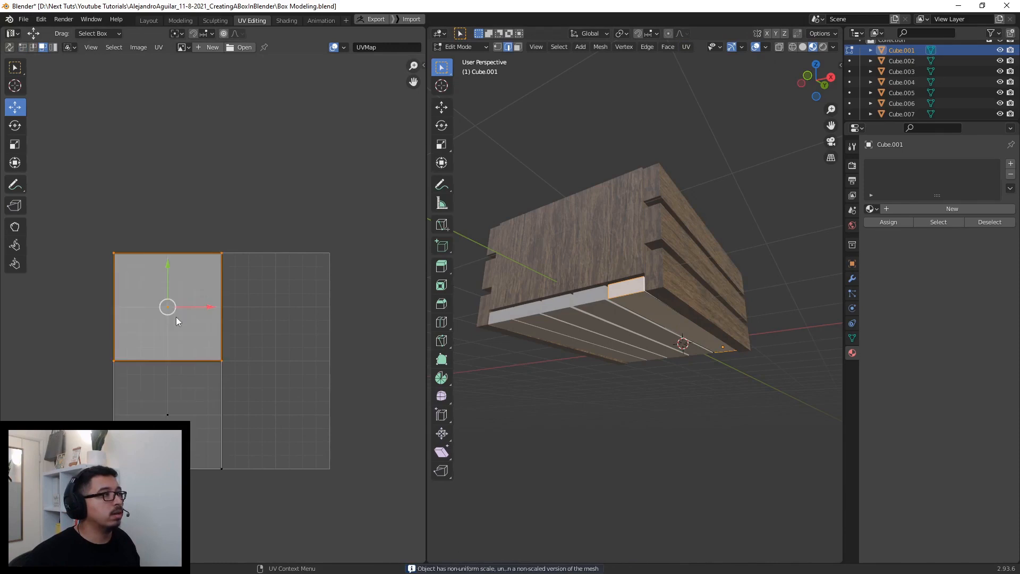
drag(168, 255, 168, 243)
click(24, 48)
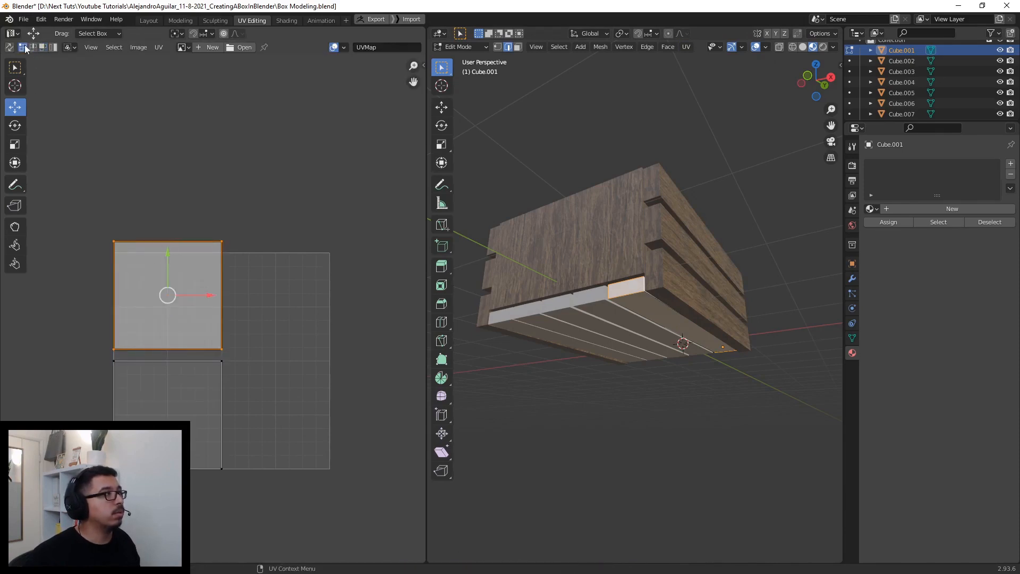
click(681, 406)
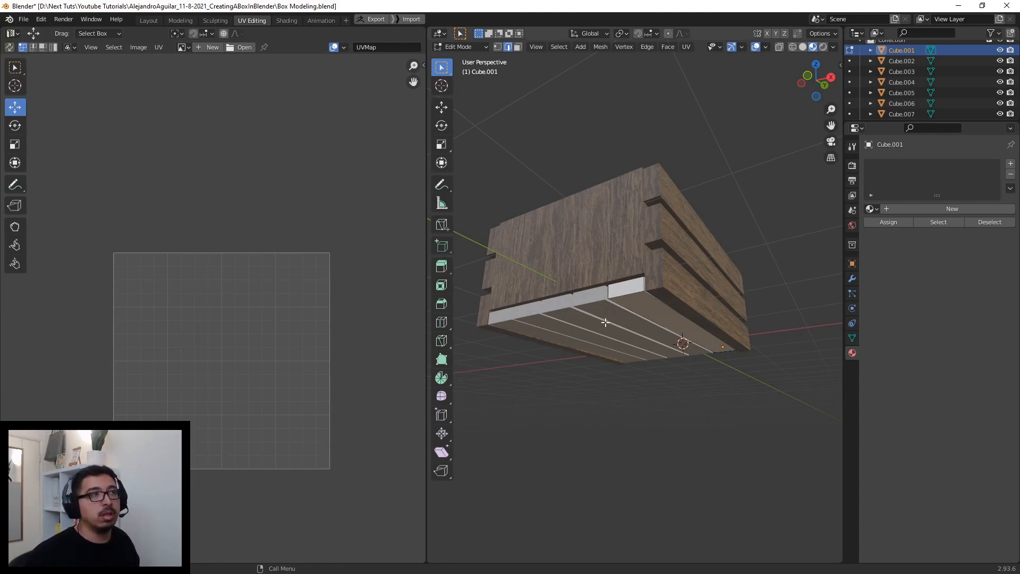
- Return Cube.001 to Object Mode and assign it the existing material named Material
click(459, 45)
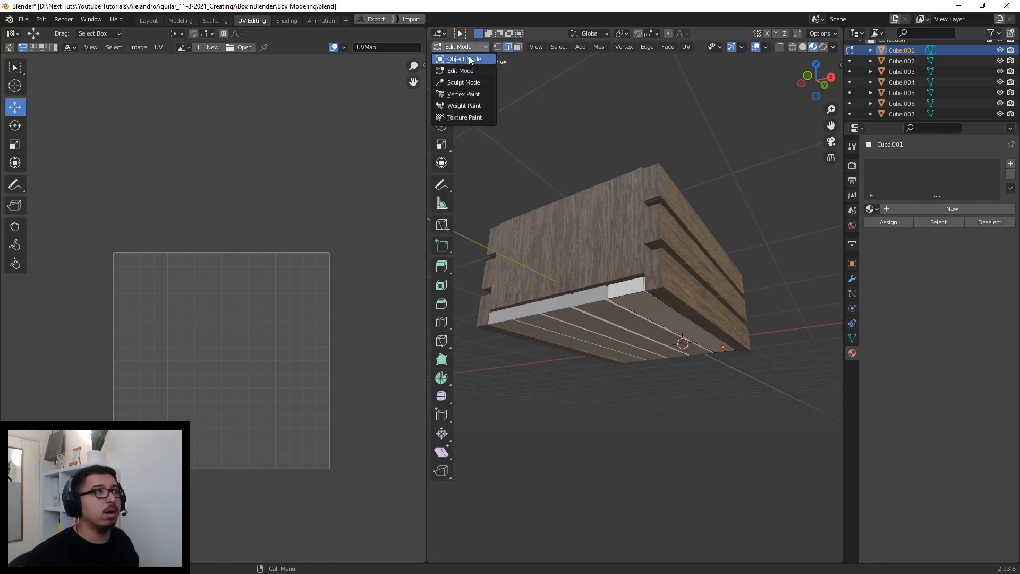
click(466, 57)
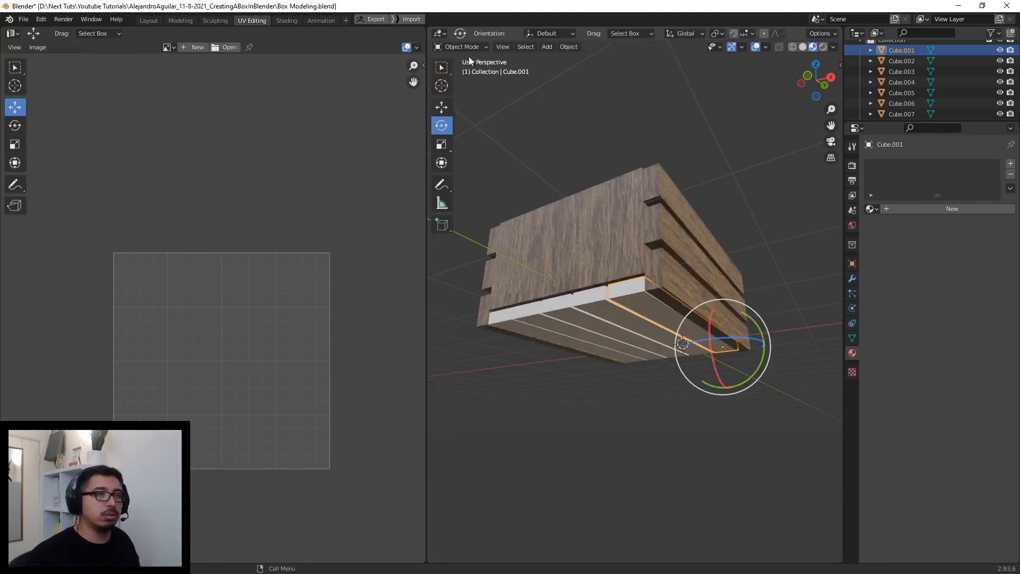
click(633, 305)
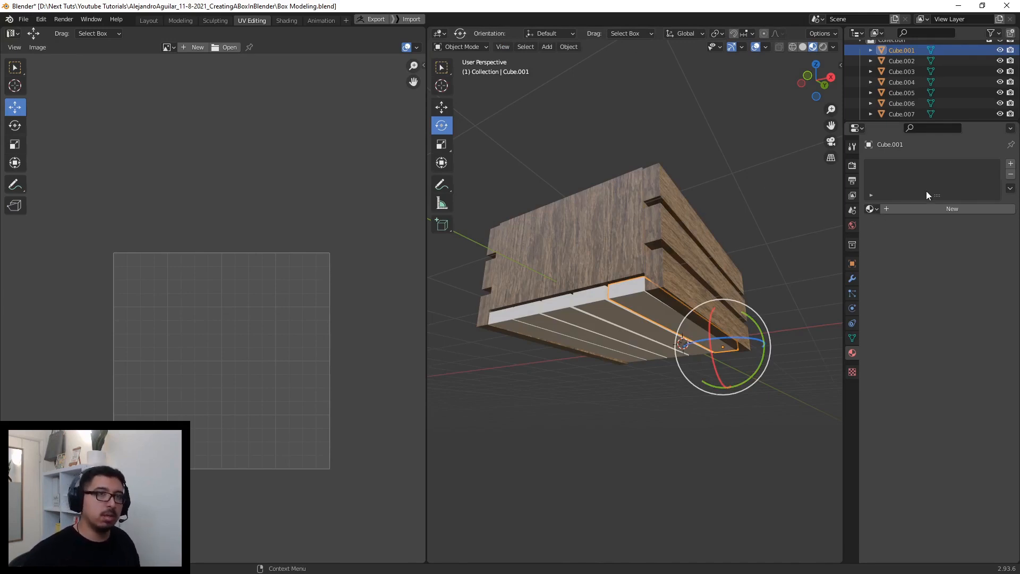
click(873, 209)
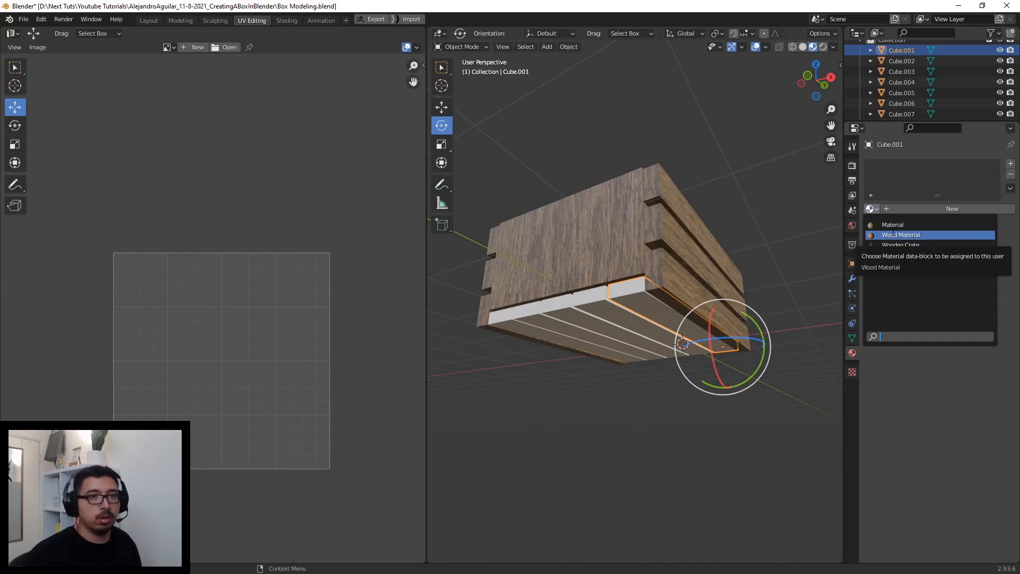
click(893, 225)
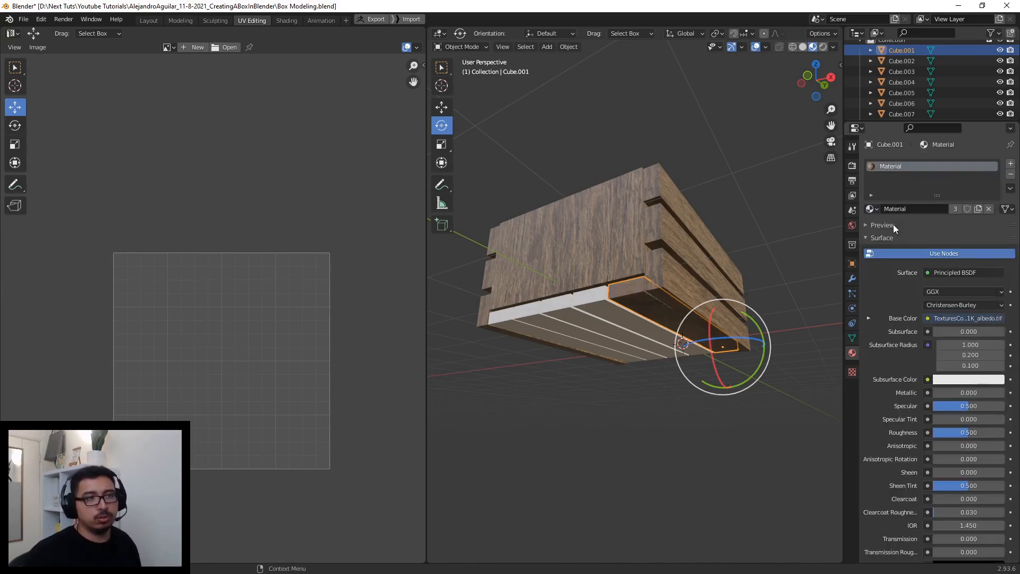
- Select both end faces of Cube.001 in Edit Mode with face selection, showing their UV islands over the wood texture
click(780, 254)
middle_drag(780, 254, 738, 302)
click(653, 300)
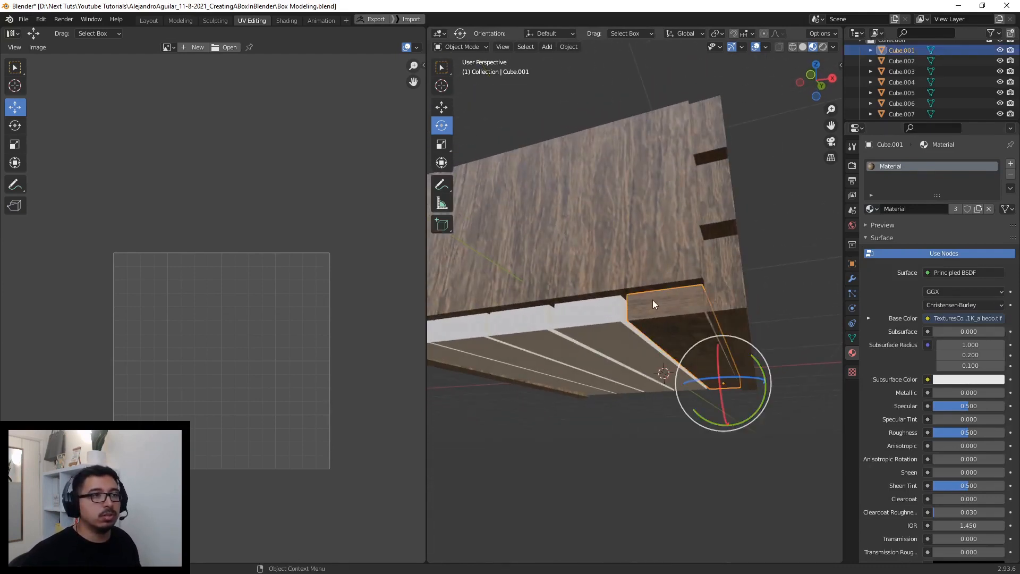
click(446, 48)
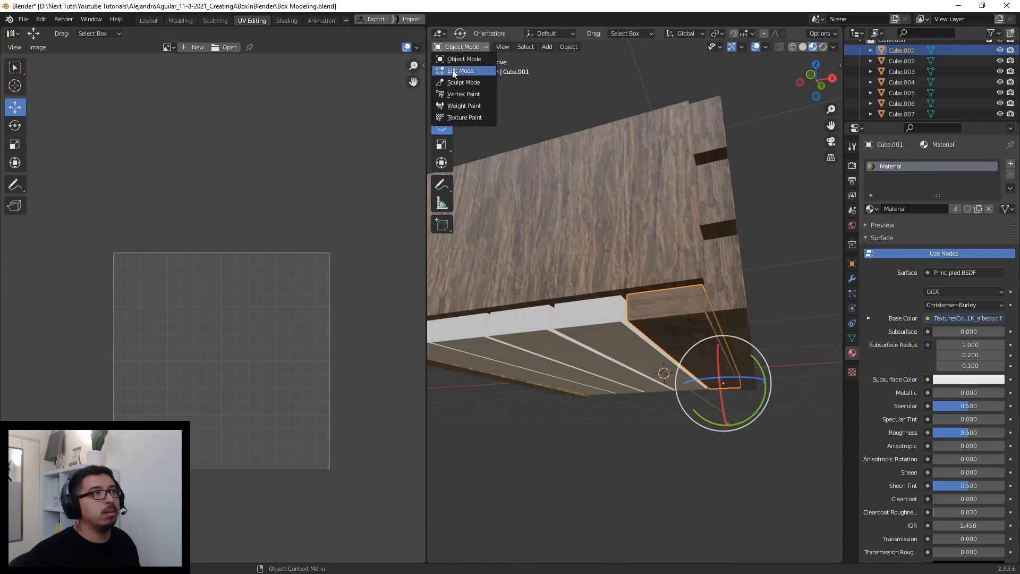
click(455, 69)
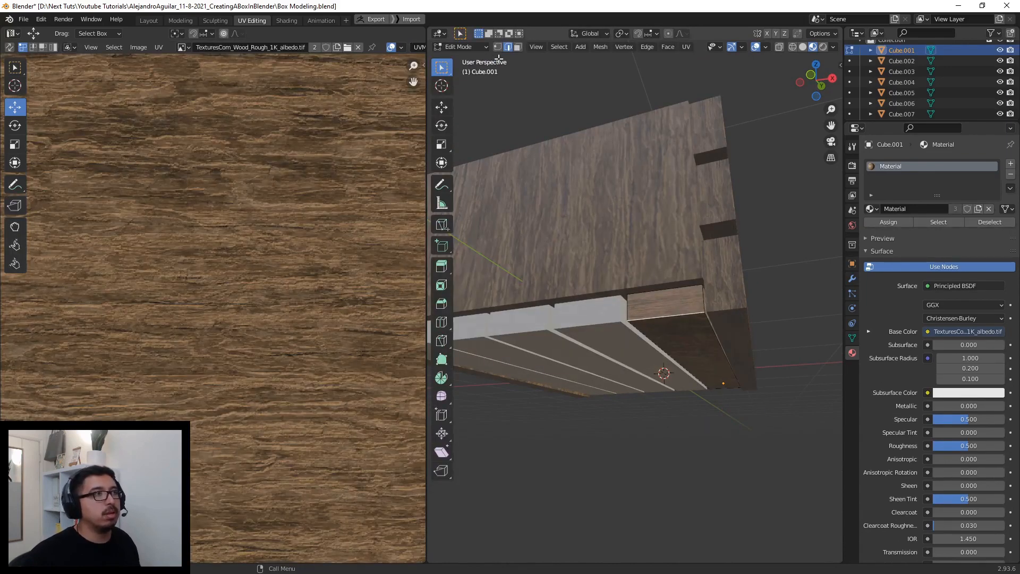
click(518, 48)
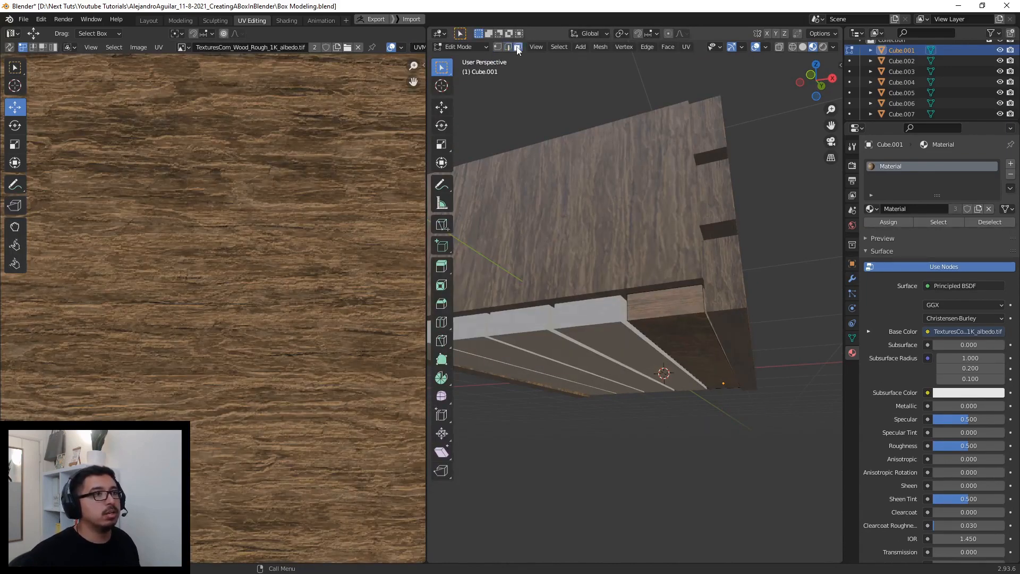
click(693, 298)
middle_drag(693, 298, 770, 314)
key(a)
scroll(281, 298, down, 7)
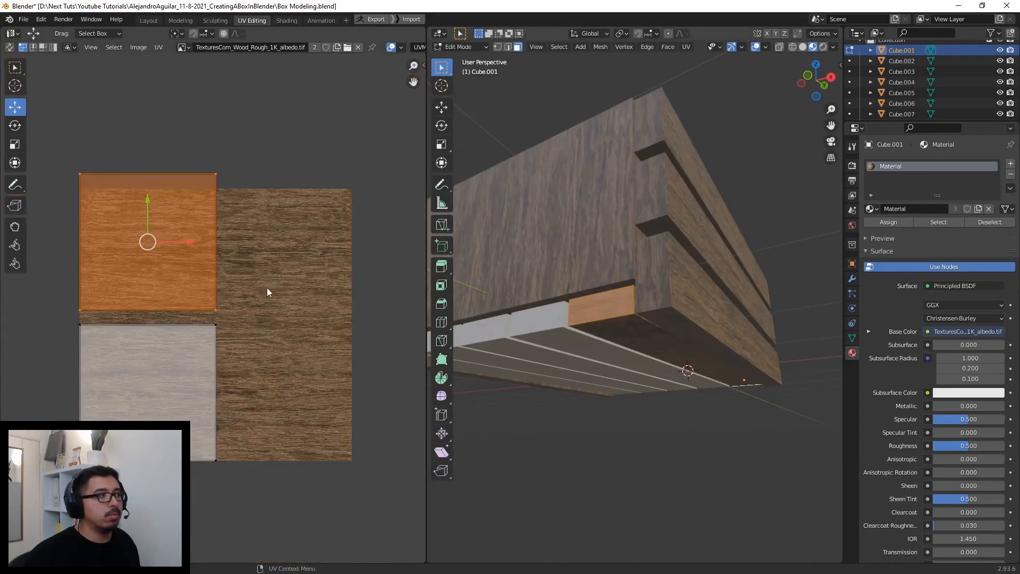
- Lower the top vertices of both end-face UV islands together to flatten them into thin horizontal strips
drag(62, 145, 305, 201)
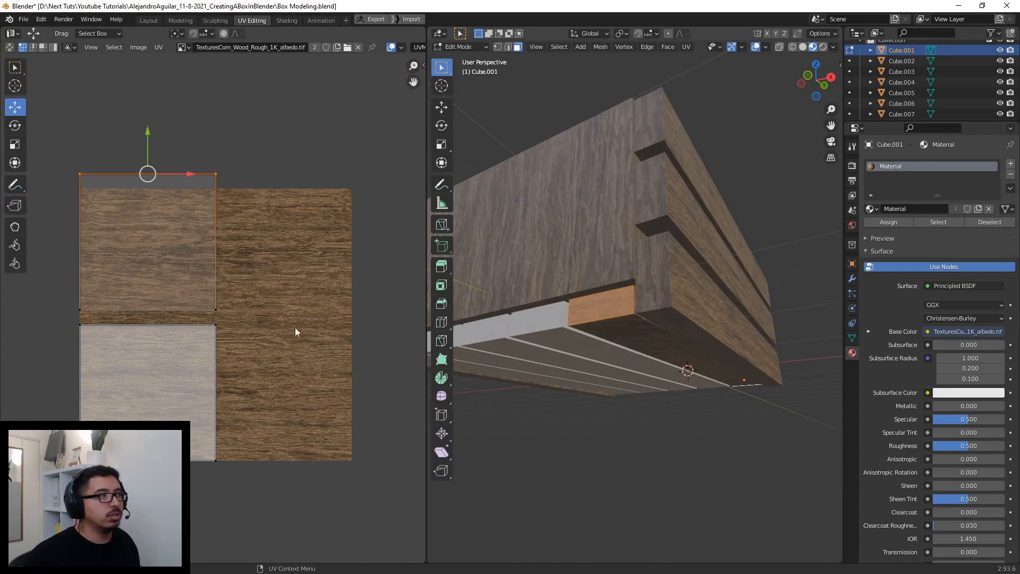
shift+drag(238, 313, 21, 353)
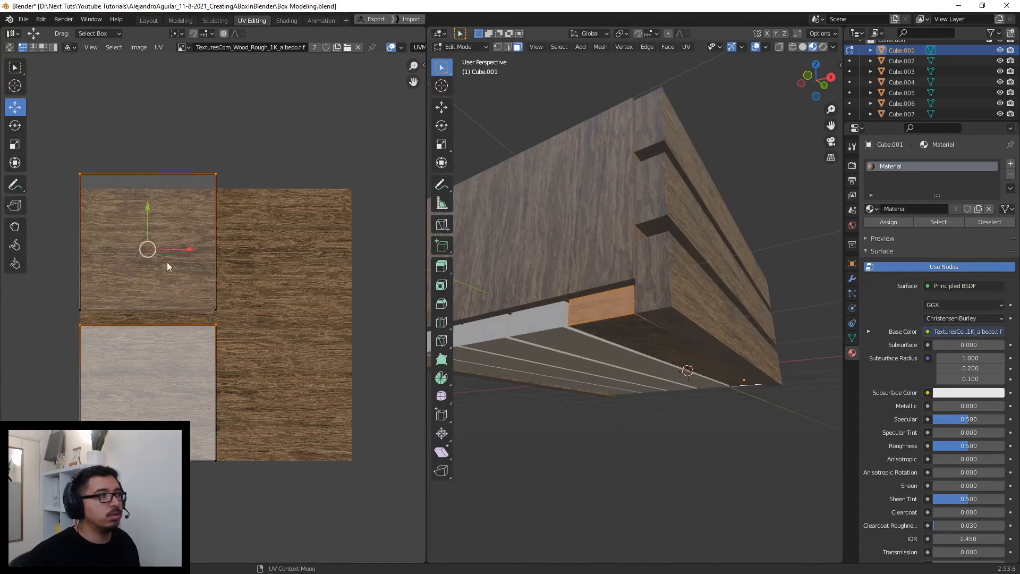
drag(148, 207, 143, 323)
- Shorten both end-face UV strips by moving their right-hand vertices inward, raise their top vertices slightly, and deselect the faces
drag(295, 503, 183, 241)
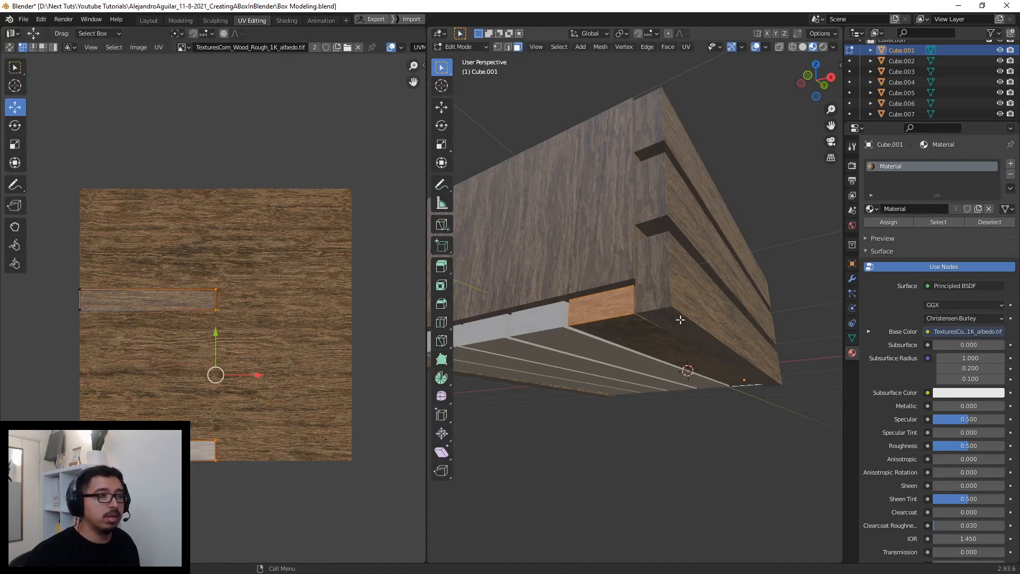
drag(258, 375, 176, 373)
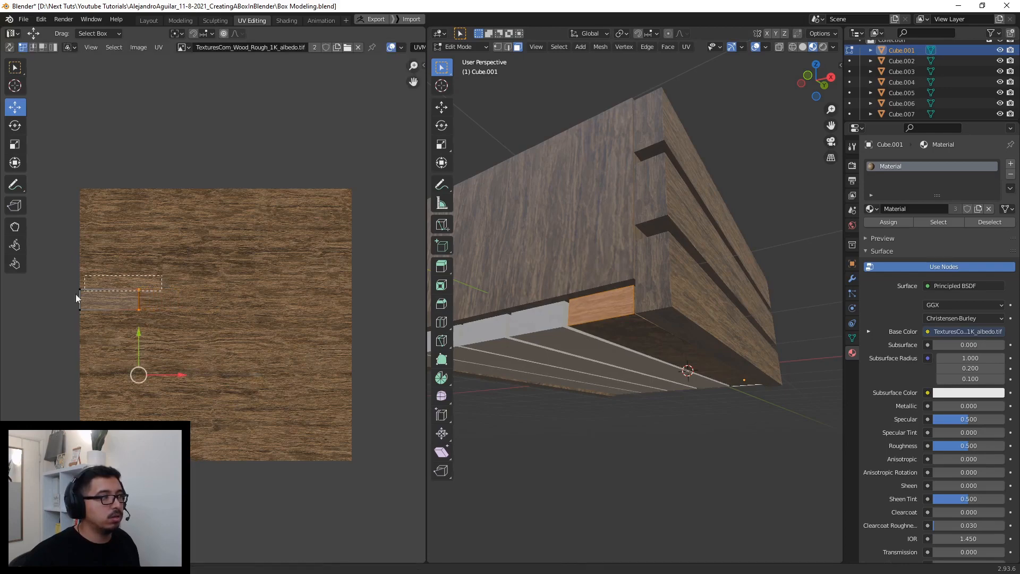
drag(75, 294, 77, 295)
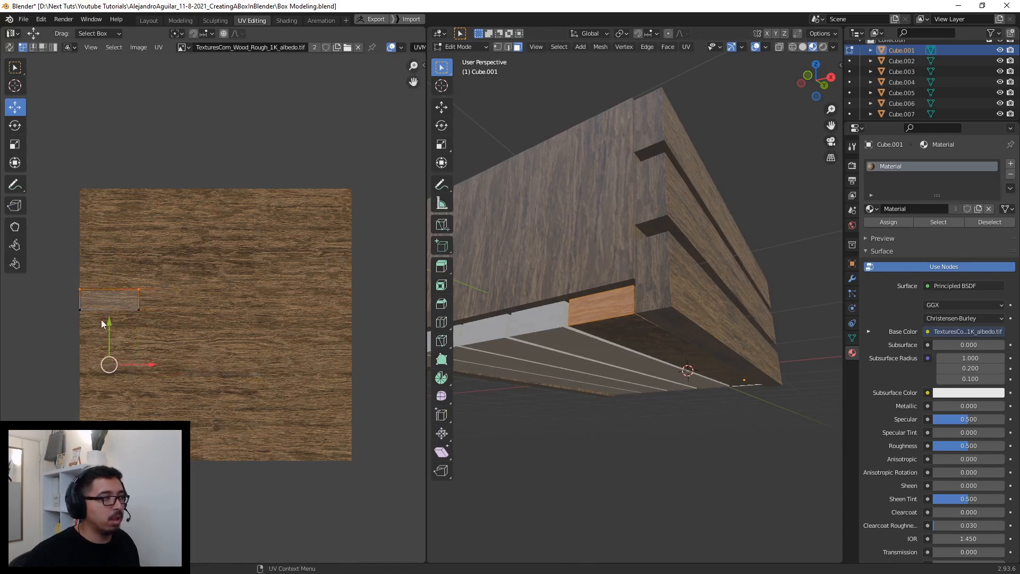
drag(110, 328, 106, 317)
click(581, 428)
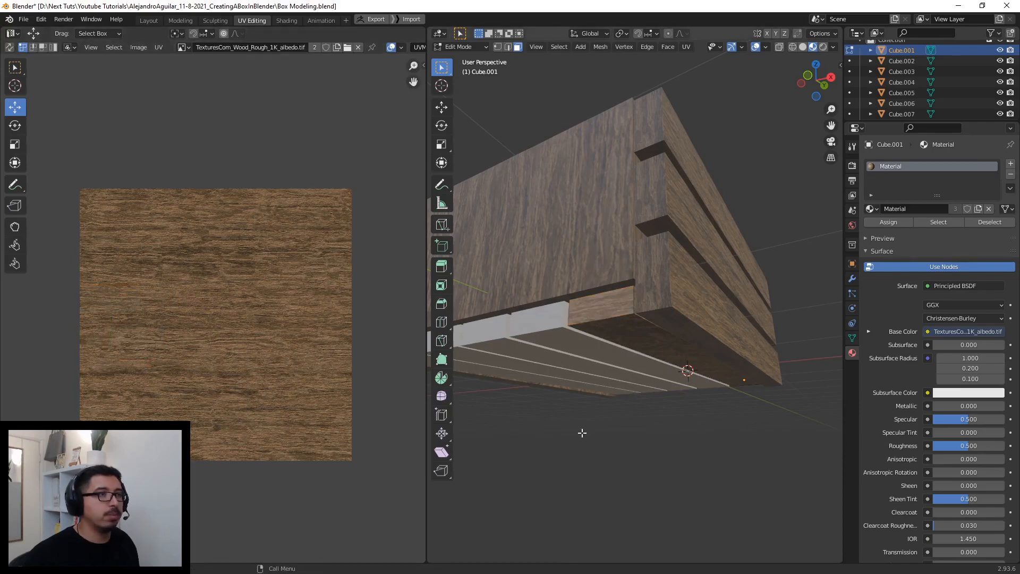
- Select the outer long edge on the underside of Cube.001 in edge selection and mark it as a seam
click(629, 334)
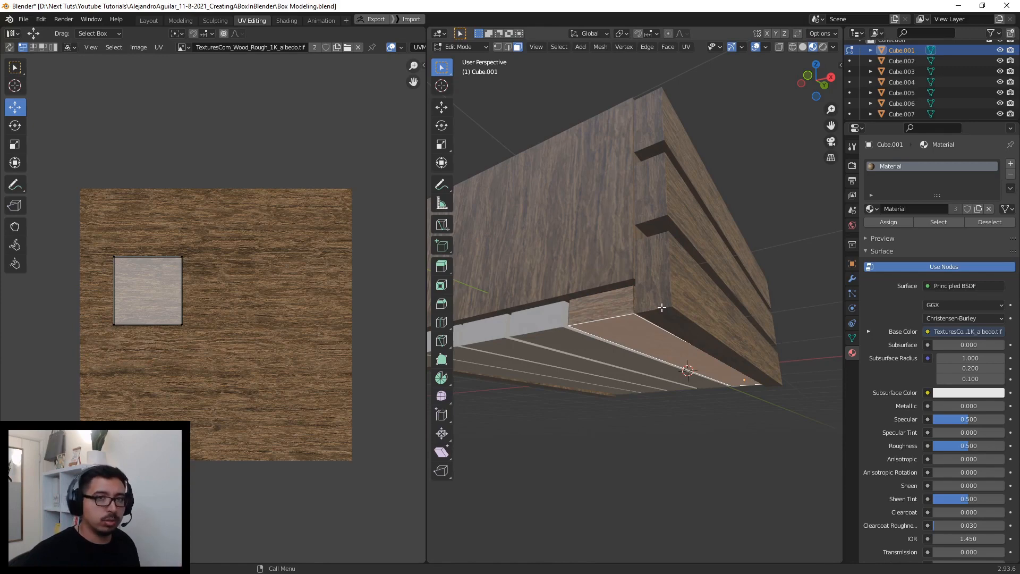
click(646, 49)
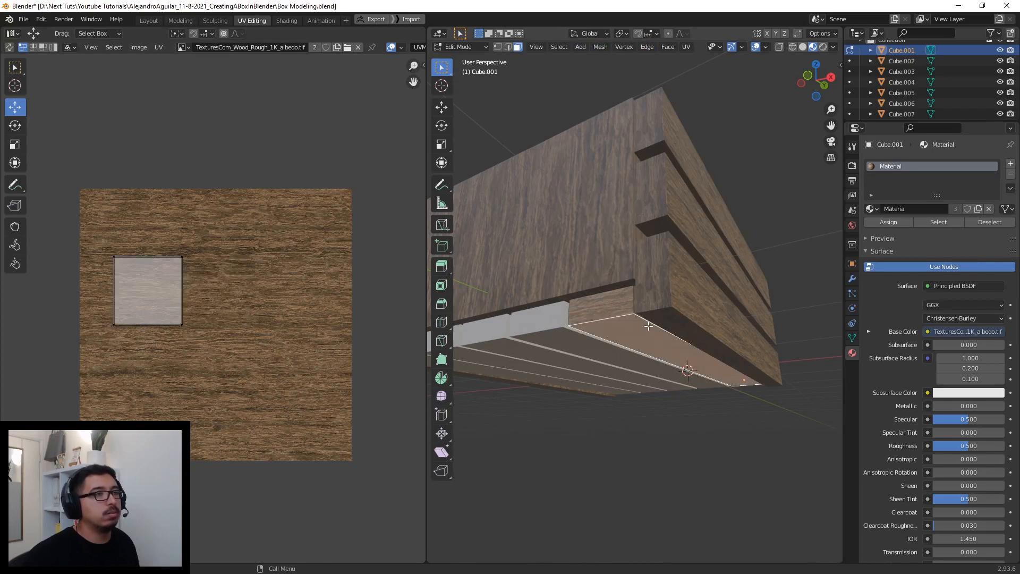
click(507, 47)
click(685, 344)
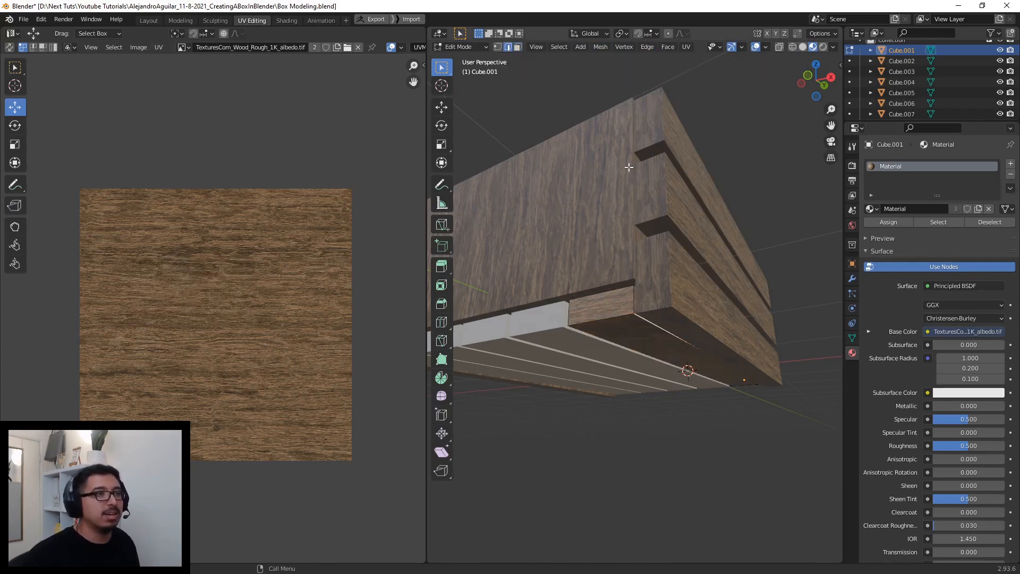
click(647, 47)
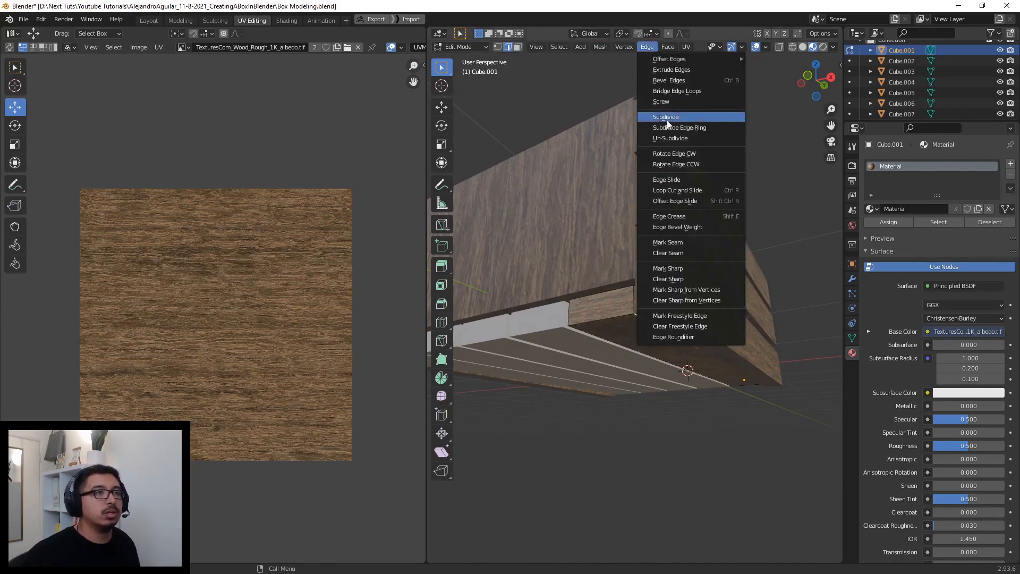
click(667, 240)
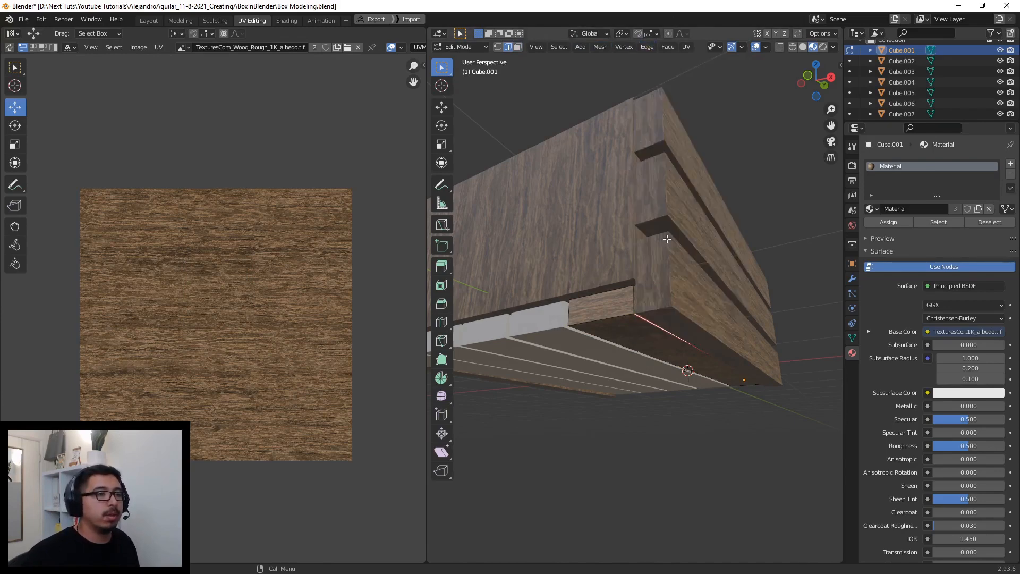
- Select the four long faces of Cube.001 with face selection, unwrap them into full-width horizontal UV strips, and deselect the faces
click(518, 48)
click(652, 315)
middle_drag(653, 315, 676, 384)
shift+click(755, 327)
shift+click(648, 330)
middle_drag(648, 330, 630, 303)
shift+click(630, 303)
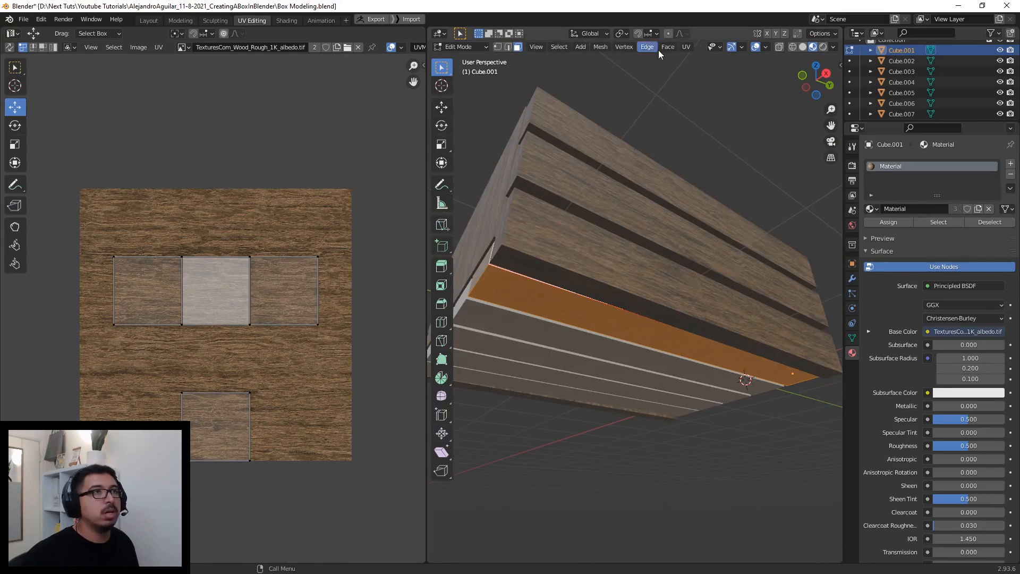
click(685, 49)
click(693, 58)
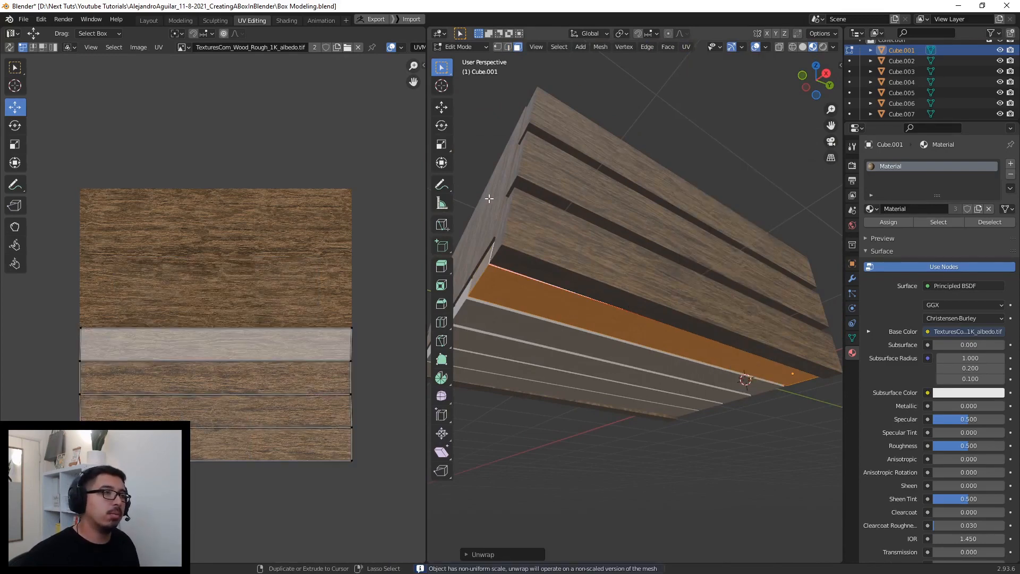
key(ctrl+z)
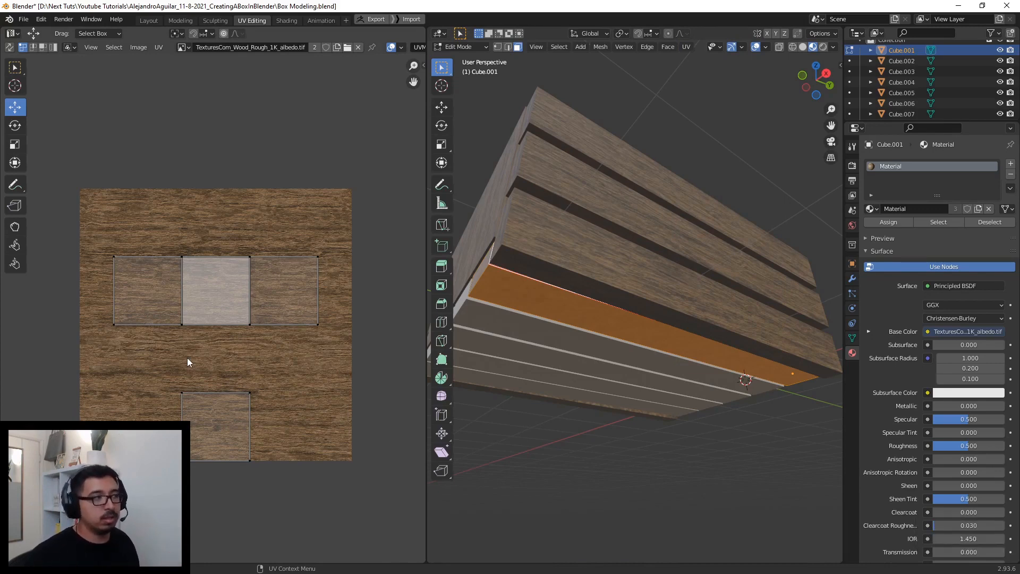
click(686, 47)
click(690, 60)
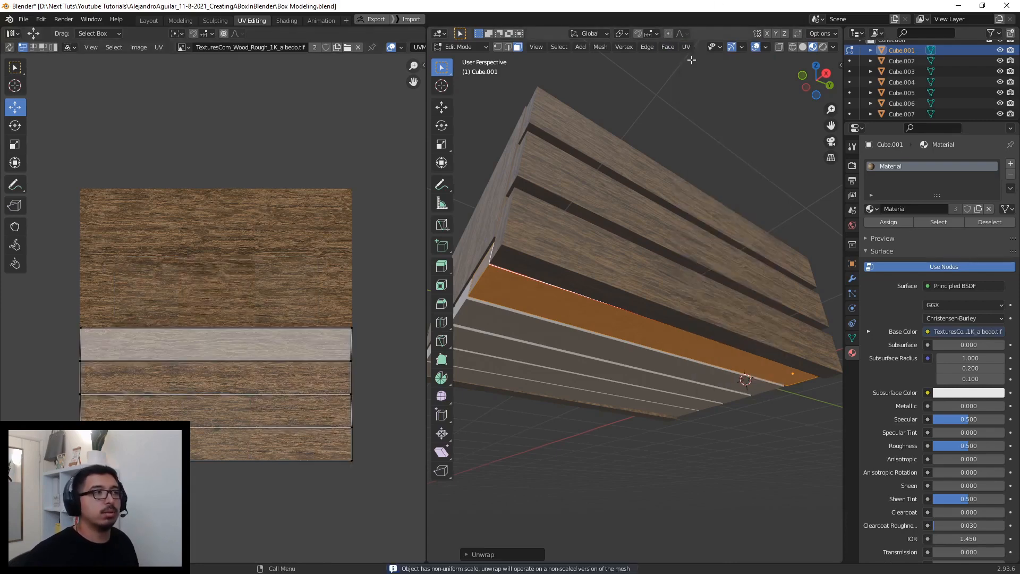
click(569, 478)
- Return Cube.001 to Object Mode and set its origin to its geometry
middle_drag(569, 478, 645, 368)
scroll(601, 413, down, 4)
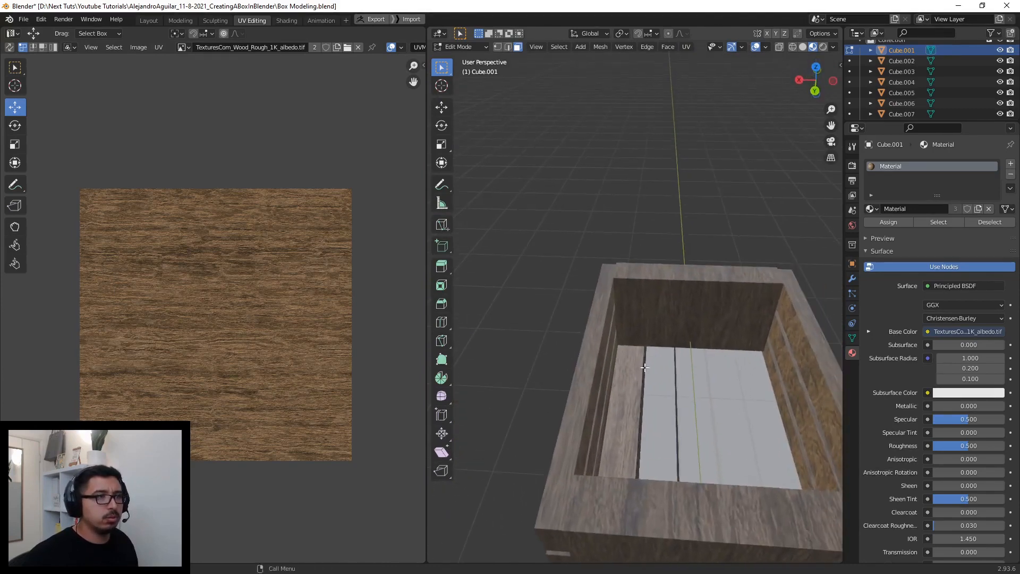
click(460, 47)
click(460, 59)
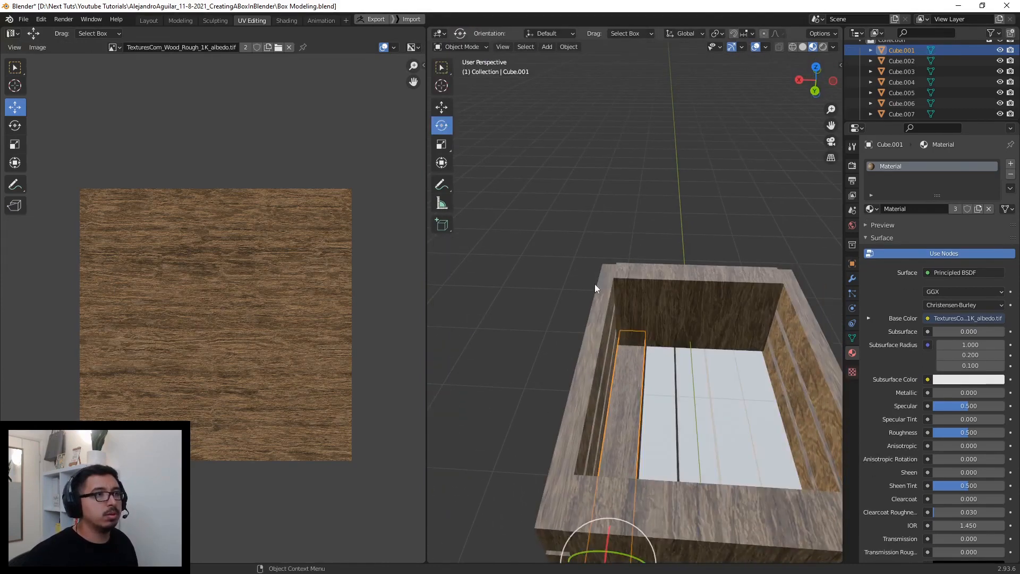
middle_drag(594, 284, 506, 352)
click(530, 301)
click(621, 370)
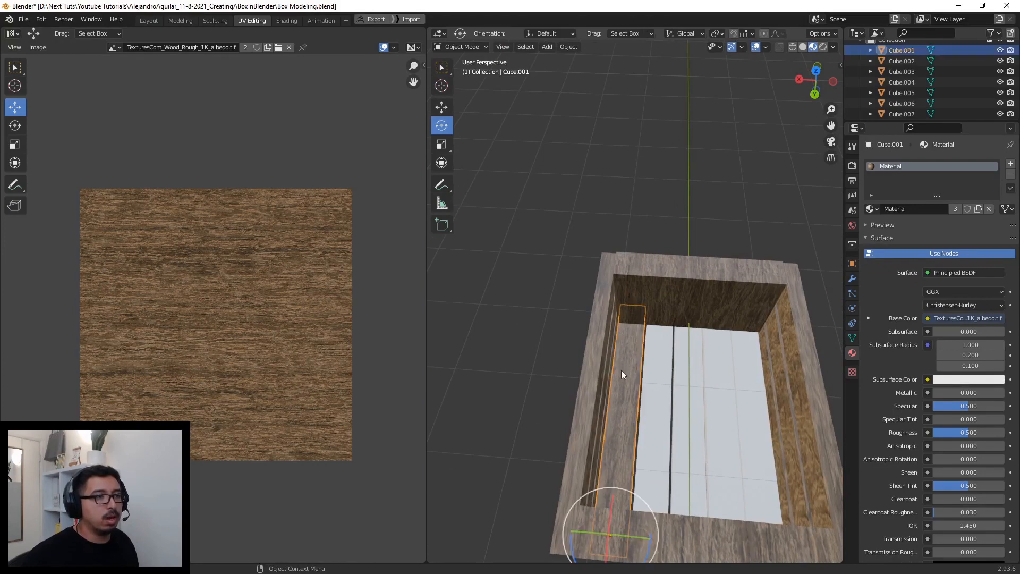
middle_drag(621, 370, 584, 279)
click(461, 49)
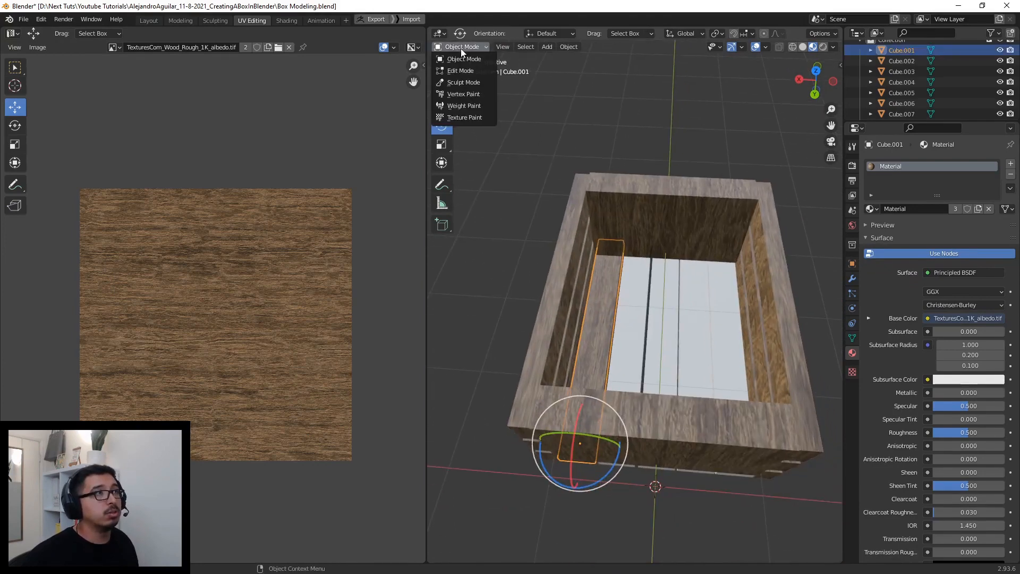
click(455, 62)
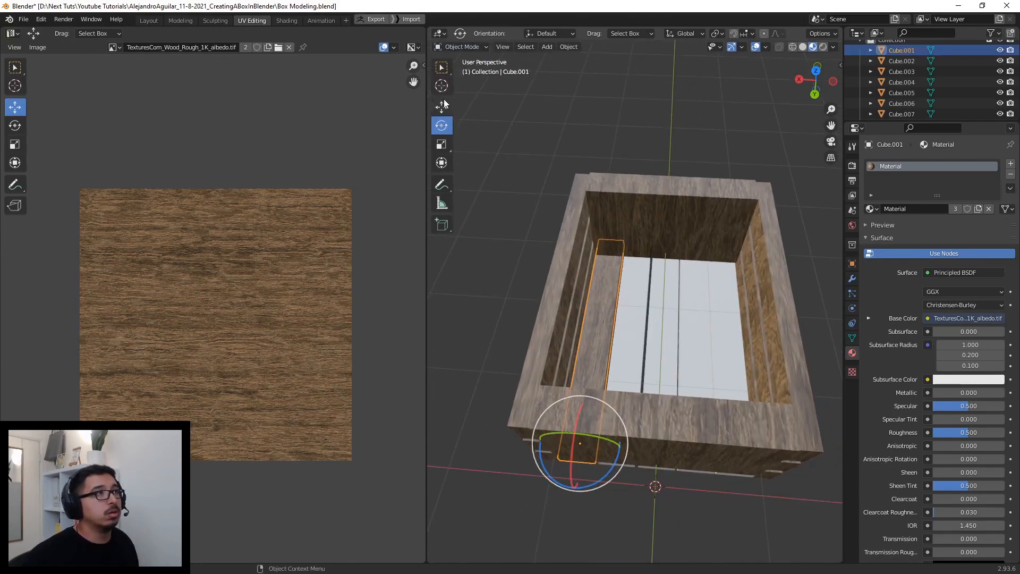
click(444, 104)
click(568, 46)
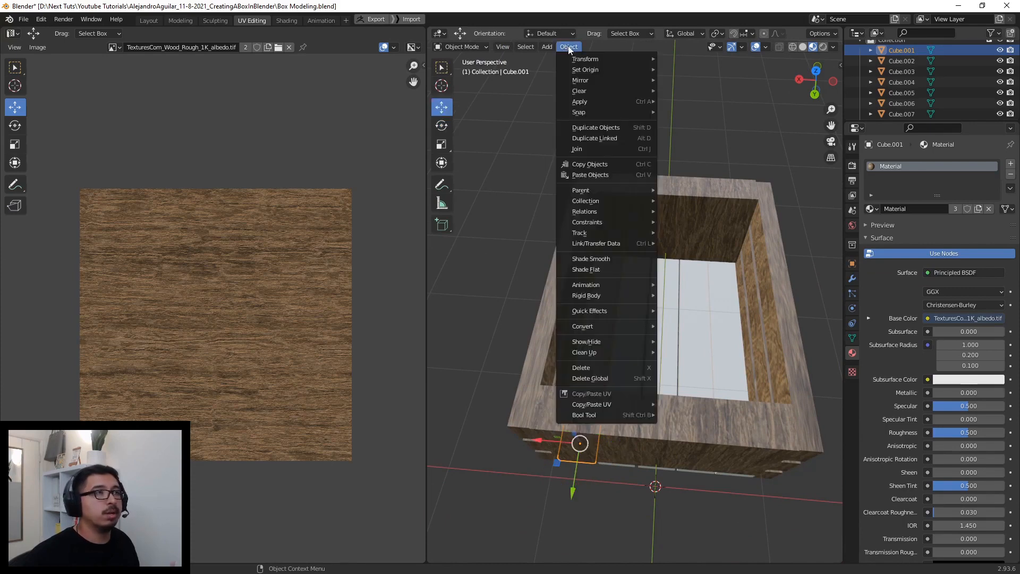
mouse_move(587, 81)
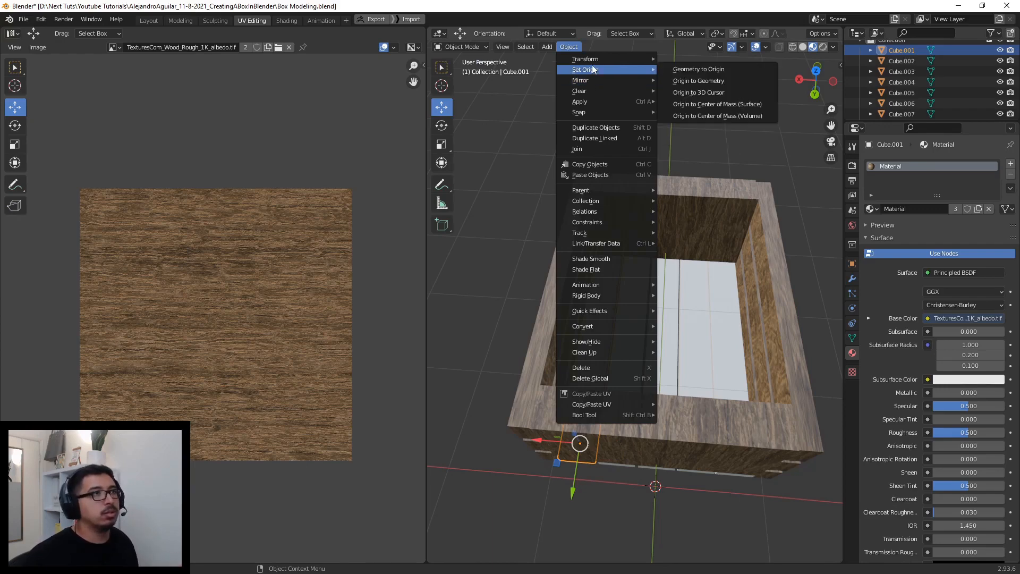
click(673, 81)
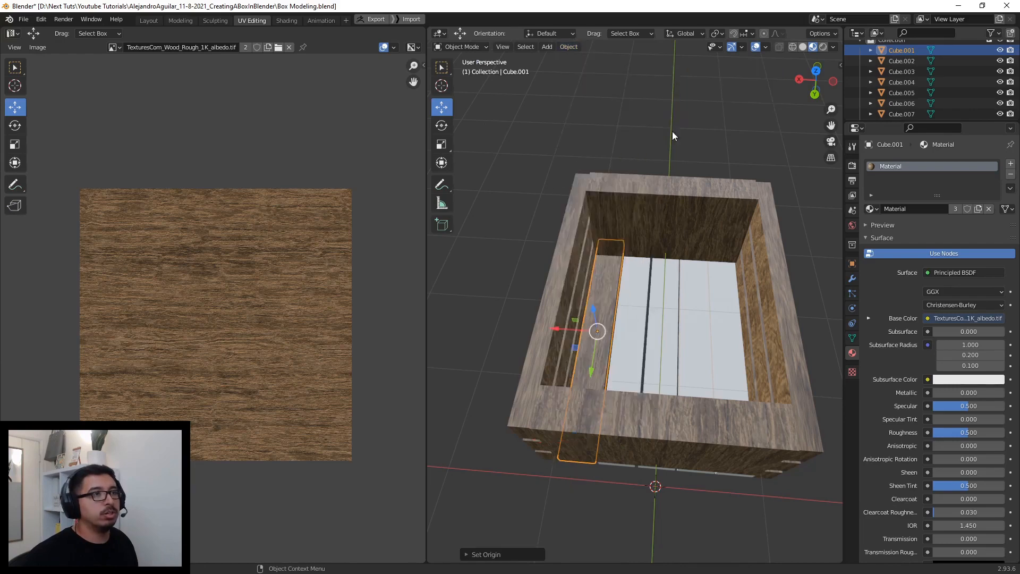
- Select the four untextured bottom planks, Cube.005 through Cube.008, and delete them
click(627, 327)
shift+click(669, 324)
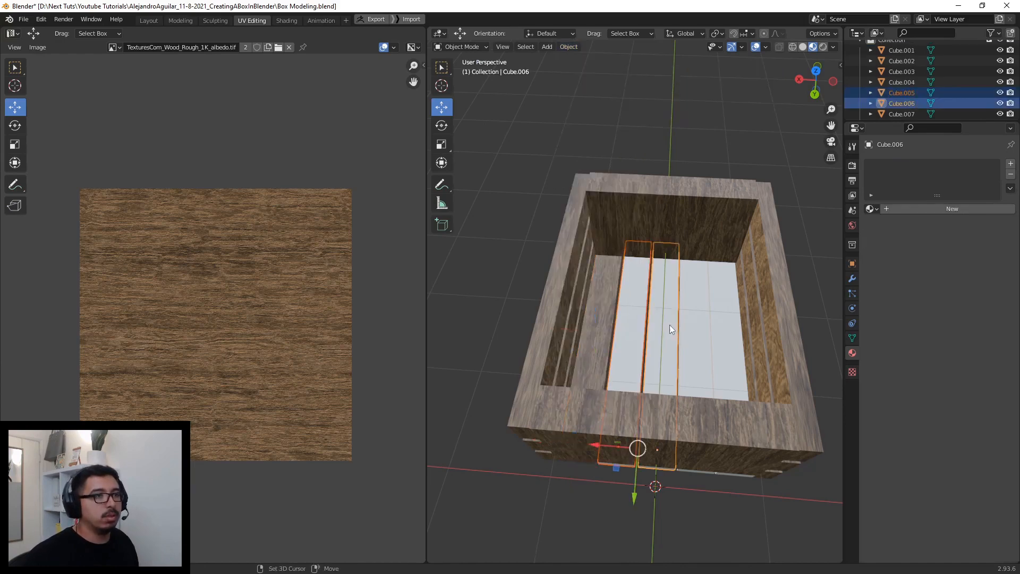
shift+click(702, 322)
shift+click(719, 321)
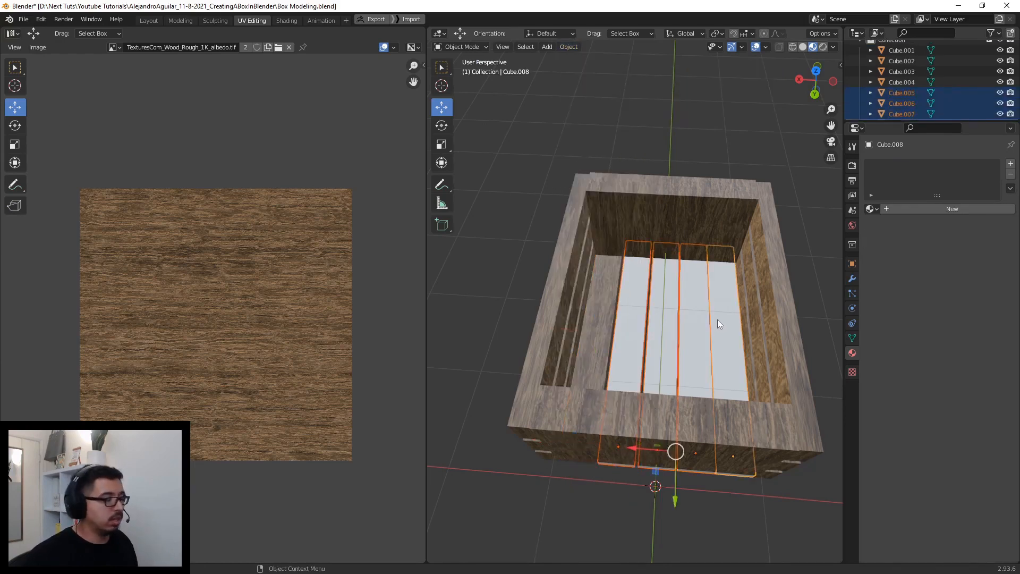
click(567, 46)
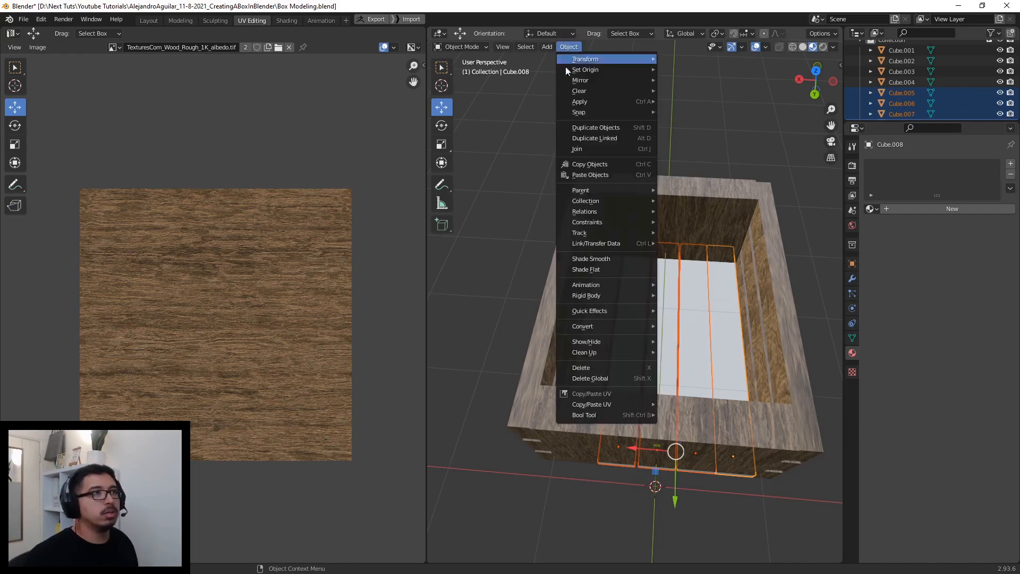
click(585, 368)
- Duplicate the textured bottom plank Cube.001 and move the copy along X to sit beside it with a small gap
click(608, 308)
middle_drag(608, 308, 598, 321)
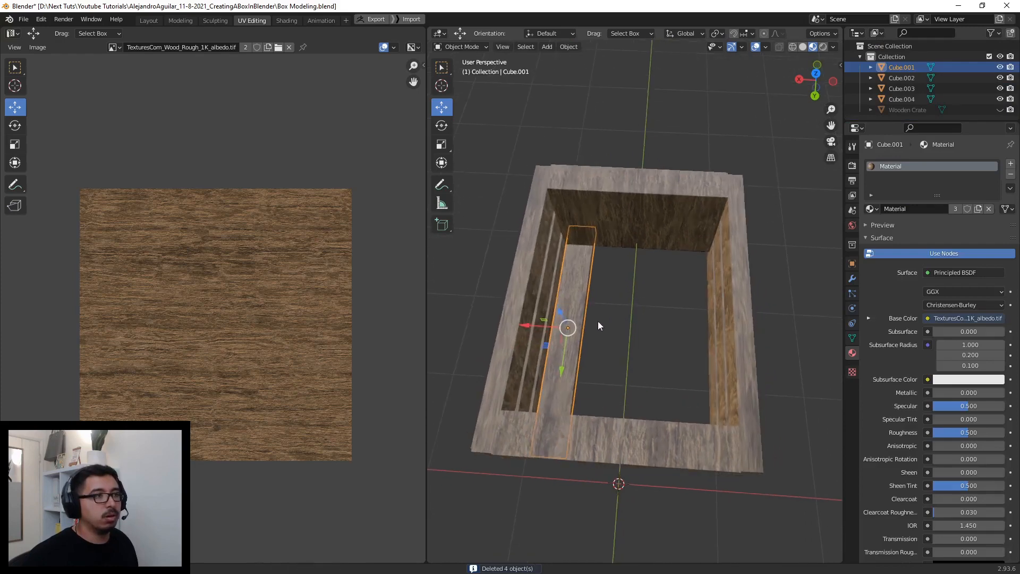
click(564, 47)
click(596, 128)
right_click(587, 241)
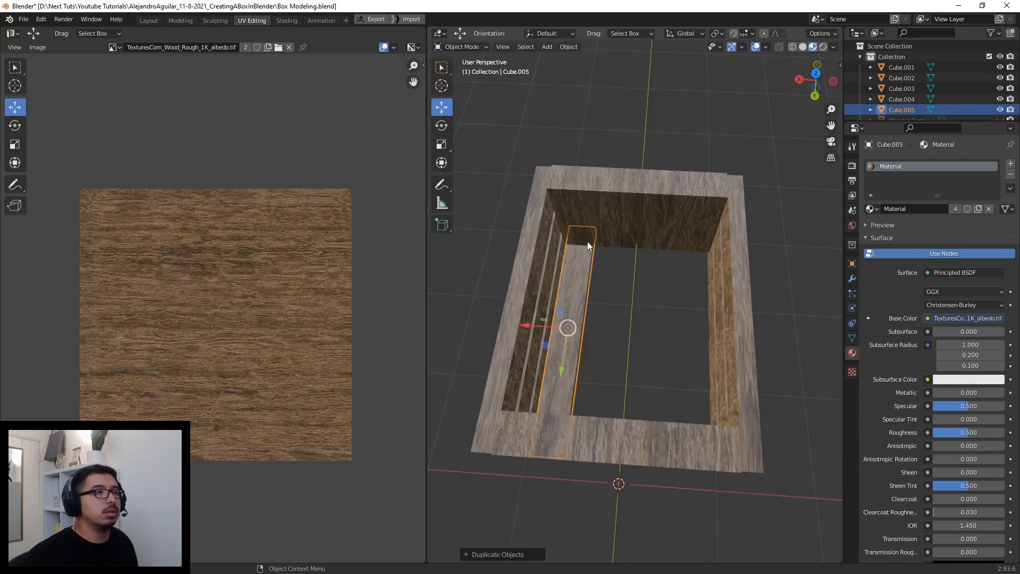
drag(525, 324, 560, 325)
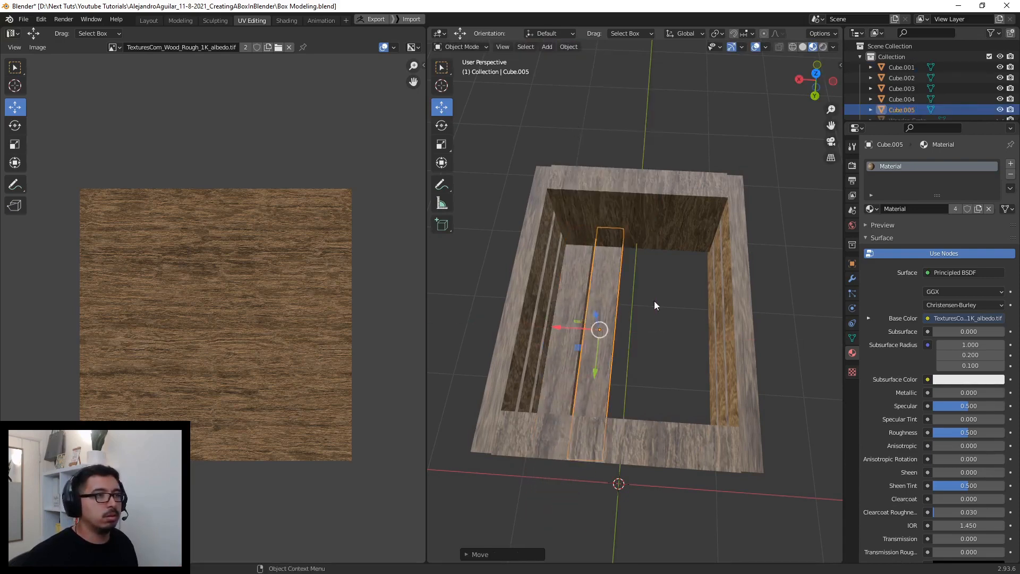
- Duplicate the second bottom plank and move the copy about 0.4 m along negative X as the third plank
click(566, 48)
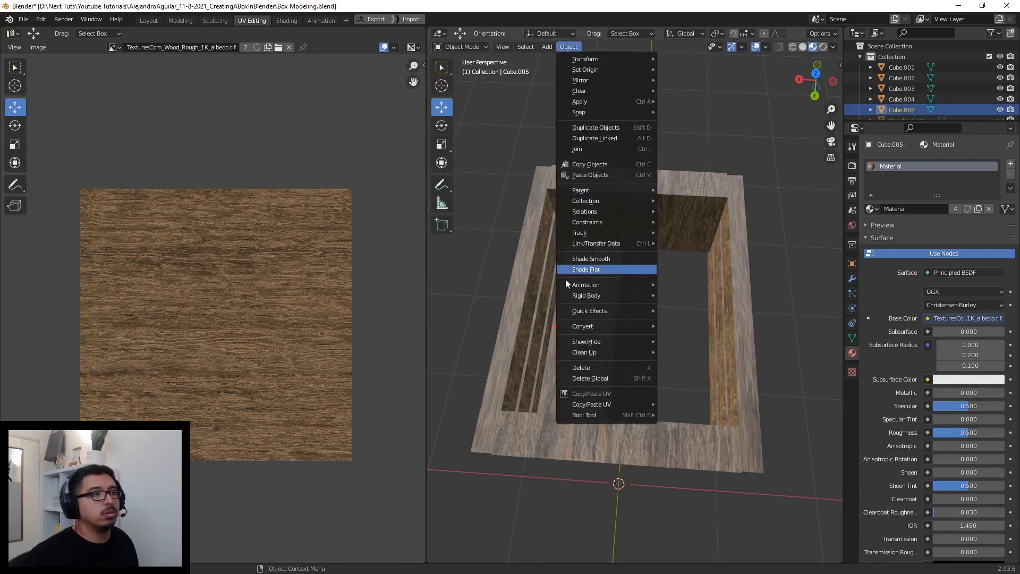
click(596, 127)
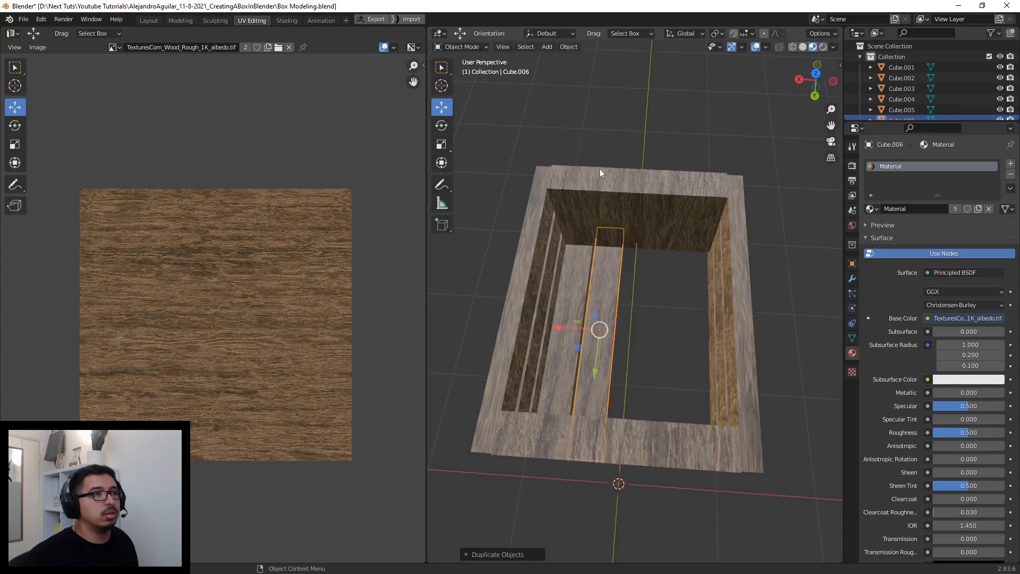
key(g)
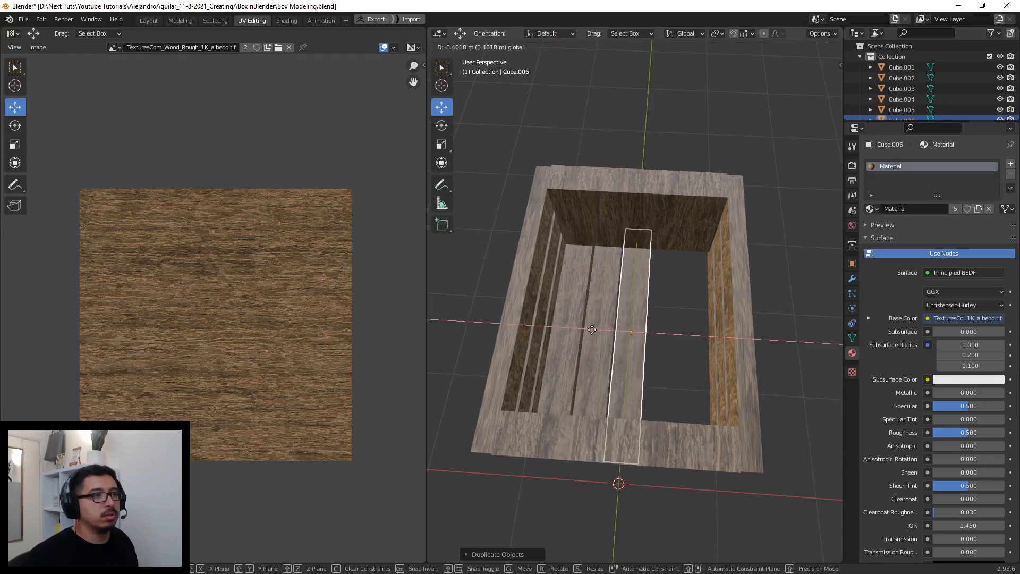
click(592, 330)
- Duplicate the third bottom plank and move the copy along X into the fourth position
click(571, 48)
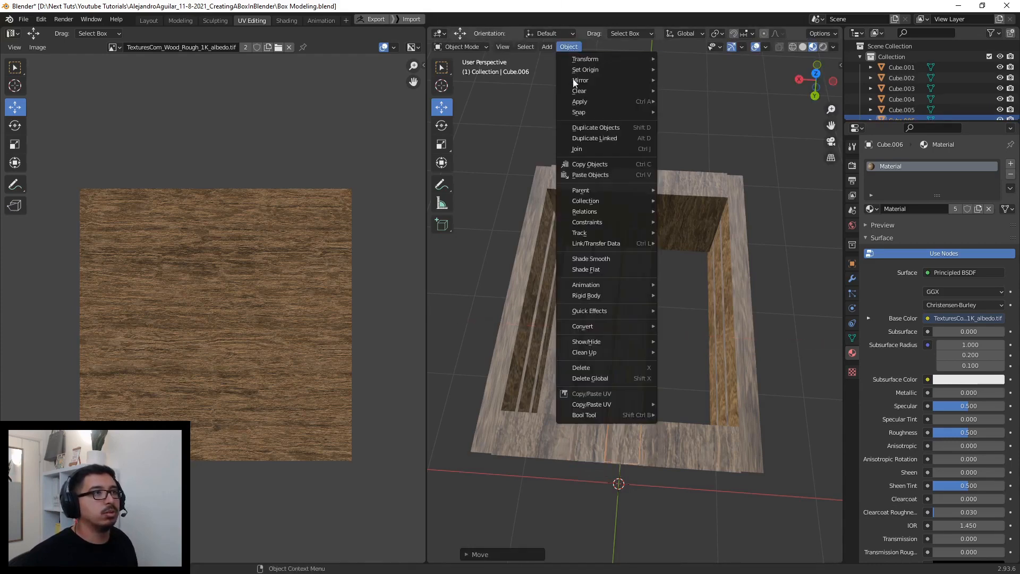
mouse_move(574, 243)
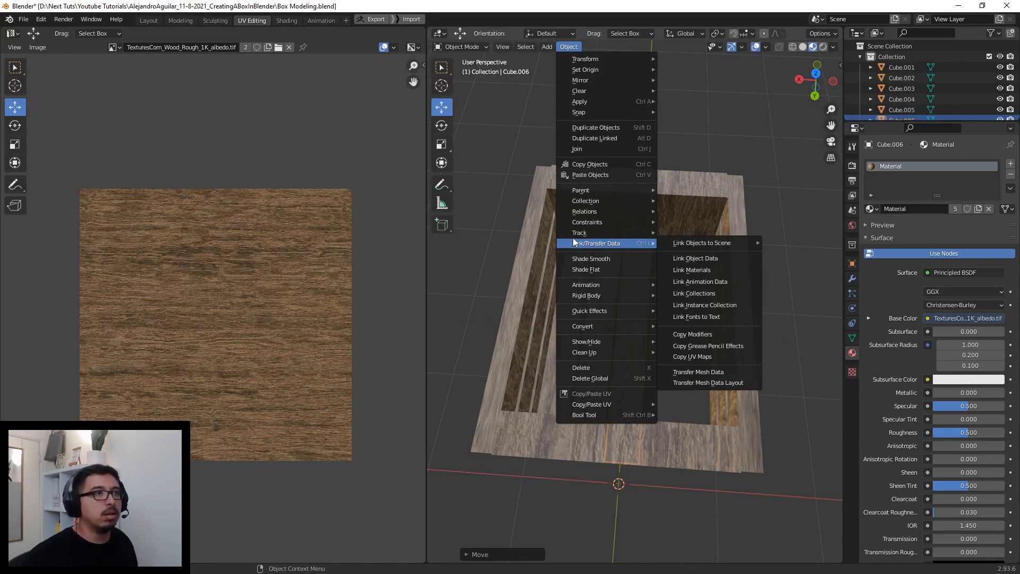
click(587, 127)
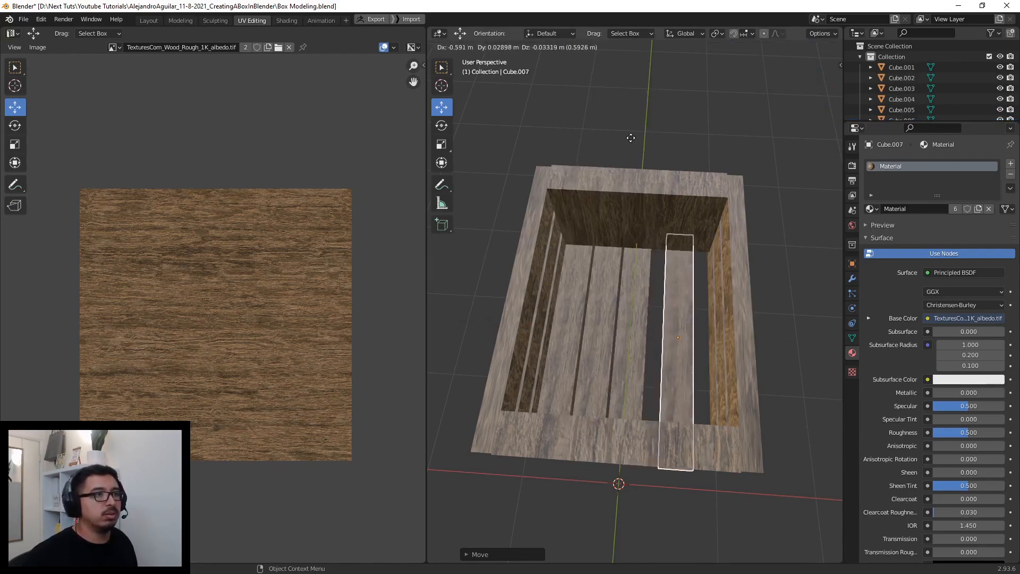
right_click(625, 166)
drag(589, 333, 627, 327)
- Duplicate the fourth bottom plank and move the copy along X to fill the remaining space beside the crate wall
click(569, 47)
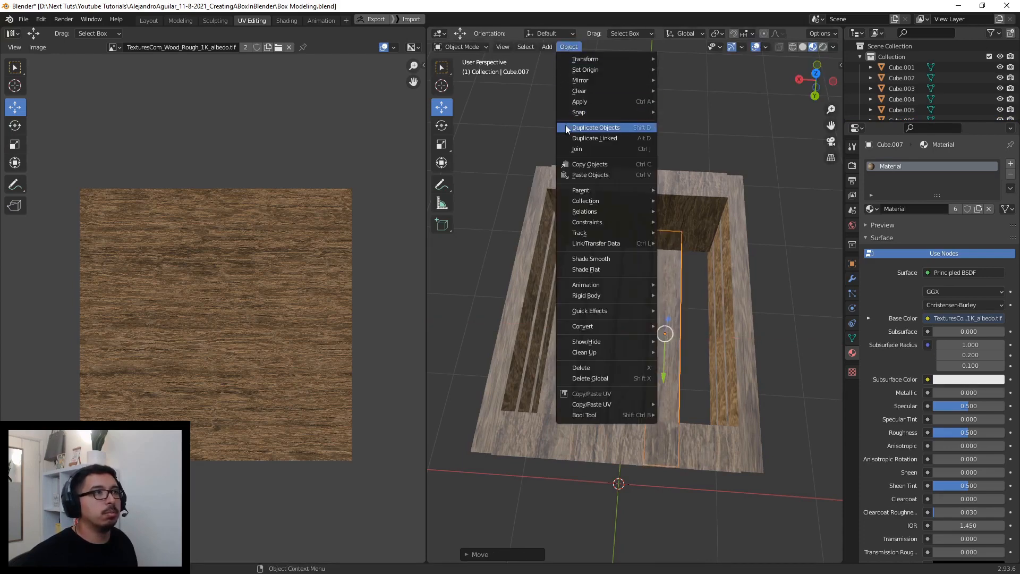
click(565, 126)
right_click(620, 292)
drag(627, 331, 657, 334)
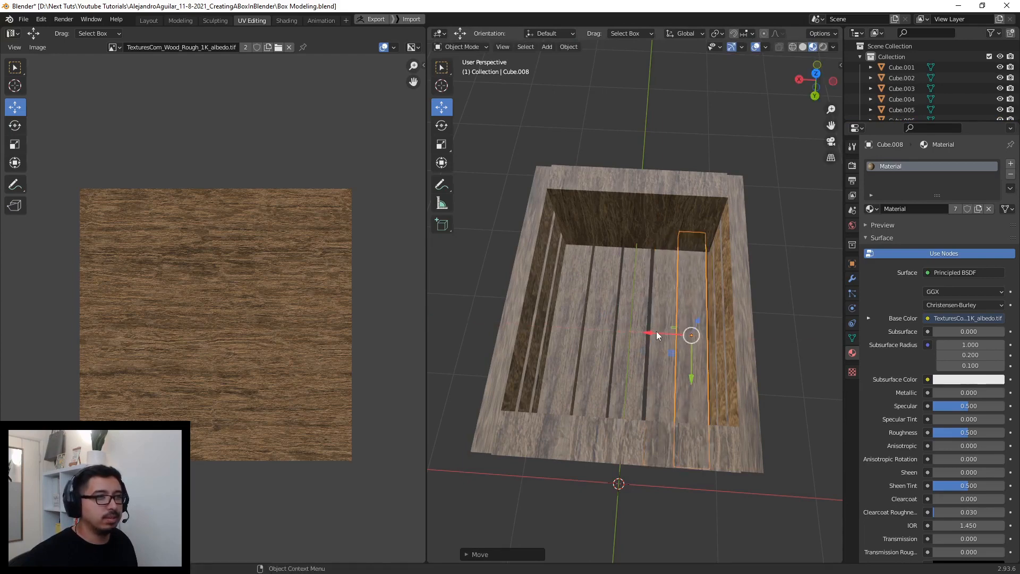
- Nudge Cube.008 and Cube.007 slightly along X to even out the gaps between the bottom planks, and deselect
middle_drag(703, 316, 653, 315)
scroll(652, 314, up, 5)
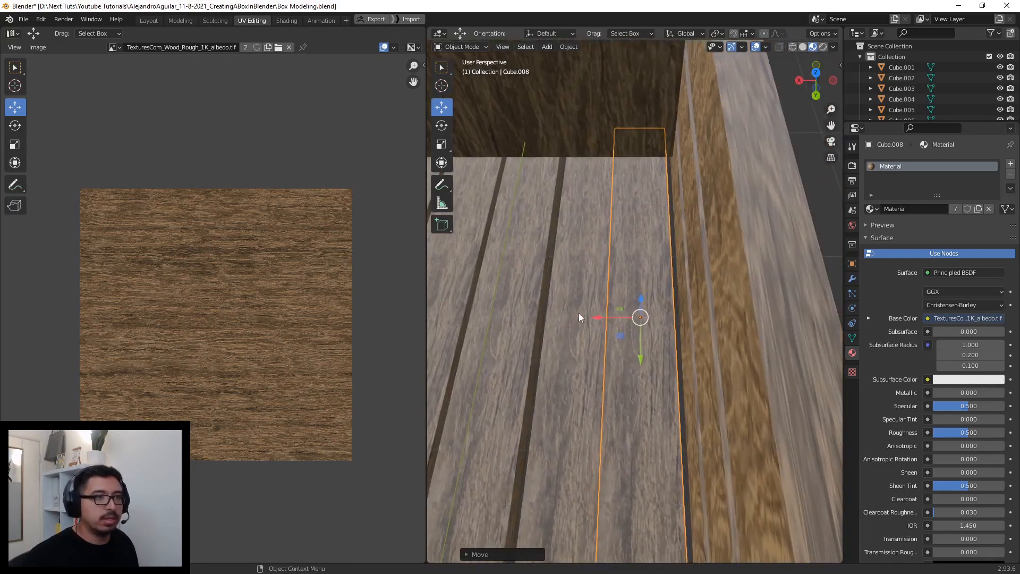
drag(602, 317, 609, 317)
shift+middle_drag(609, 317, 674, 317)
click(626, 324)
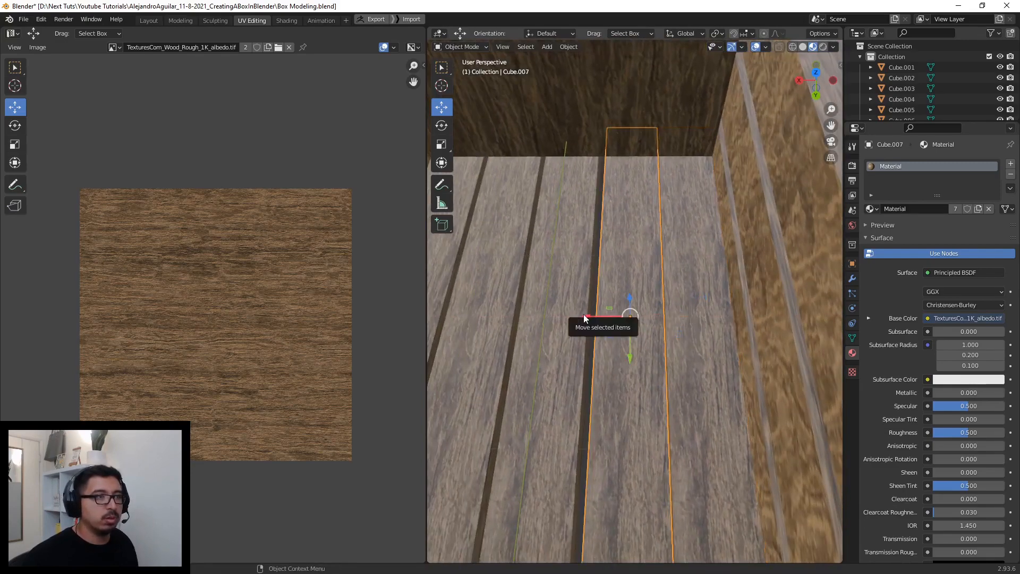
drag(584, 321, 581, 321)
scroll(749, 317, down, 4)
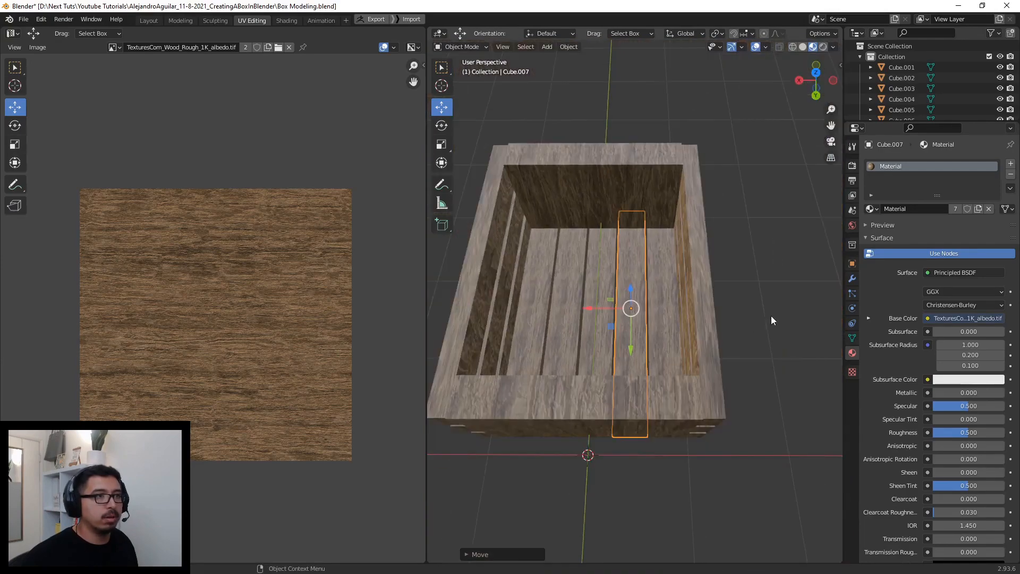
click(770, 315)
middle_drag(733, 317, 721, 332)
shift+middle_drag(635, 325, 734, 323)
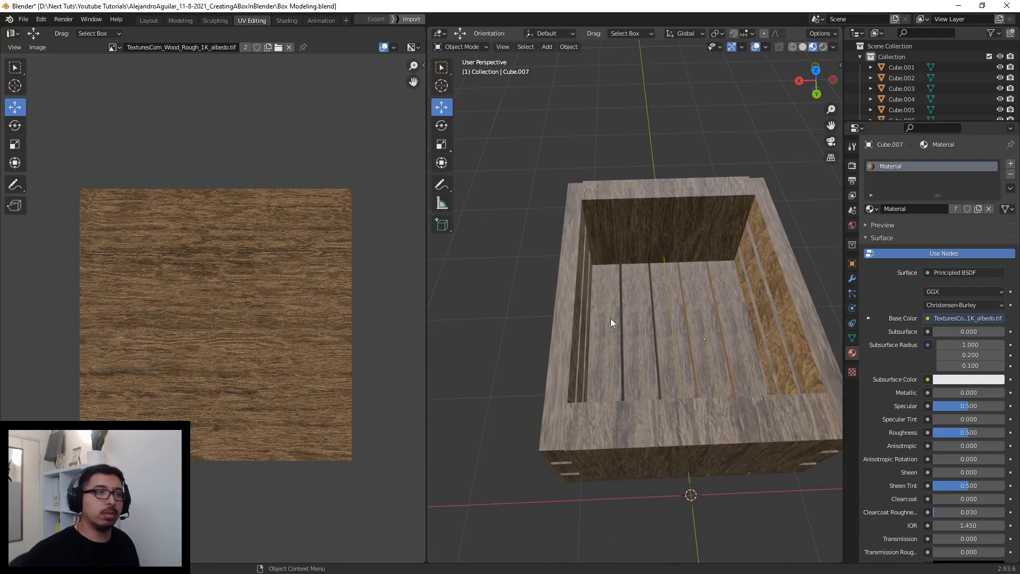
- Rotate the bottom plank Cube.005 slightly with the Rotate tool so its alignment looks less uniform
click(632, 311)
middle_drag(631, 311, 722, 334)
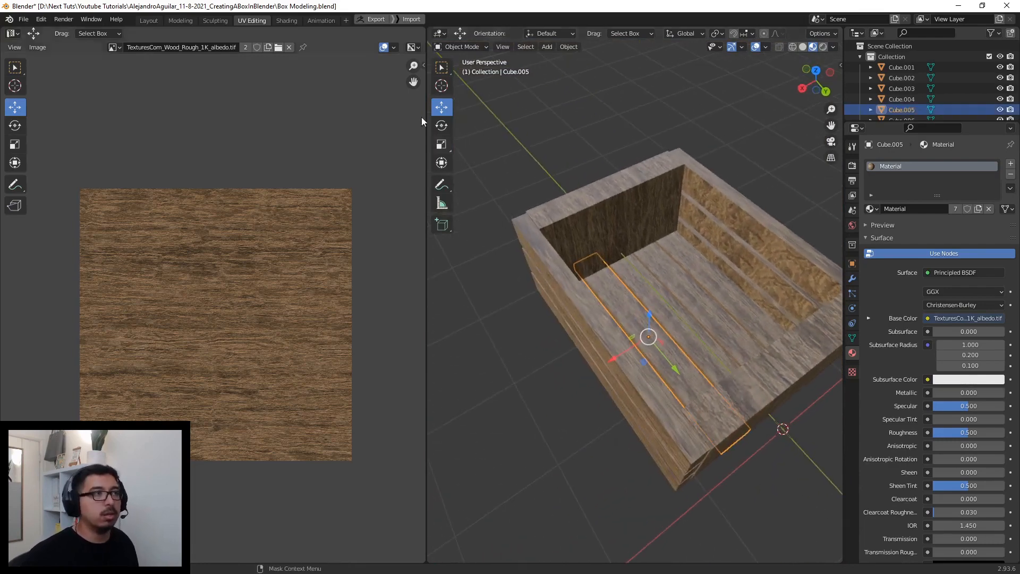
click(441, 126)
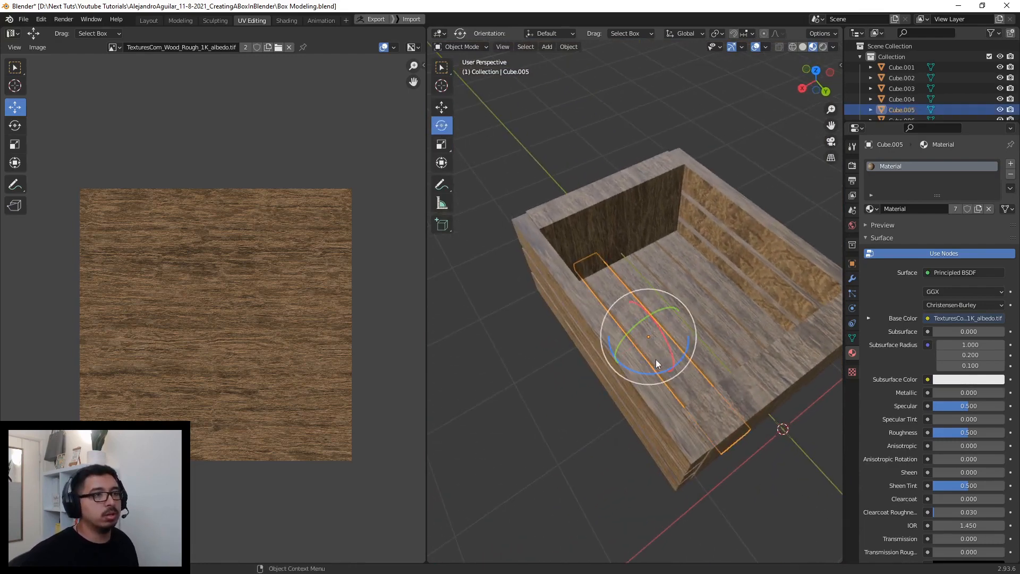
drag(655, 371, 628, 250)
- Tilt the neighbouring bottom plank Cube.006 slightly about the X axis, checking it from the crate's underside
click(629, 269)
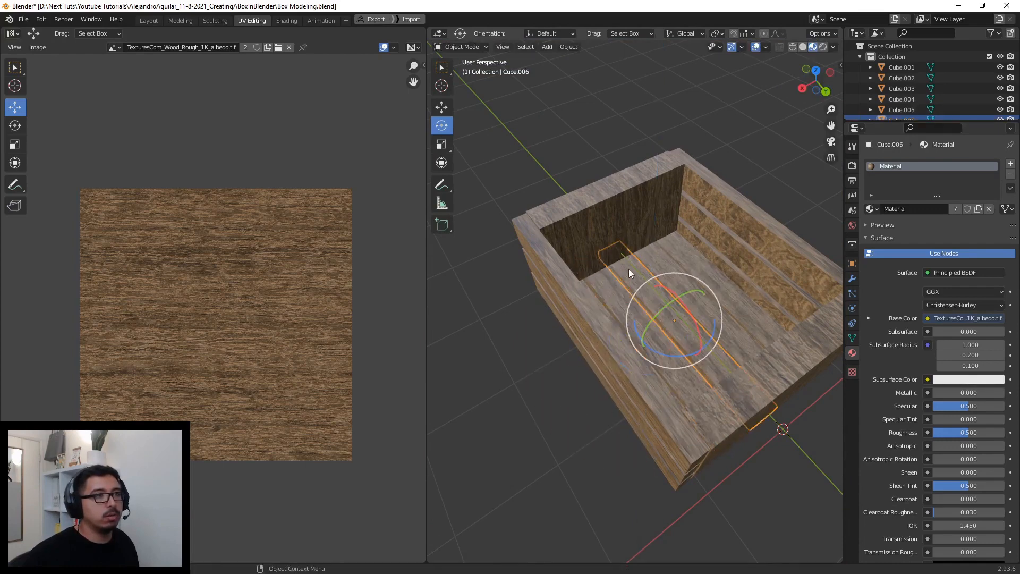
drag(688, 310, 591, 363)
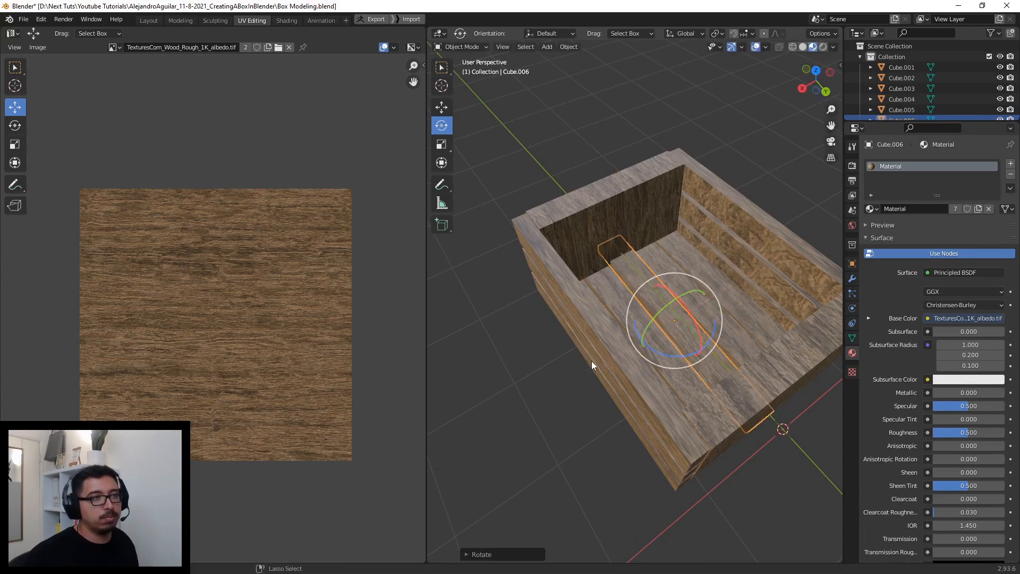
middle_drag(660, 351, 685, 313)
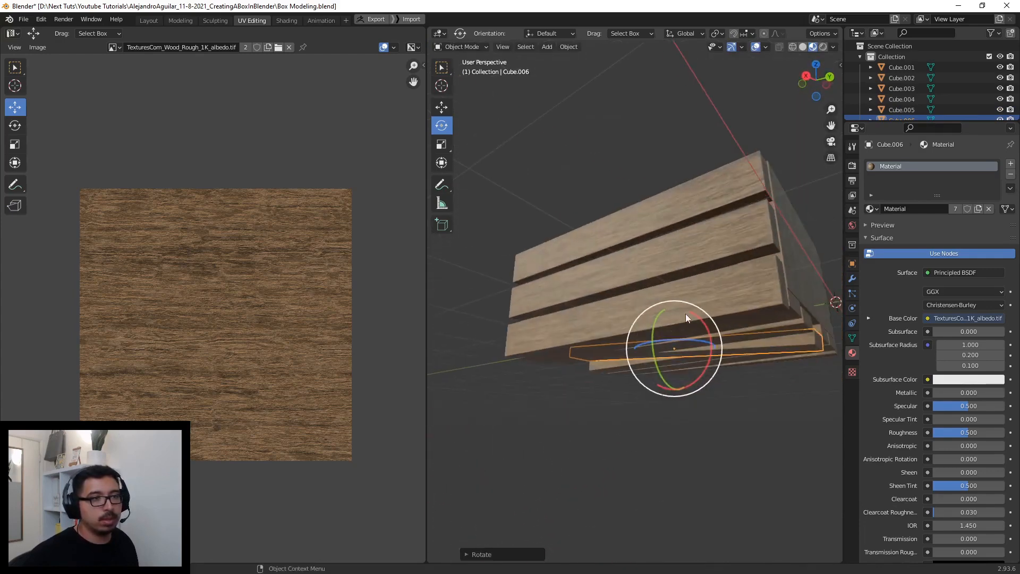
drag(709, 332, 708, 322)
click(705, 318)
mouse_move(705, 318)
middle_down()
mouse_move(706, 305)
mouse_move(706, 323)
middle_up()
- Rotate the bottom plank Cube.007 slightly about the Z and X axes to vary its alignment
click(749, 359)
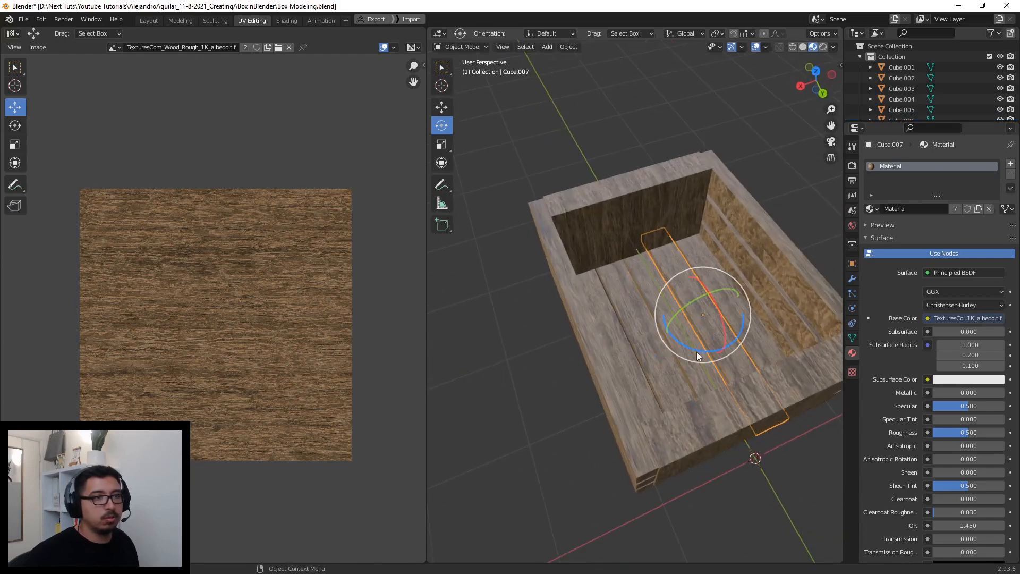
drag(701, 354, 705, 239)
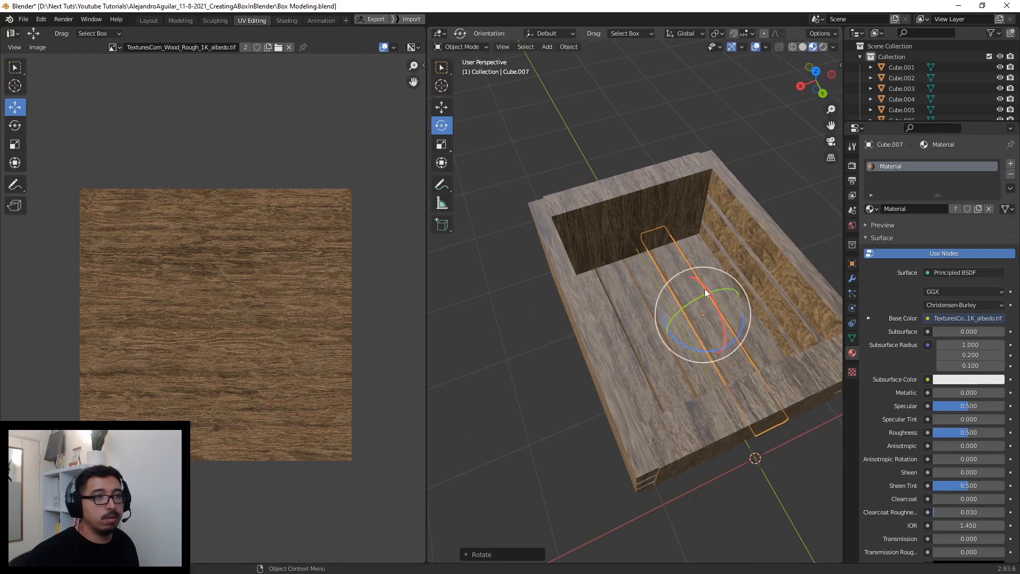
drag(709, 293, 697, 358)
middle_drag(697, 357, 763, 445)
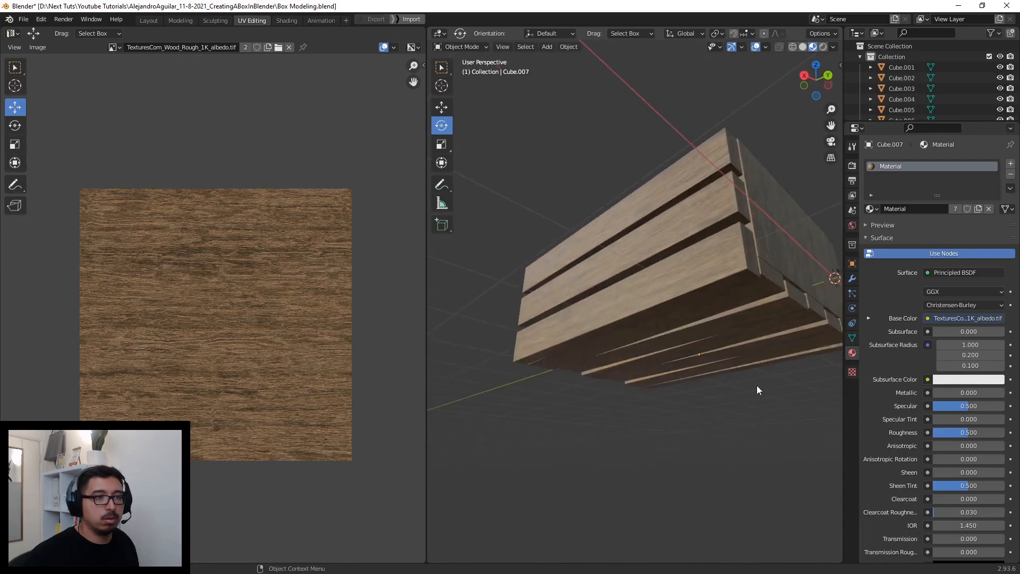
middle_drag(757, 386, 736, 354)
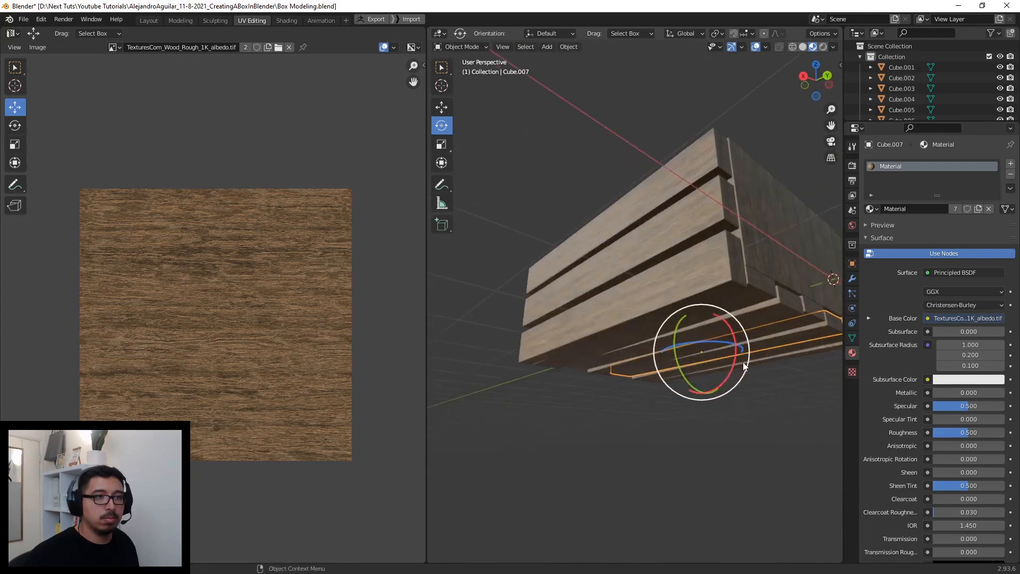
drag(737, 359, 773, 381)
- Rotate the bottom plank Cube.008 slightly about the Y axis, undoing the first attempt and redoing it, and deselect
middle_drag(774, 380, 689, 315)
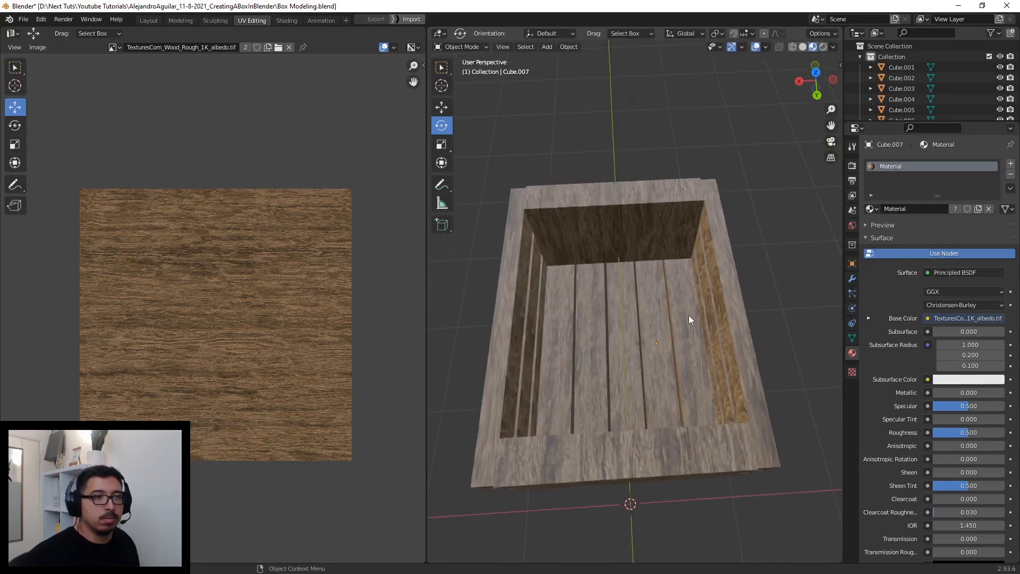
click(688, 315)
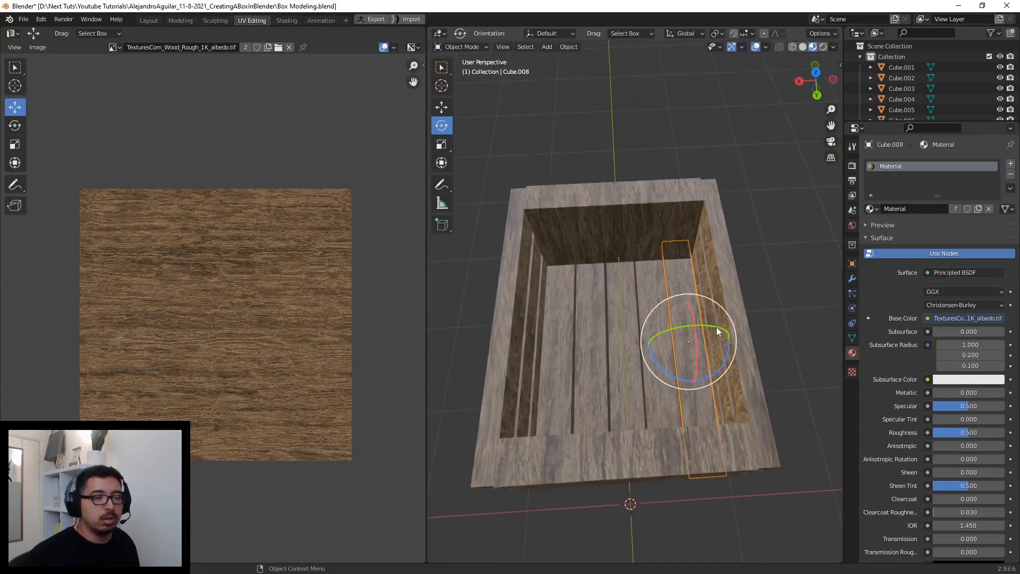
drag(718, 327, 656, 361)
middle_drag(656, 362, 660, 288)
key(ctrl+z)
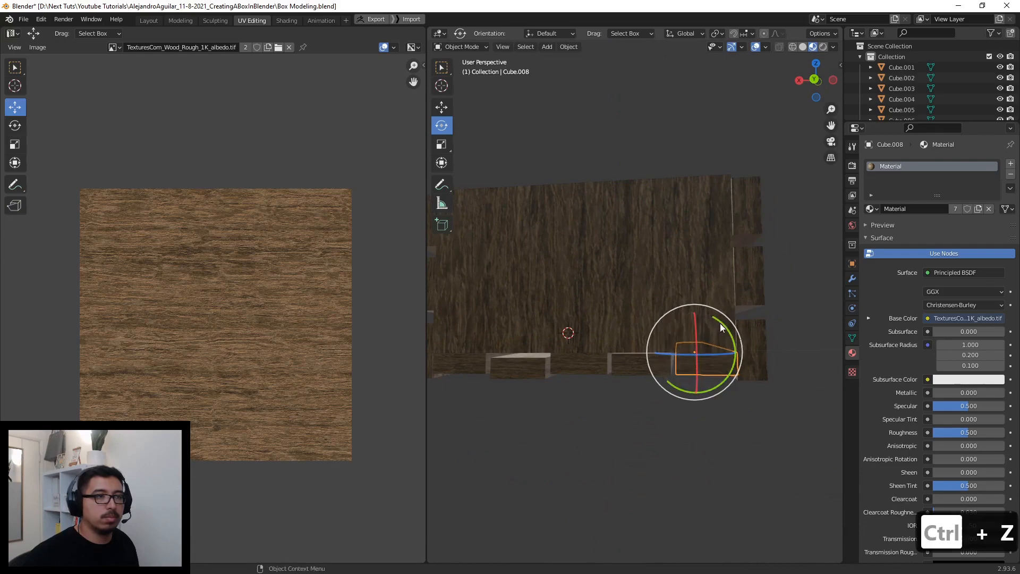
drag(716, 328, 673, 372)
click(657, 411)
- Select the outer bottom plank Cube.005 again, give it another slight rotation, and deselect
middle_drag(657, 412, 652, 323)
click(642, 362)
drag(638, 334, 731, 271)
click(712, 430)
- Examine the textured crate from several angles, checking the planks inside, outside and at the bottom
mouse_move(713, 345)
middle_down()
mouse_move(664, 374)
mouse_move(703, 358)
middle_up()
scroll(704, 358, down, 4)
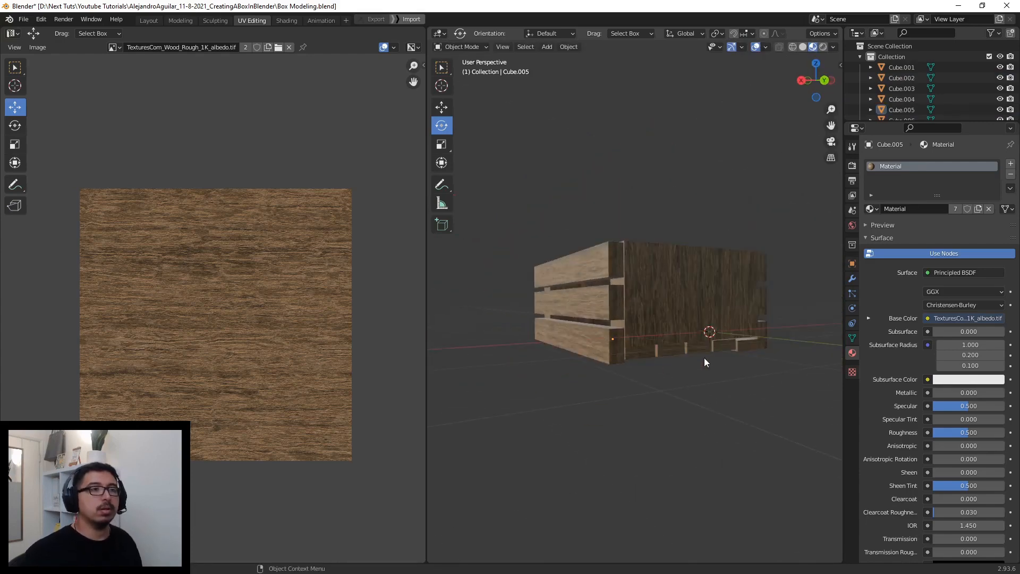
middle_drag(618, 344, 699, 369)
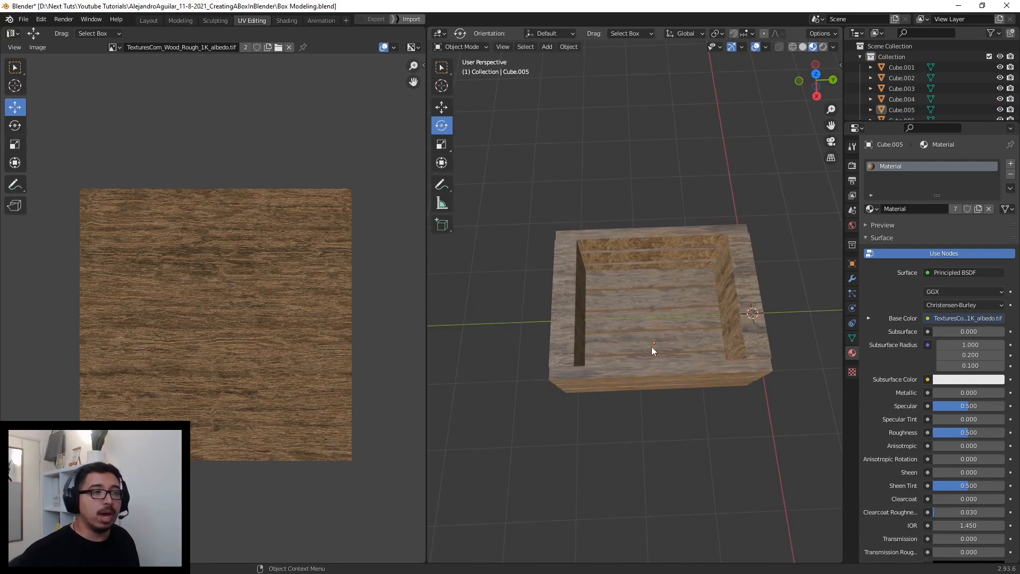
middle_drag(651, 347, 668, 325)
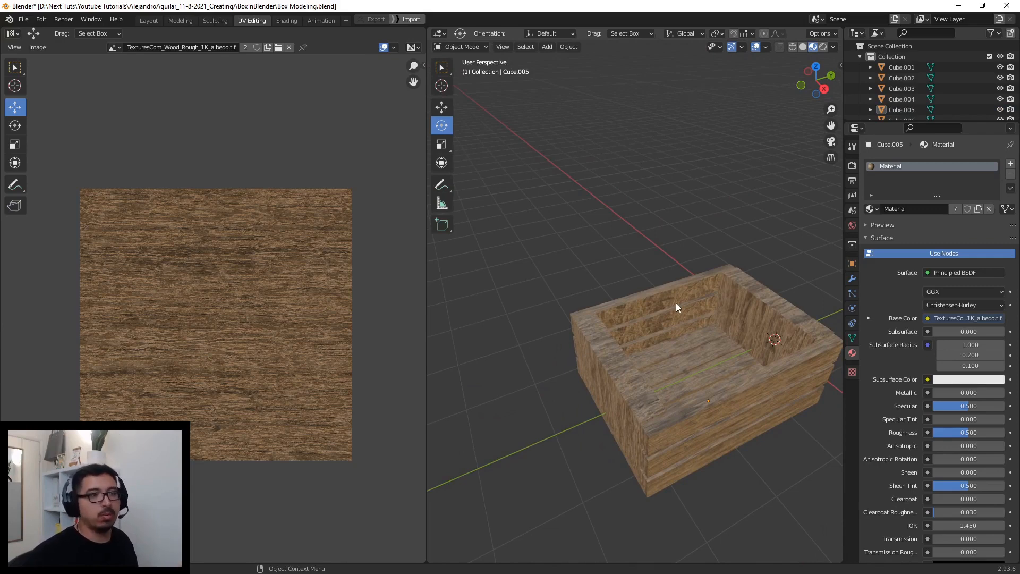
middle_drag(691, 276, 594, 270)
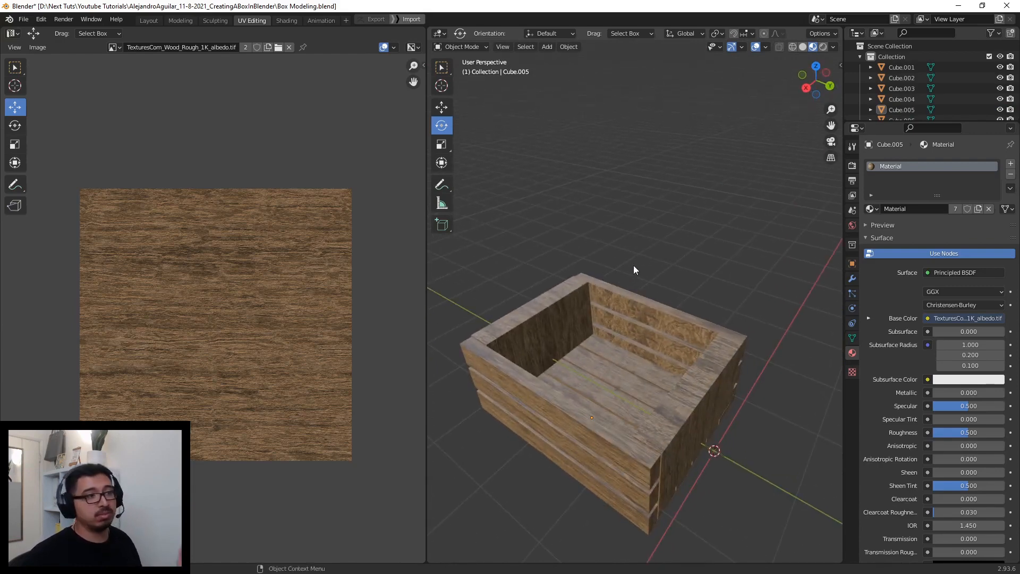
mouse_move(662, 281)
middle_down()
mouse_move(645, 241)
mouse_move(633, 255)
mouse_move(671, 293)
middle_up()
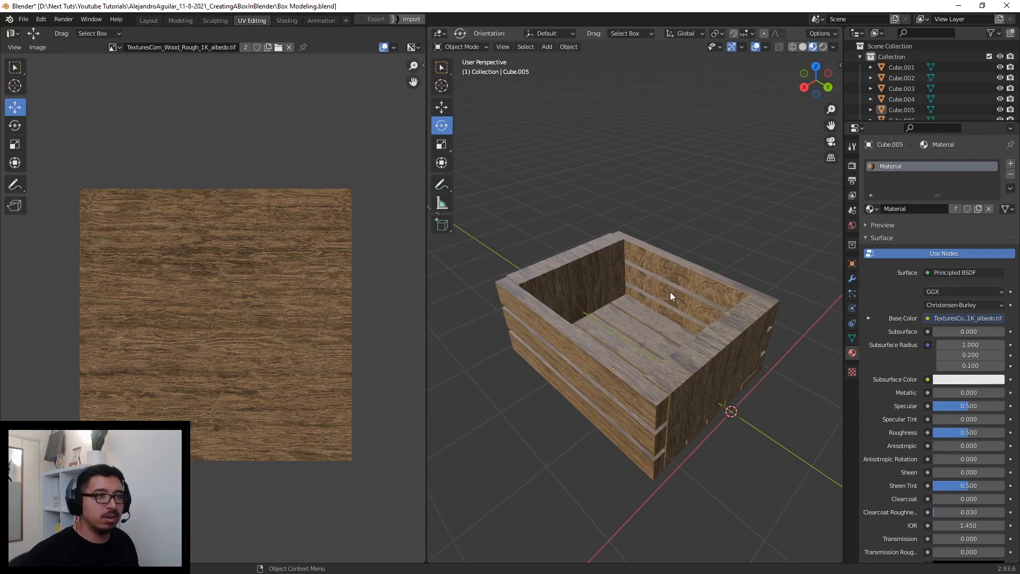
scroll(670, 292, down, 2)
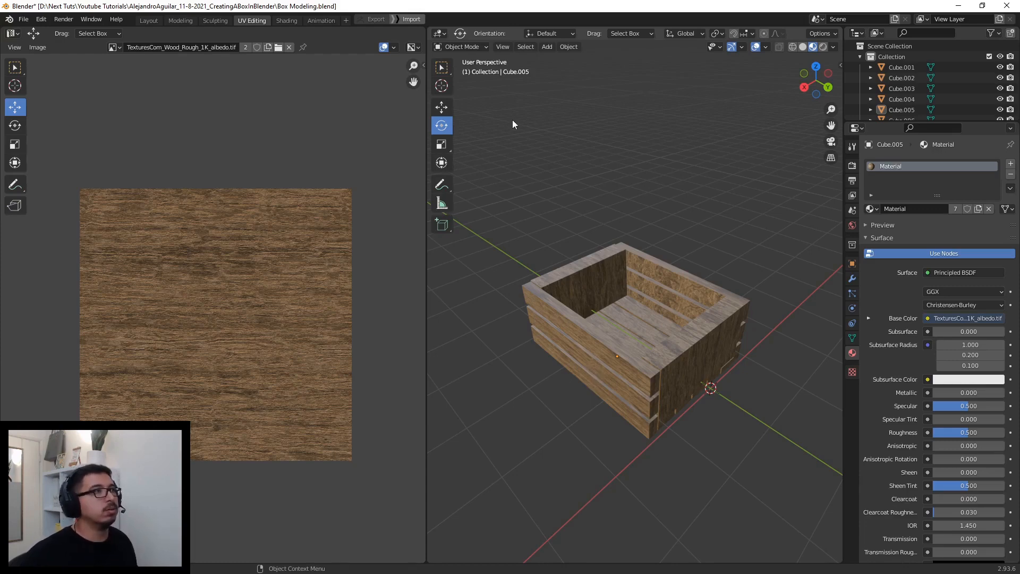
- Switch to the Layout workspace and view the whole textured crate from another side
click(142, 21)
scroll(345, 154, down, 4)
middle_drag(355, 170, 565, 167)
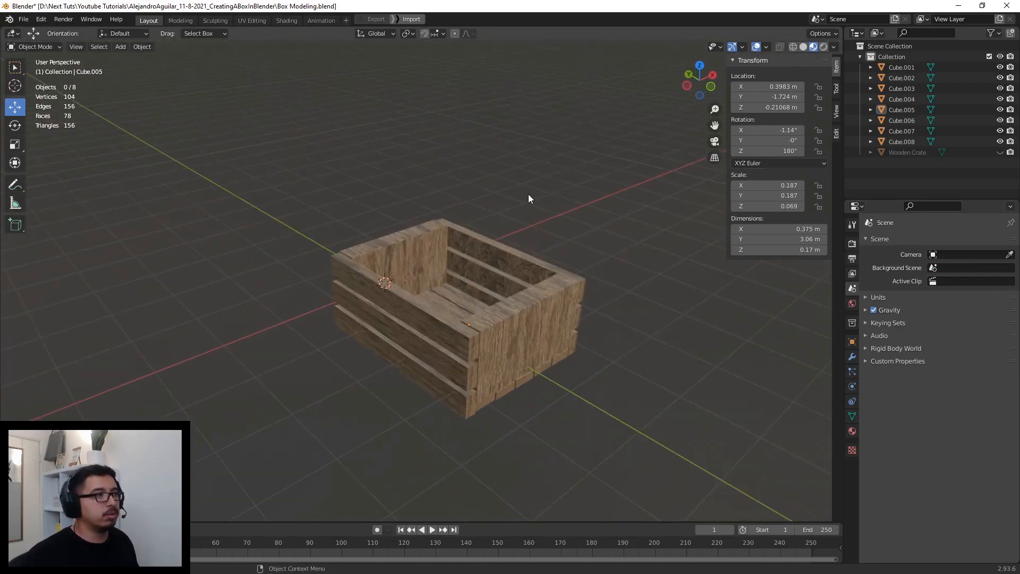